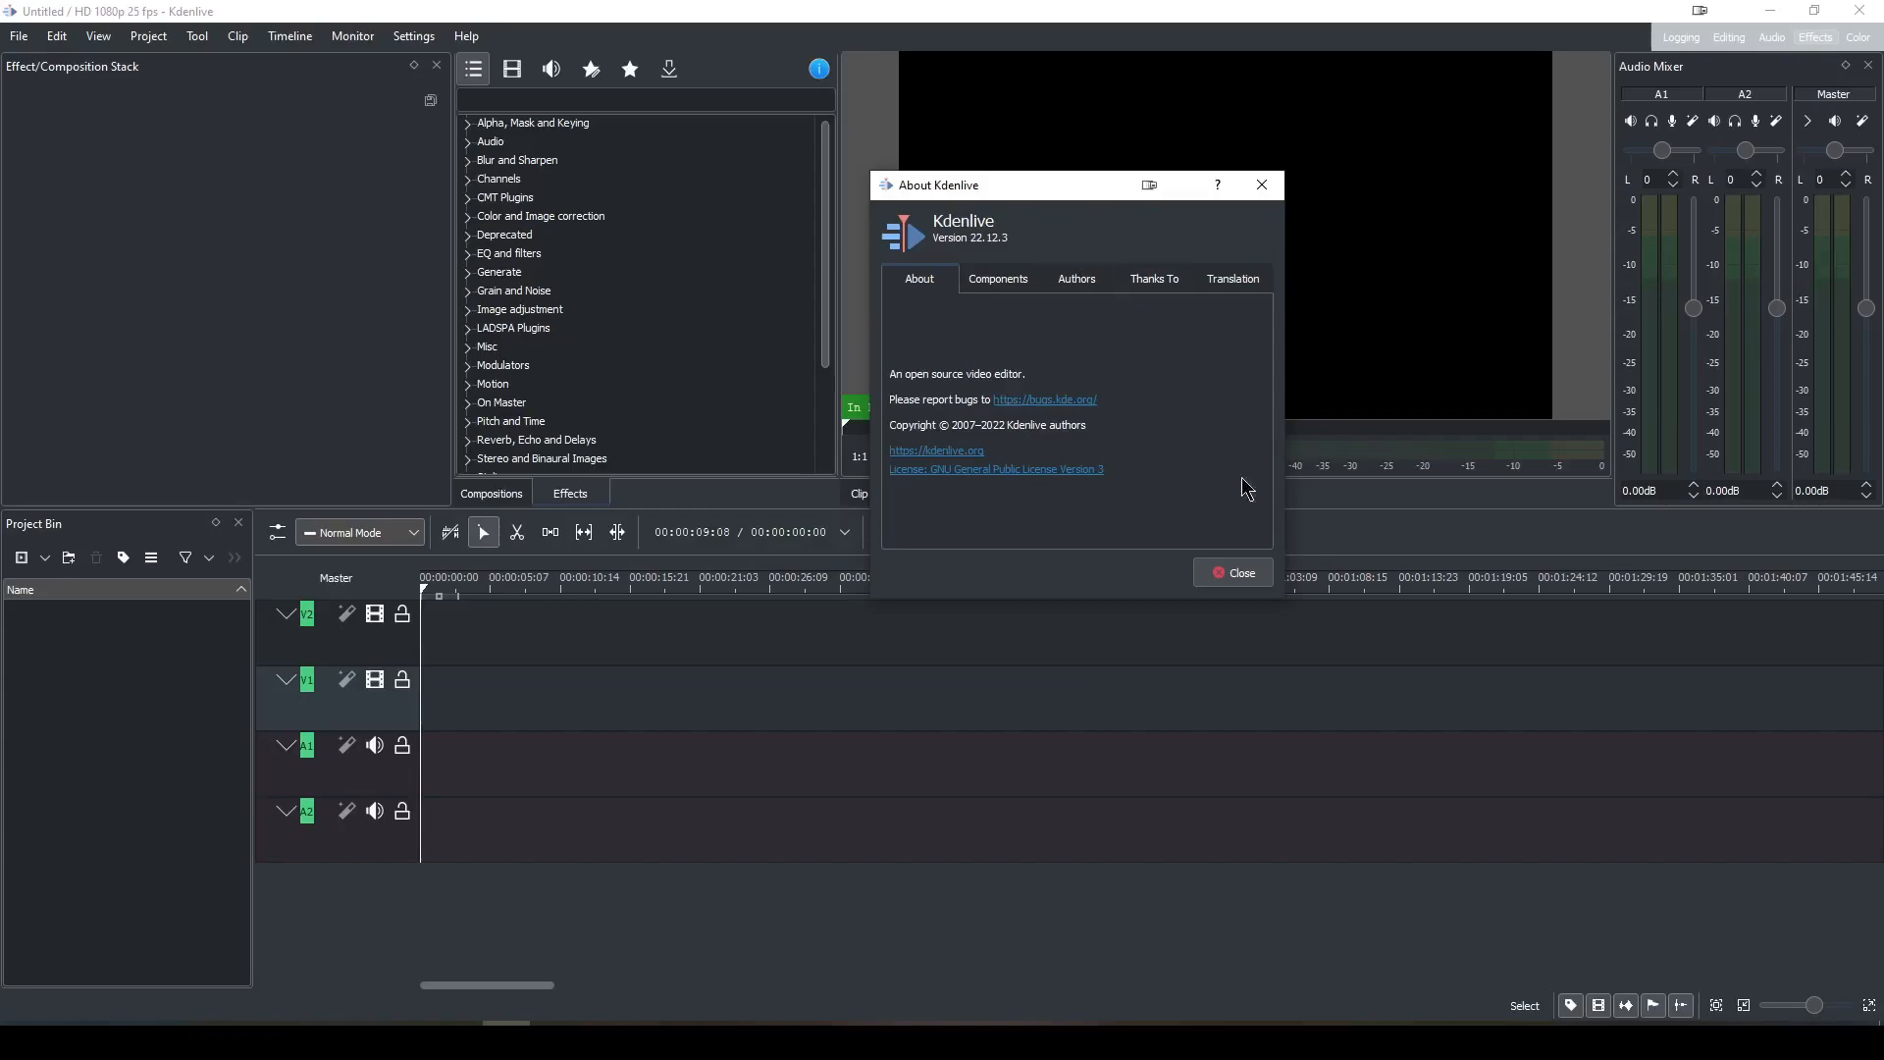
# Close the About Kdenlive window and load the Effects workspace layout.
pyautogui.click(1226, 573)
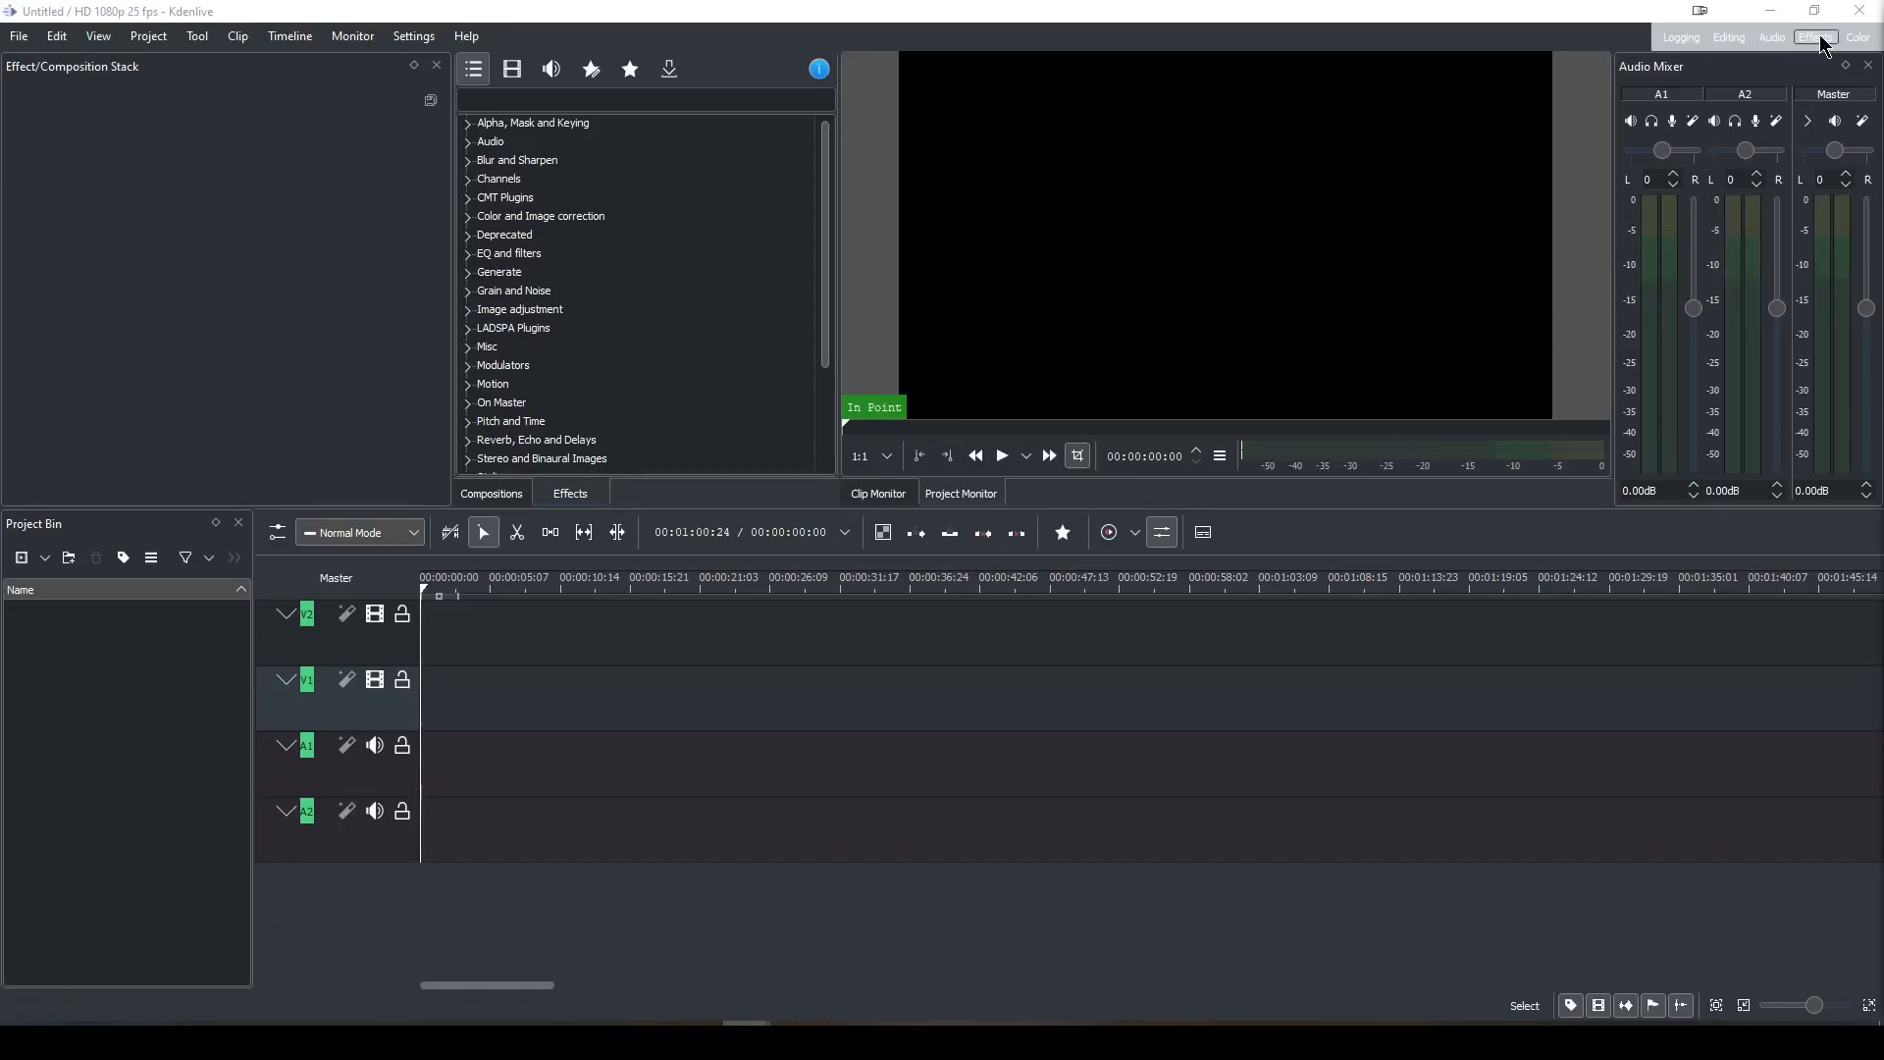
pyautogui.click(120, 39)
pyautogui.moveTo(136, 137)
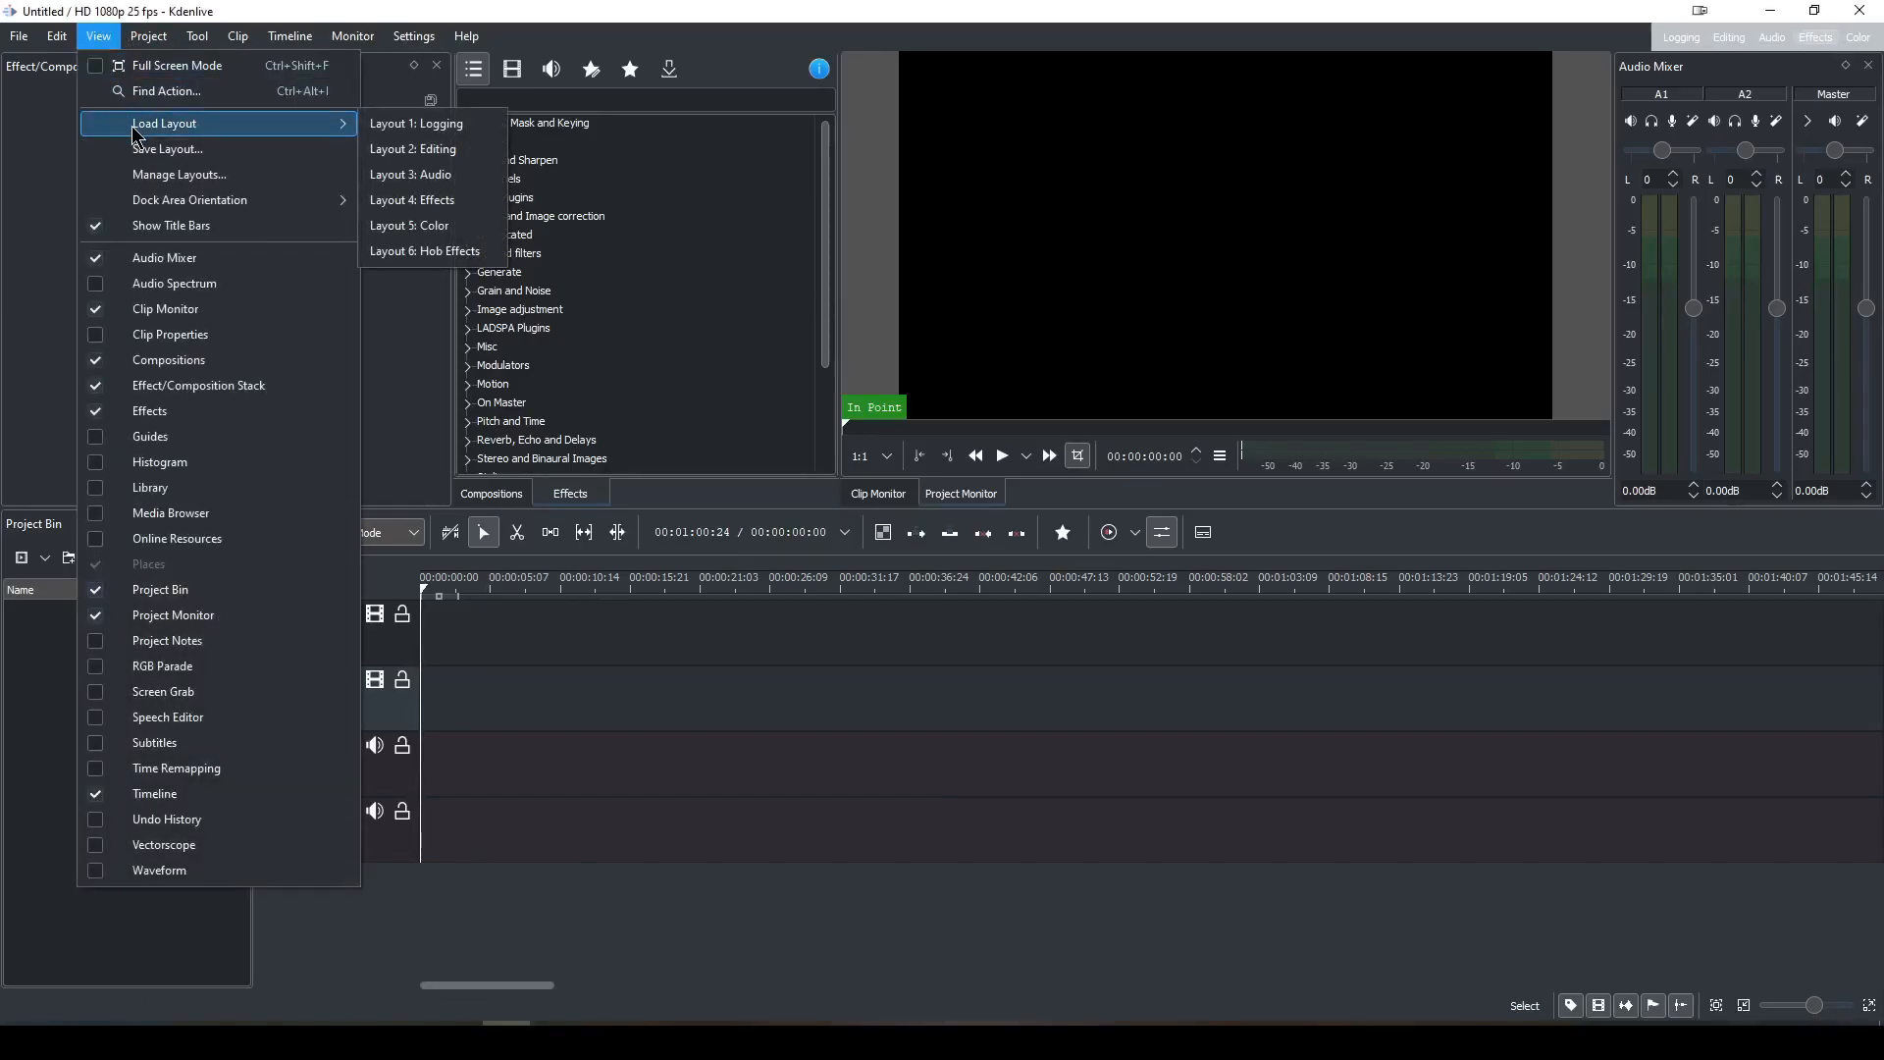
pyautogui.click(474, 202)
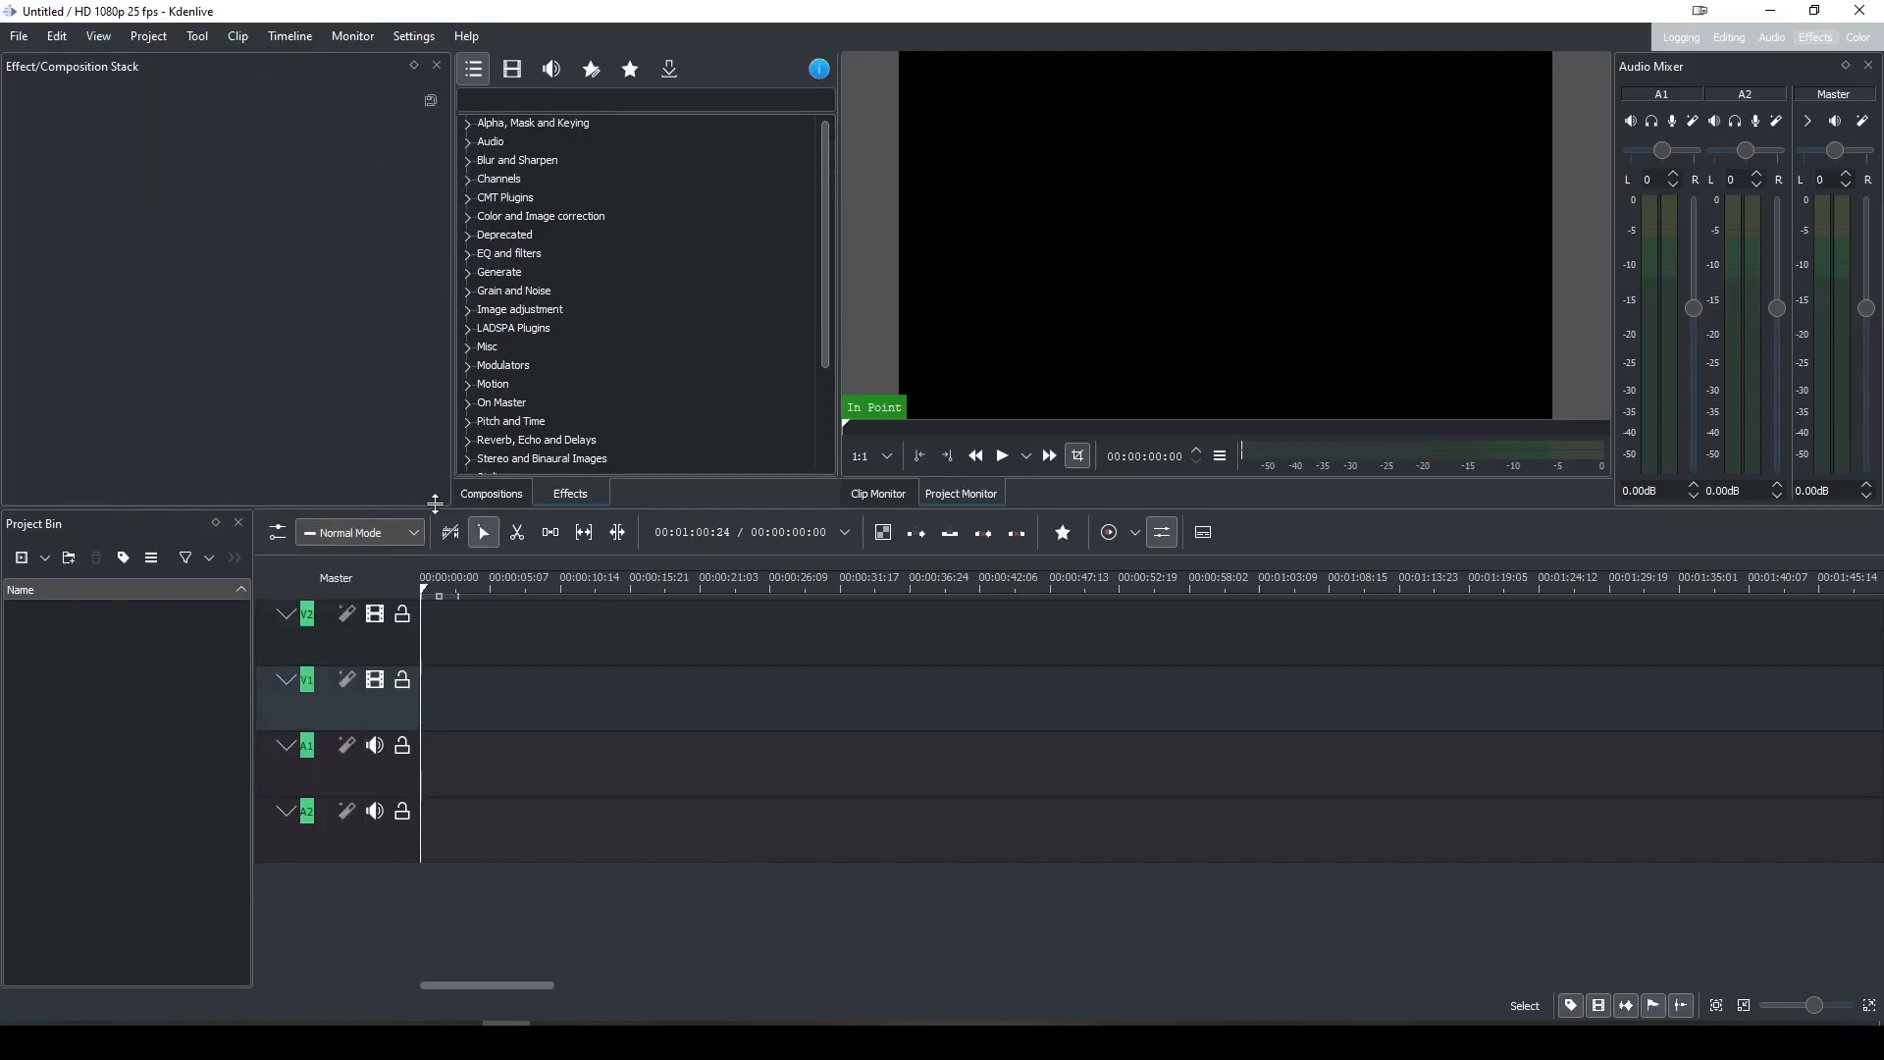
# Make the upper panel row taller than before, narrow the effect stack panel slightly and widen the effects list.
pyautogui.moveTo(435, 504); pyautogui.dragTo(441, 573)
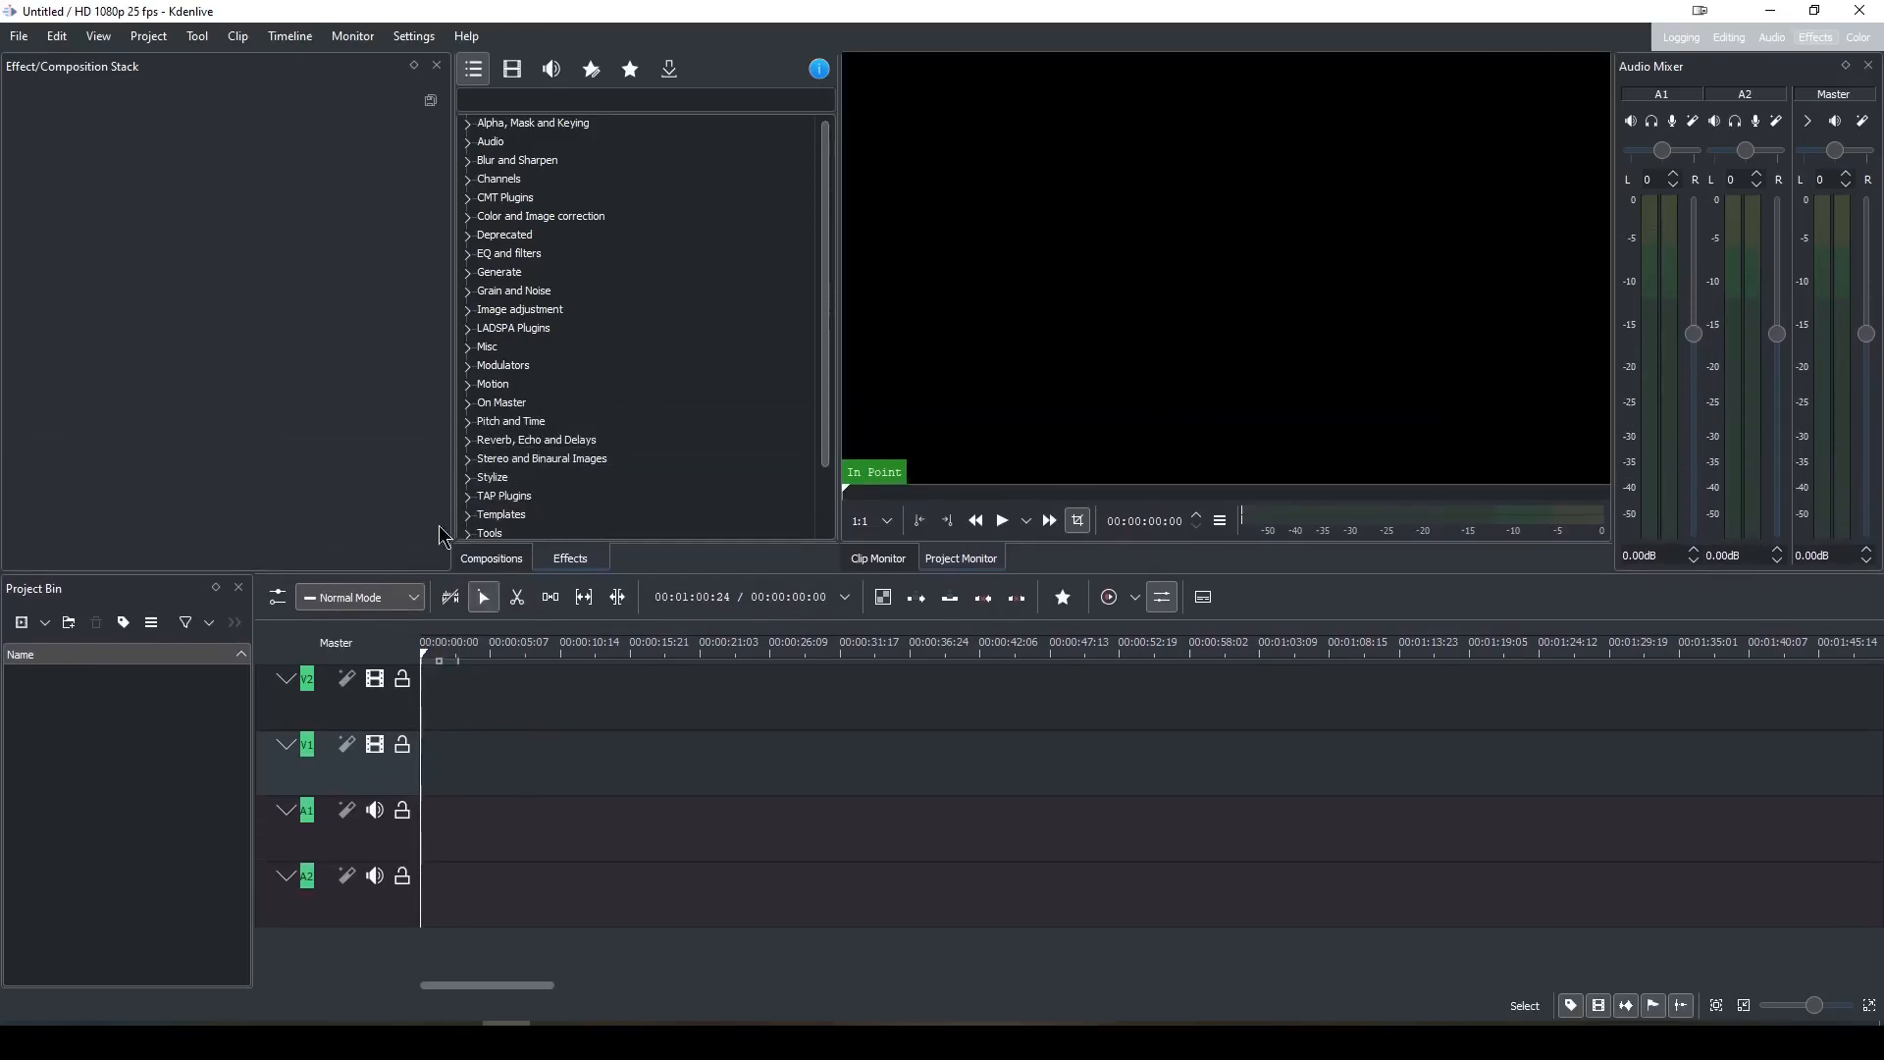
pyautogui.moveTo(452, 453); pyautogui.dragTo(437, 491)
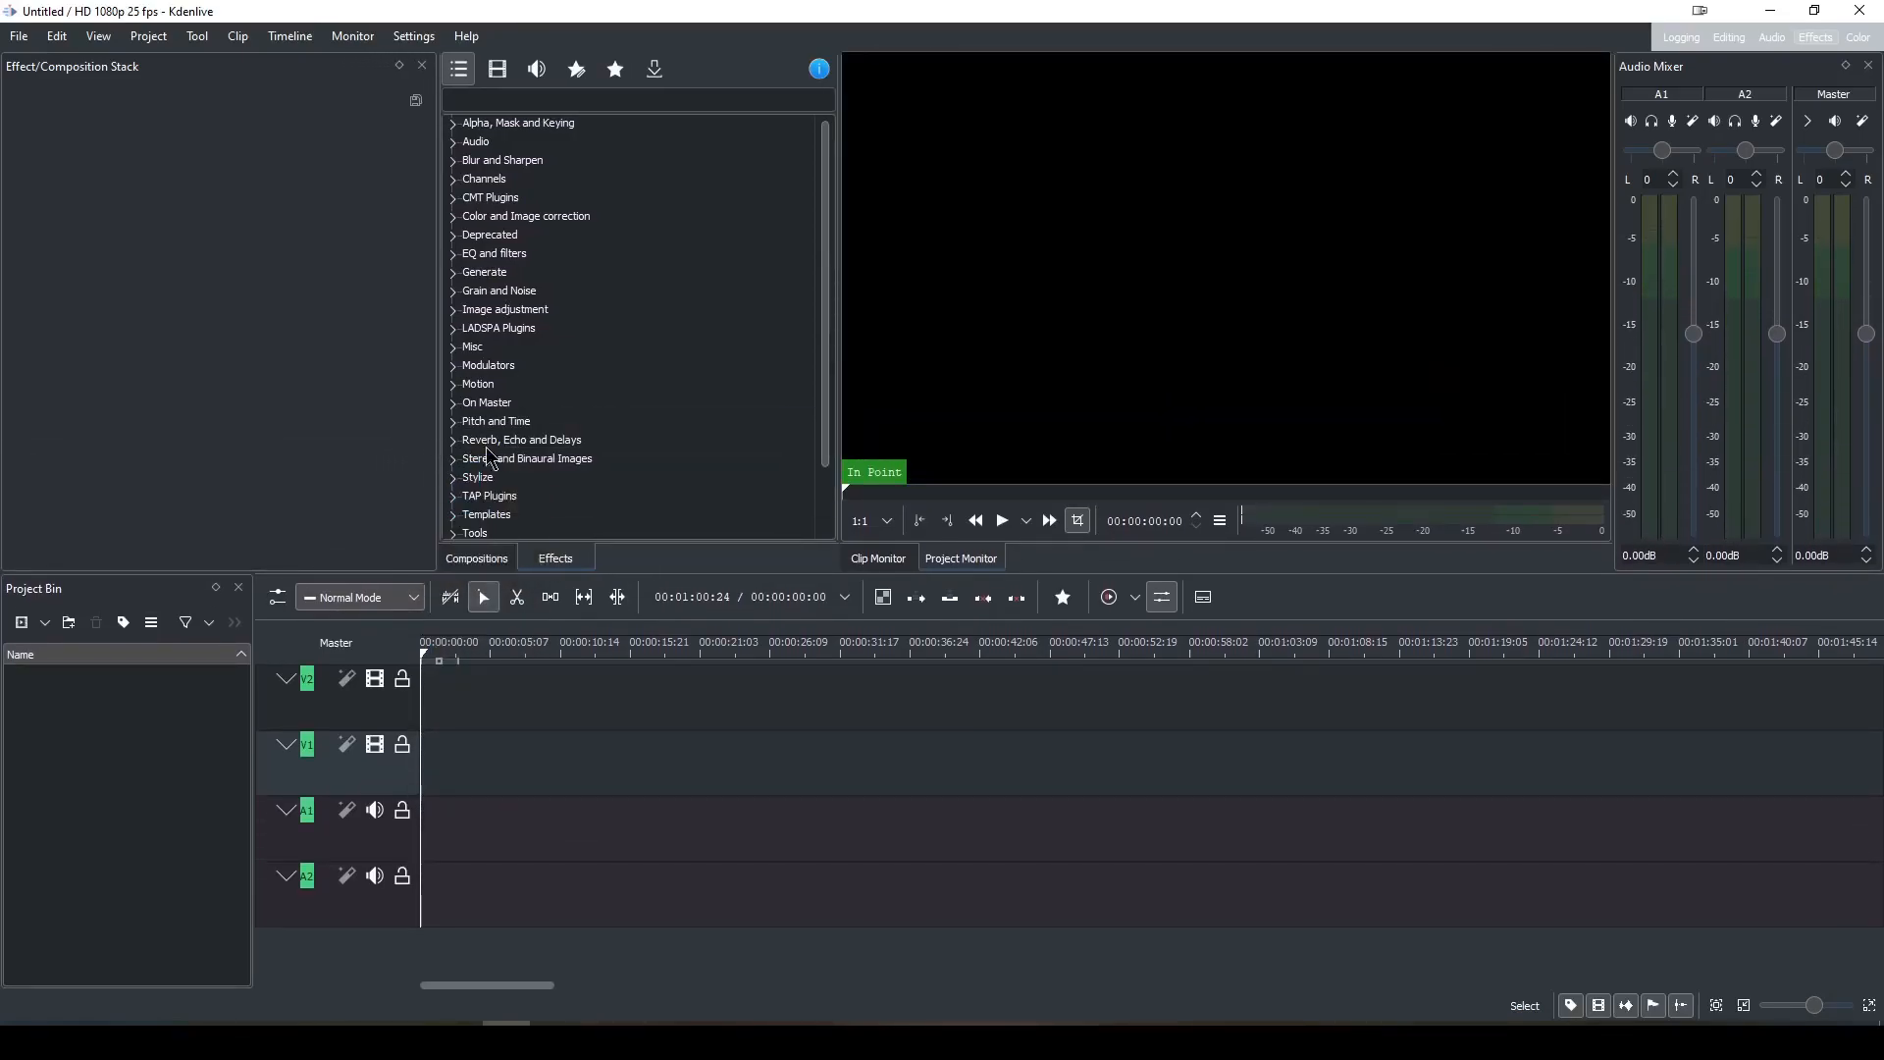
pyautogui.moveTo(840, 429); pyautogui.dragTo(844, 430)
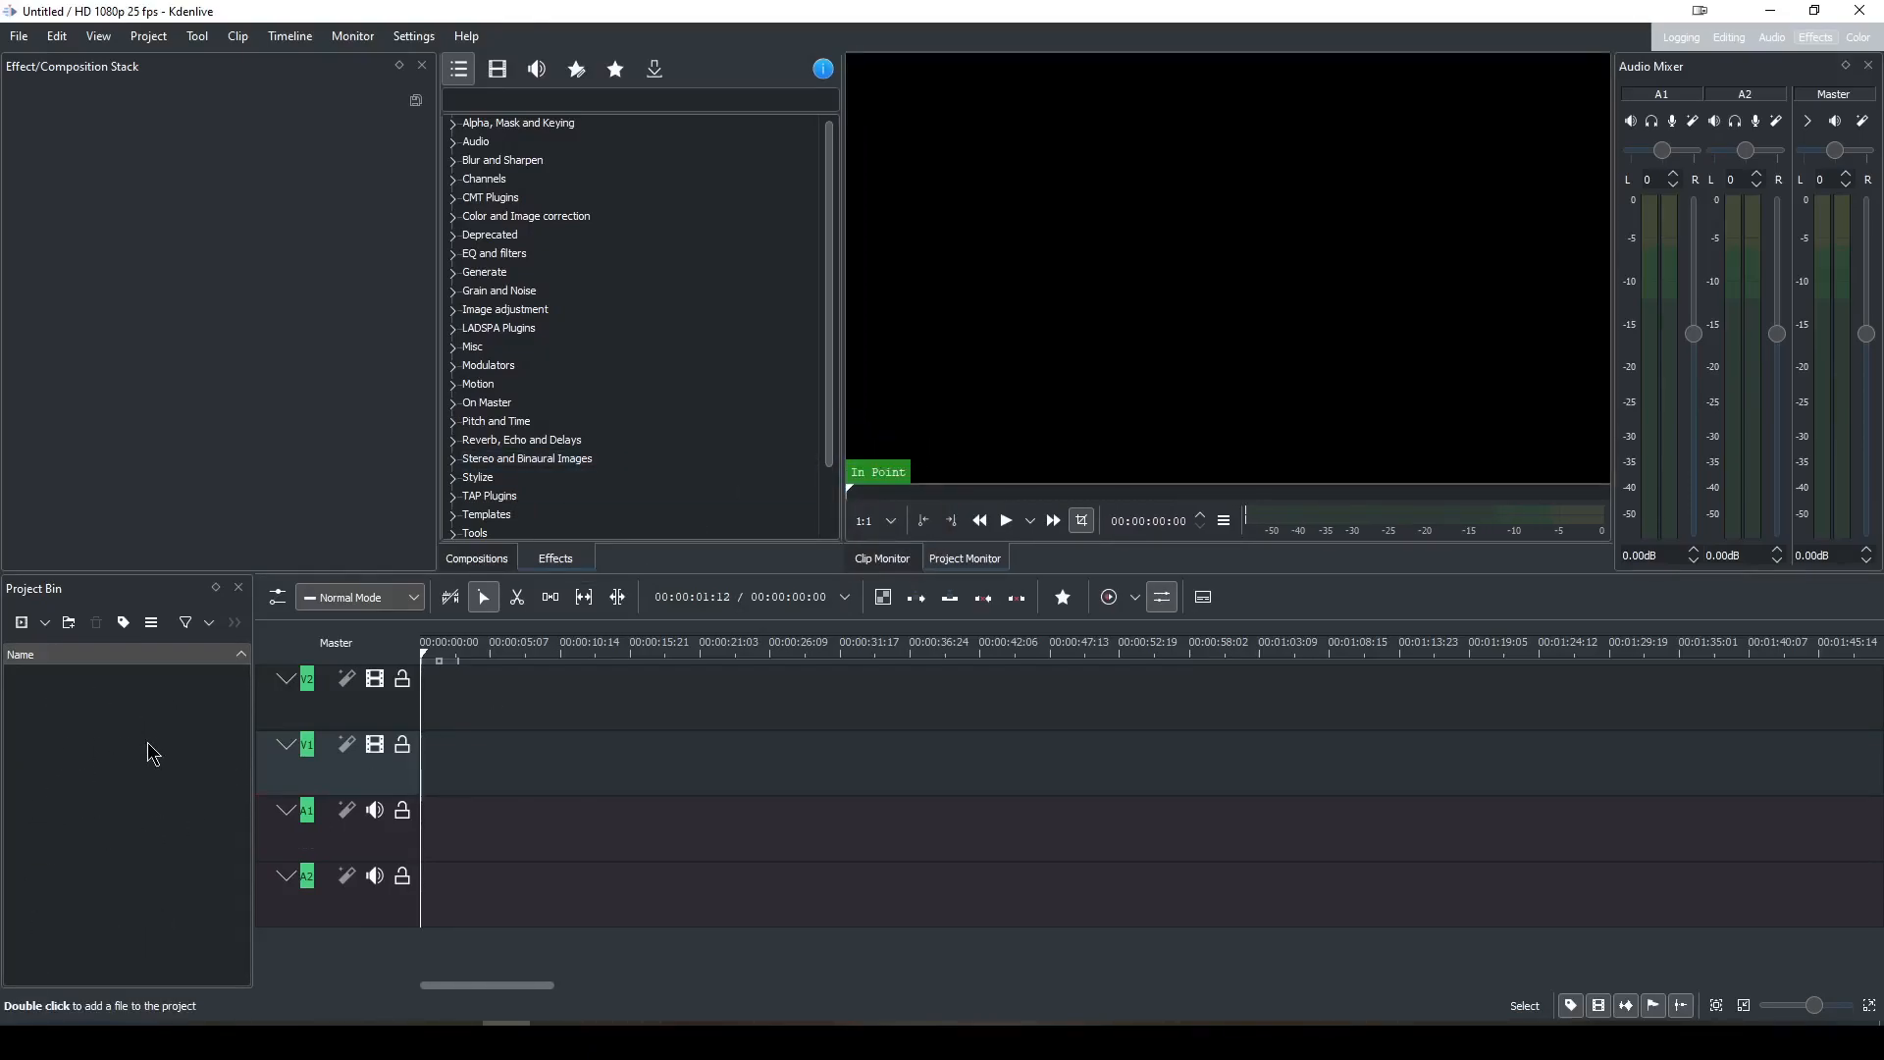
# Import all six media files from the "Videos with audio" folder into the project bin and switch the project profile to HD 720p 24 fps.
pyautogui.moveTo(120, 1040)
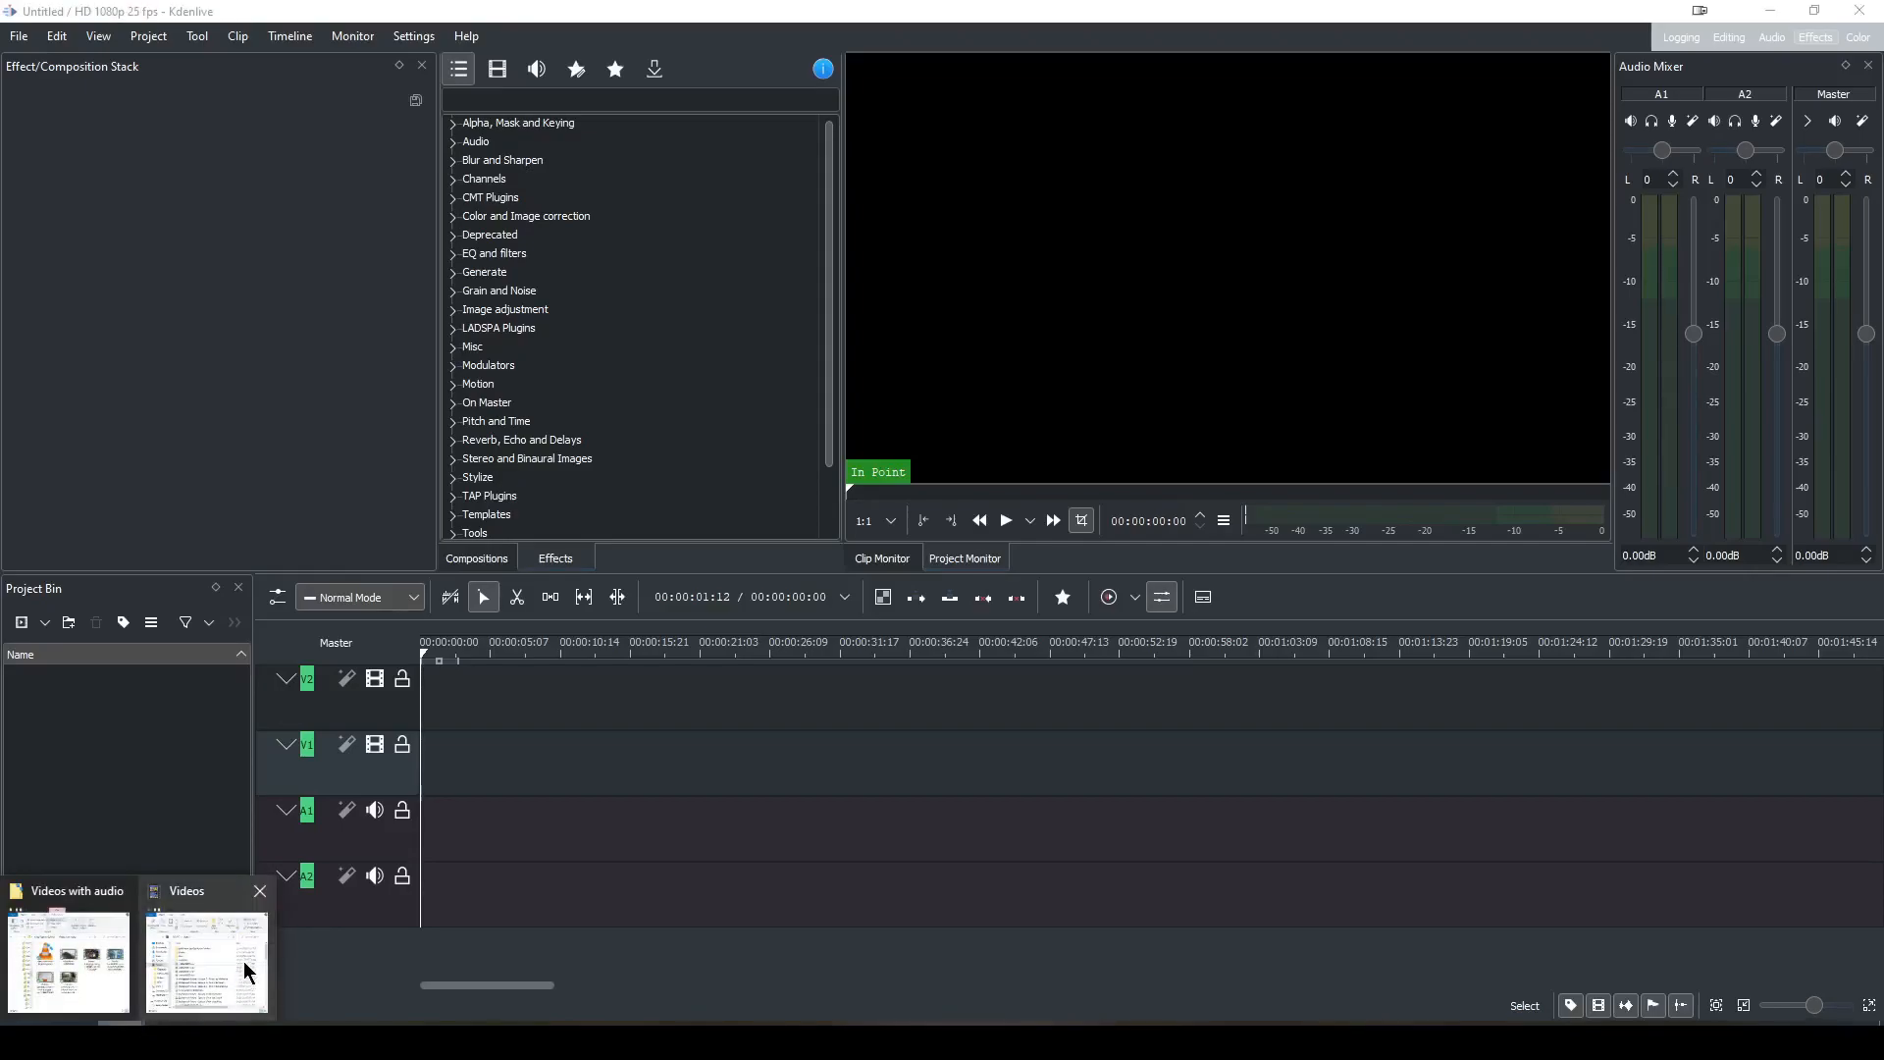
pyautogui.click(126, 967)
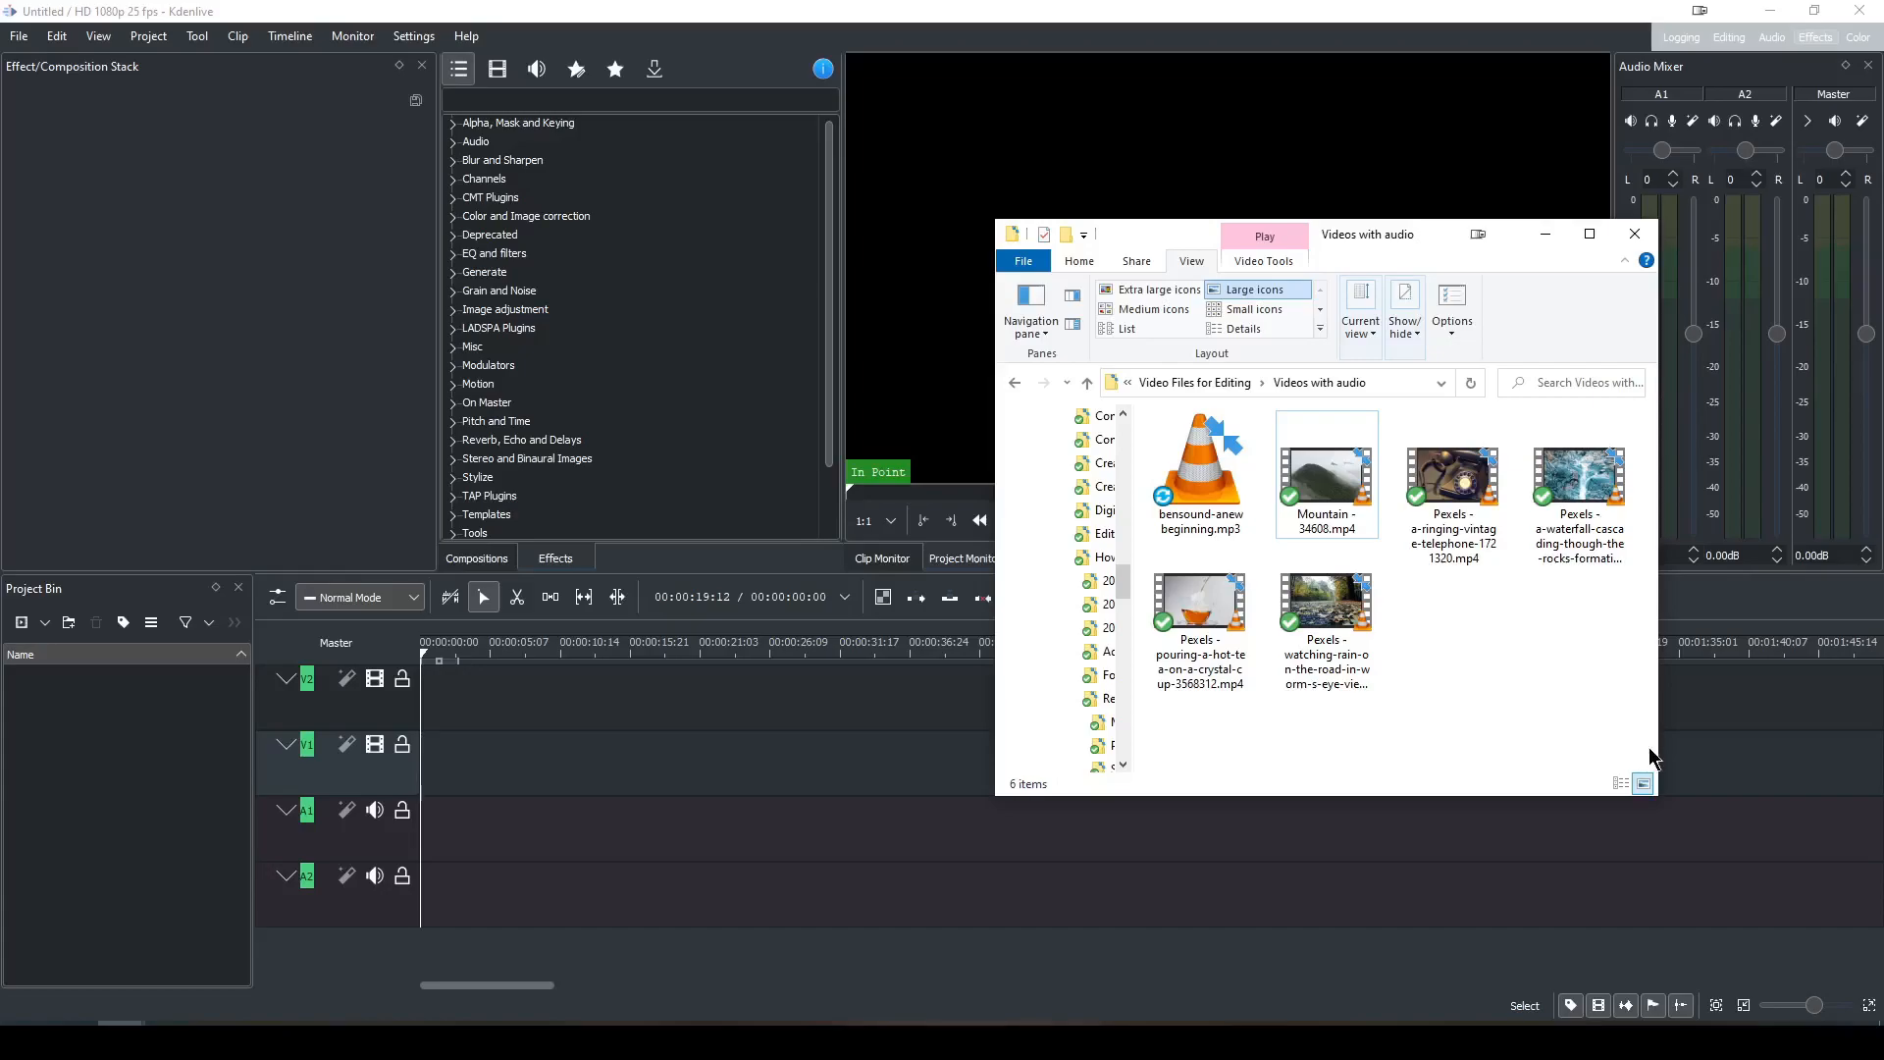
pyautogui.moveTo(1636, 752); pyautogui.dragTo(1158, 415)
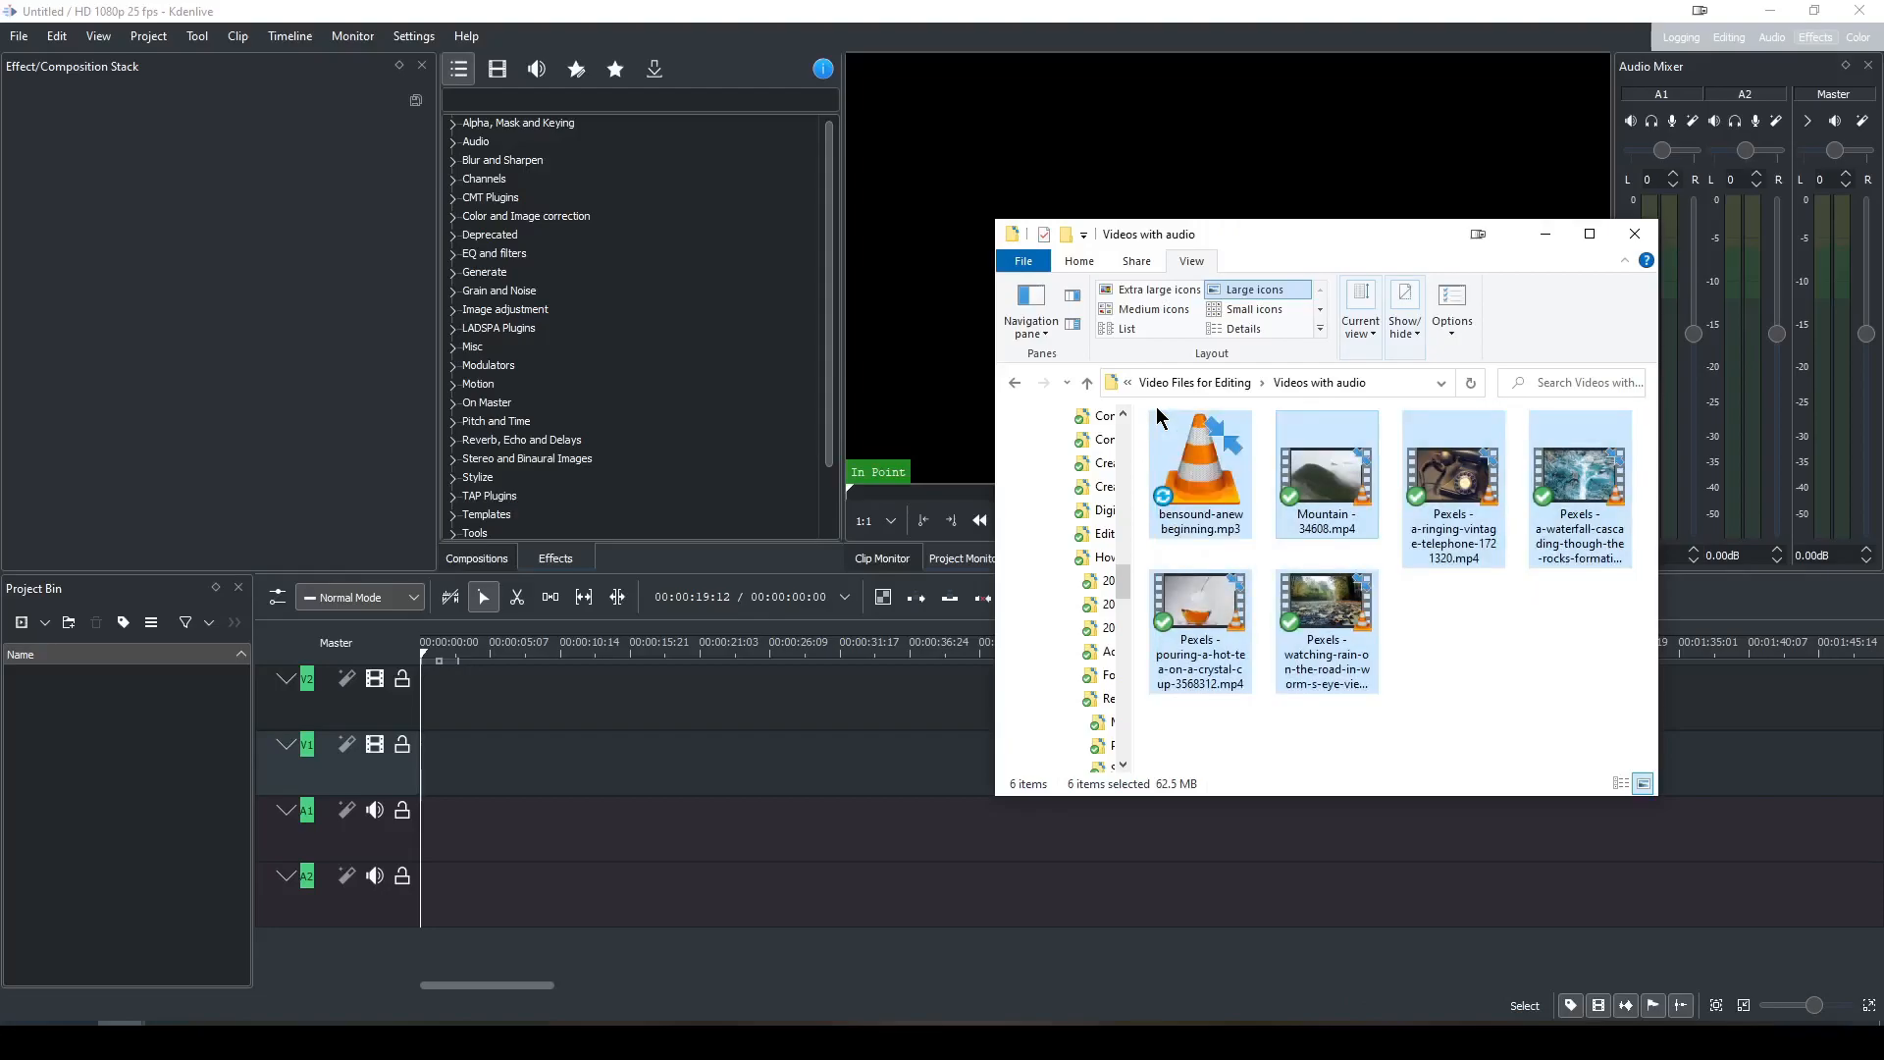
pyautogui.click(1336, 481)
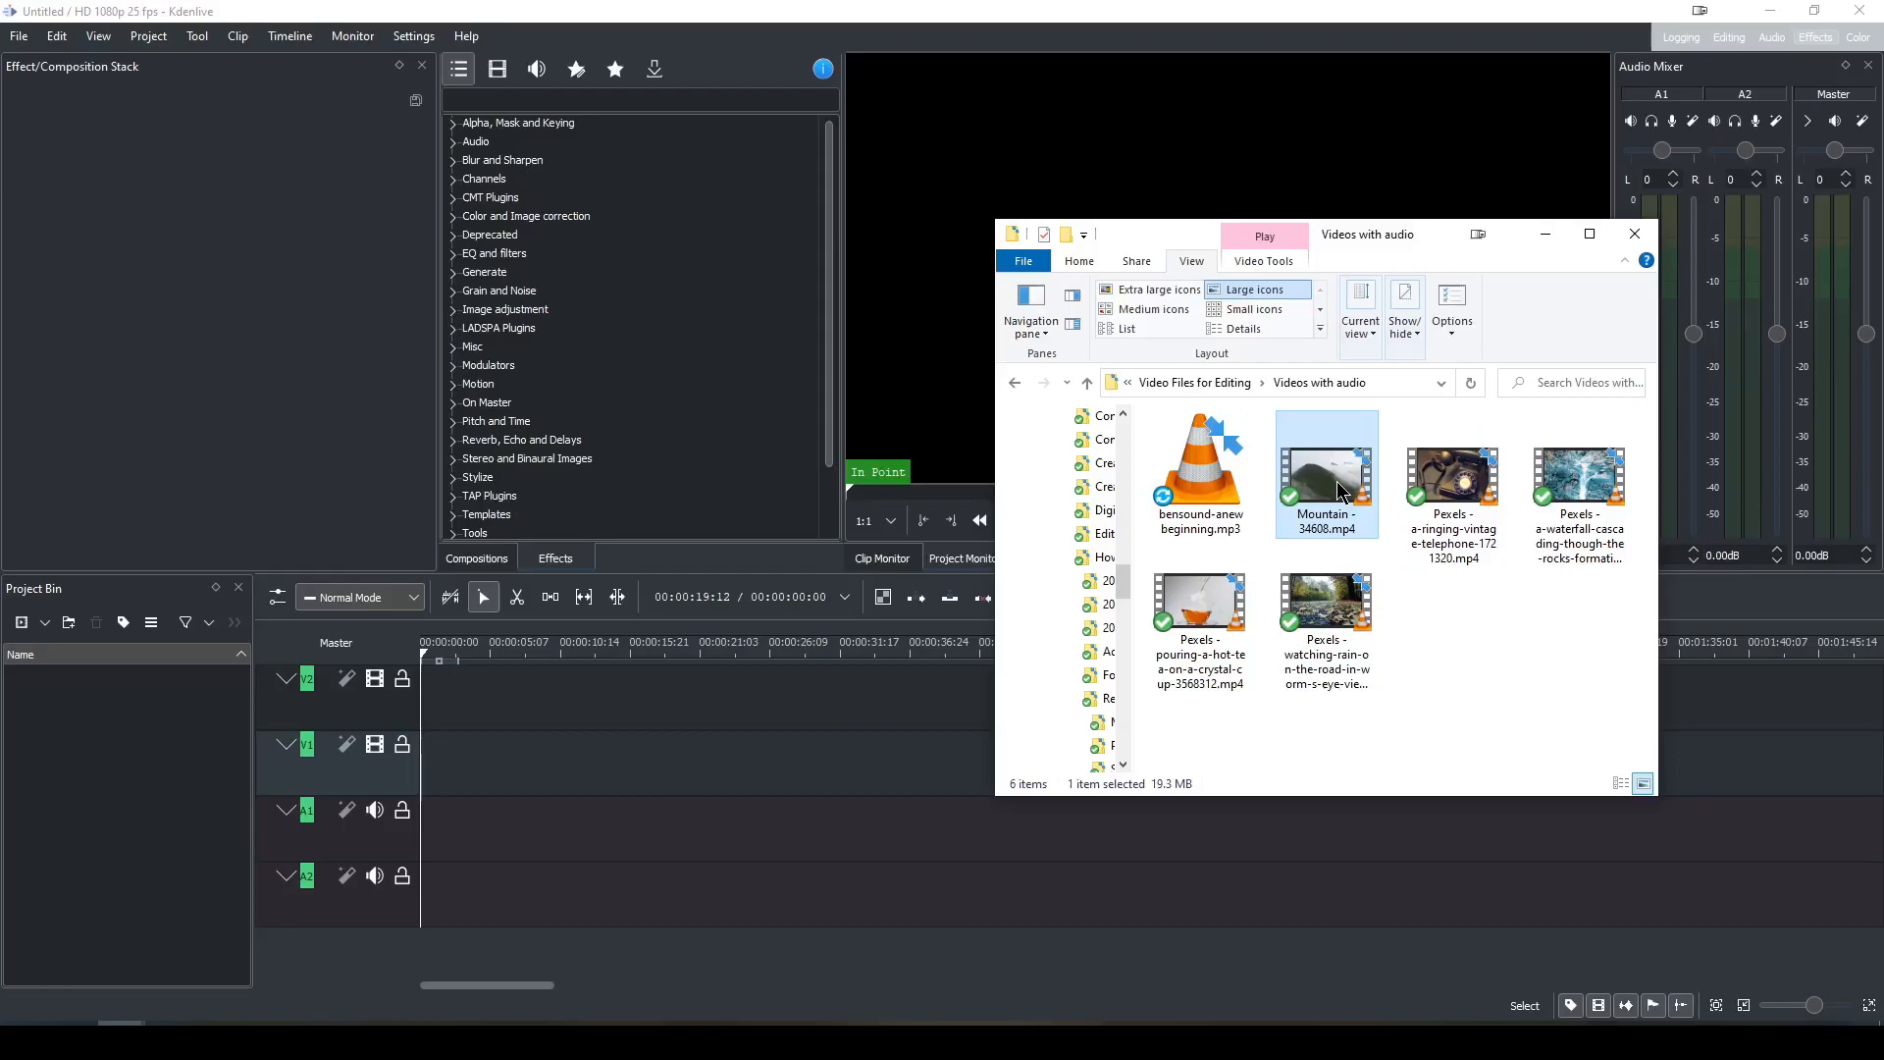
pyautogui.press('ctrl')
pyautogui.hotkey('ctrl', 'a')
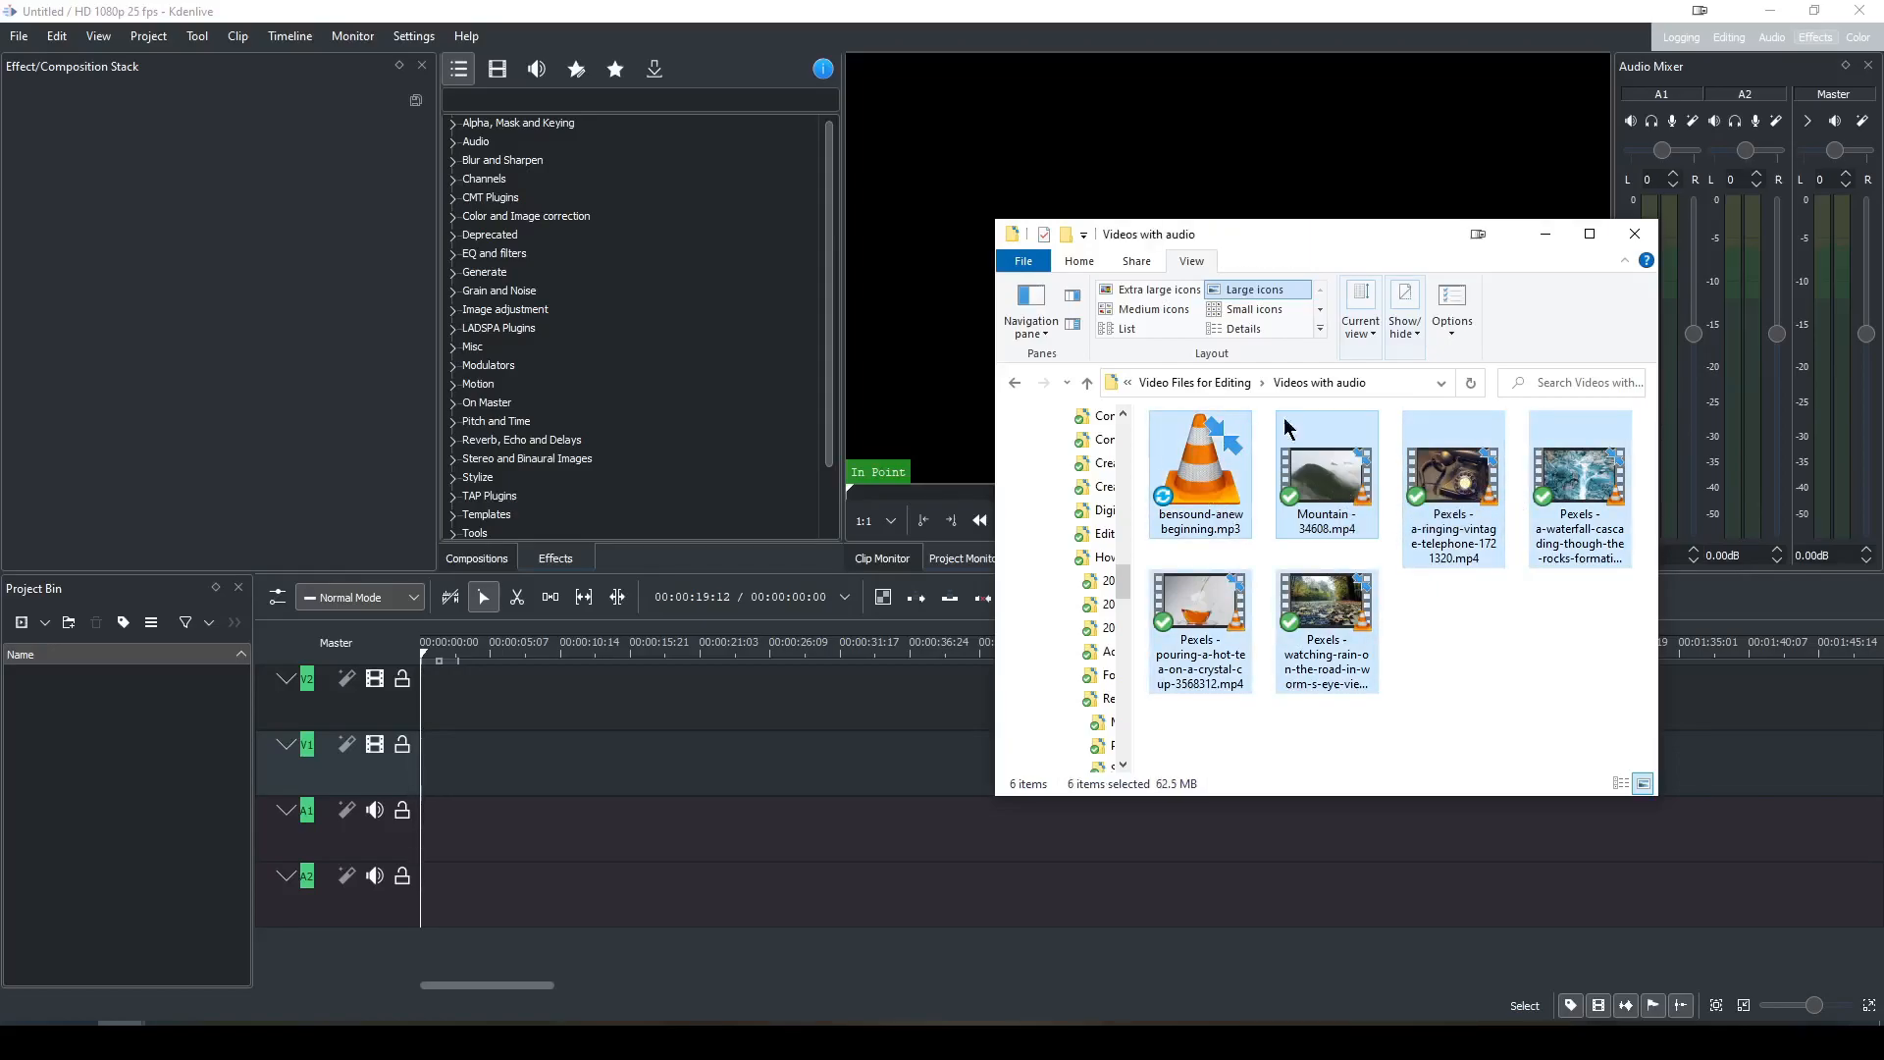
pyautogui.moveTo(1456, 481); pyautogui.dragTo(120, 805)
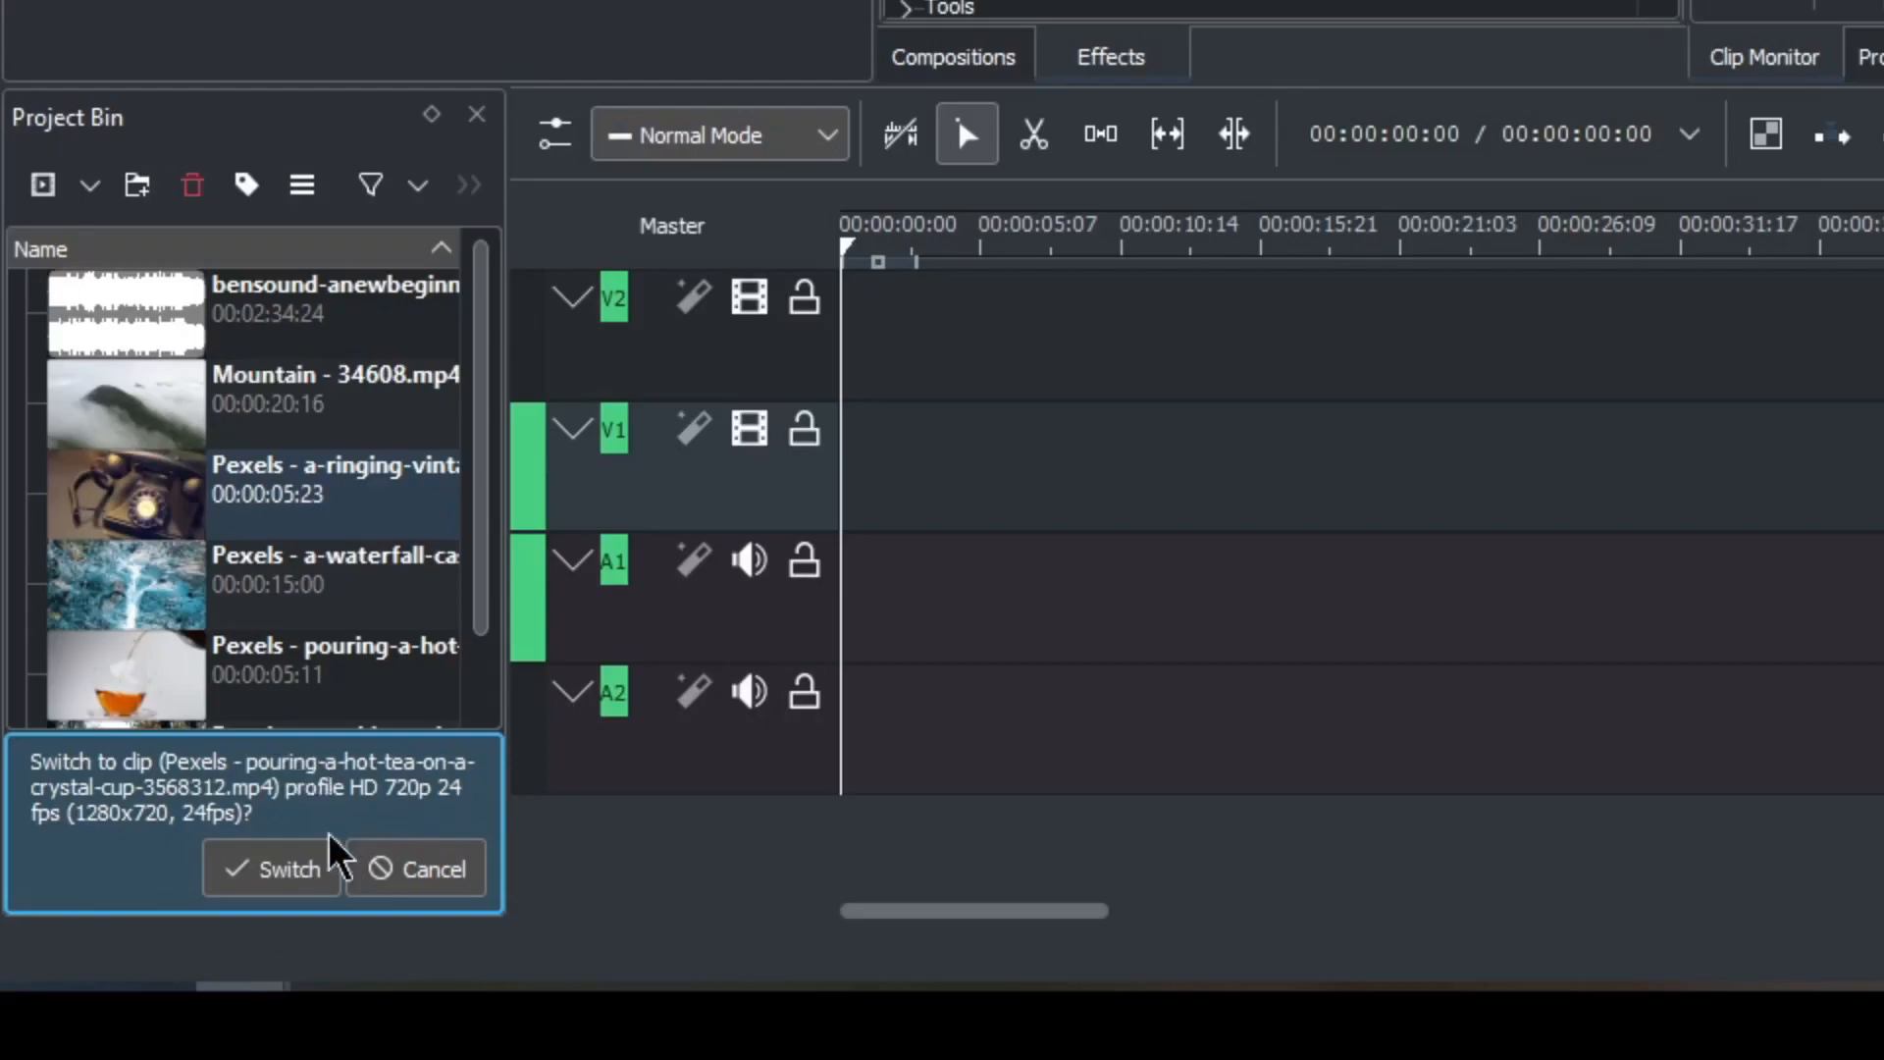
pyautogui.click(253, 881)
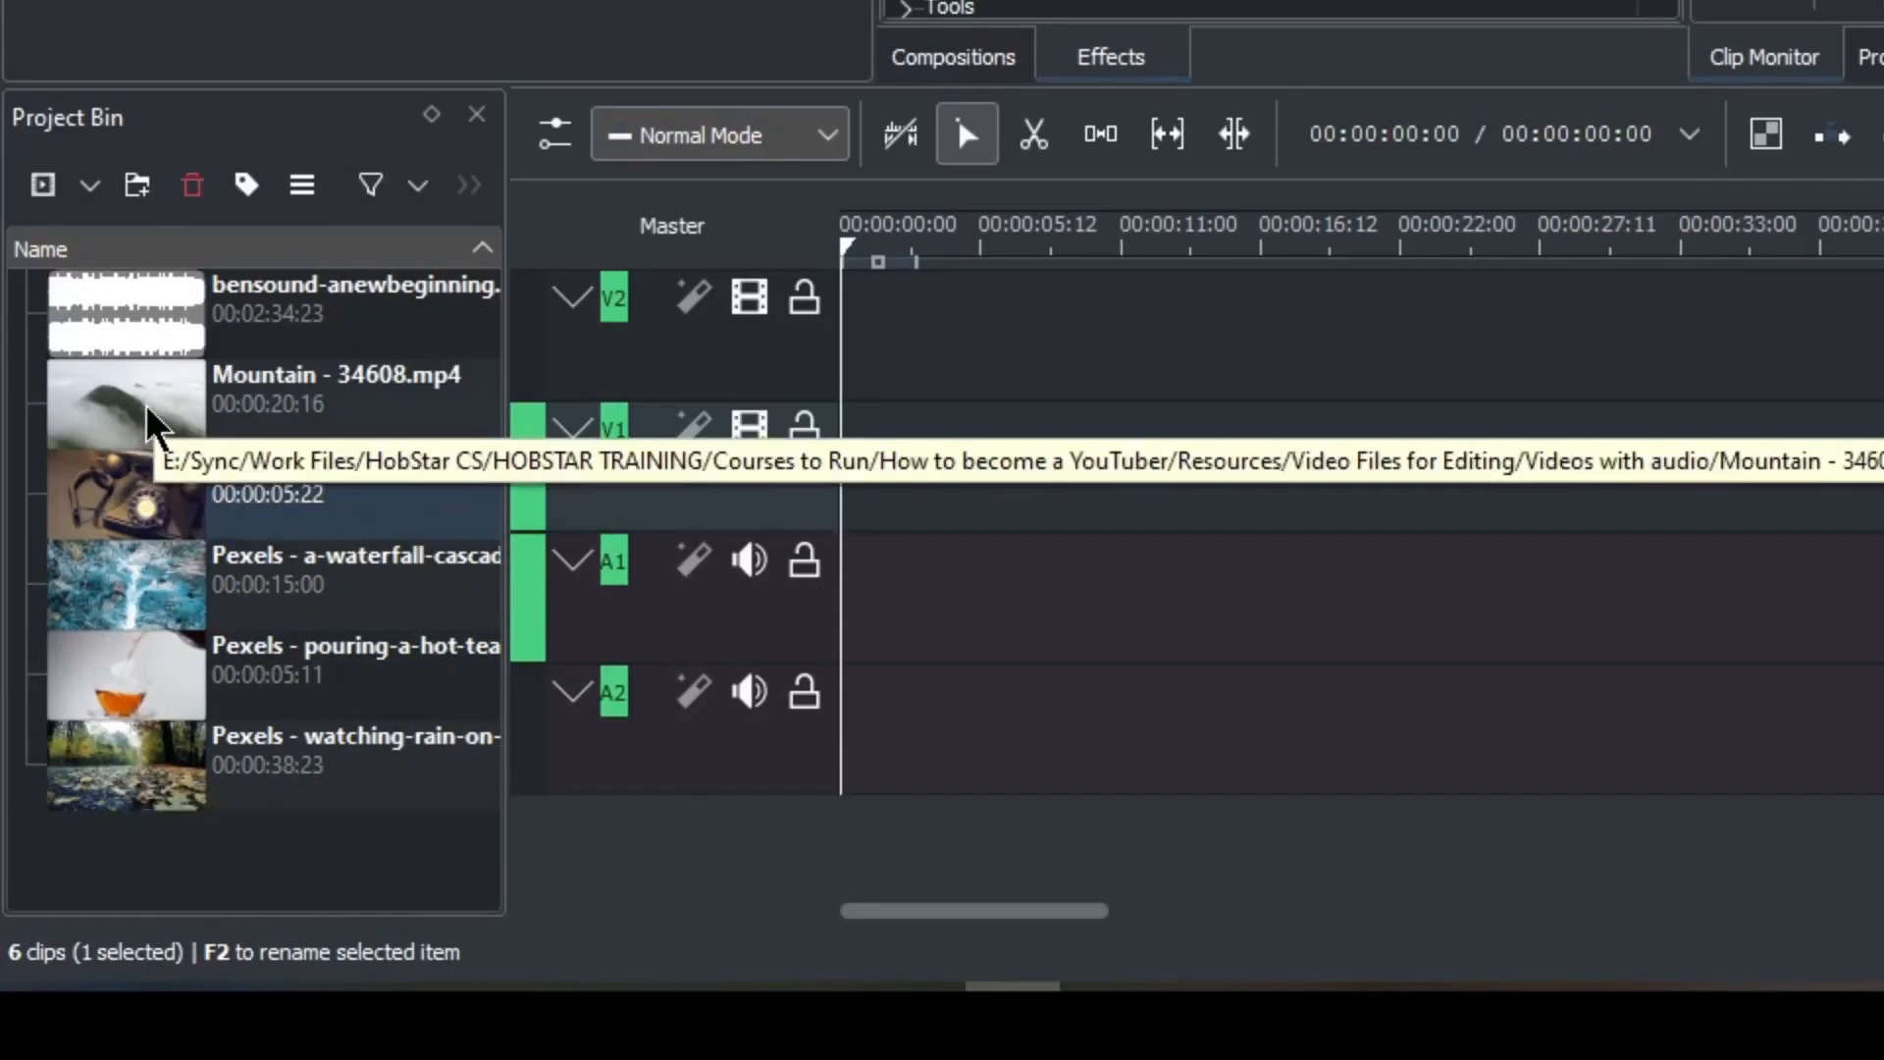
# Preview the first few seconds of Mountain - 34608.mp4 in the clip monitor.
pyautogui.click(150, 412)
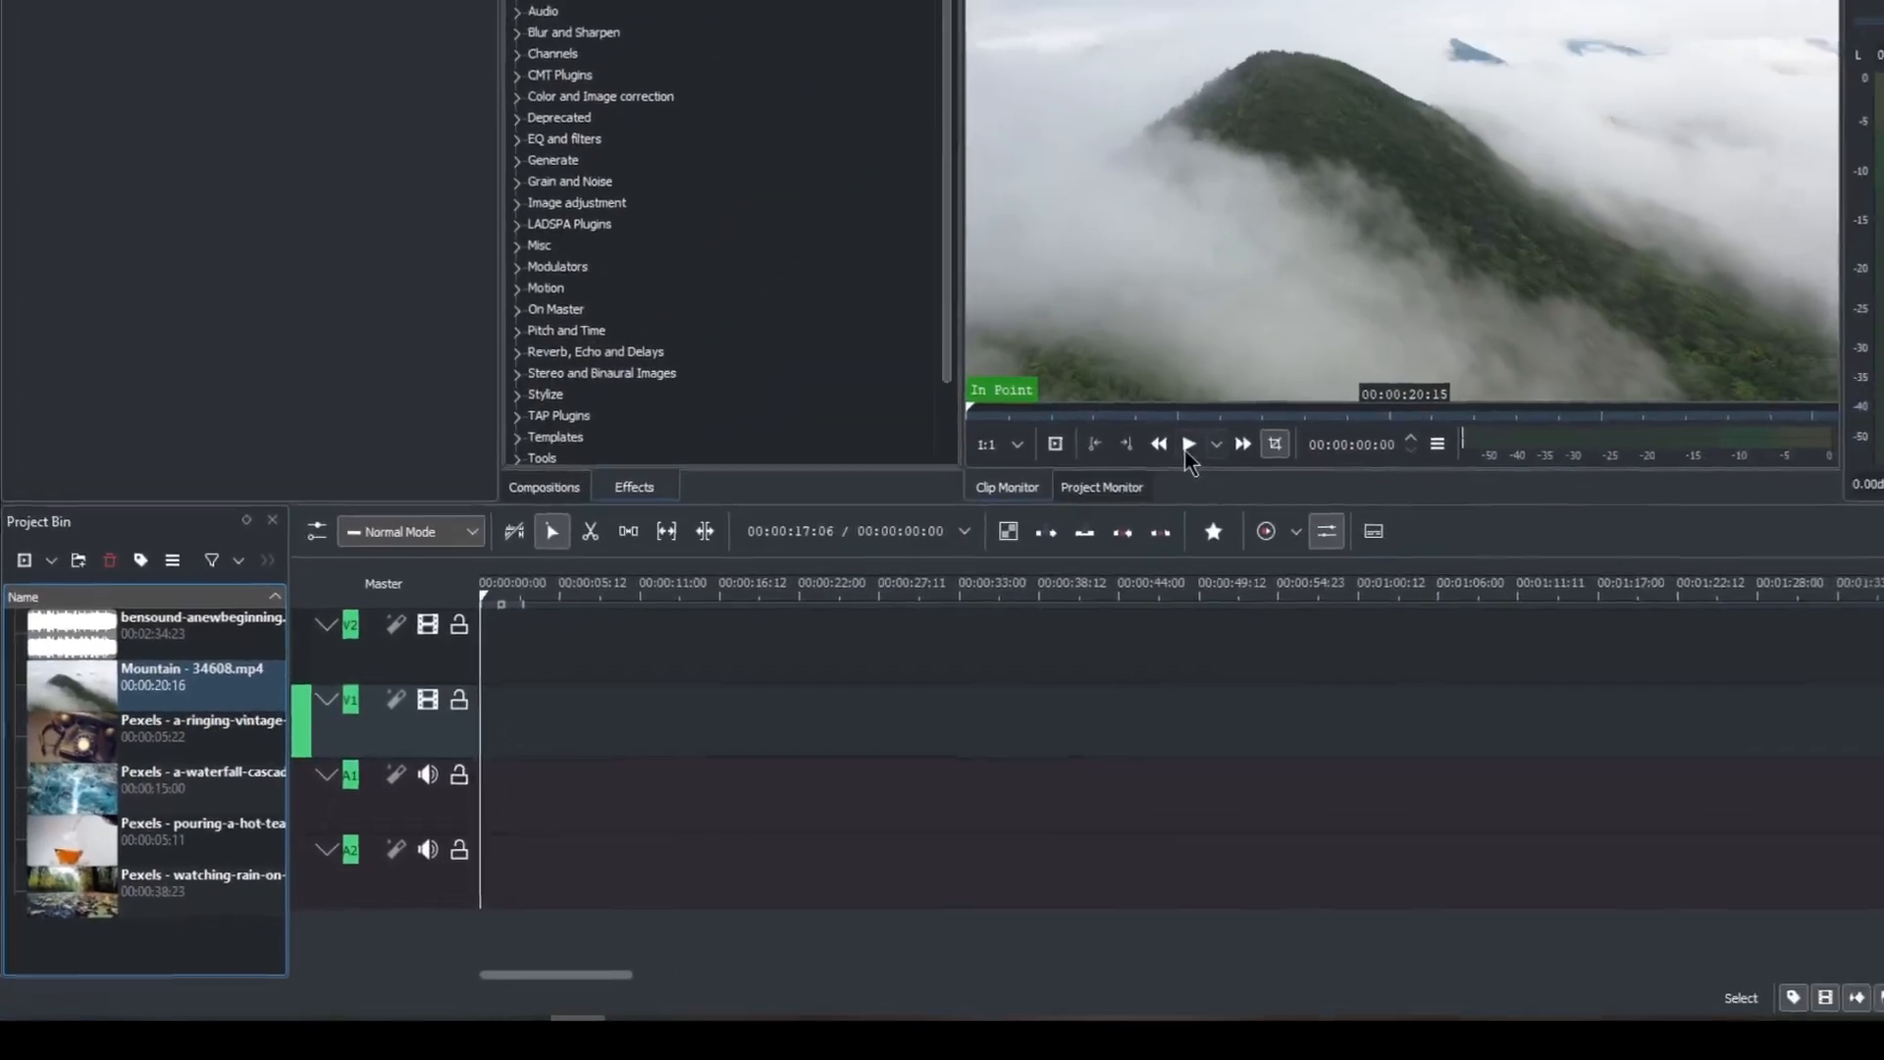
pyautogui.click(1189, 444)
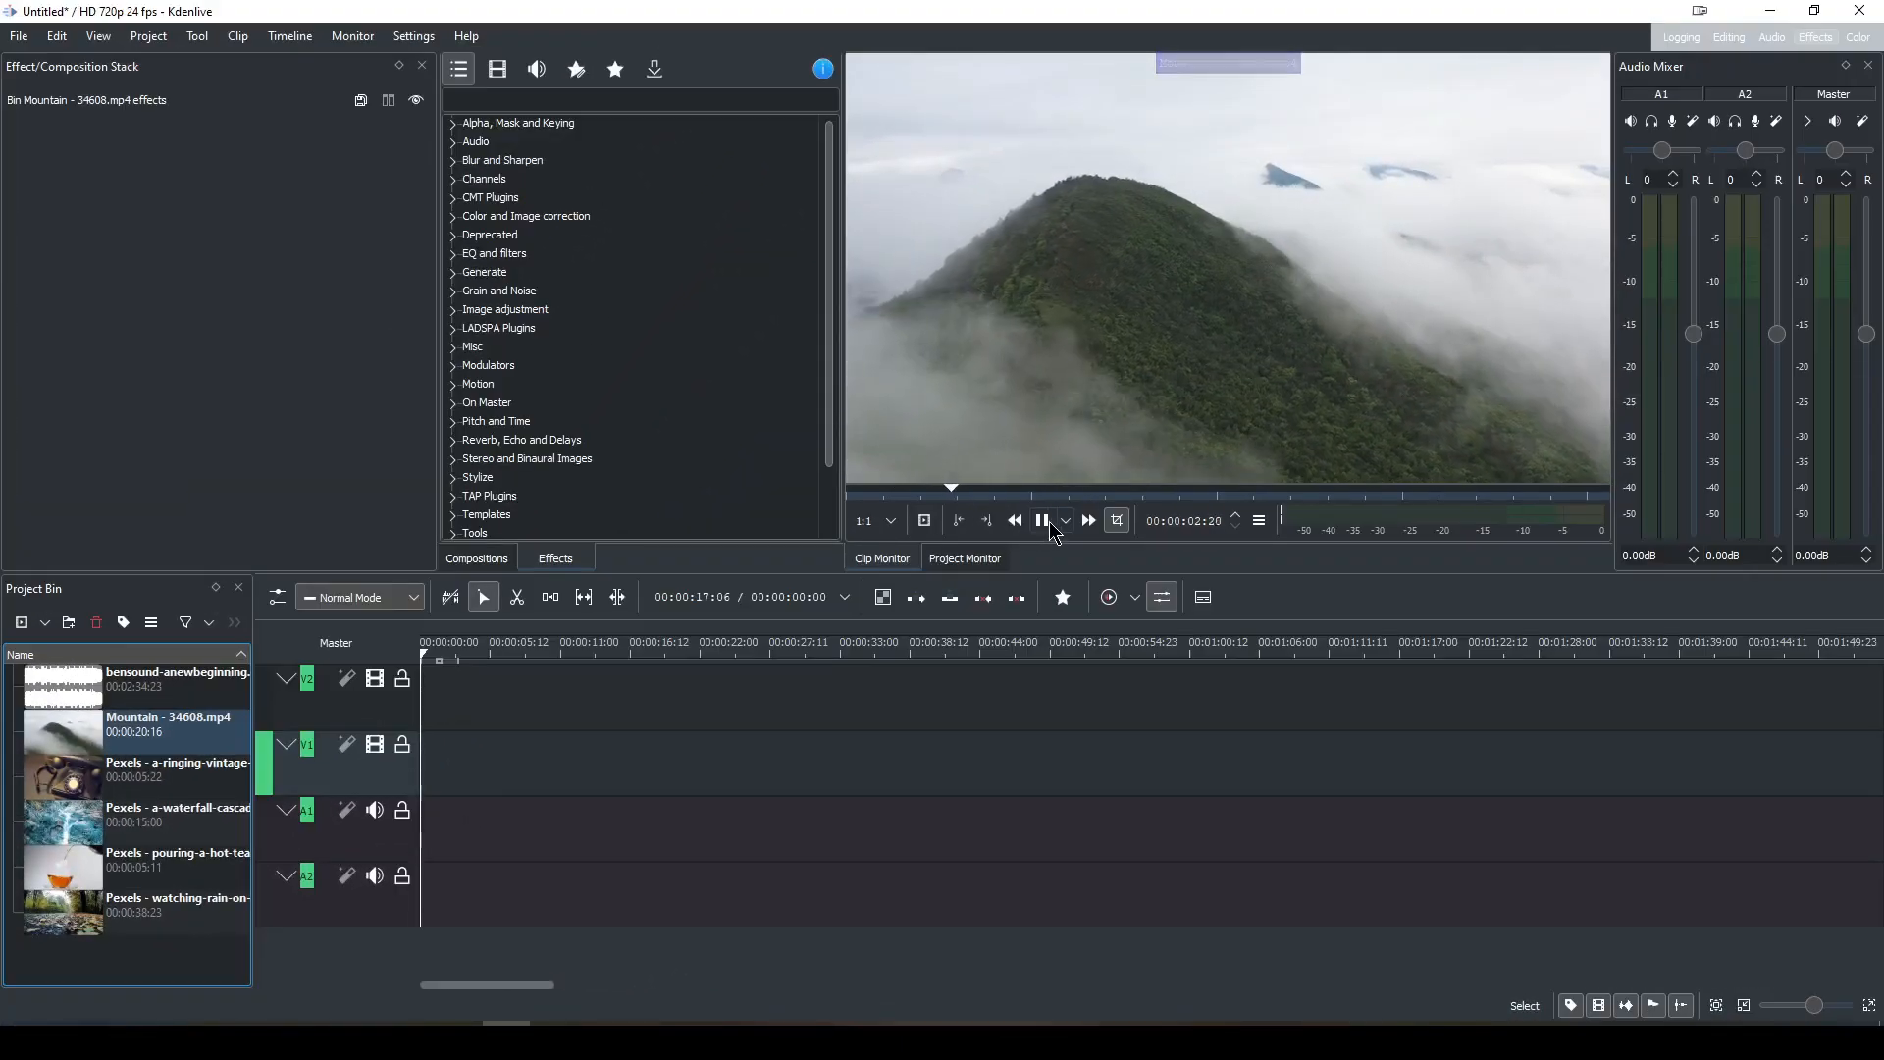
pyautogui.click(1042, 522)
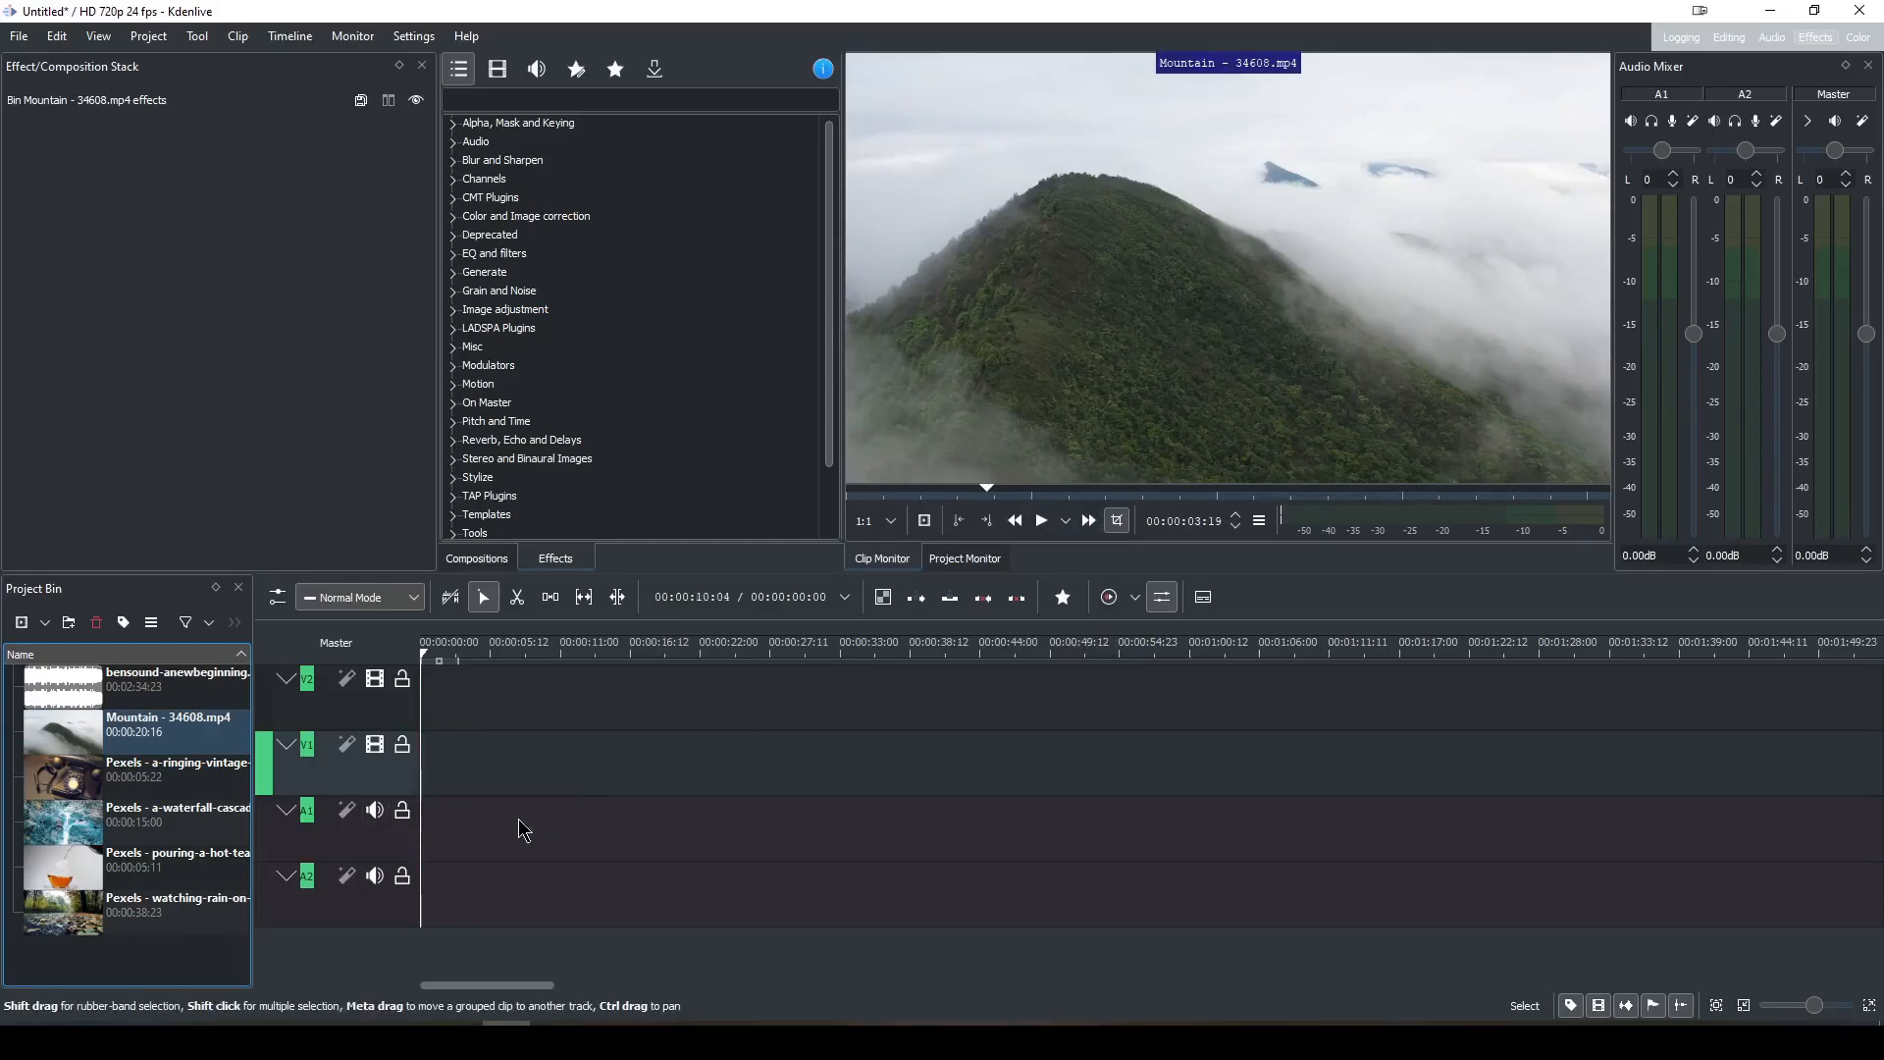
# Examine the imported clips one after another in the clip monitor, checking the picture and audio waveform of each.
pyautogui.click(145, 680)
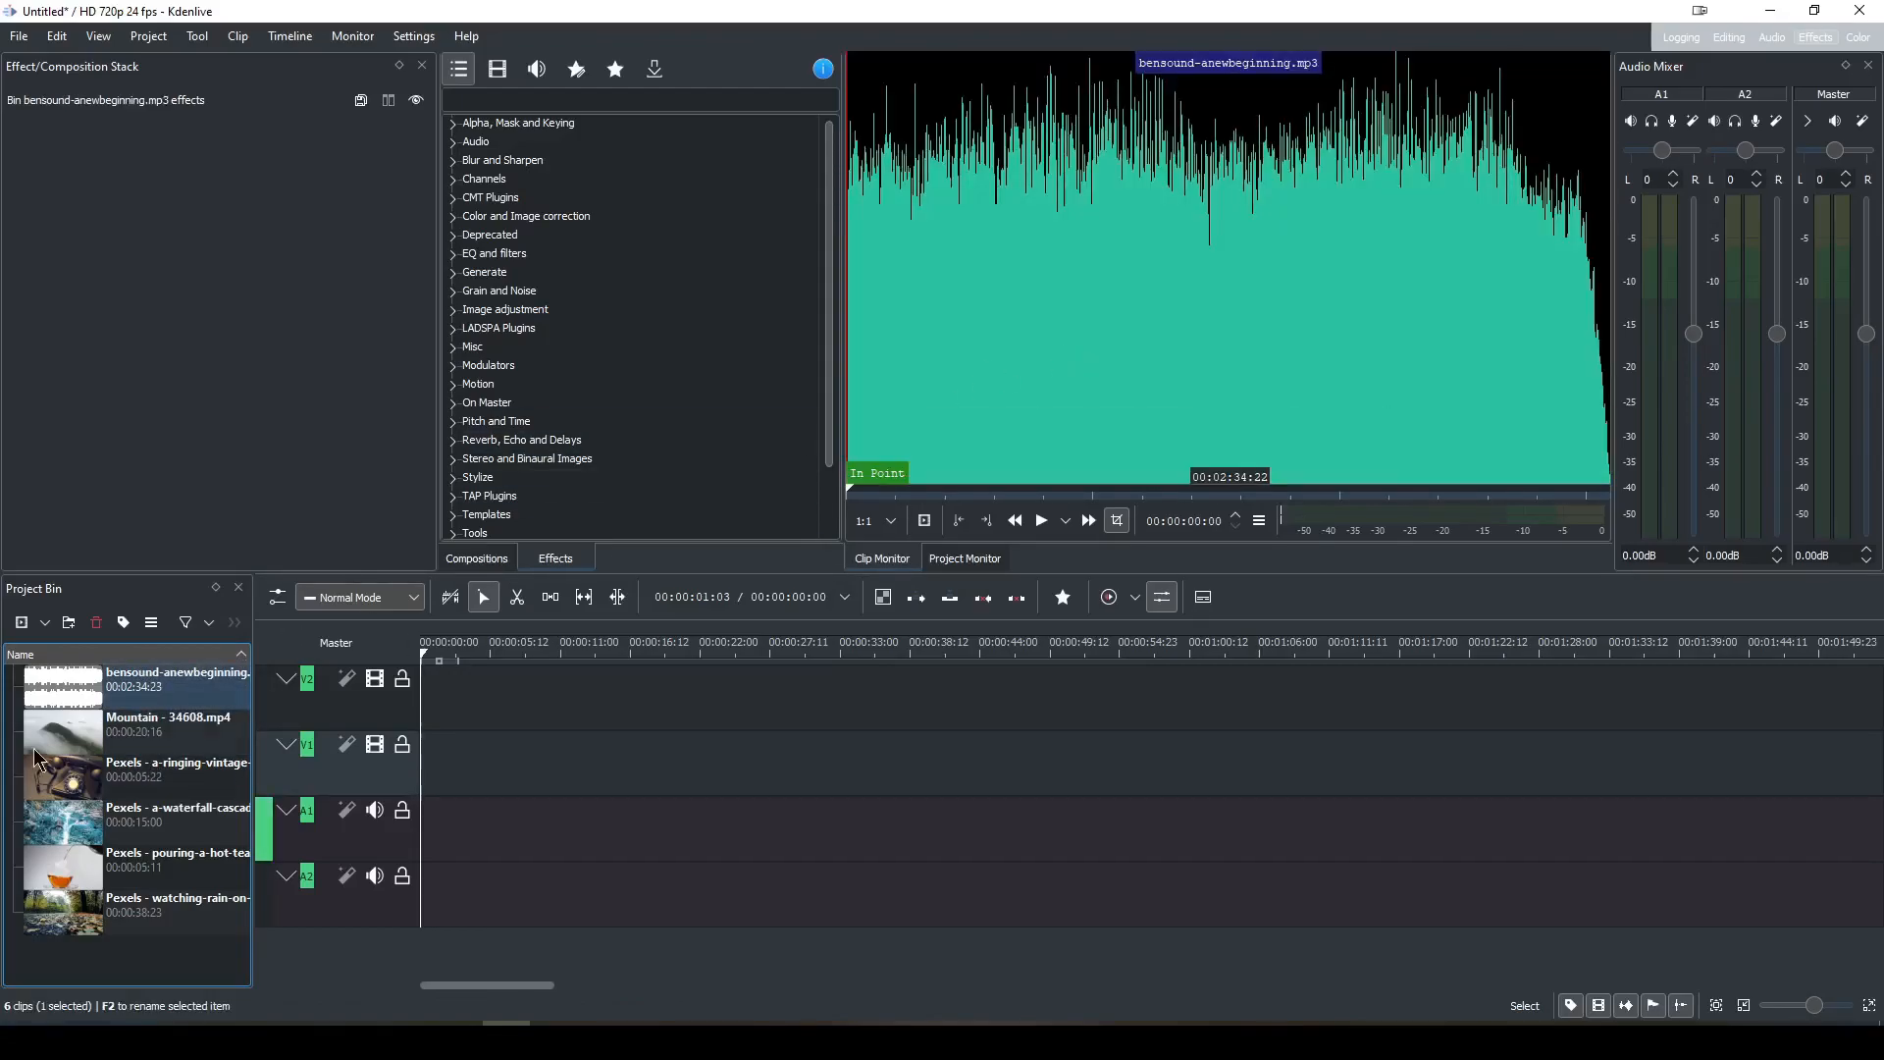
pyautogui.click(167, 736)
pyautogui.click(160, 832)
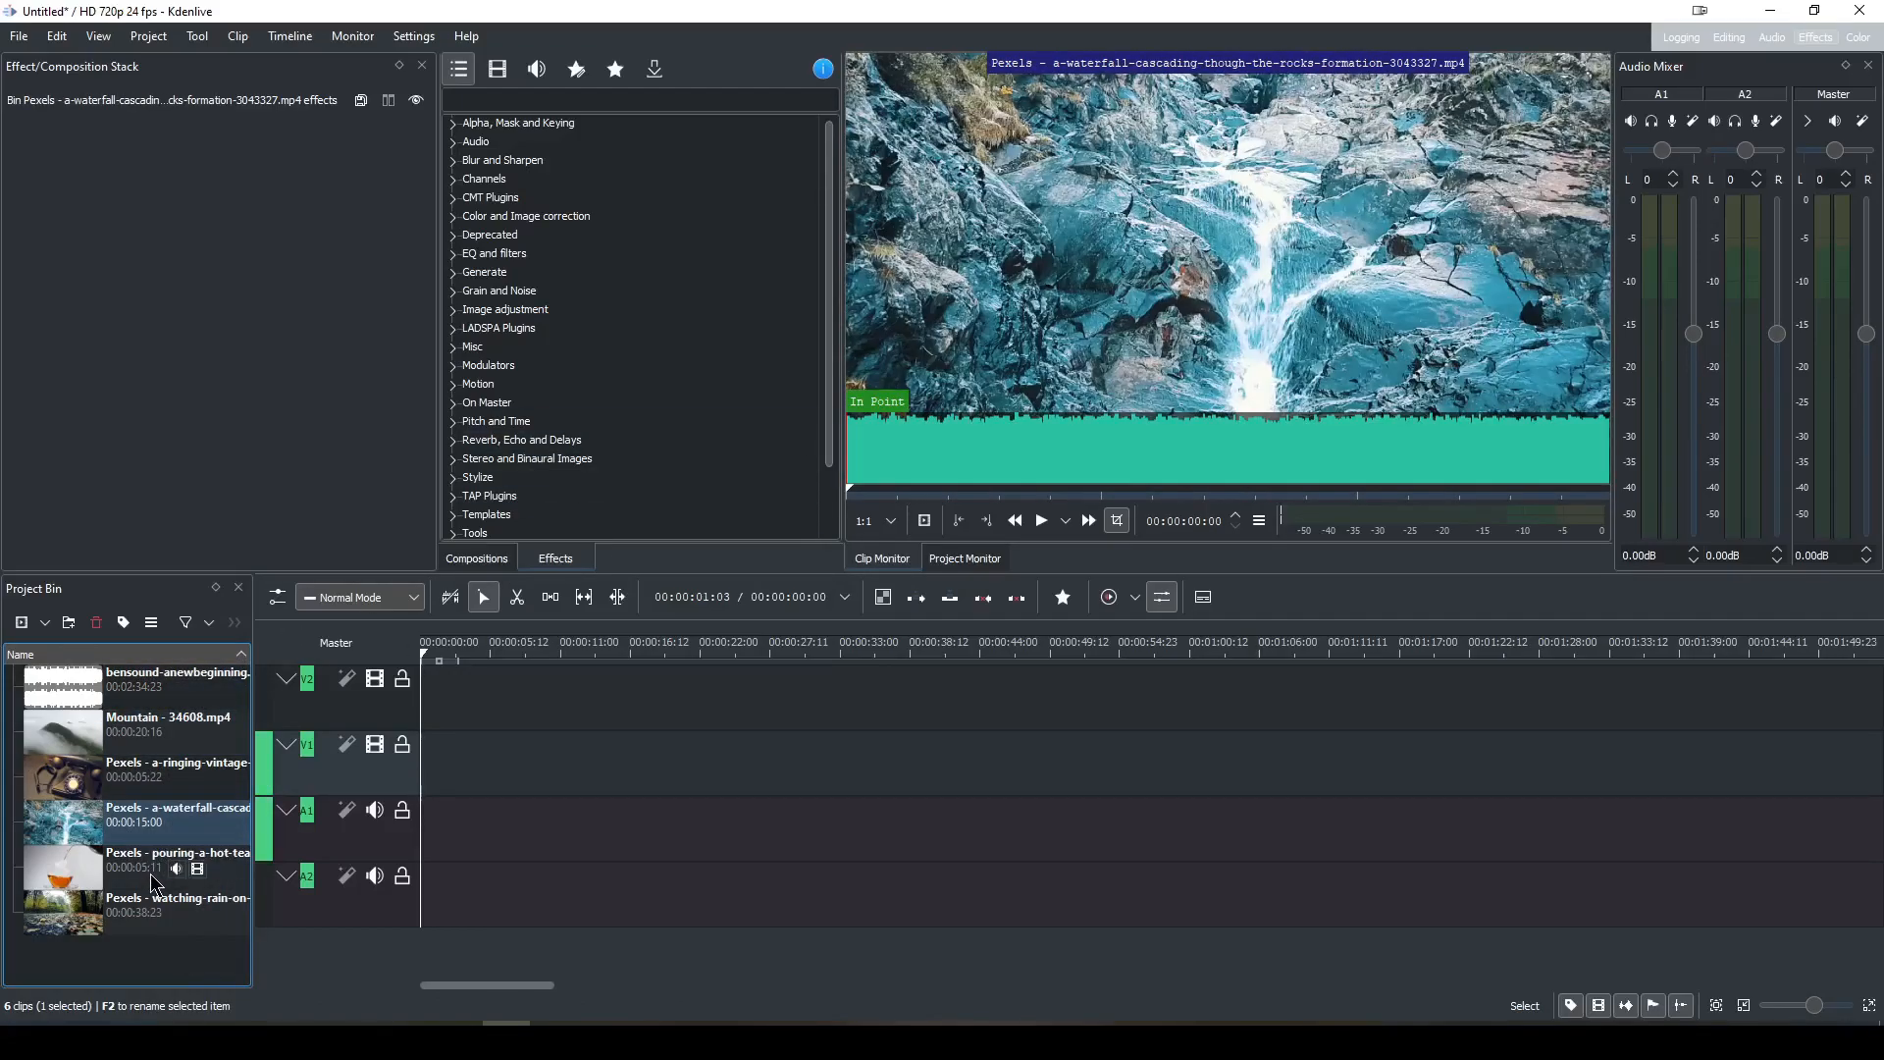
pyautogui.click(152, 874)
pyautogui.click(187, 908)
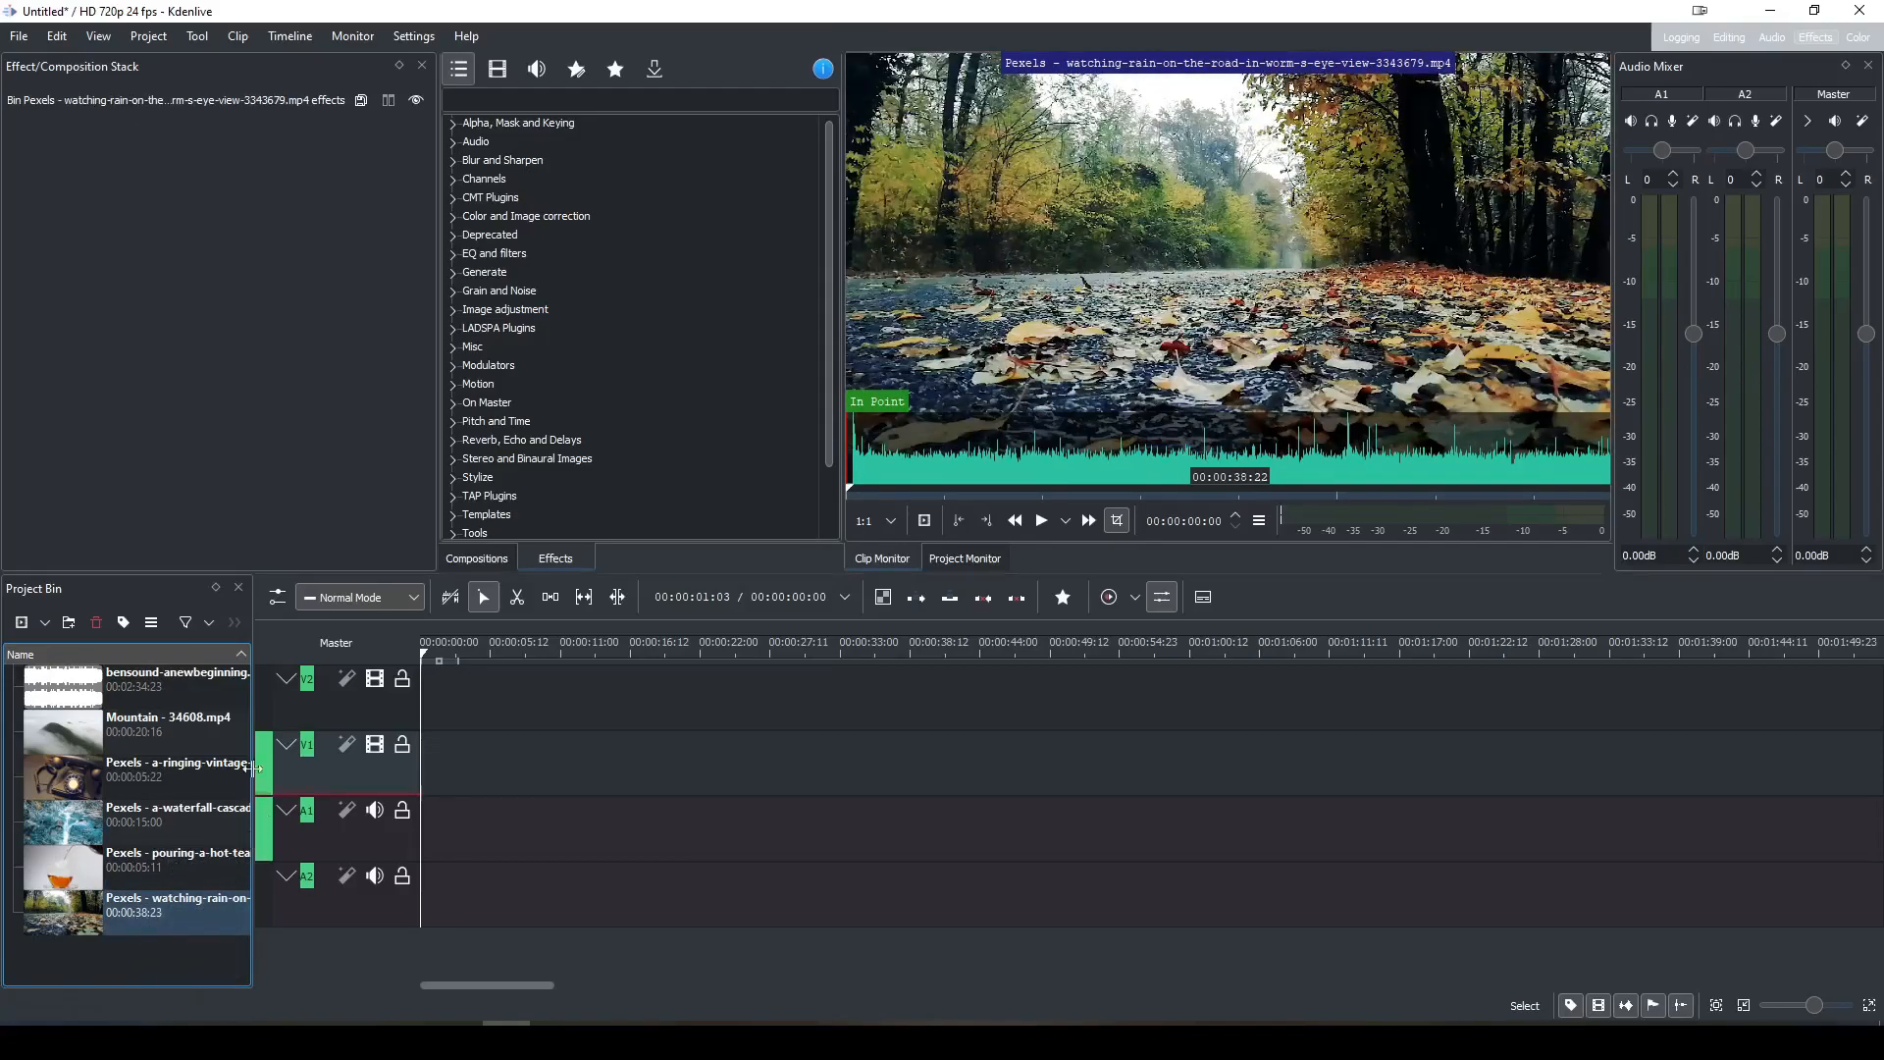
pyautogui.click(138, 685)
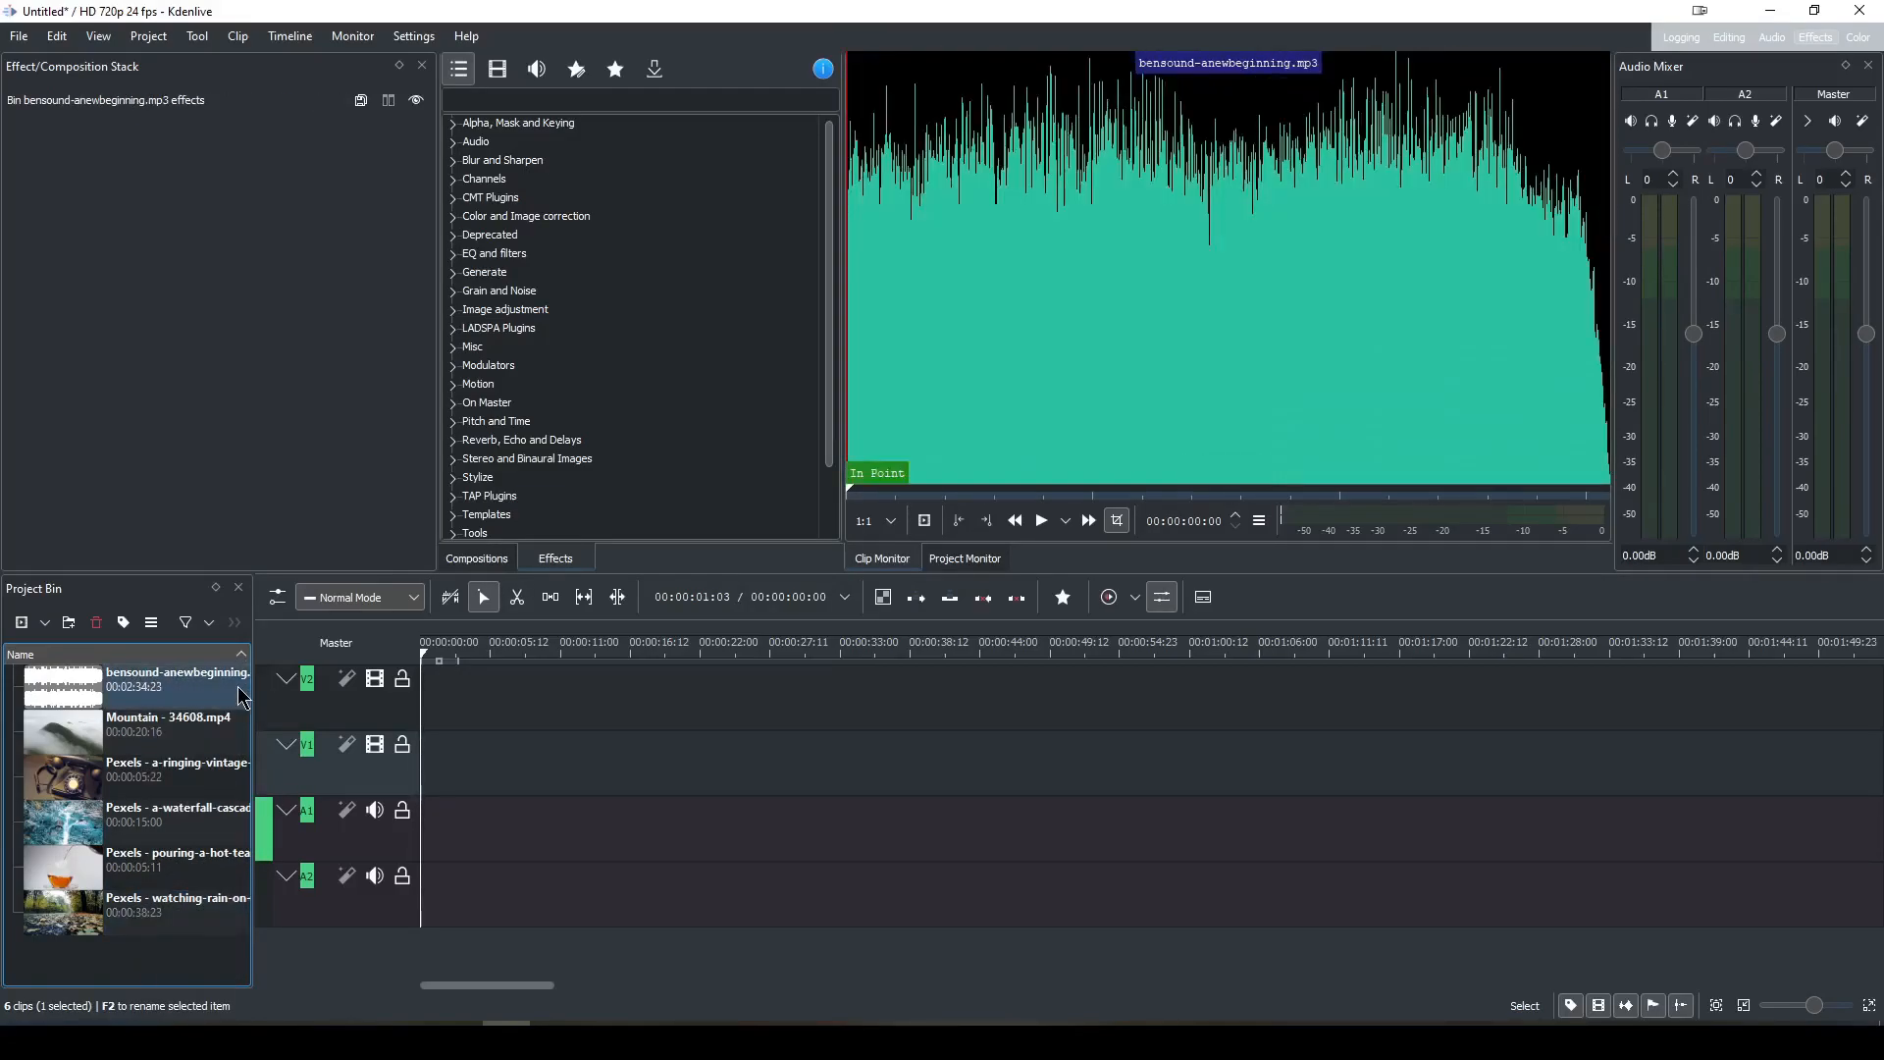
pyautogui.click(162, 731)
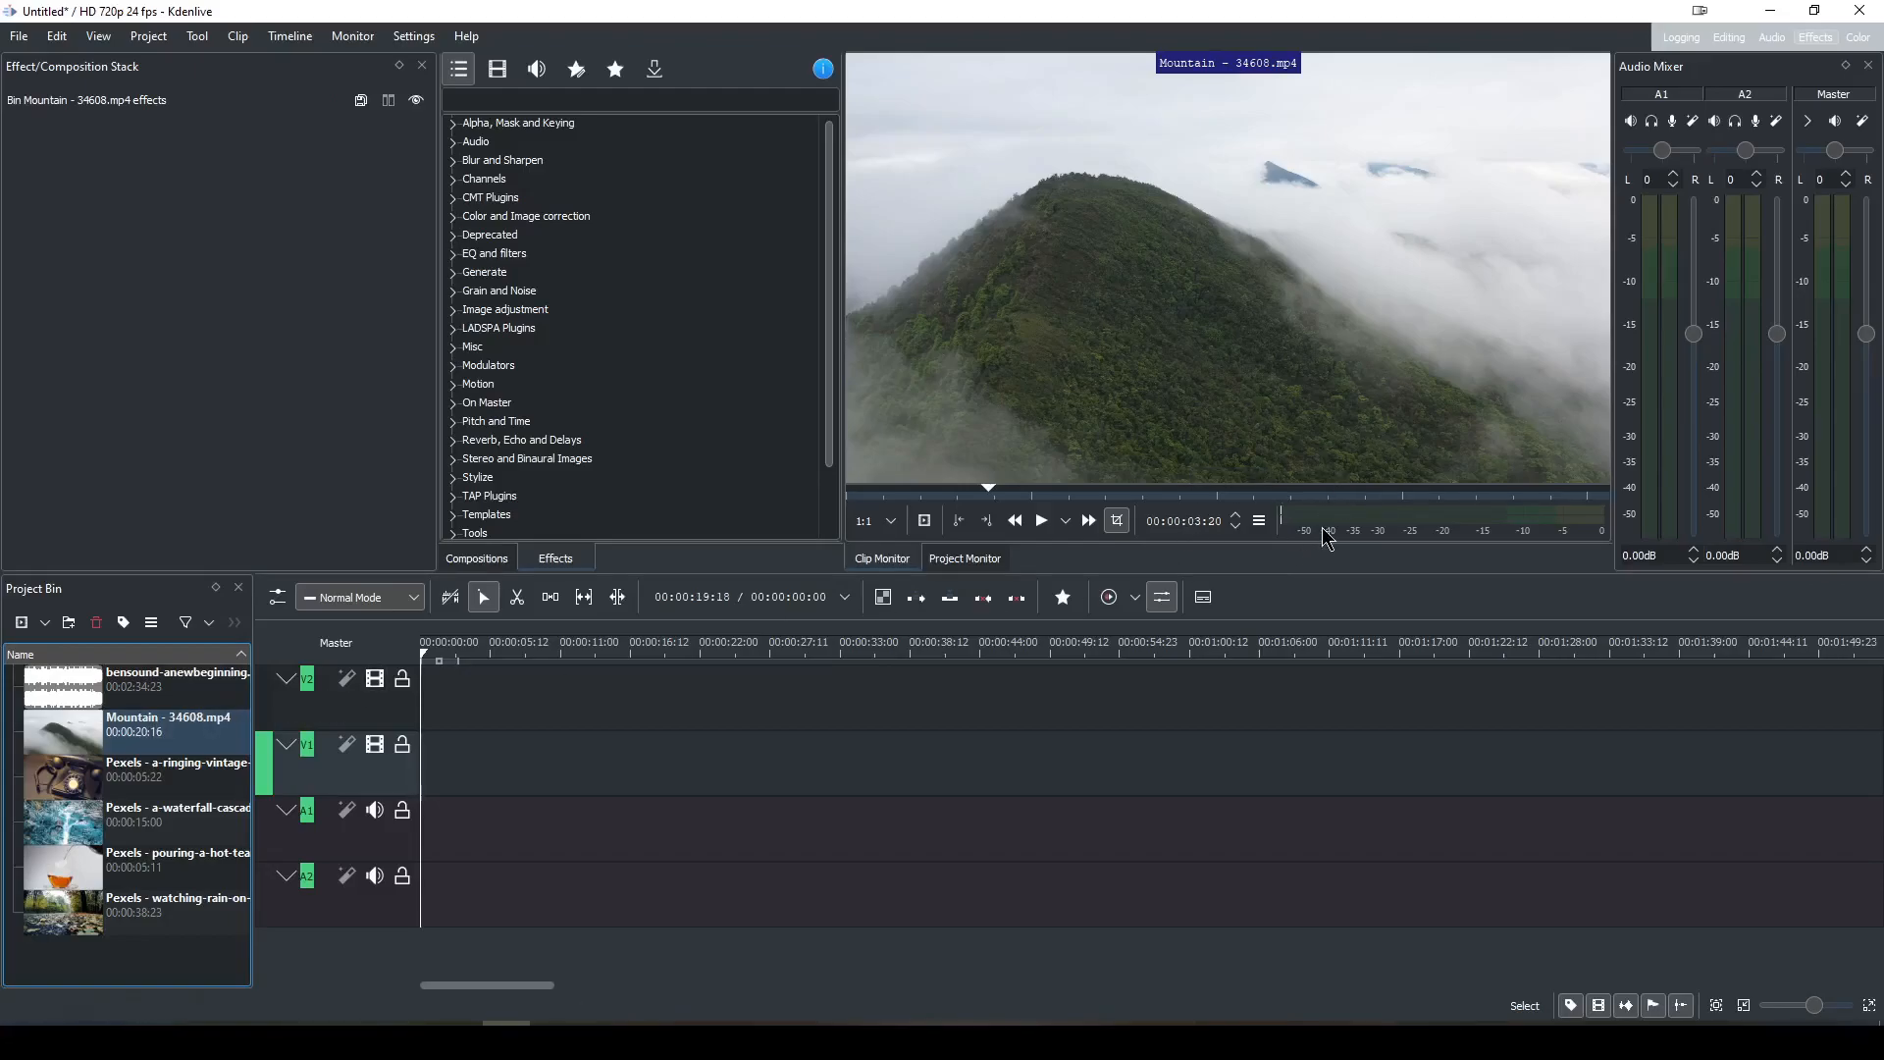
pyautogui.click(78, 785)
pyautogui.moveTo(981, 439)
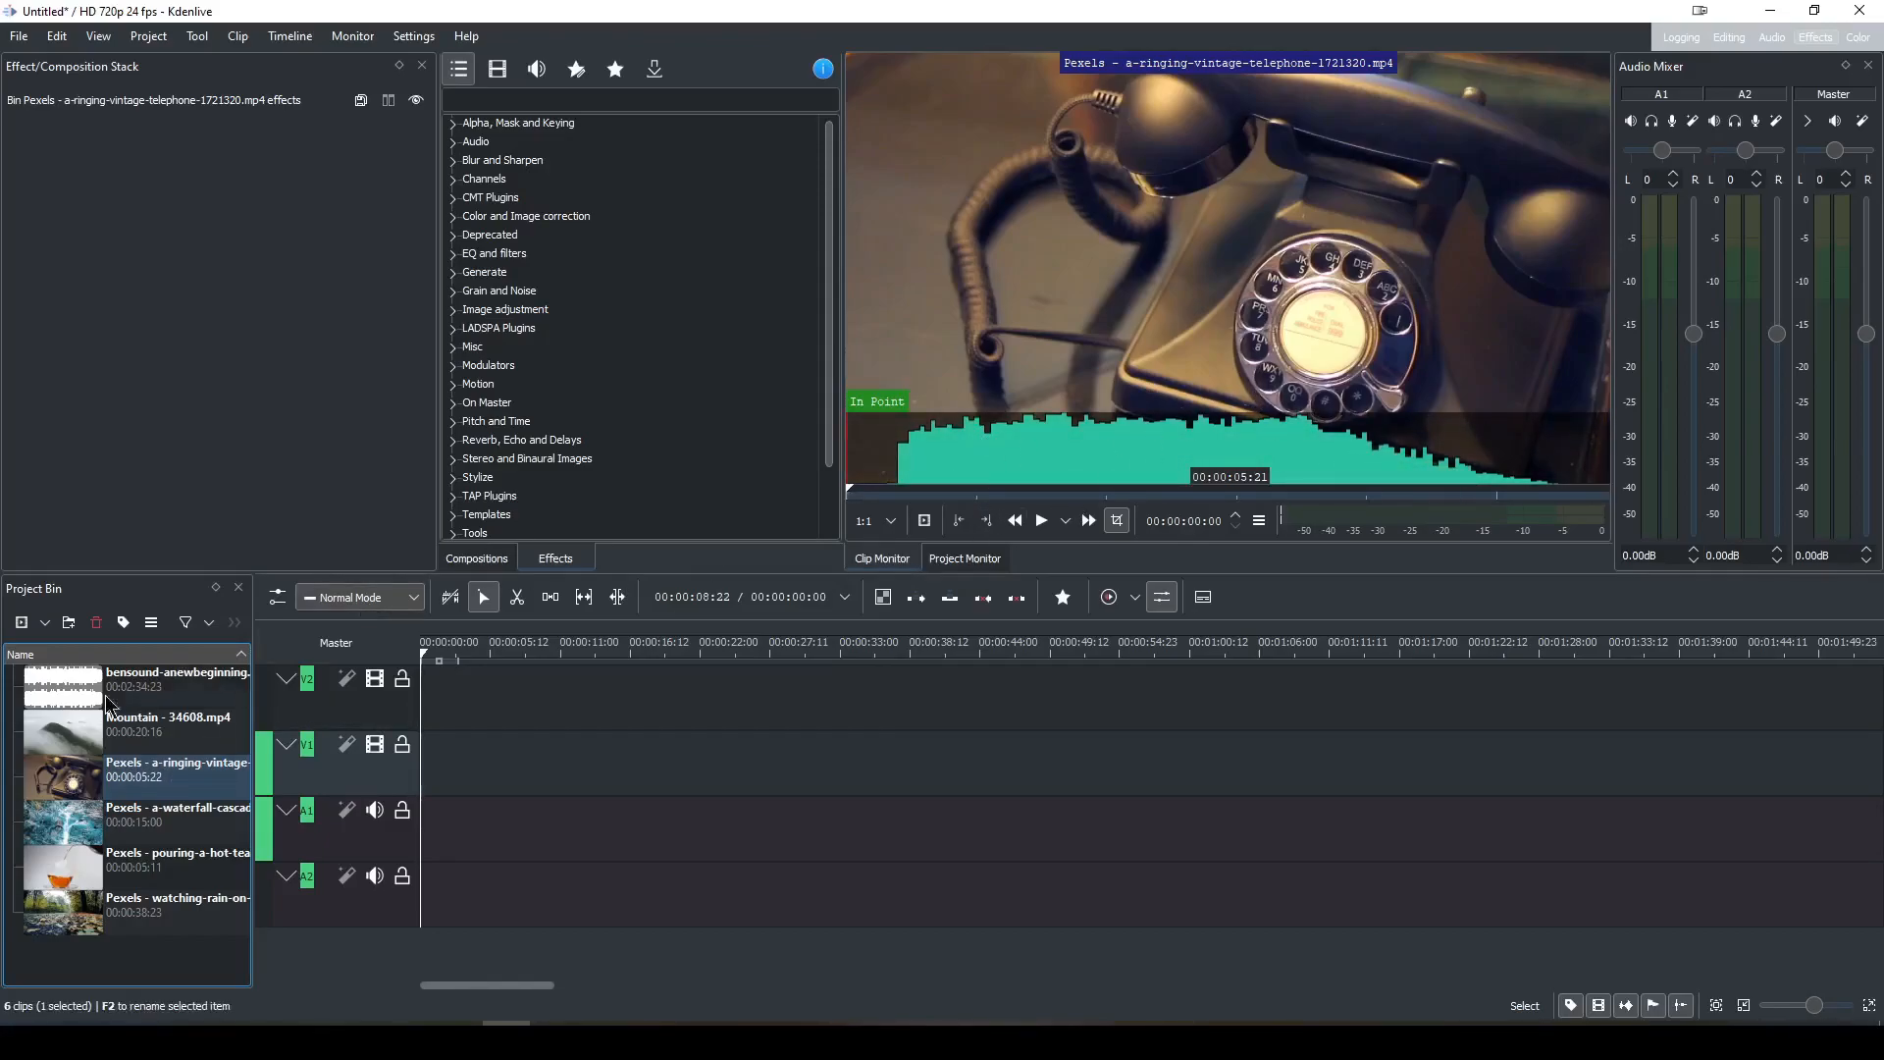
pyautogui.click(77, 829)
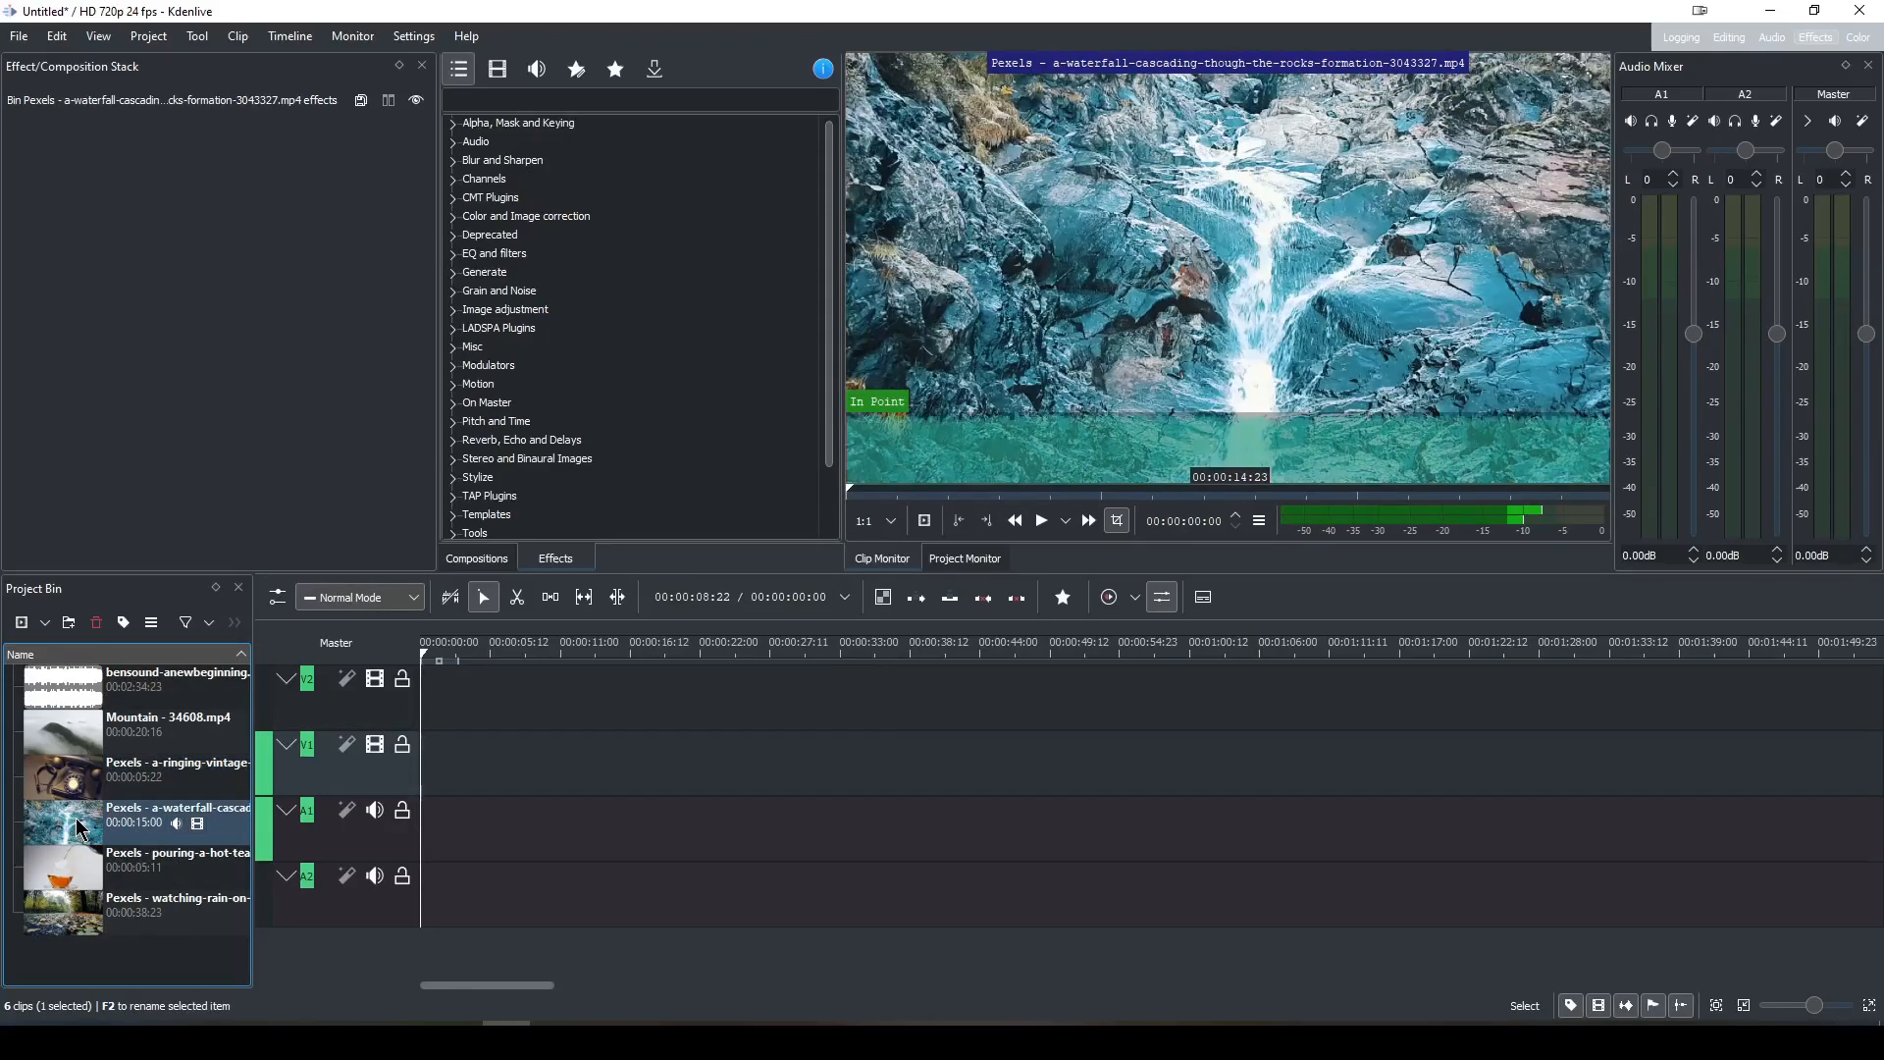
pyautogui.click(73, 868)
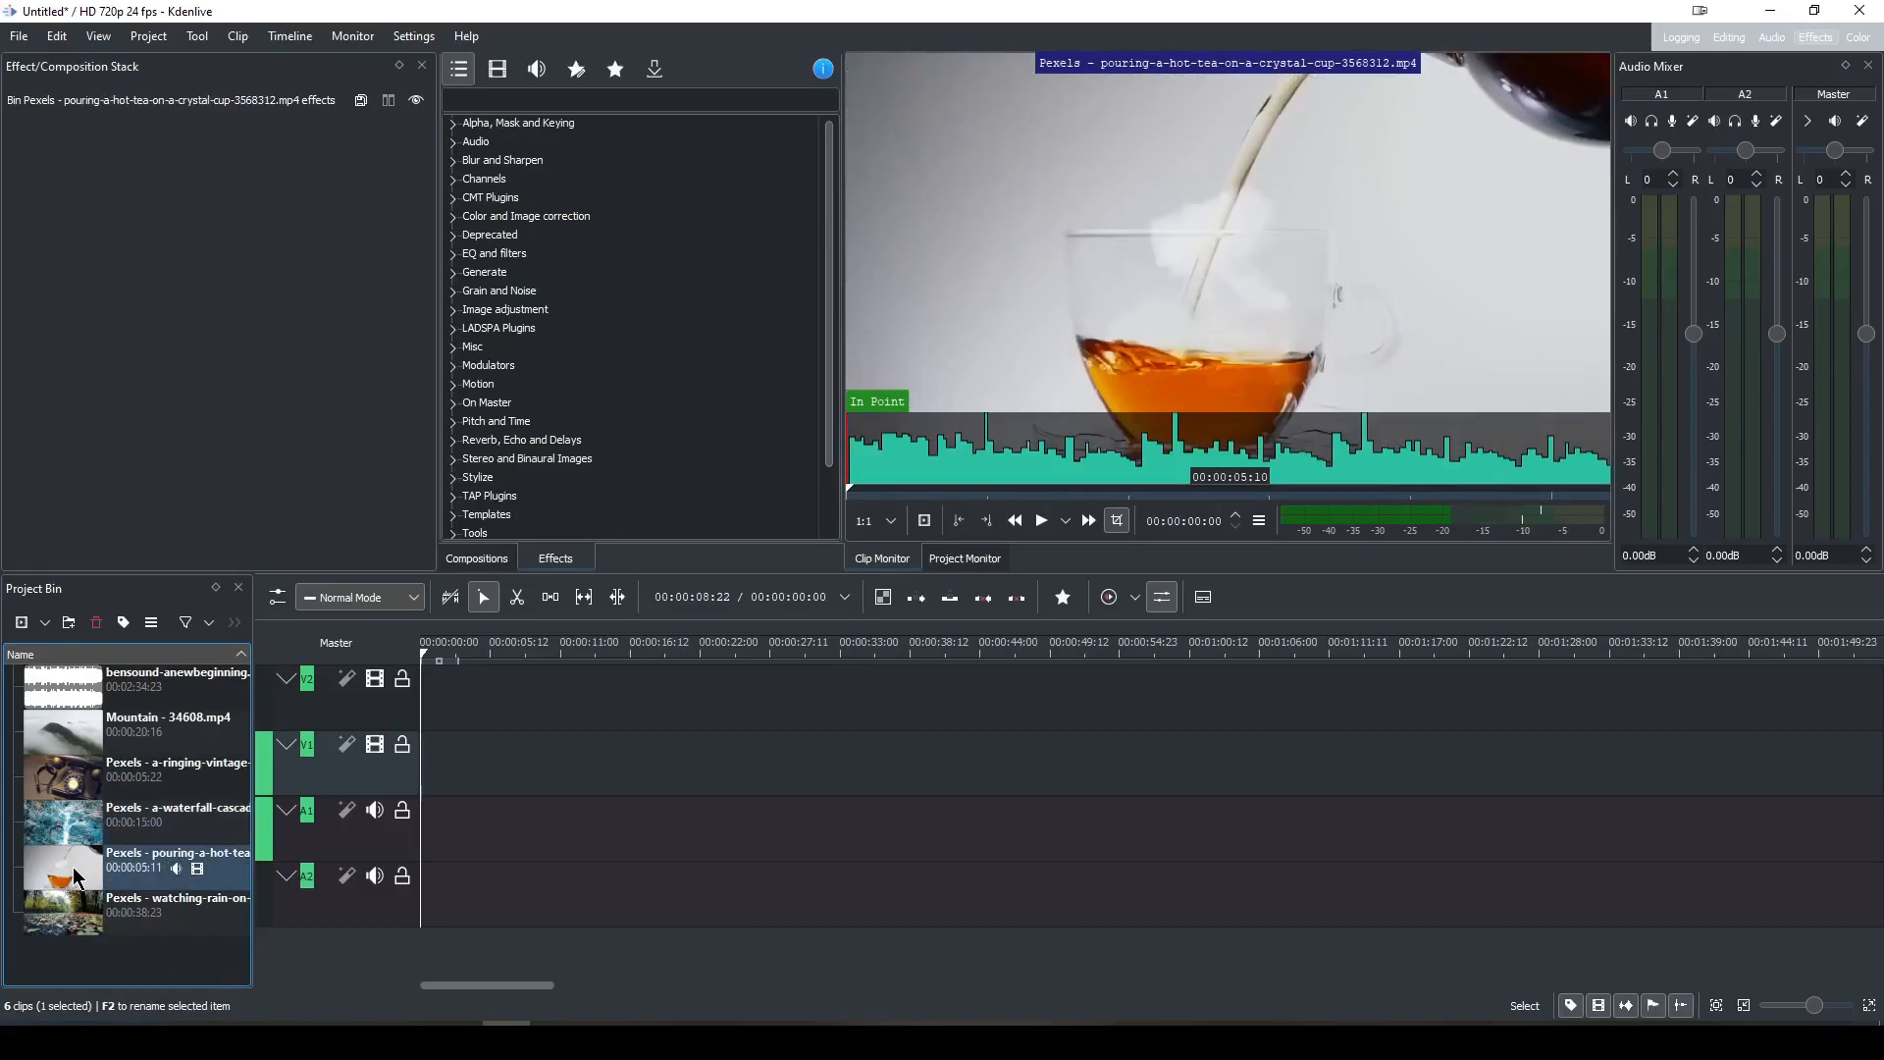
pyautogui.click(79, 928)
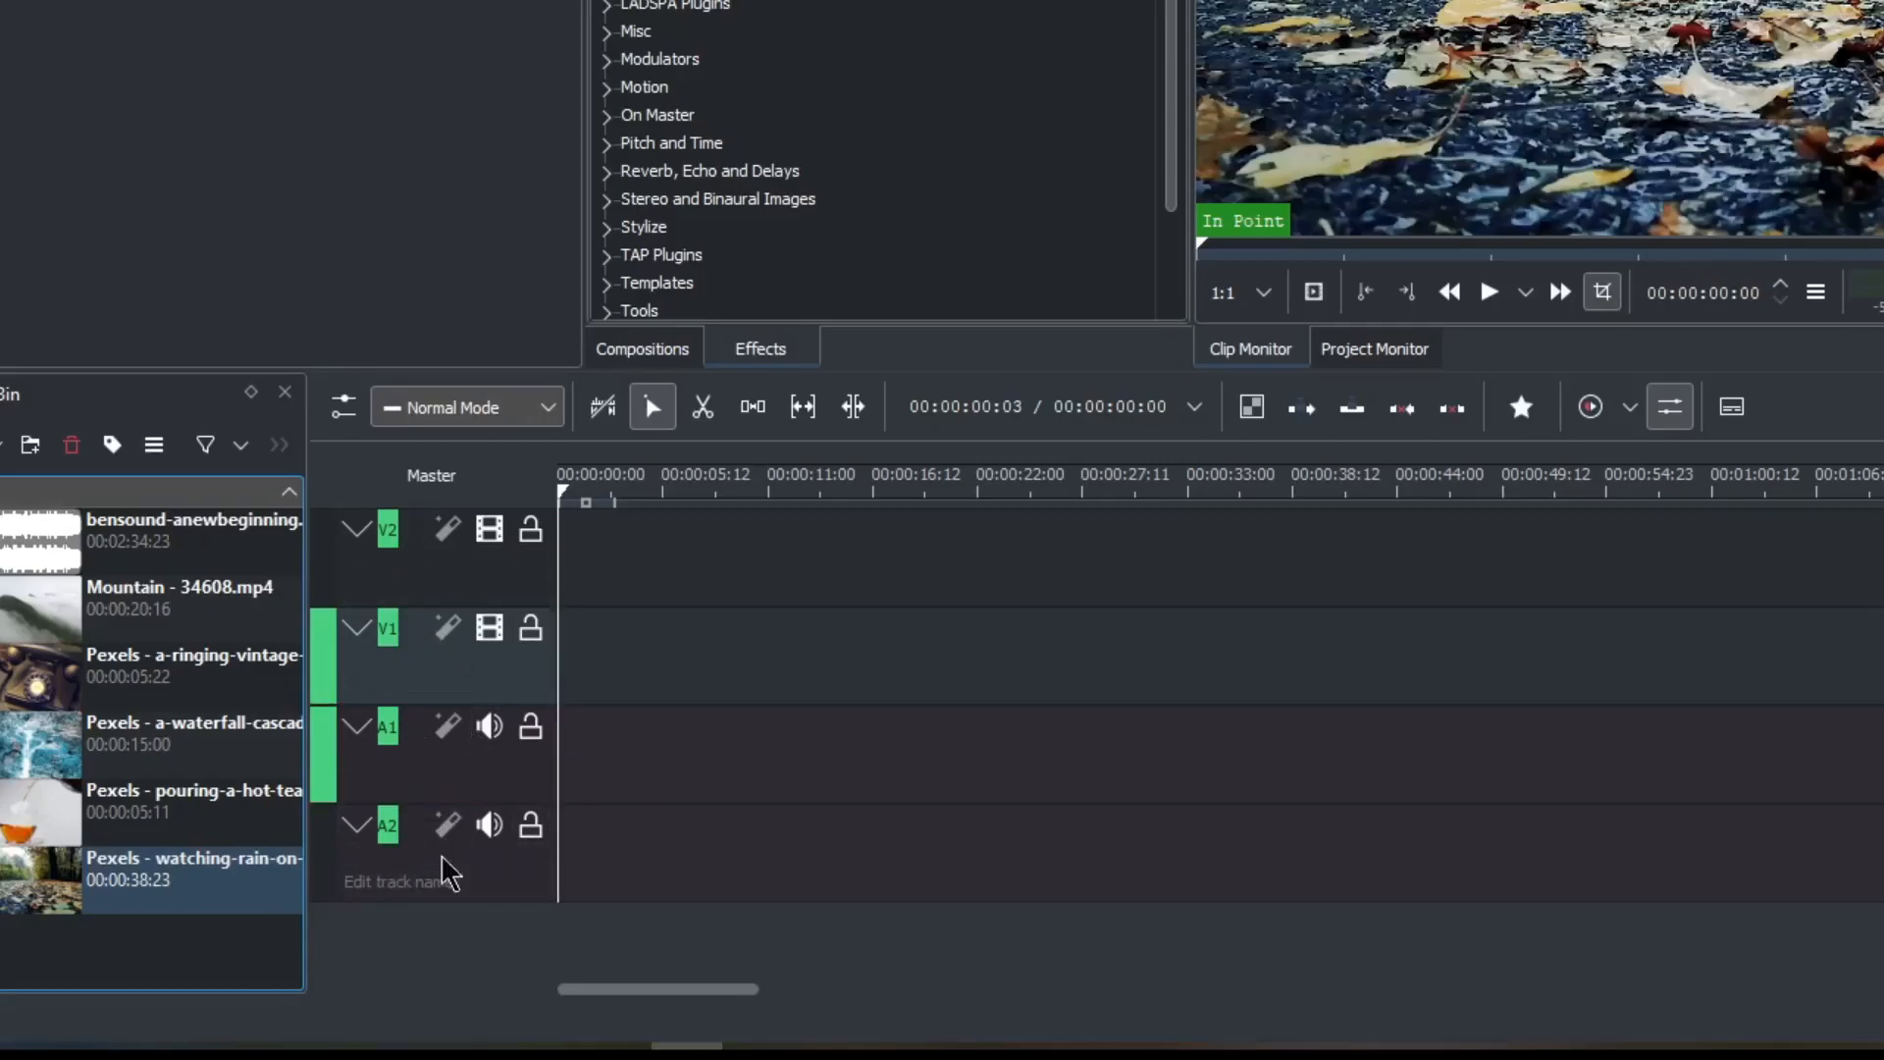
# Place Mountain - 34608.mp4 on track V1 at about 3 seconds and the waterfall clip at about 28 seconds, leaving a gap between them.
pyautogui.moveTo(27, 620); pyautogui.dragTo(640, 640)
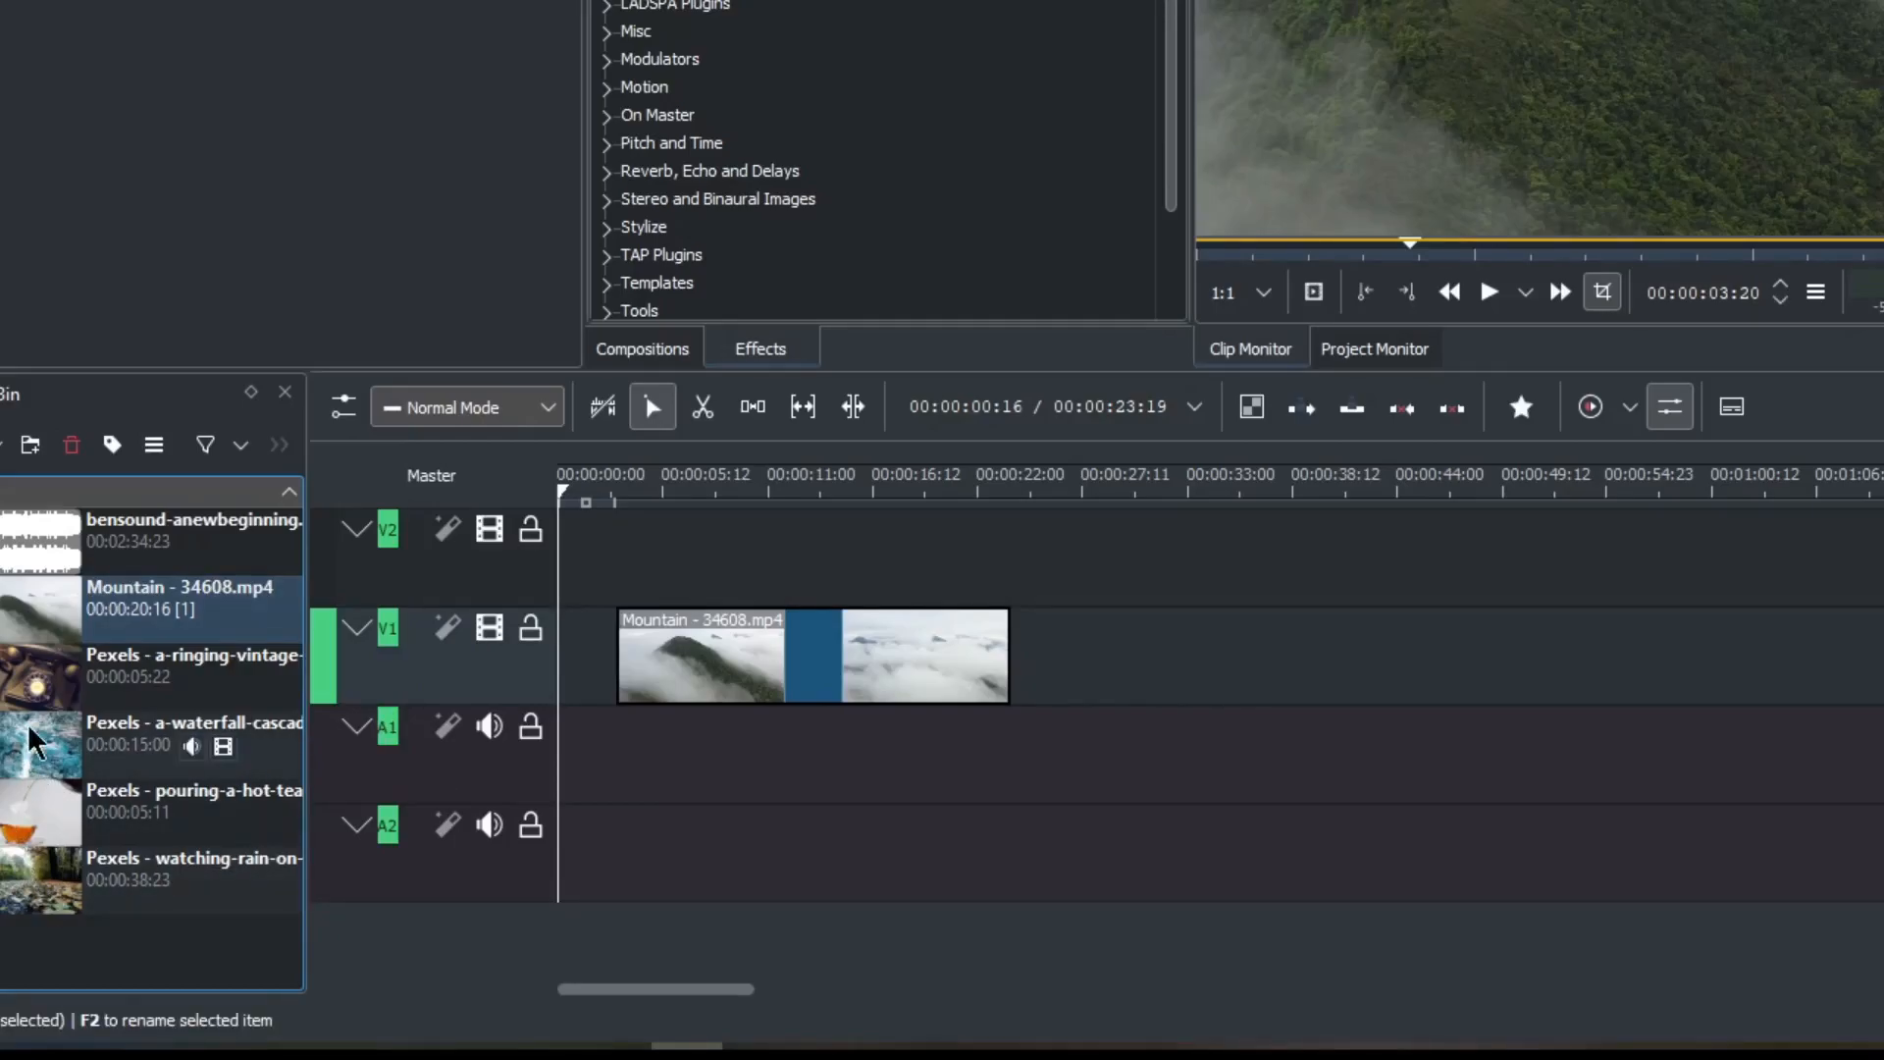
pyautogui.moveTo(27, 759); pyautogui.dragTo(1106, 651)
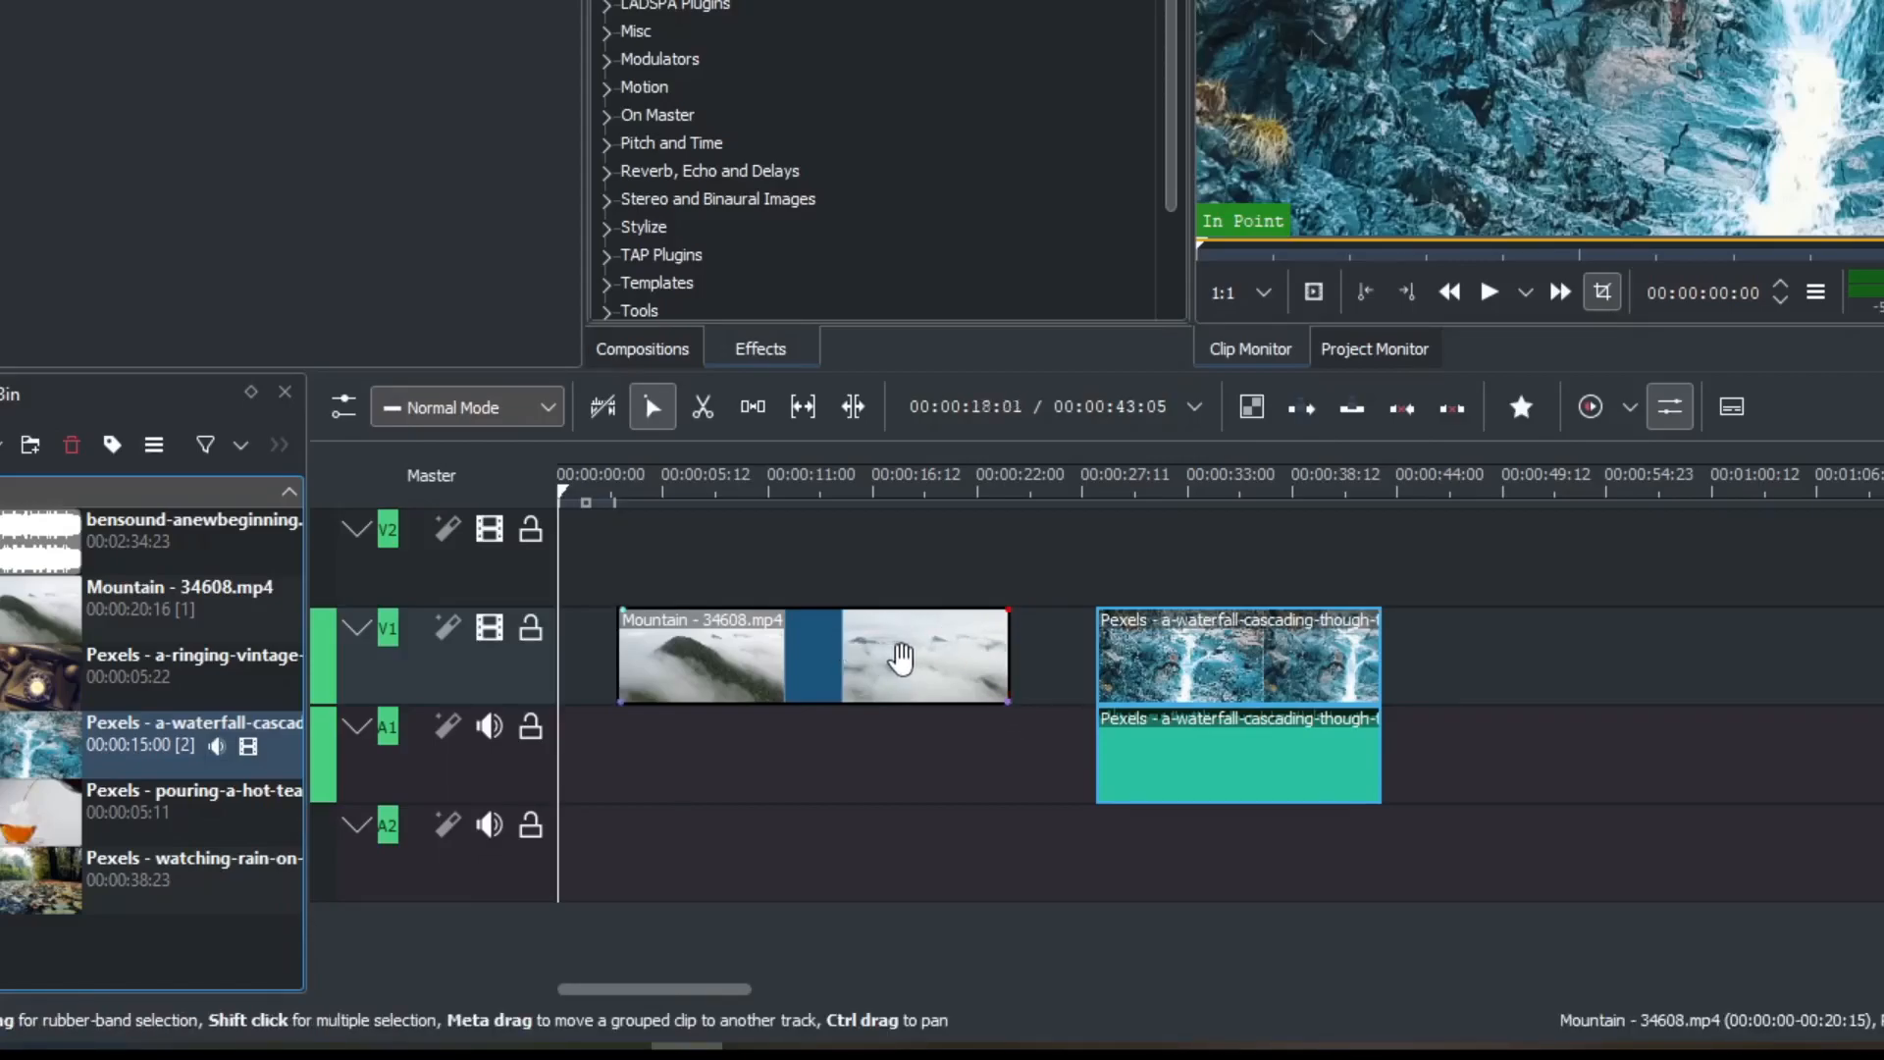
# Move the mountain clip to the very start of track V1 and the waterfall clip directly against its end.
pyautogui.click(901, 658)
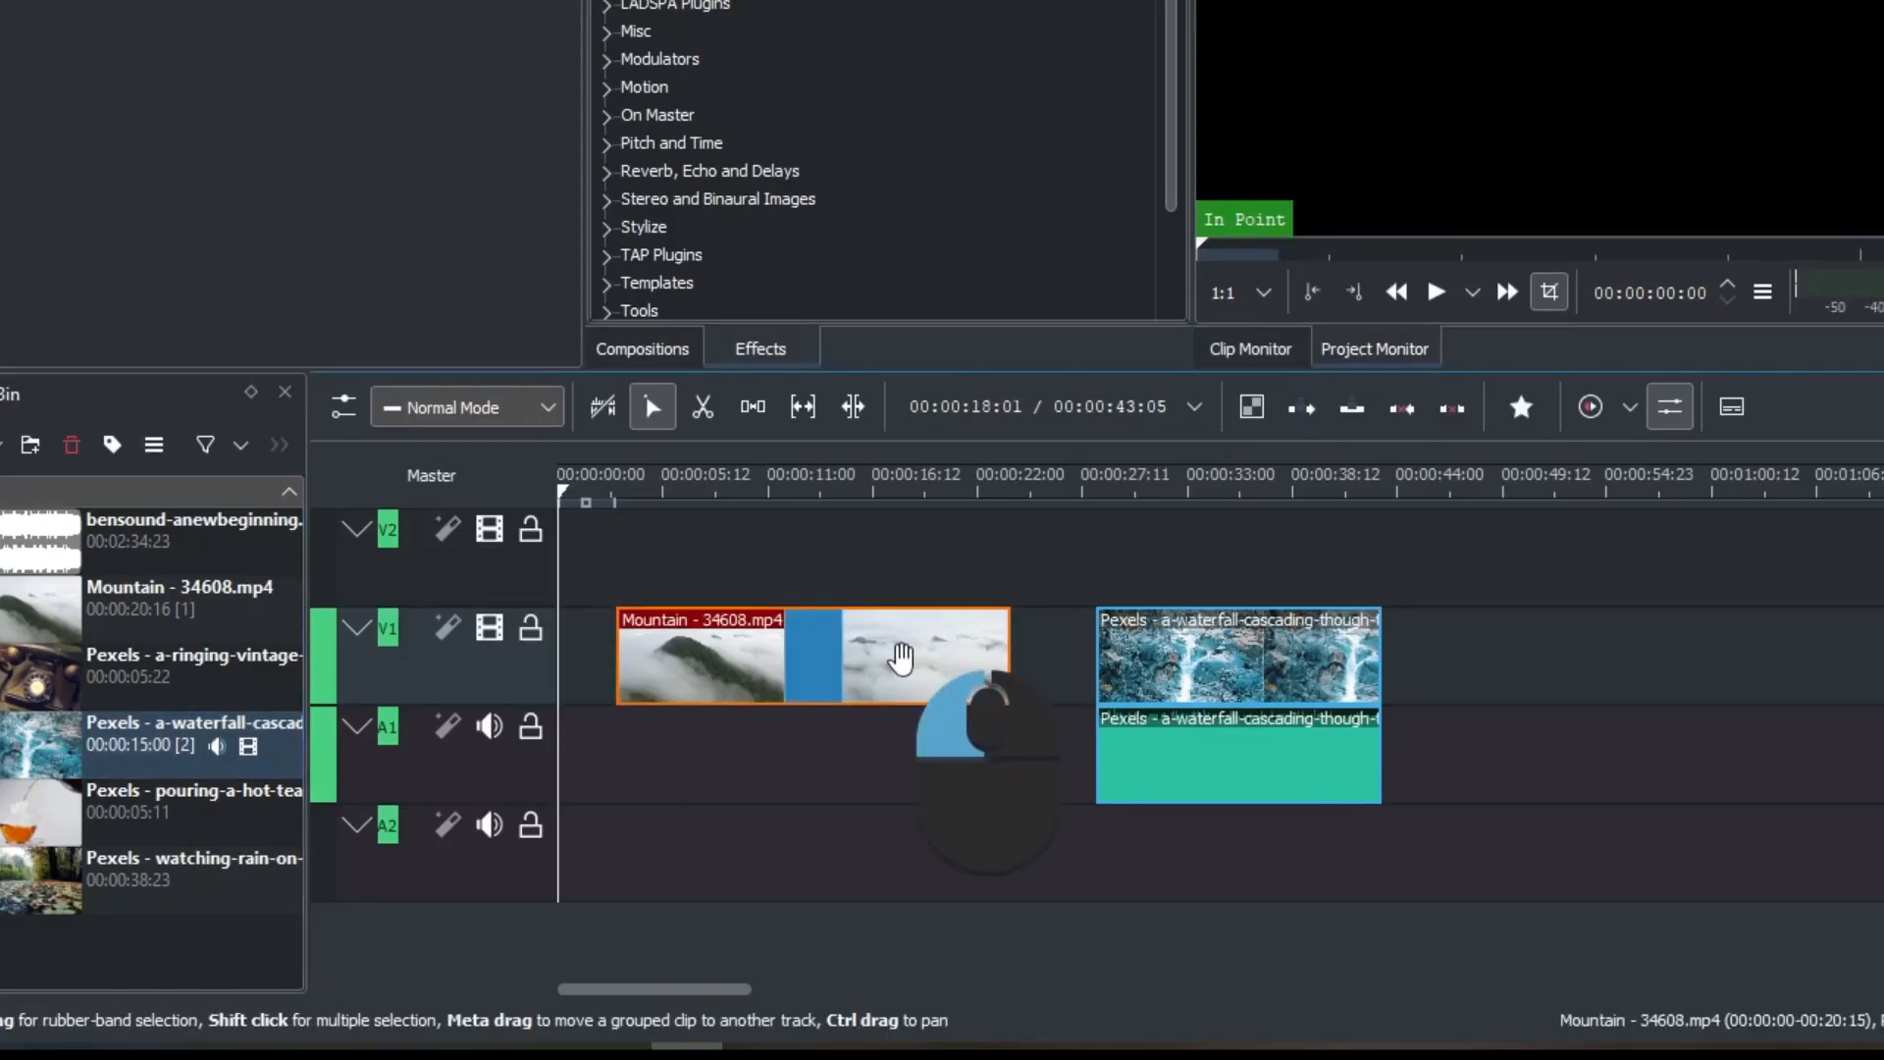
pyautogui.moveTo(885, 659); pyautogui.dragTo(612, 671)
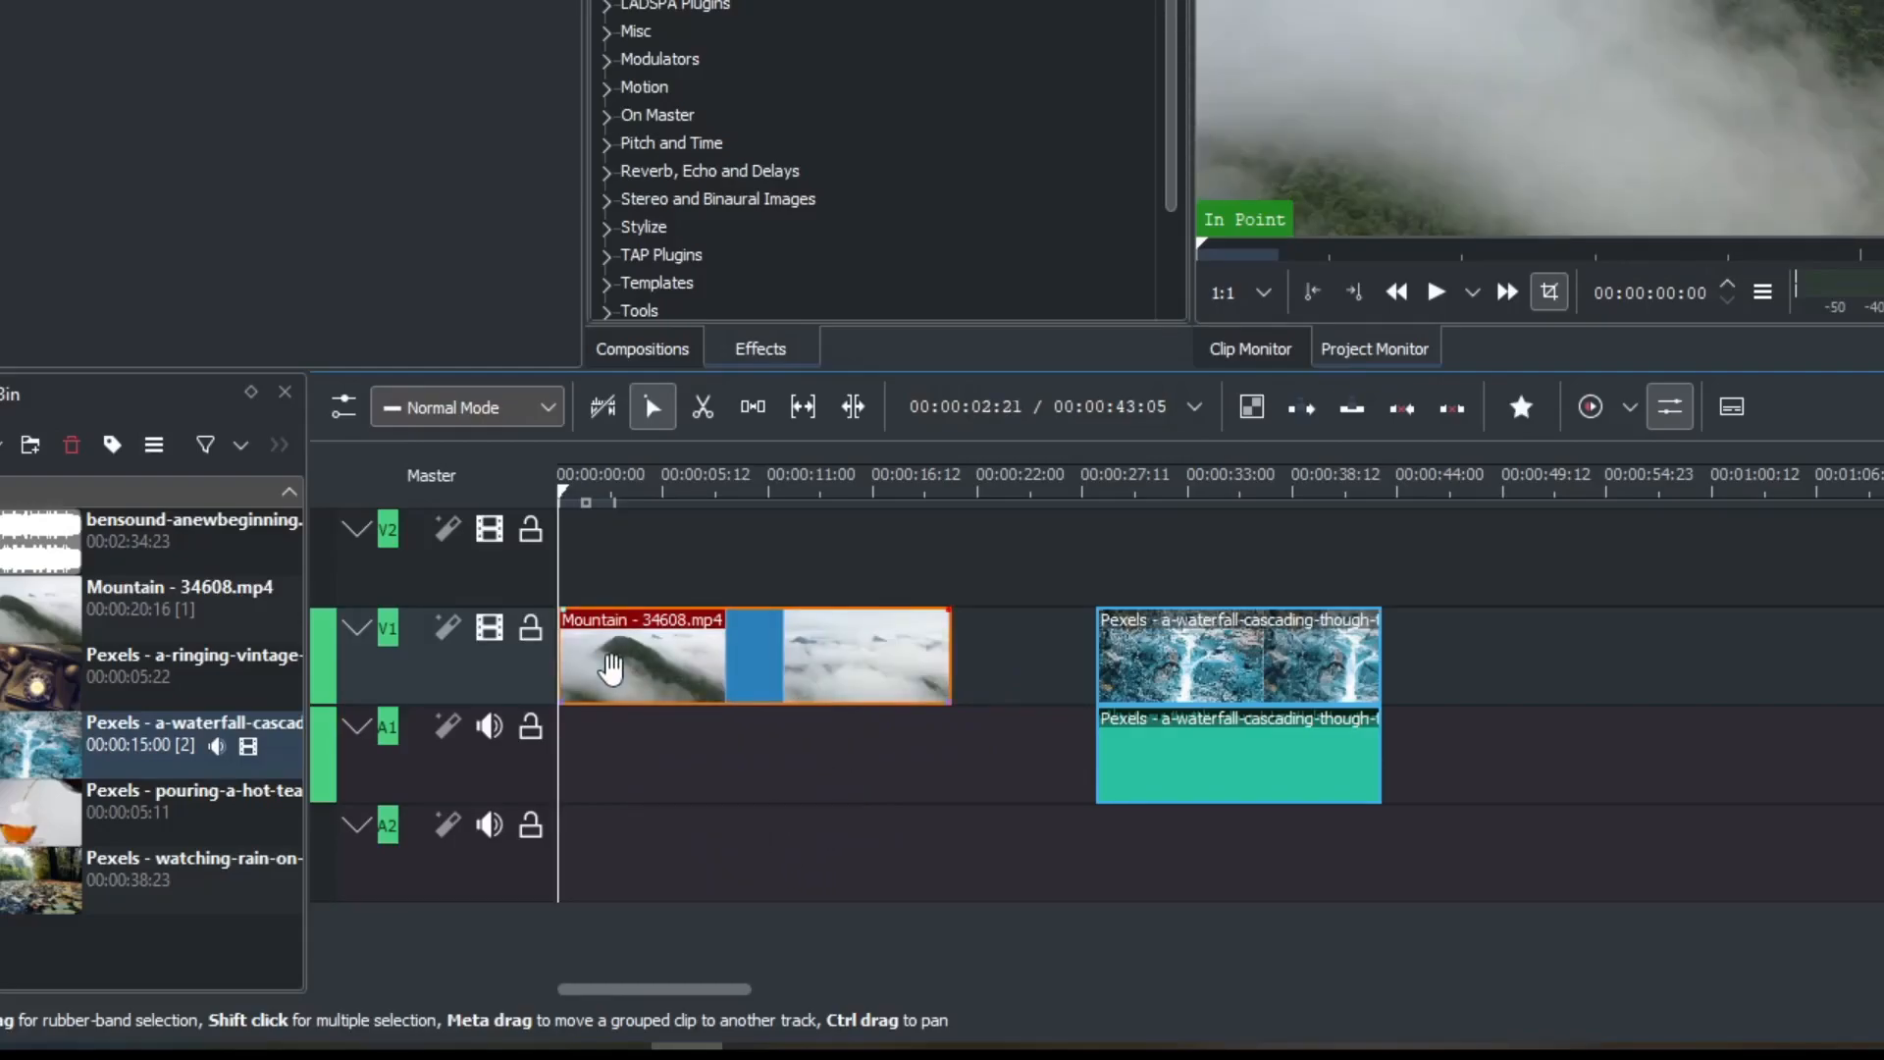
pyautogui.click(1313, 659)
pyautogui.moveTo(1312, 660); pyautogui.dragTo(1091, 659)
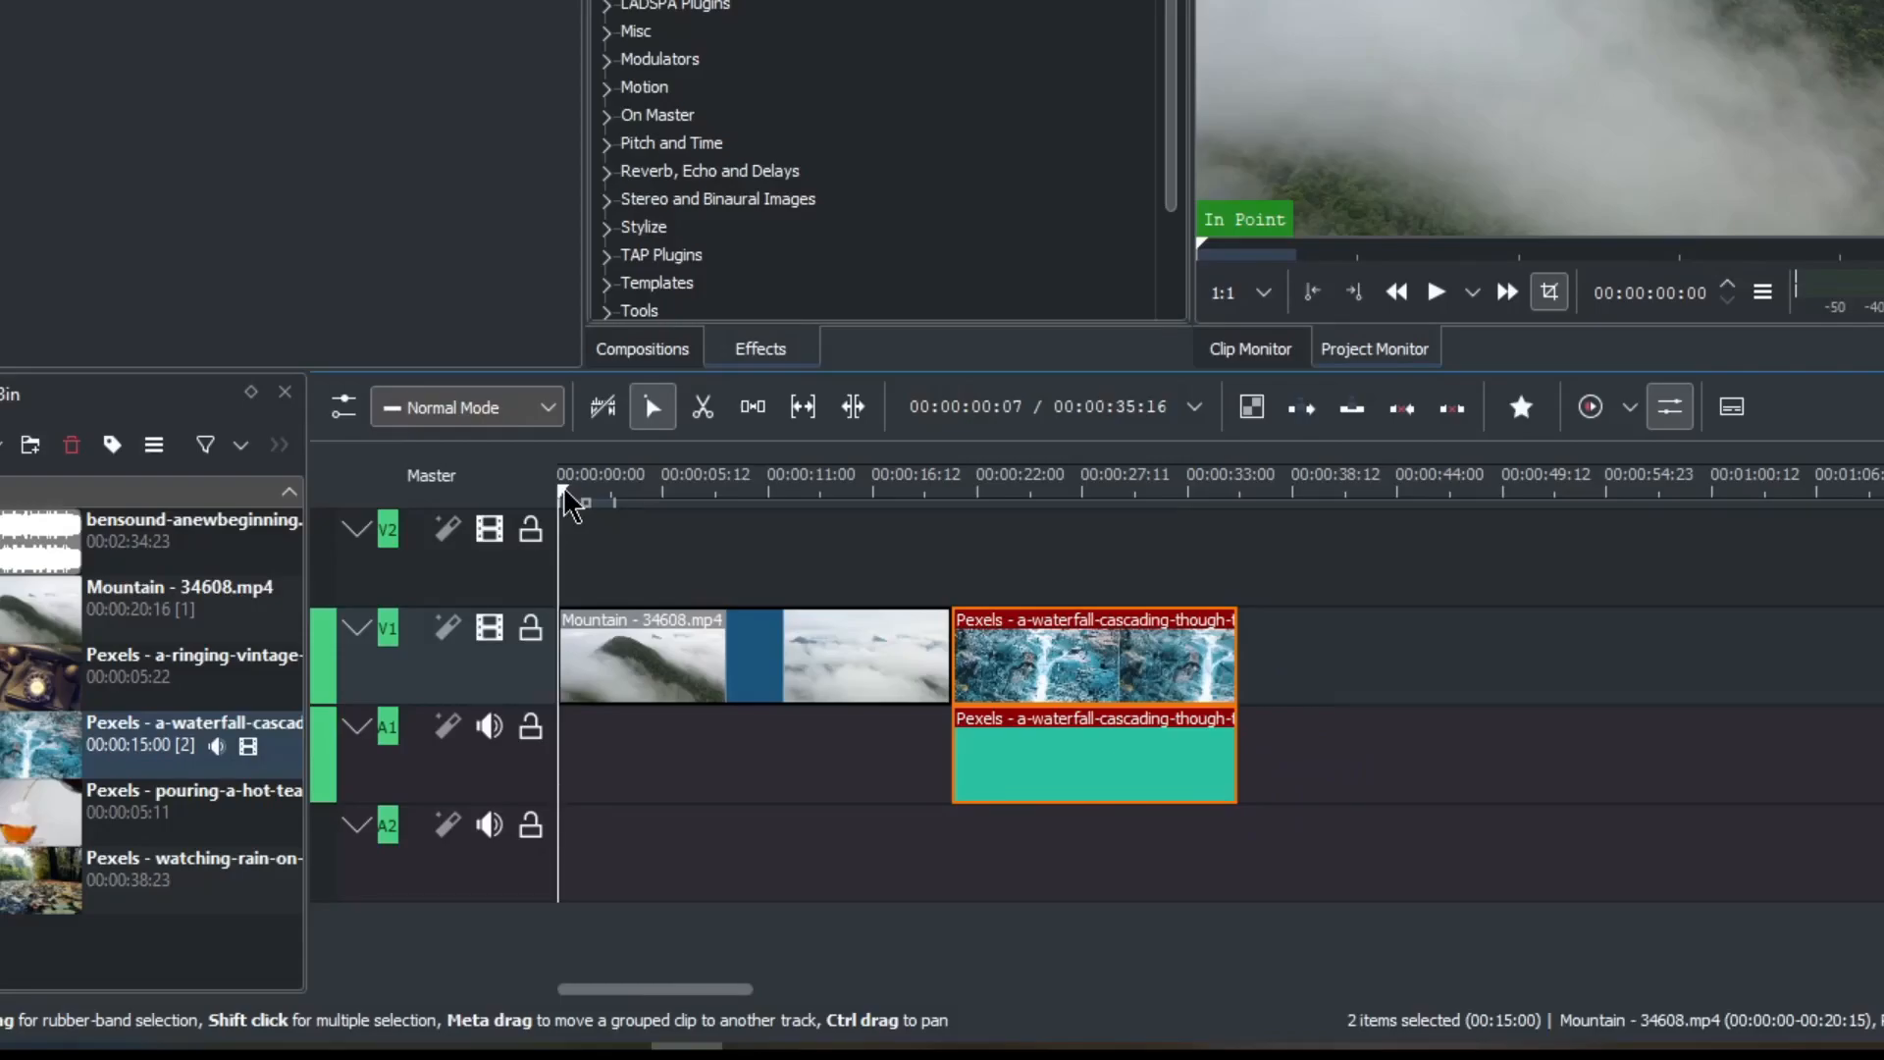
# Set the playhead to about 00:00:14:06 and play the timeline across the cut into the waterfall clip.
pyautogui.moveTo(567, 500); pyautogui.dragTo(837, 530)
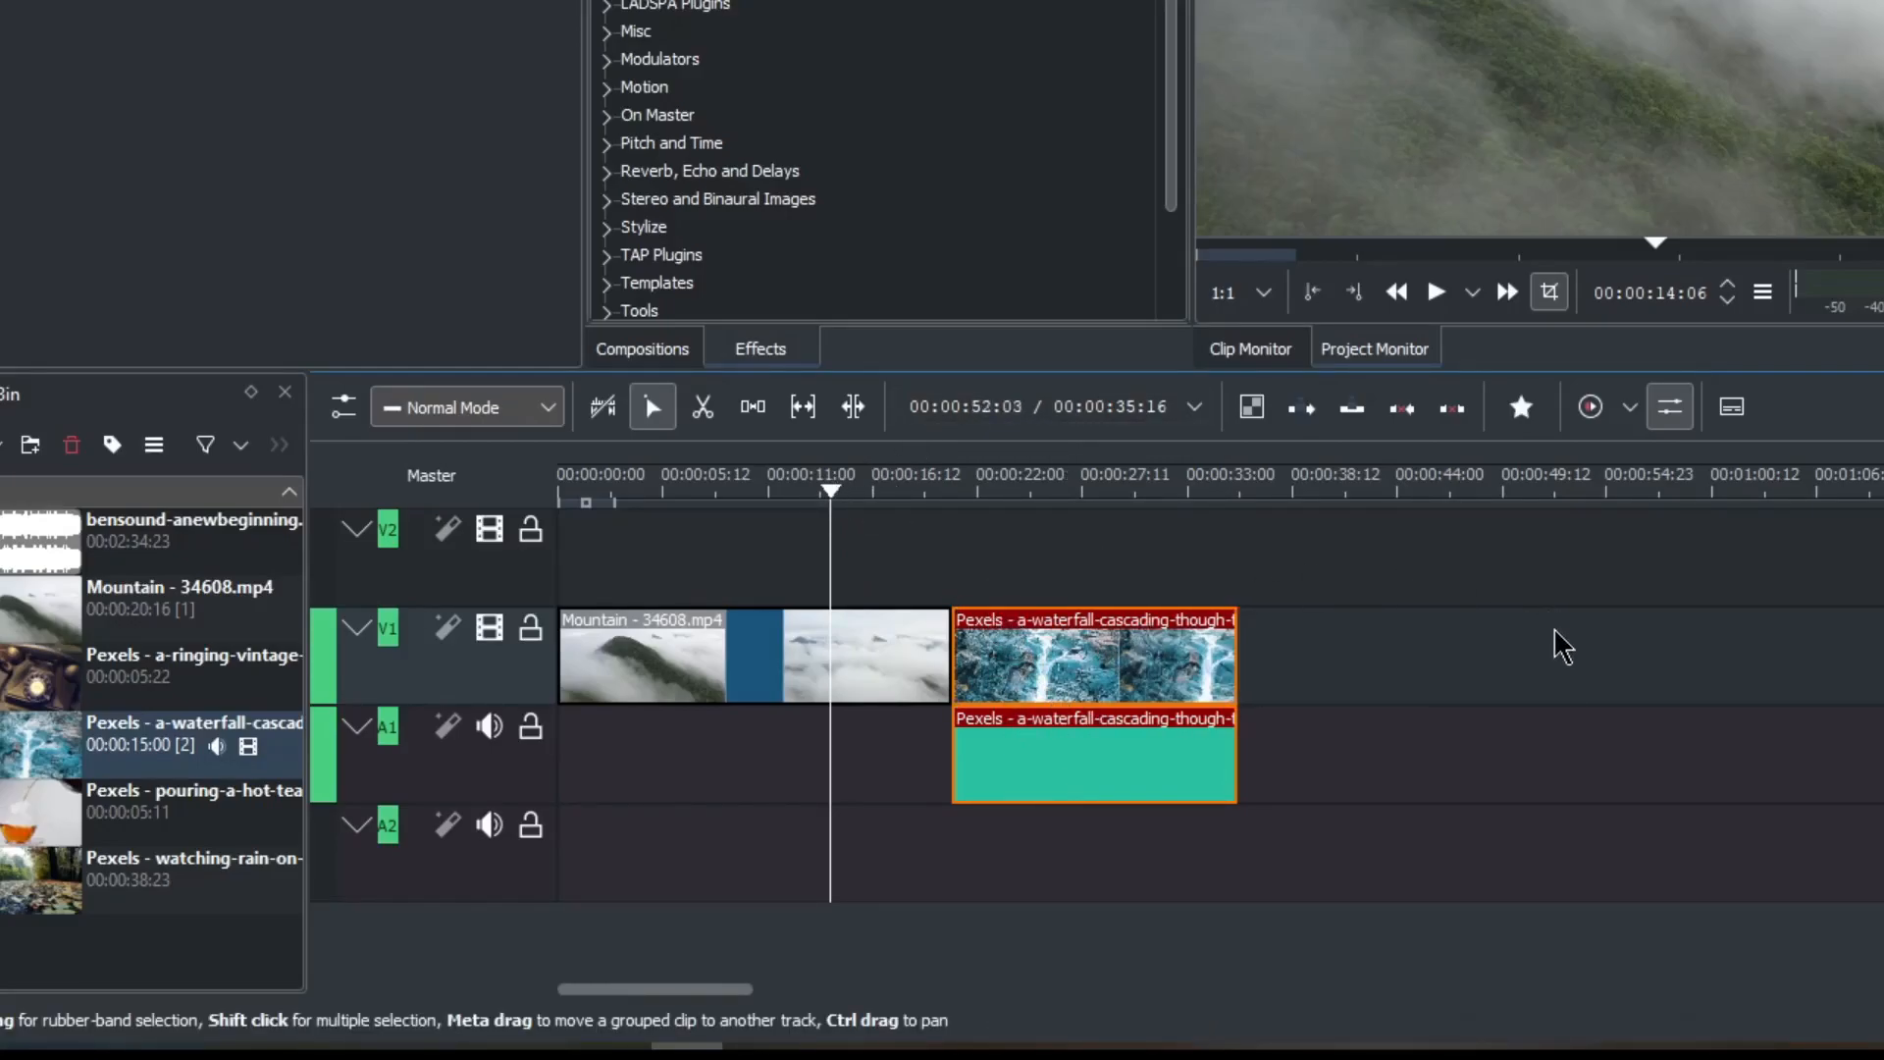
pyautogui.press('space')
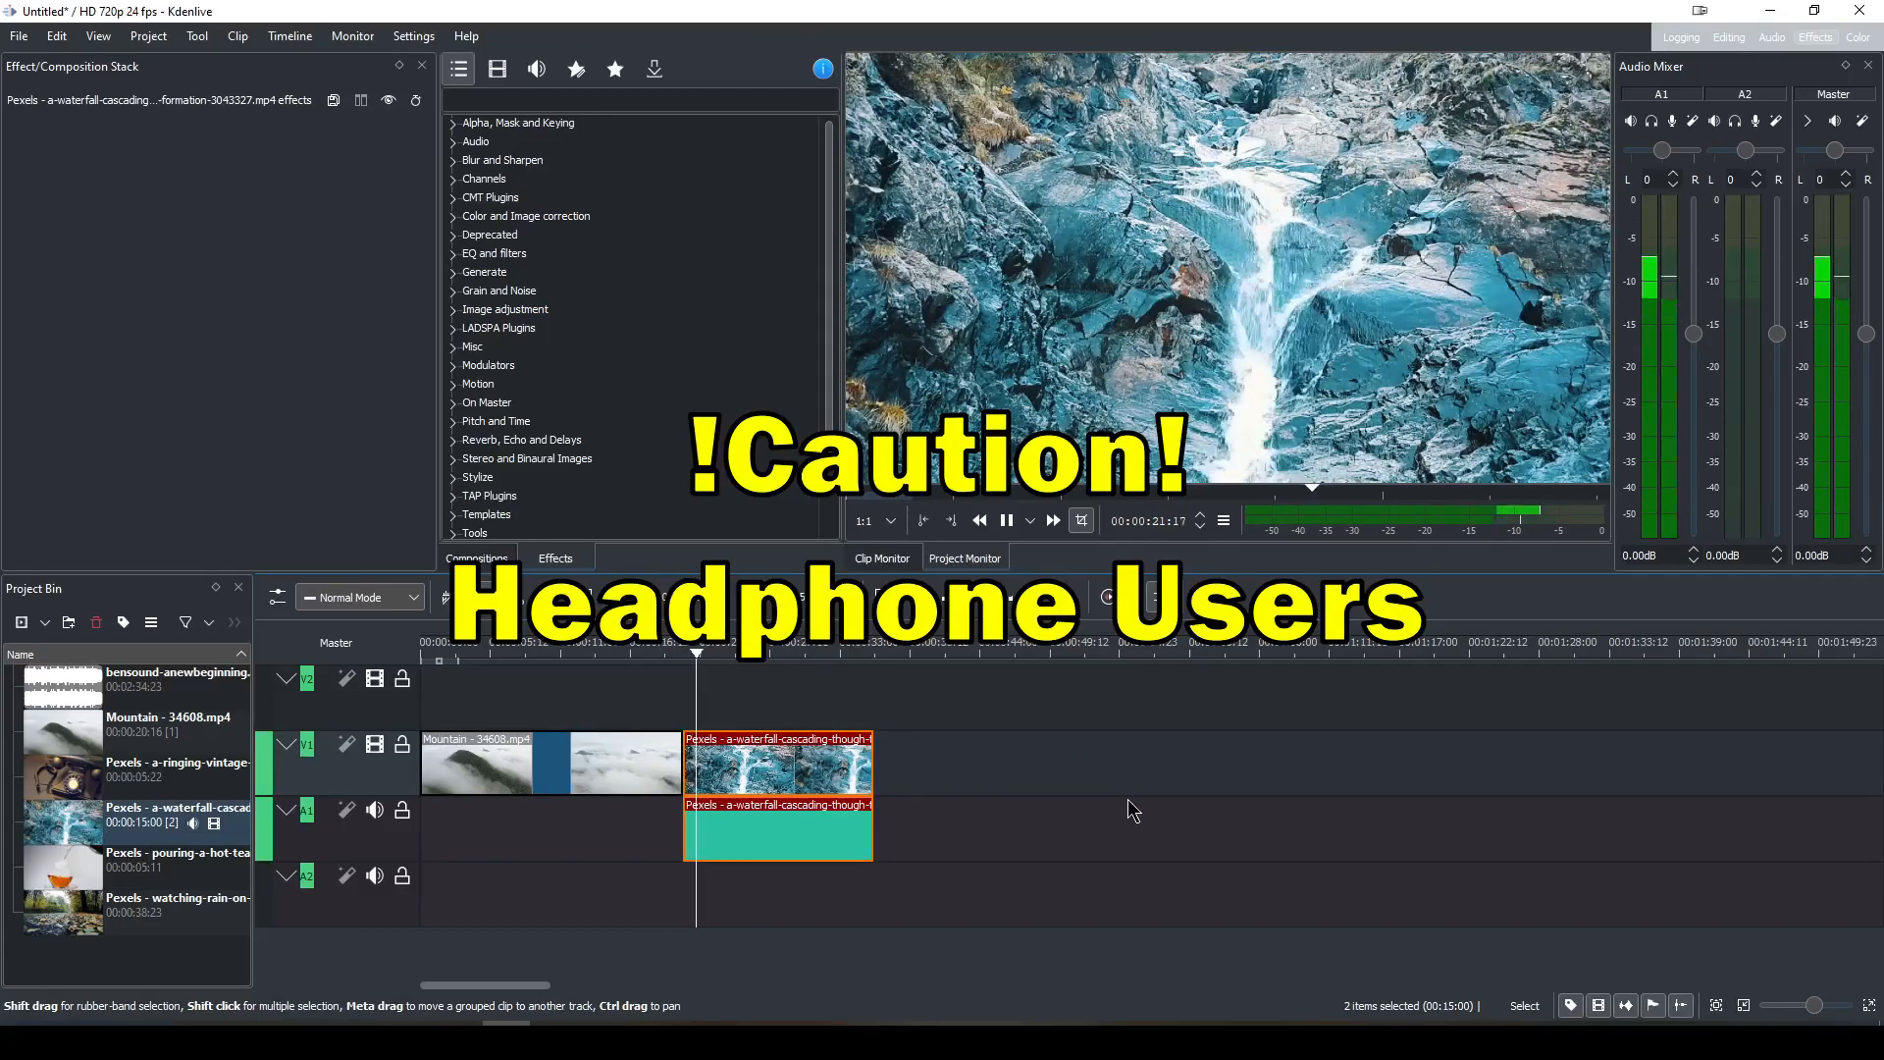
pyautogui.press('space')
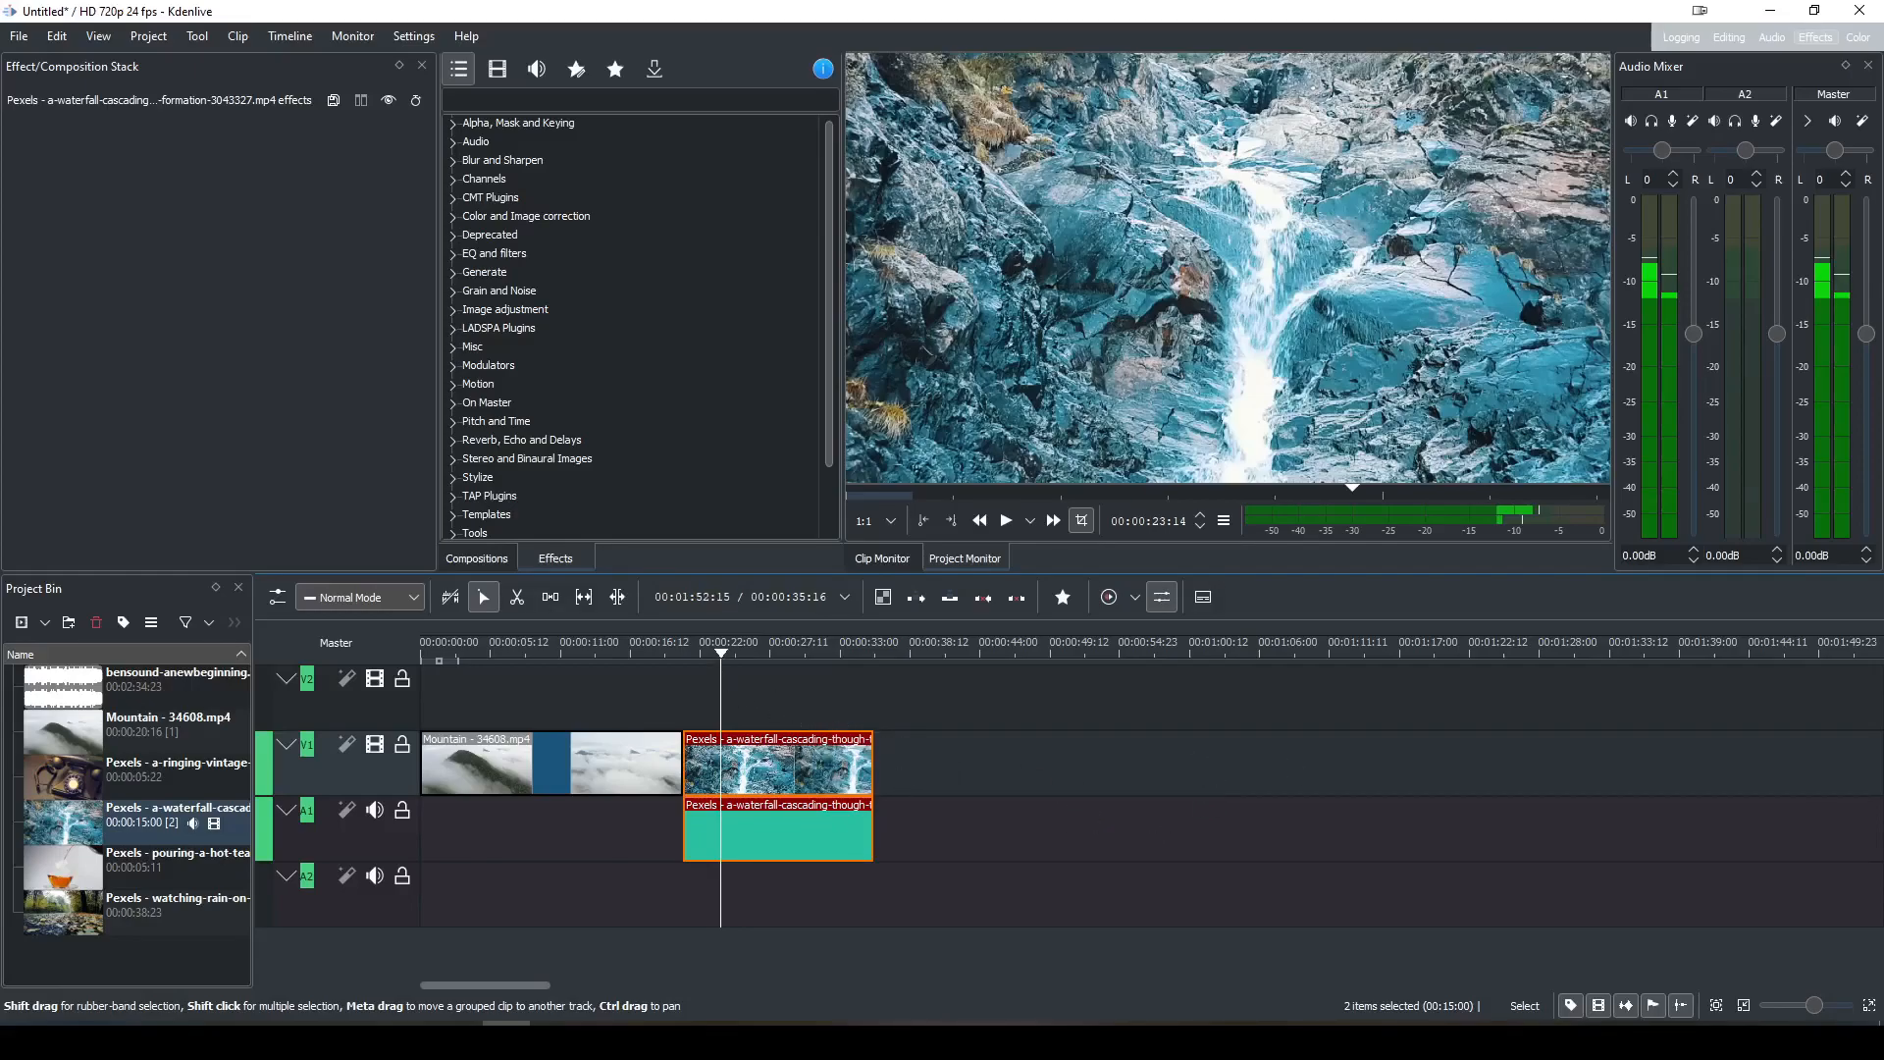
# Jump the playhead to 00:00:27:09 in the waterfall clip, to the early part of the mountain clip, and to 00:00:16:04.
pyautogui.click(769, 651)
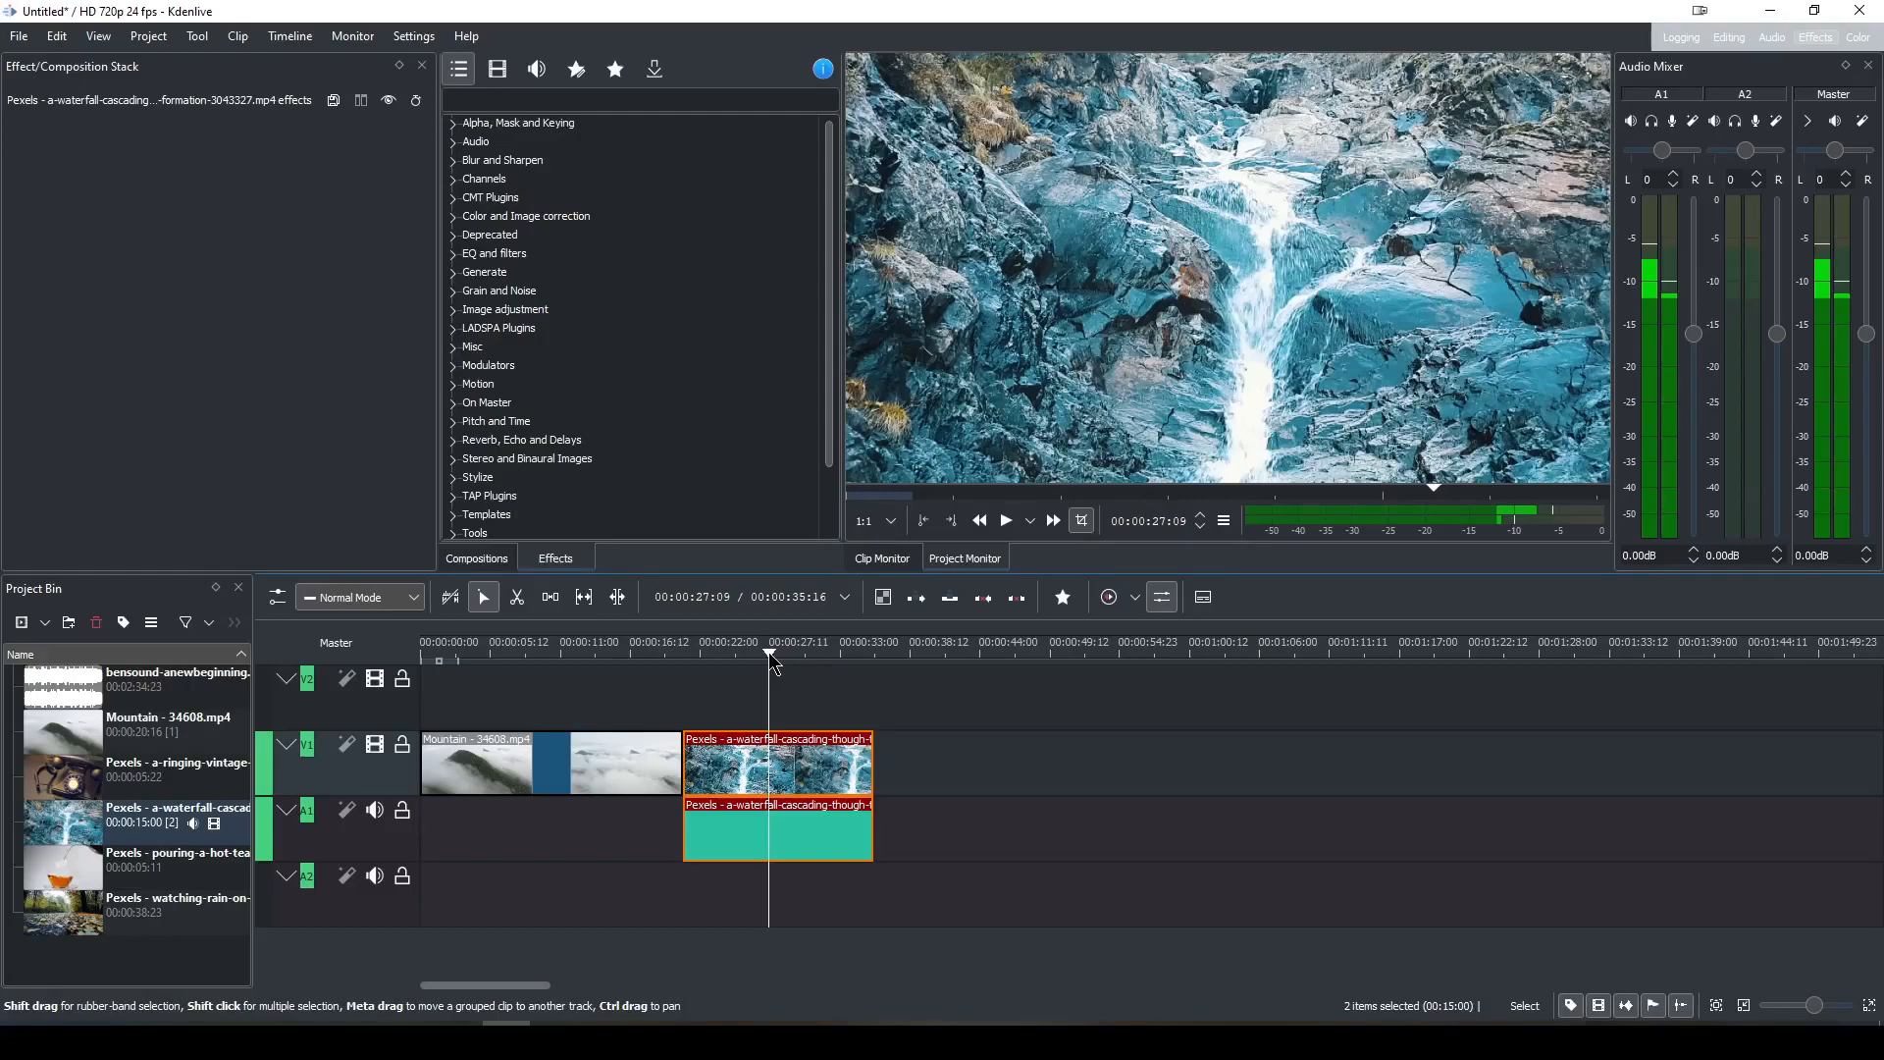
pyautogui.click(505, 656)
pyautogui.click(625, 653)
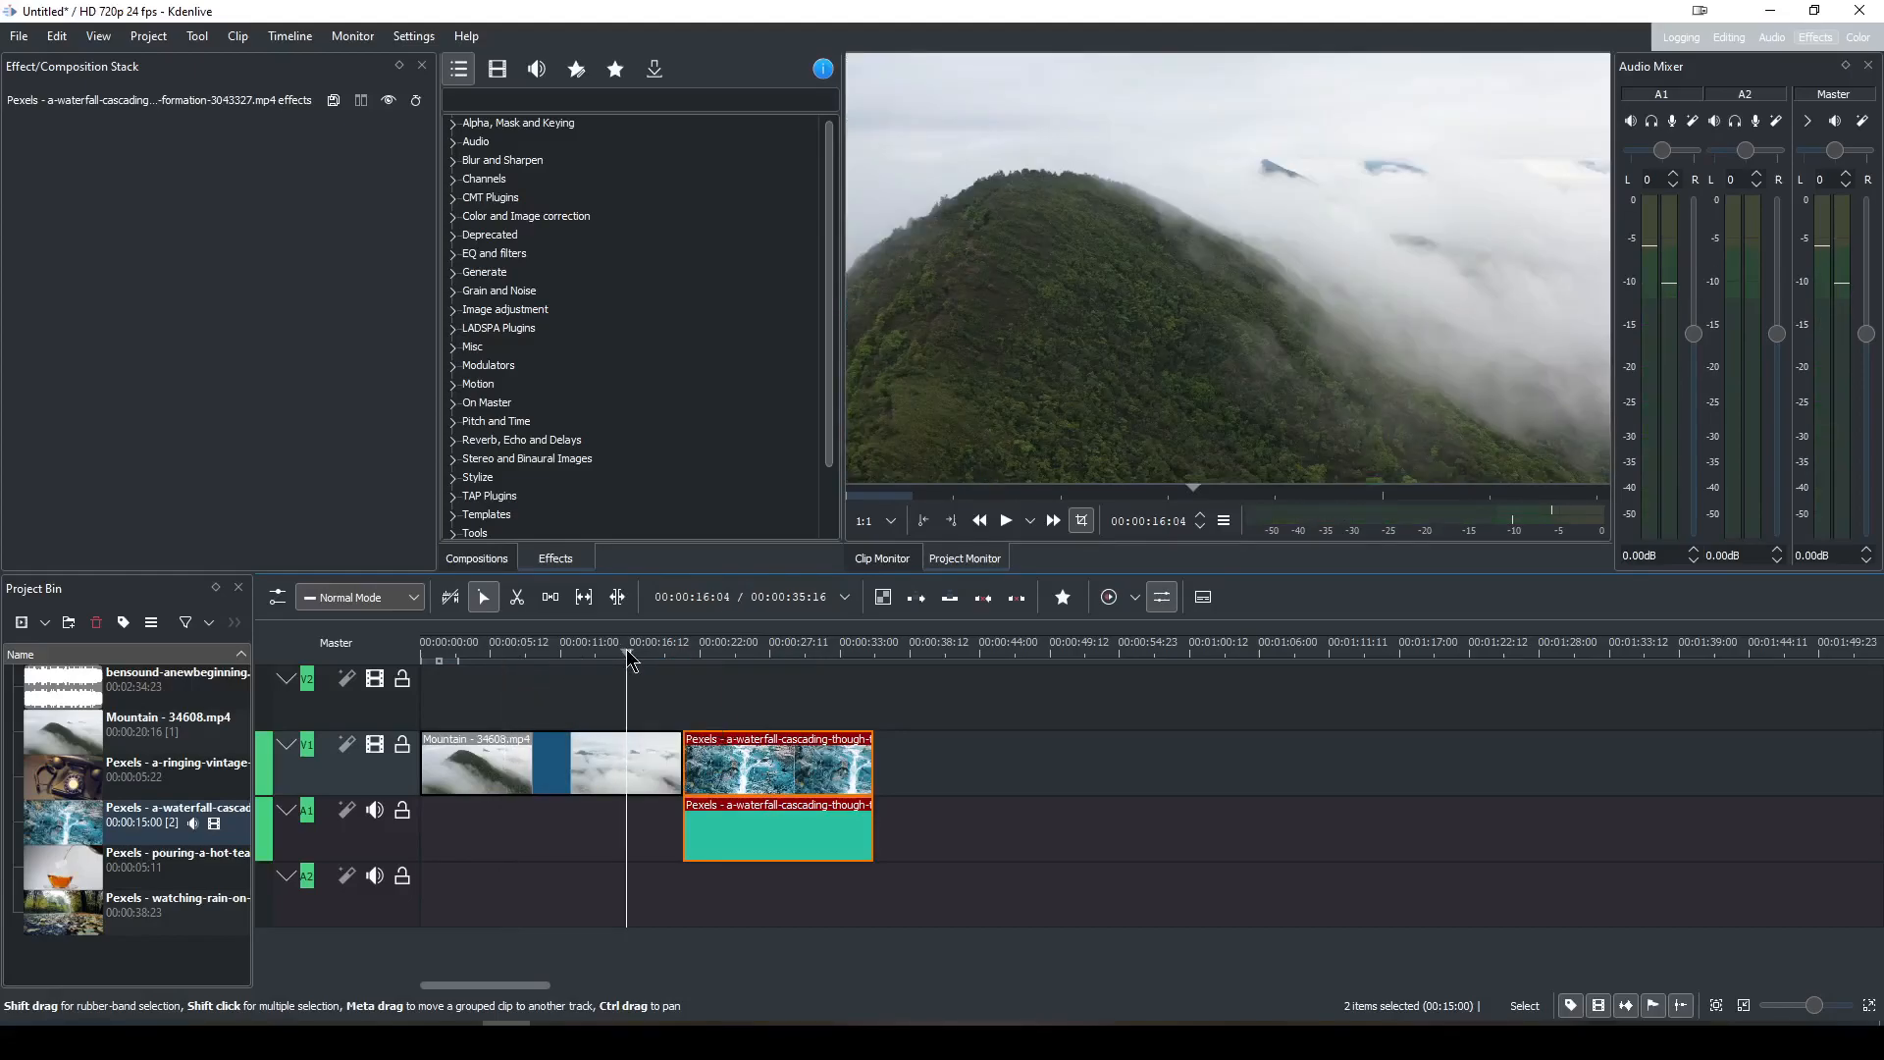
# Set the playhead to 00:00:06:13 and start a title clip containing the text "Beautiful Dream".
pyautogui.click(505, 654)
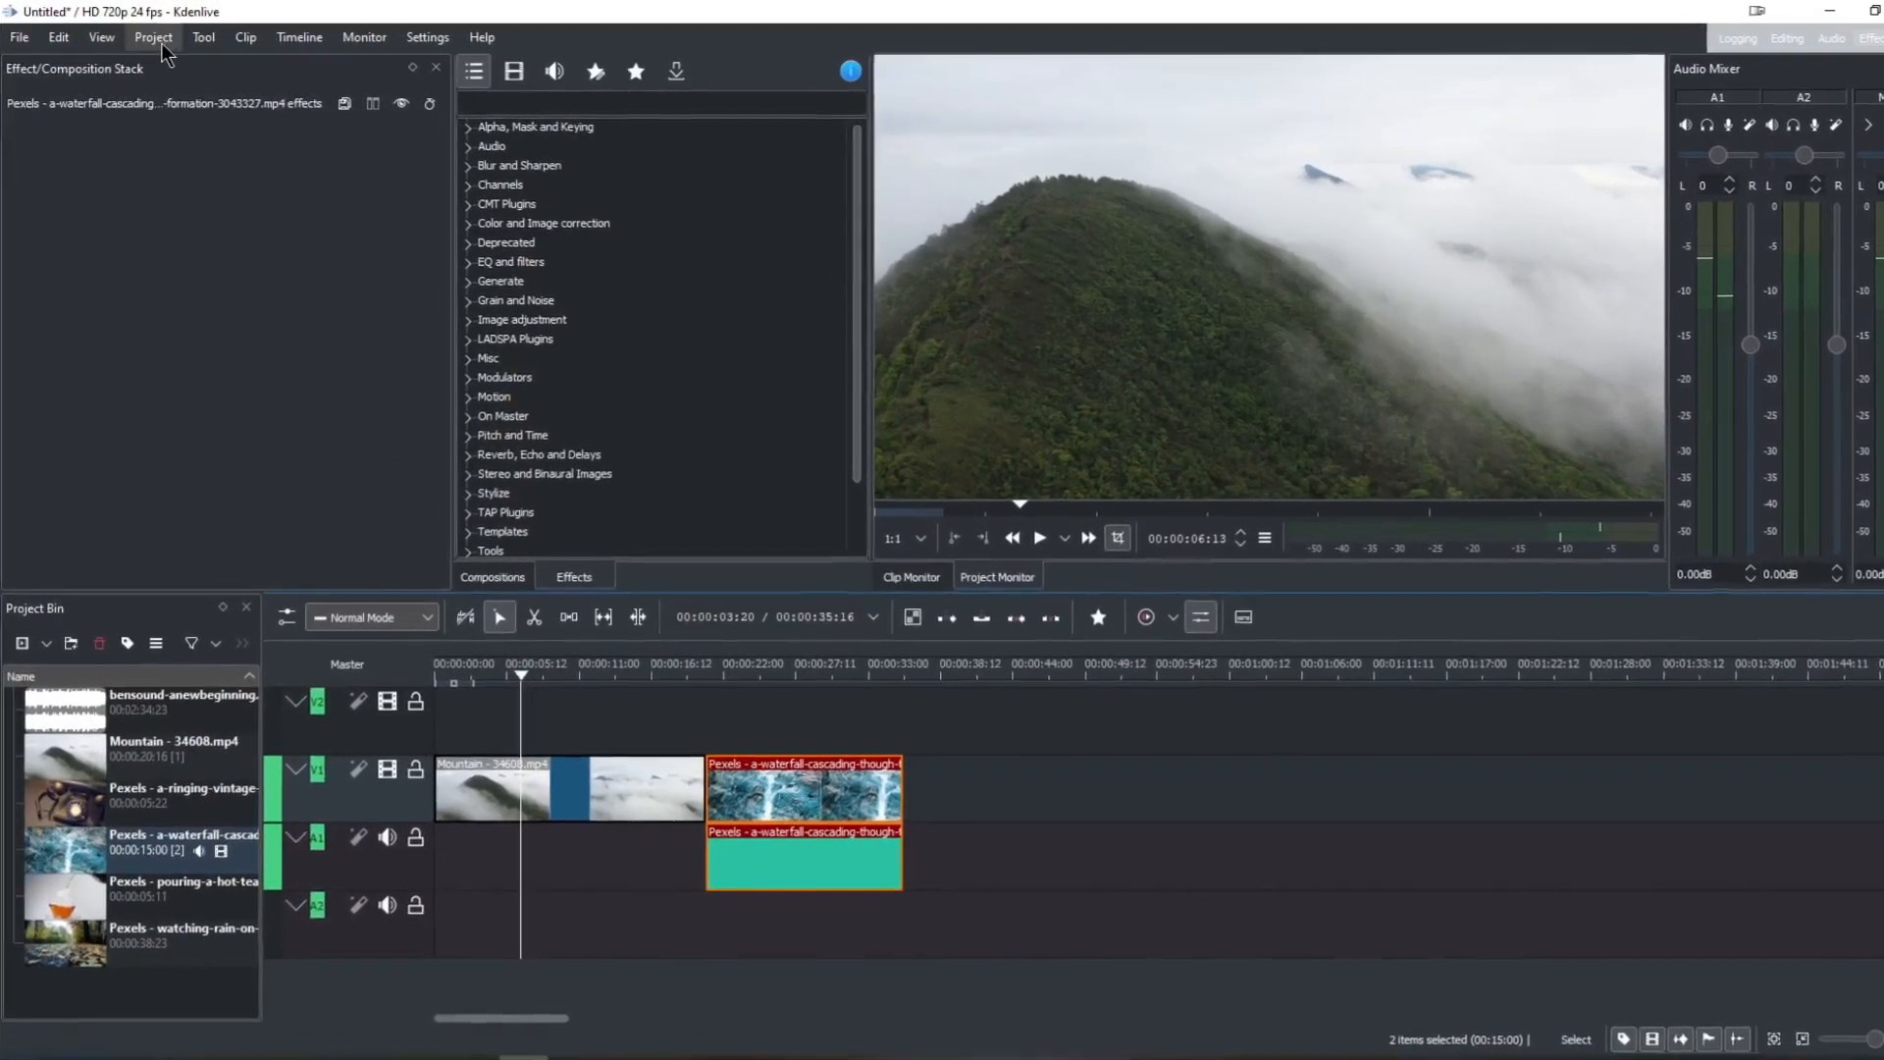
pyautogui.click(162, 41)
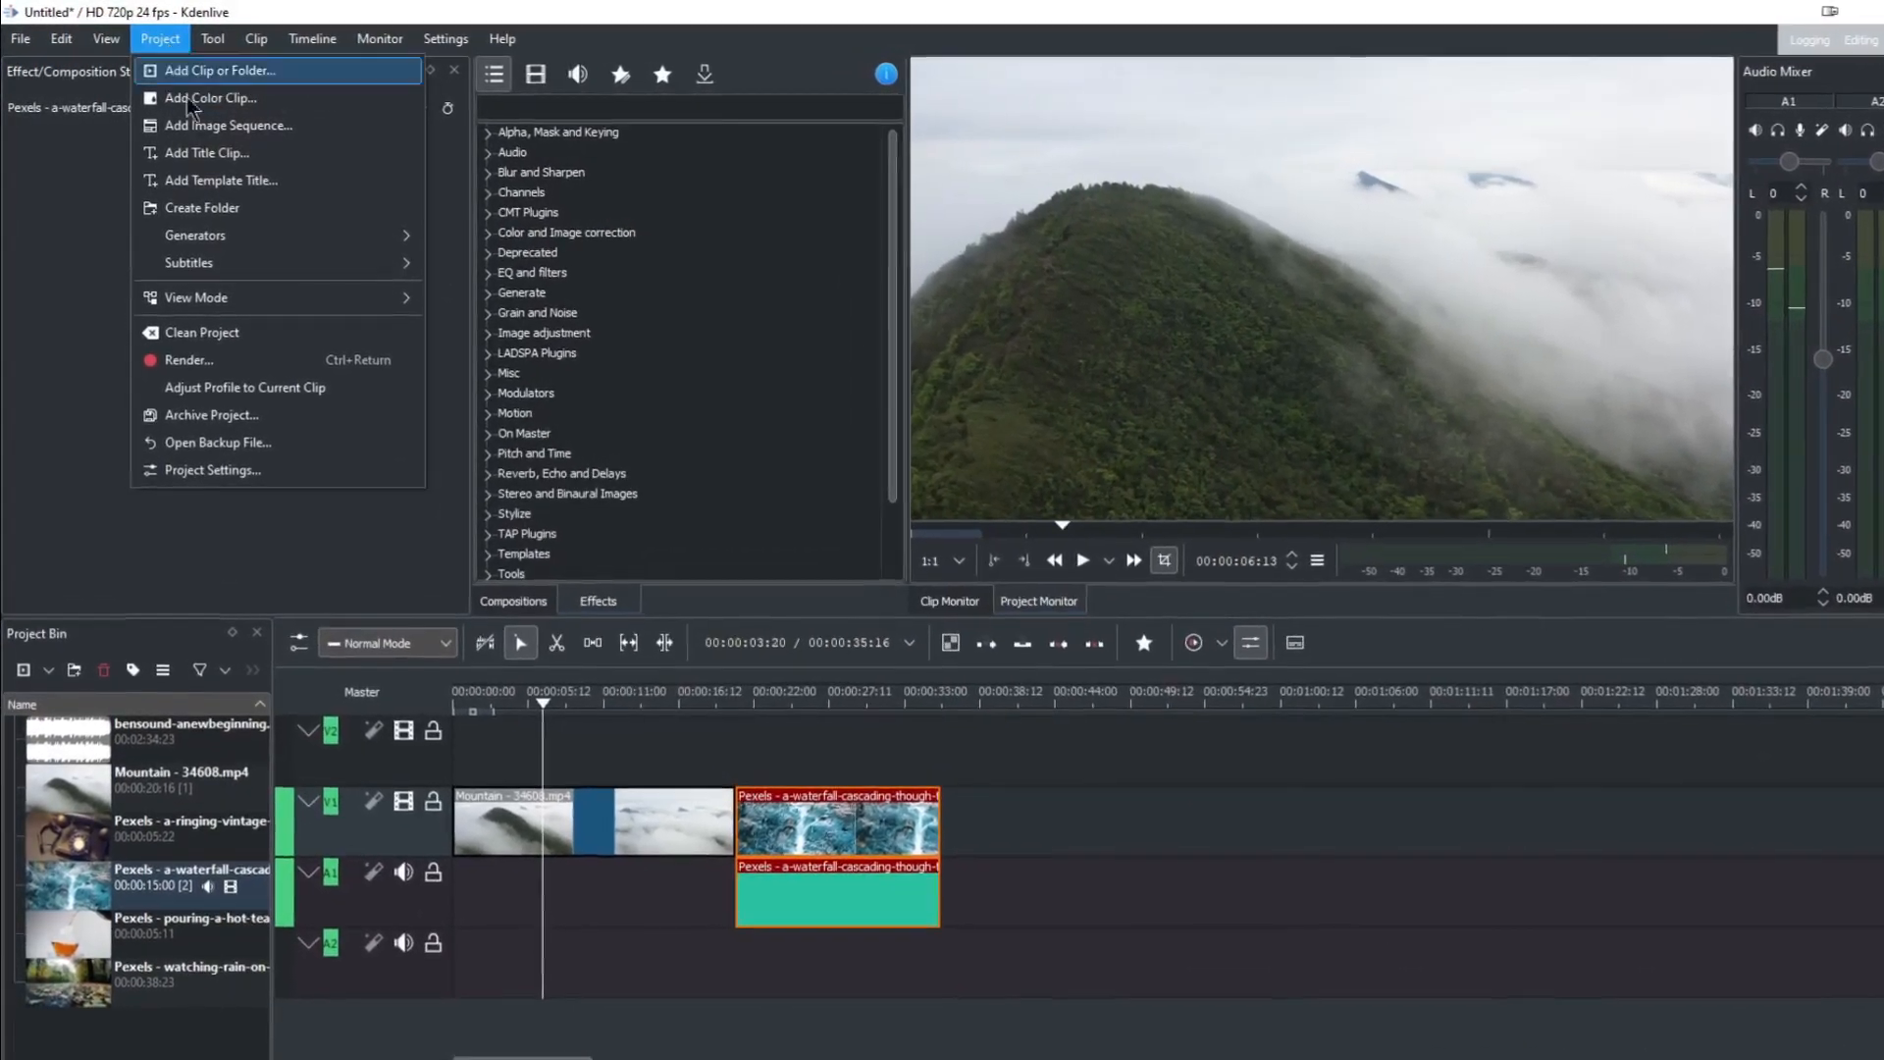
pyautogui.click(208, 153)
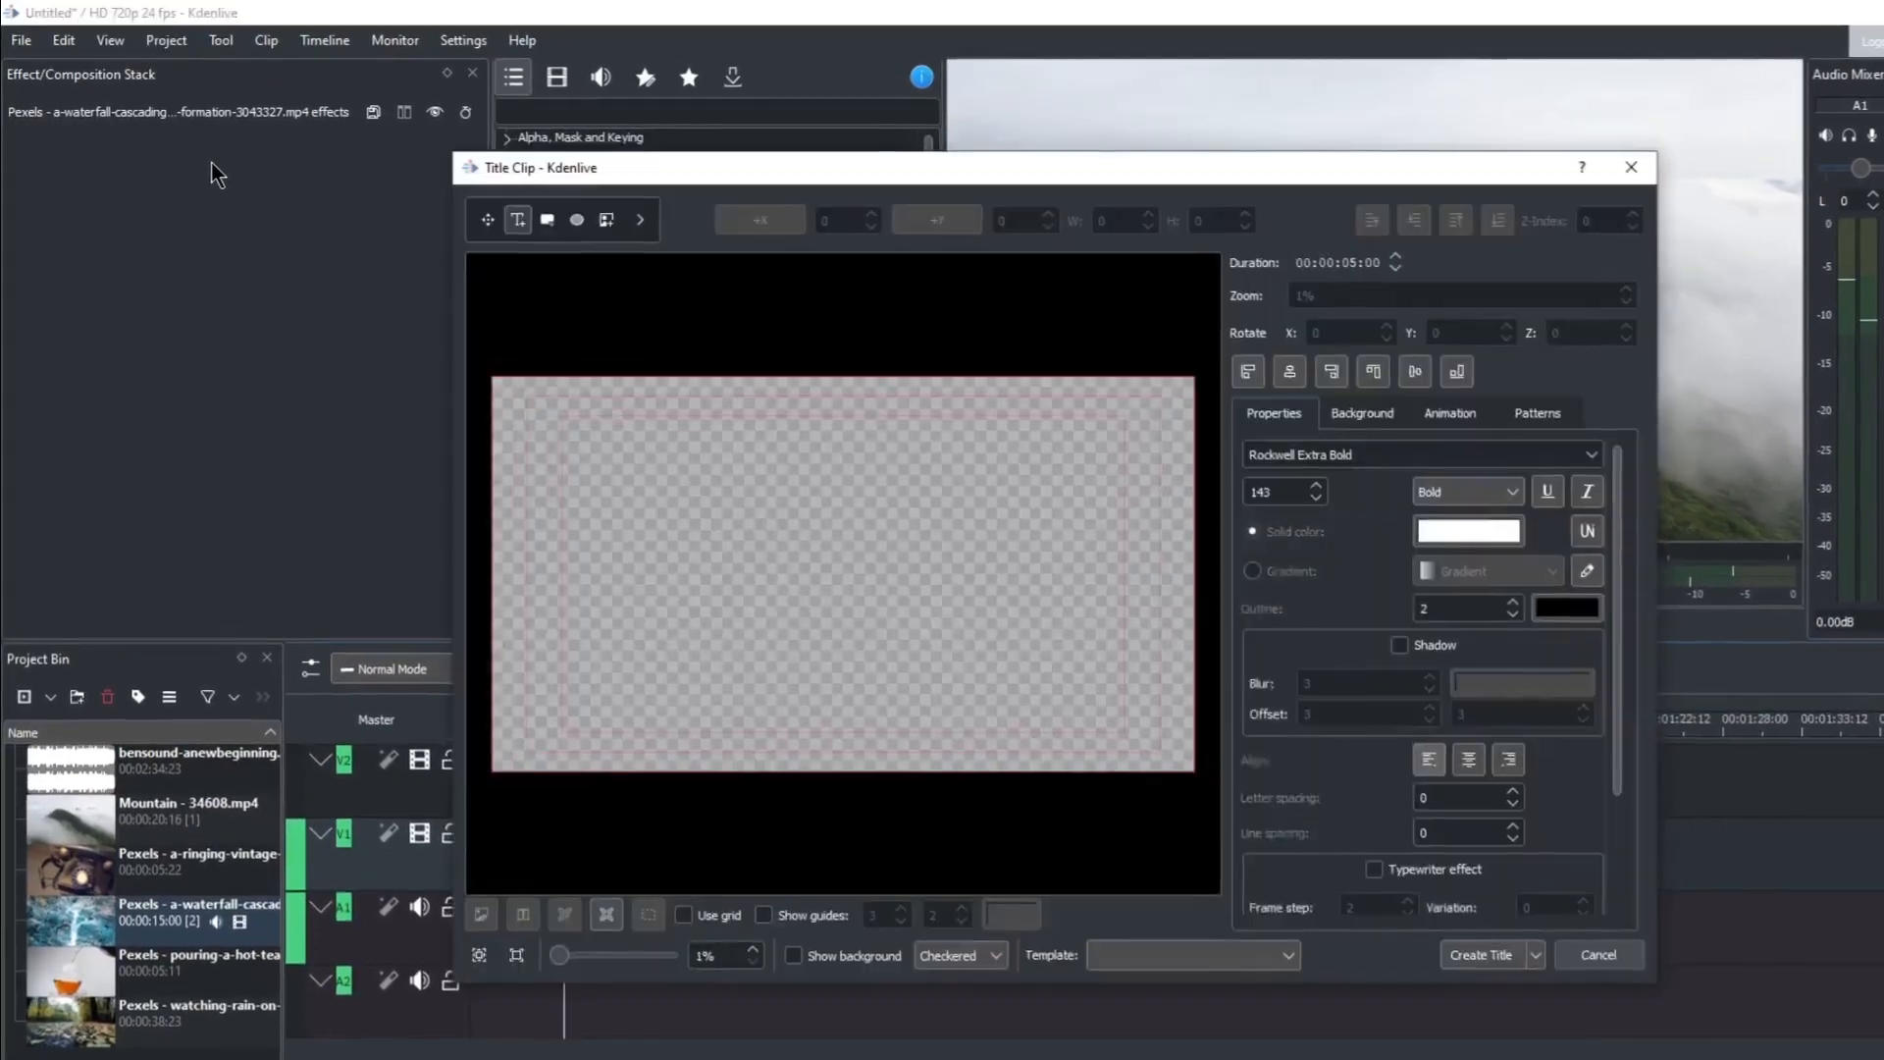
pyautogui.click(598, 526)
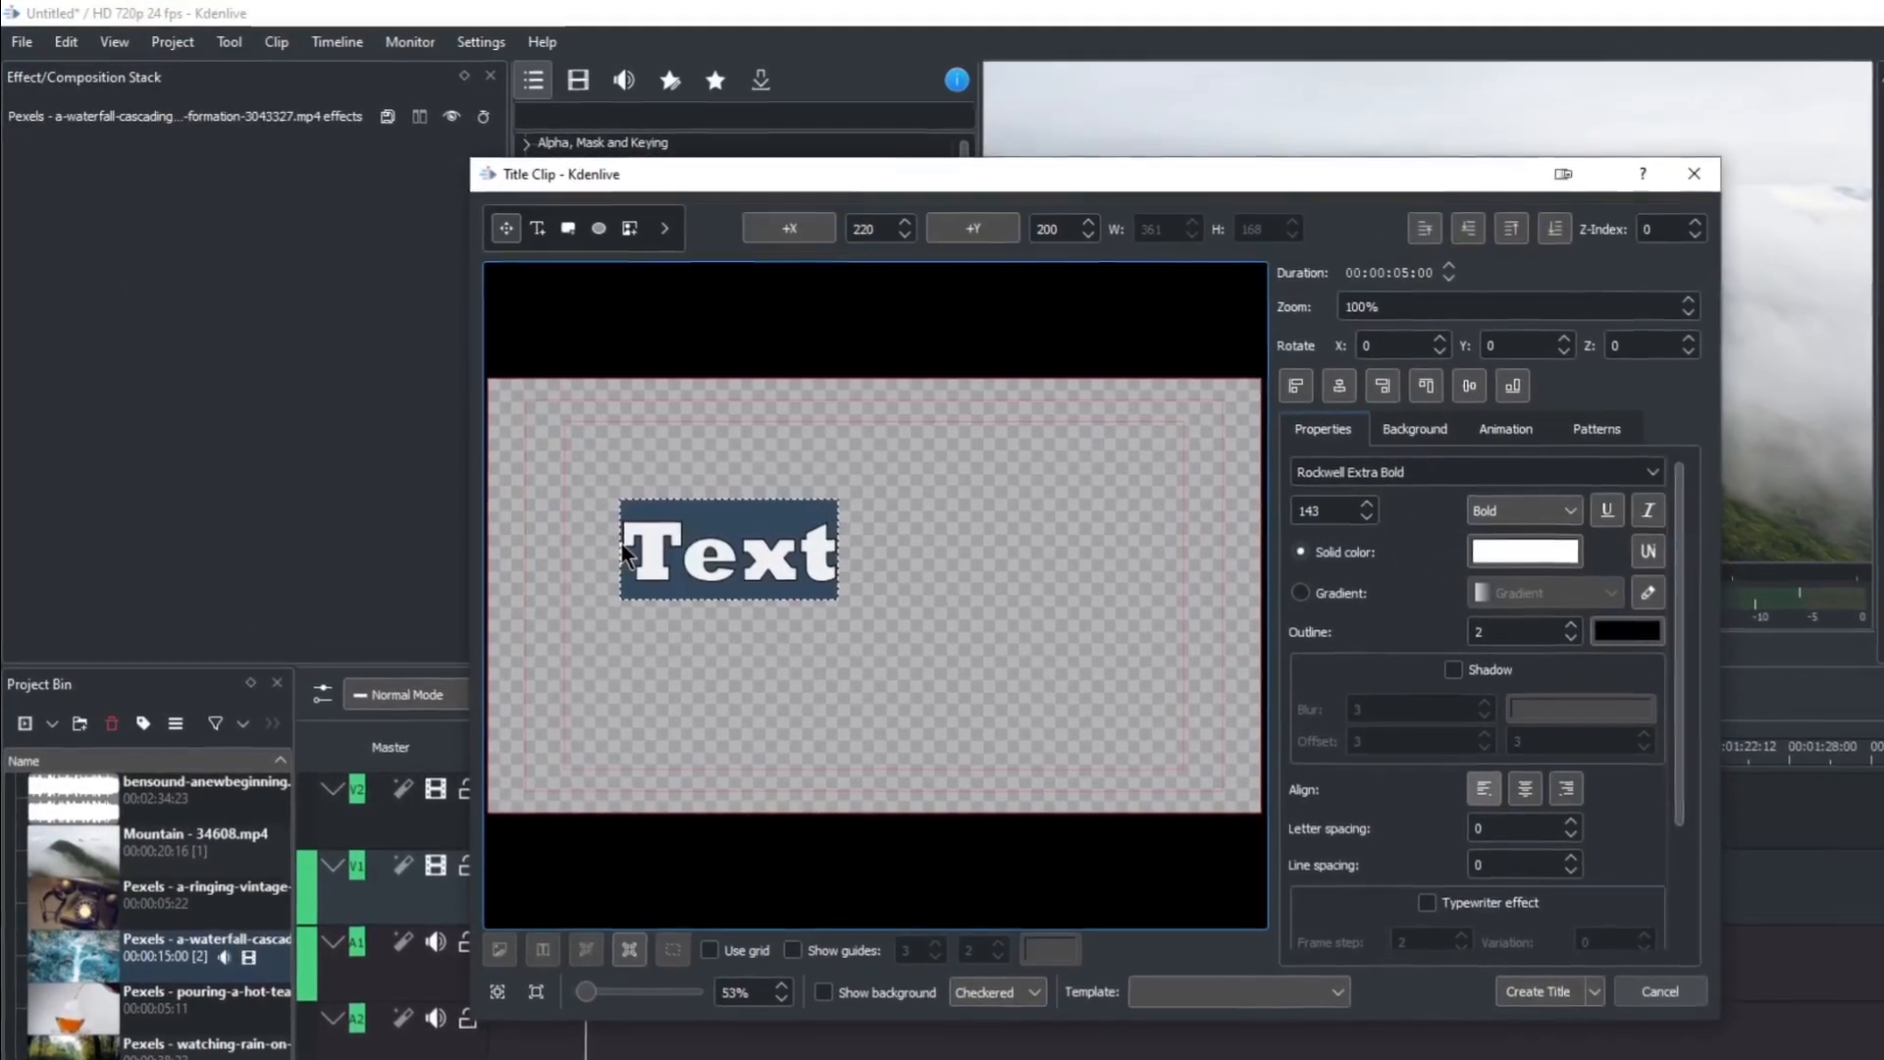
pyautogui.write('Beau')
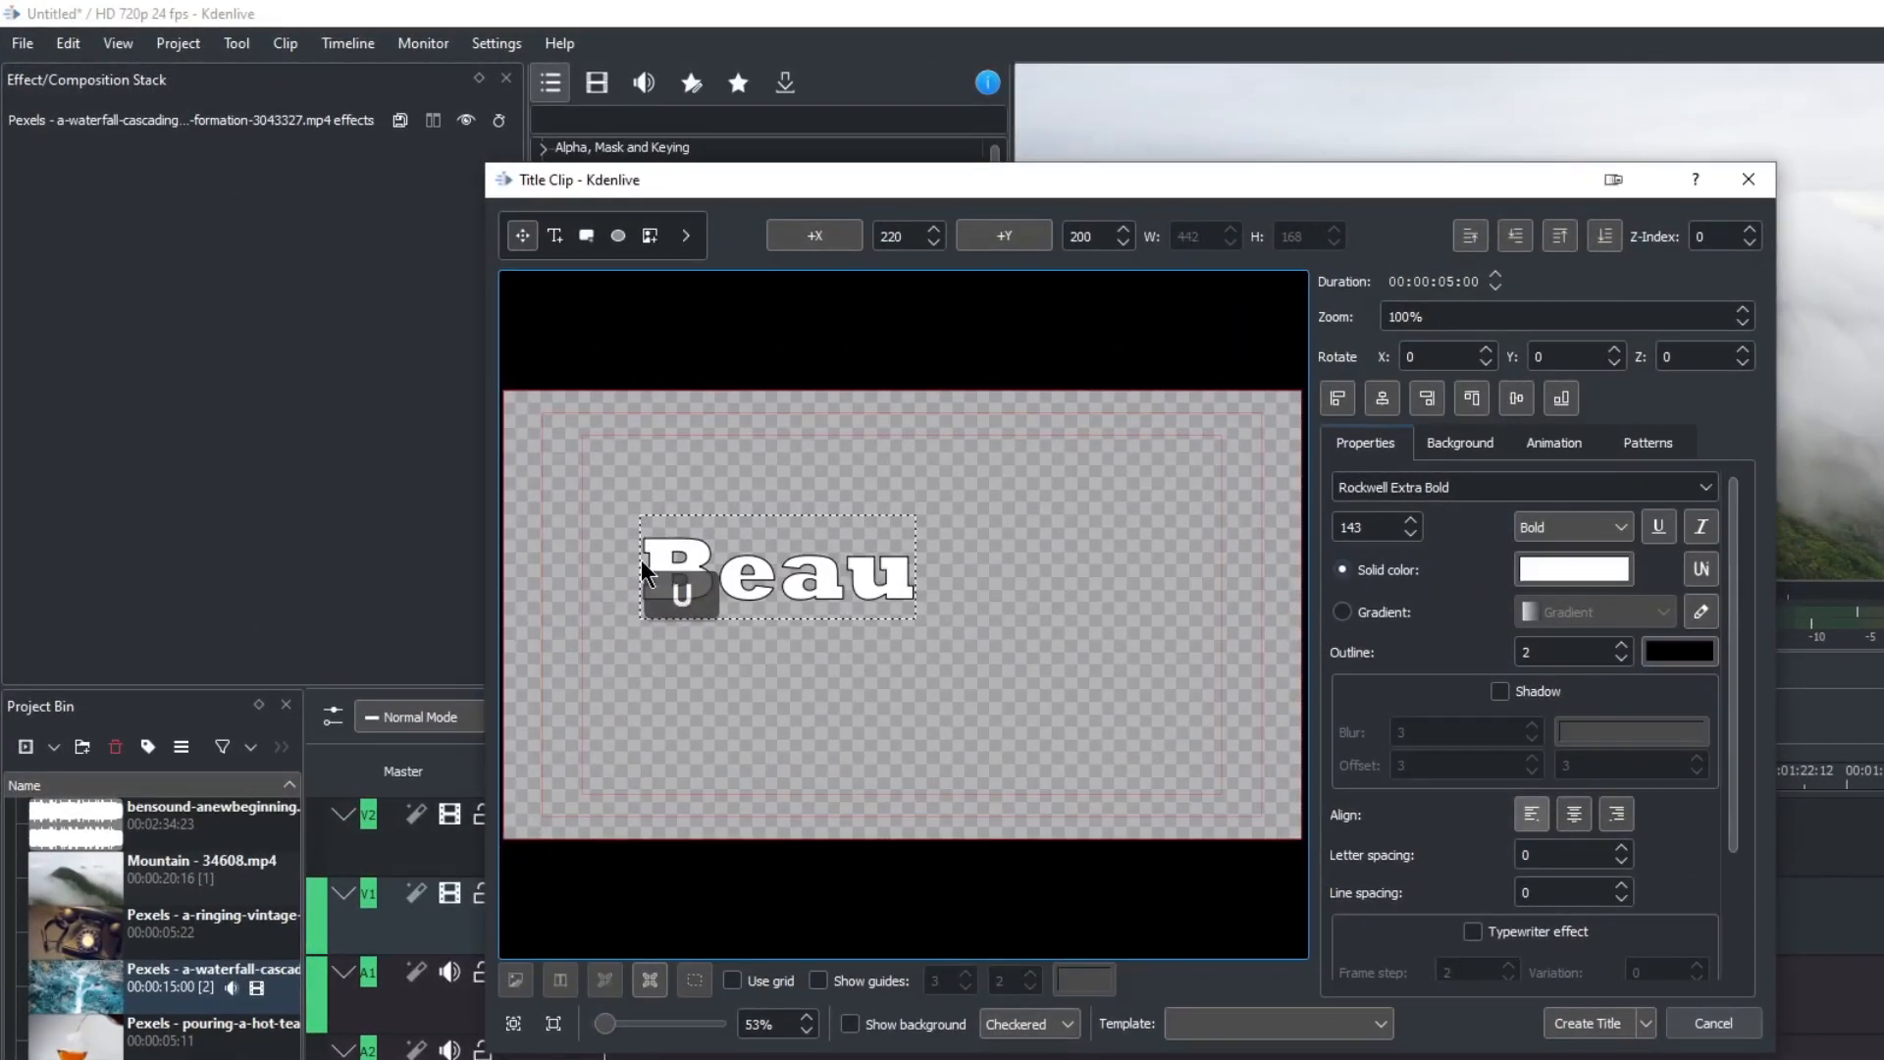
pyautogui.write('tiful Dream')
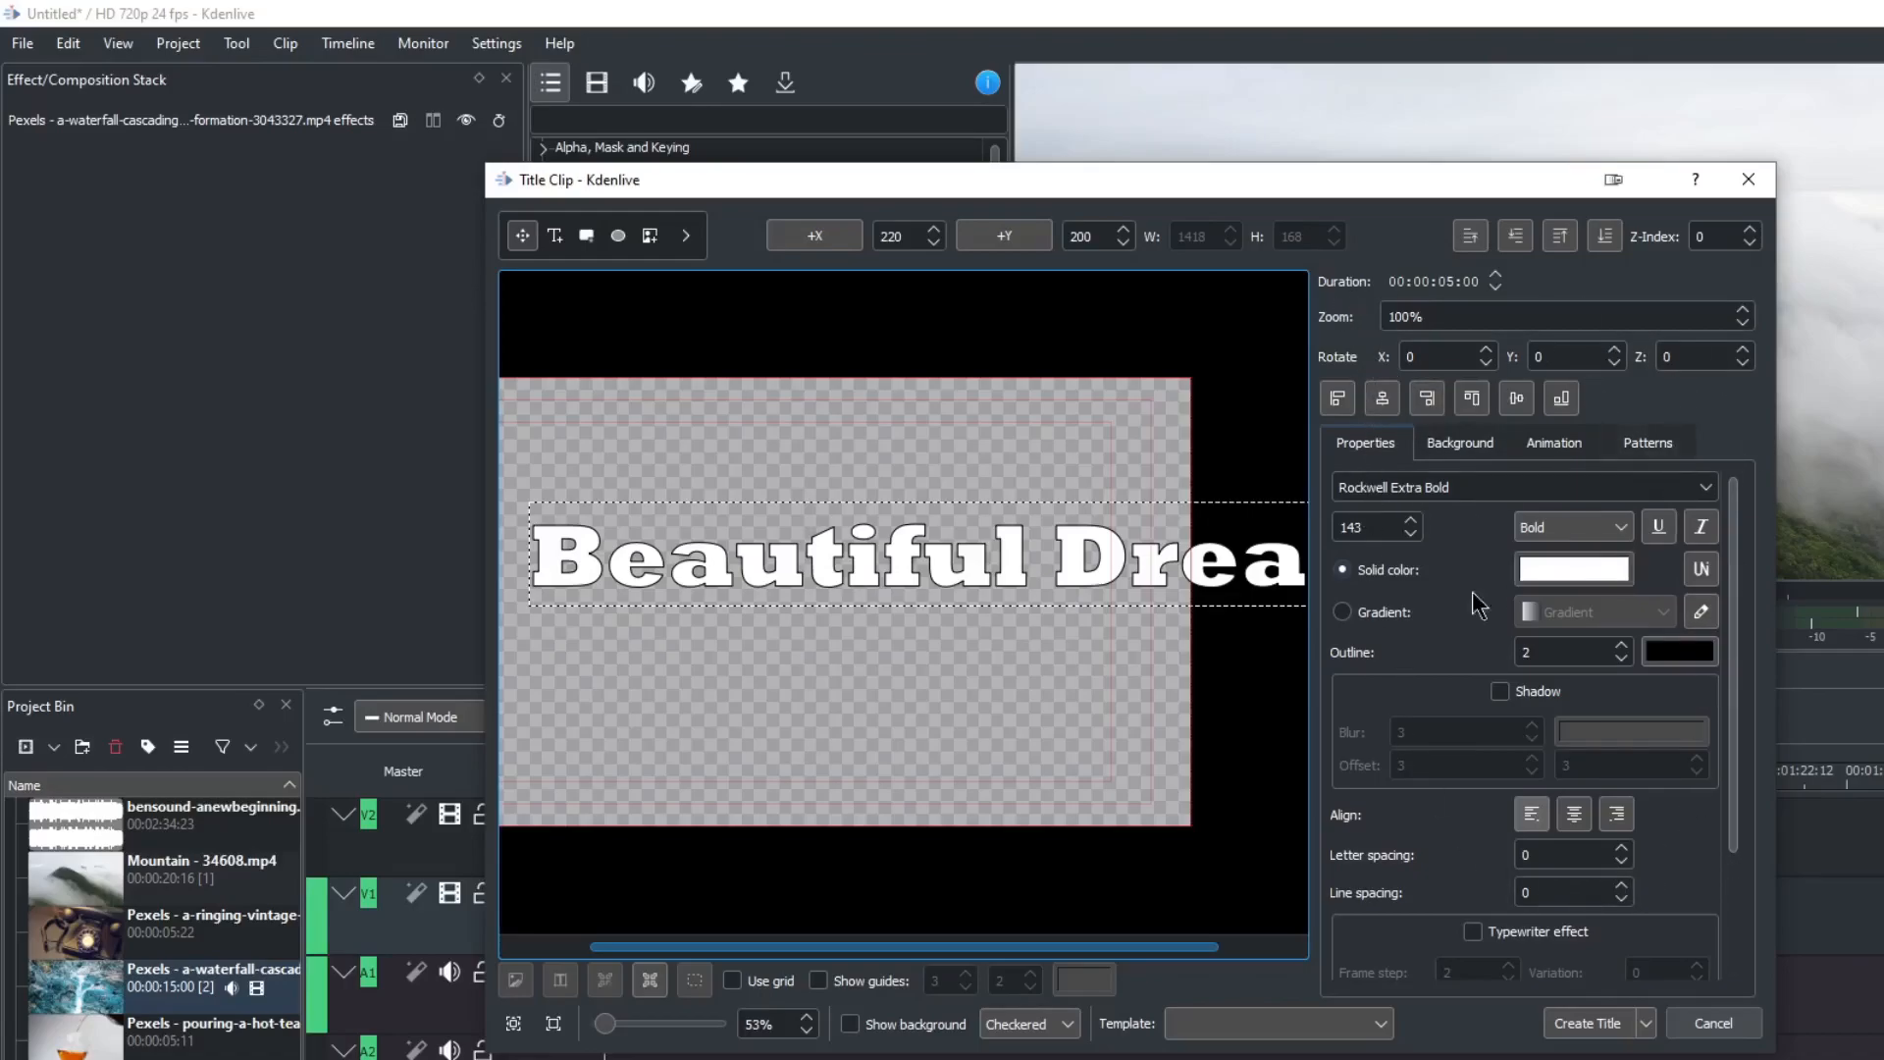
# Set the title text's font size to 120 and reposition it in the upper frame at about X 43, Y 129.
pyautogui.click(1367, 527)
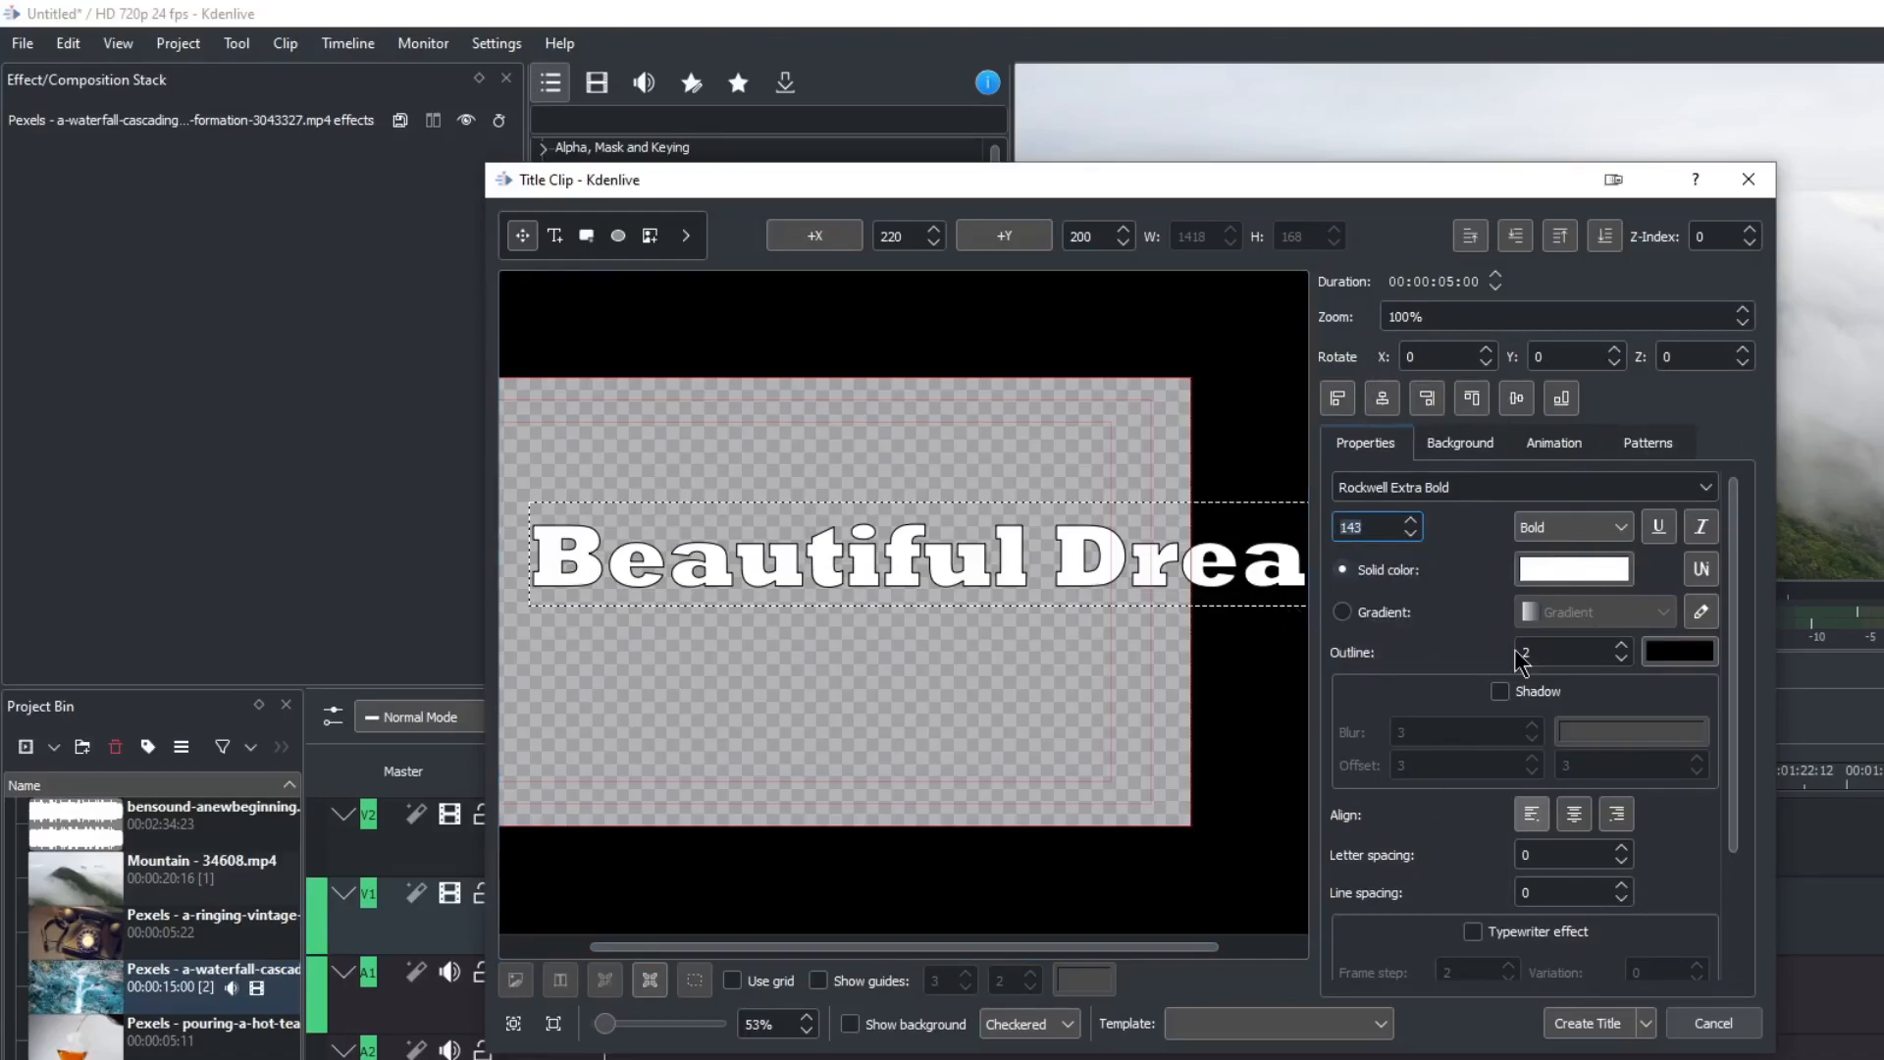
pyautogui.write('120')
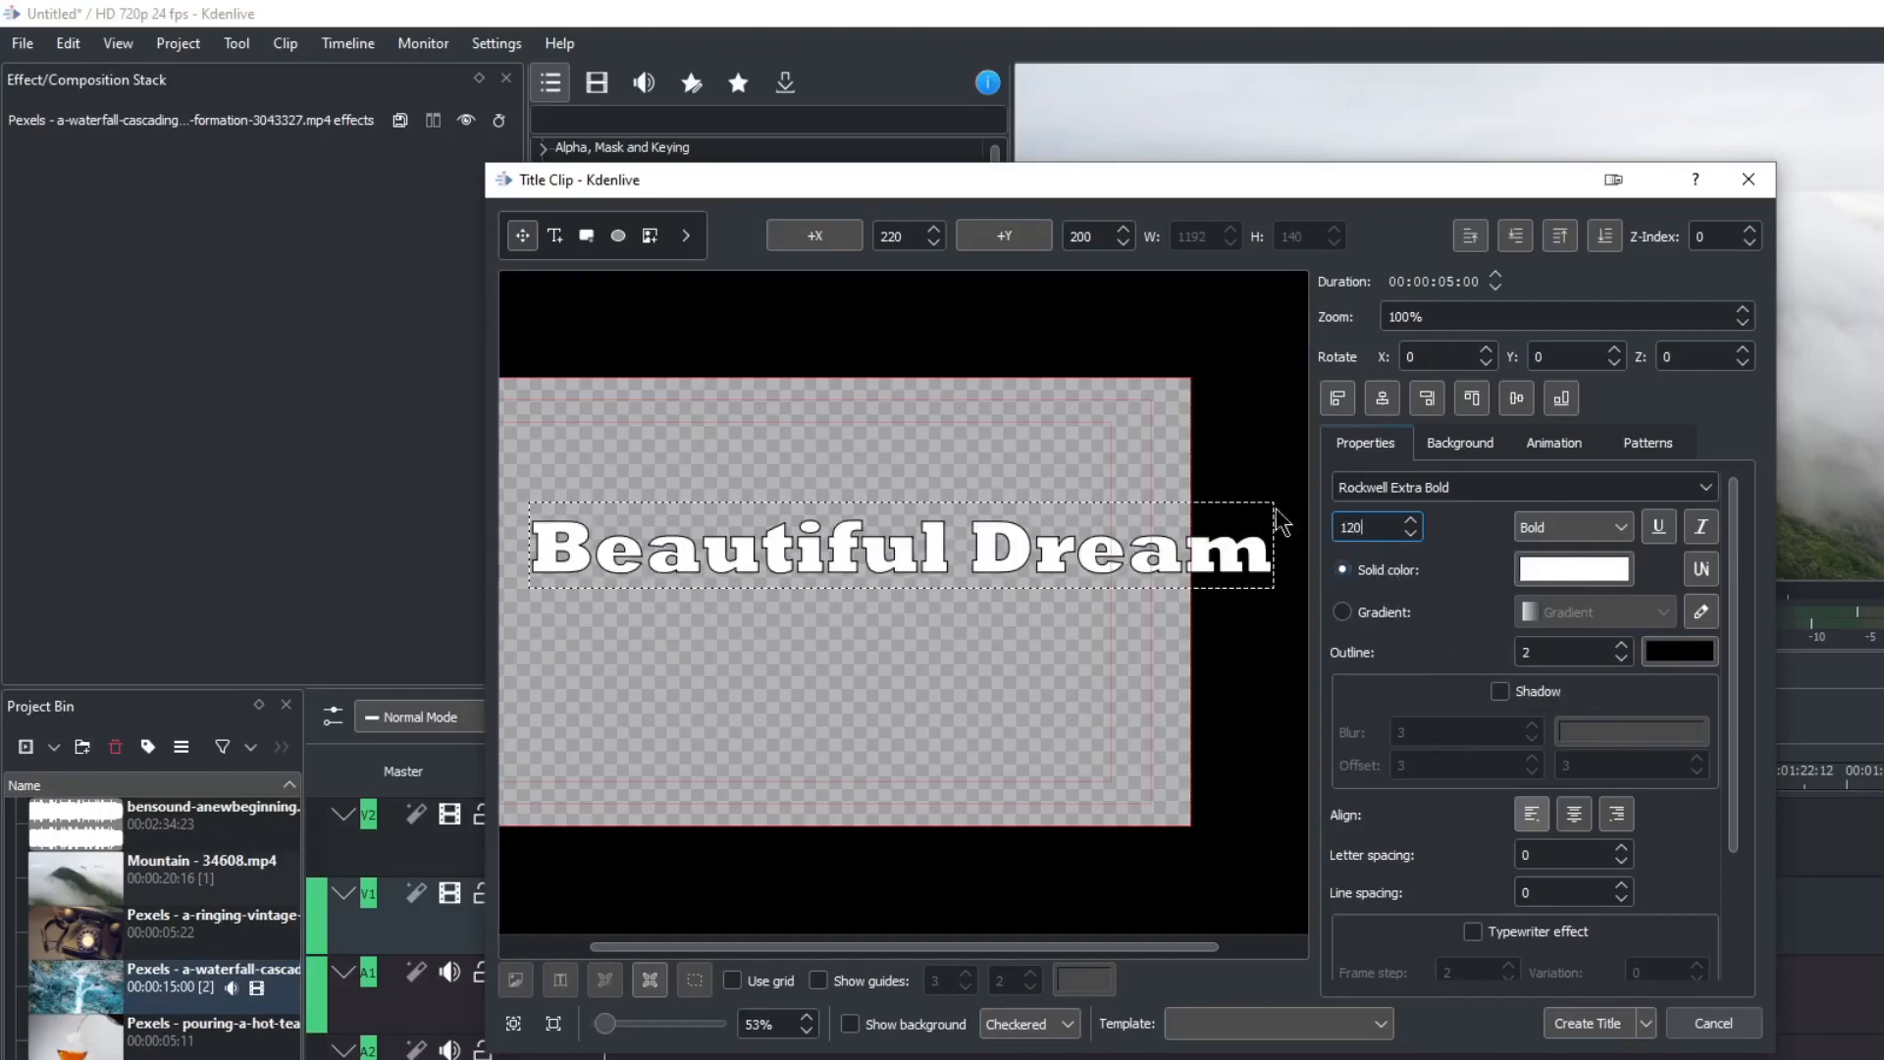
pyautogui.click(956, 479)
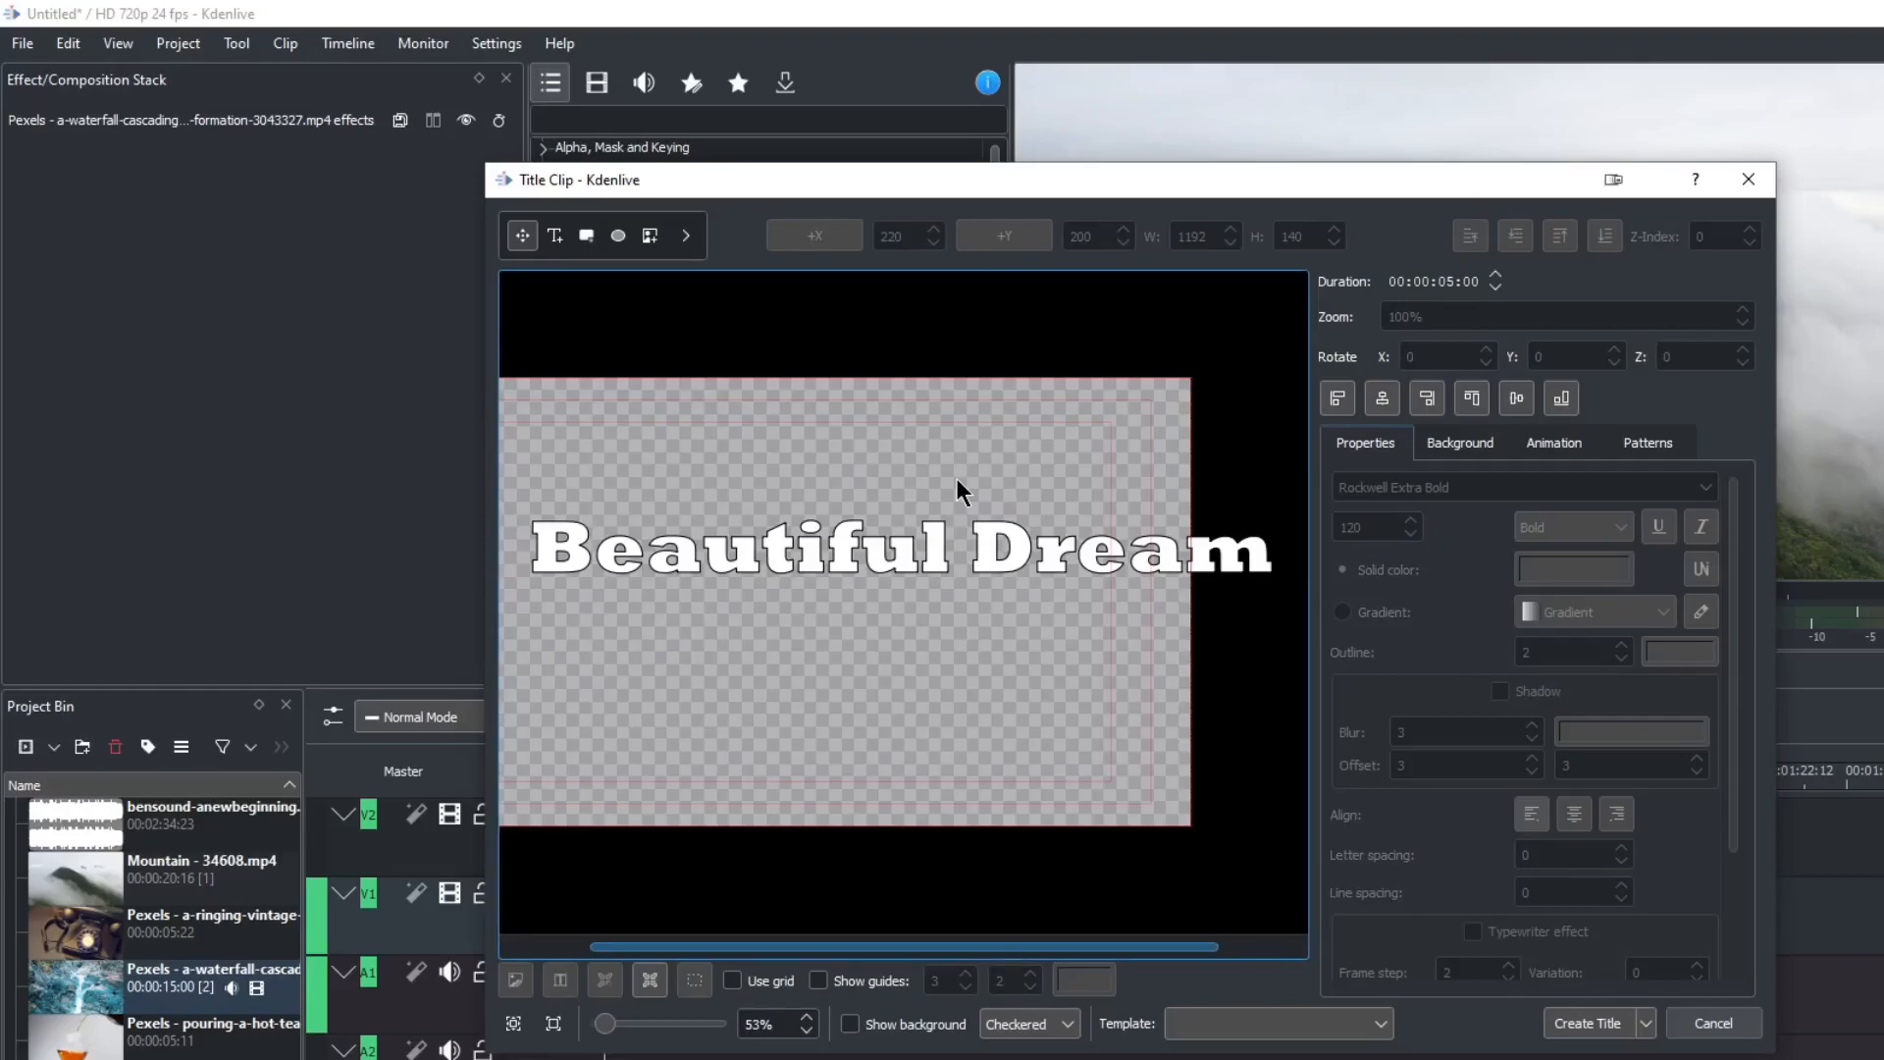
pyautogui.moveTo(1035, 579); pyautogui.dragTo(885, 571)
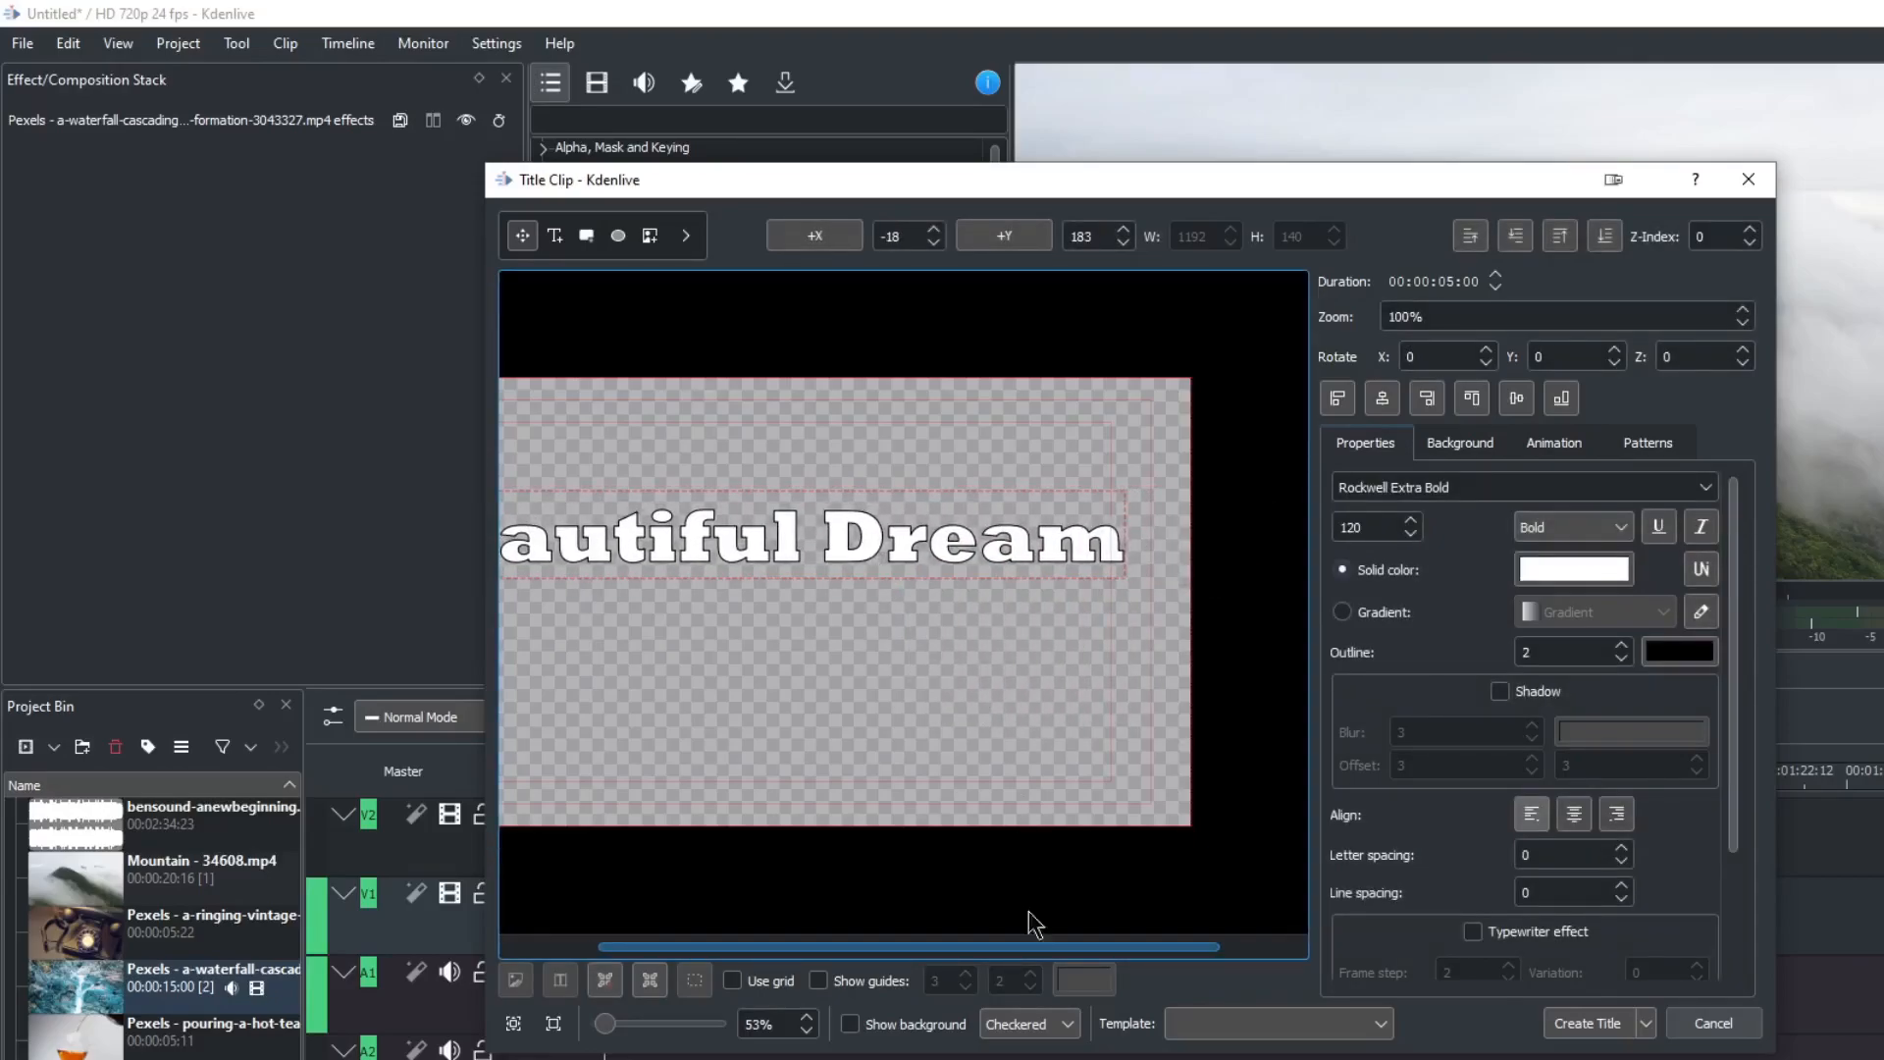
pyautogui.moveTo(978, 964); pyautogui.dragTo(864, 964)
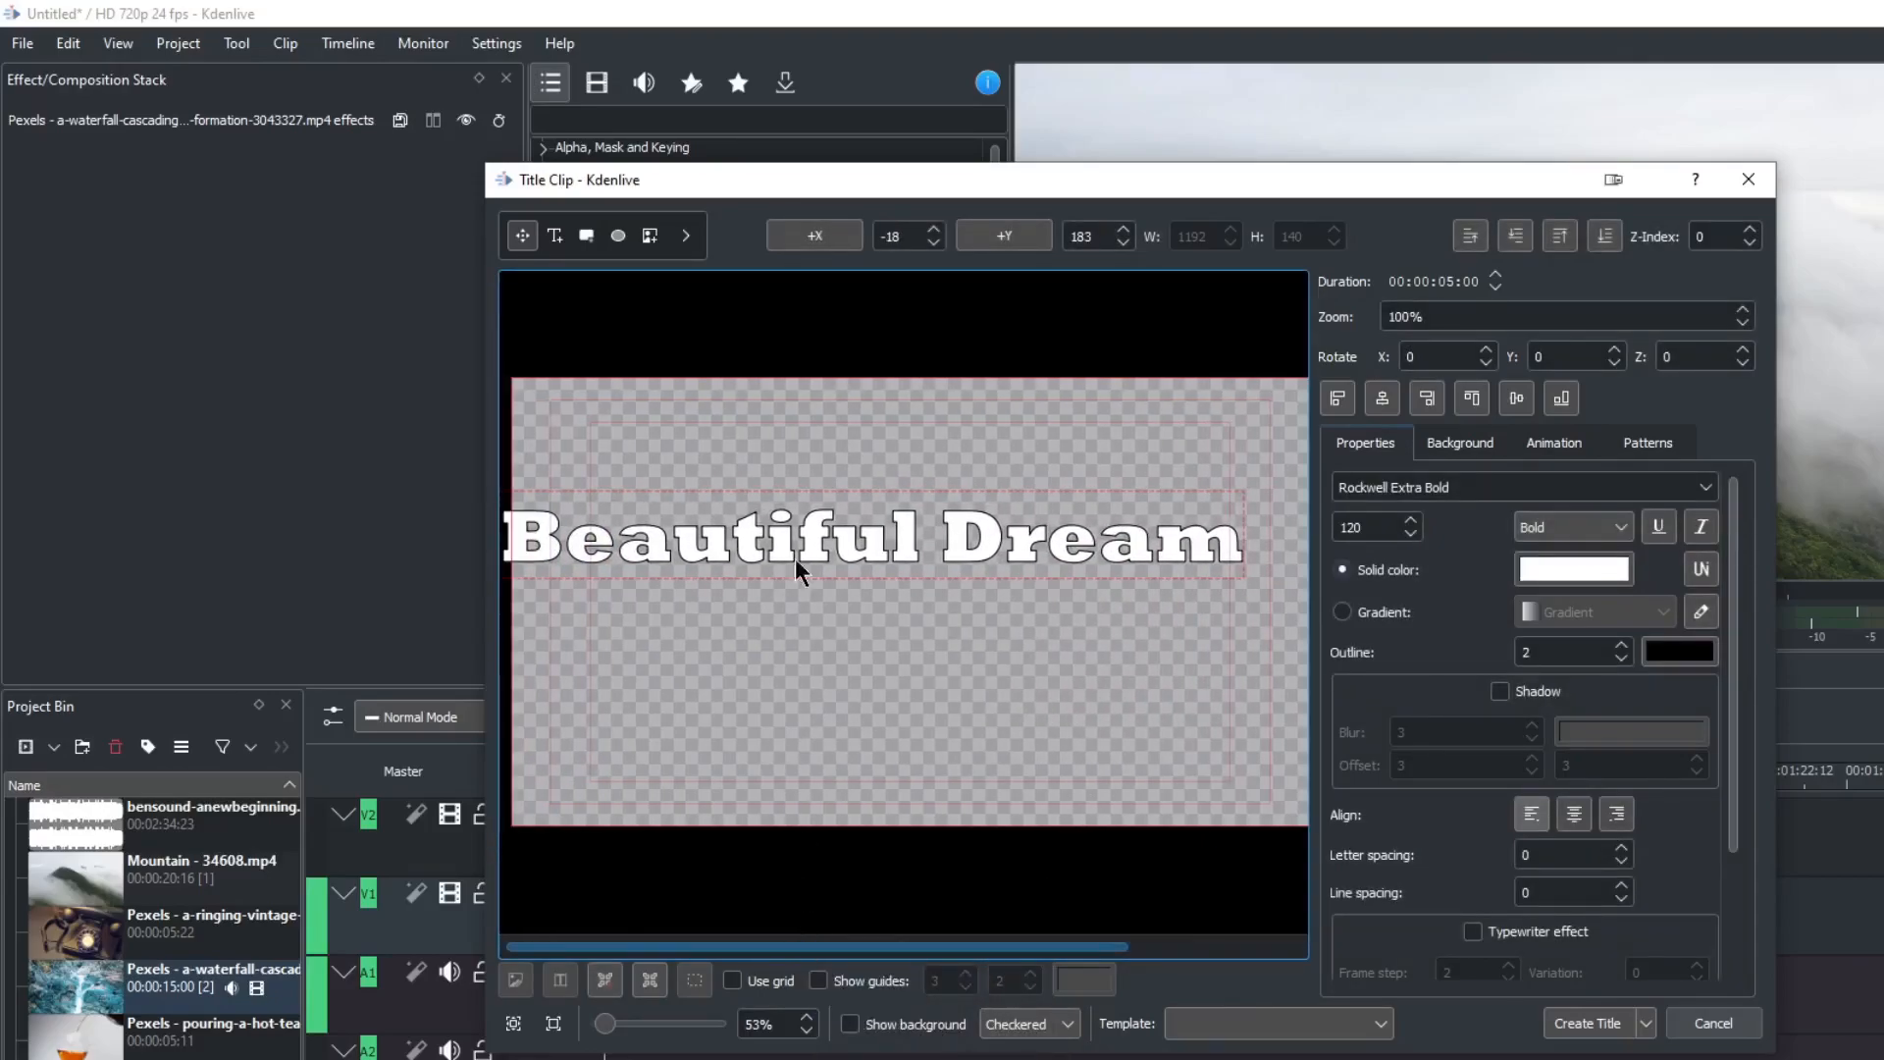
pyautogui.moveTo(778, 549); pyautogui.dragTo(831, 512)
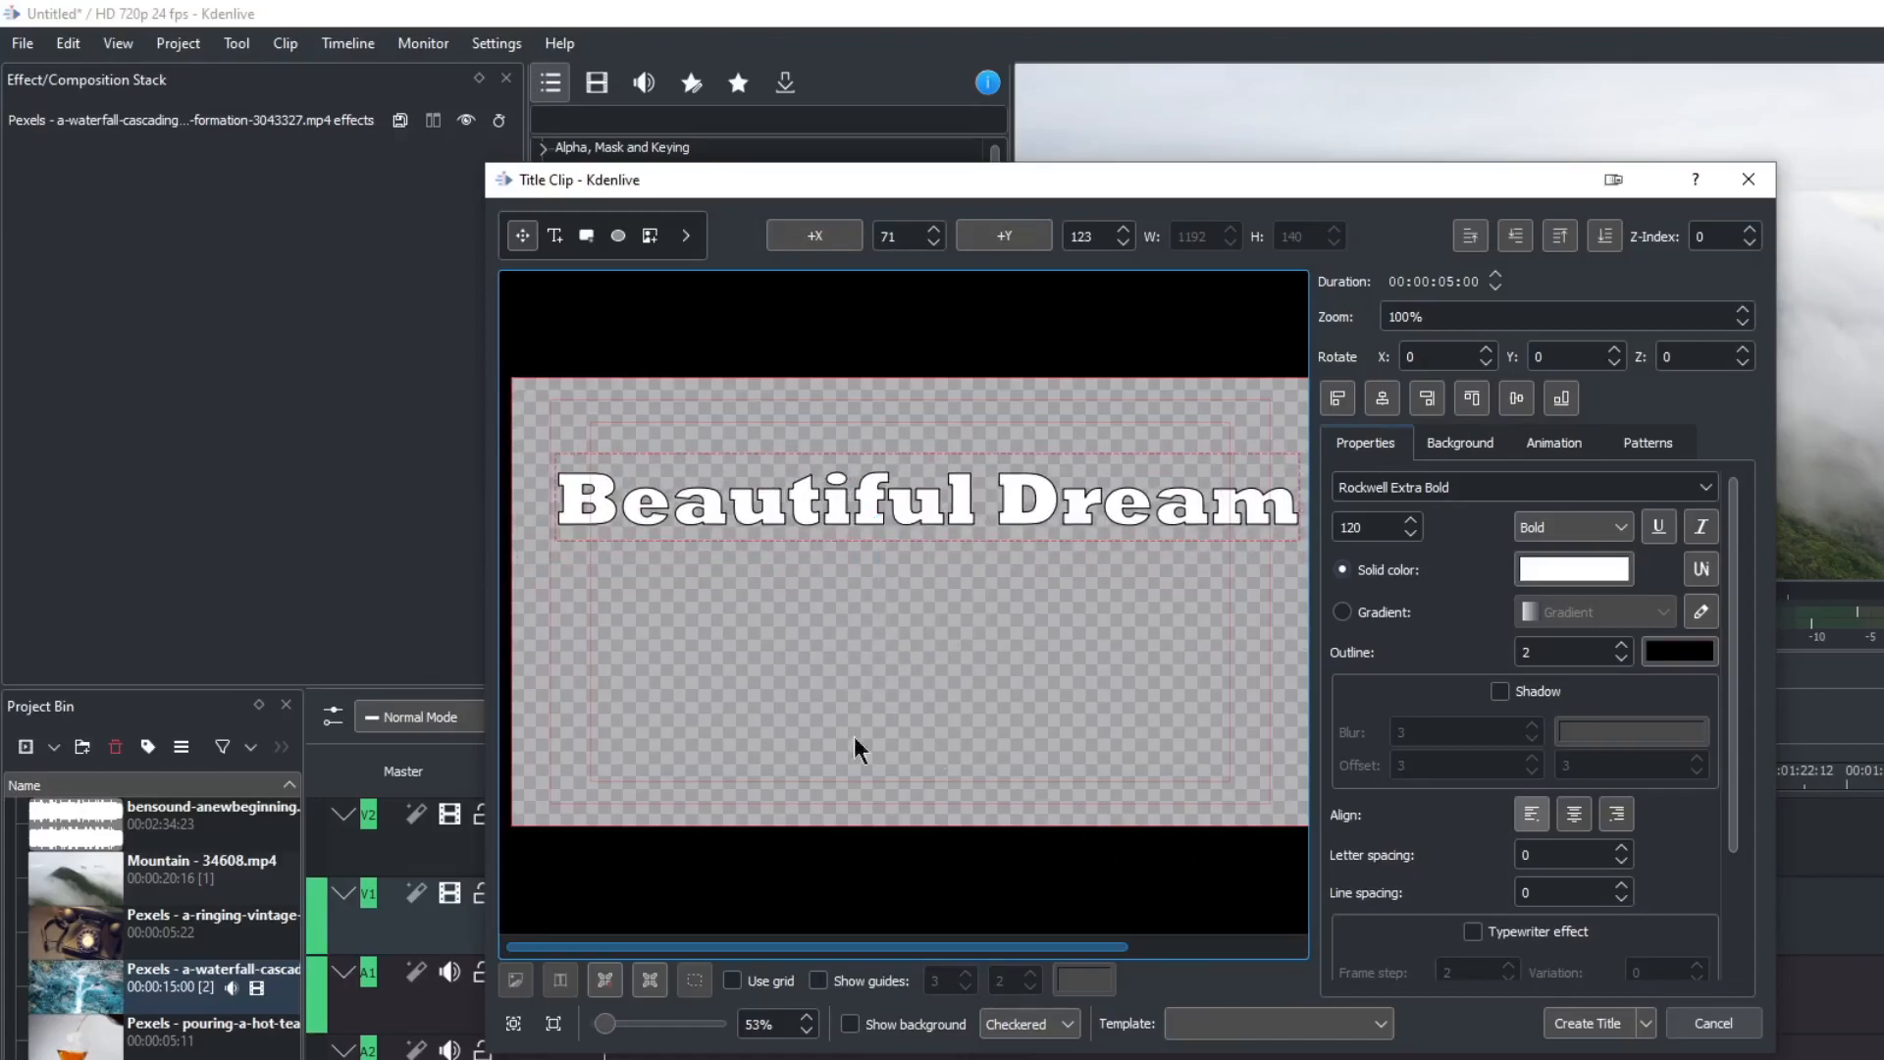
pyautogui.moveTo(975, 505); pyautogui.dragTo(959, 508)
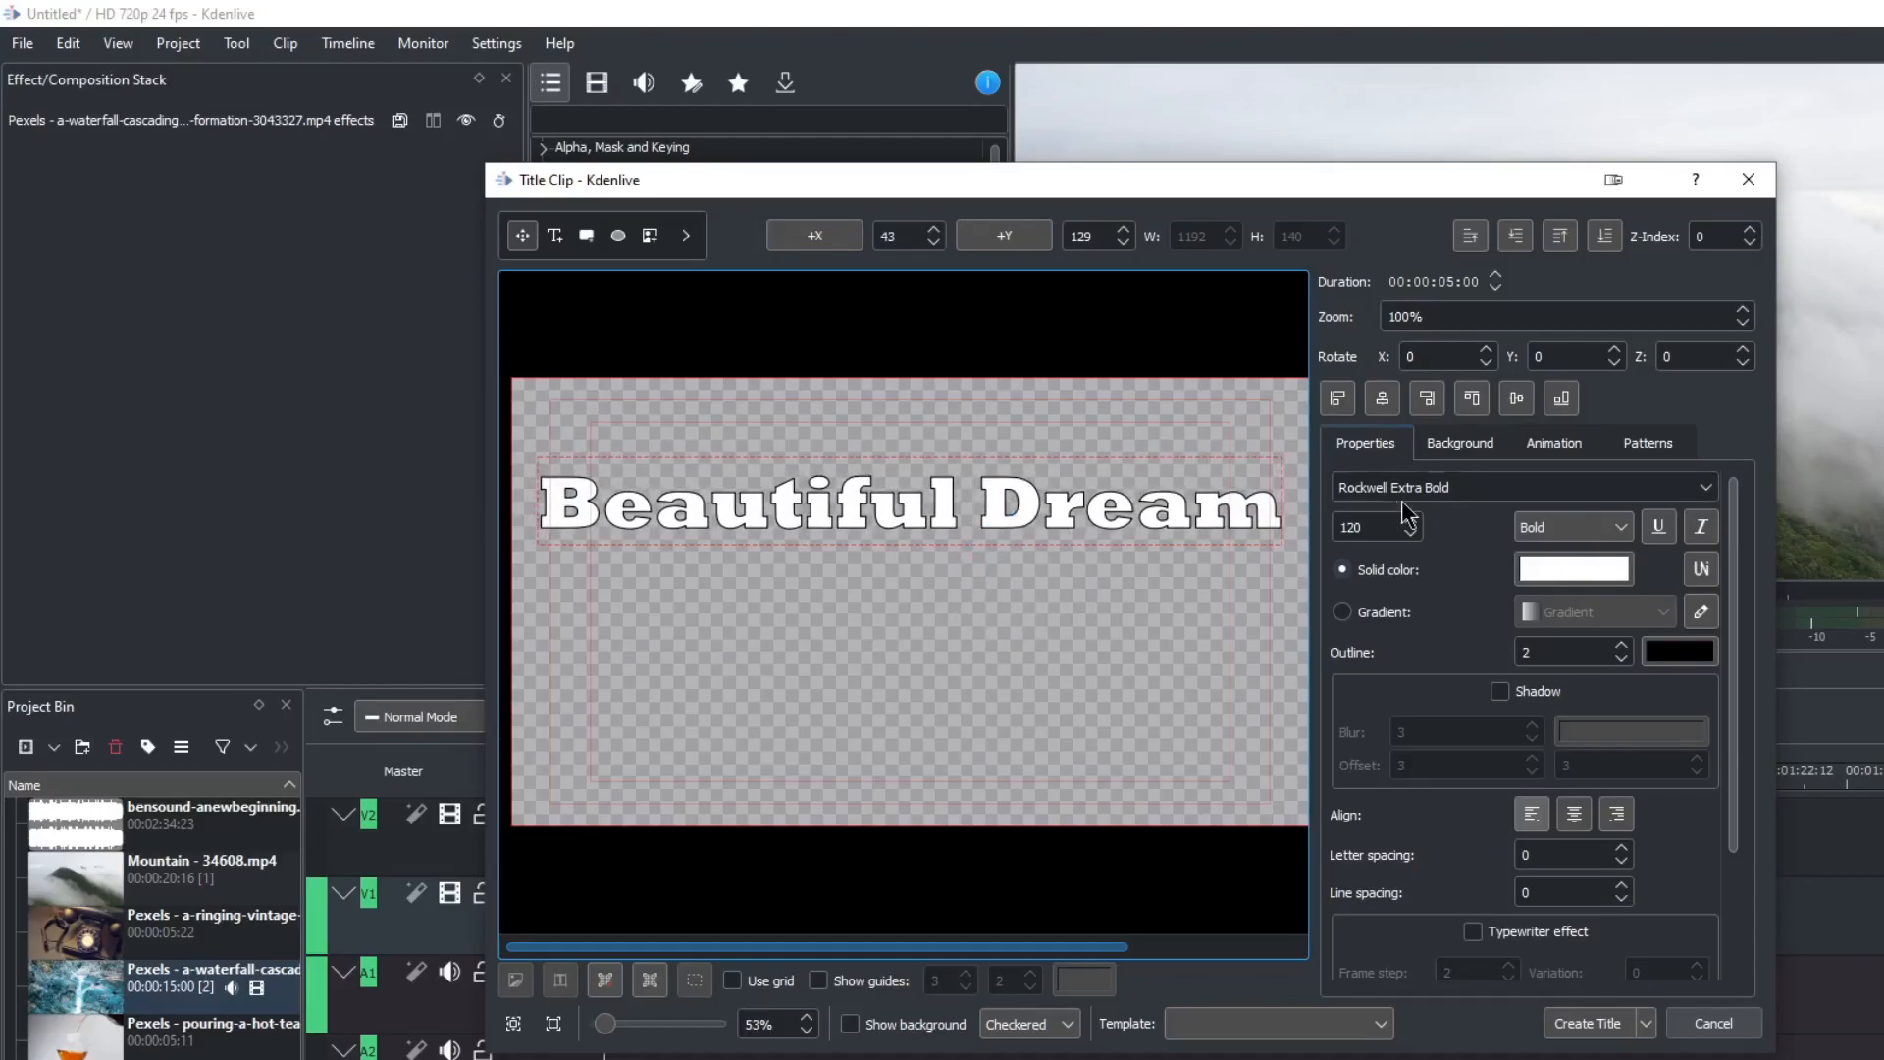
# Change the title text's font to Snap ITC.
pyautogui.click(1712, 494)
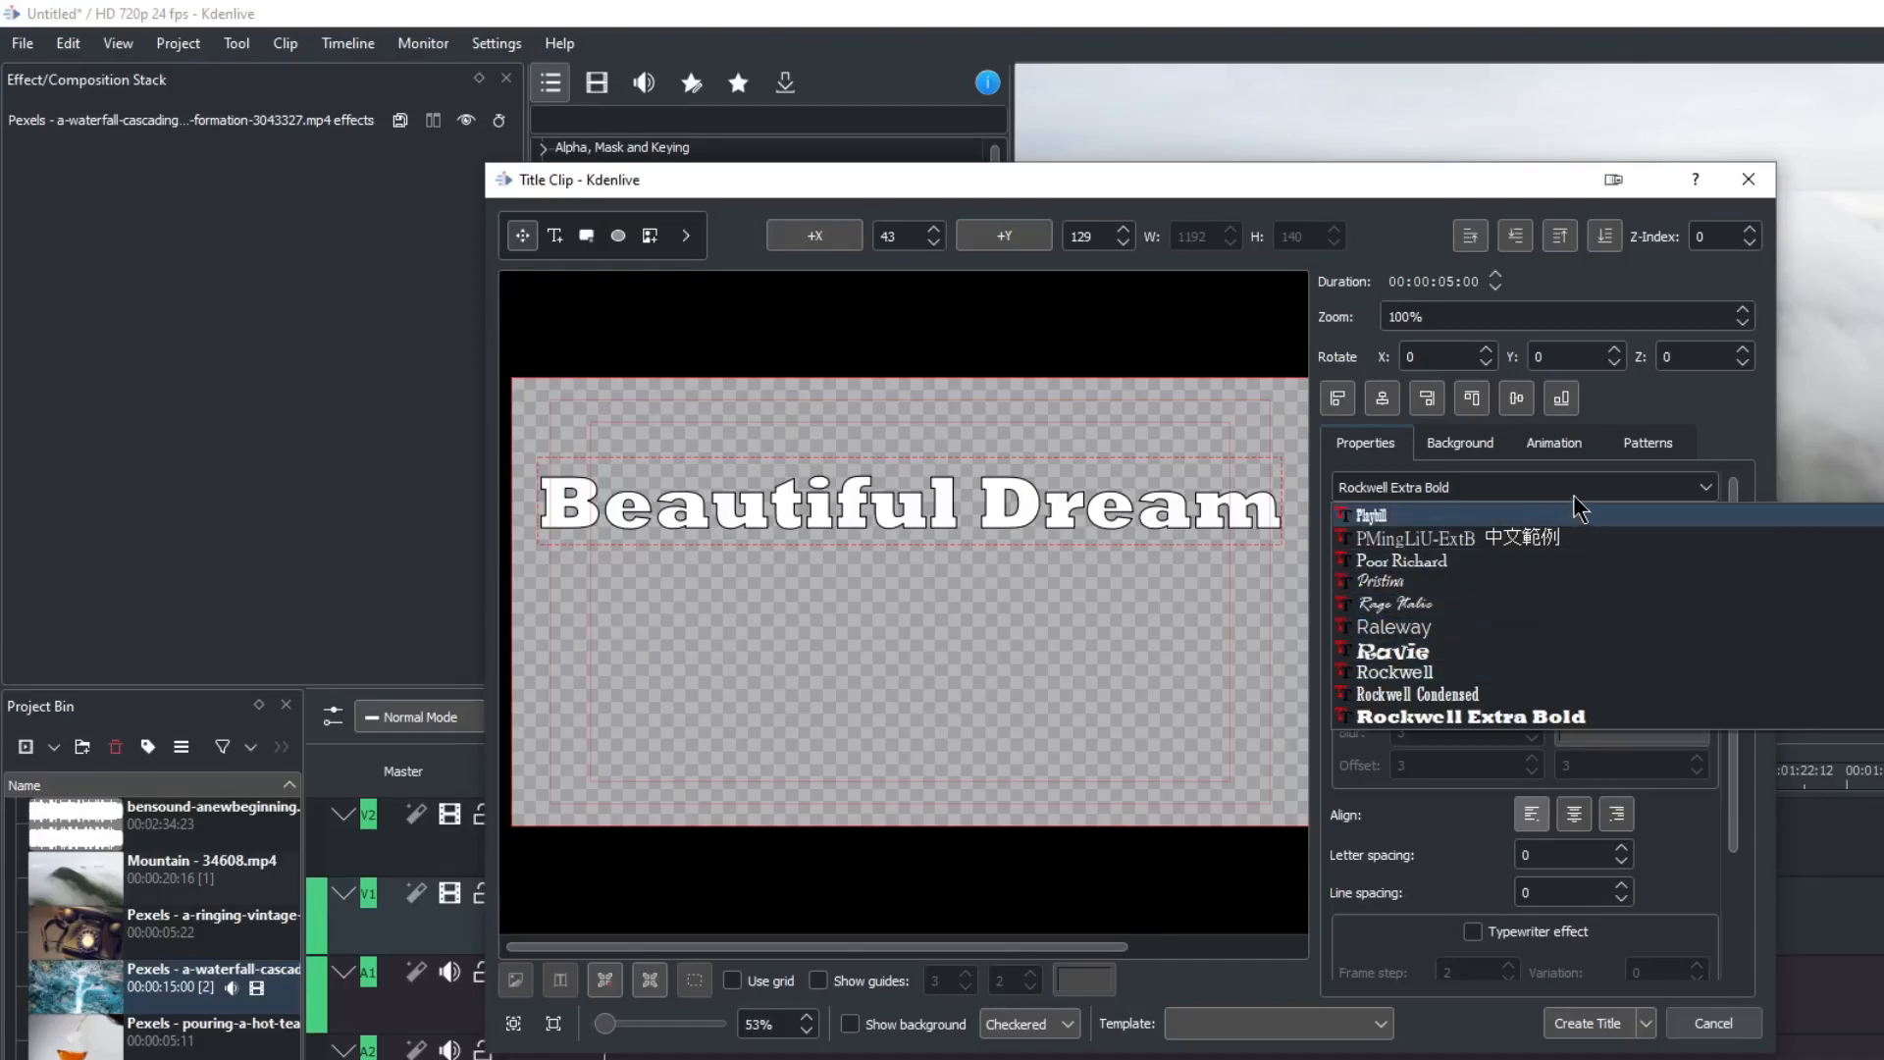
pyautogui.scroll(-4, 1531, 633)
pyautogui.scroll(-8, 1521, 636)
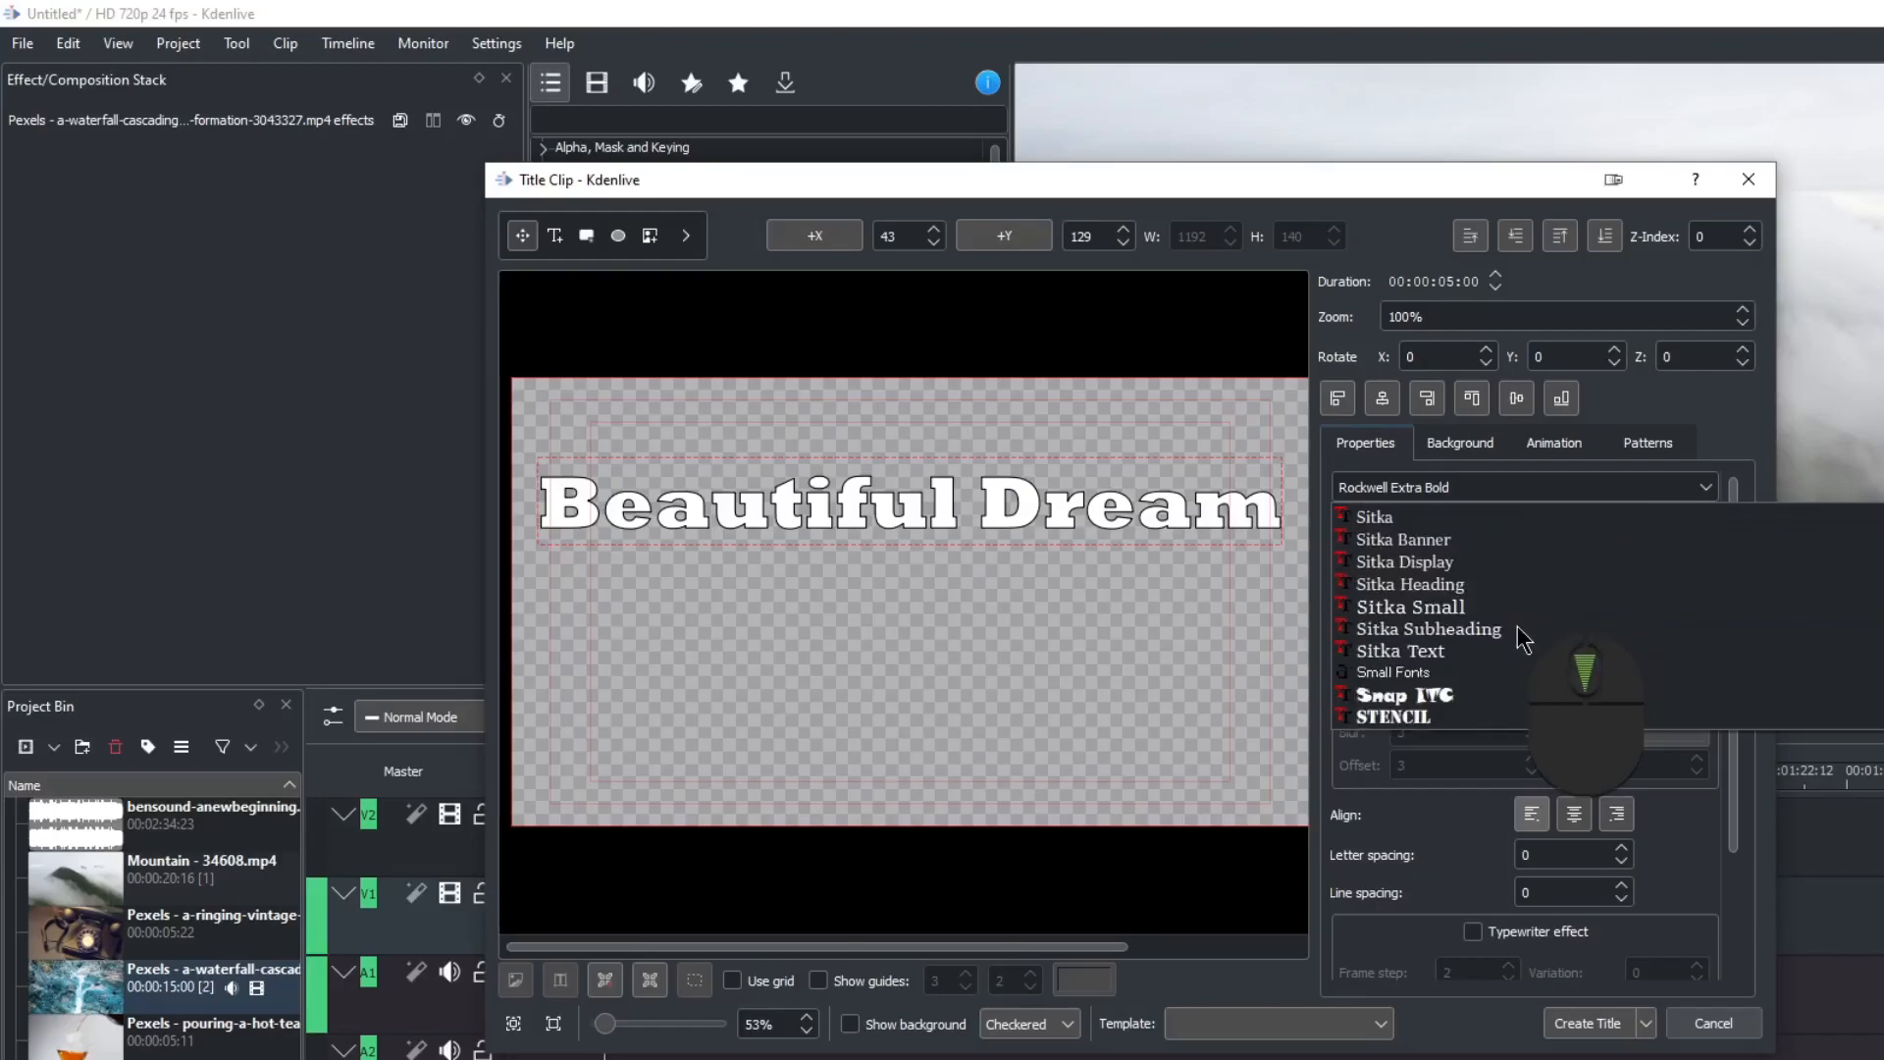
pyautogui.click(1414, 634)
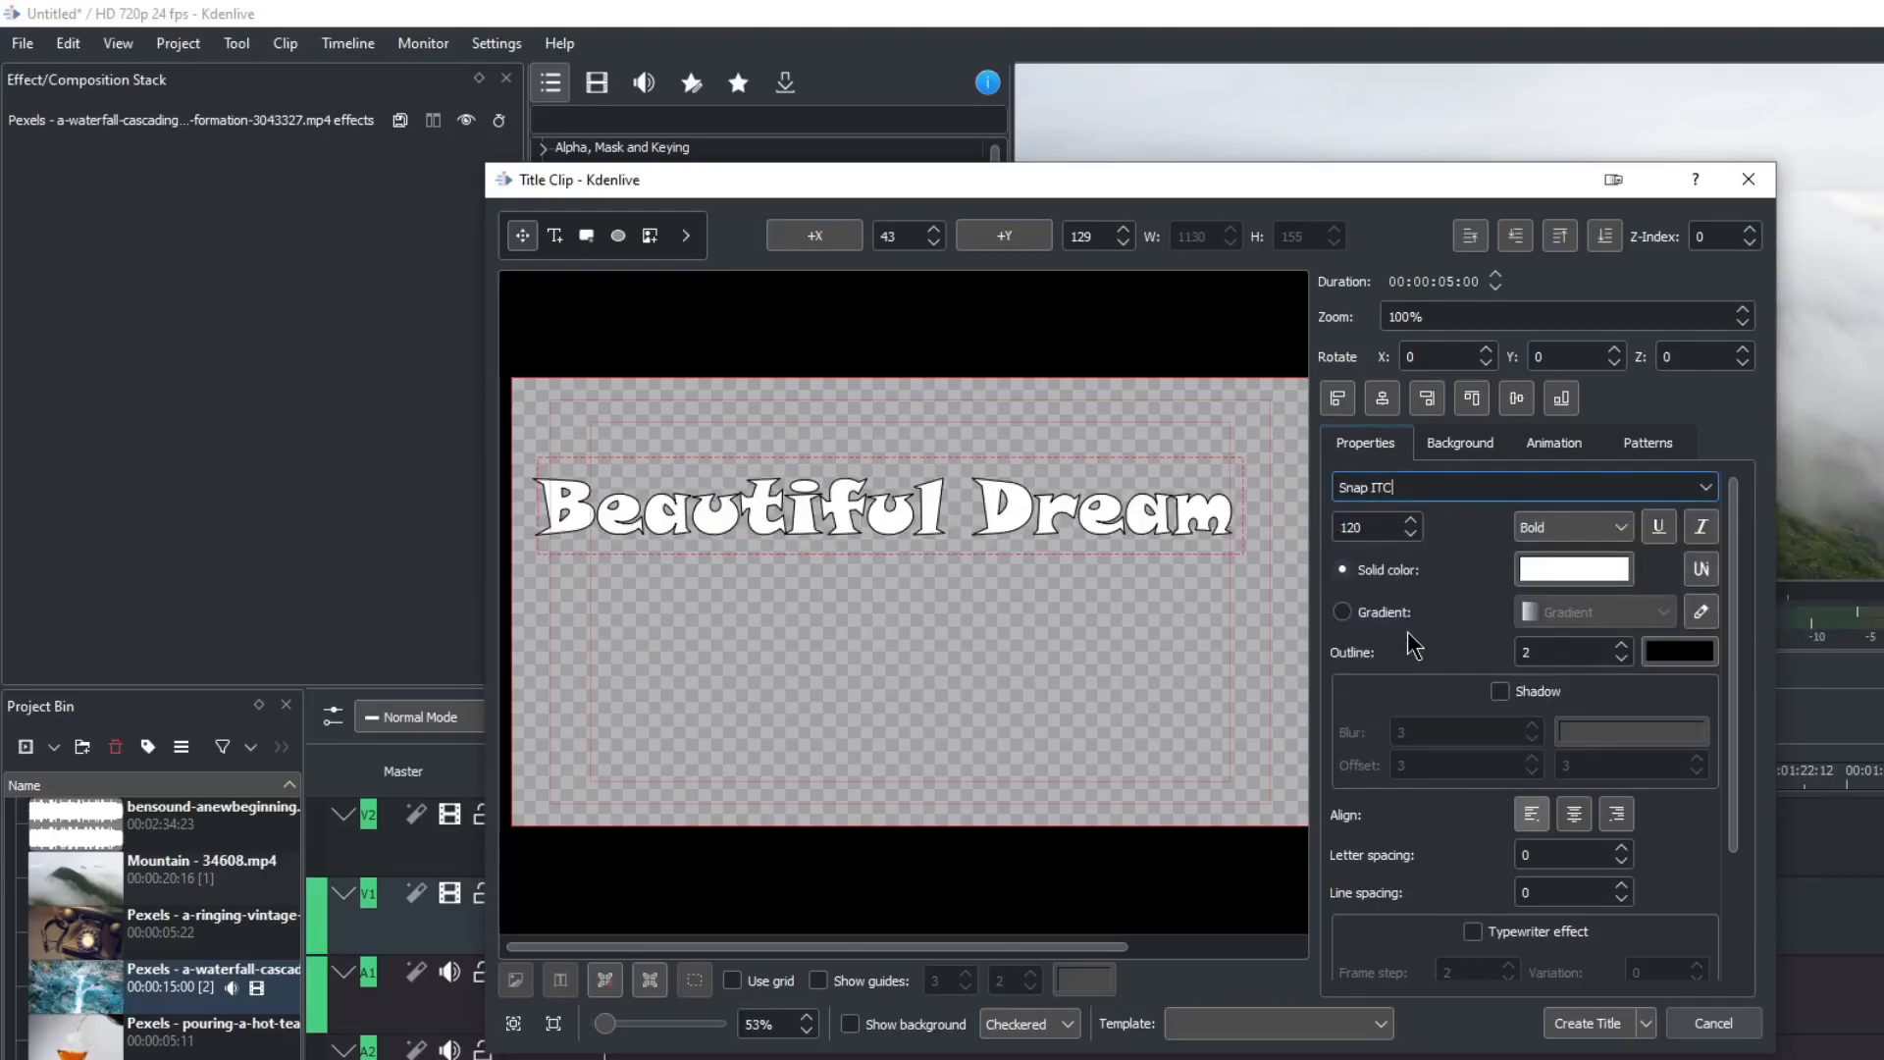
# Change the title text's font to Viner Hand ITC and move the text to about X 143, Y 138.
pyautogui.click(1706, 488)
pyautogui.scroll(-2, 1590, 667)
pyautogui.scroll(-7, 1590, 668)
pyautogui.scroll(4, 1588, 668)
pyautogui.click(1482, 671)
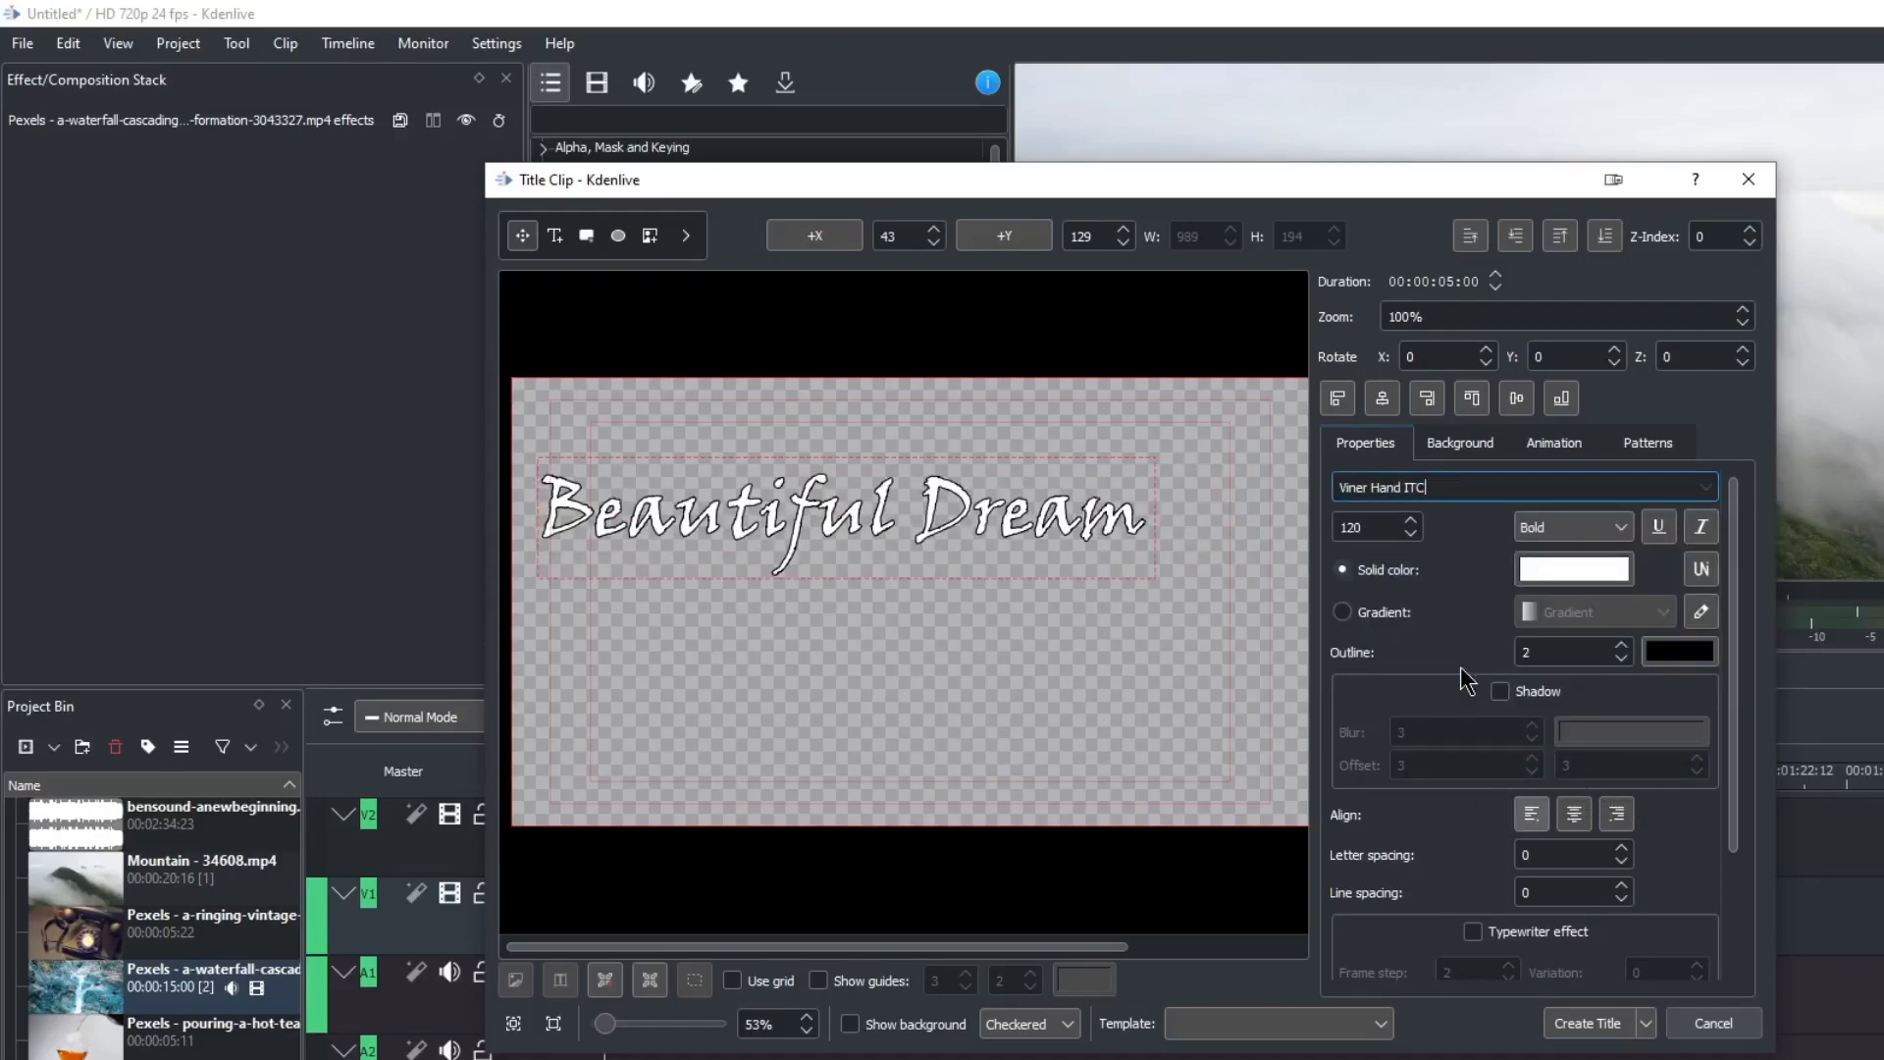
pyautogui.moveTo(942, 523); pyautogui.dragTo(1003, 530)
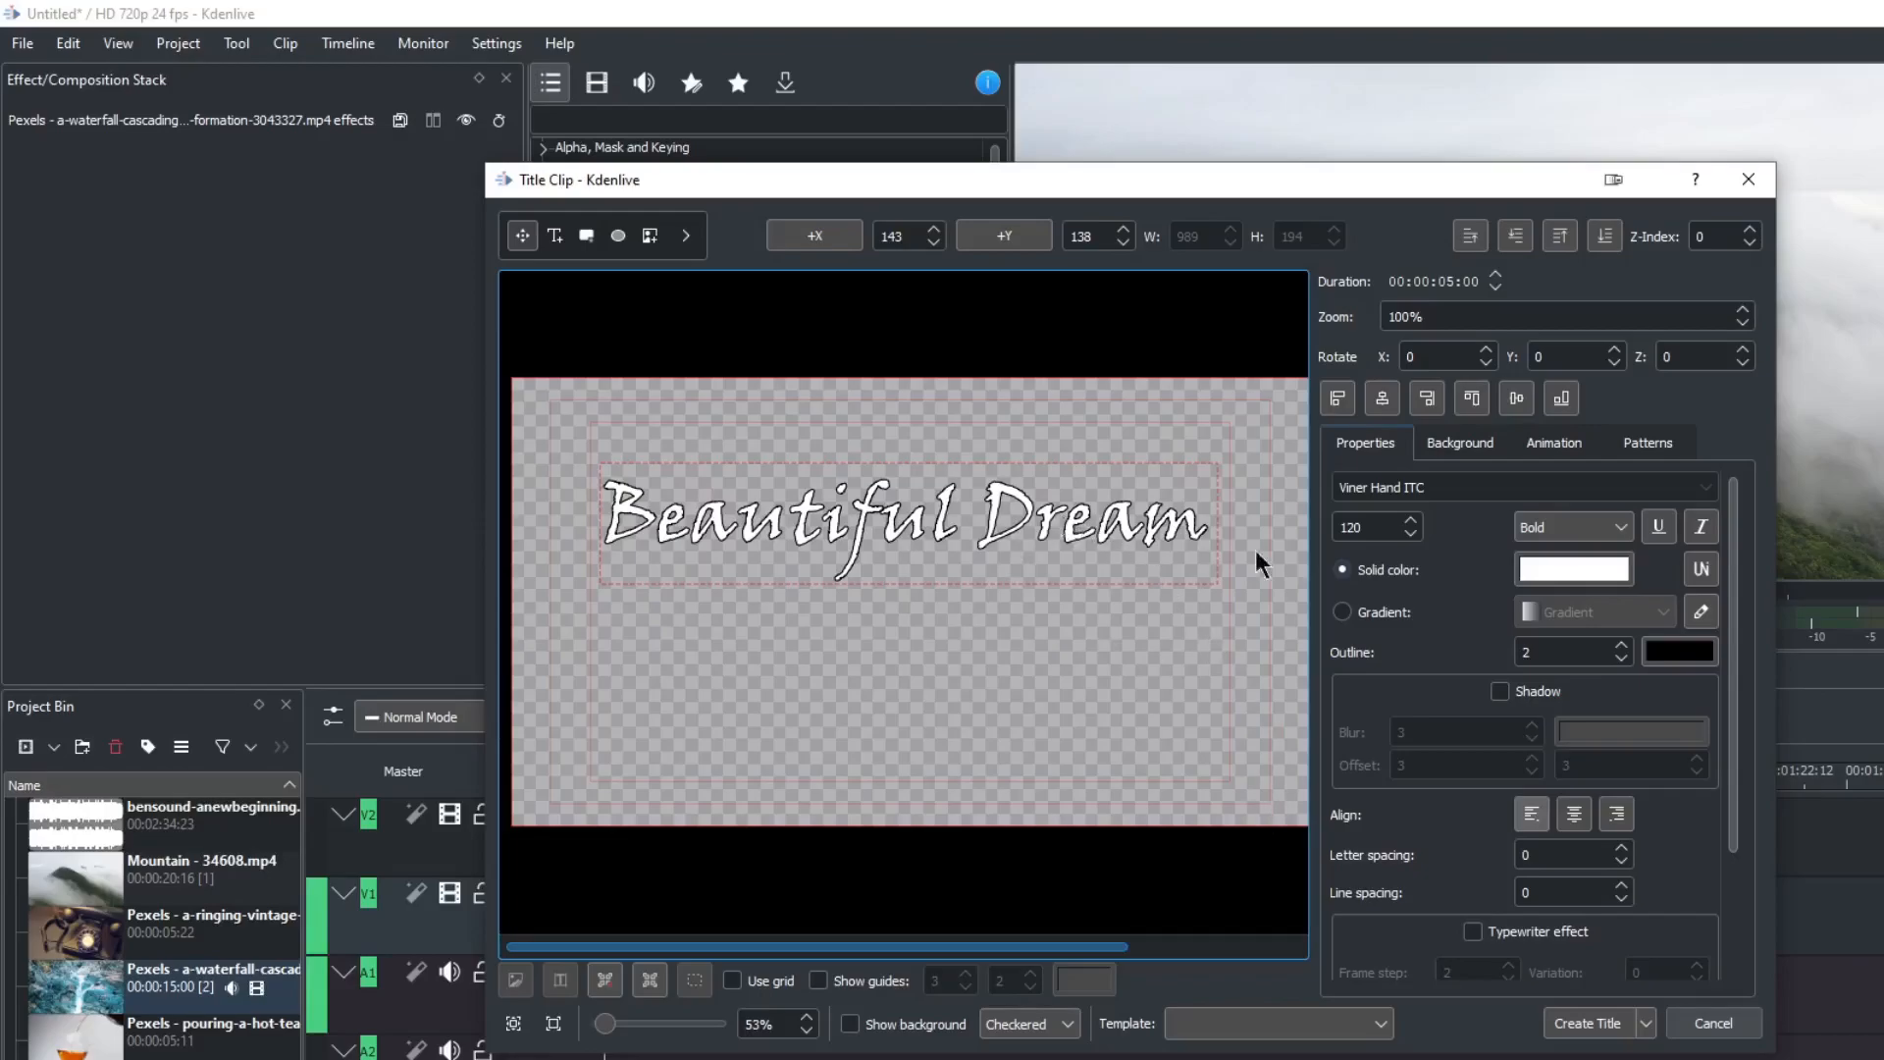
# Uncover the project monitor briefly to view the footage, and fill the title text with solid purple #8b00d1.
pyautogui.moveTo(1439, 184); pyautogui.dragTo(1511, 371)
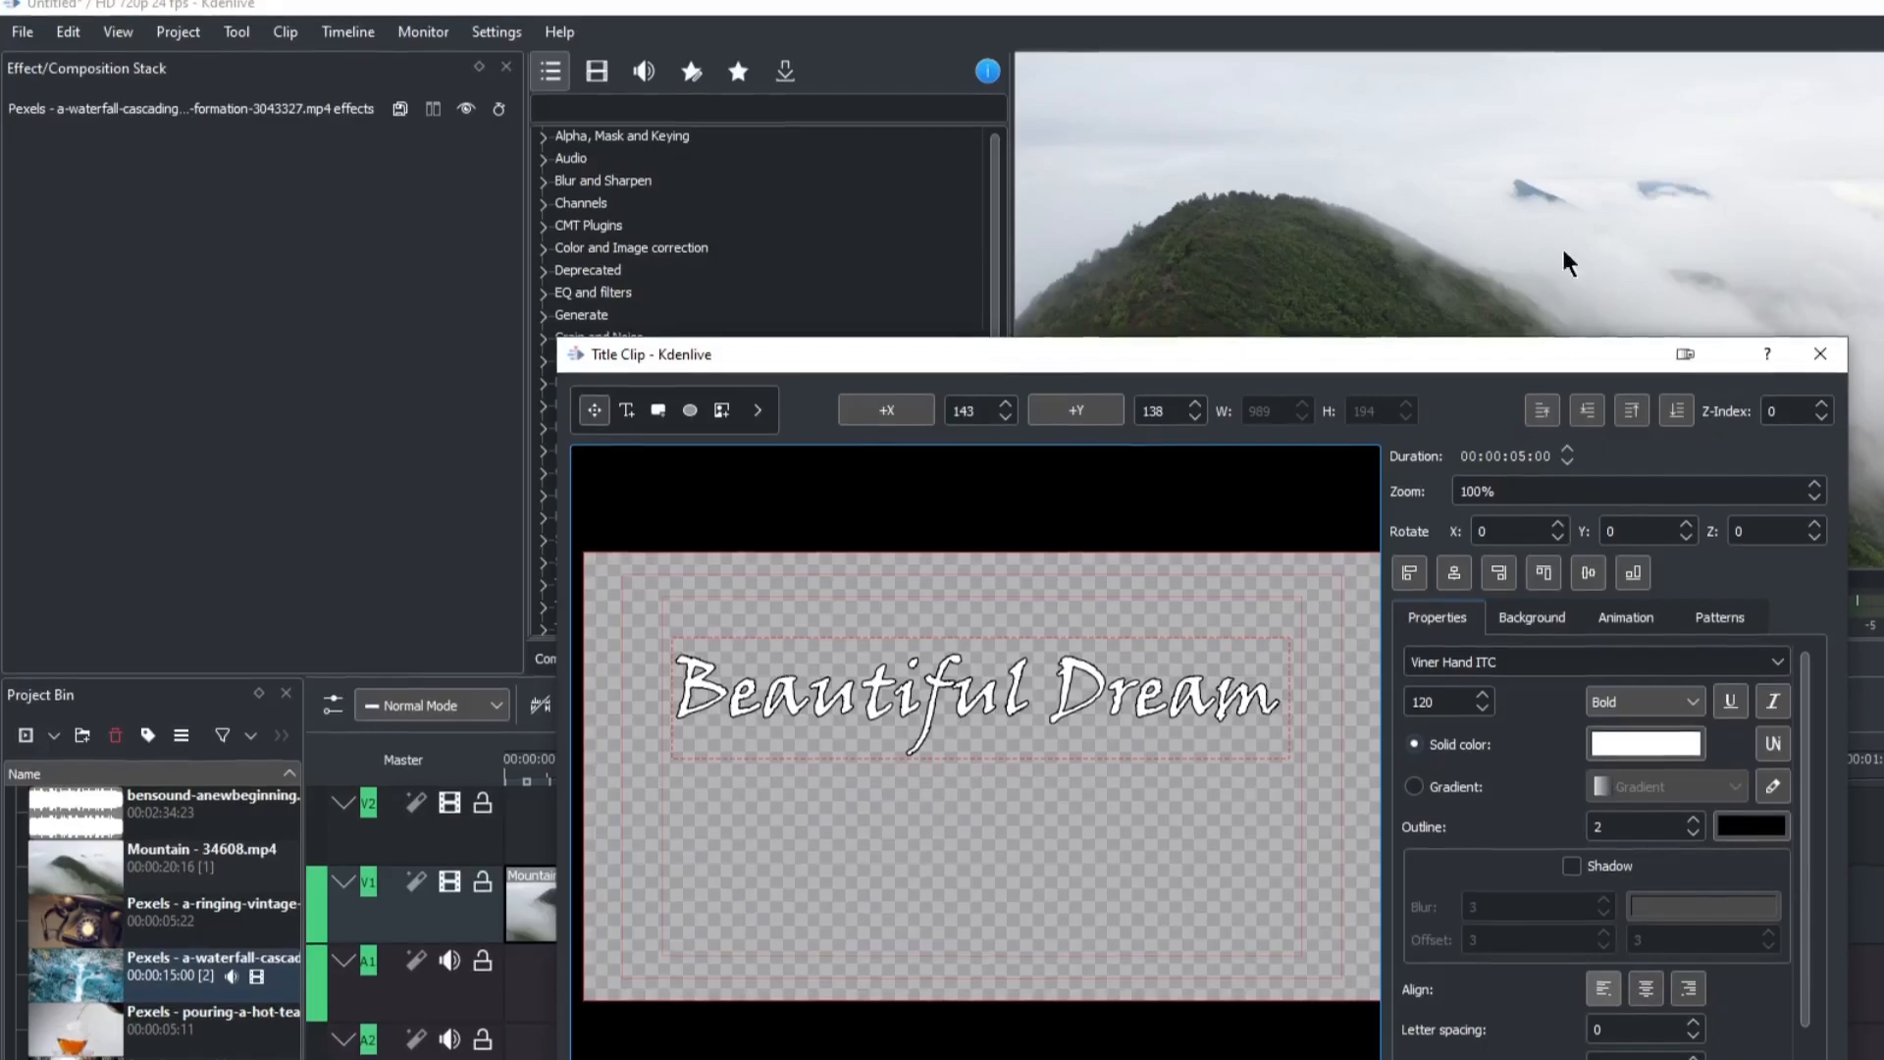
pyautogui.moveTo(1319, 359); pyautogui.dragTo(1325, 192)
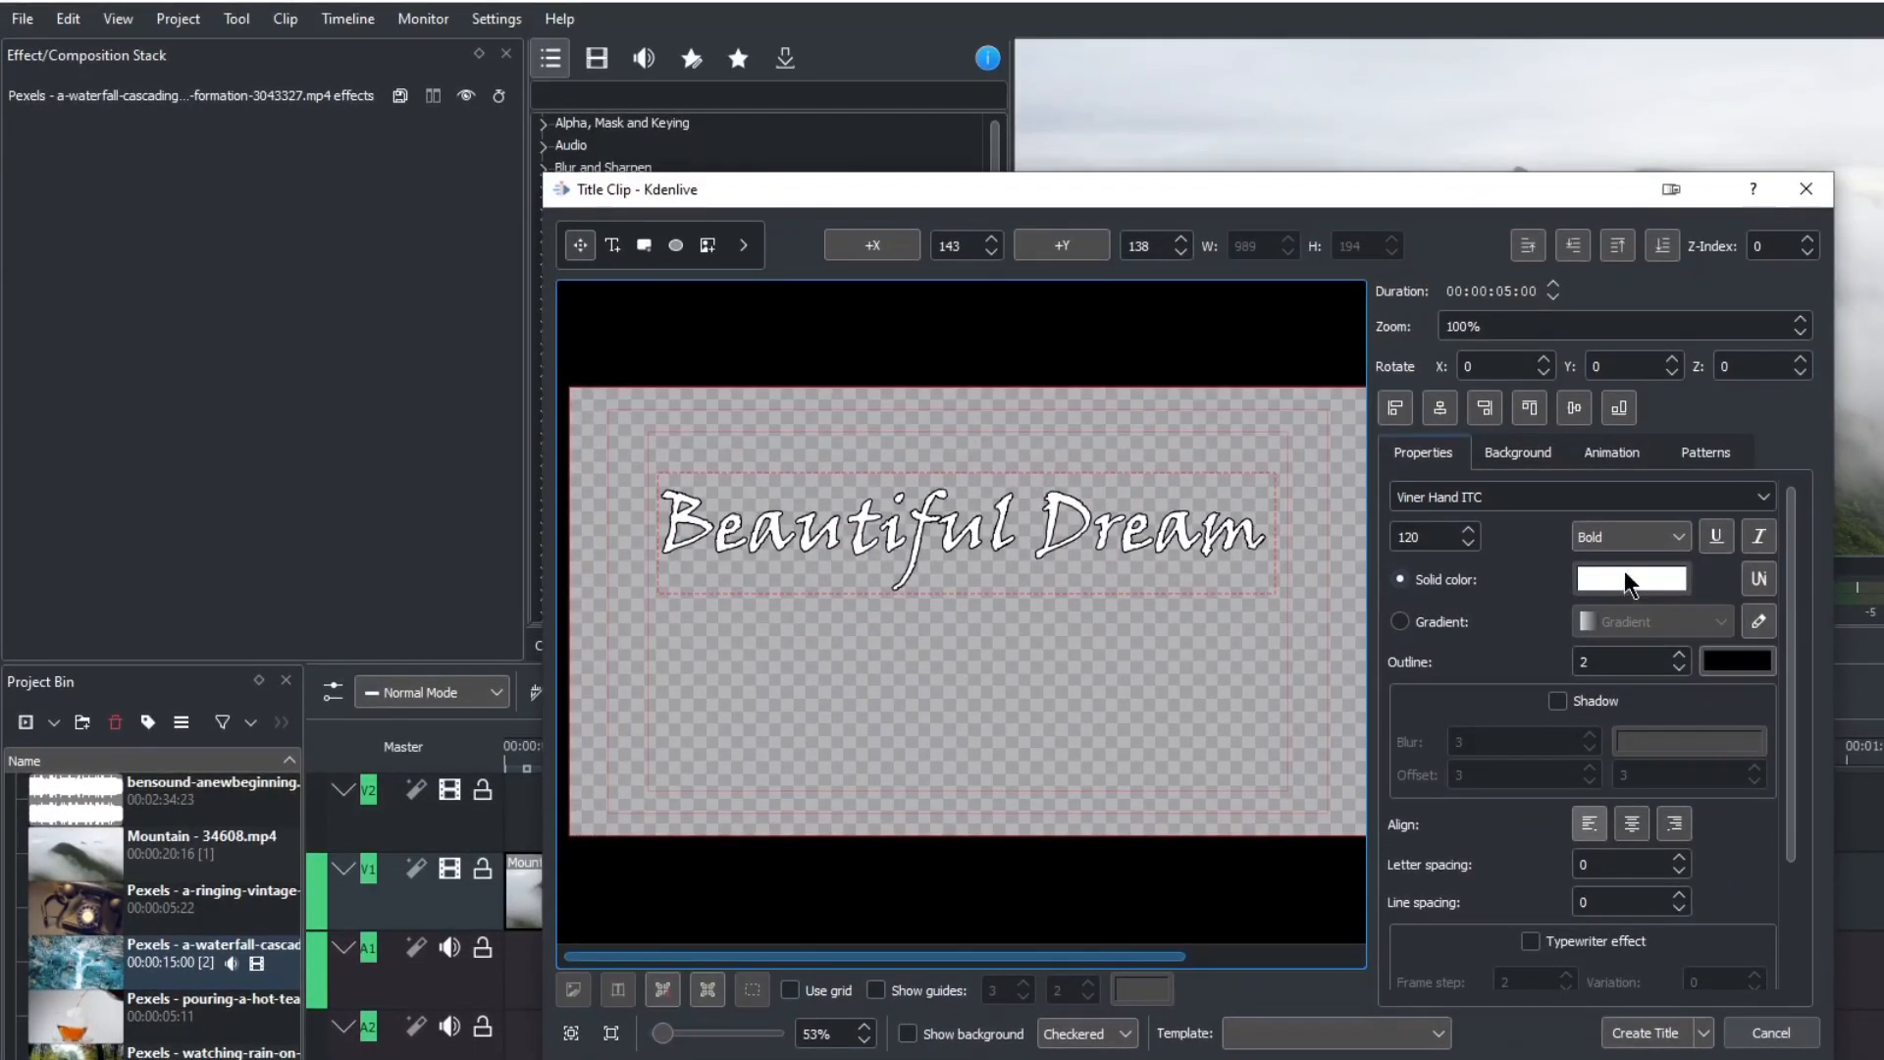
pyautogui.click(1626, 575)
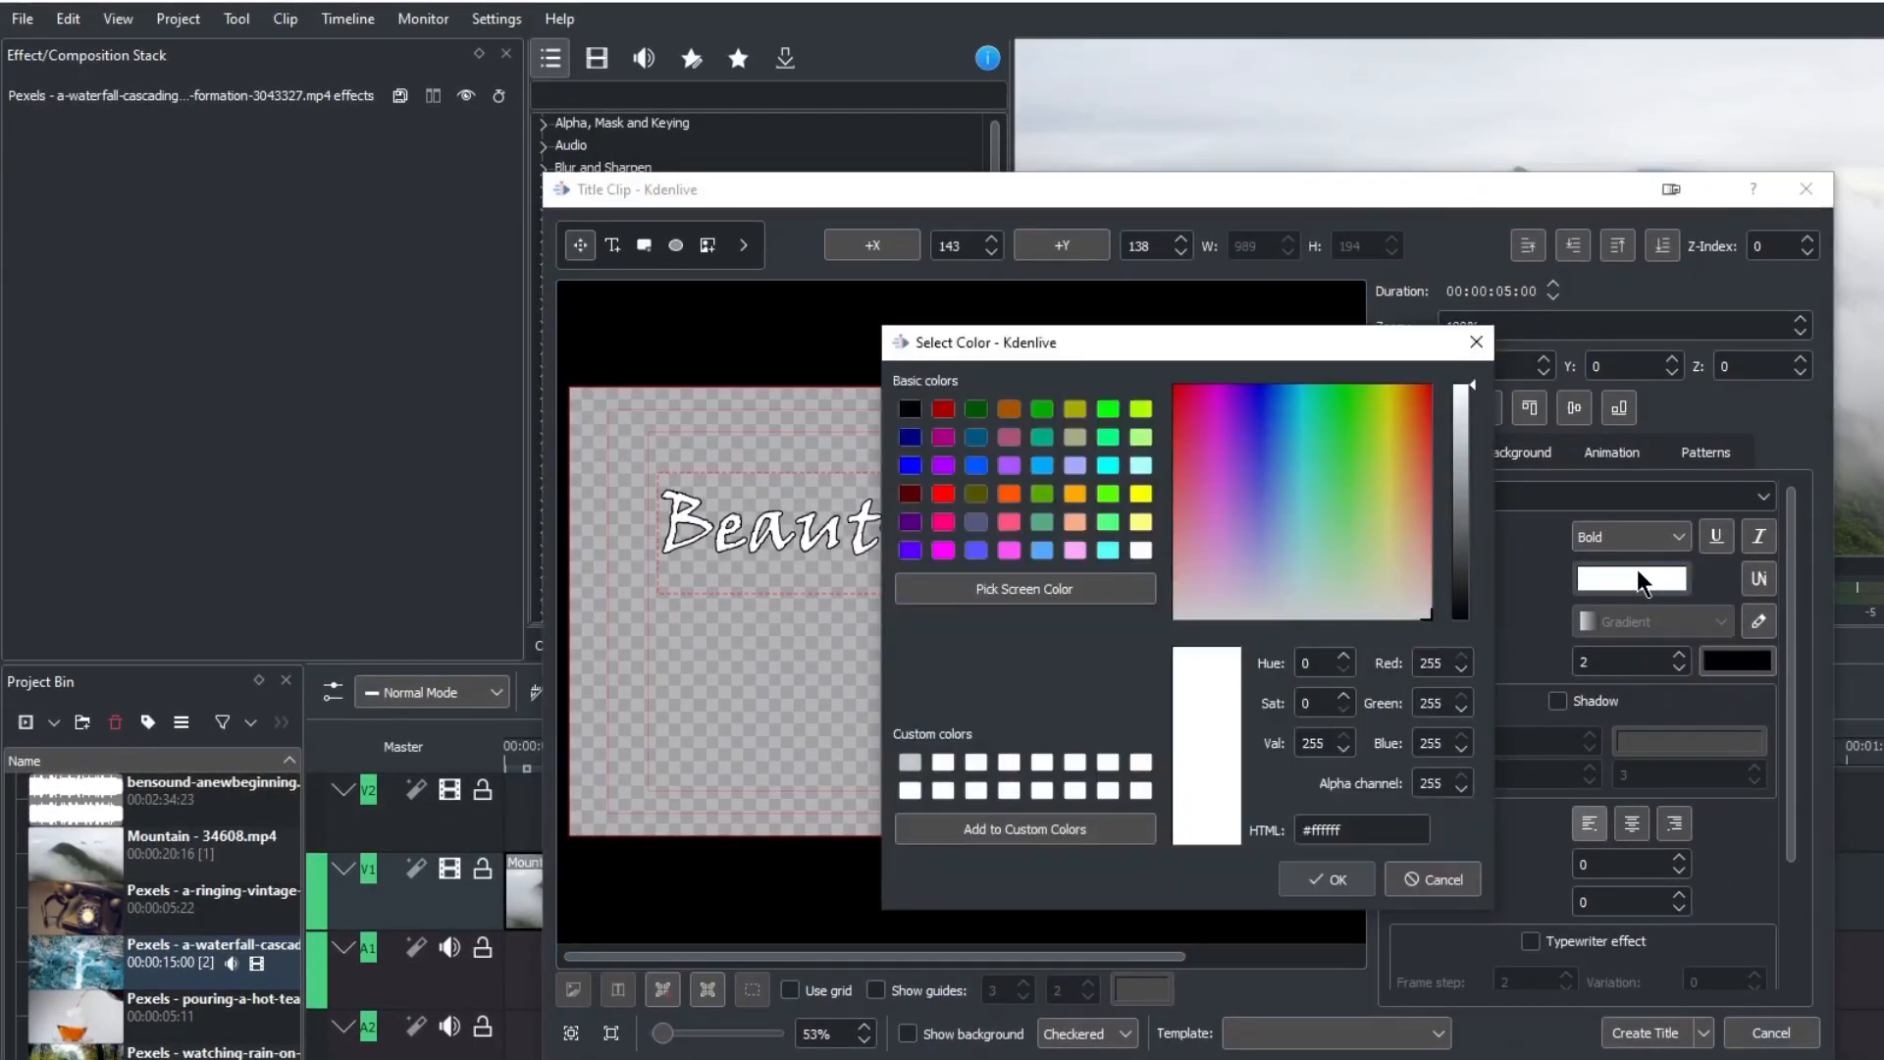
pyautogui.click(944, 464)
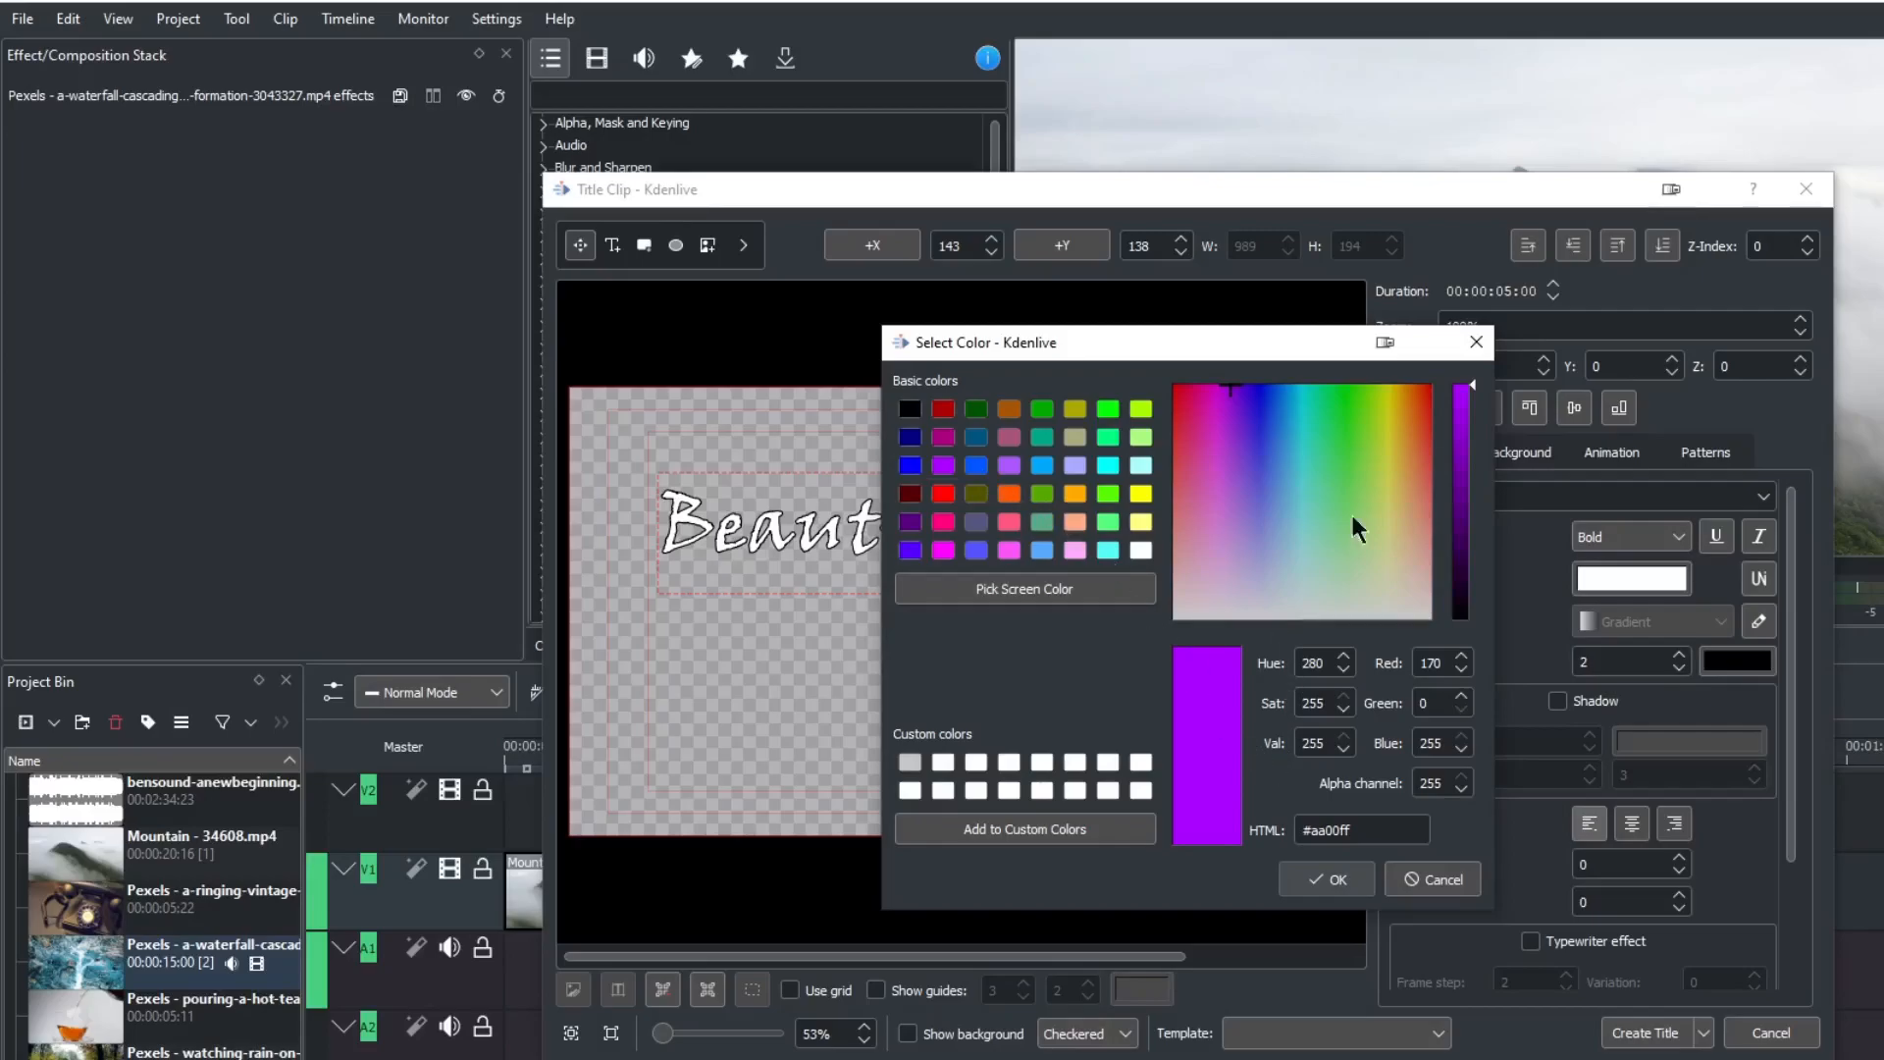
pyautogui.moveTo(1474, 398); pyautogui.dragTo(1474, 425)
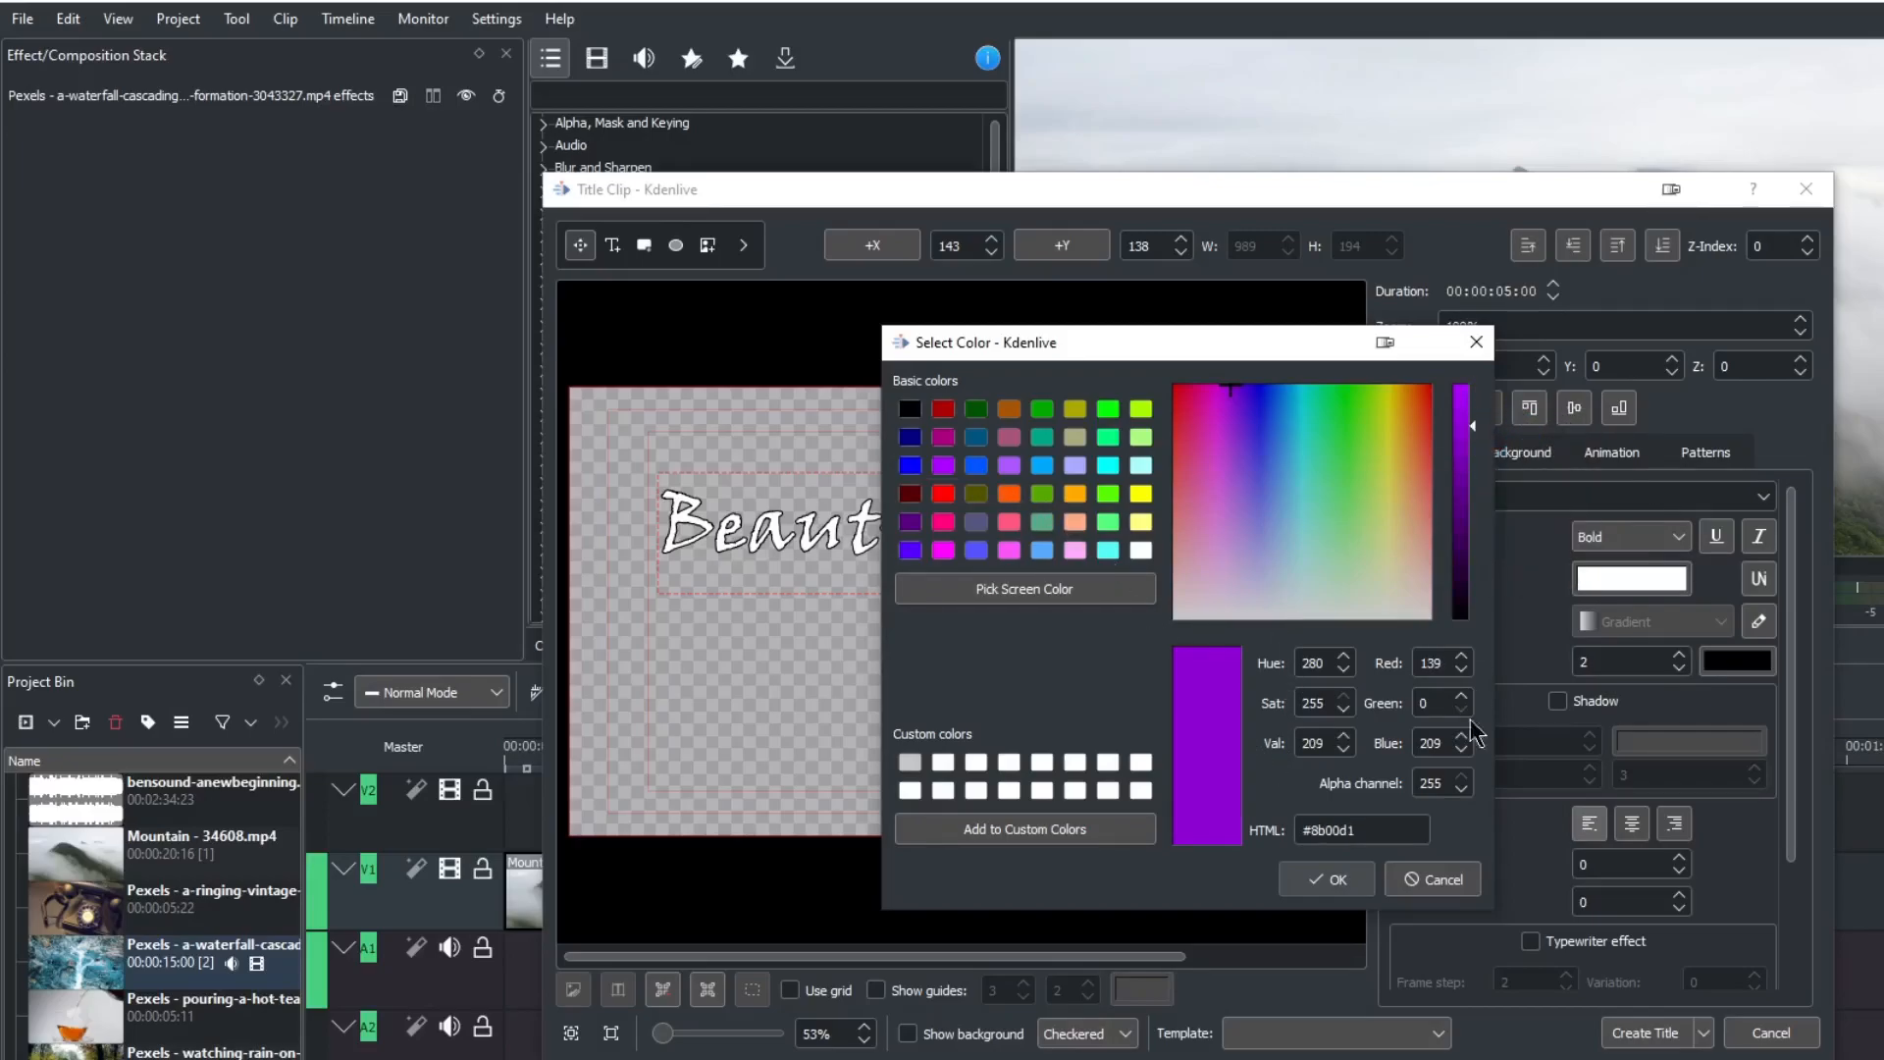
pyautogui.click(1327, 880)
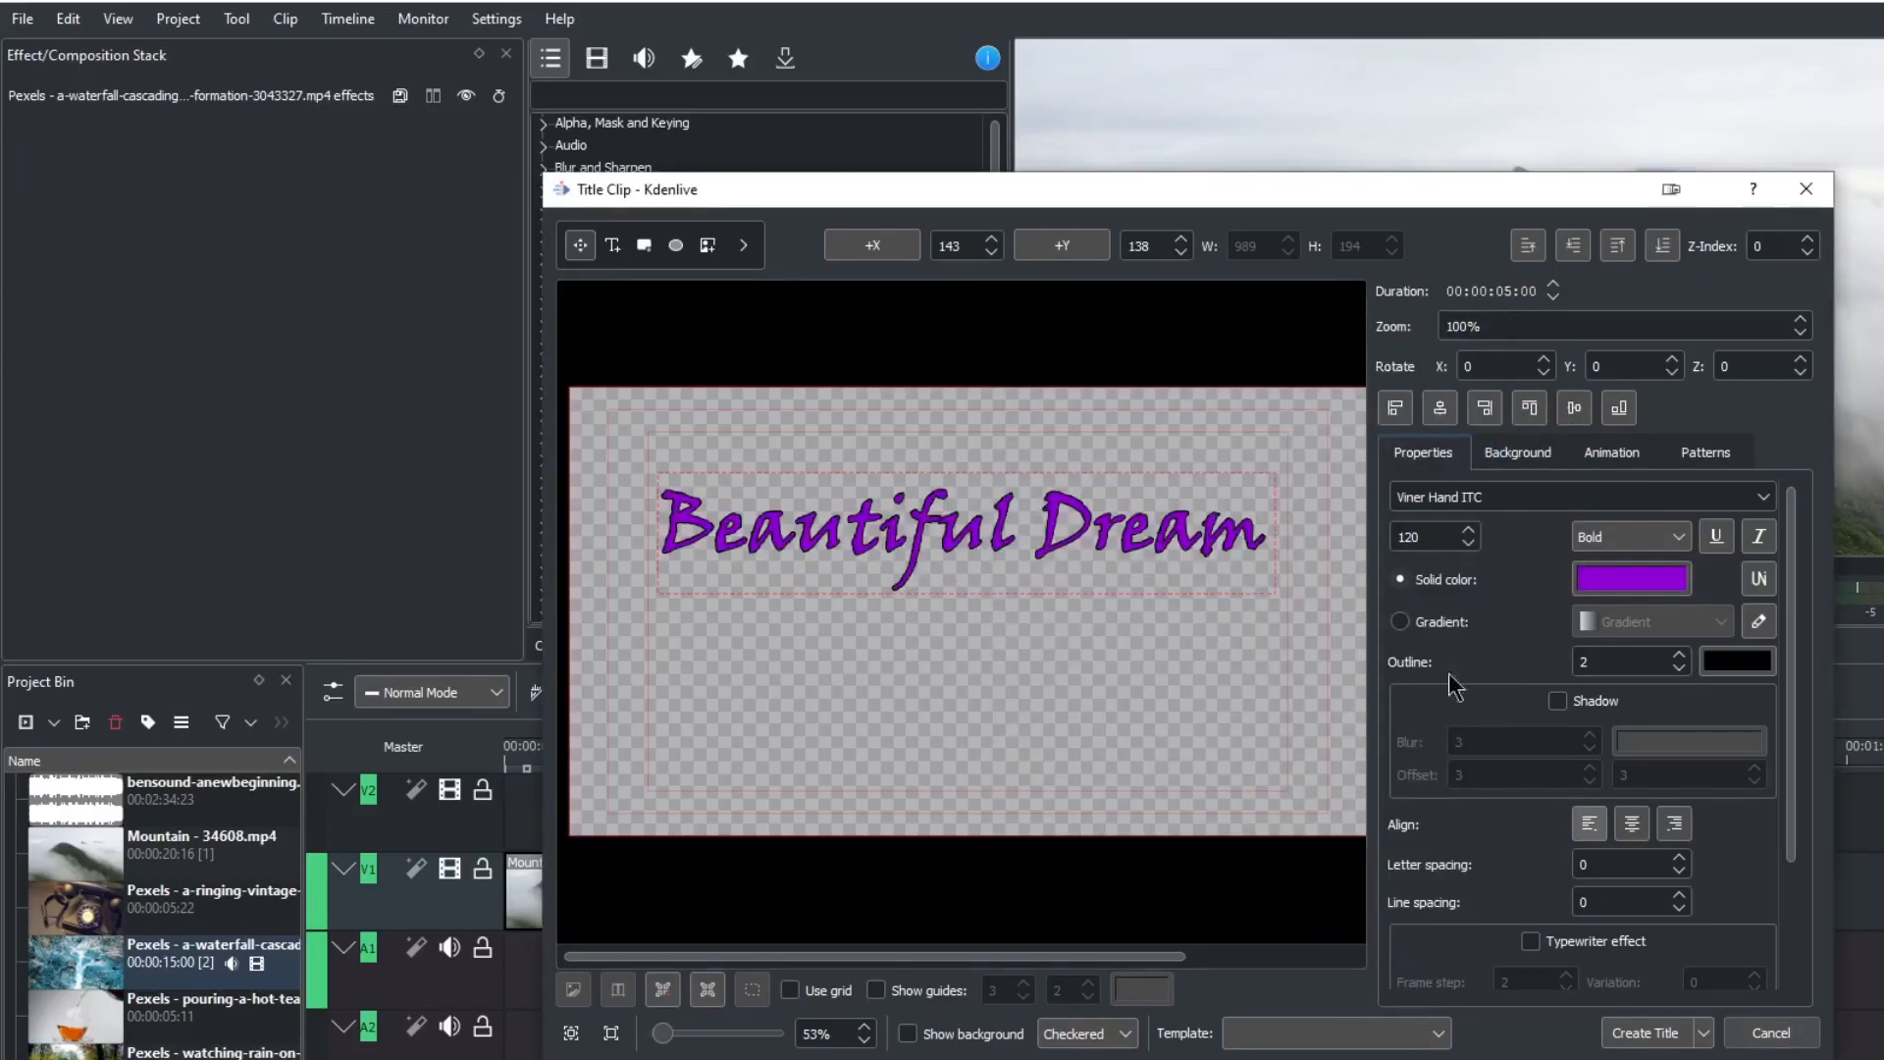
# Switch the title text's fill from a solid color to the Gradient preset.
pyautogui.click(1431, 629)
pyautogui.click(1721, 625)
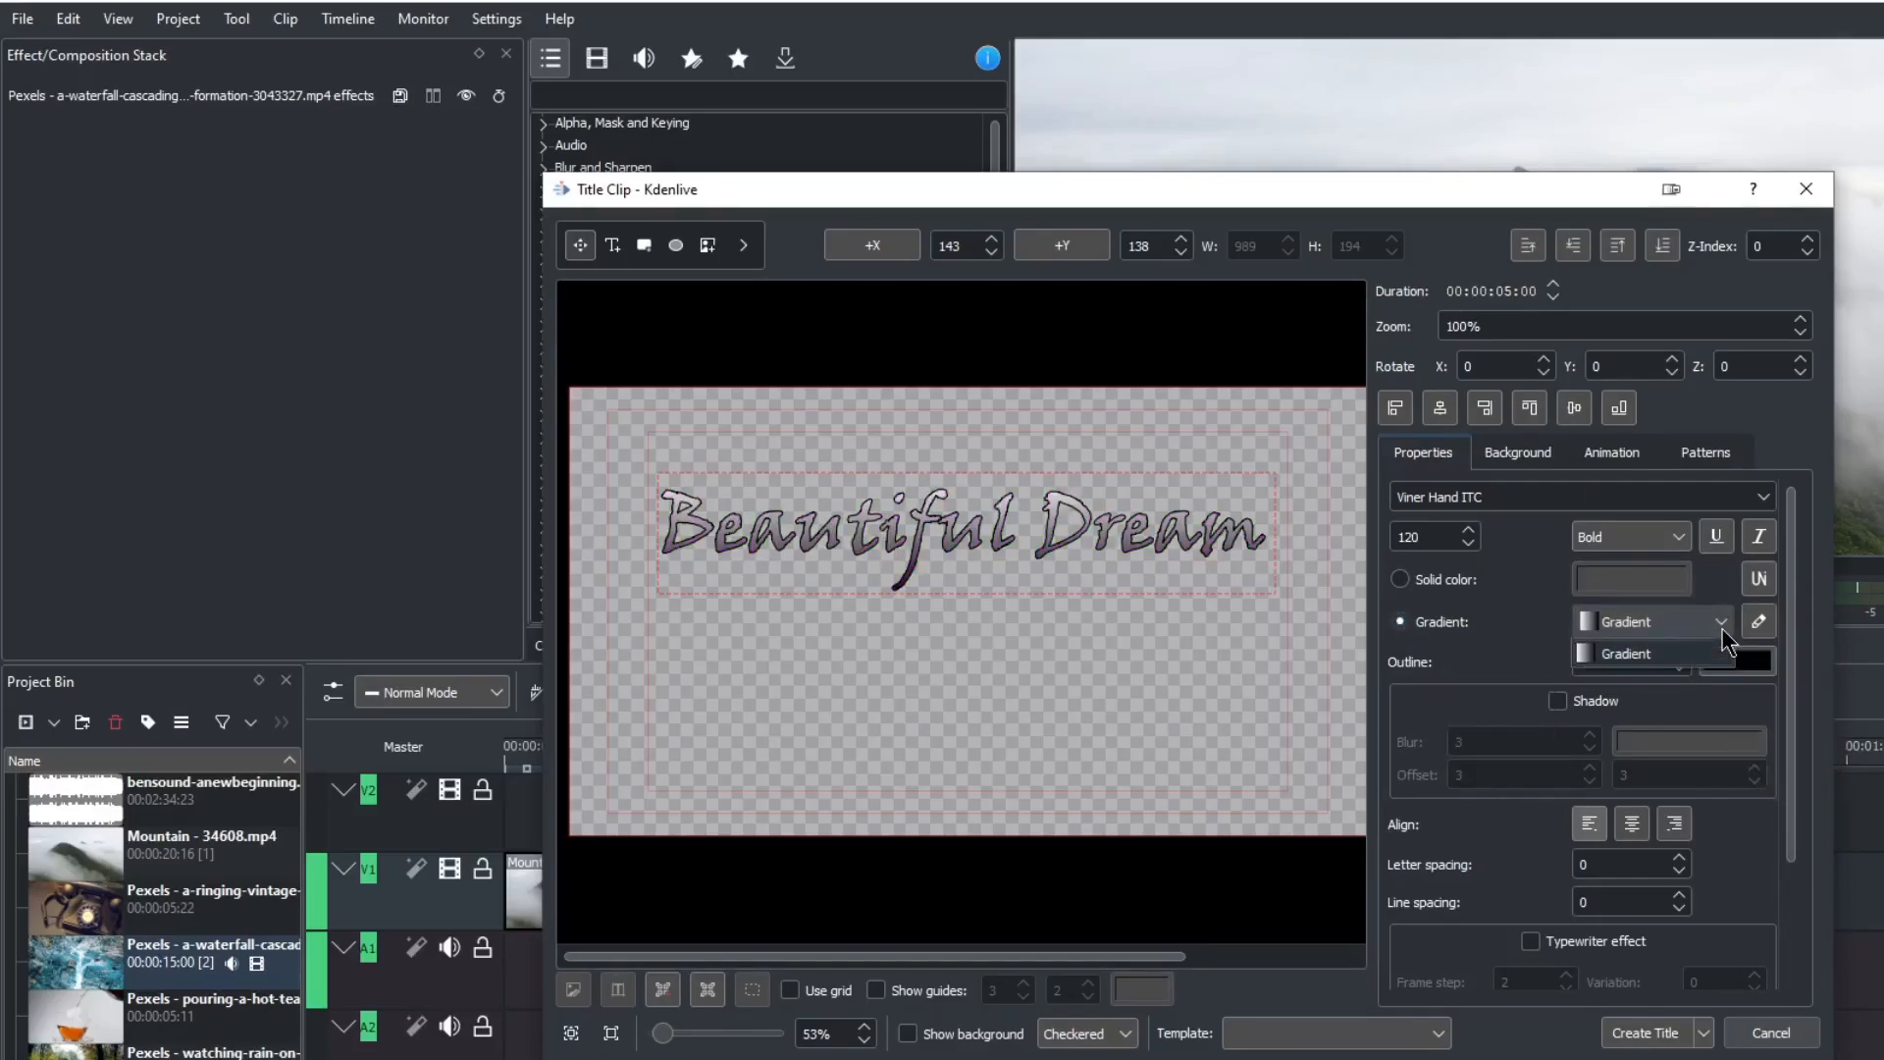
pyautogui.click(1677, 654)
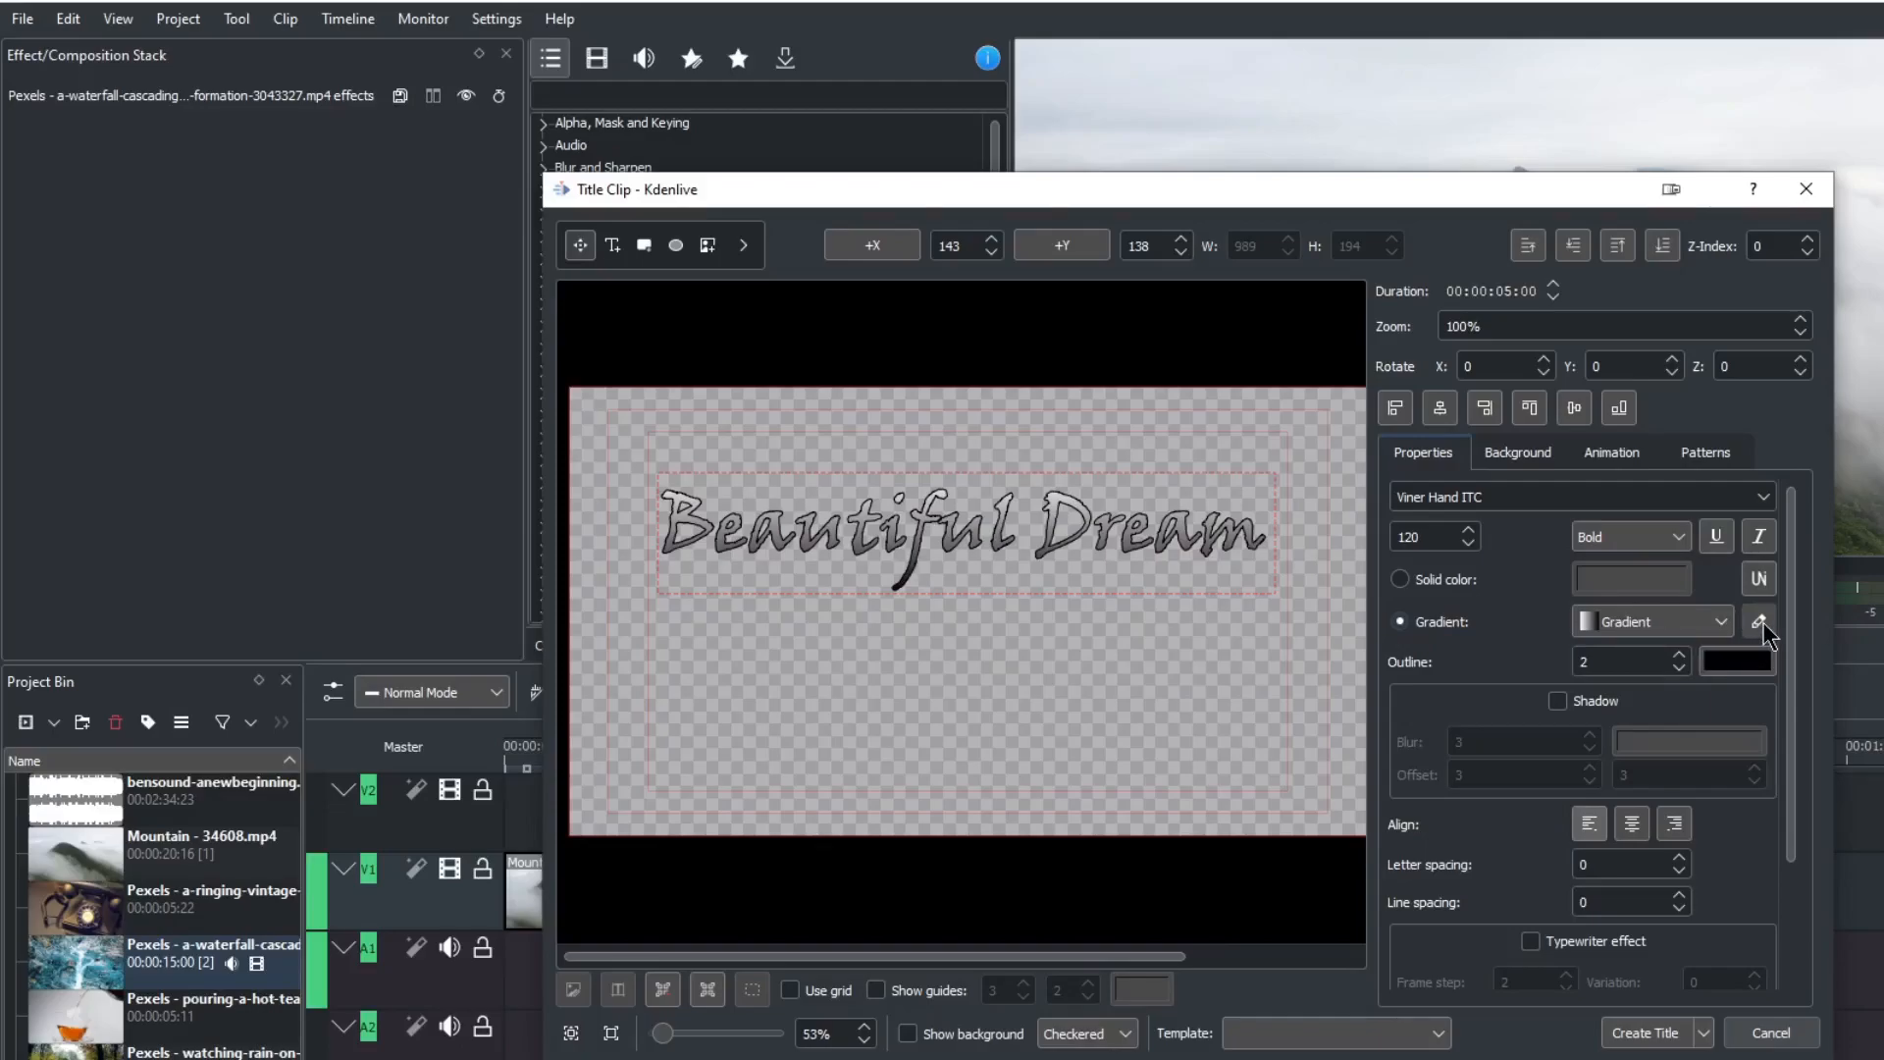
# Edit the text gradient to run from purple #aa00ff to blue #0055ff and adjust its angle to a diagonal.
pyautogui.click(1760, 624)
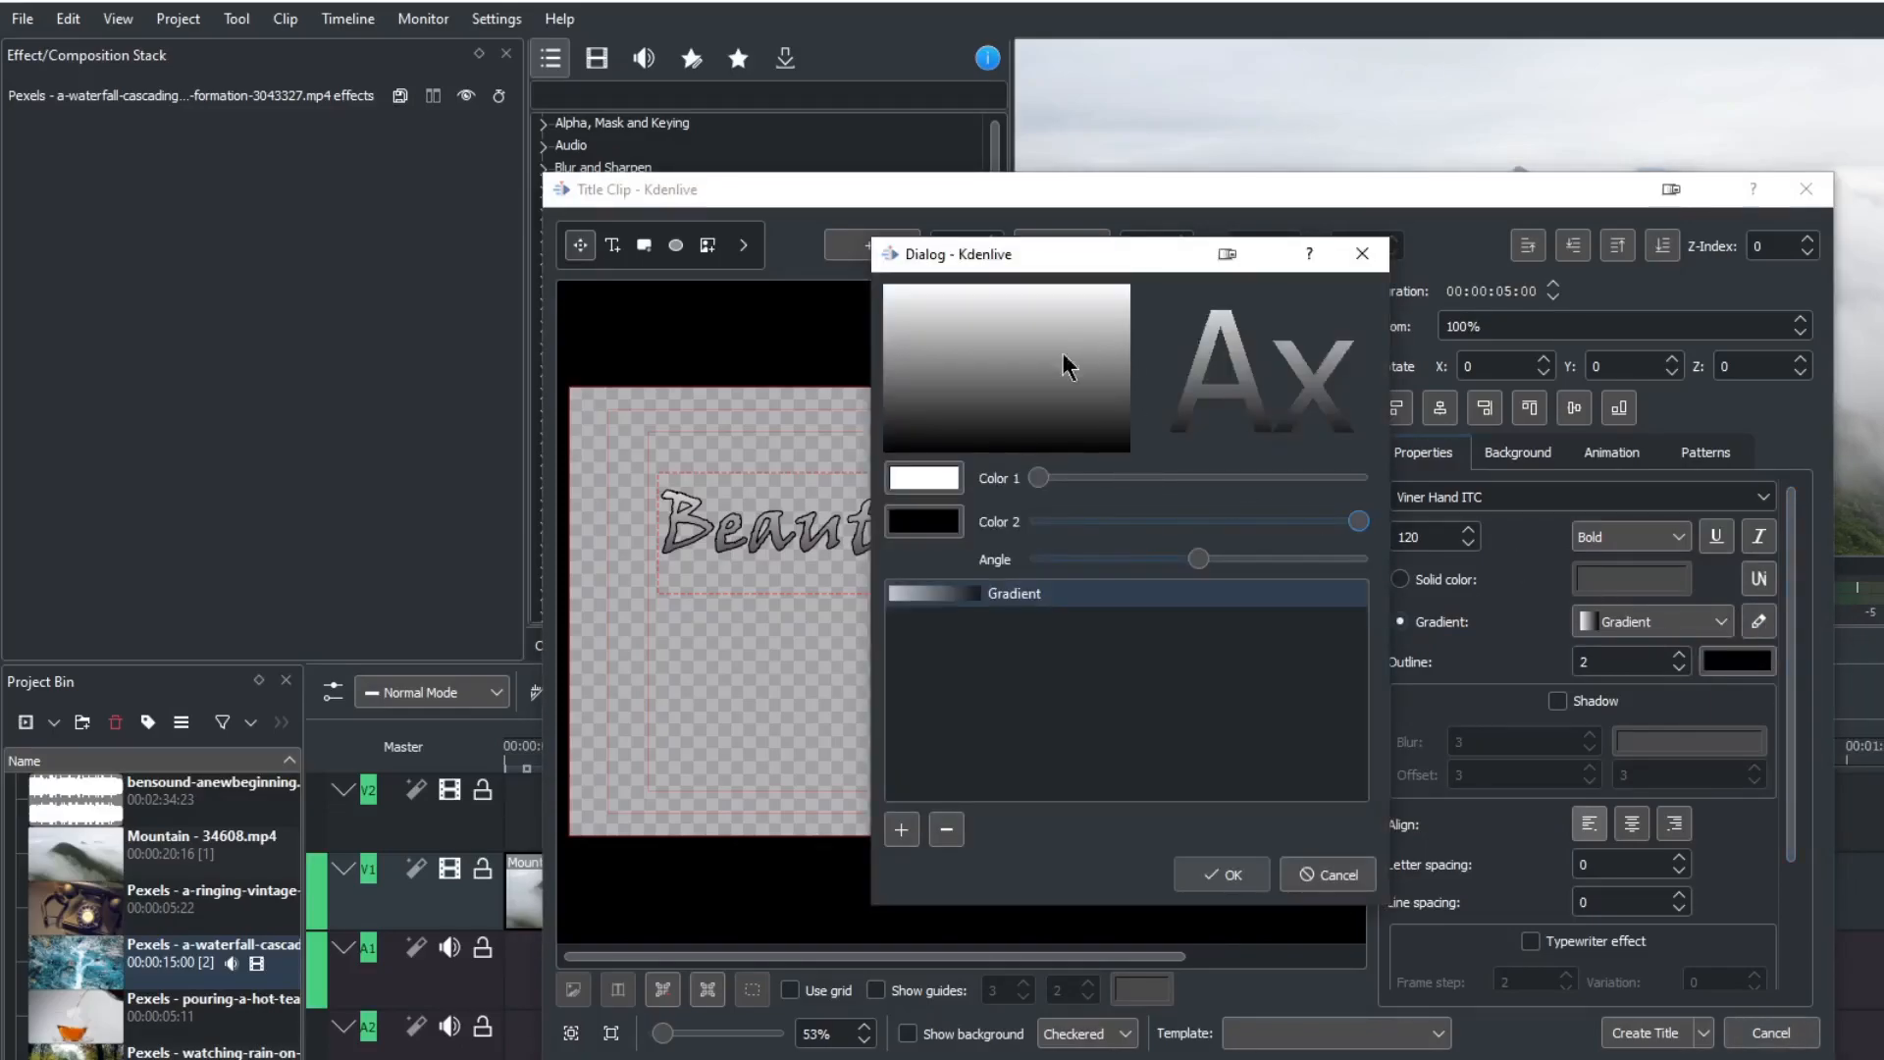
pyautogui.click(925, 480)
pyautogui.click(887, 420)
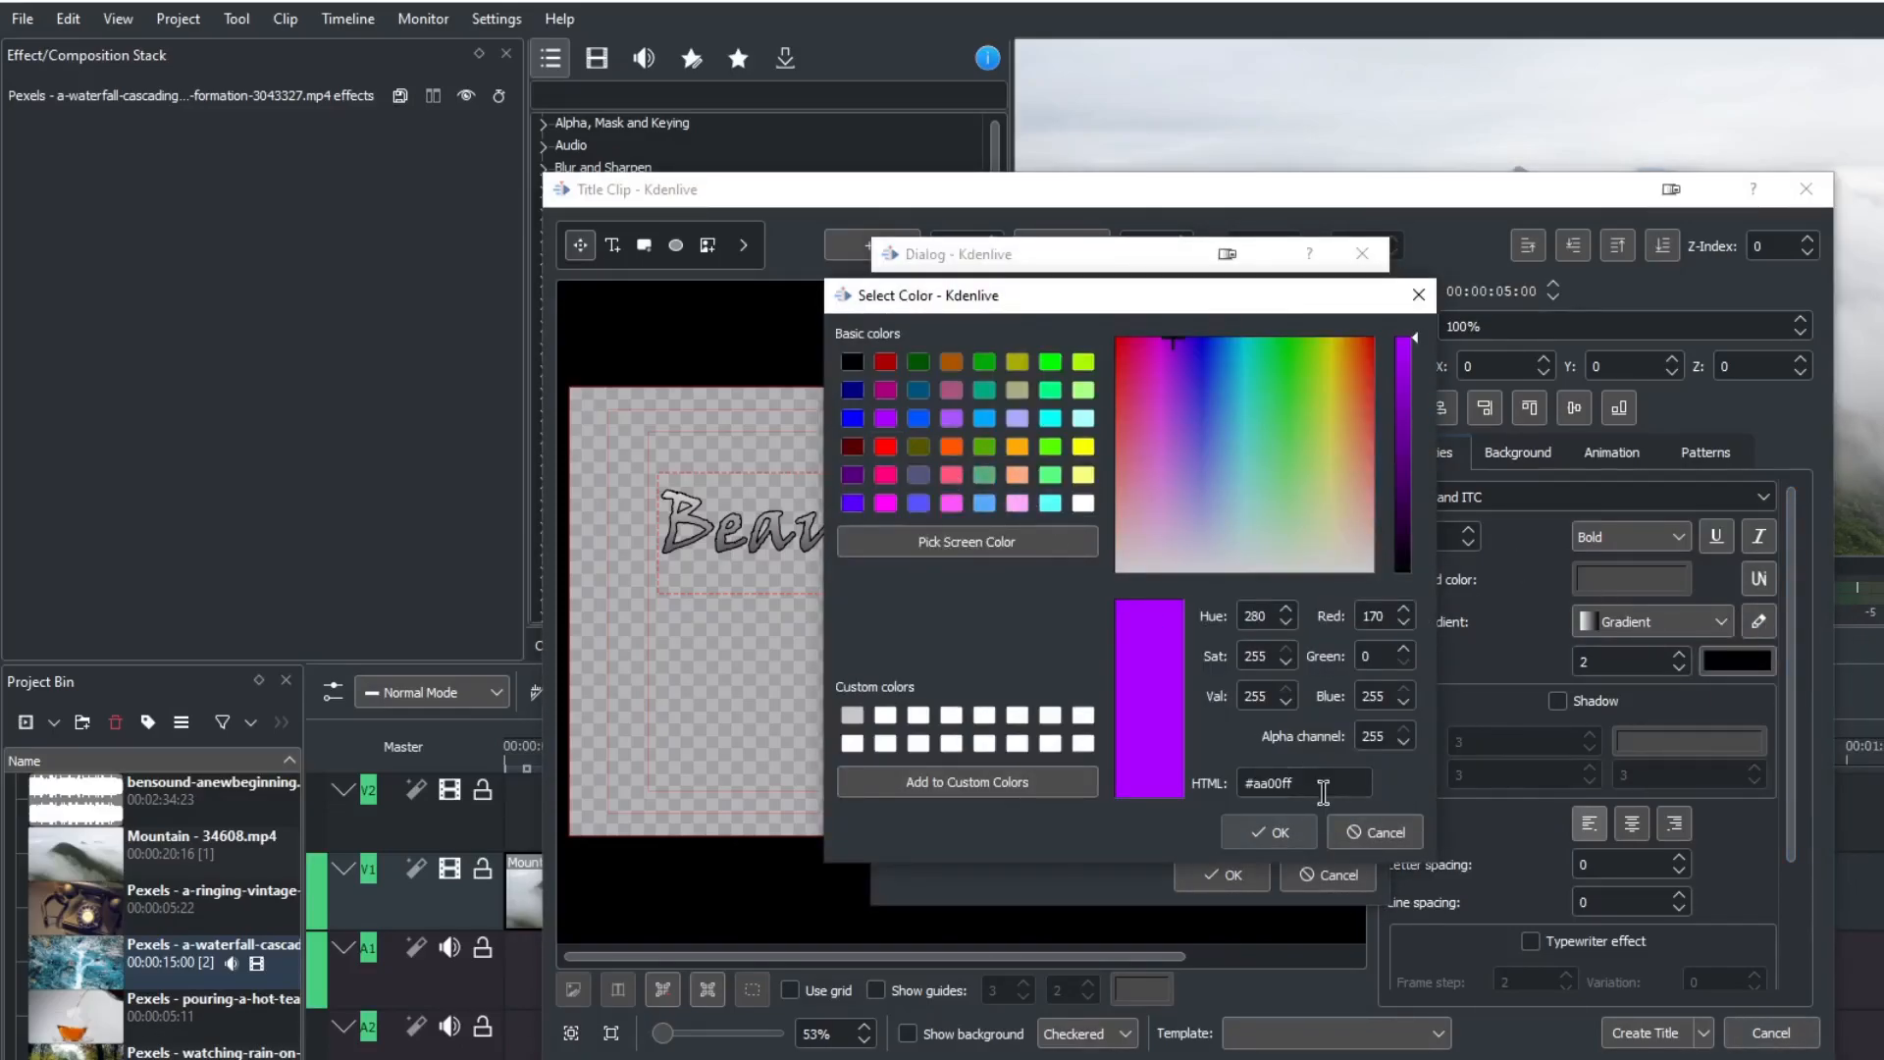
pyautogui.click(1273, 833)
pyautogui.click(937, 526)
pyautogui.click(919, 420)
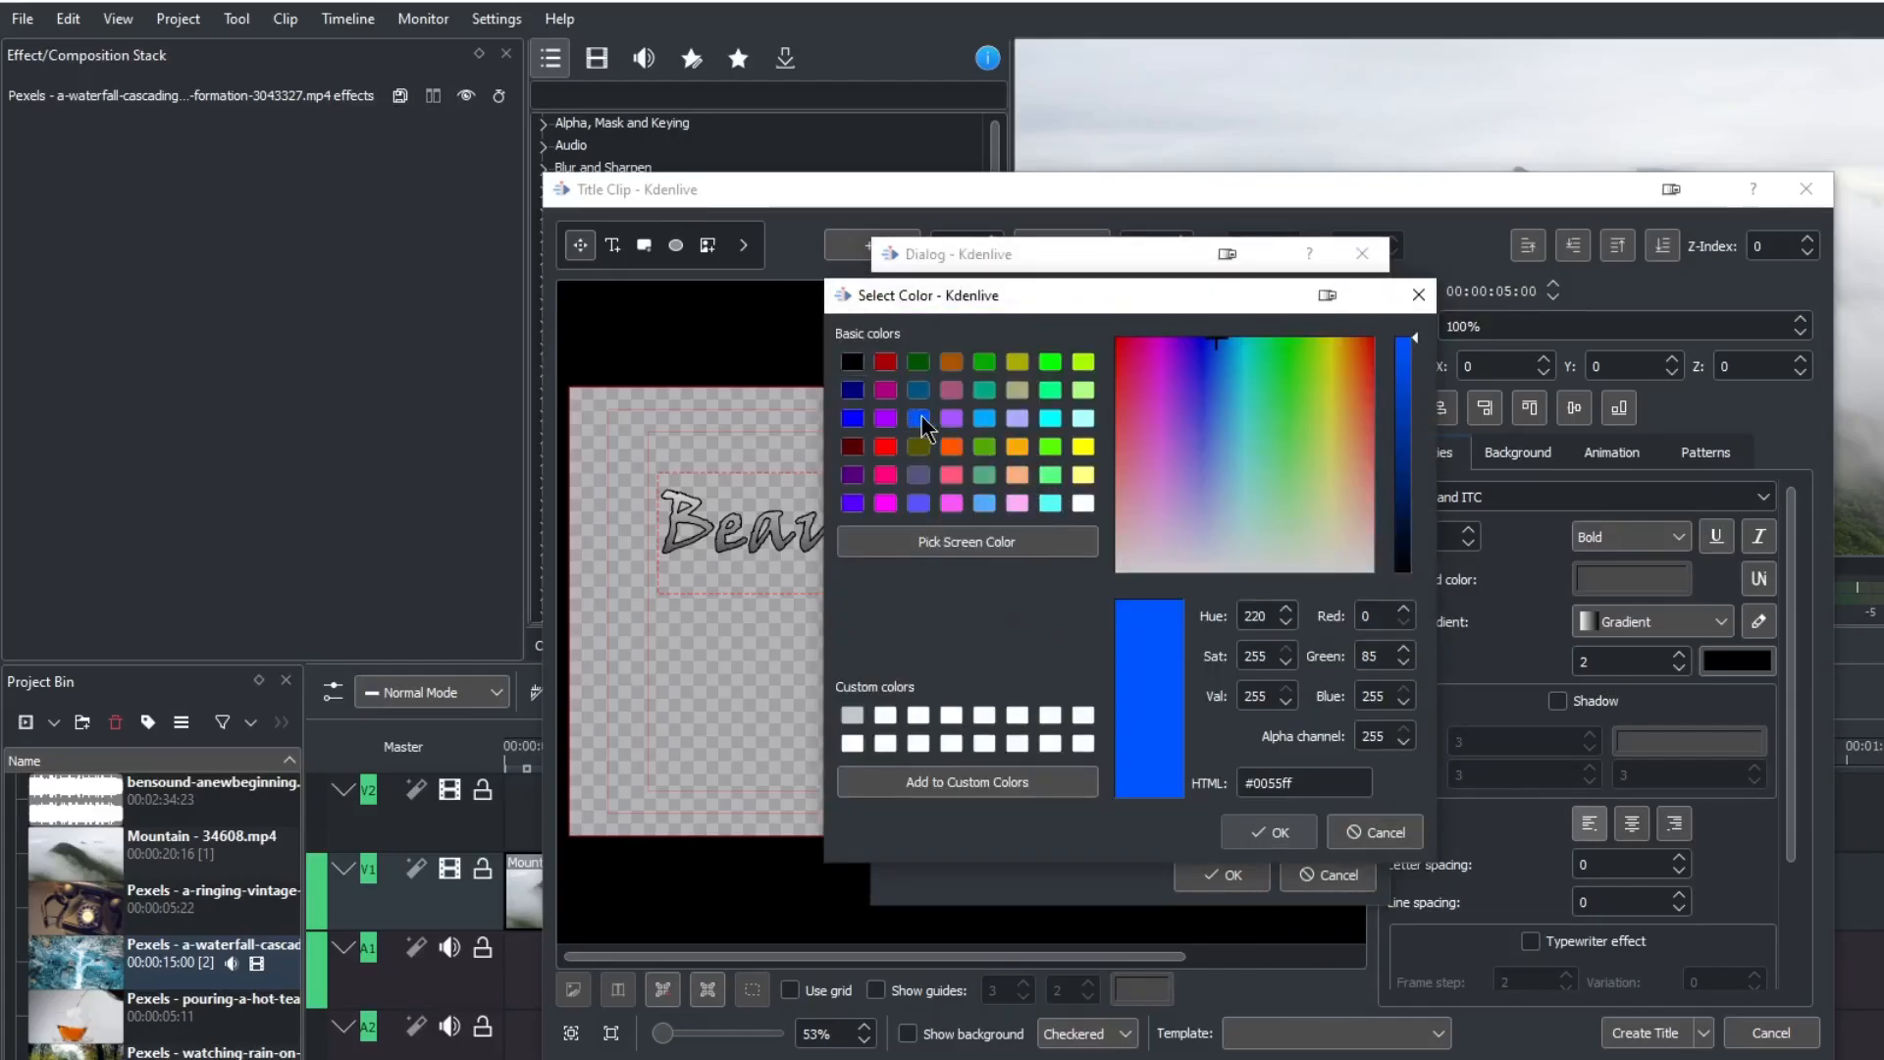
pyautogui.click(1271, 833)
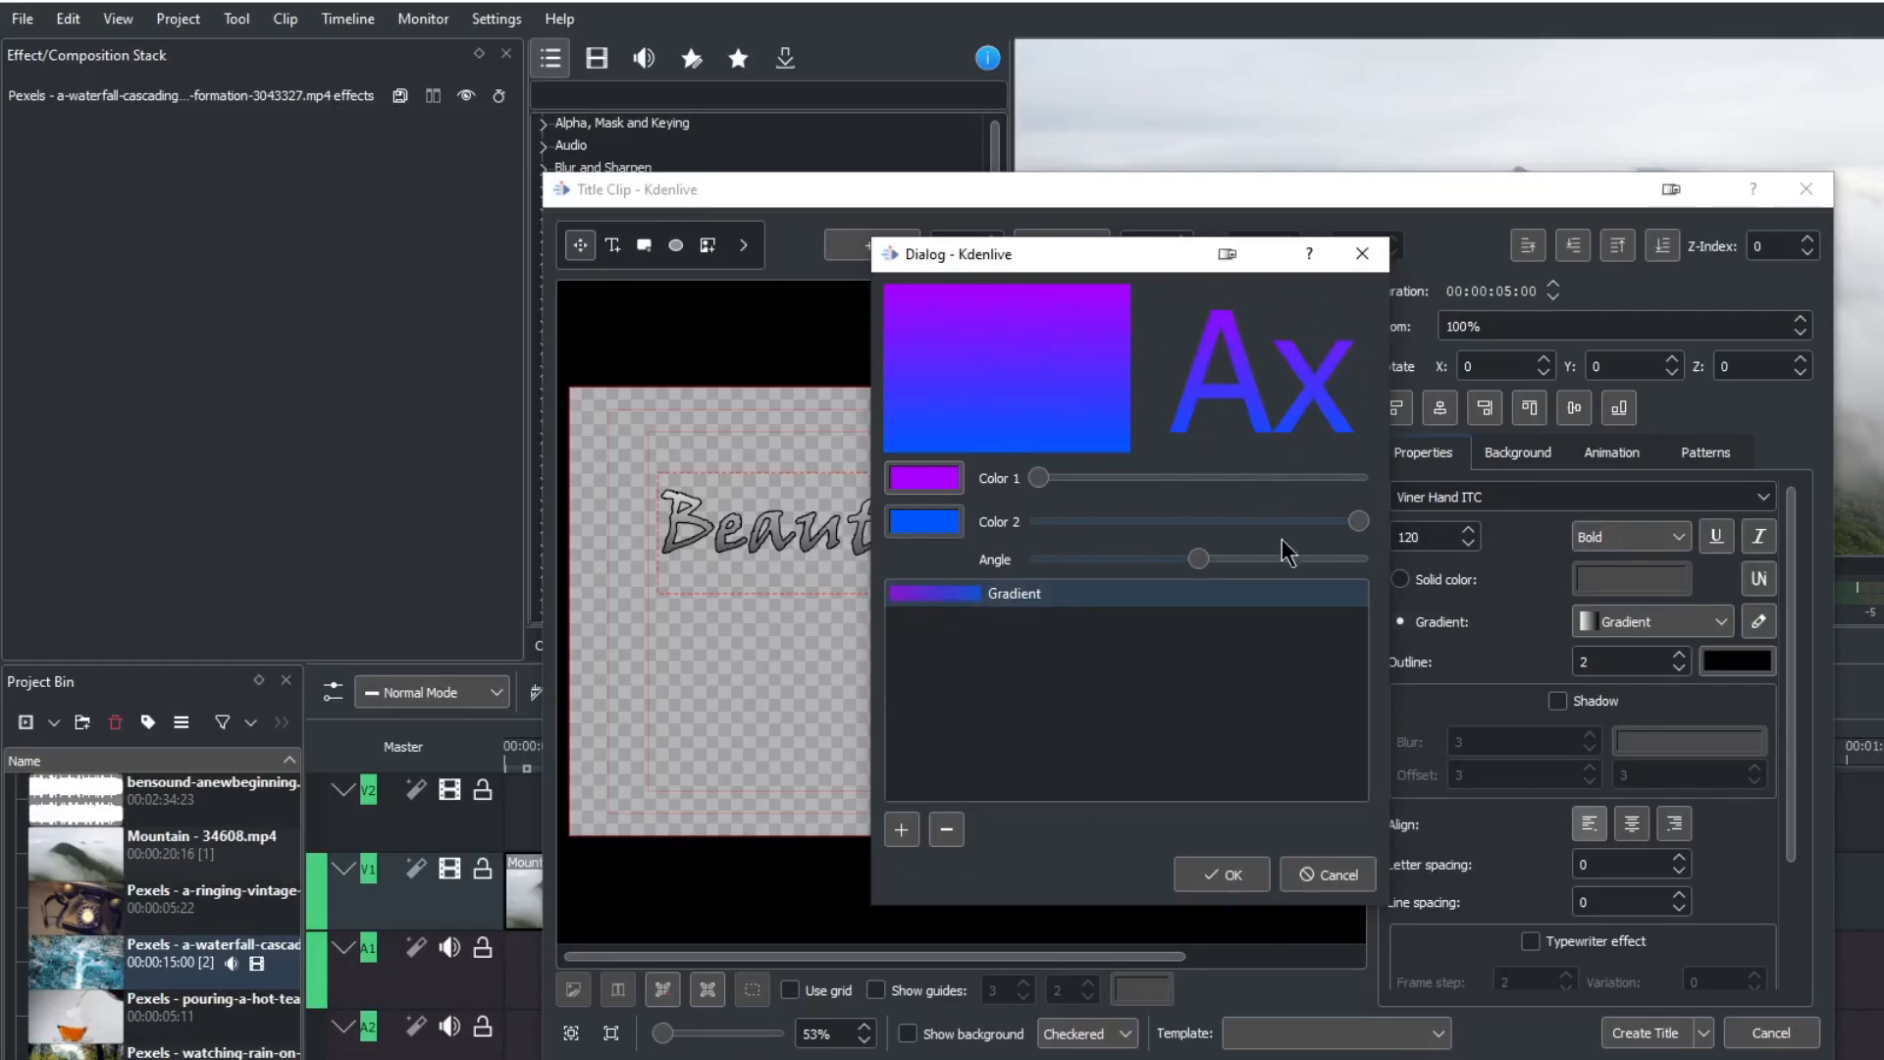
pyautogui.moveTo(1217, 556)
pyautogui.mouseDown()
pyautogui.moveTo(1111, 559)
pyautogui.moveTo(1195, 559)
pyautogui.mouseUp()
pyautogui.click(1222, 874)
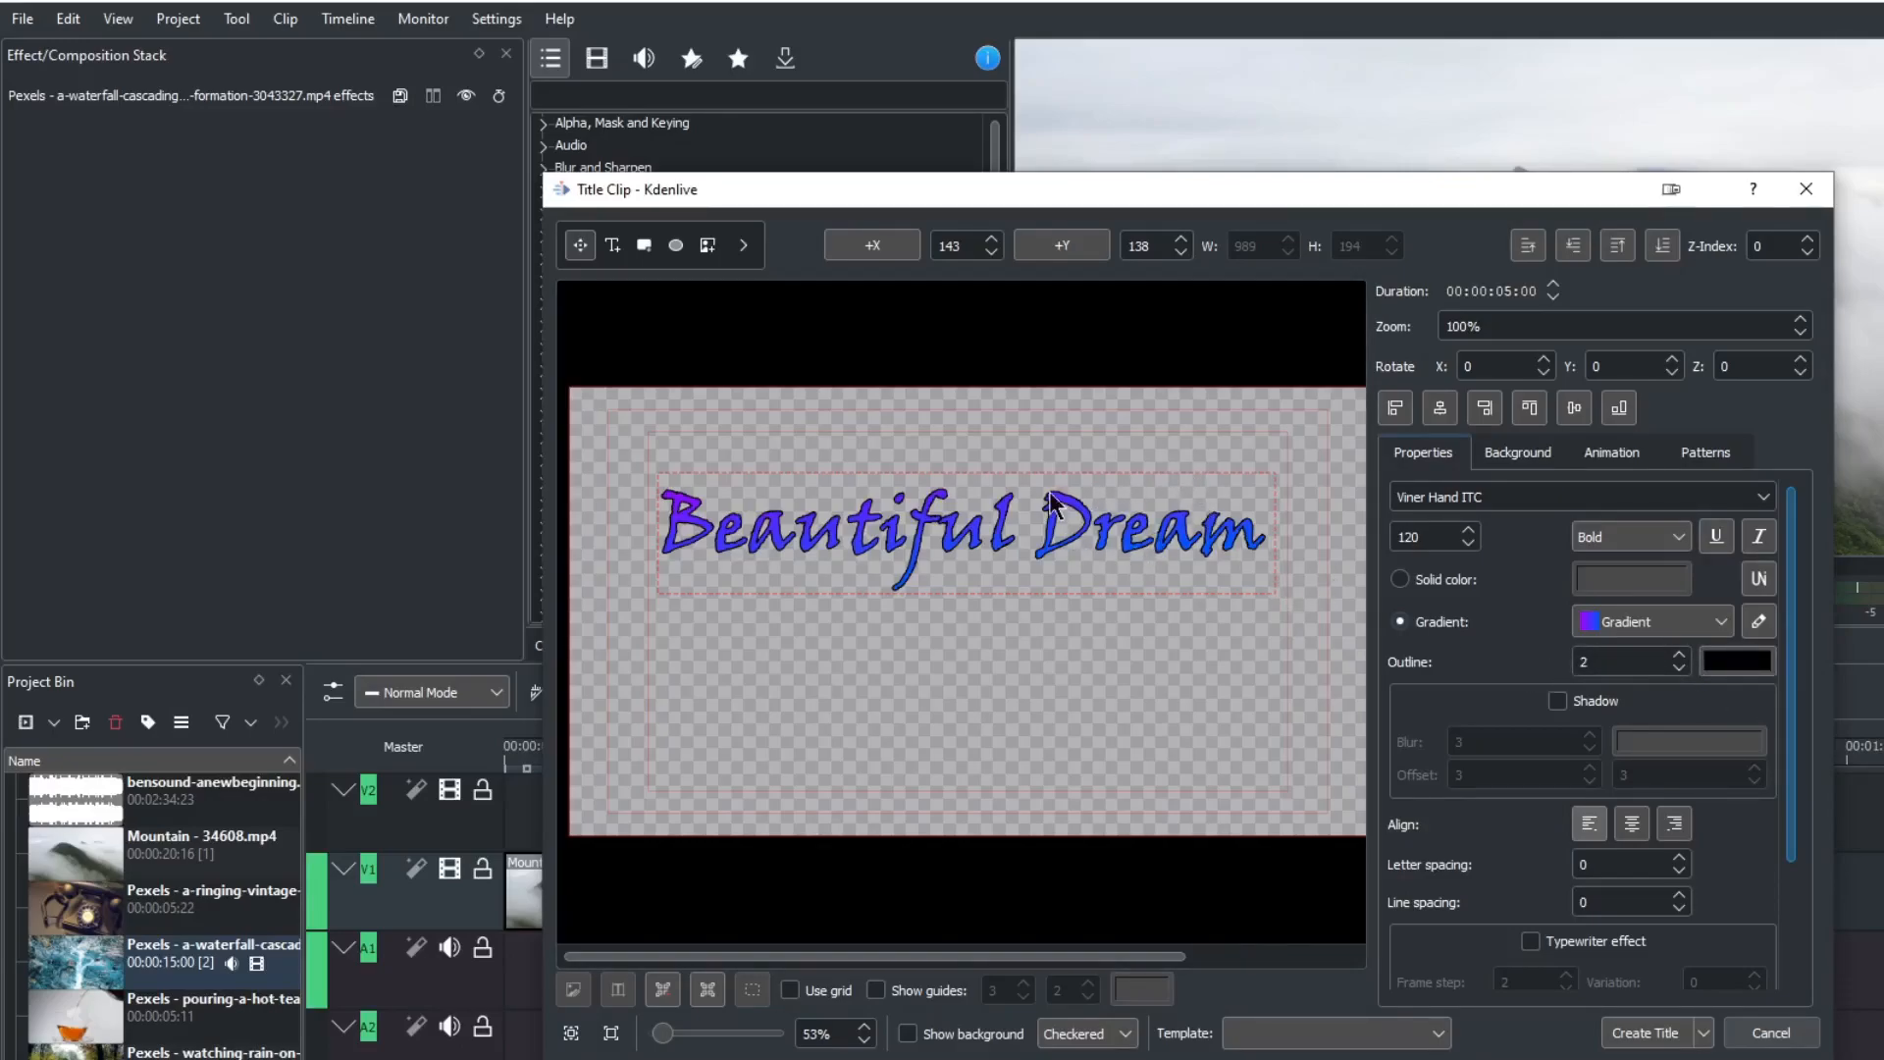
# Increase the title text's outline width to 5, inspecting the lettering up close.
pyautogui.press('ctrl')
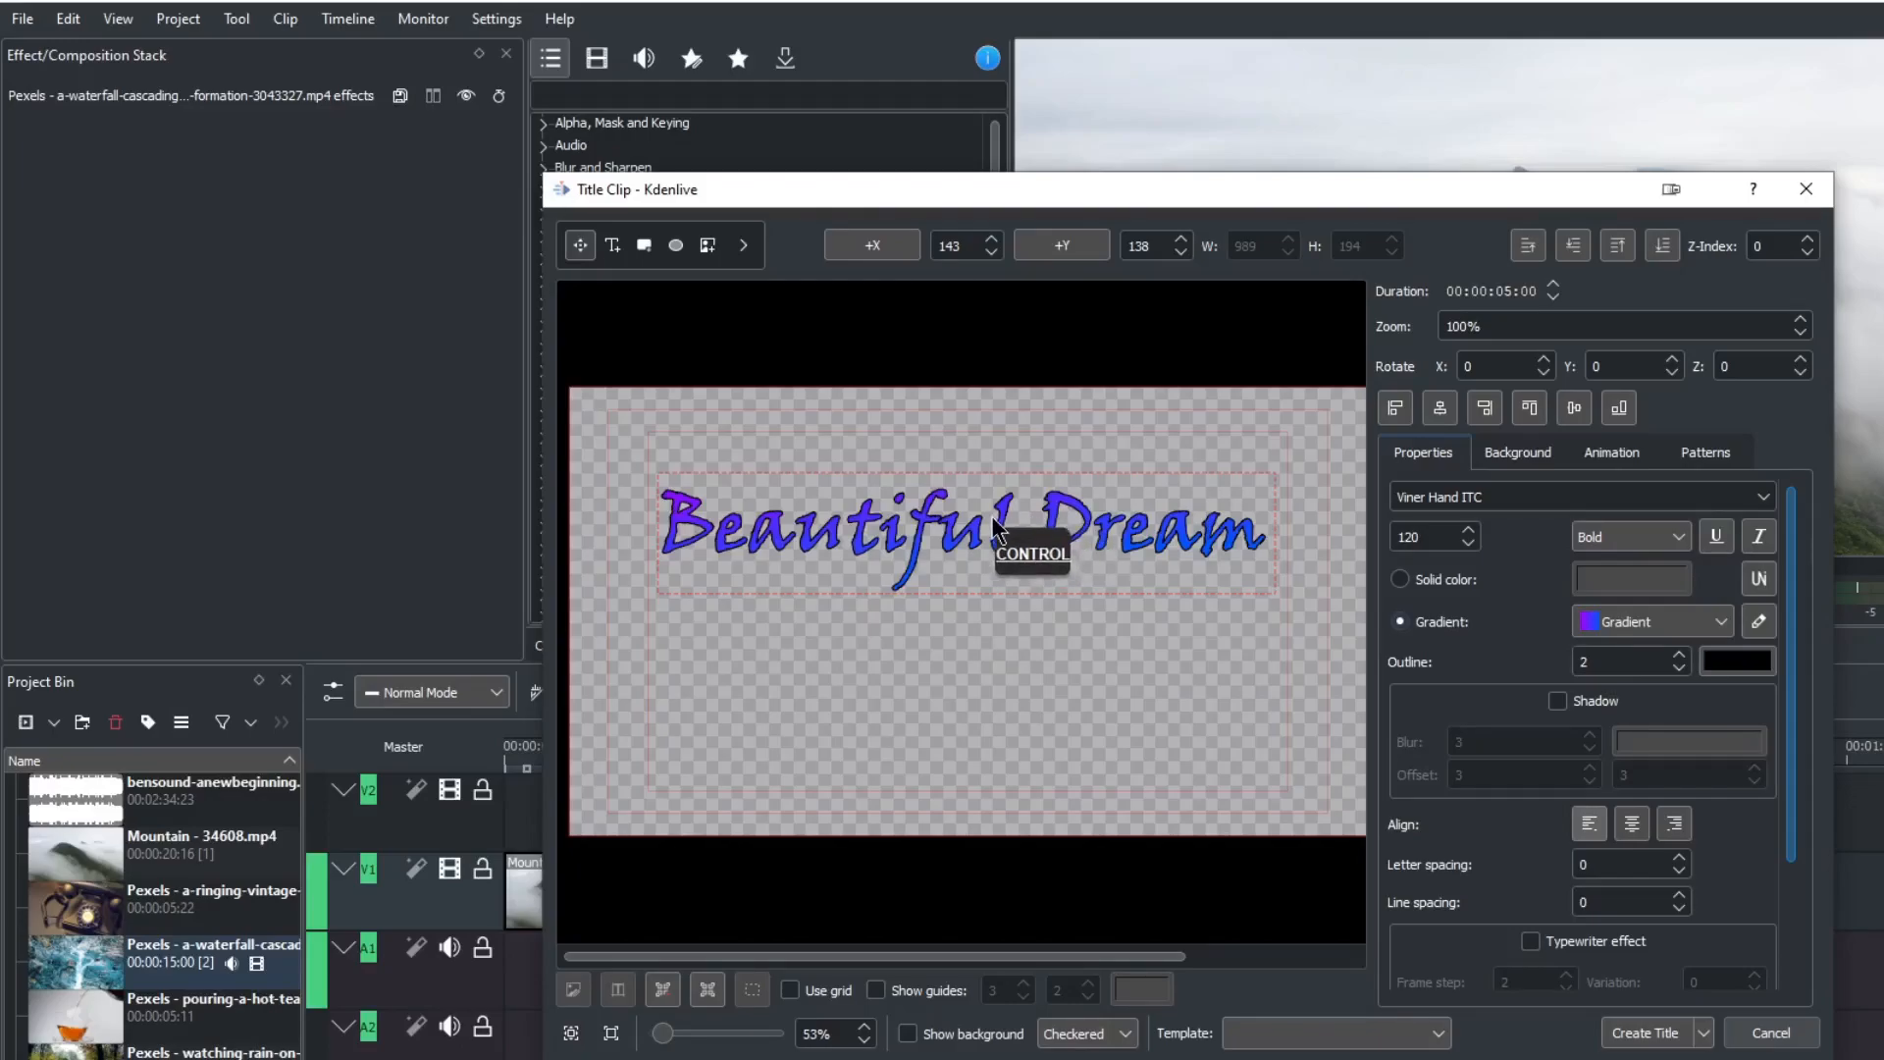
pyautogui.scroll(3, 998, 535)
pyautogui.scroll(5, 992, 520)
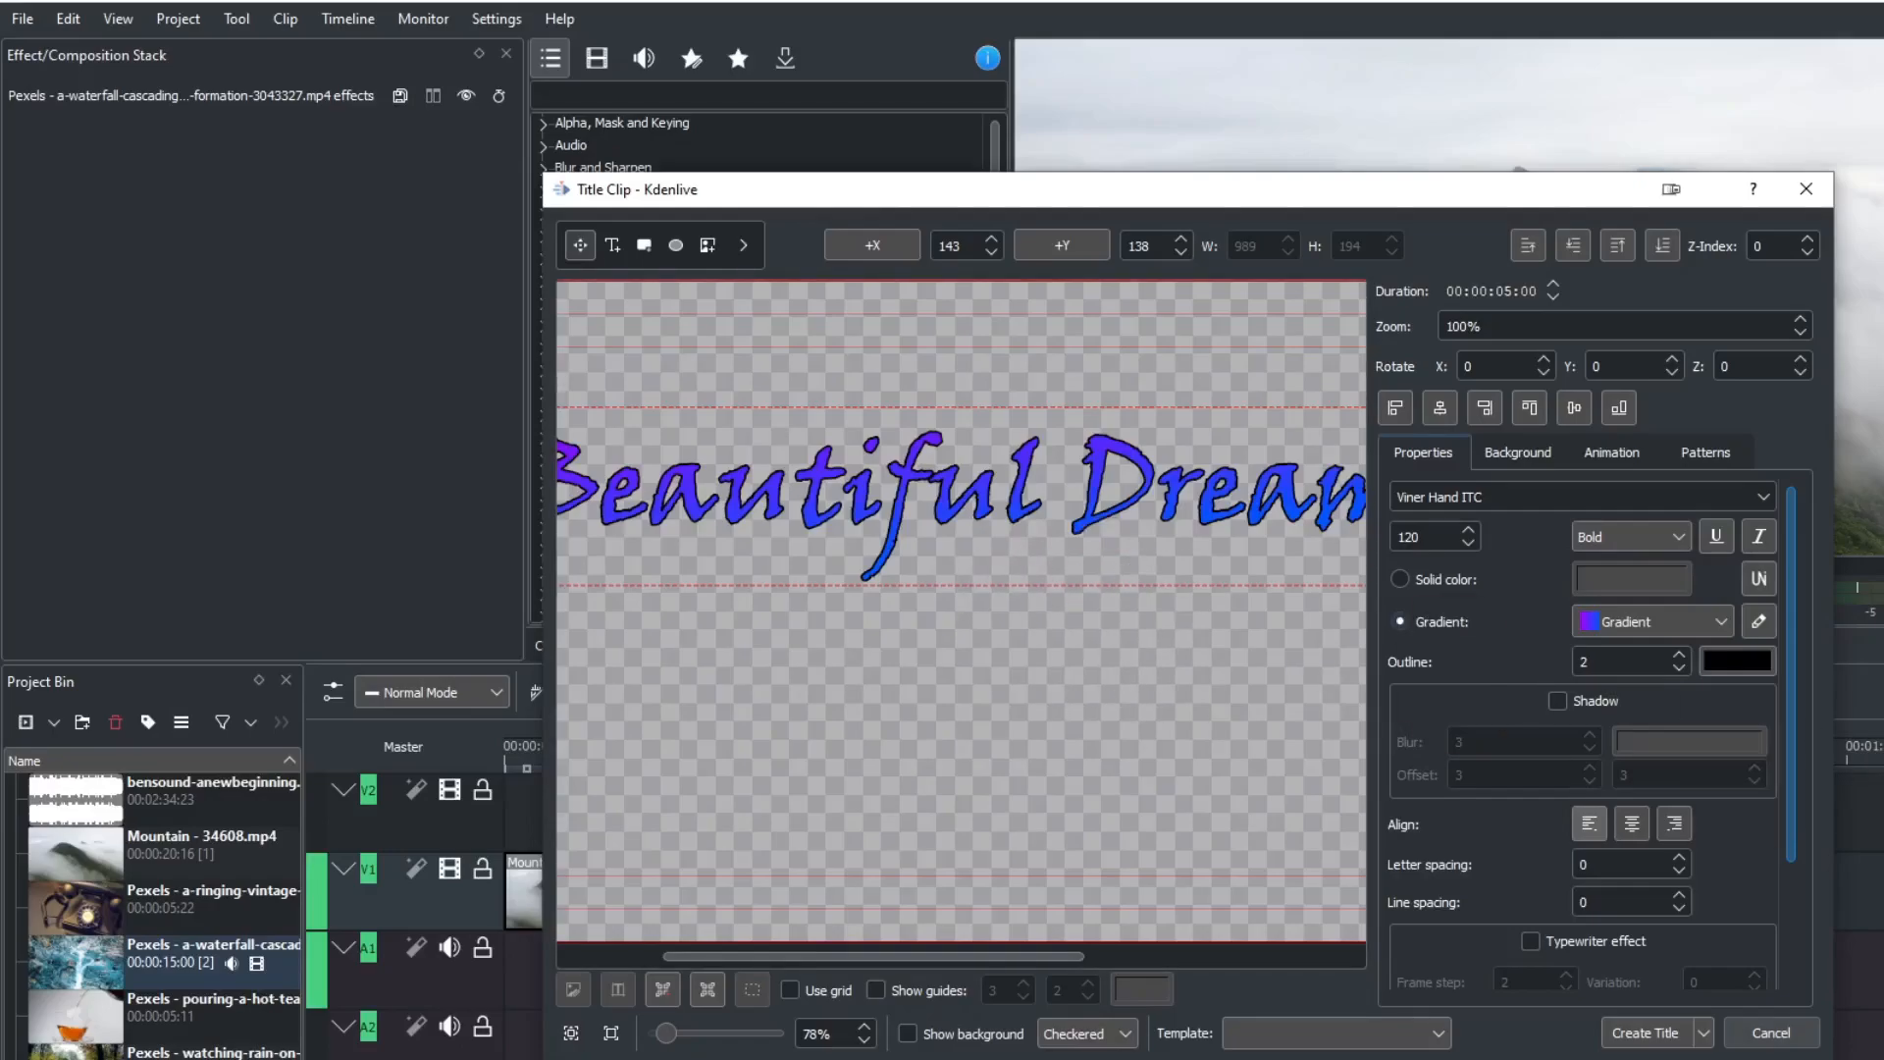
pyautogui.click(1680, 655)
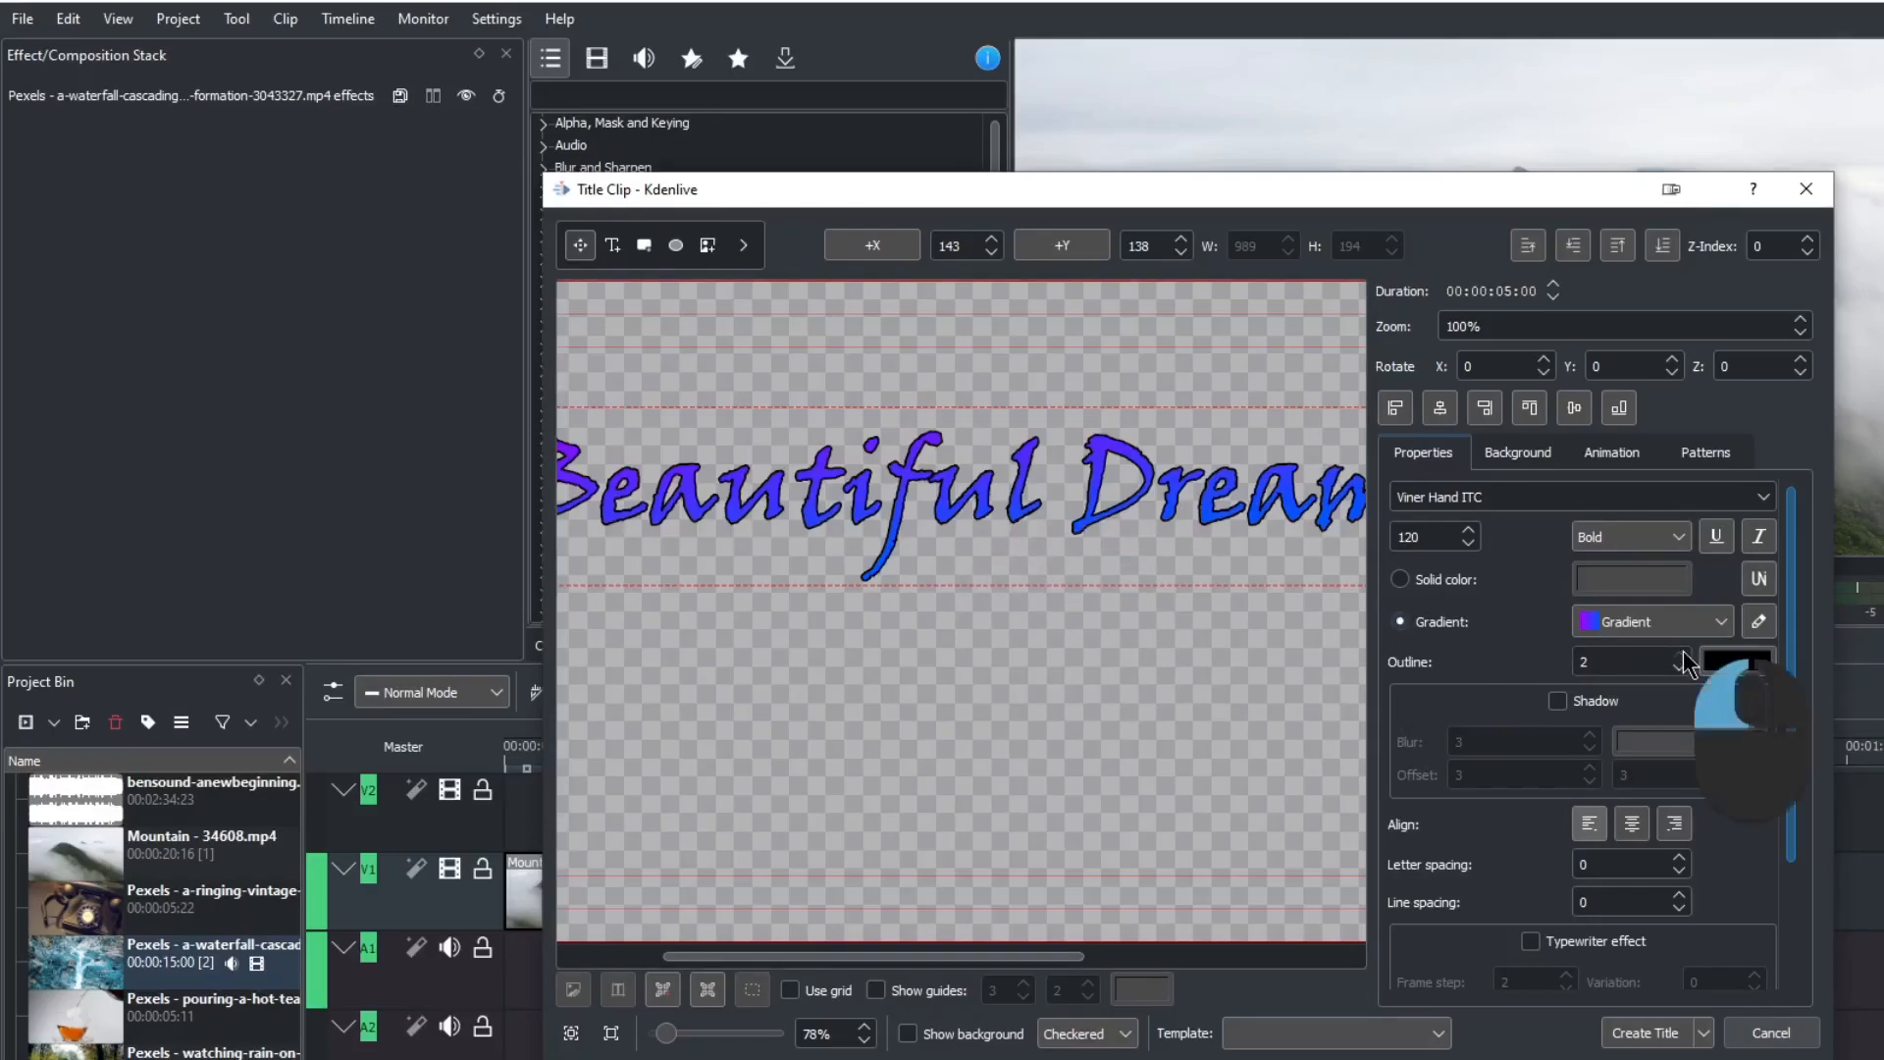
pyautogui.click(1680, 655)
pyautogui.click(1681, 654)
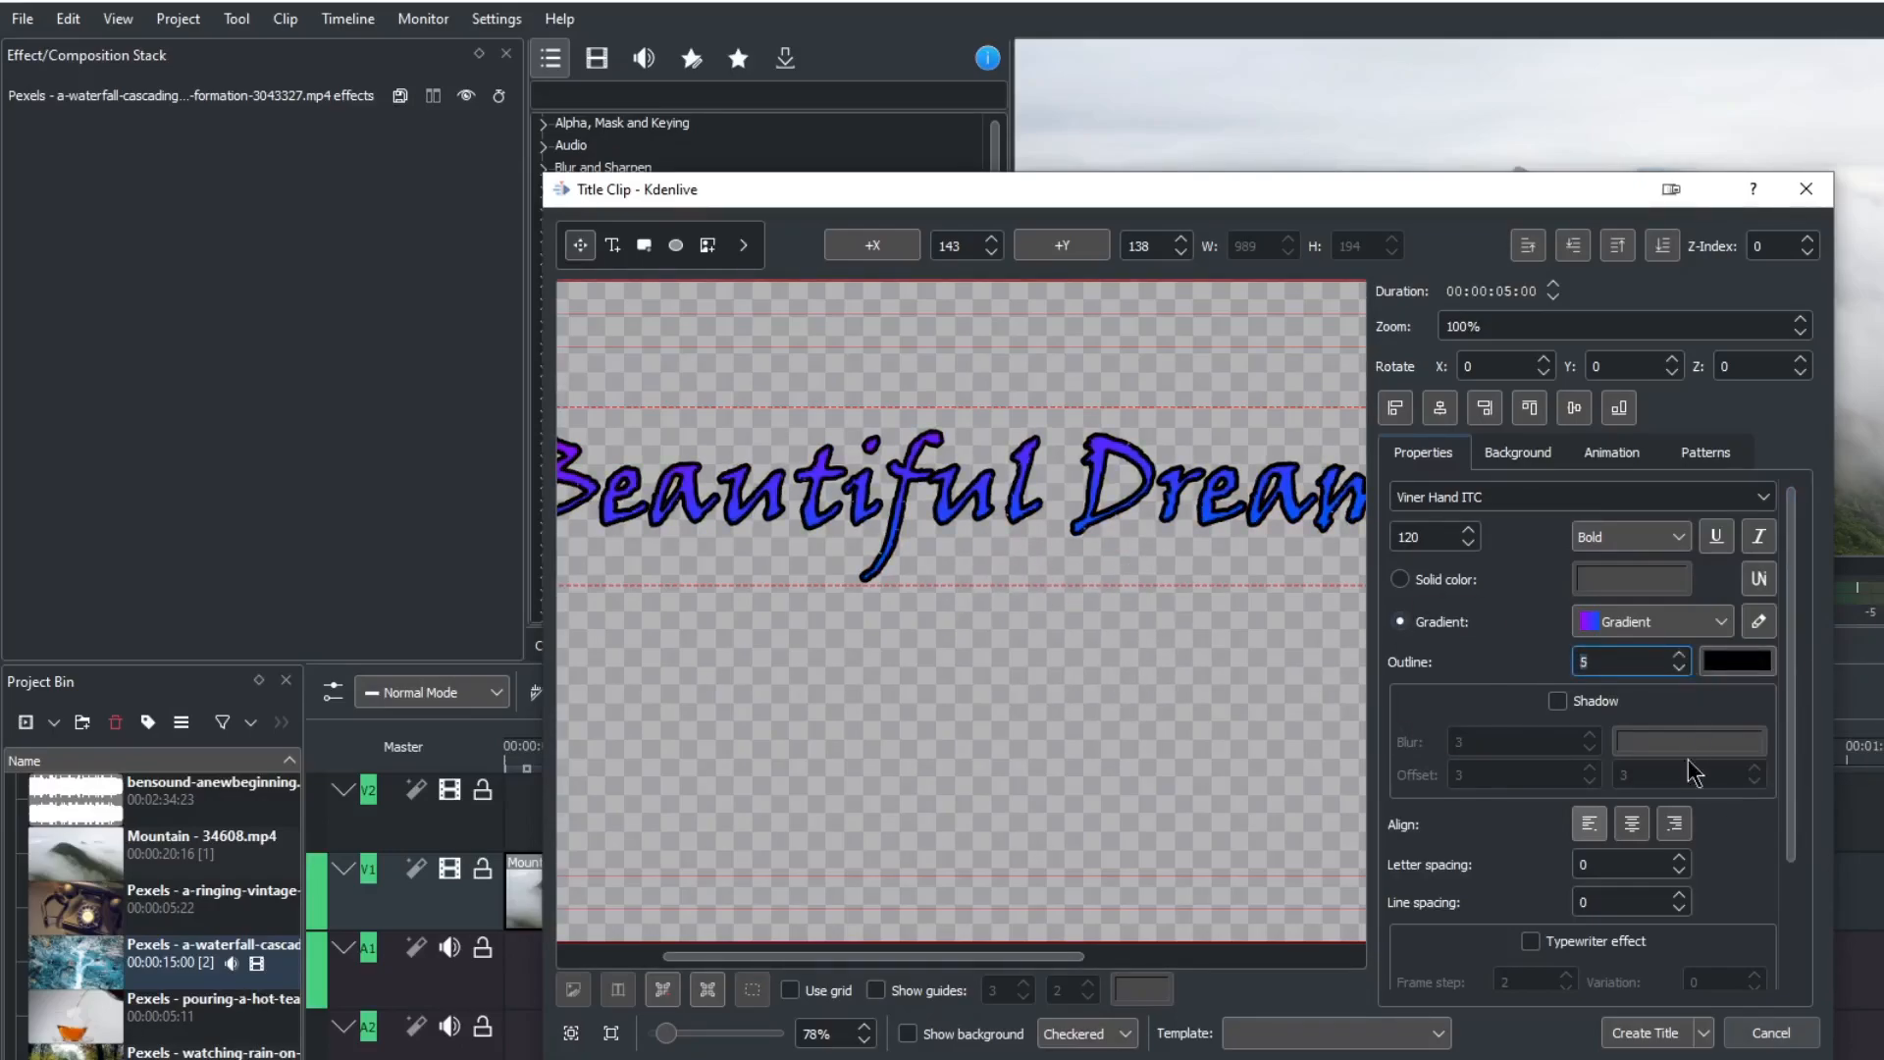
# Enable the title text's shadow and set its blur to 5 and both offsets to 5.
pyautogui.click(1558, 702)
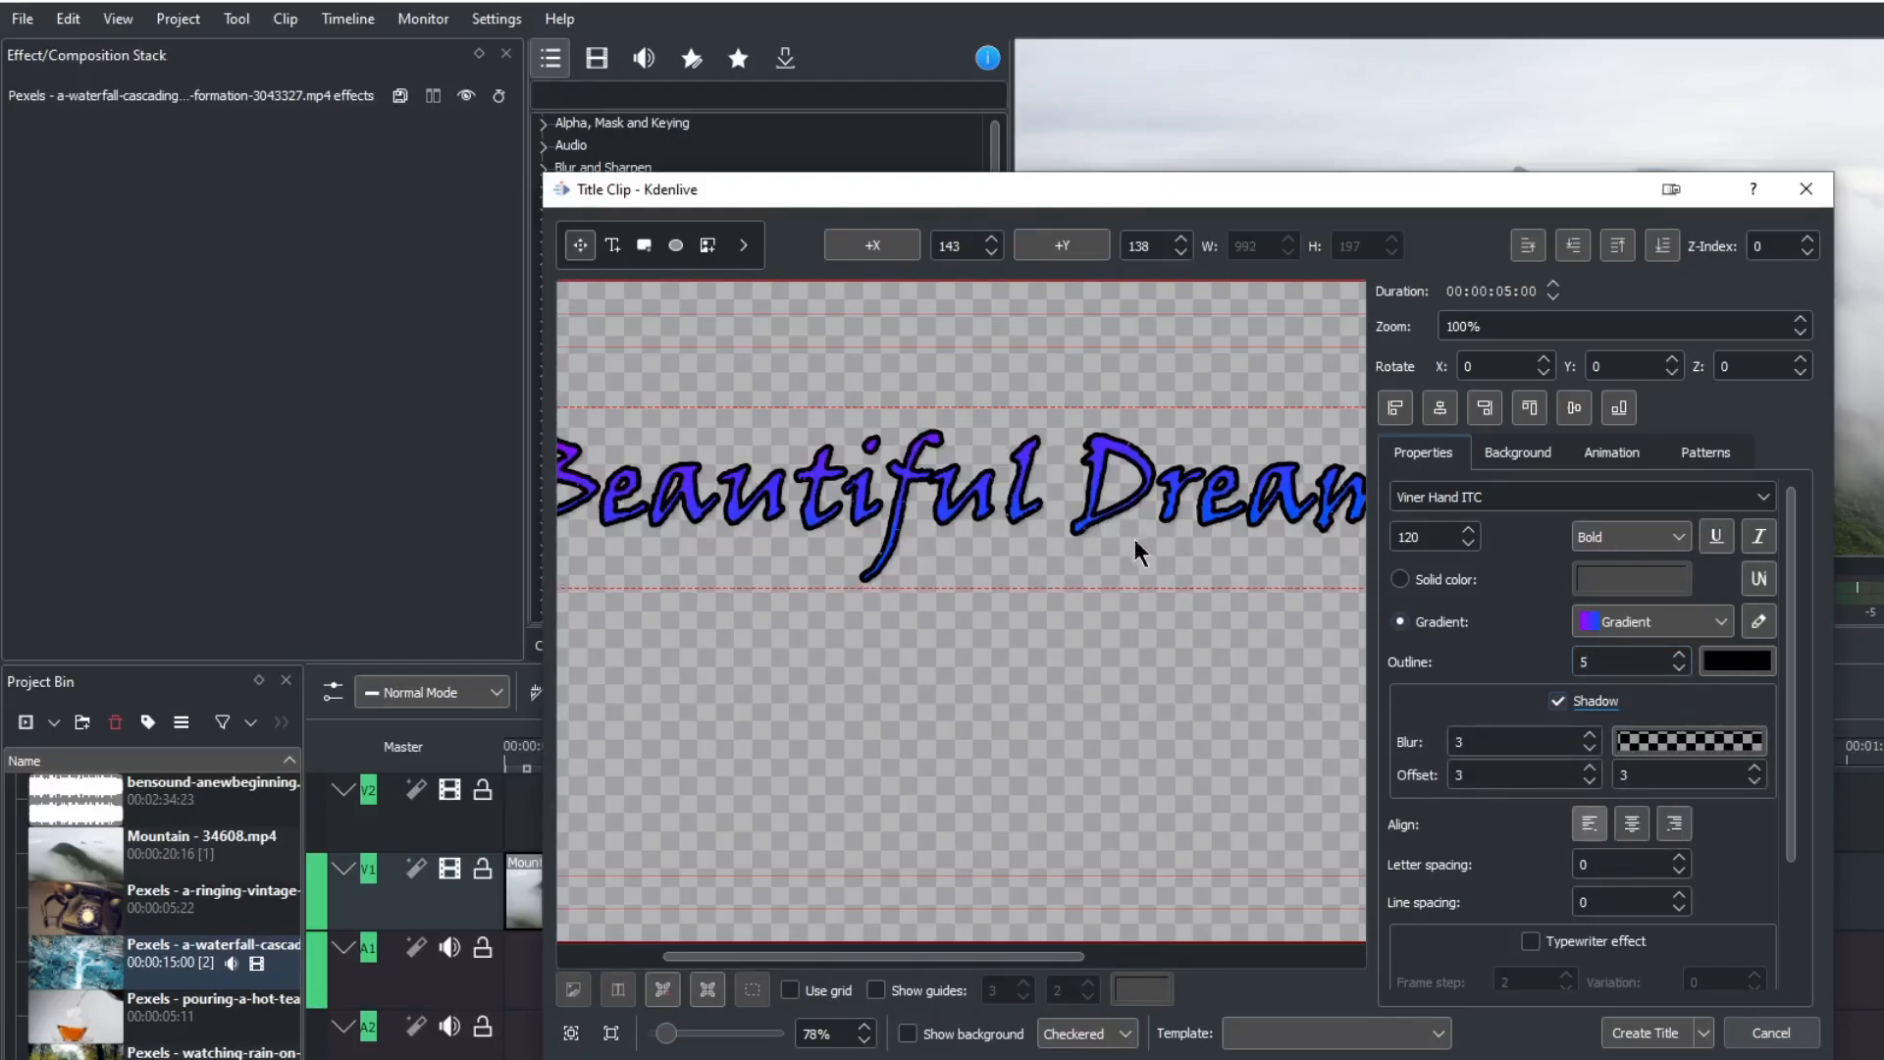
pyautogui.click(1590, 736)
pyautogui.click(1590, 736)
pyautogui.click(1590, 769)
pyautogui.click(1590, 769)
pyautogui.click(1753, 768)
pyautogui.click(1754, 768)
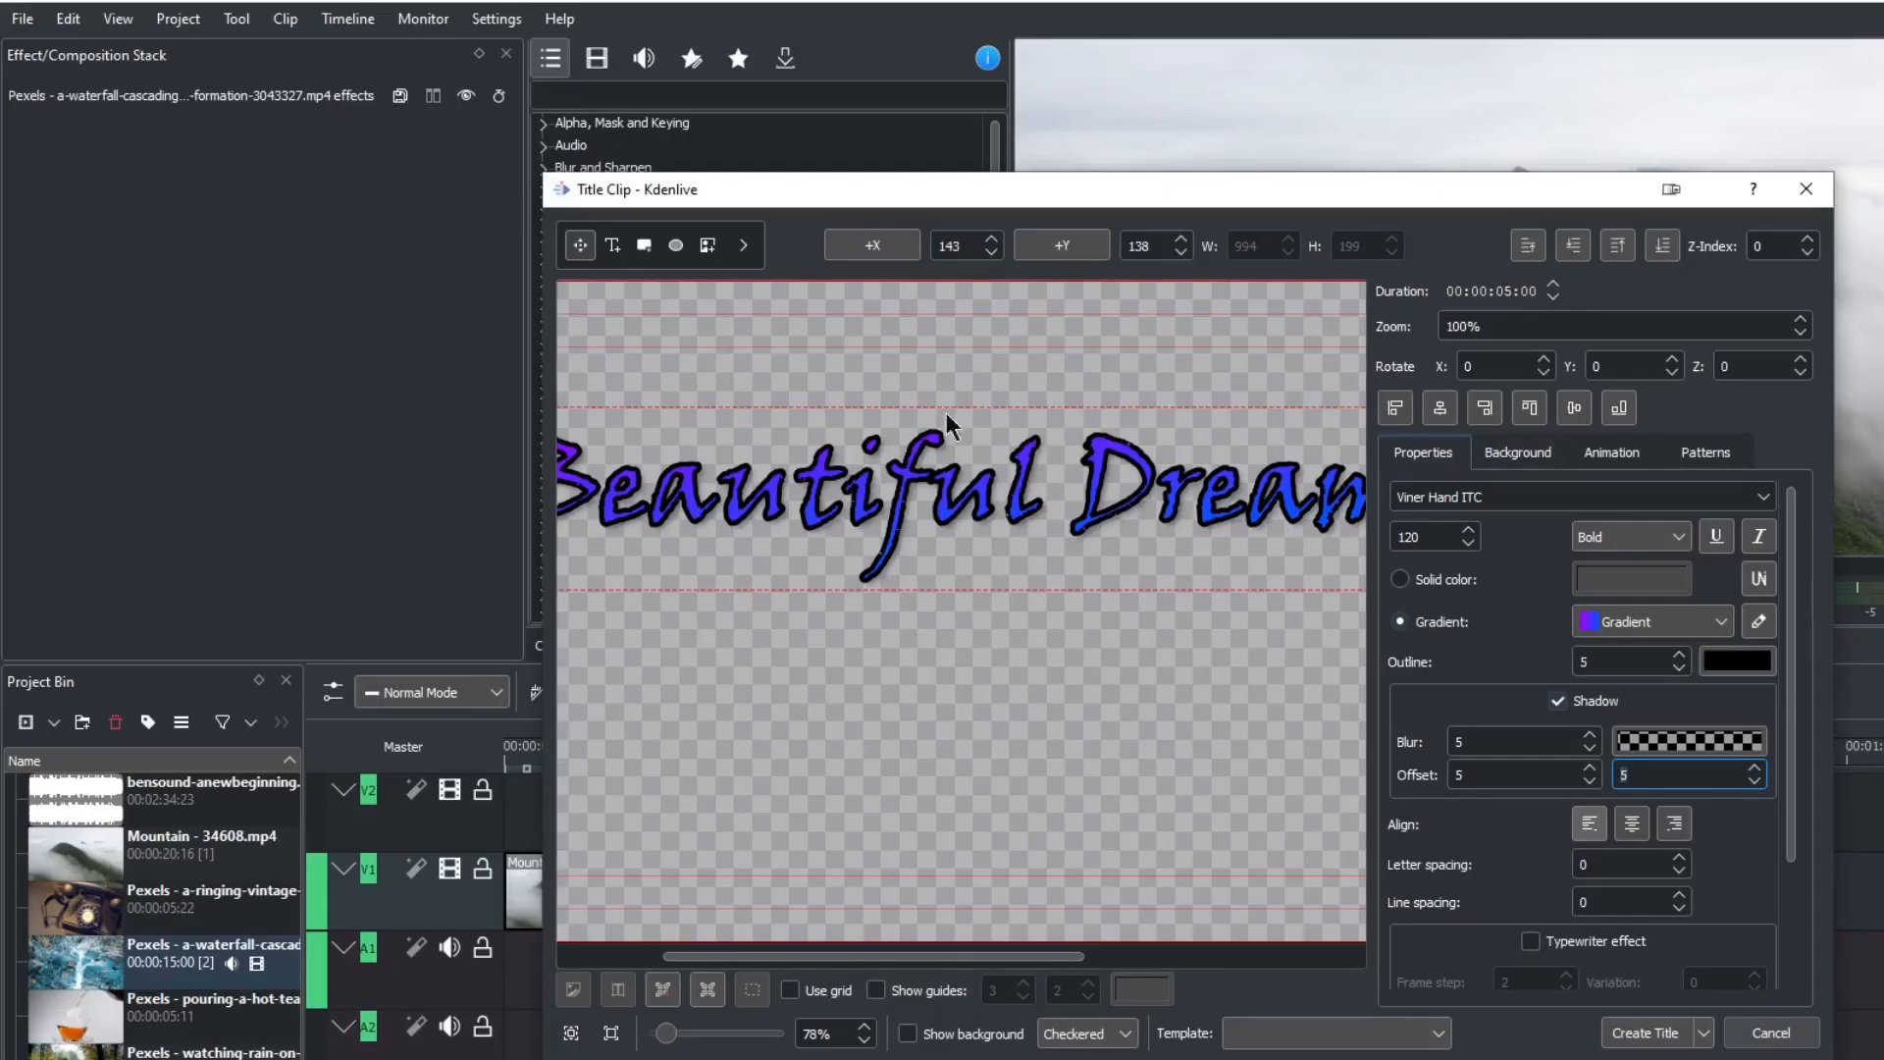
# Centre the title text horizontally and vertically in the frame.
pyautogui.keyDown('ctrl'); pyautogui.scroll(-4, 893, 551); pyautogui.keyUp('ctrl')
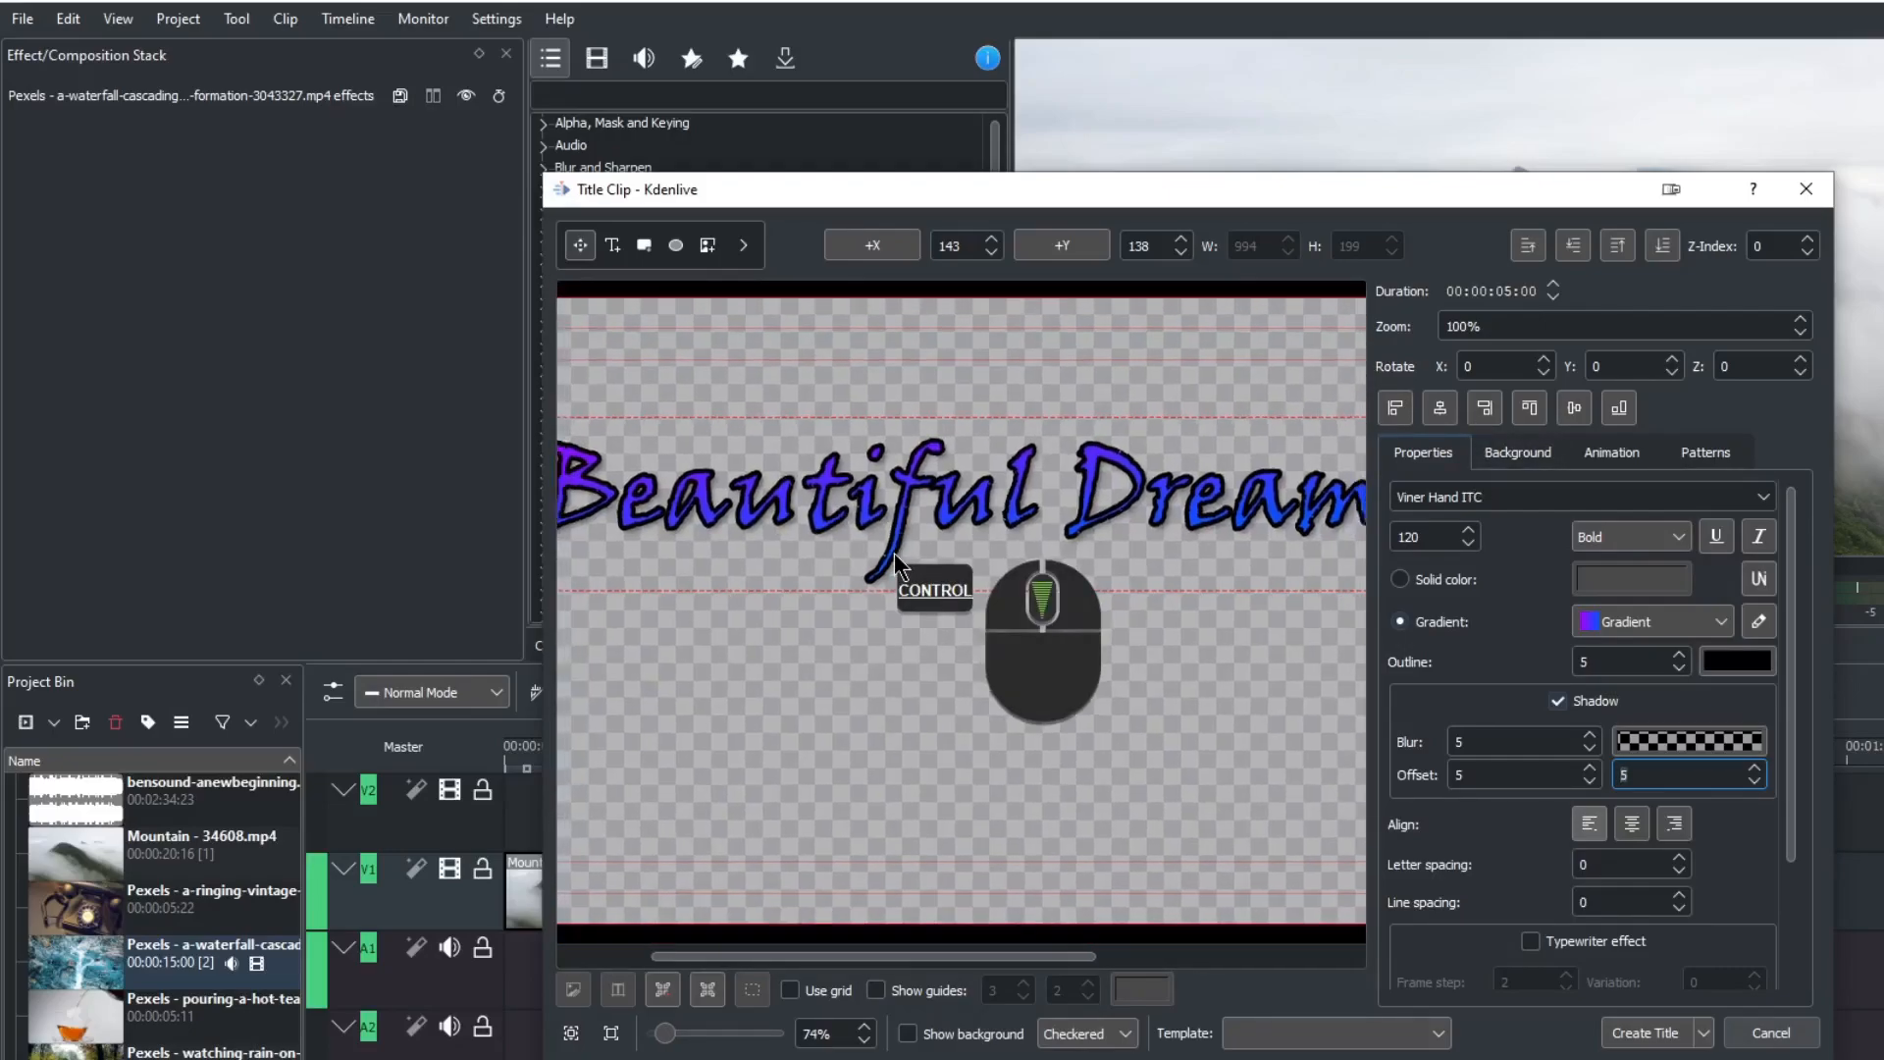
pyautogui.keyDown('ctrl'); pyautogui.scroll(-2, 894, 552); pyautogui.keyUp('ctrl')
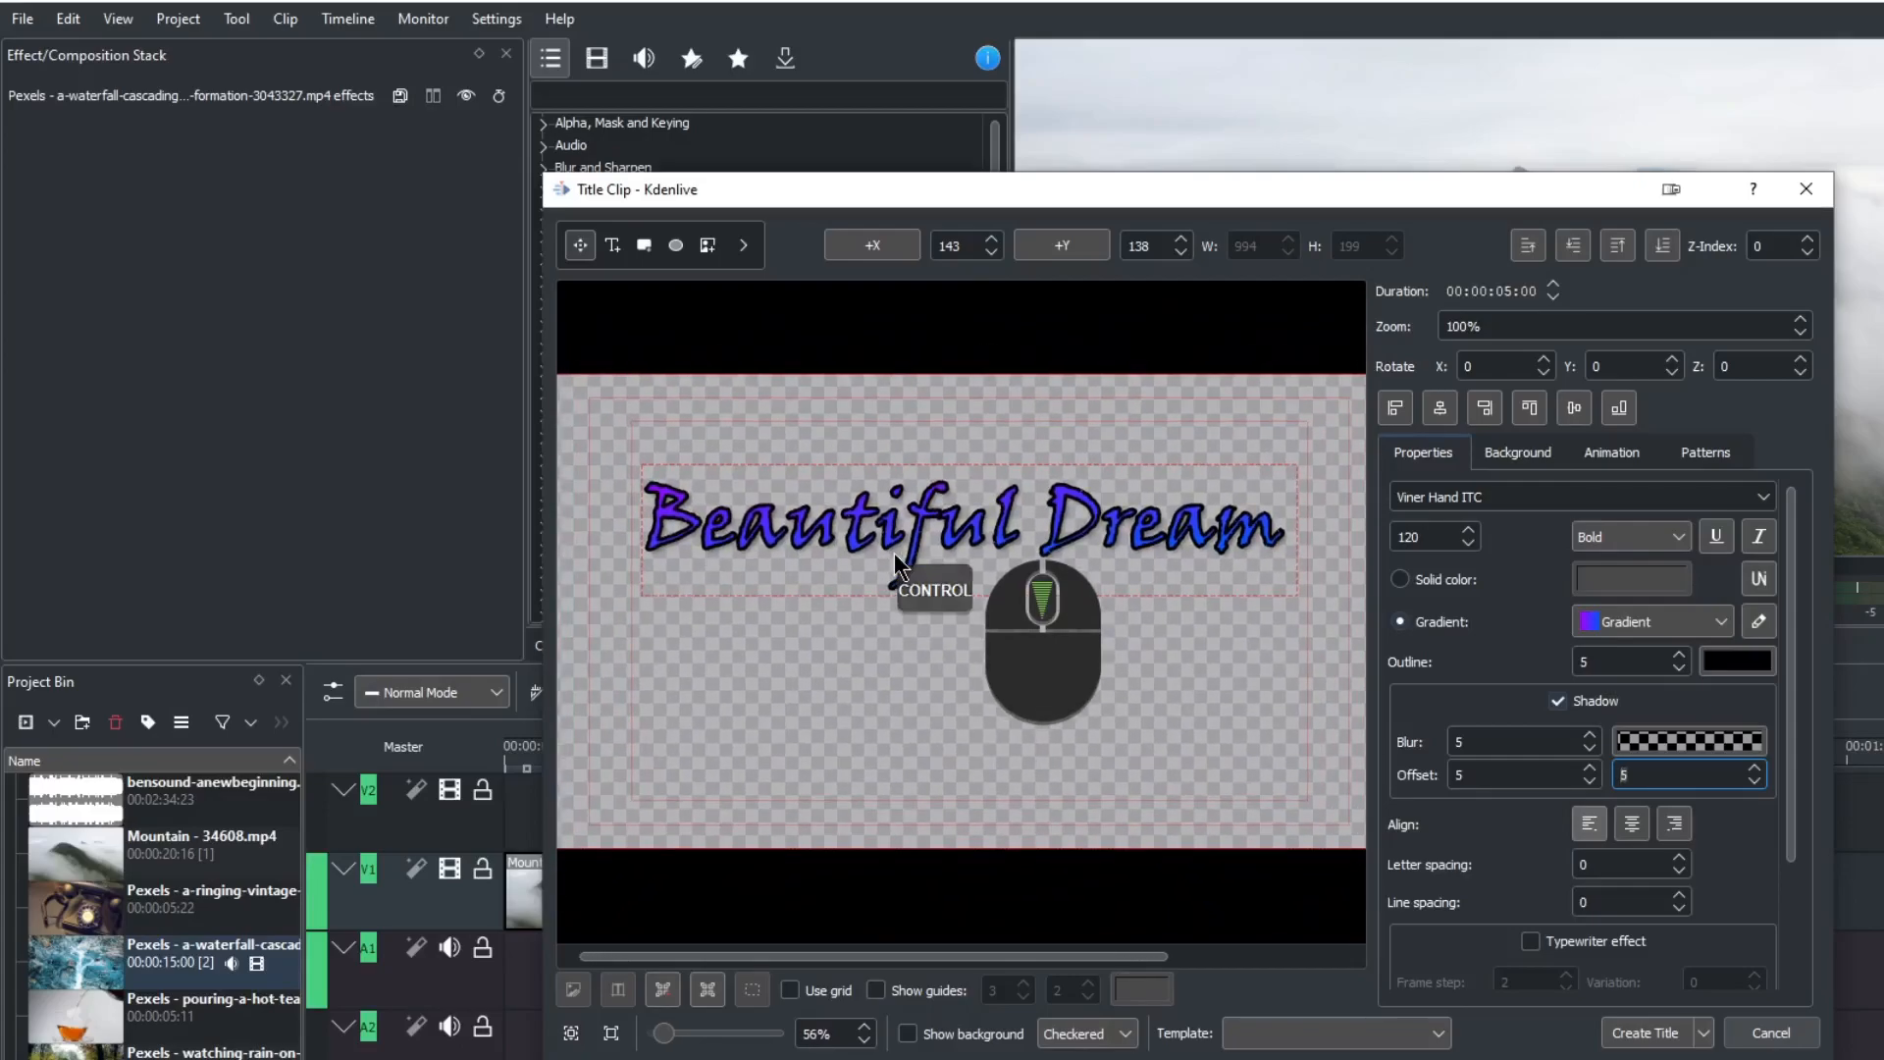
pyautogui.click(1440, 411)
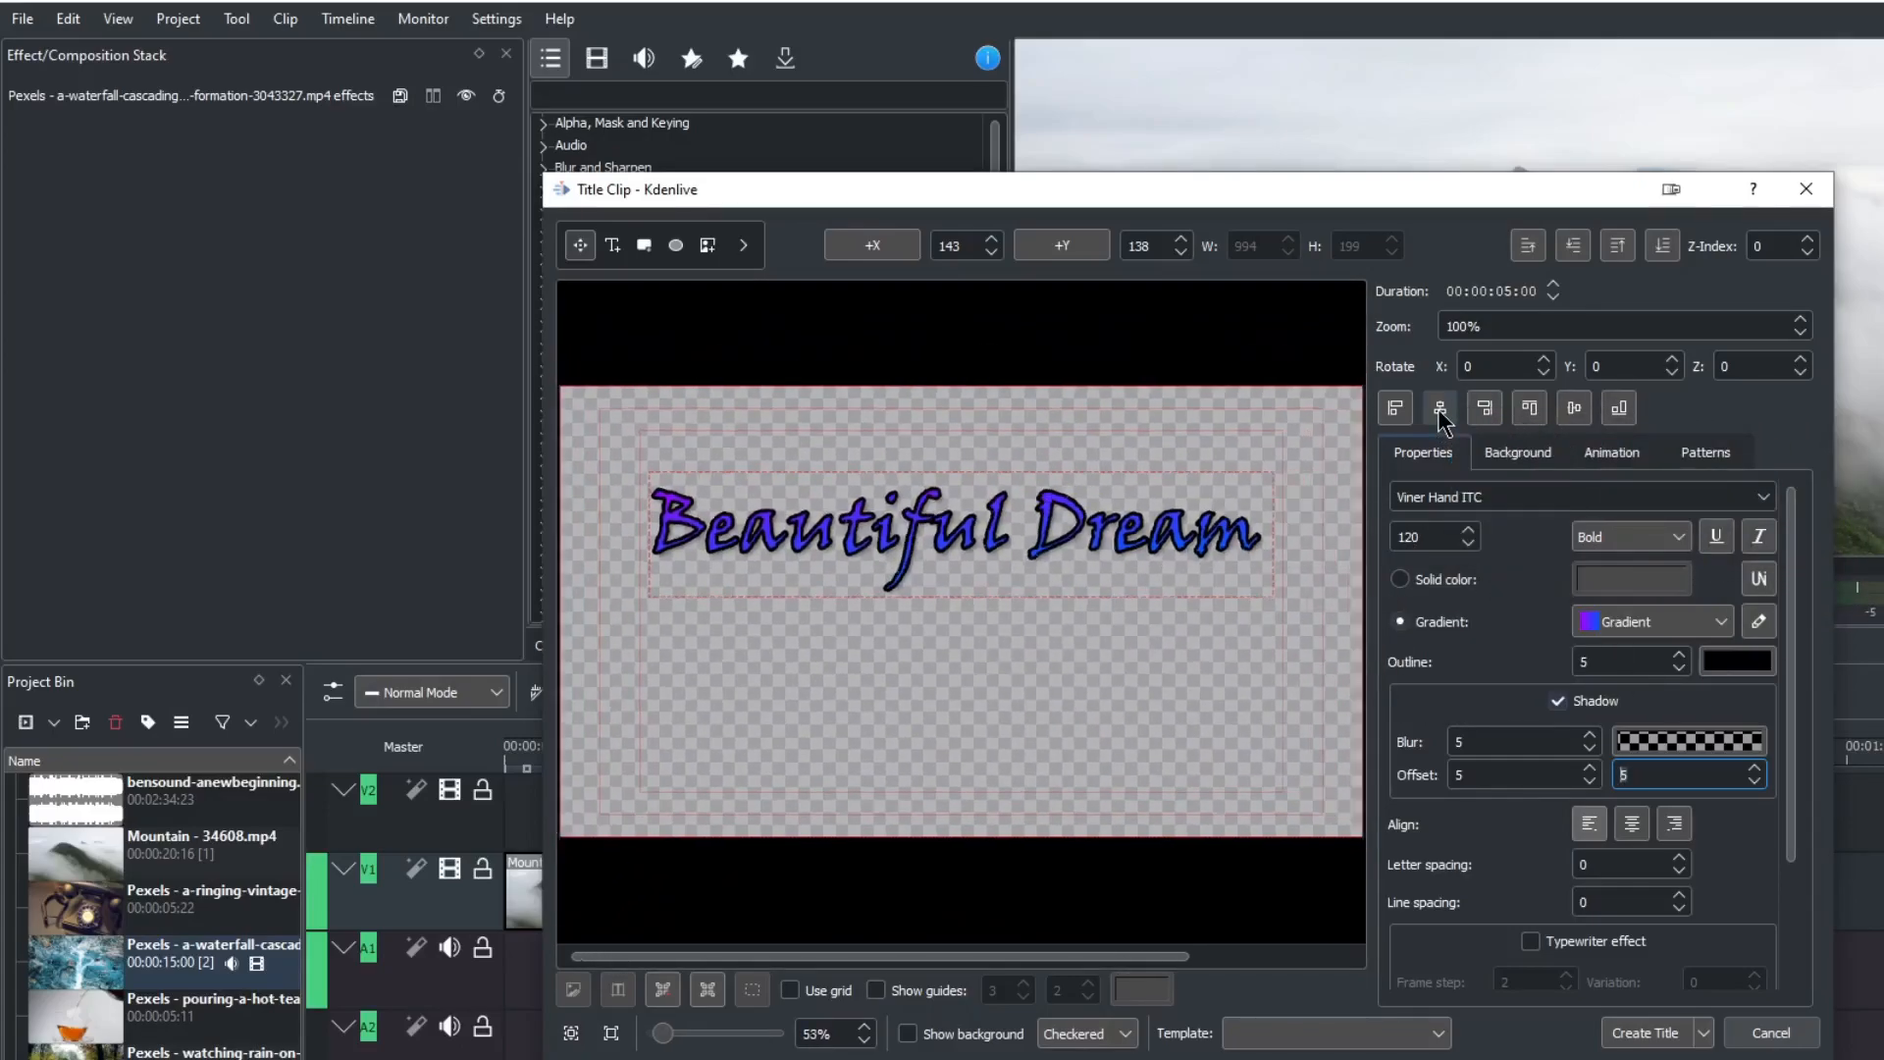
pyautogui.click(1575, 410)
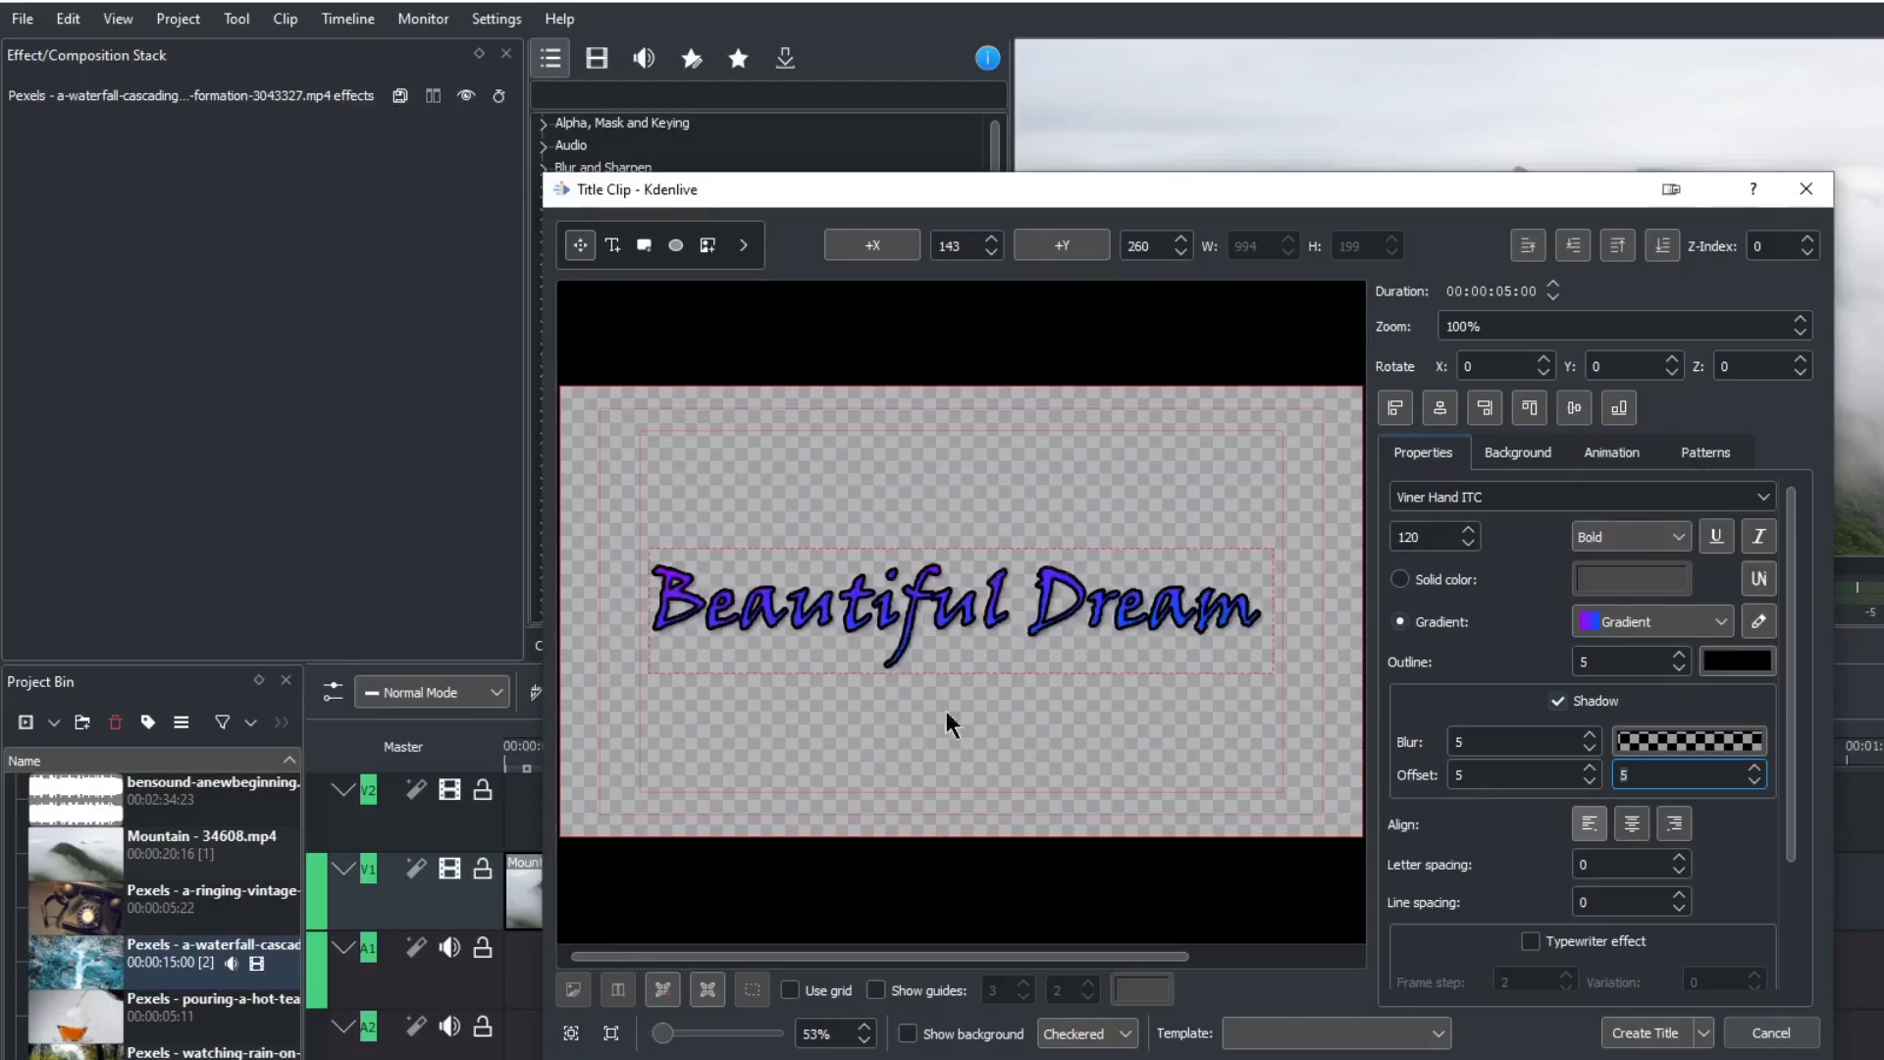
# Try aligning the title text to the left, right and bottom edges of the safe area.
pyautogui.click(1396, 412)
pyautogui.click(1484, 412)
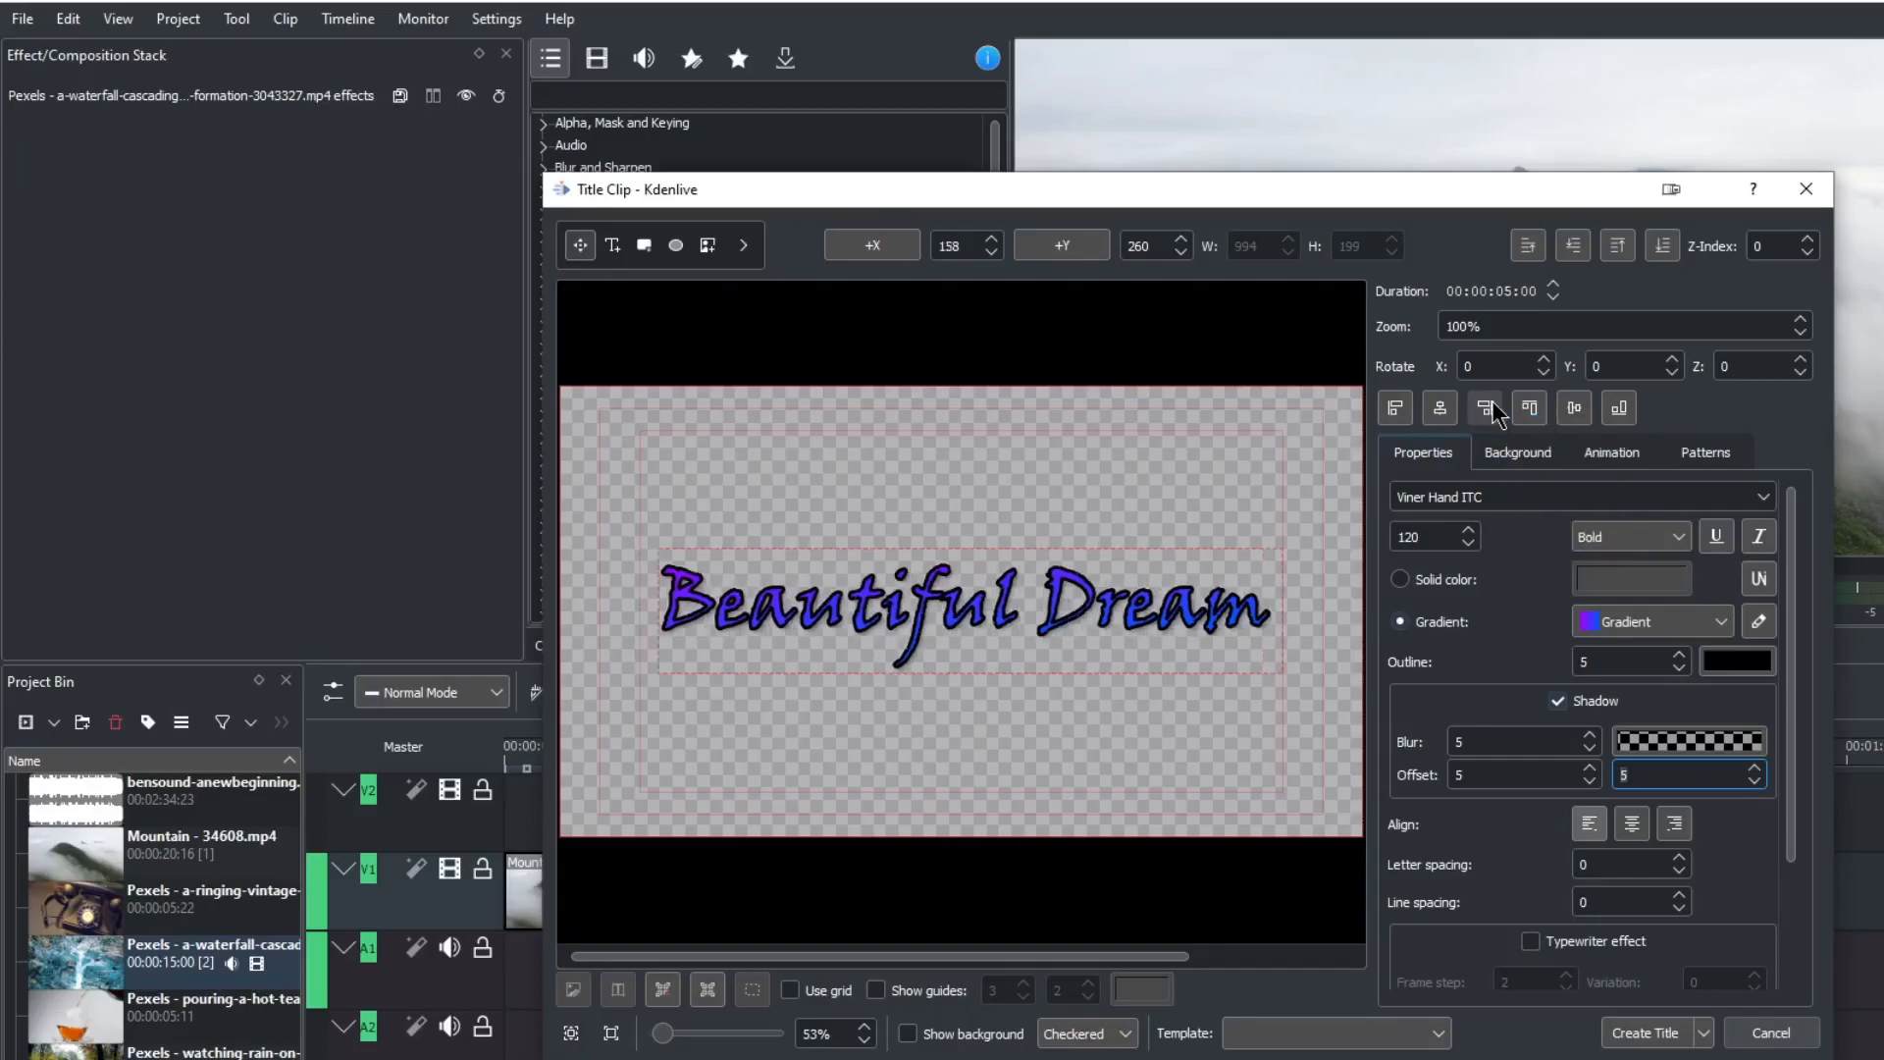
pyautogui.click(1619, 411)
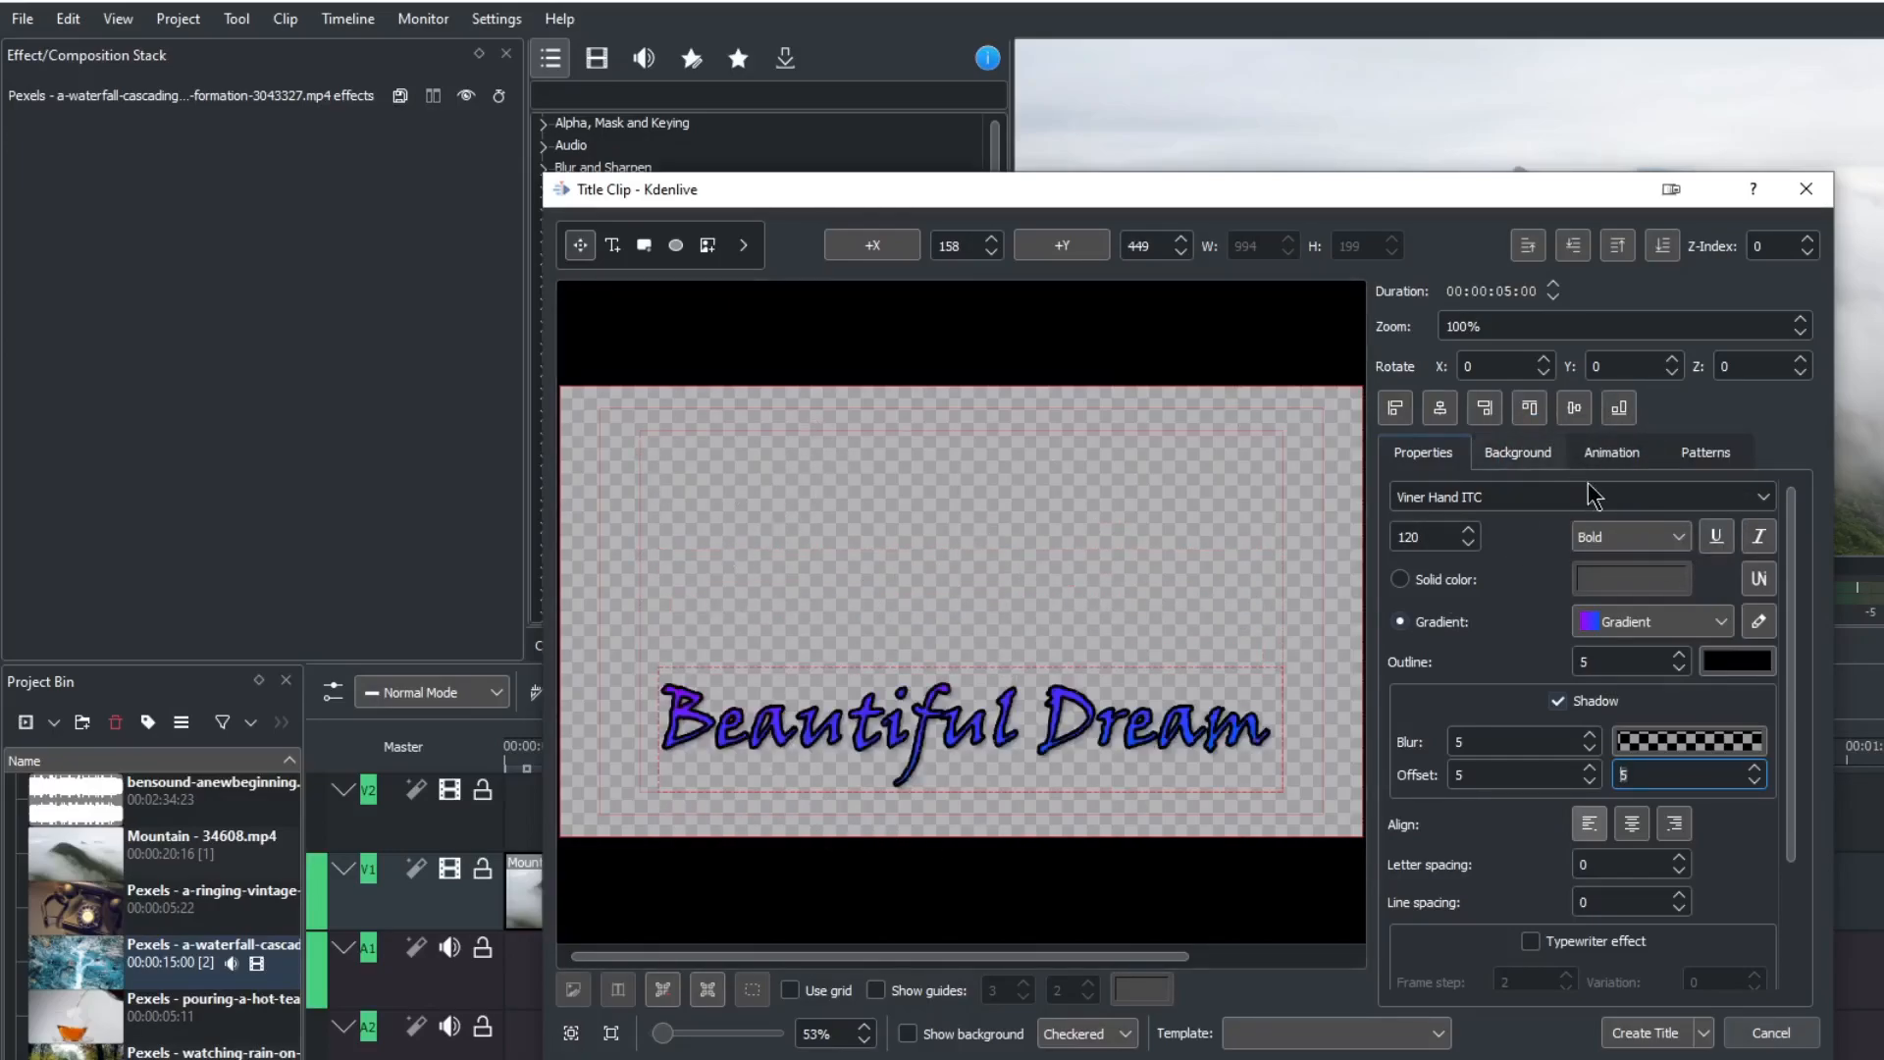
# Centre the title text horizontally and align it to the top of the safe area.
pyautogui.click(1442, 412)
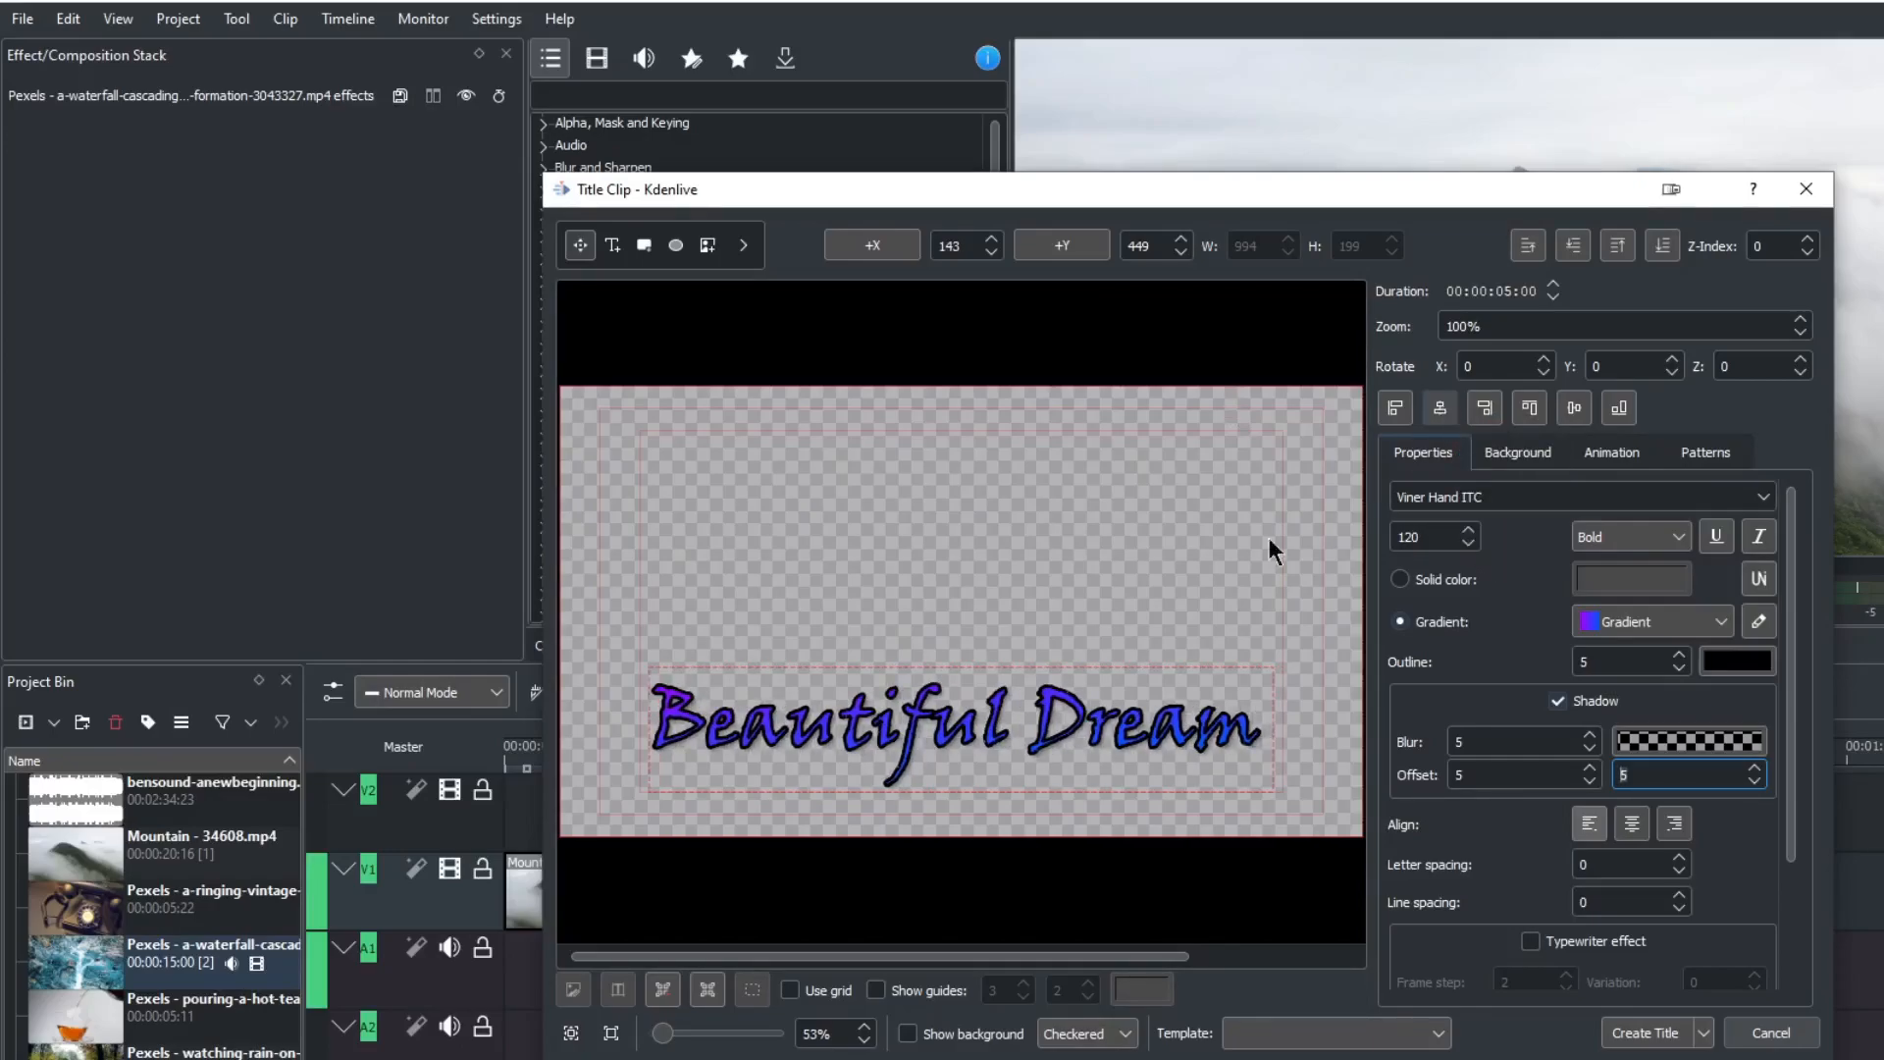
pyautogui.click(1530, 408)
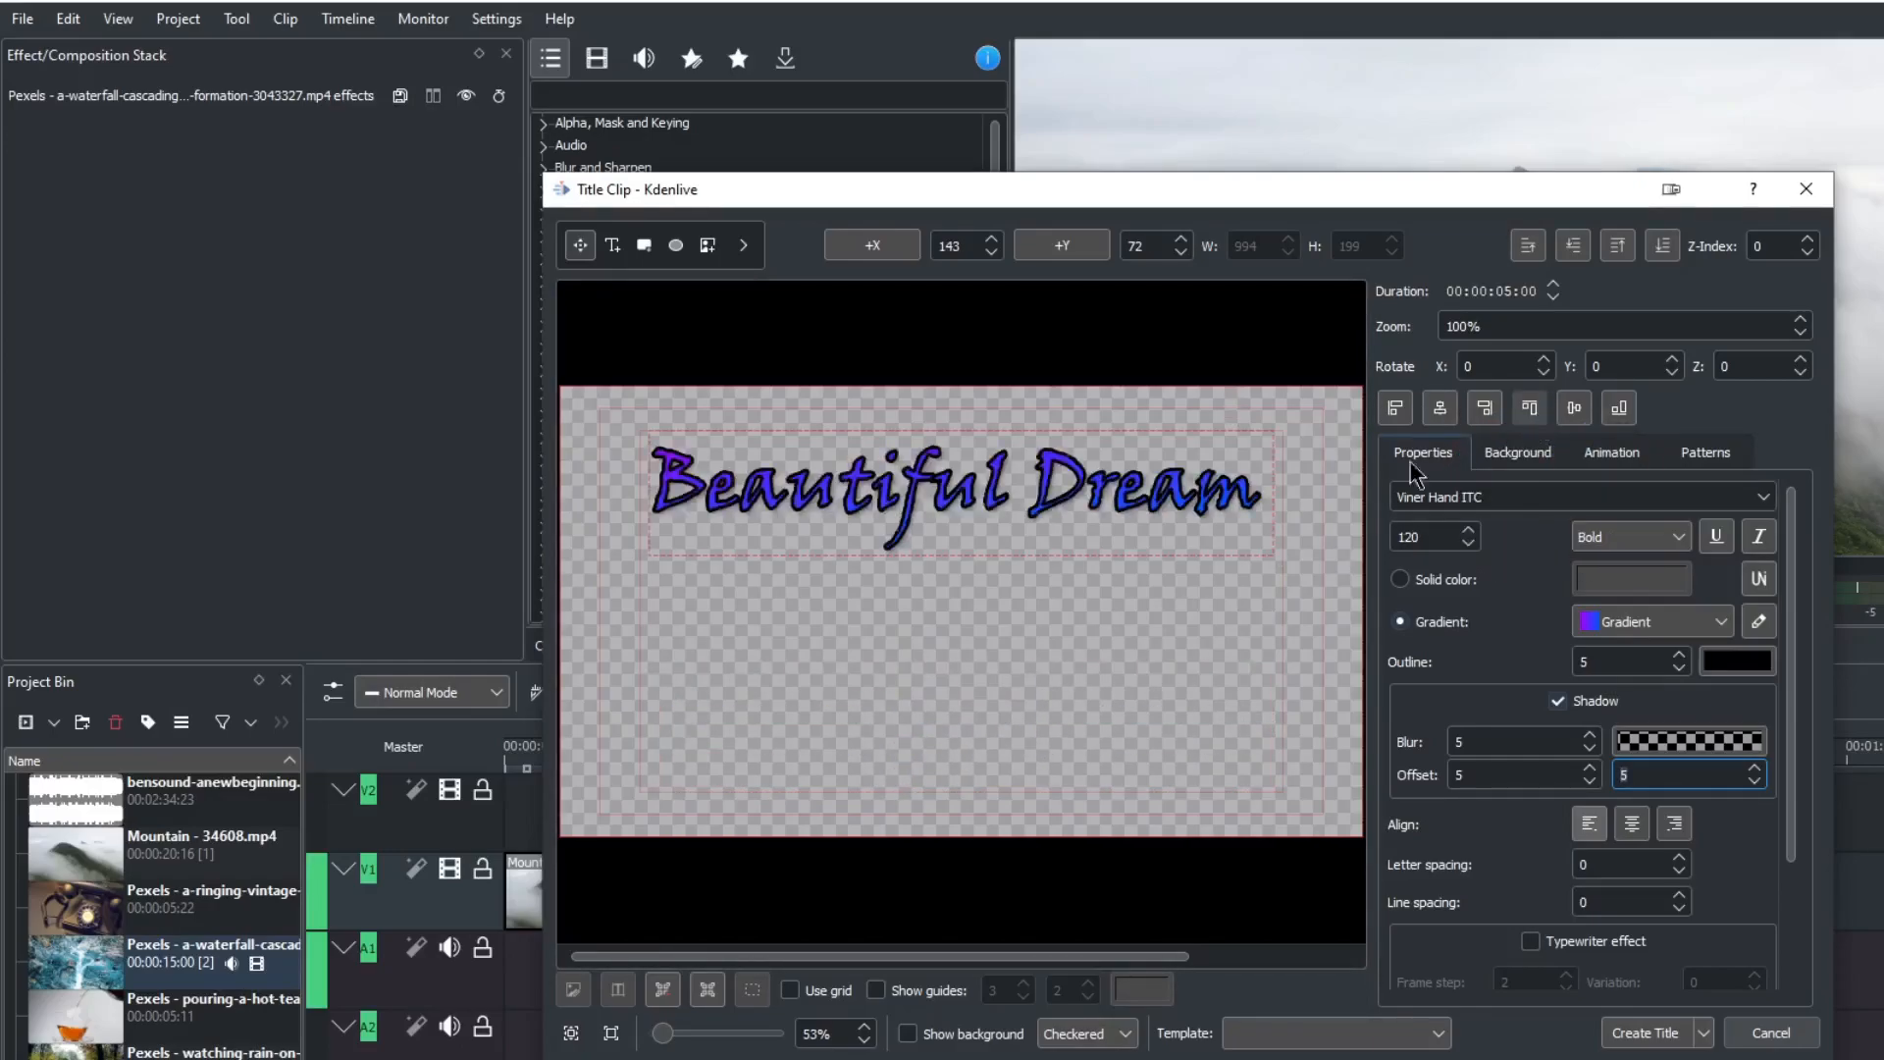
# Set the title text's shadow blur to 3 and create the title clip.
pyautogui.scroll(-2, 1501, 754)
pyautogui.scroll(1, 1754, 733)
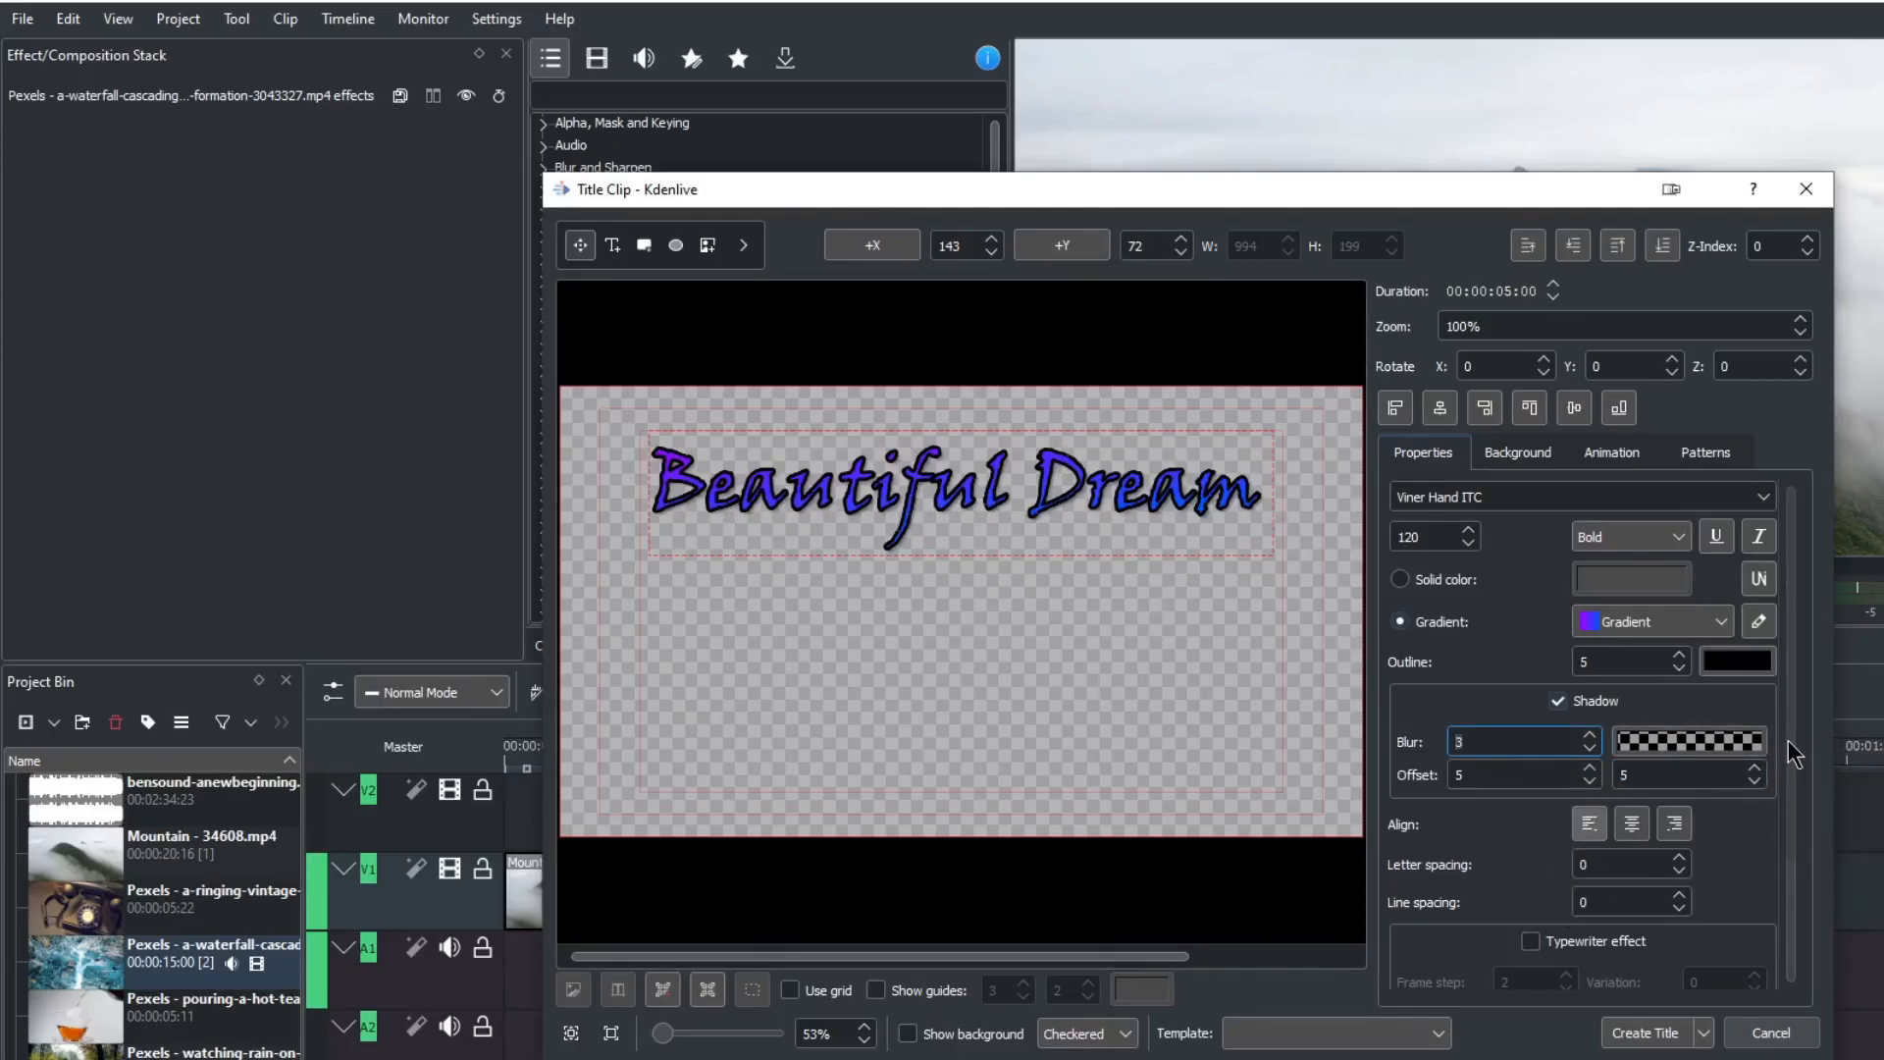
pyautogui.scroll(-3, 1792, 756)
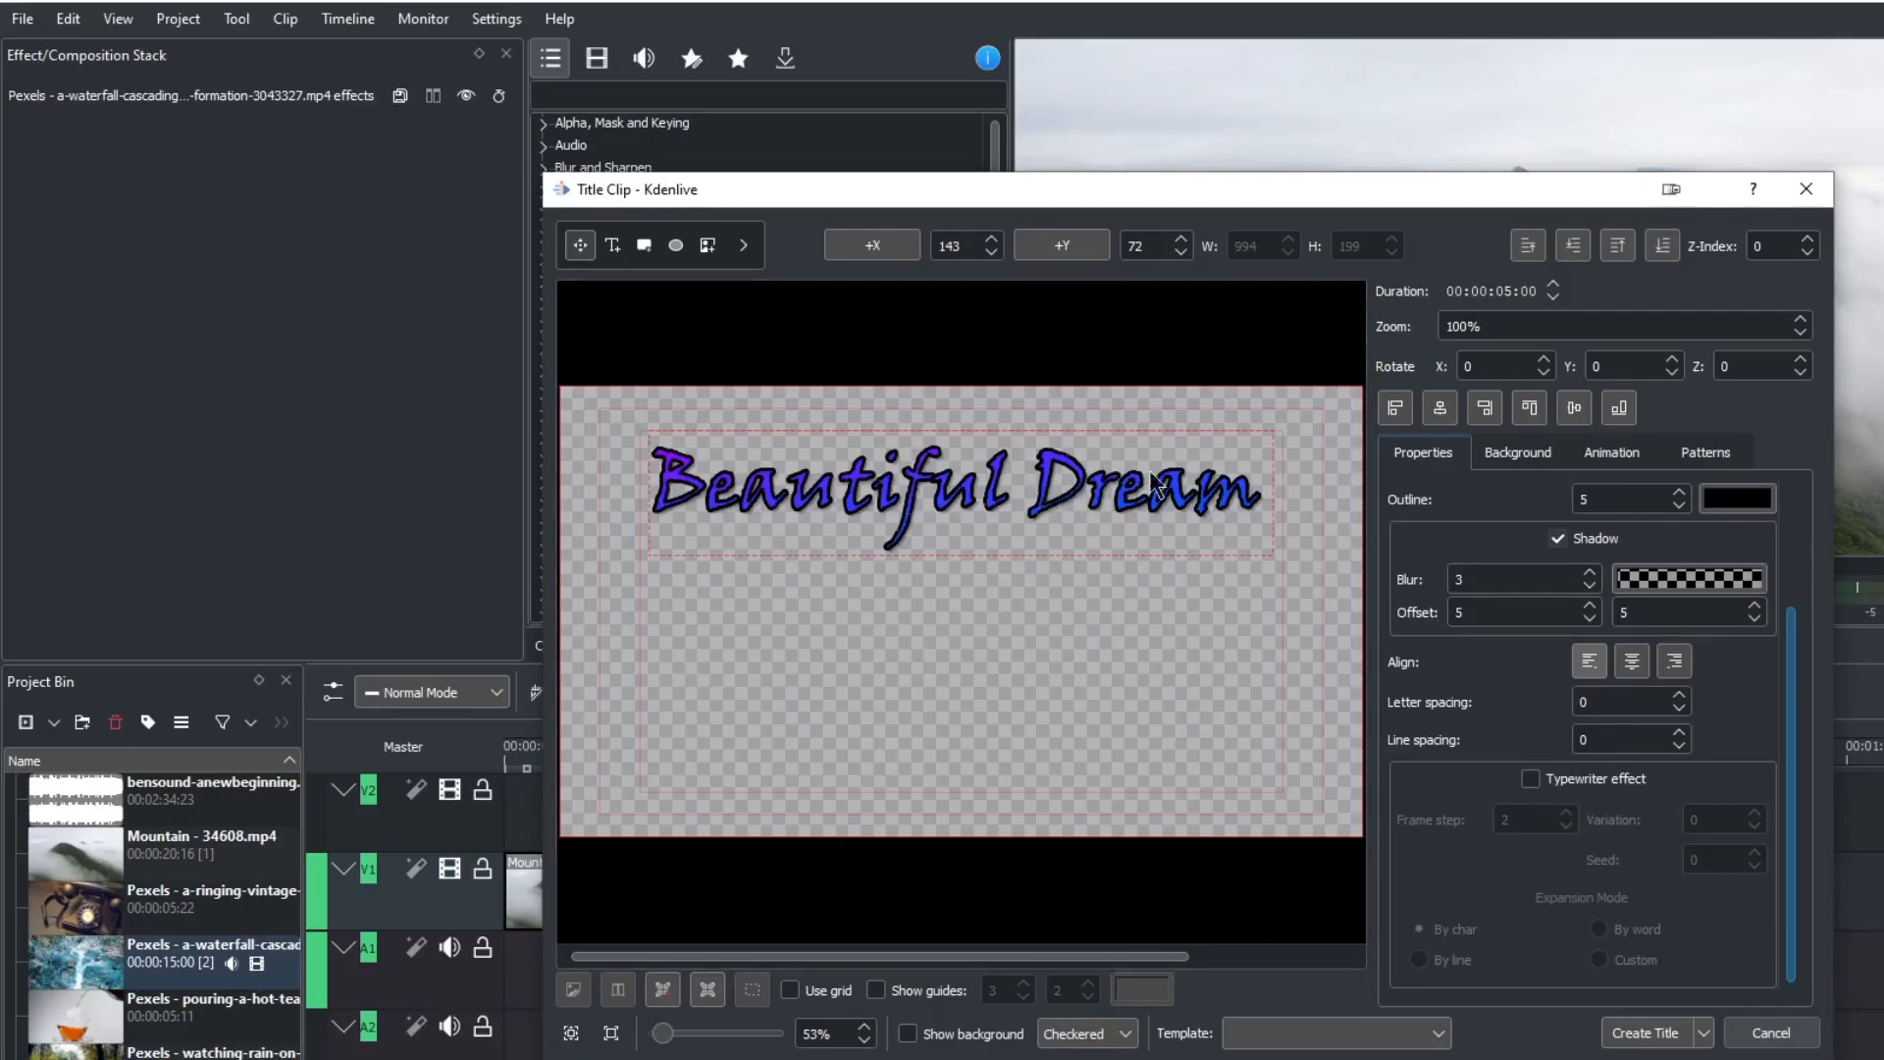
pyautogui.click(1558, 538)
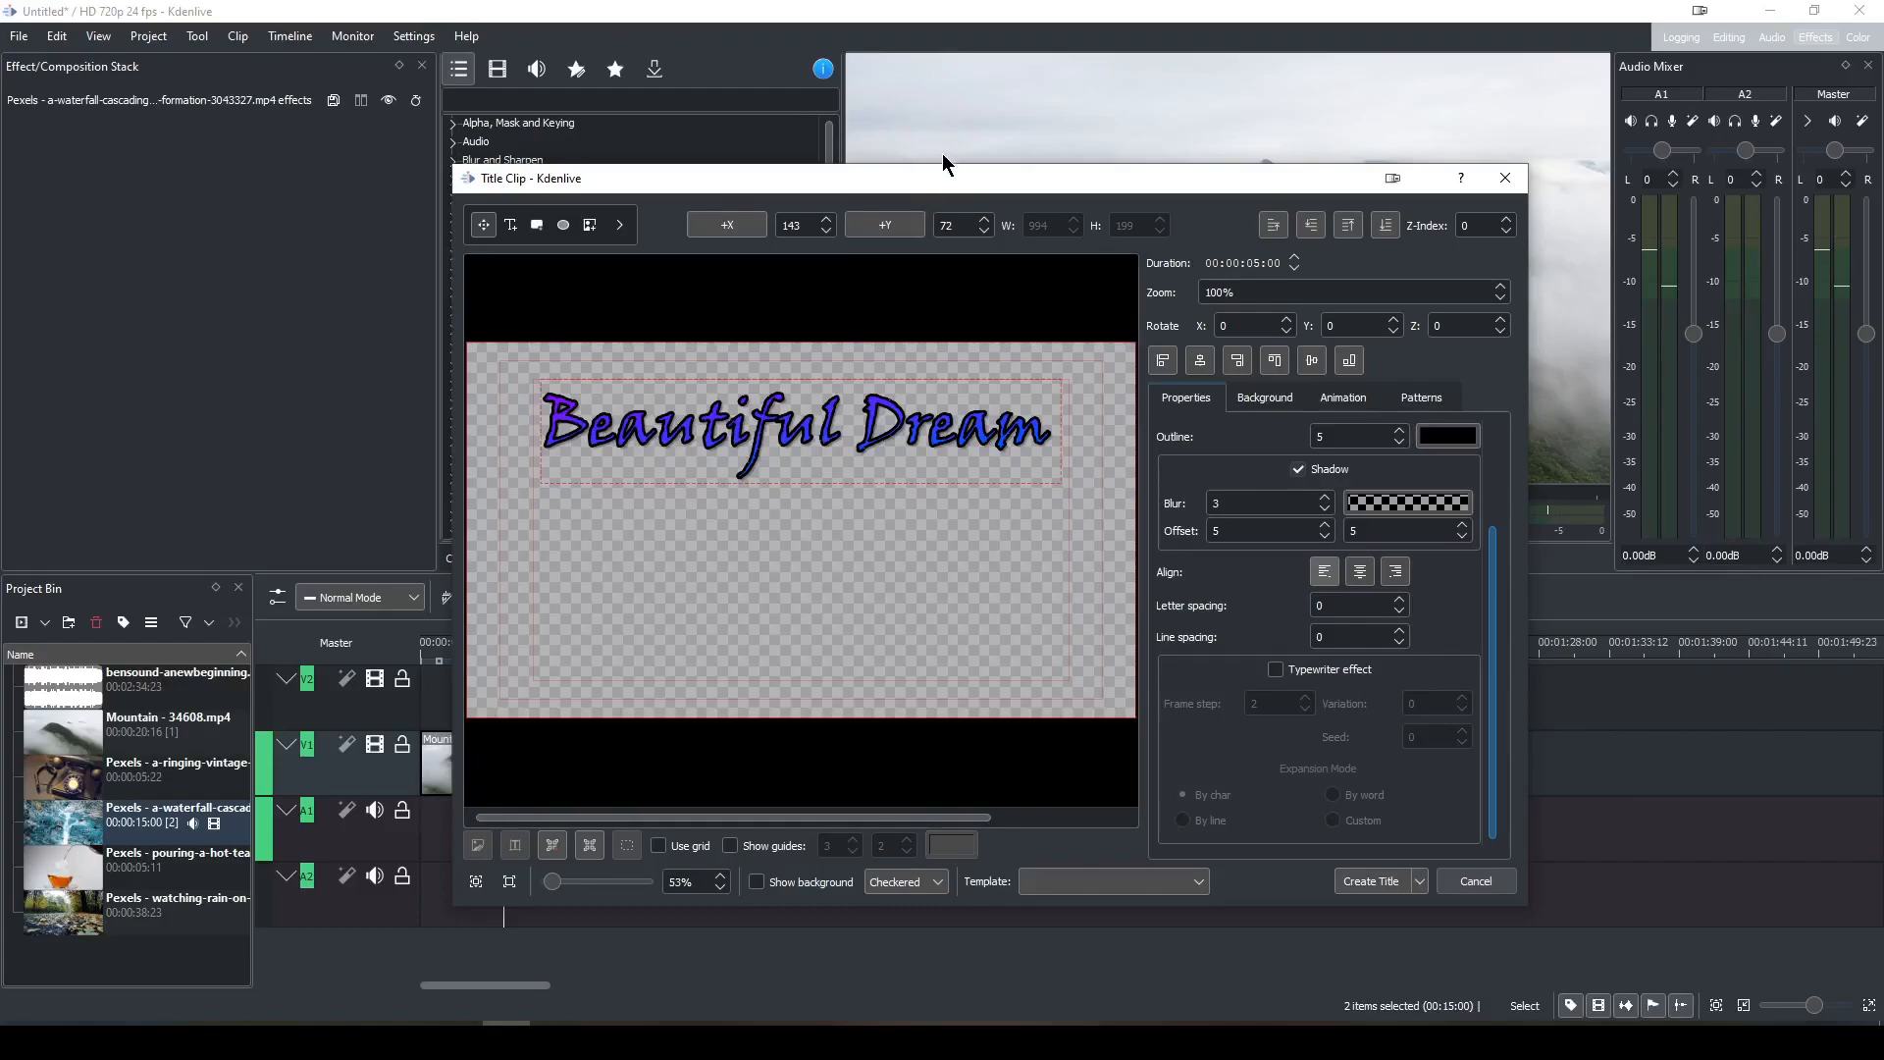
pyautogui.moveTo(942, 167)
pyautogui.mouseDown()
pyautogui.moveTo(964, 265)
pyautogui.moveTo(923, 158)
pyautogui.mouseUp()
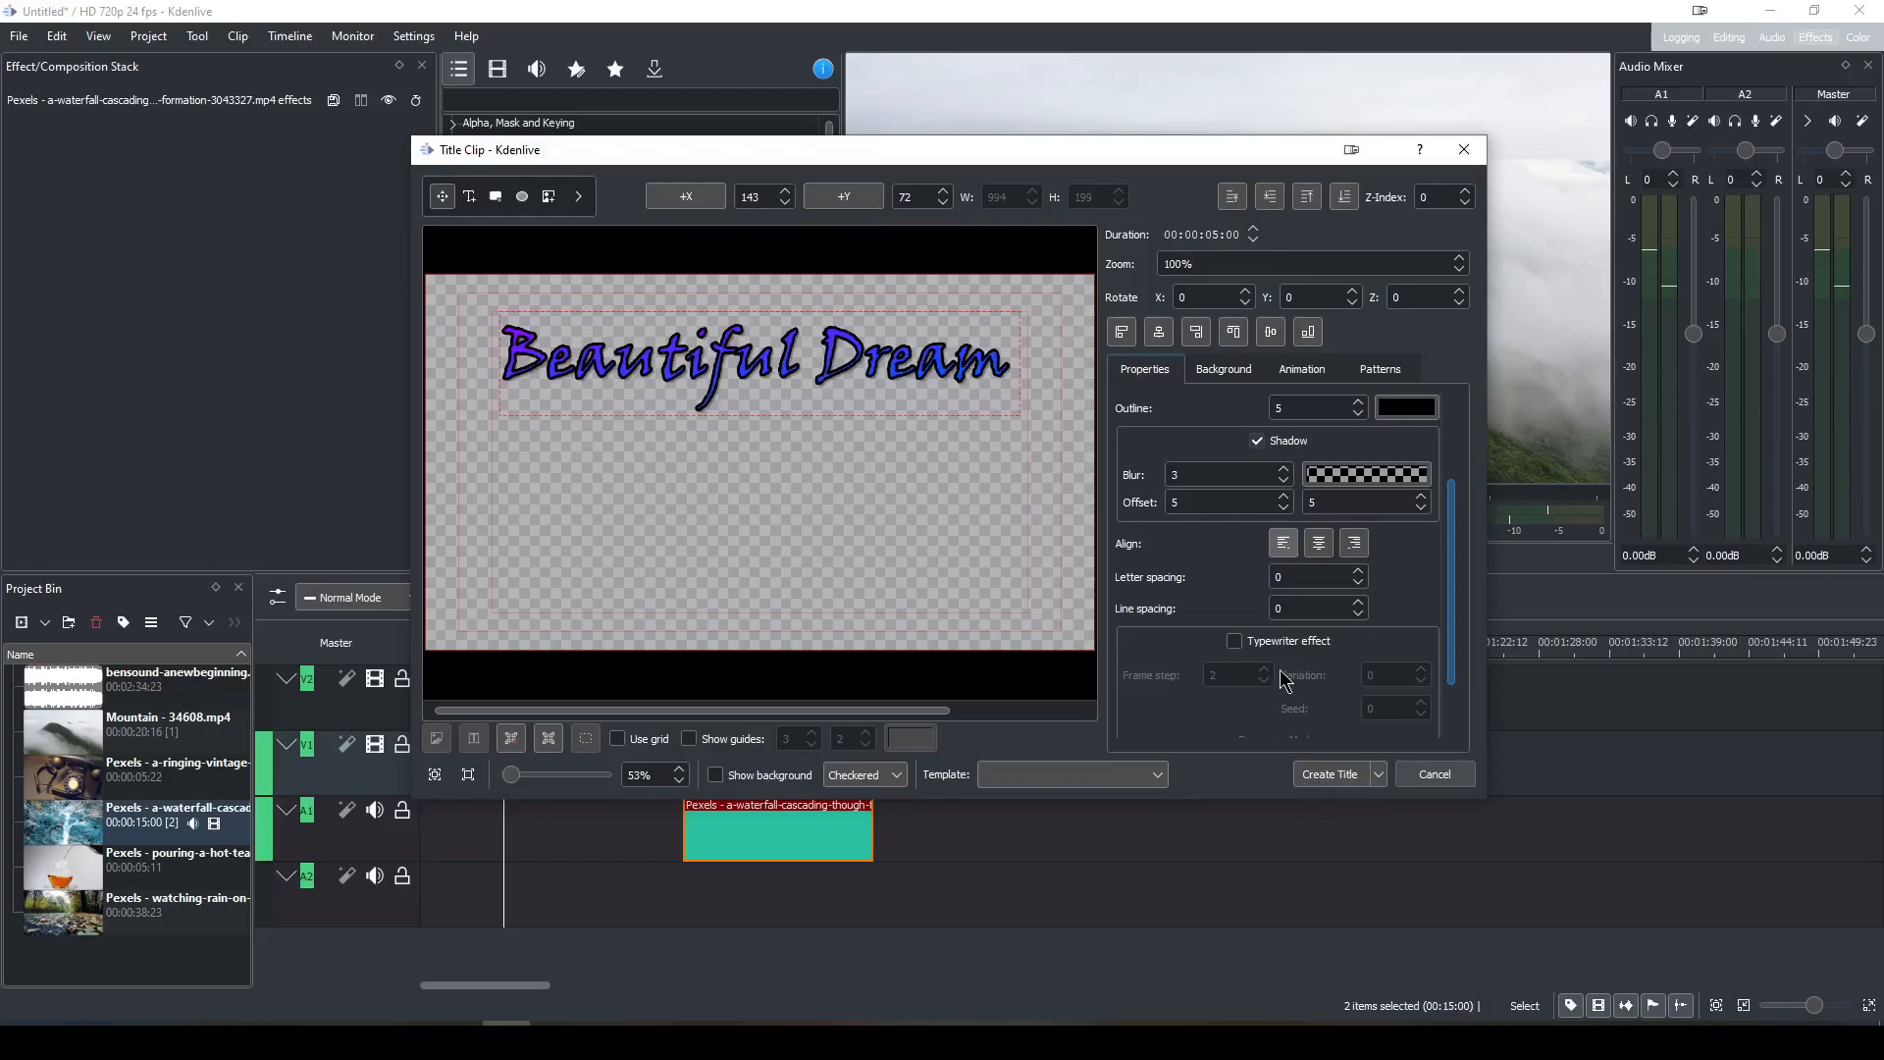
pyautogui.click(1325, 775)
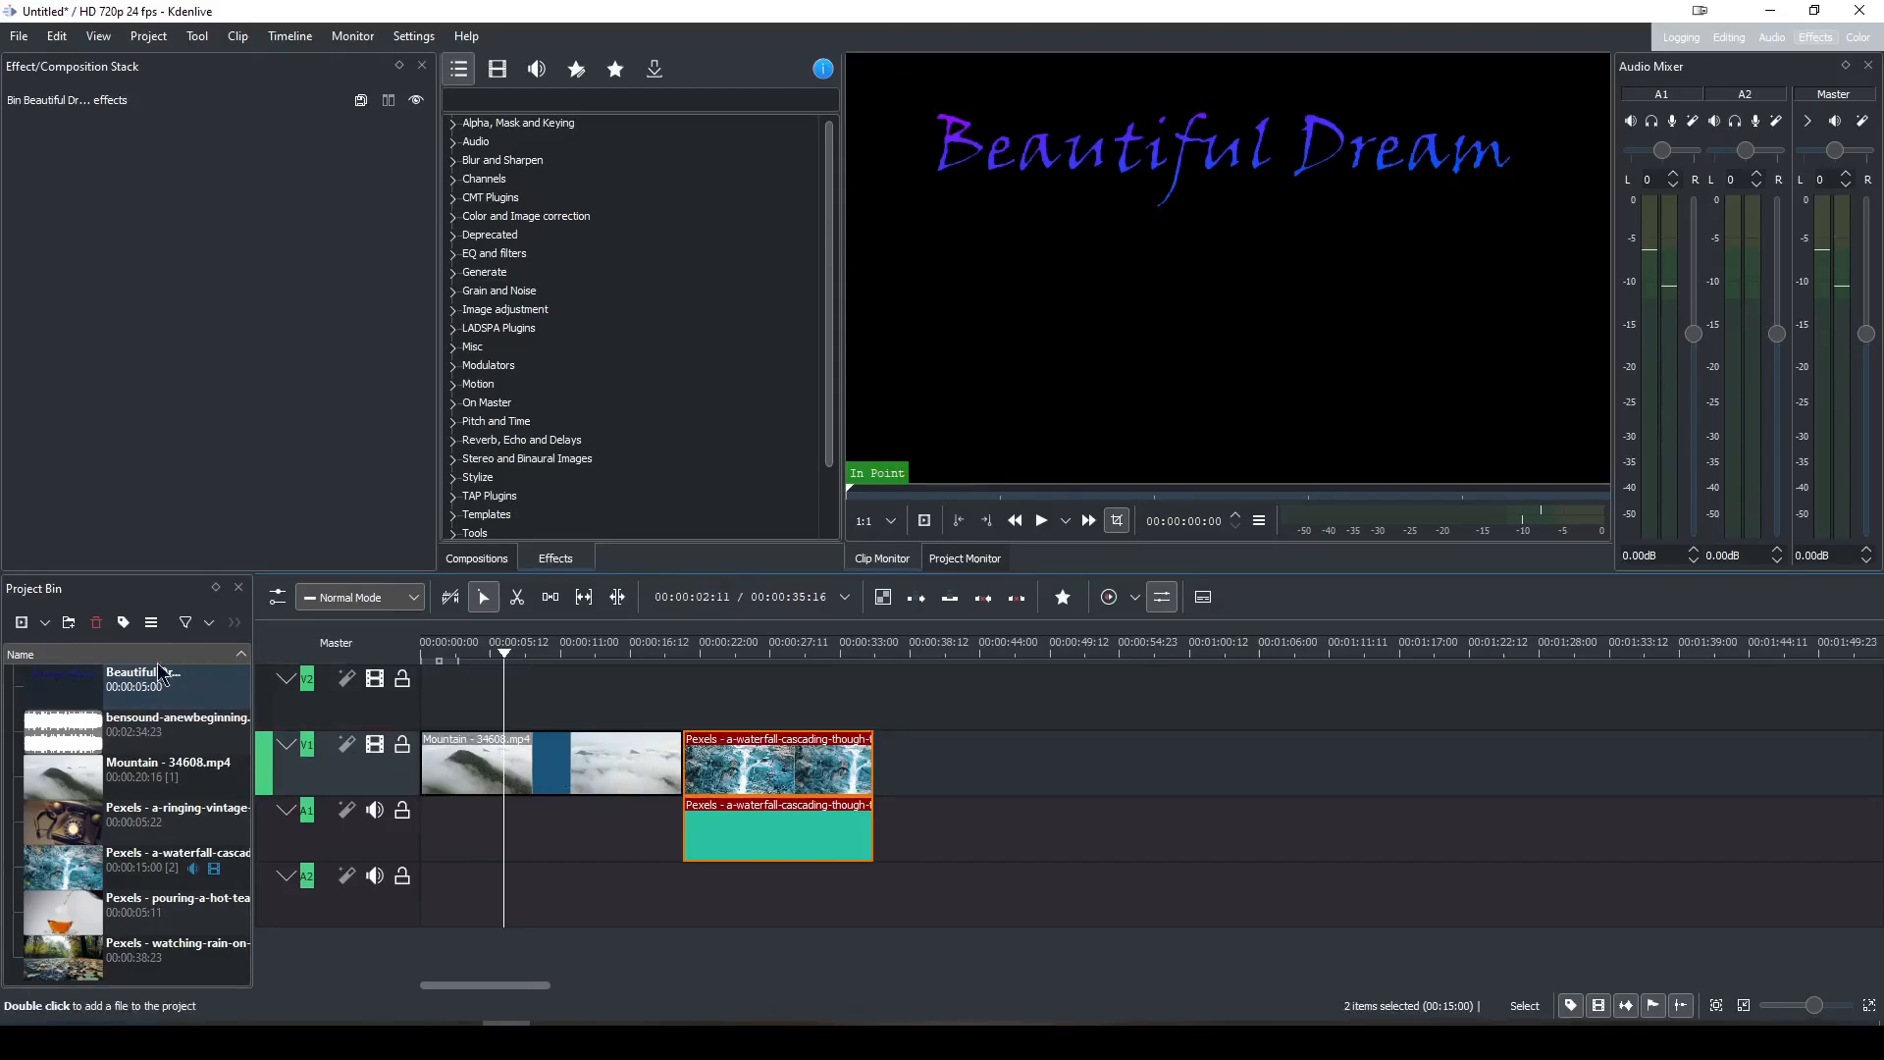
# Place the Beautiful Dream title on track V2 above the Mountain clip at about 6 seconds and scrub through it to preview the overlay.
pyautogui.moveTo(114, 679); pyautogui.dragTo(535, 692)
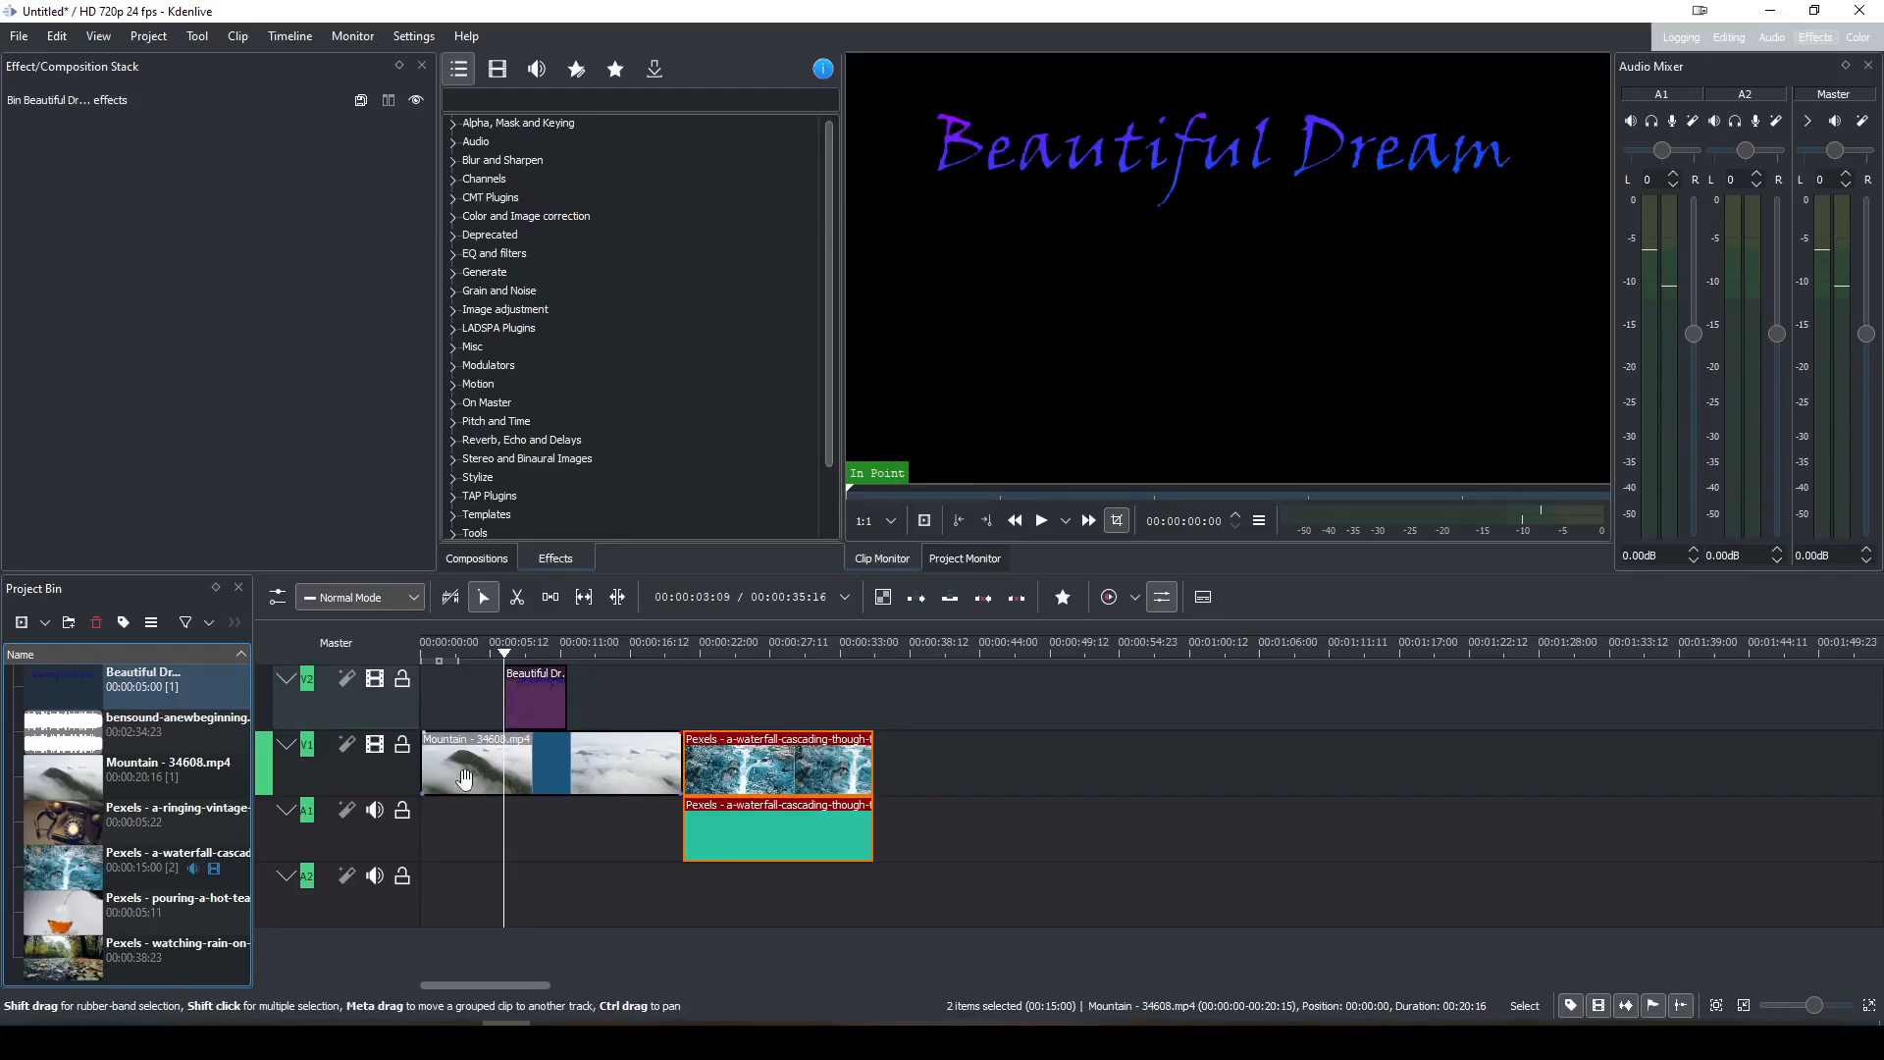
pyautogui.moveTo(506, 658); pyautogui.dragTo(489, 658)
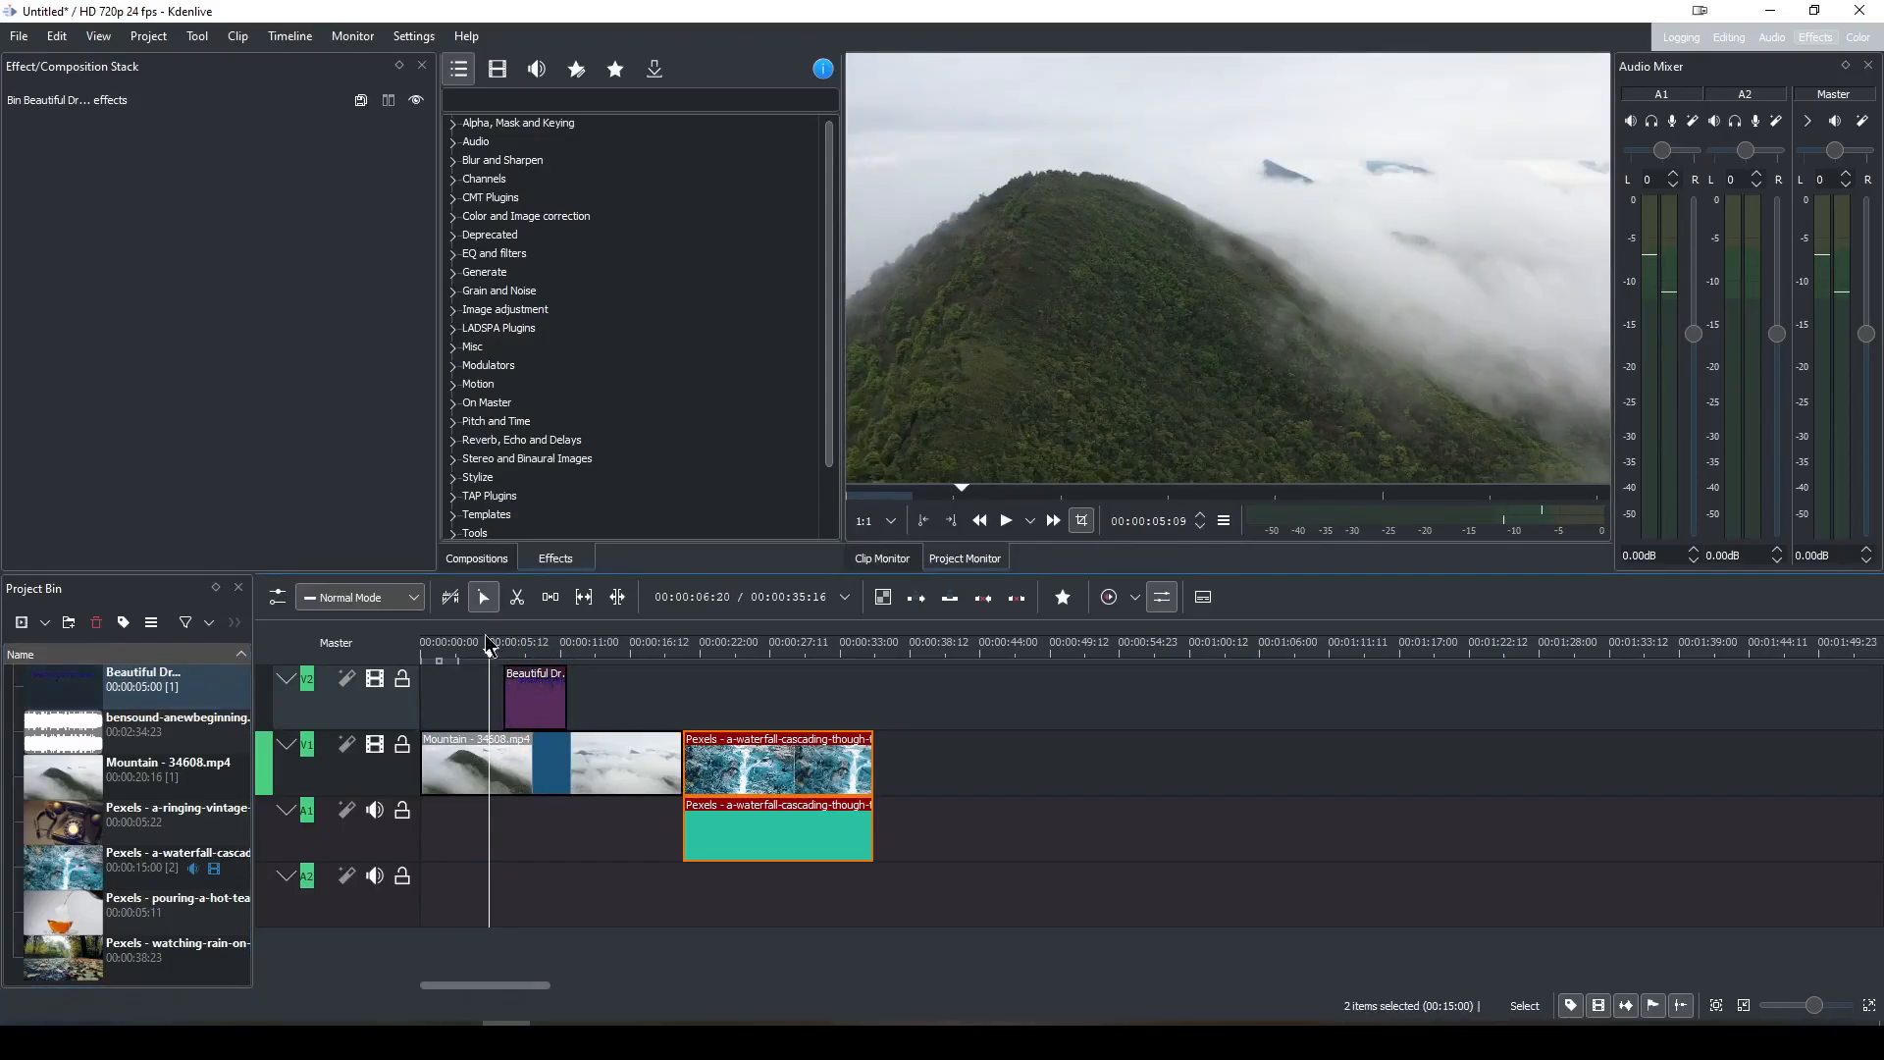
pyautogui.click(511, 658)
pyautogui.moveTo(513, 655); pyautogui.dragTo(522, 656)
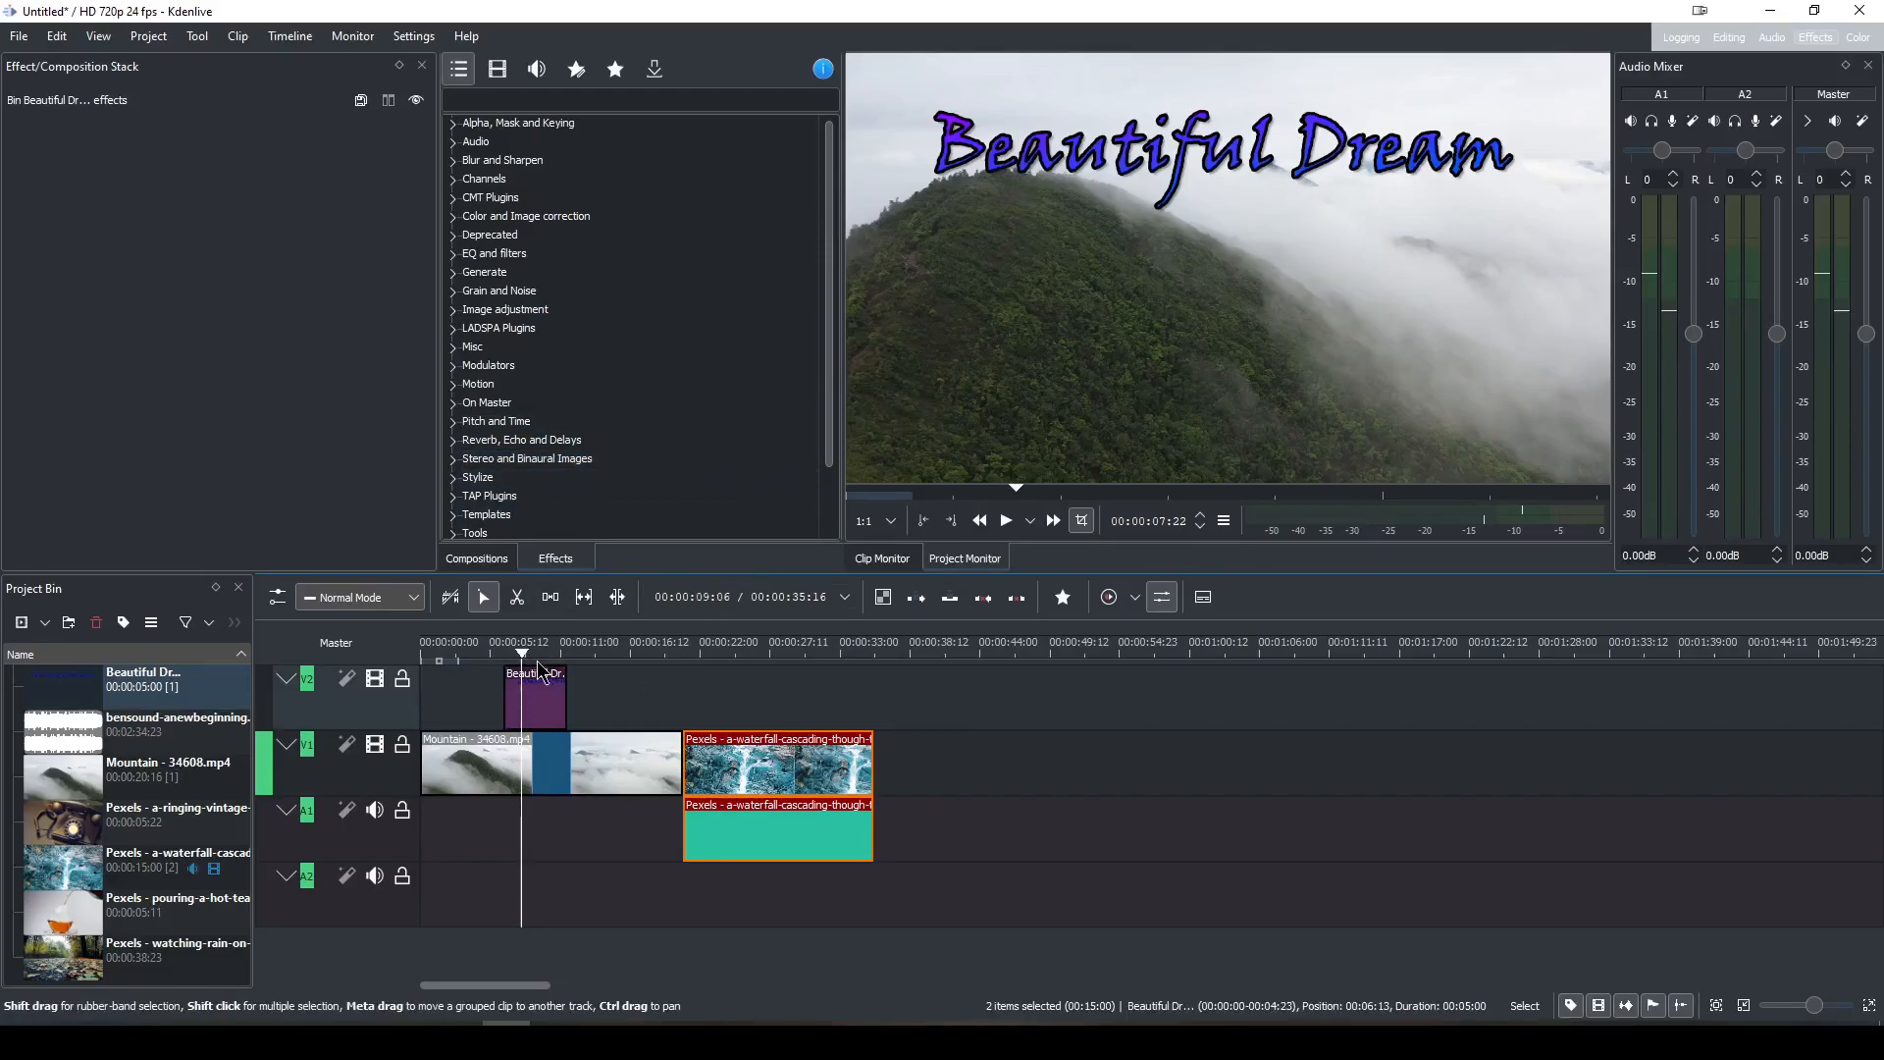
pyautogui.moveTo(525, 656); pyautogui.dragTo(479, 658)
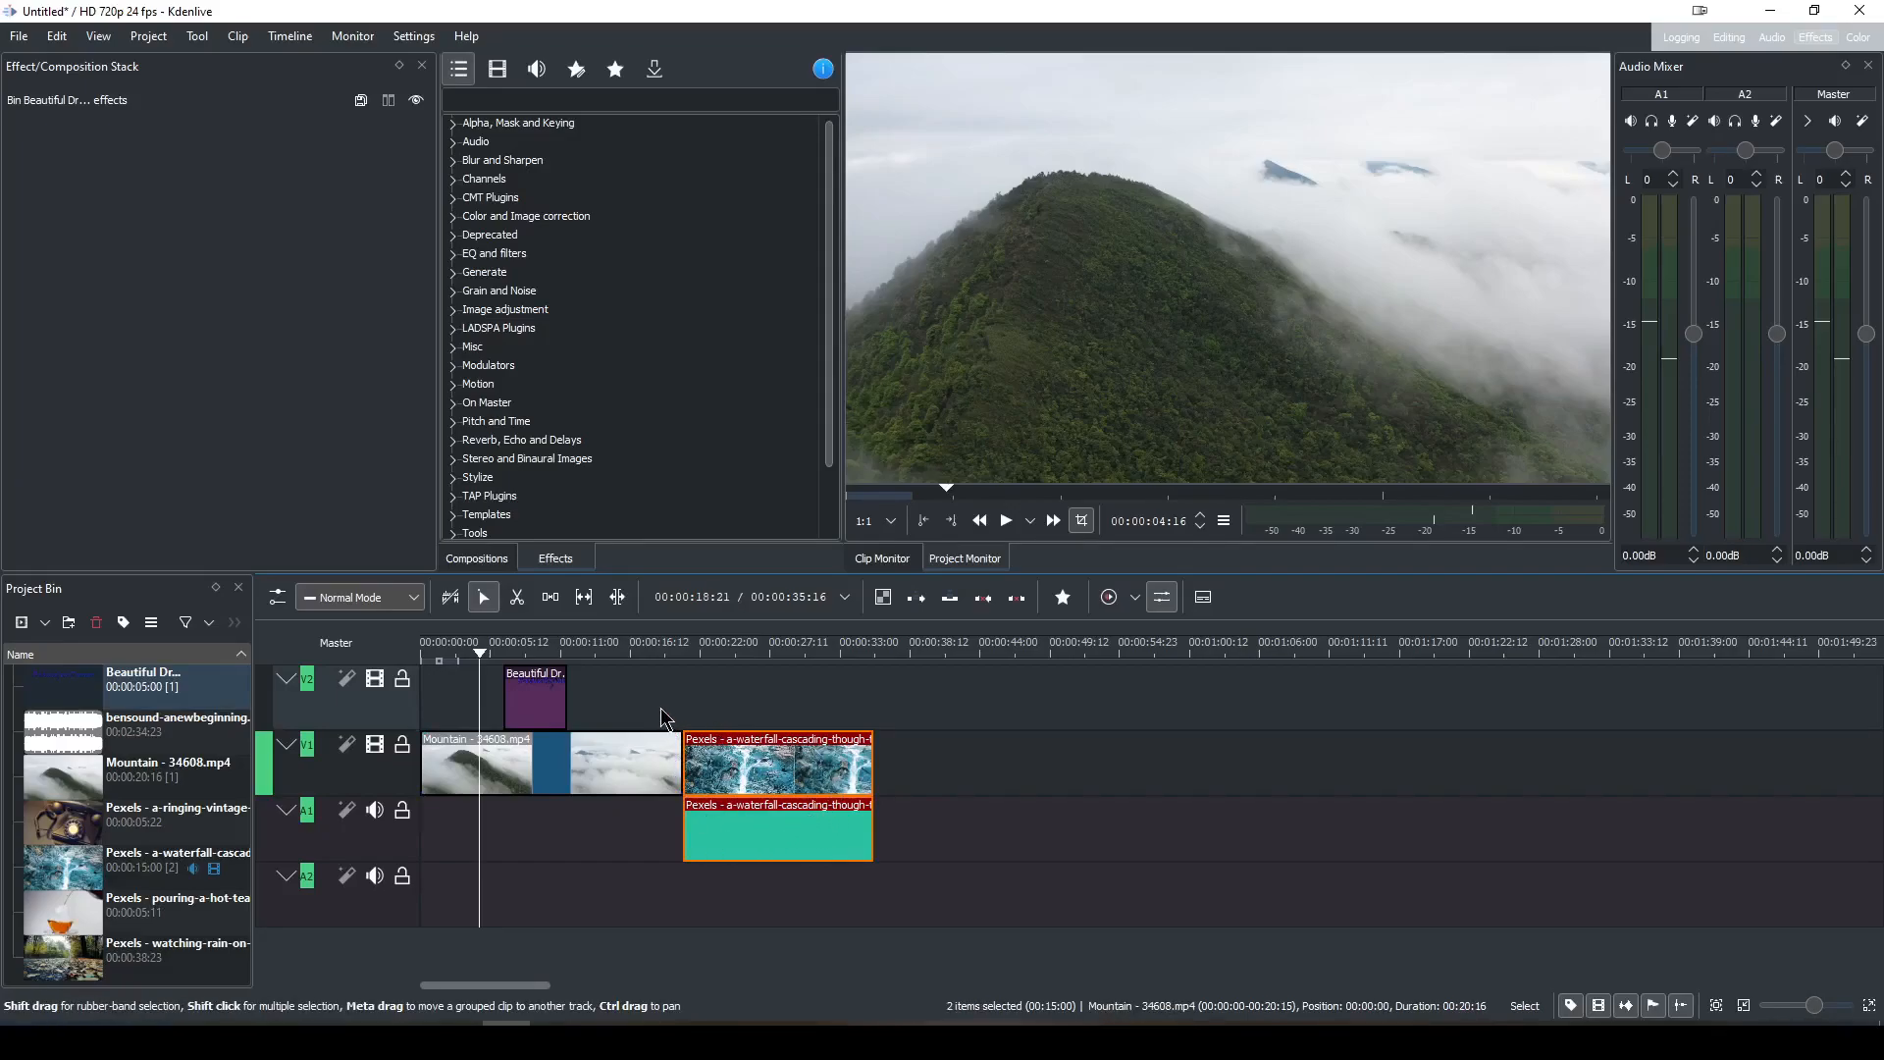
# Find the Volume (keyframable) effect by searching "vol" and apply it to the waterfall clip's audio on track A1.
pyautogui.click(507, 102)
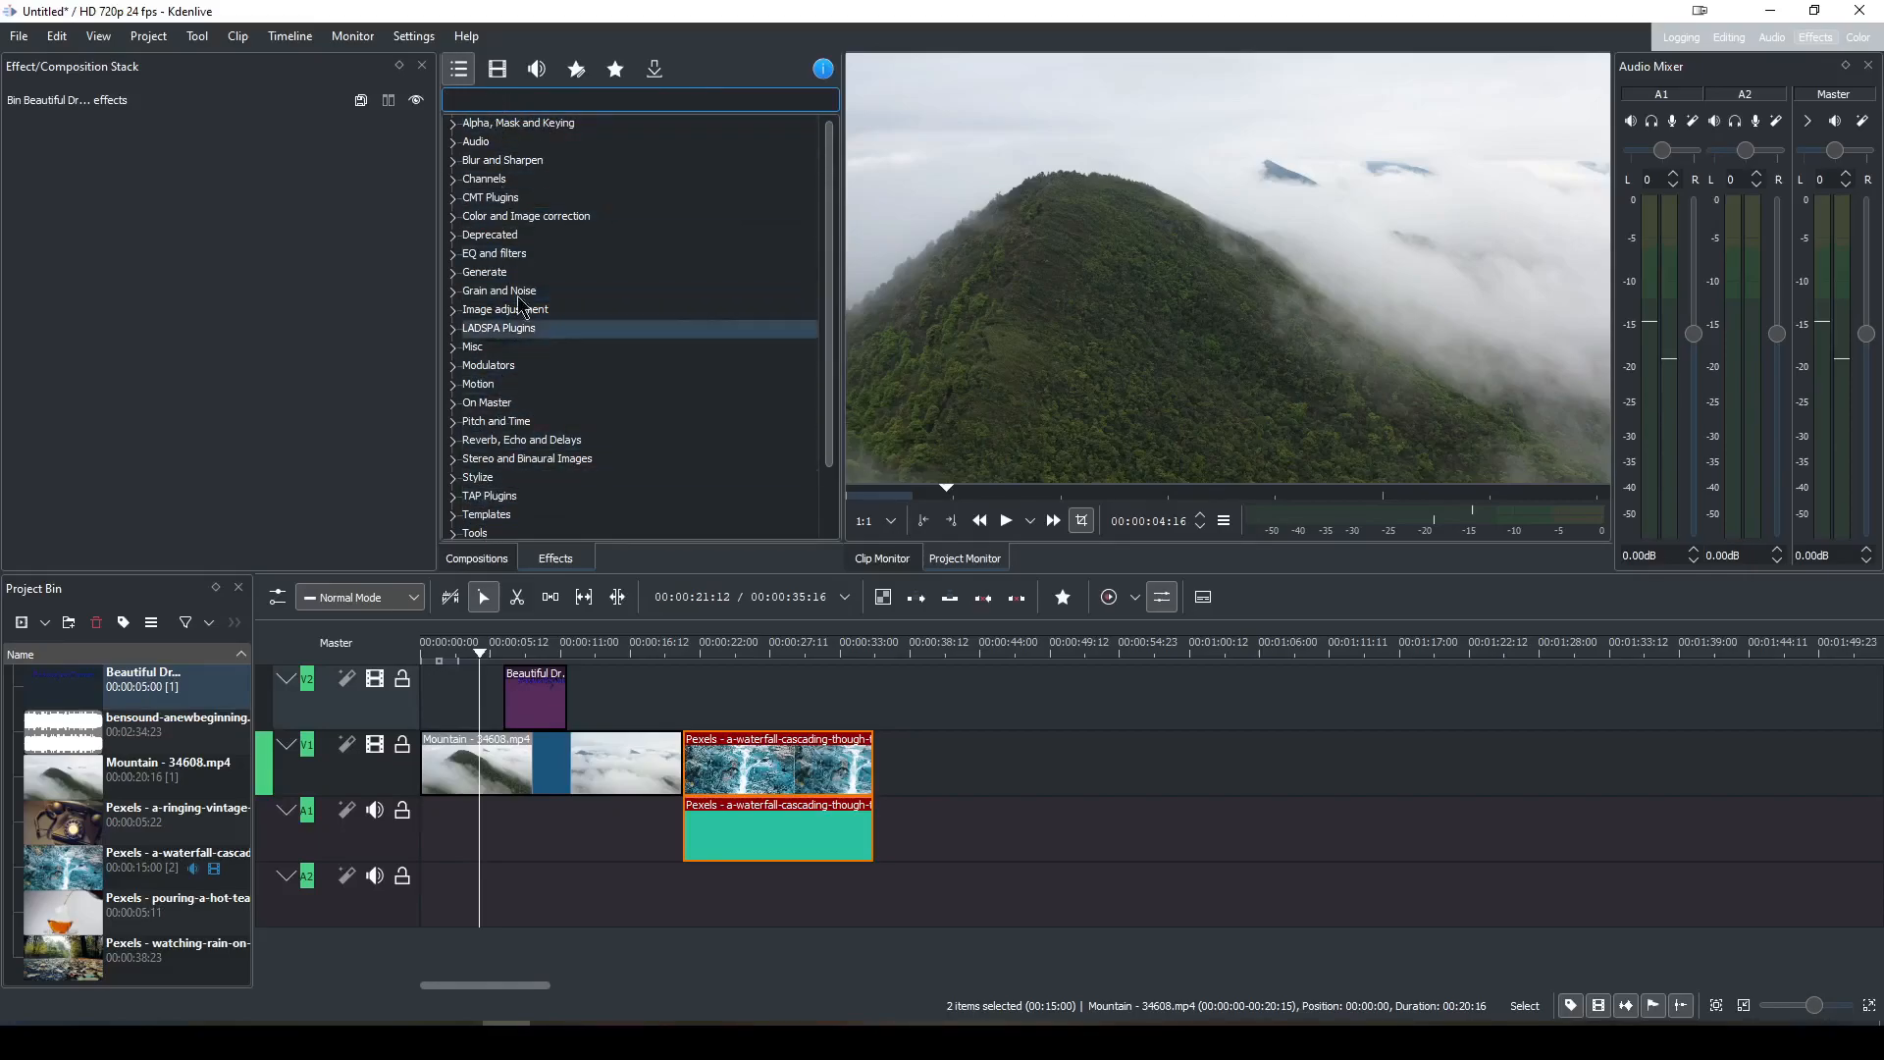
pyautogui.scroll(-3, 525, 227)
pyautogui.scroll(3, 580, 513)
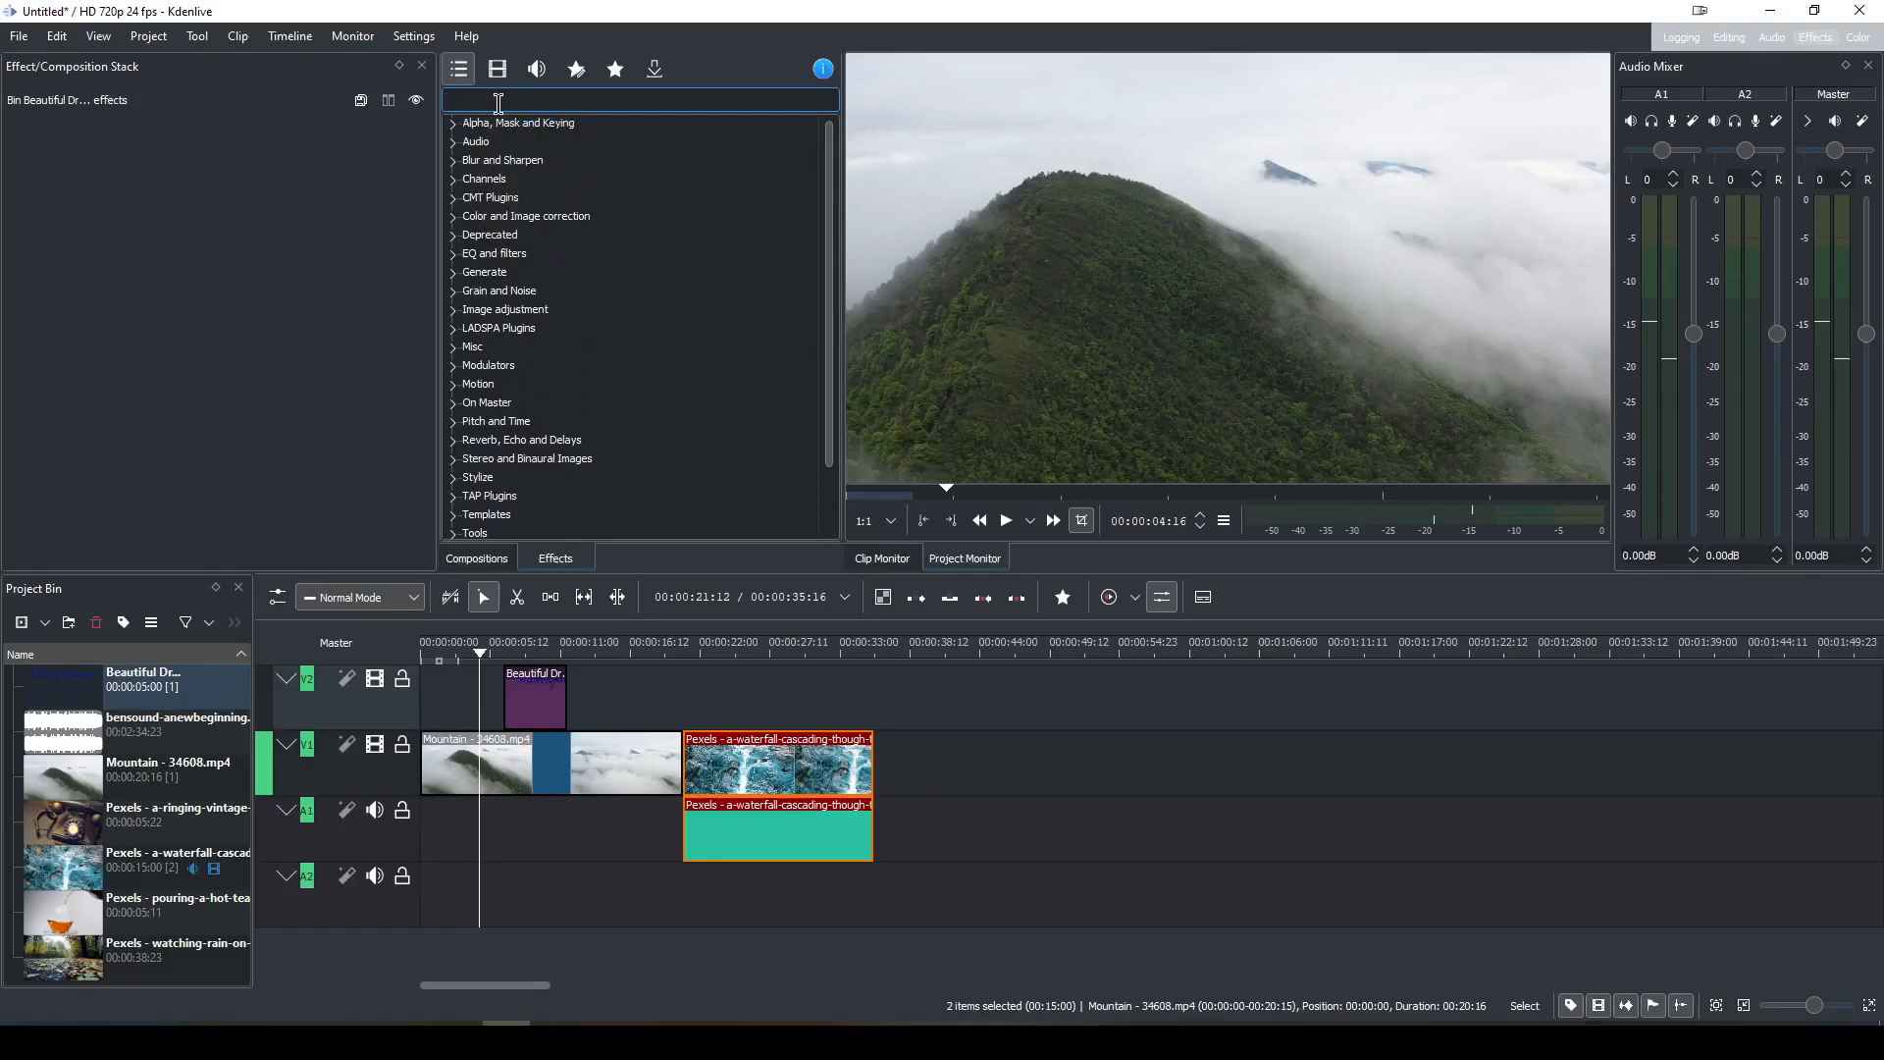
pyautogui.write('vol')
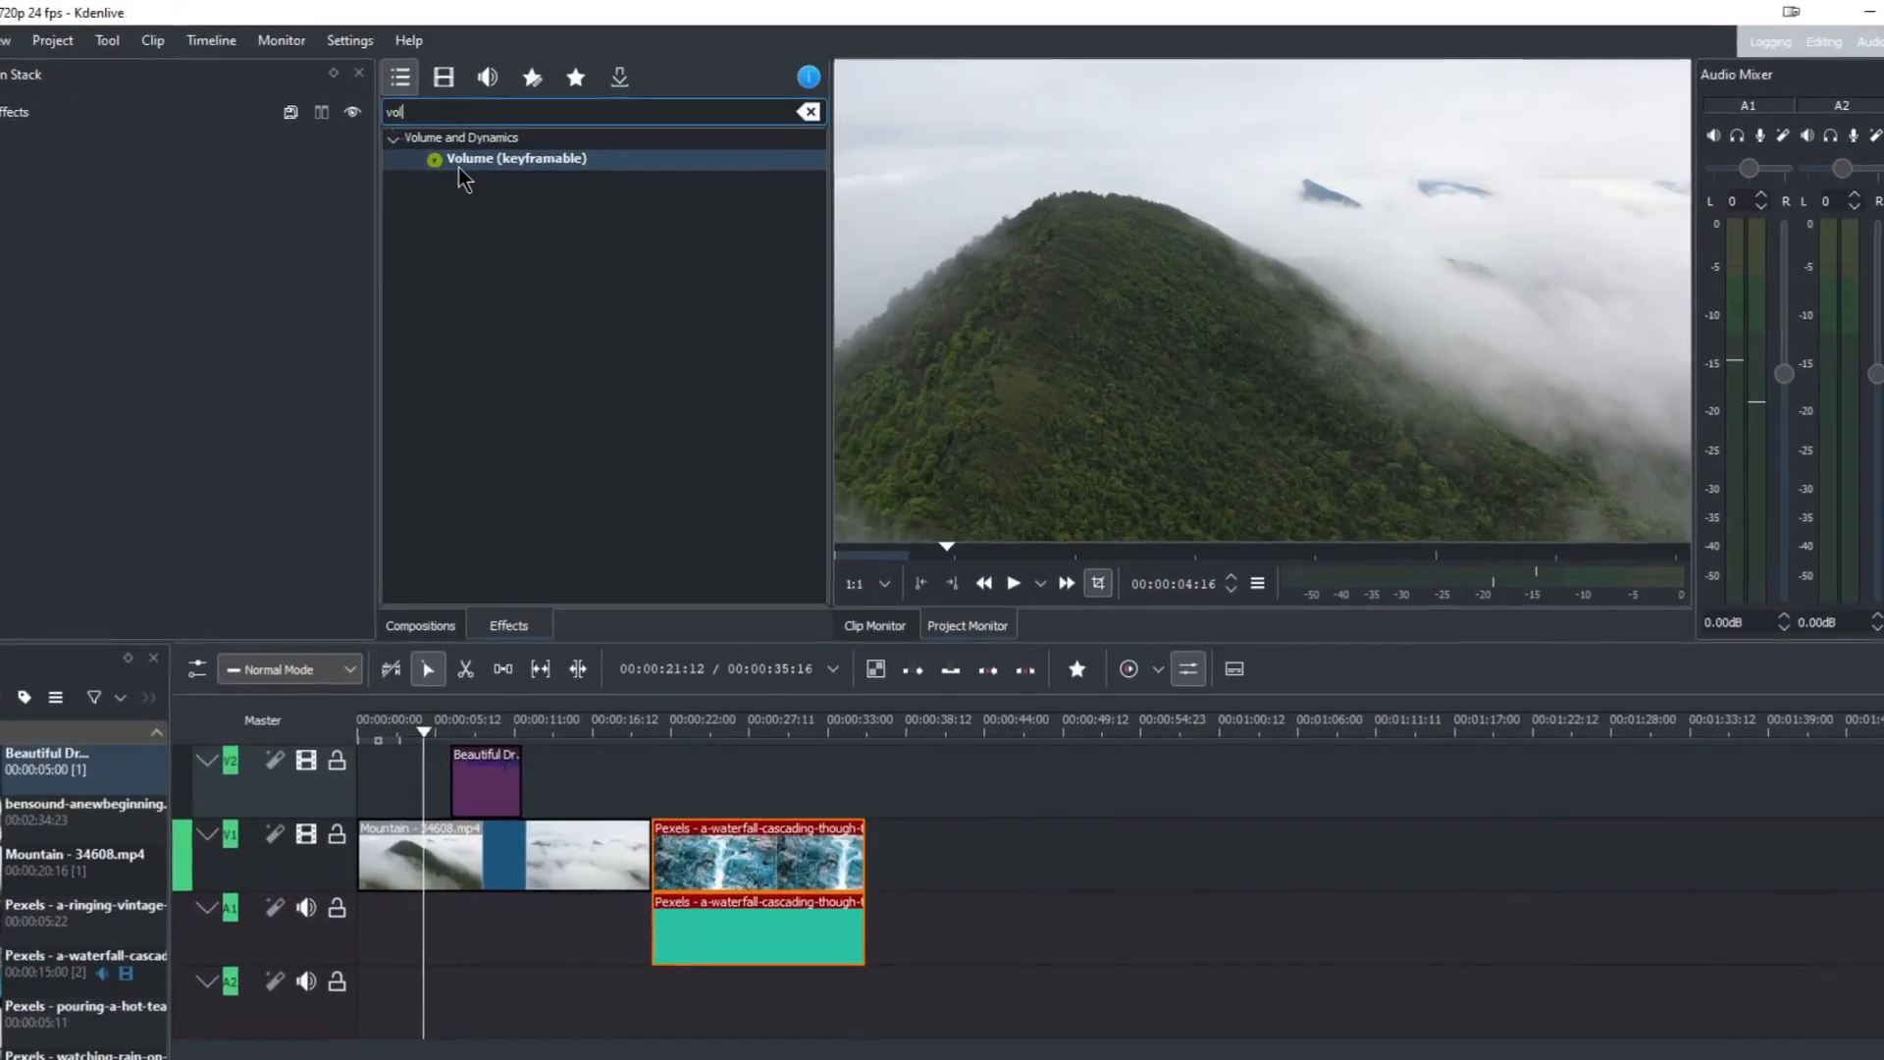
pyautogui.moveTo(445, 167); pyautogui.dragTo(706, 981)
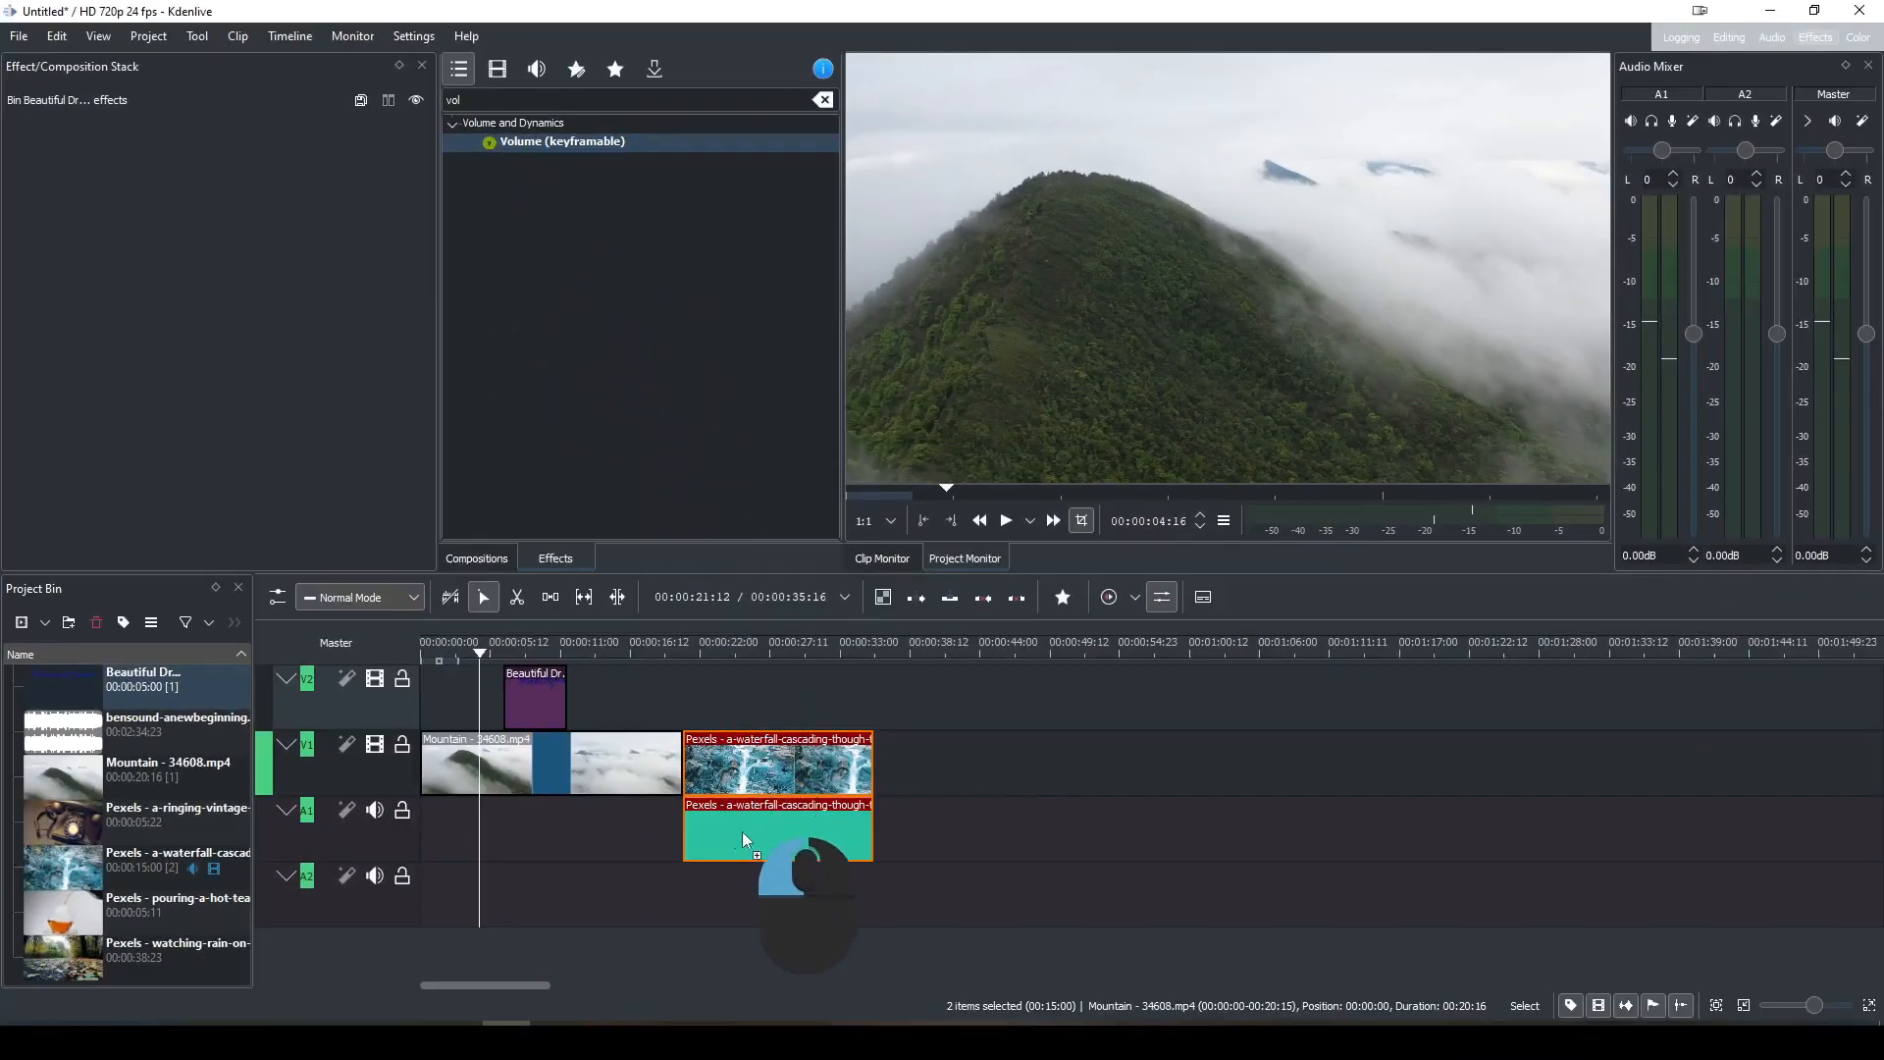
pyautogui.moveTo(742, 832); pyautogui.dragTo(766, 833)
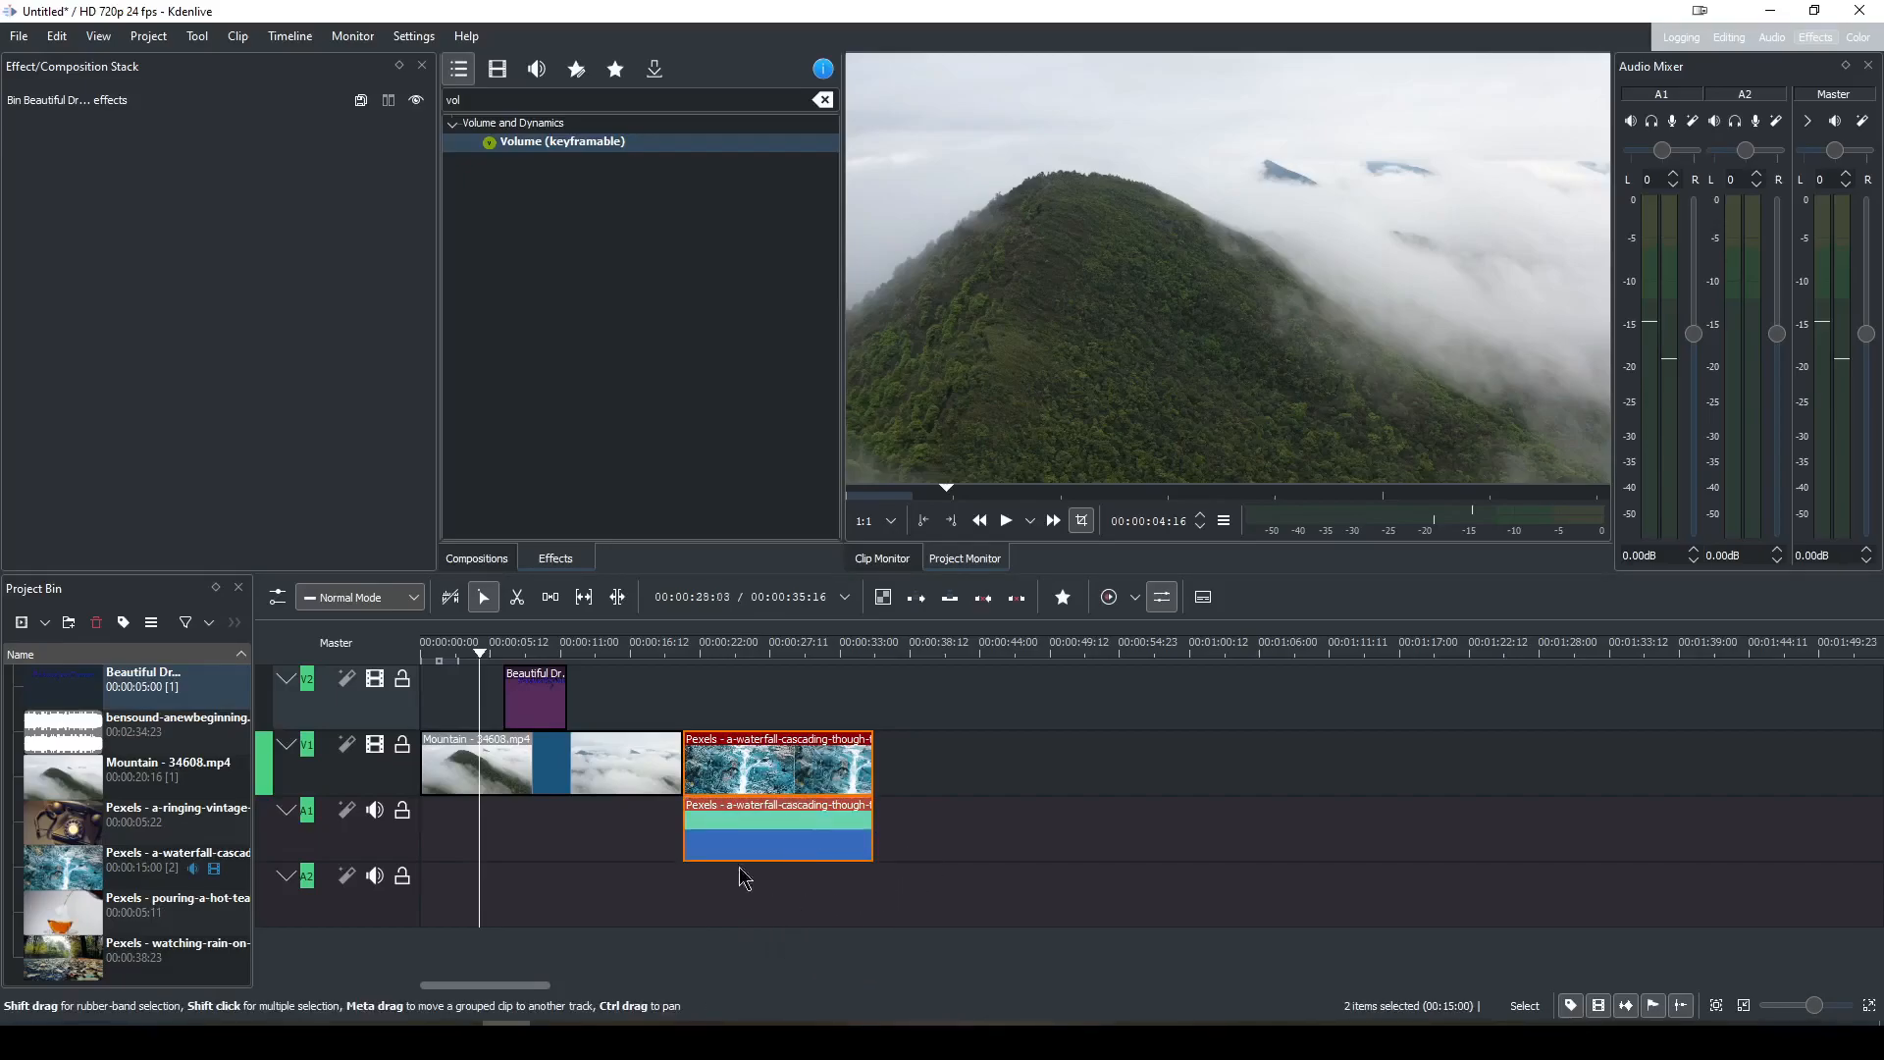
# Move the playhead to 00:00:20:10, just before the waterfall clip, with the whole clip enlarged in the timeline.
pyautogui.click(676, 658)
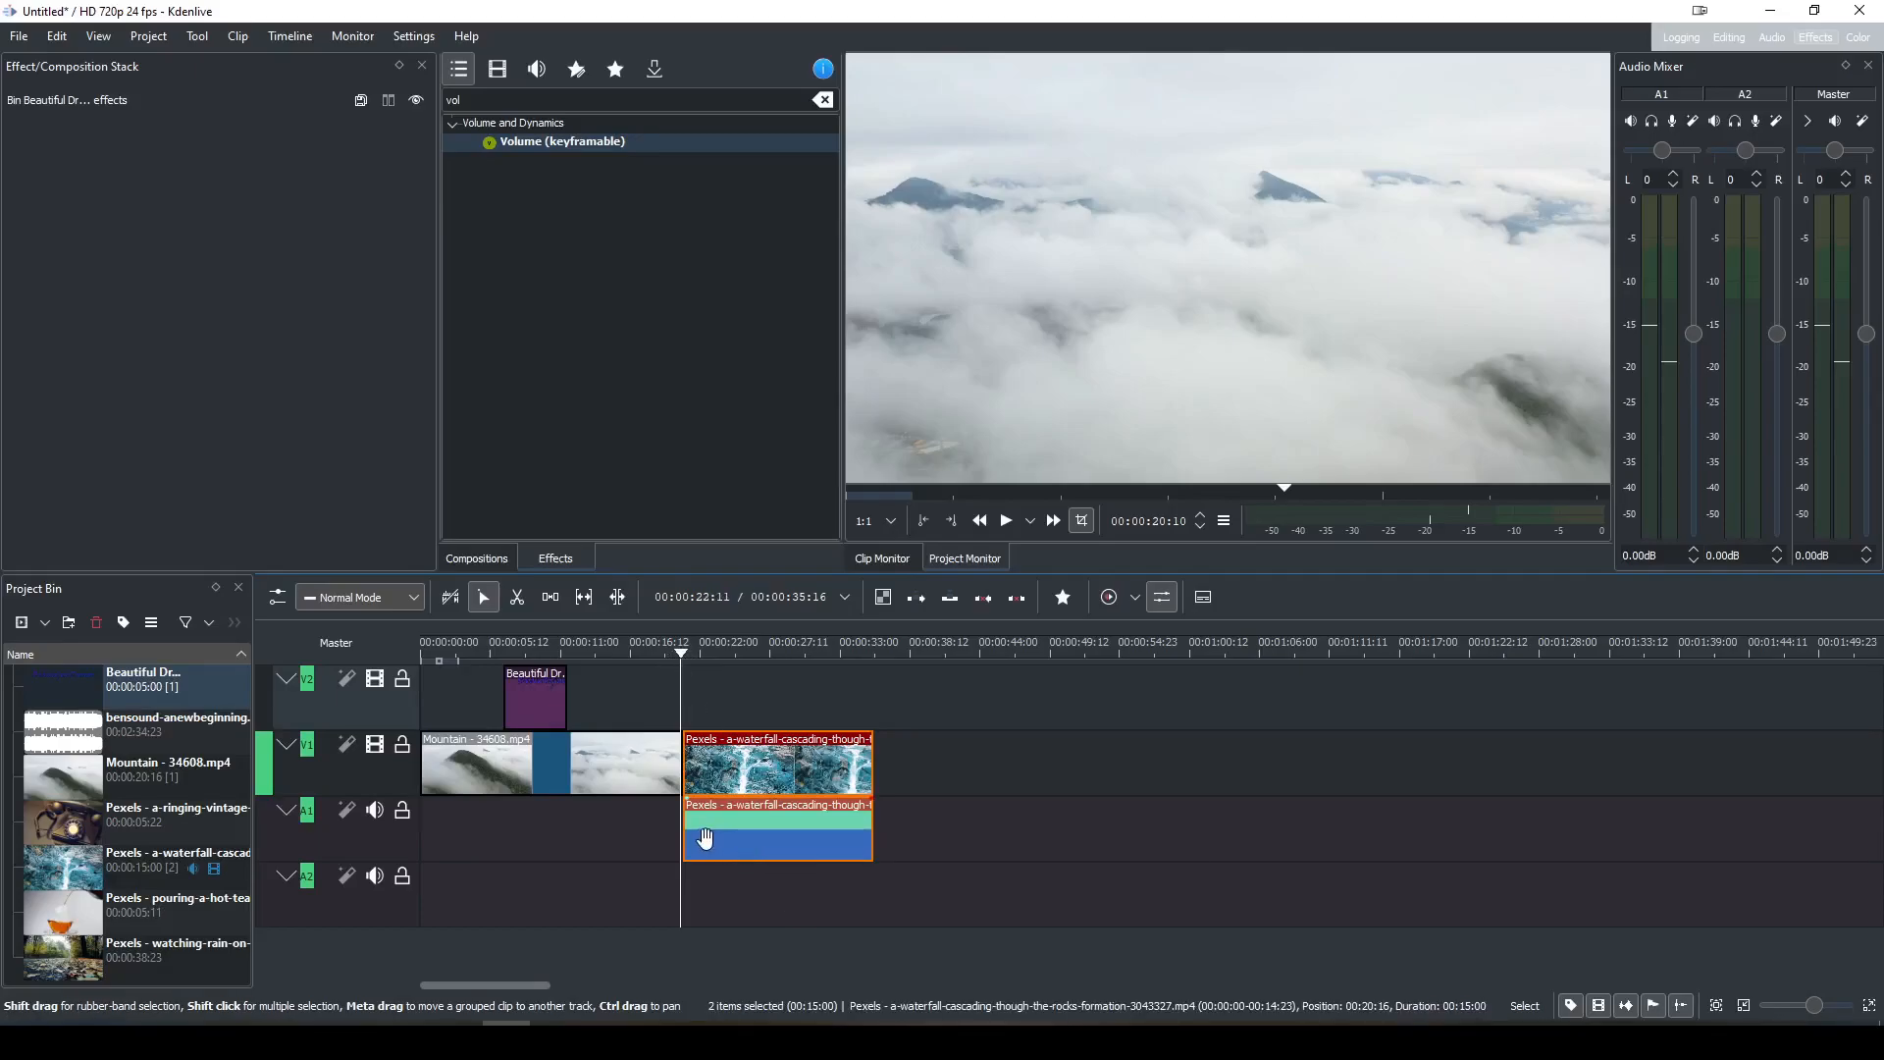
pyautogui.keyDown('ctrl'); pyautogui.scroll(1, 705, 837); pyautogui.keyUp('ctrl')
pyautogui.keyDown('ctrl'); pyautogui.scroll(2, 705, 838); pyautogui.keyUp('ctrl')
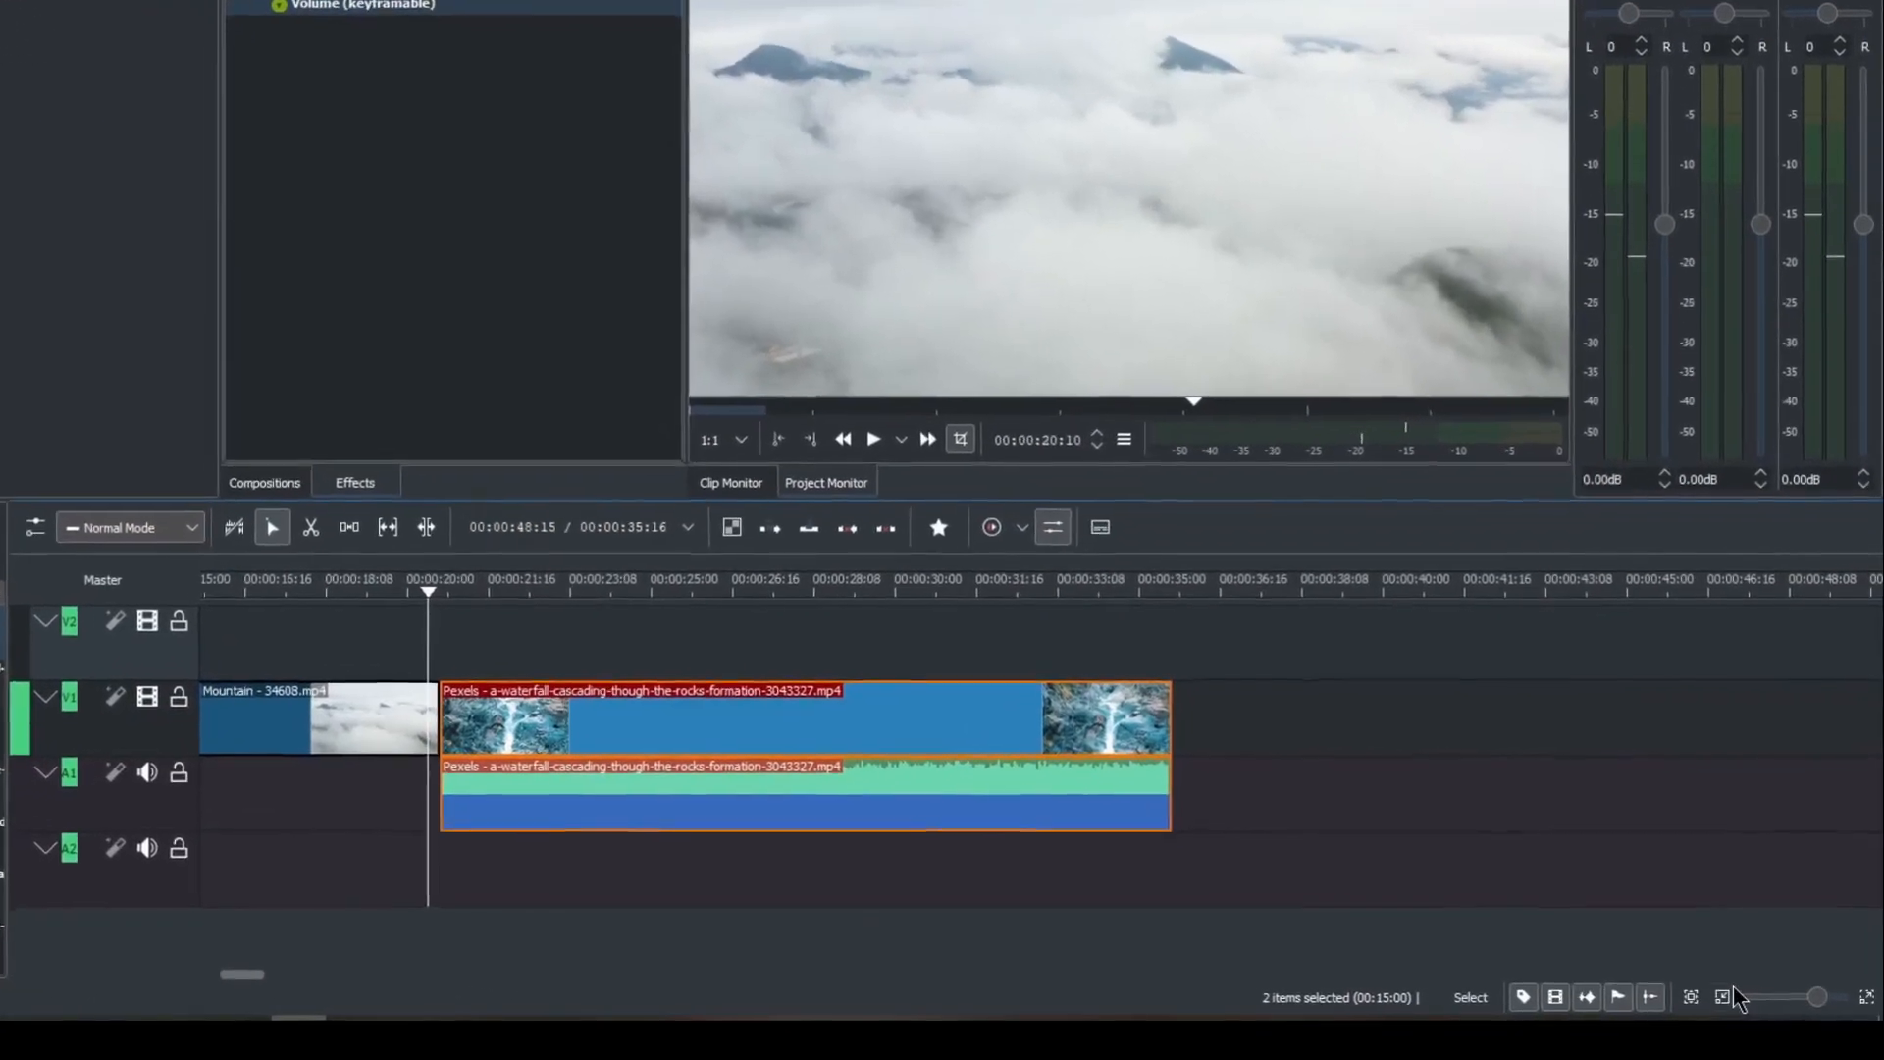
pyautogui.click(1863, 991)
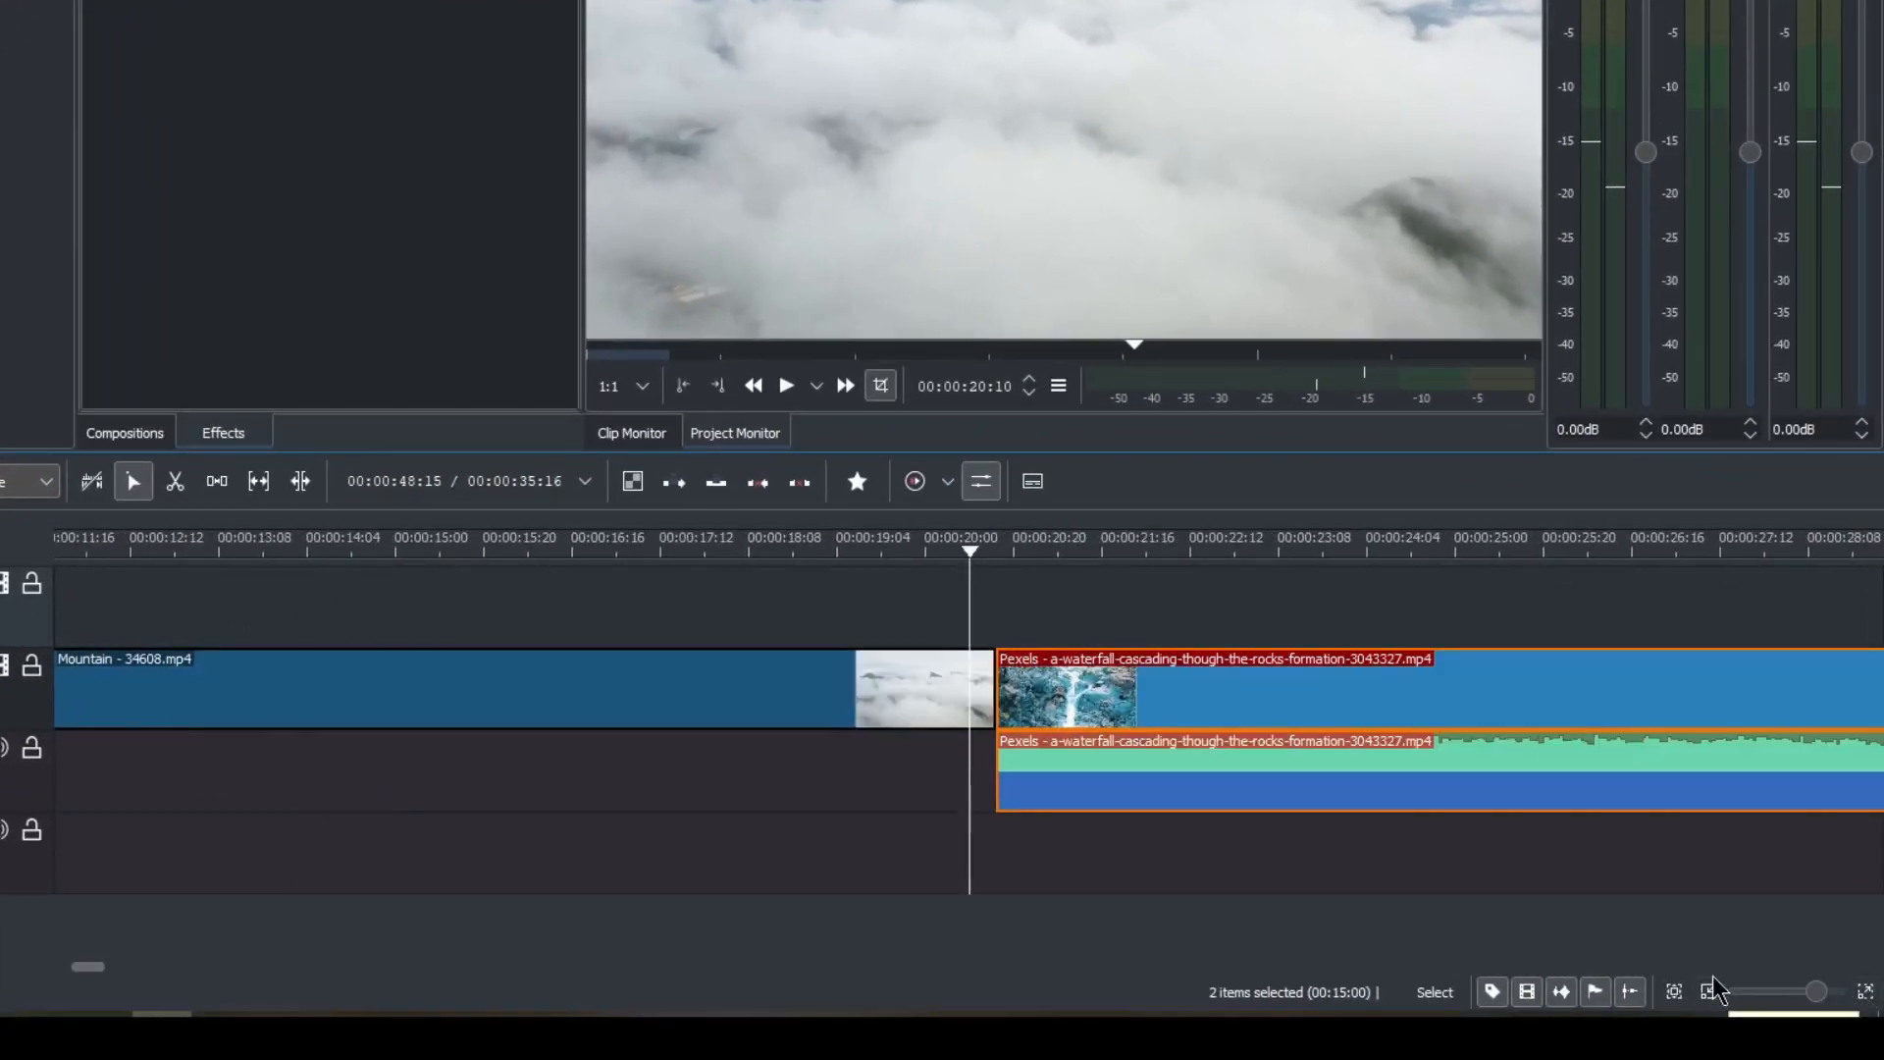
pyautogui.click(1709, 991)
pyautogui.click(1709, 991)
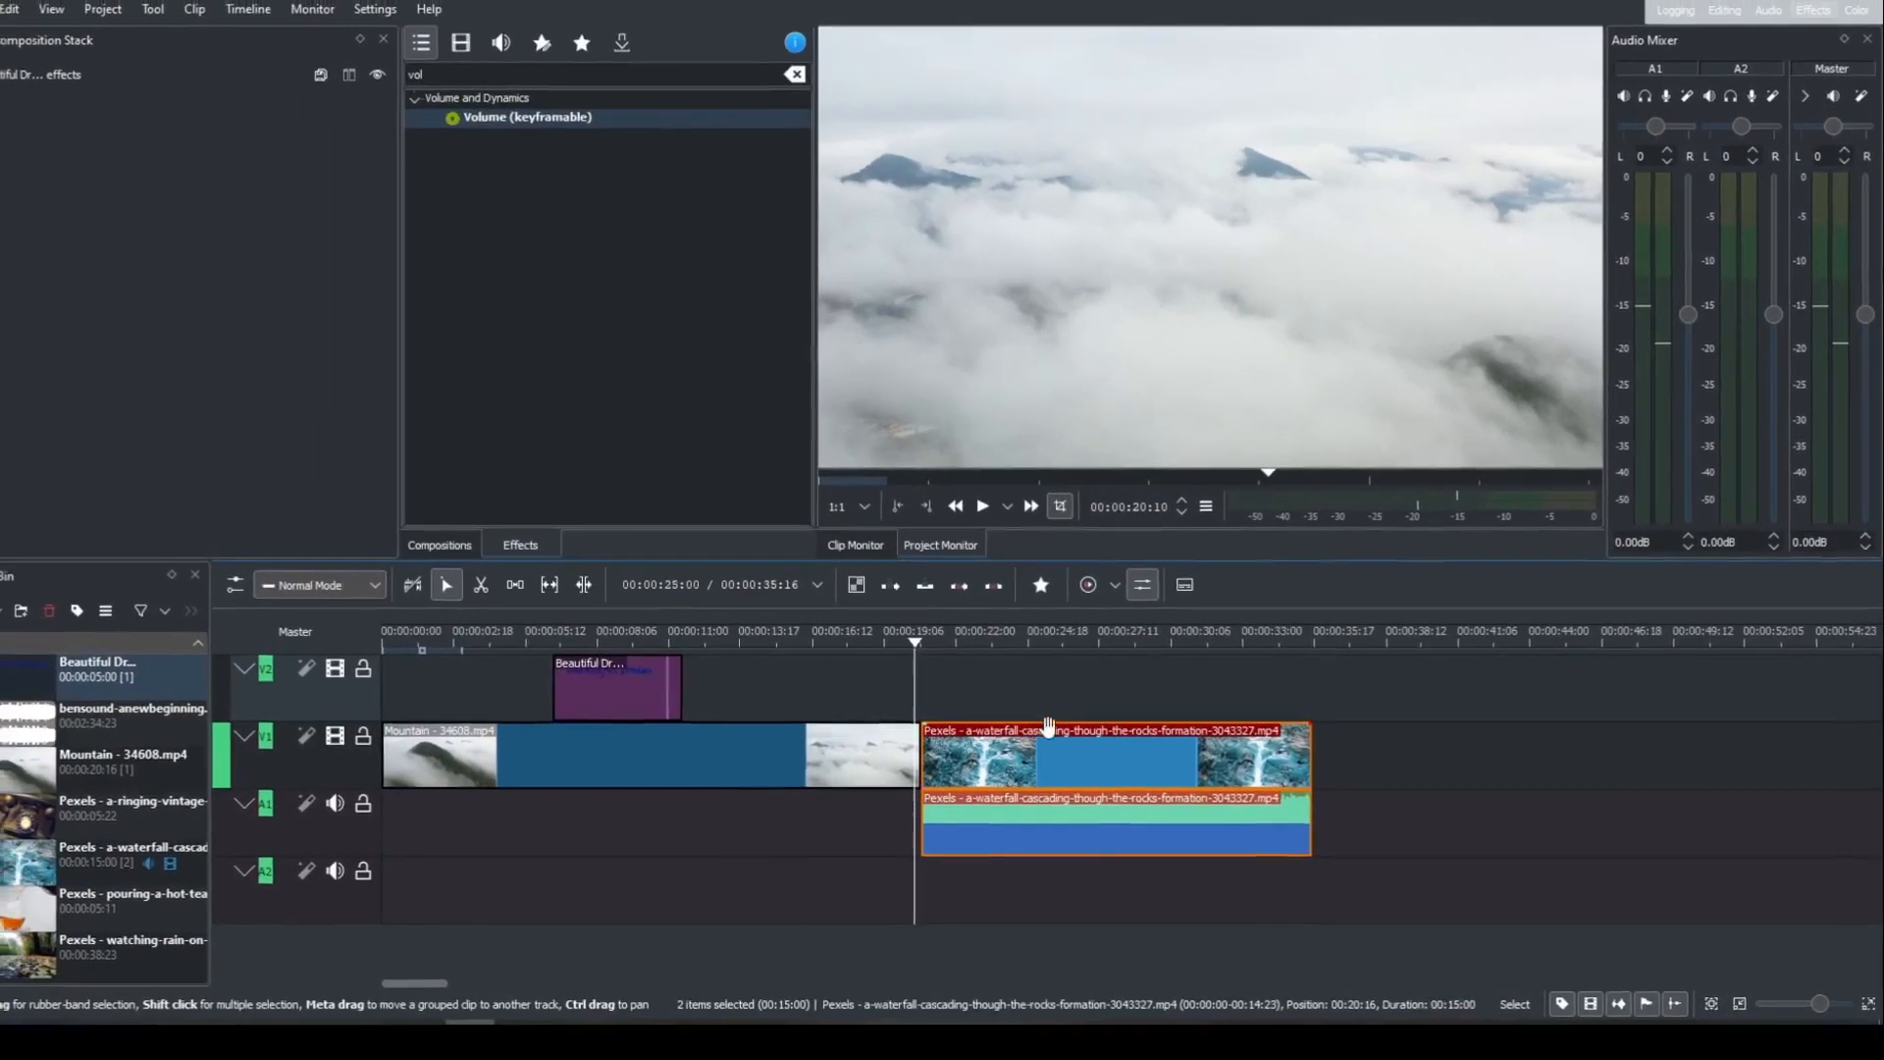
# Compare the effect stacks of the waterfall clip's audio and video parts, finishing with the audio part selected.
pyautogui.click(956, 831)
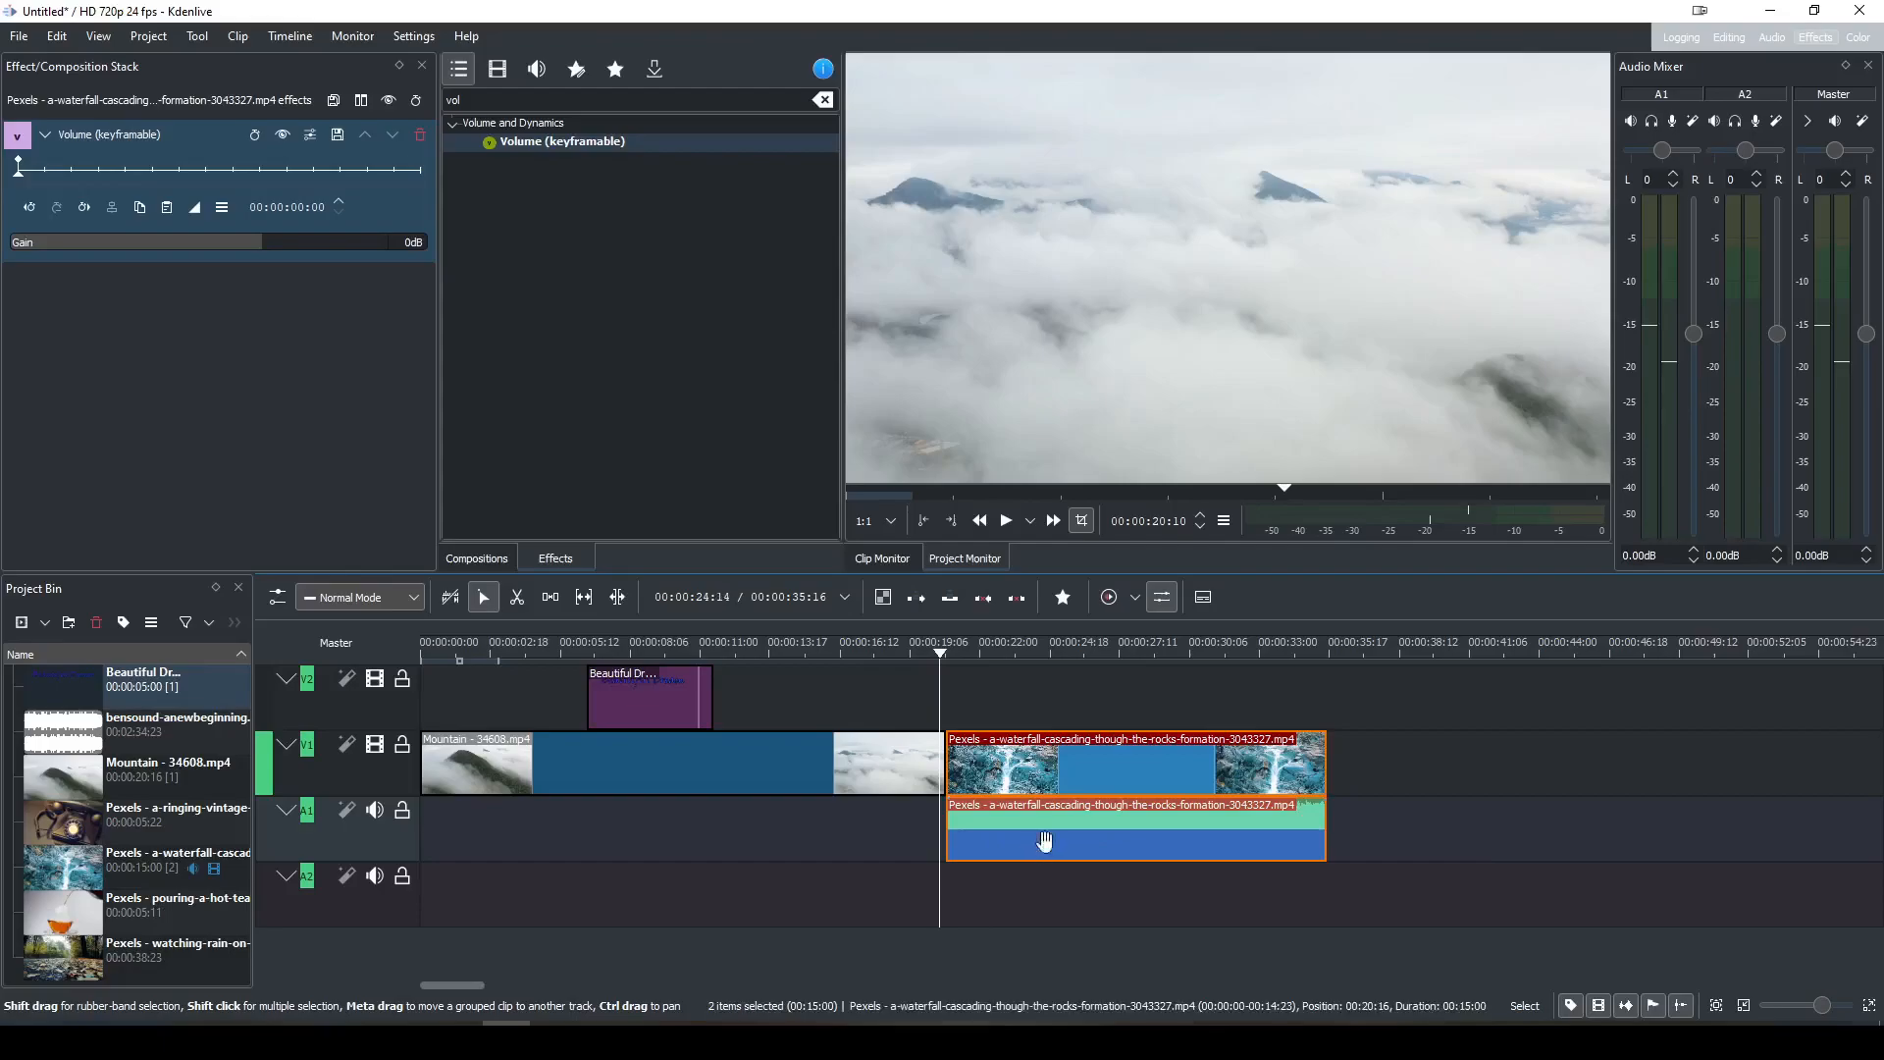
pyautogui.click(1082, 779)
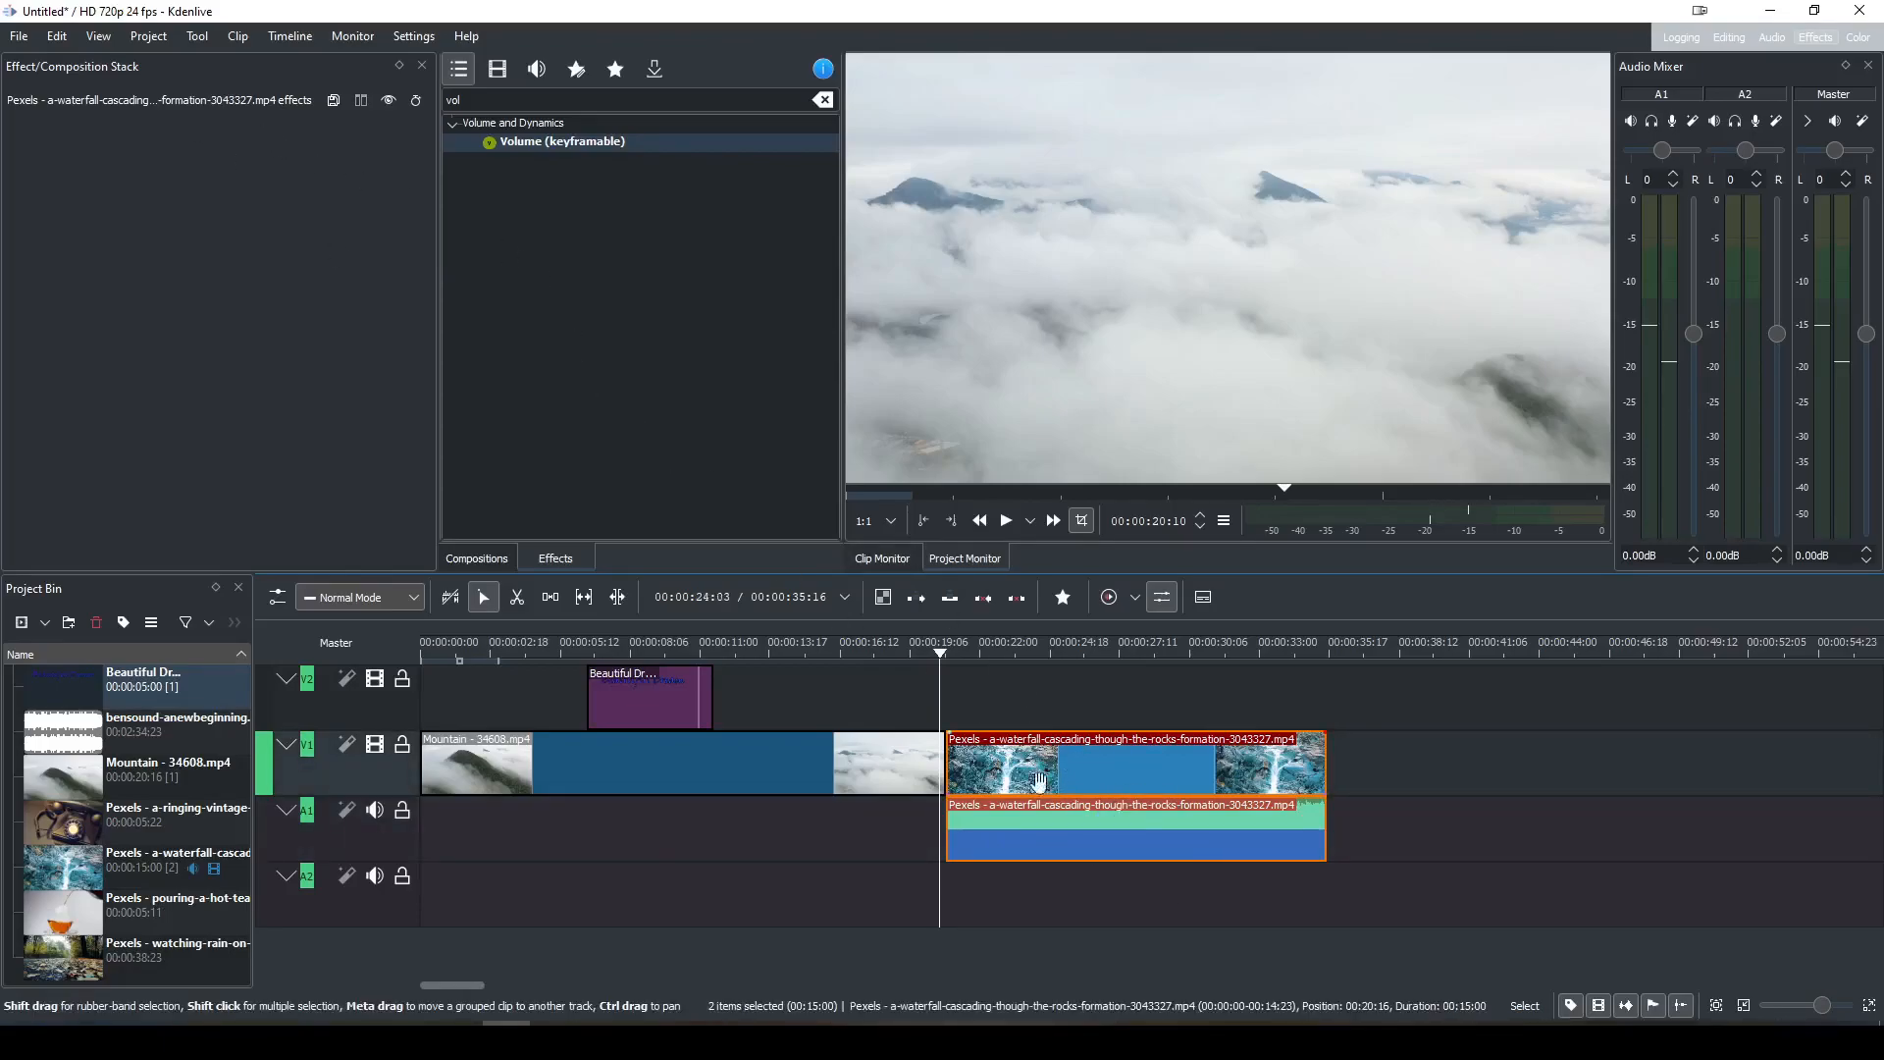
pyautogui.click(1046, 835)
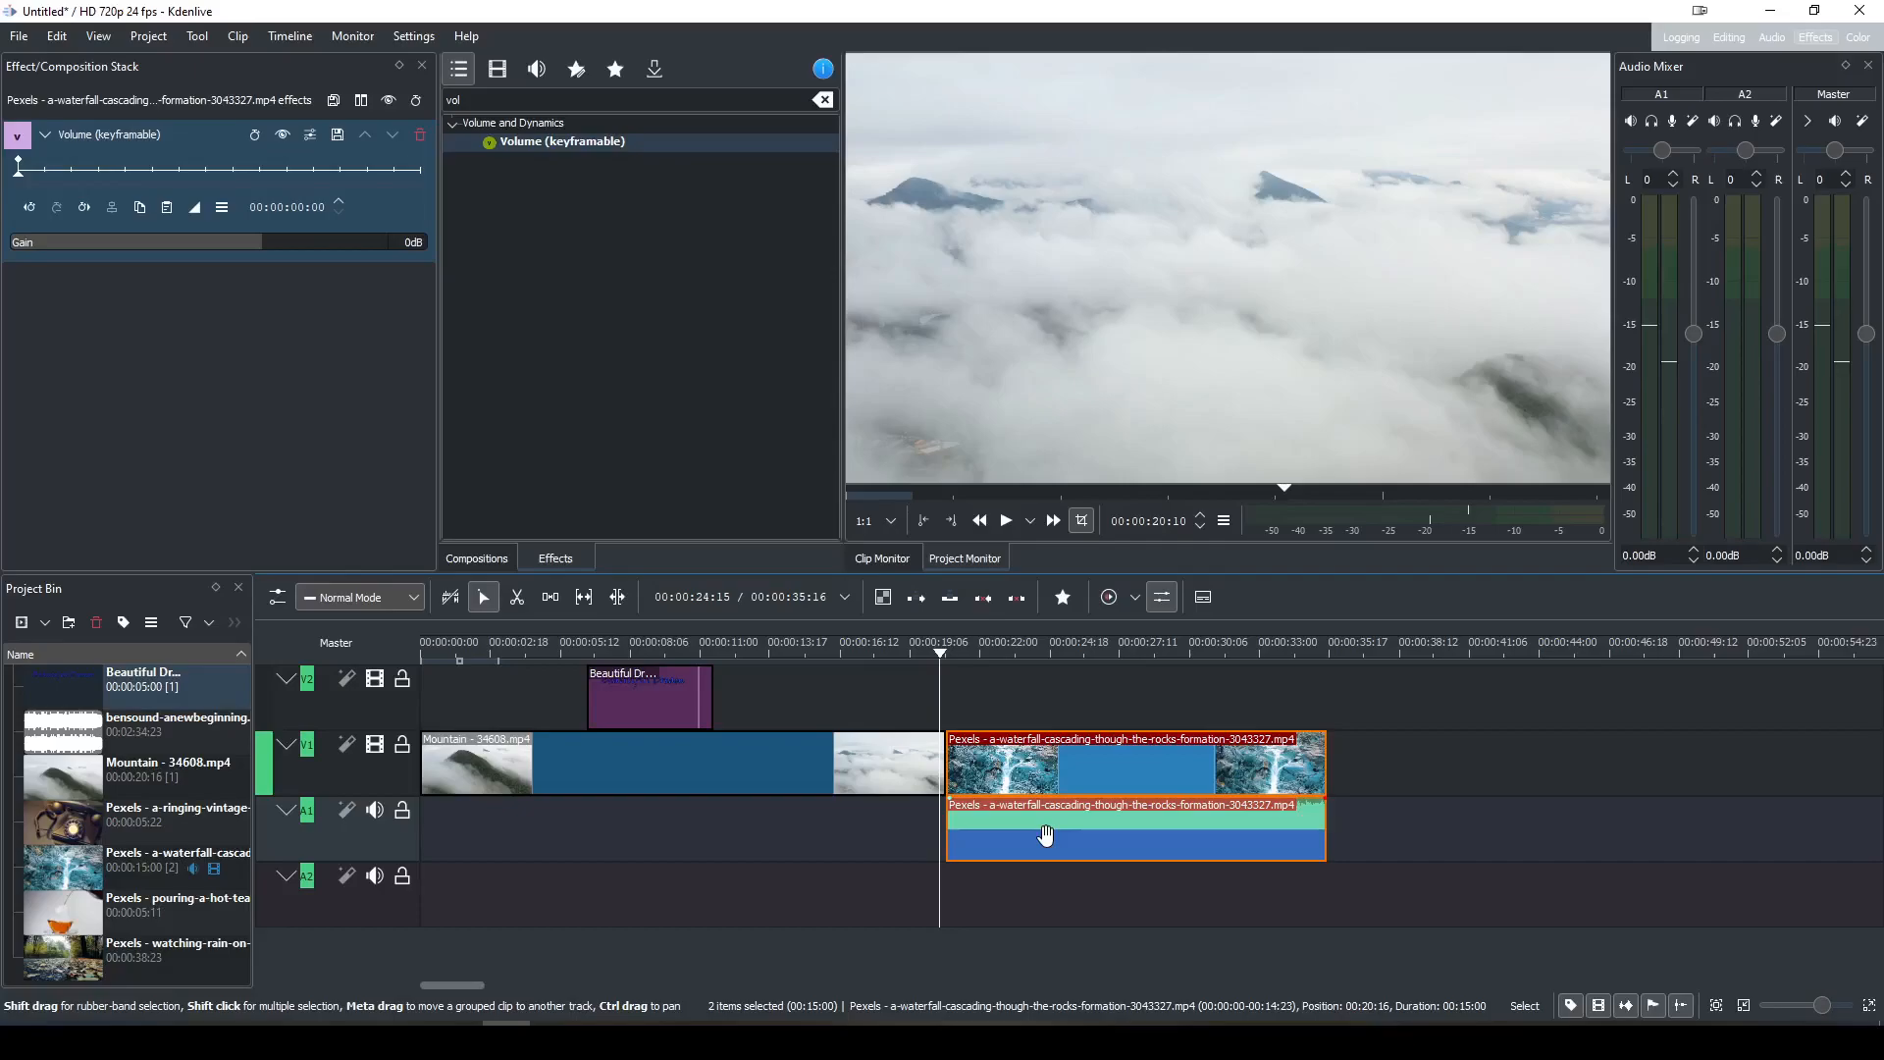
pyautogui.click(1014, 764)
pyautogui.click(1032, 846)
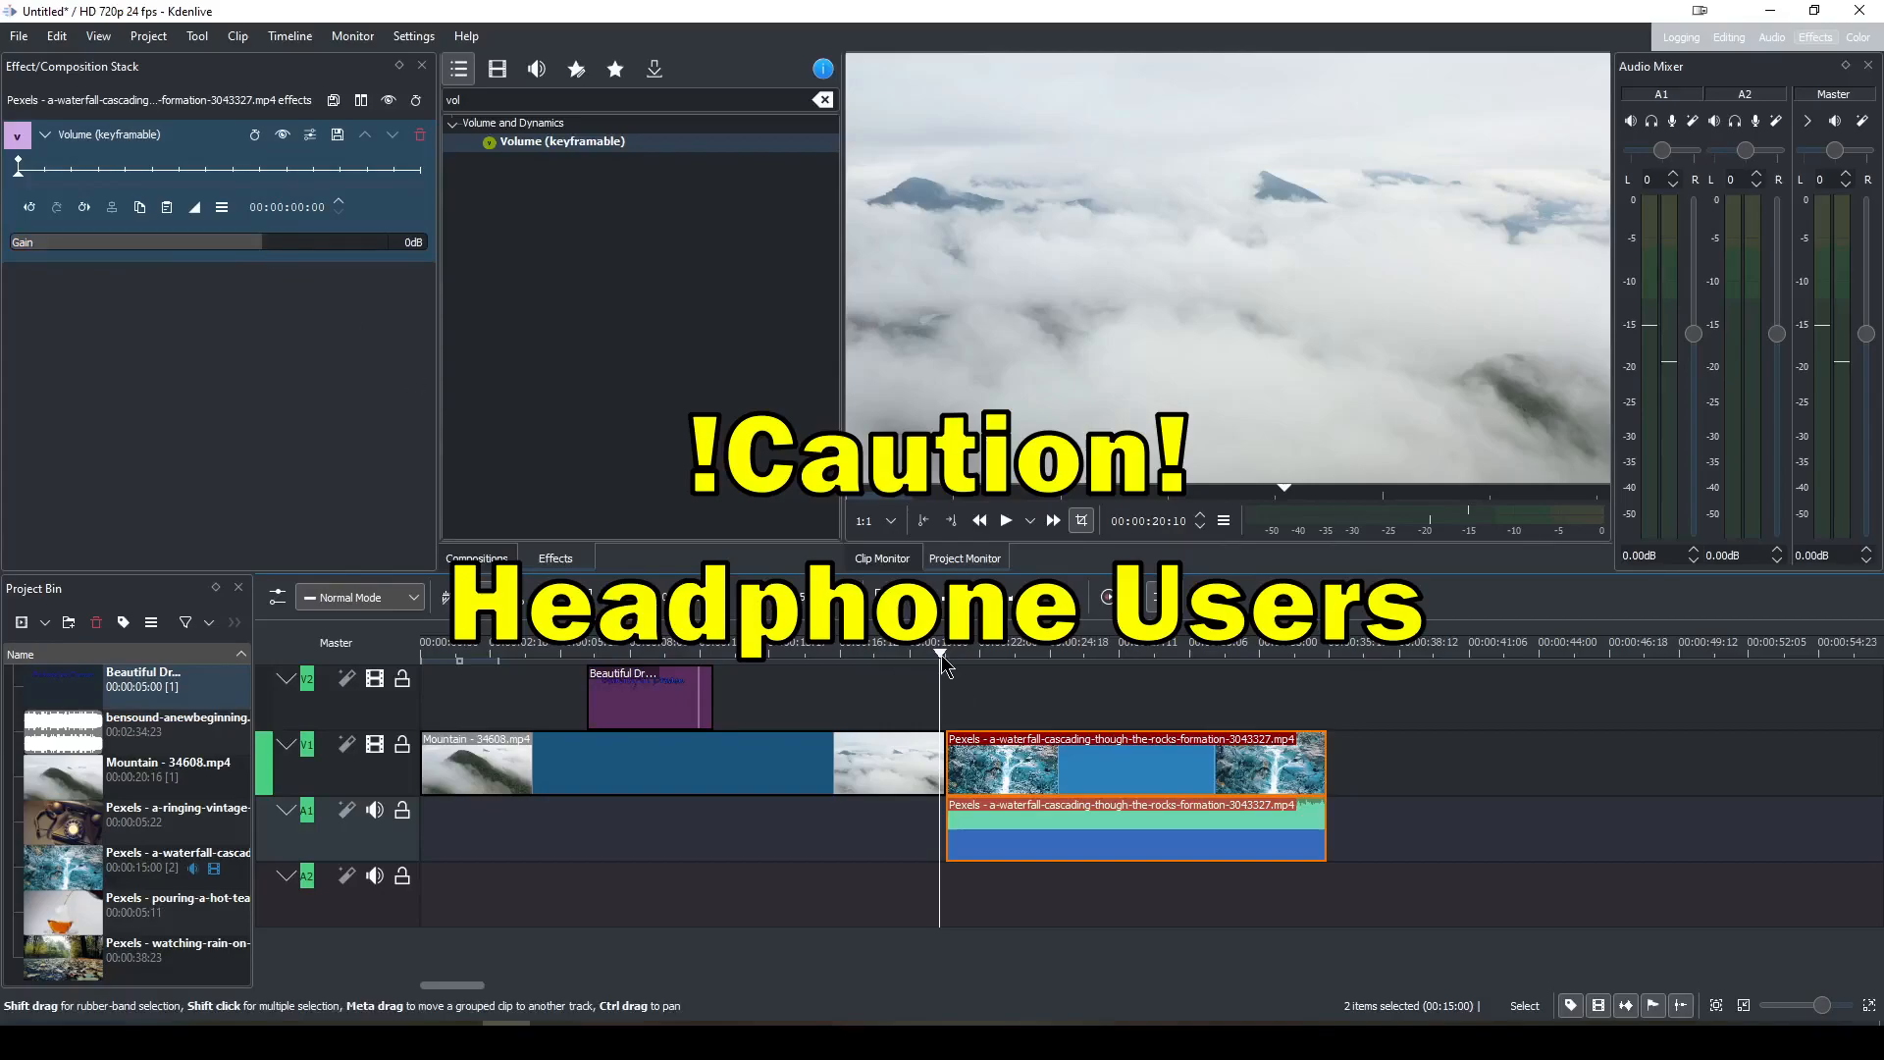
# Play the start of the waterfall clip and check its audio level on the A1 mixer meter.
pyautogui.press('space')
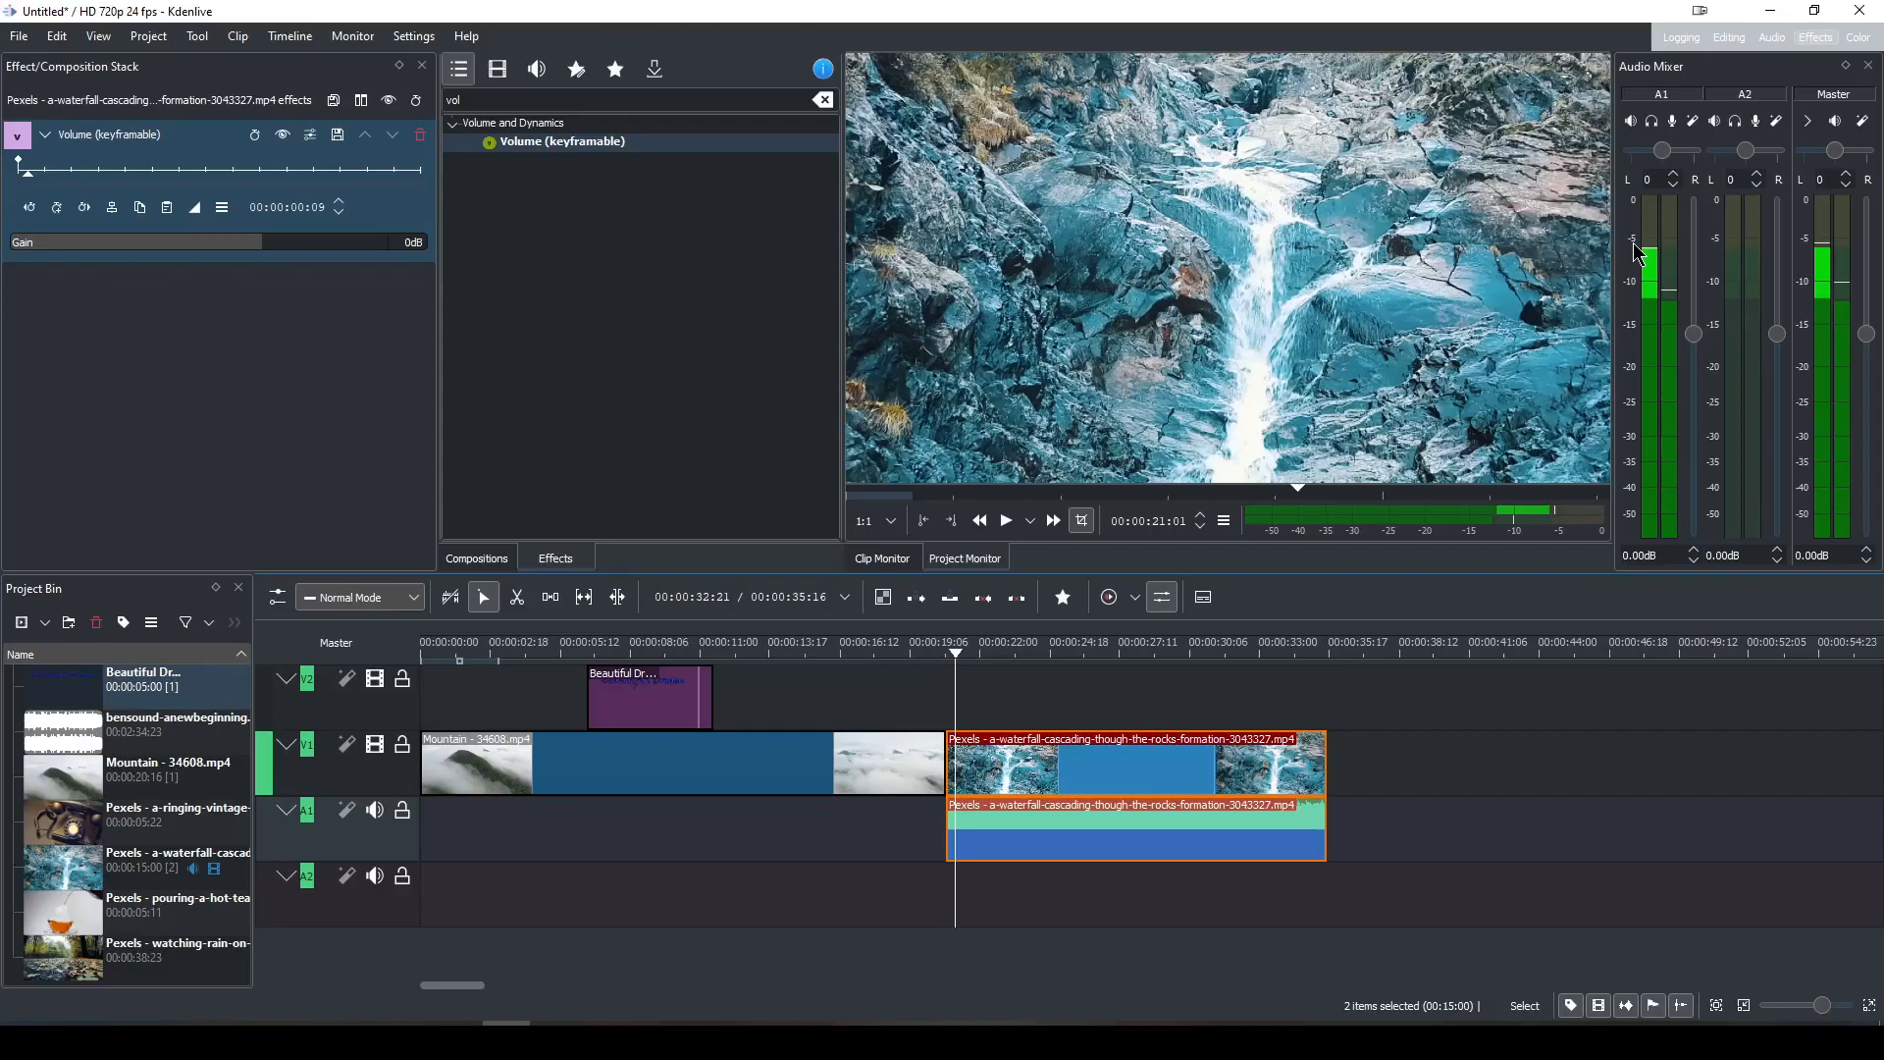
pyautogui.moveTo(1656, 209)
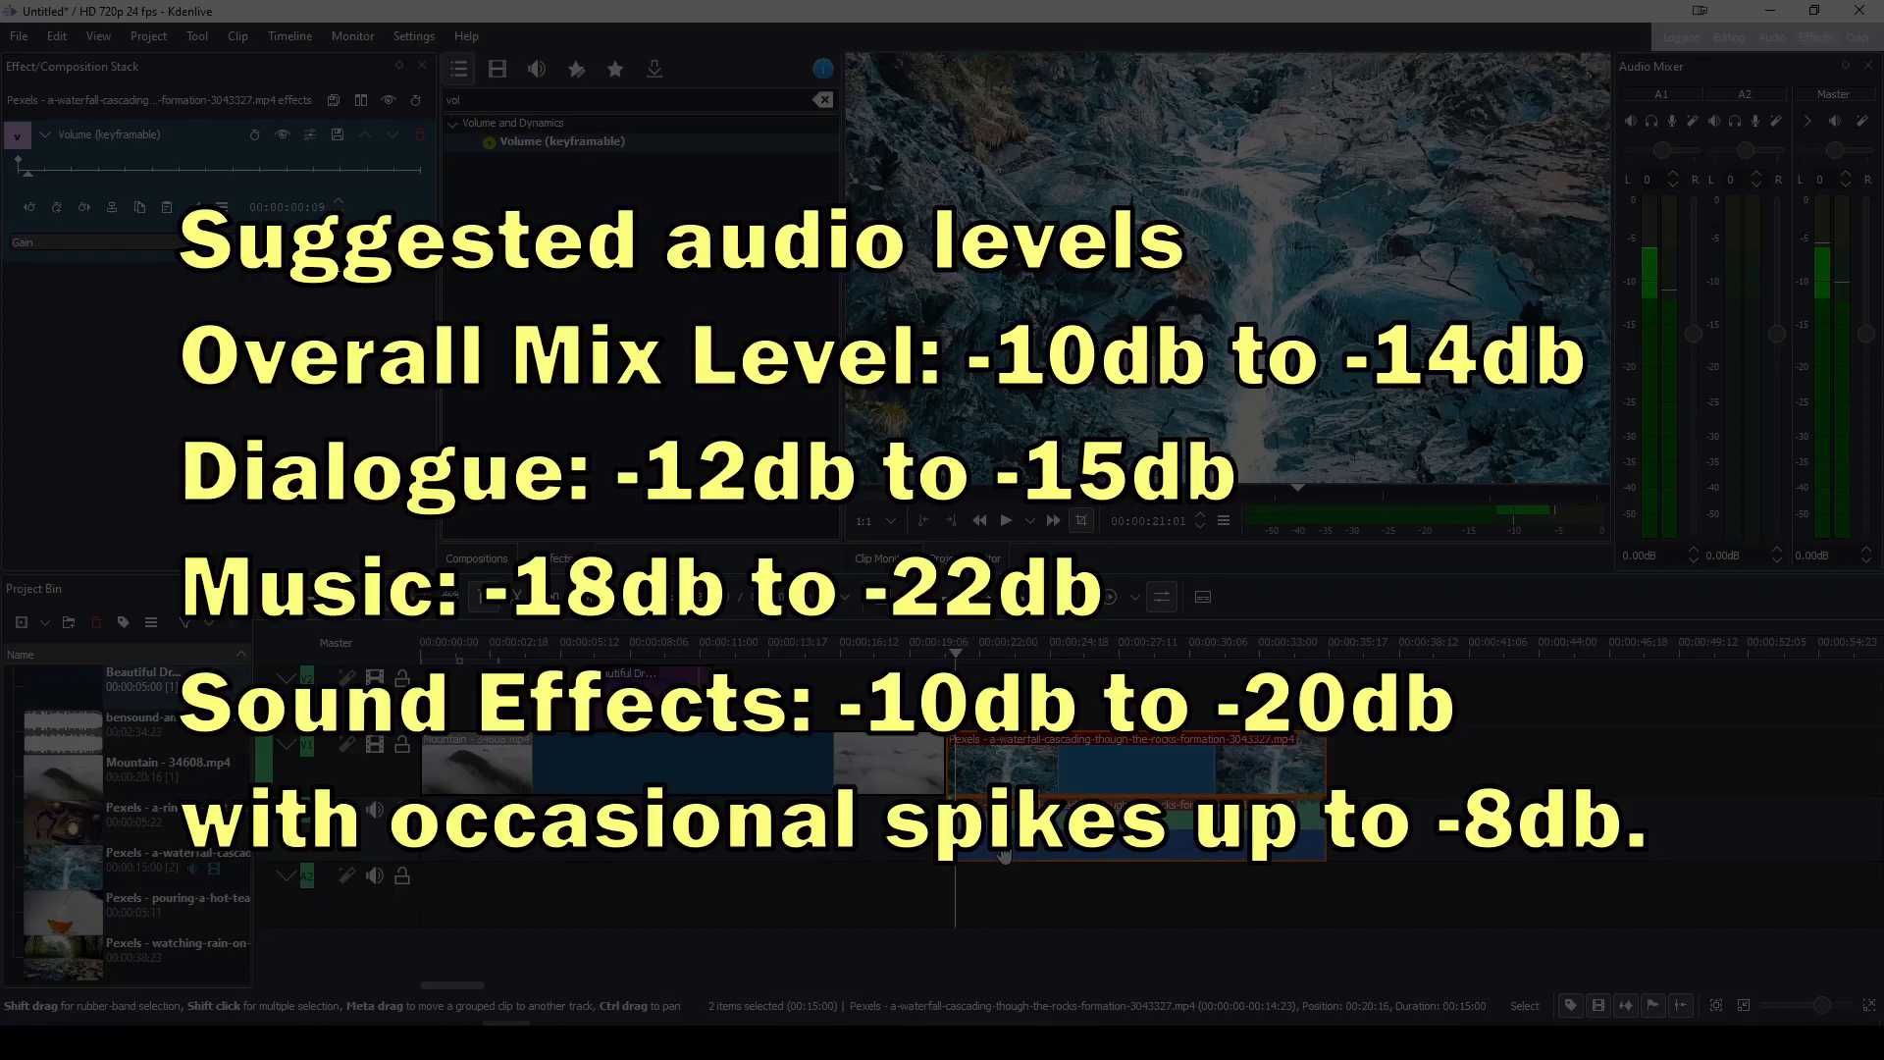
pyautogui.moveTo(1674, 285)
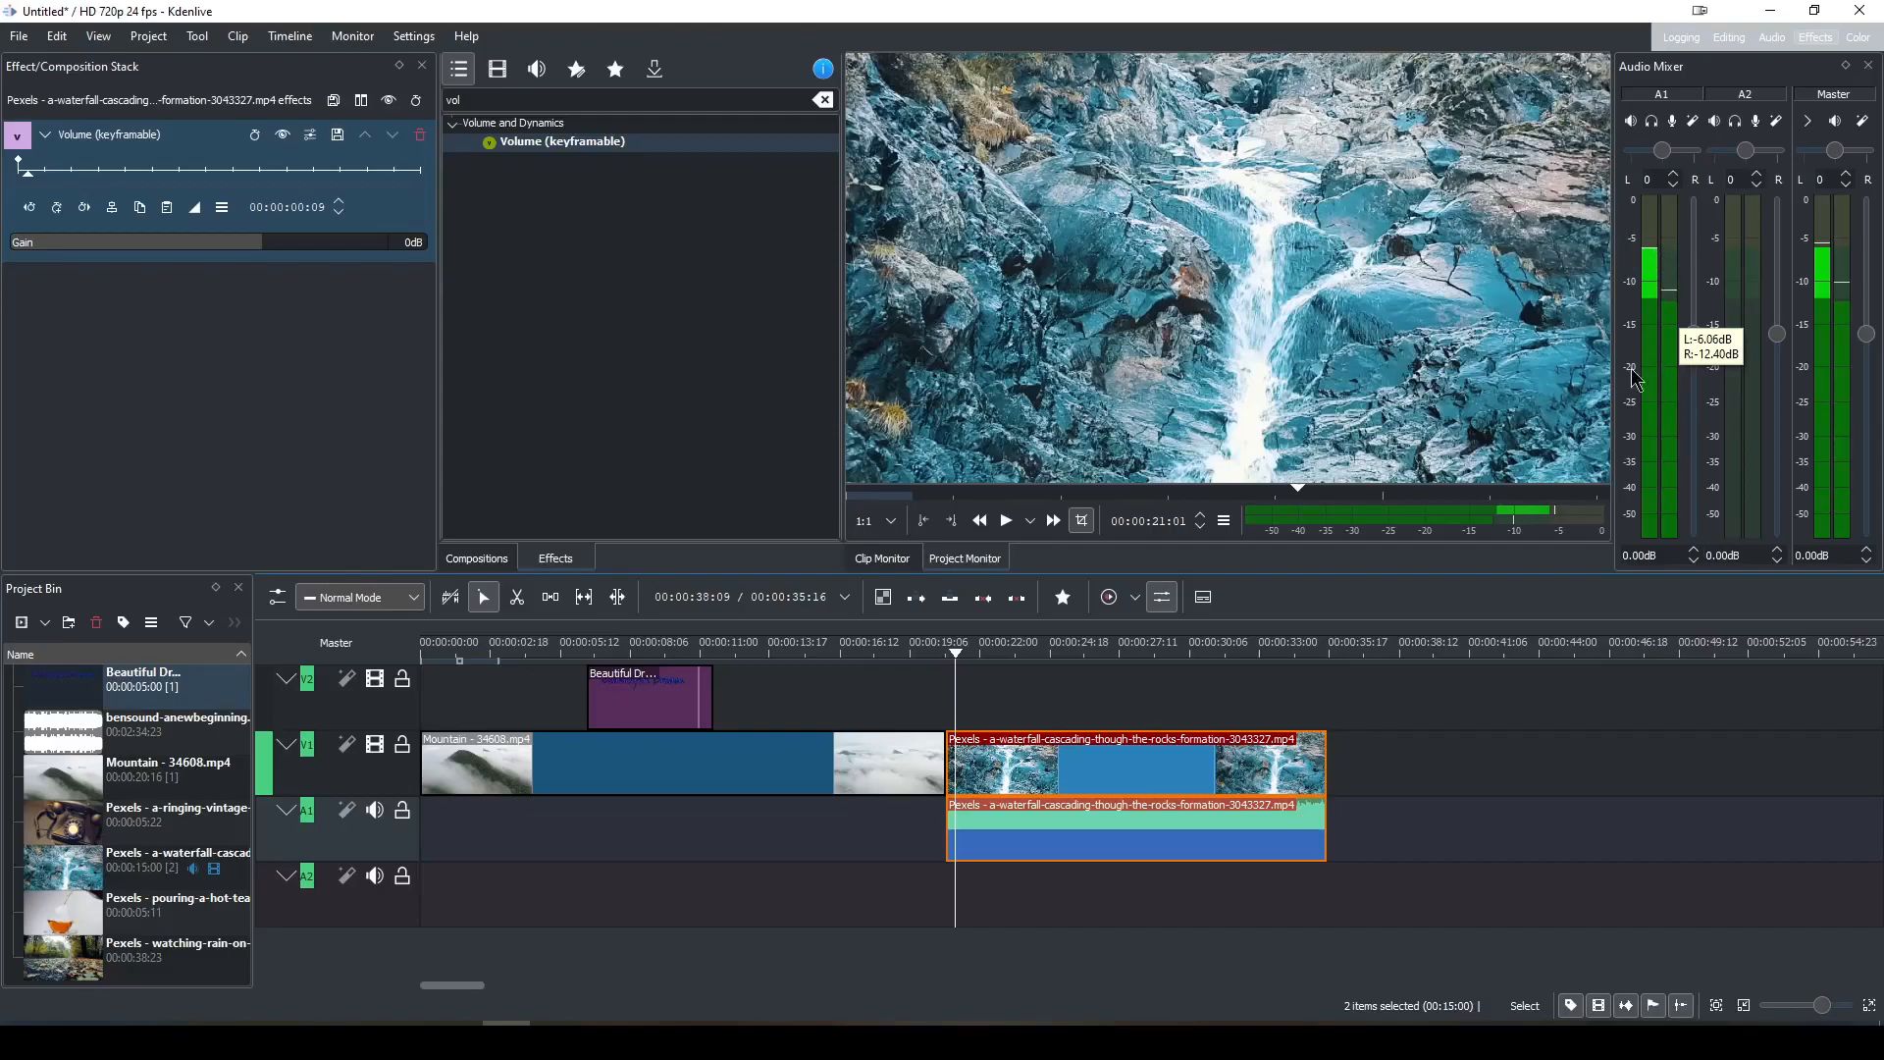
# Lower the waterfall audio's Volume effect gain to -15 dB and play from just before the clip to check the A1 meter.
pyautogui.moveTo(255, 246); pyautogui.dragTo(224, 252)
pyautogui.click(930, 650)
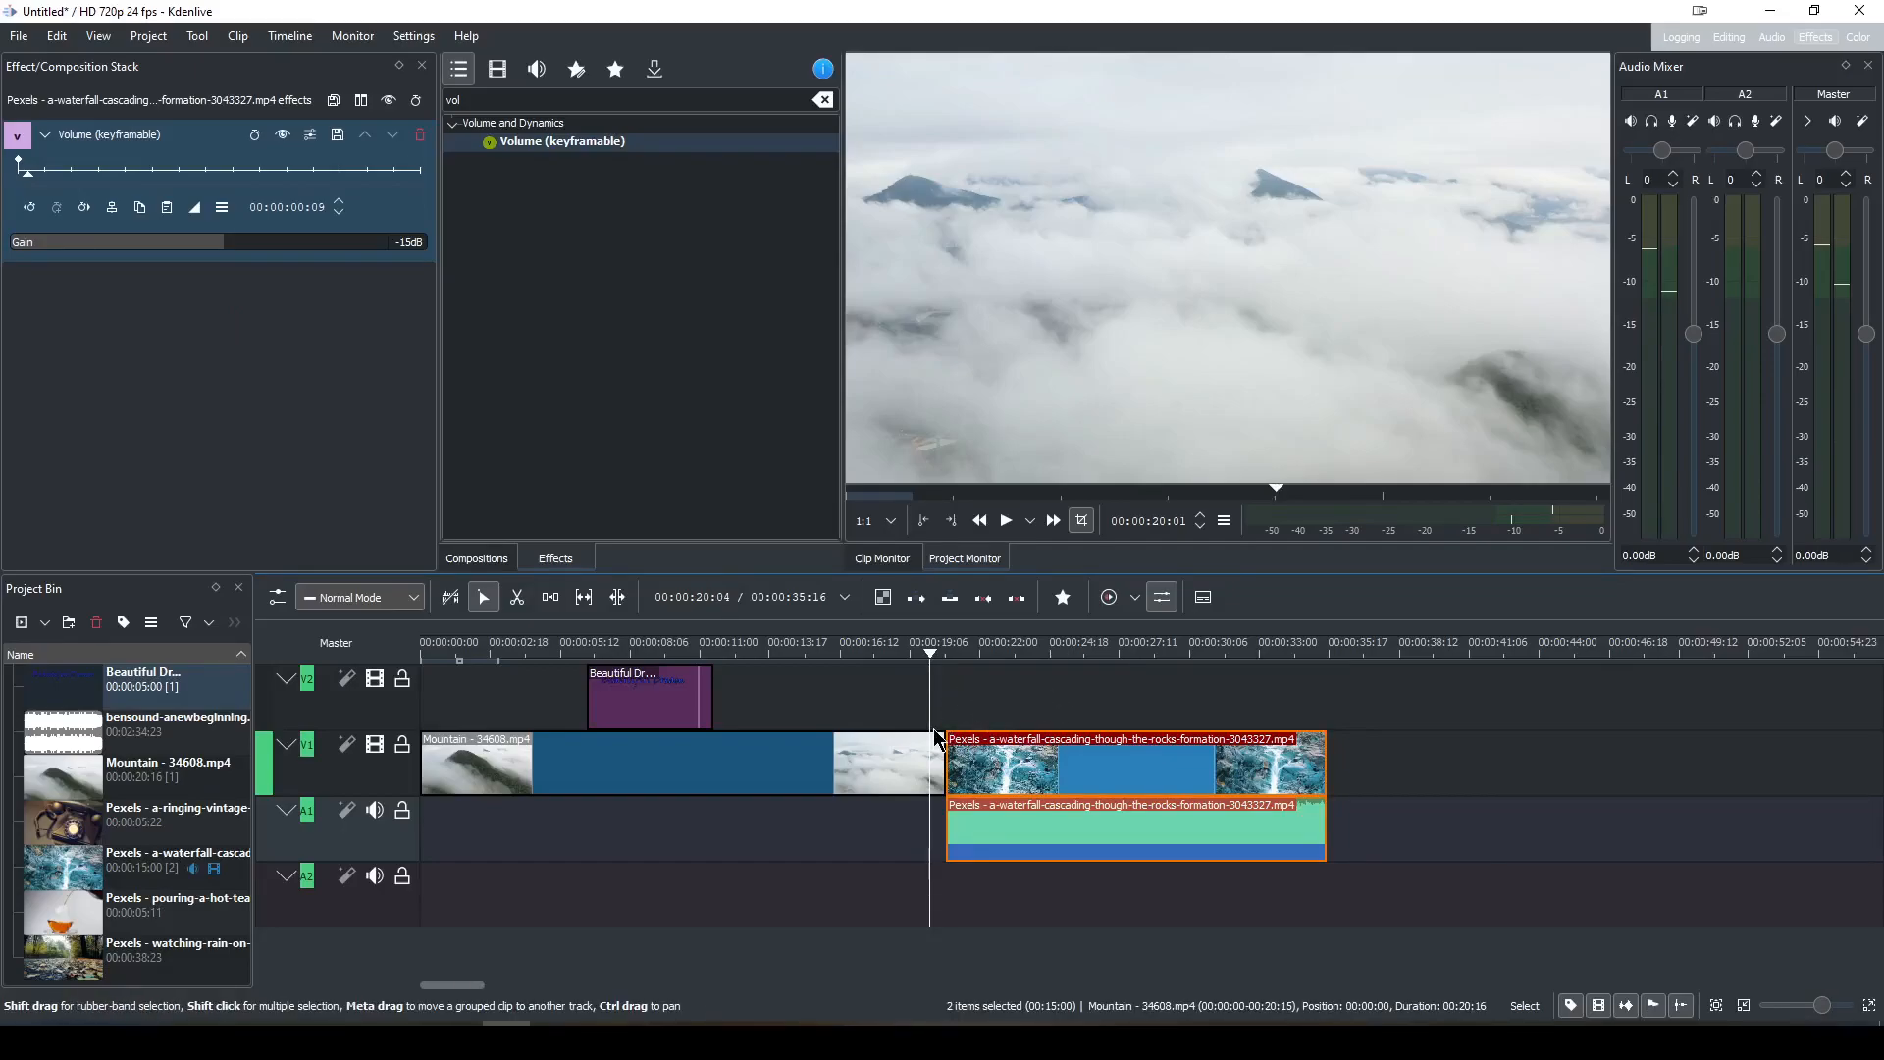
pyautogui.click(1007, 521)
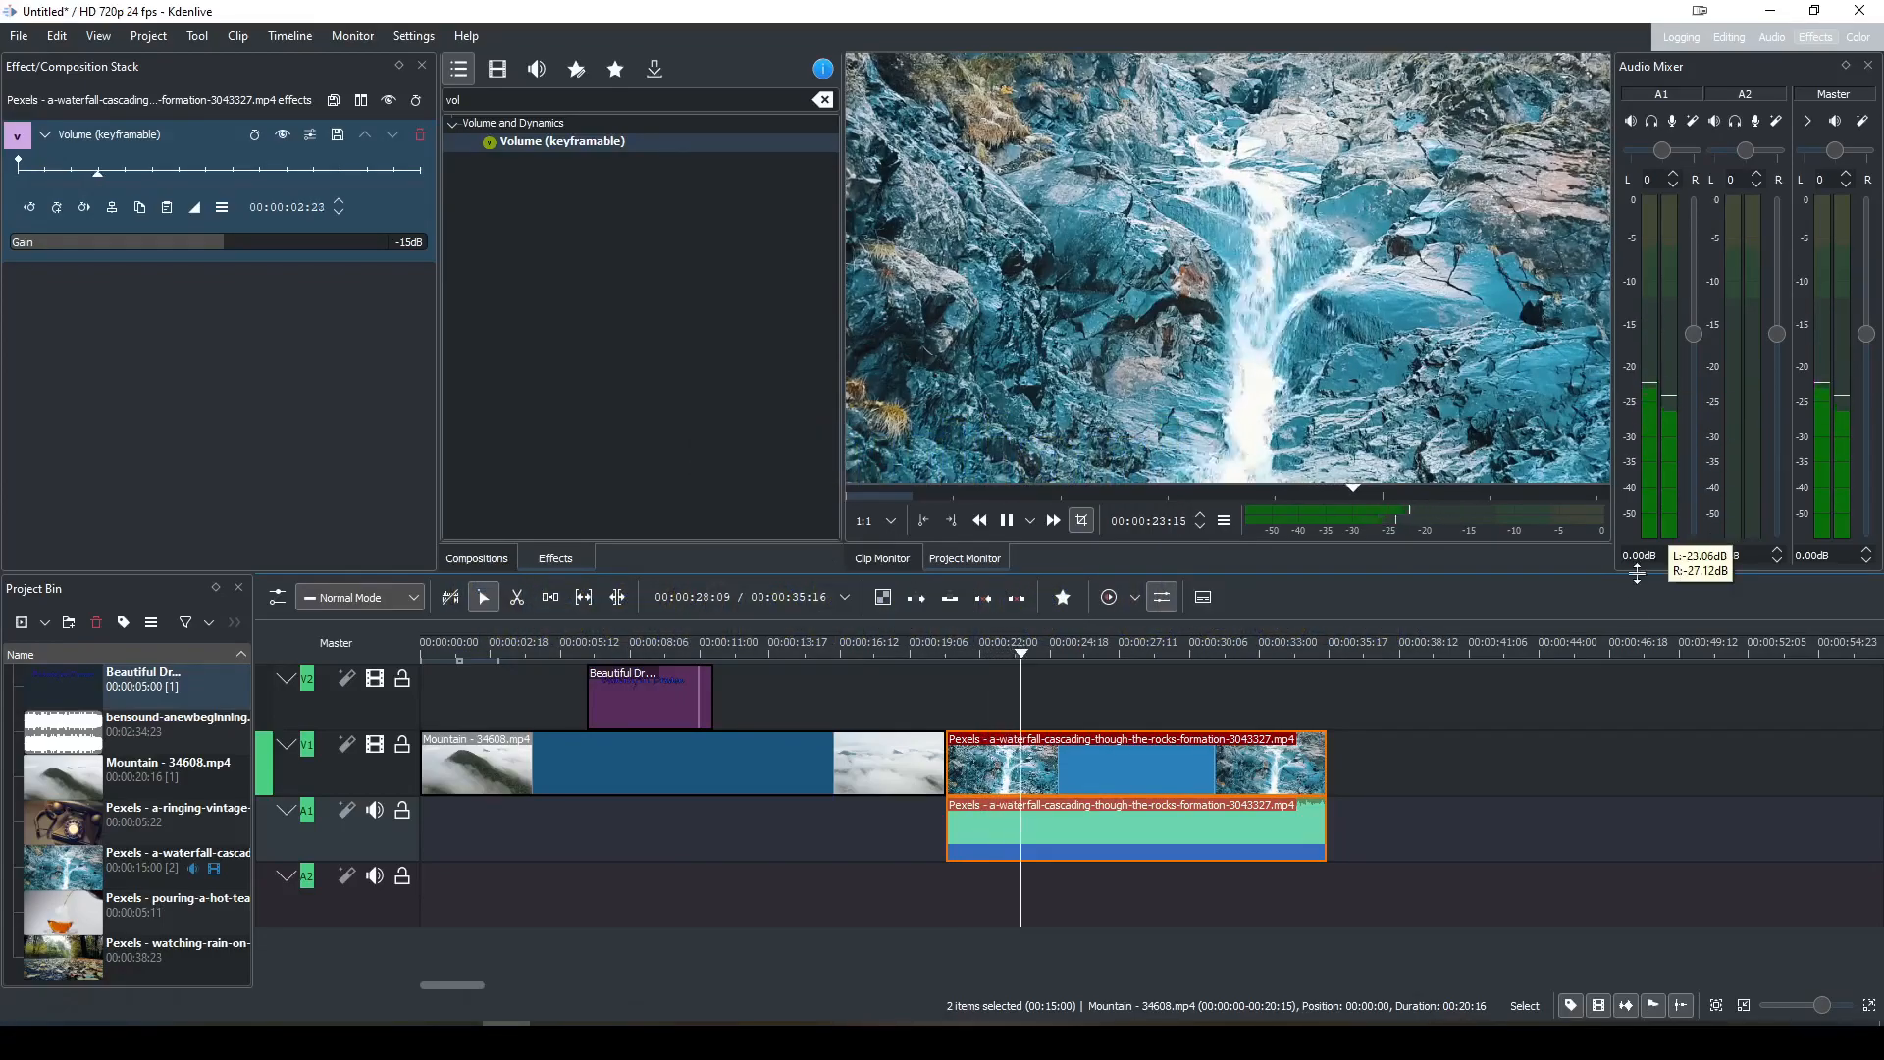
pyautogui.press('space')
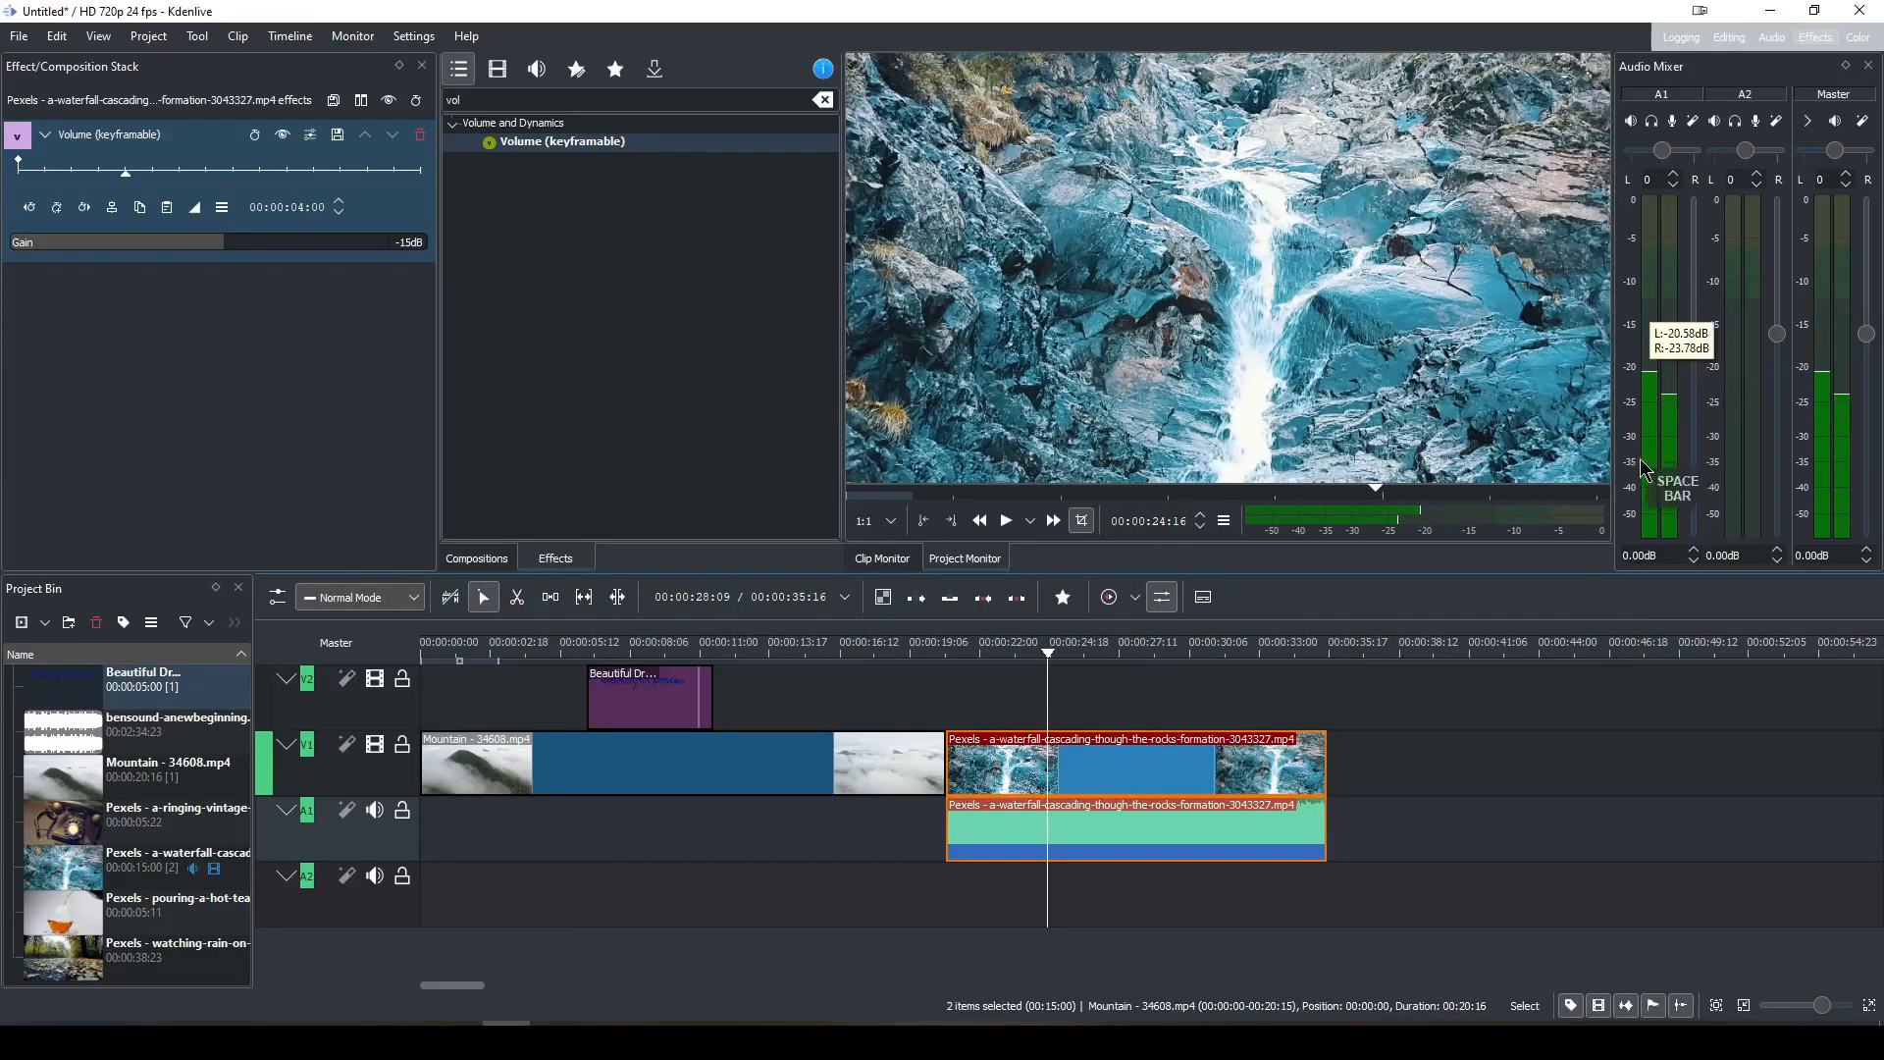
pyautogui.moveTo(1639, 404)
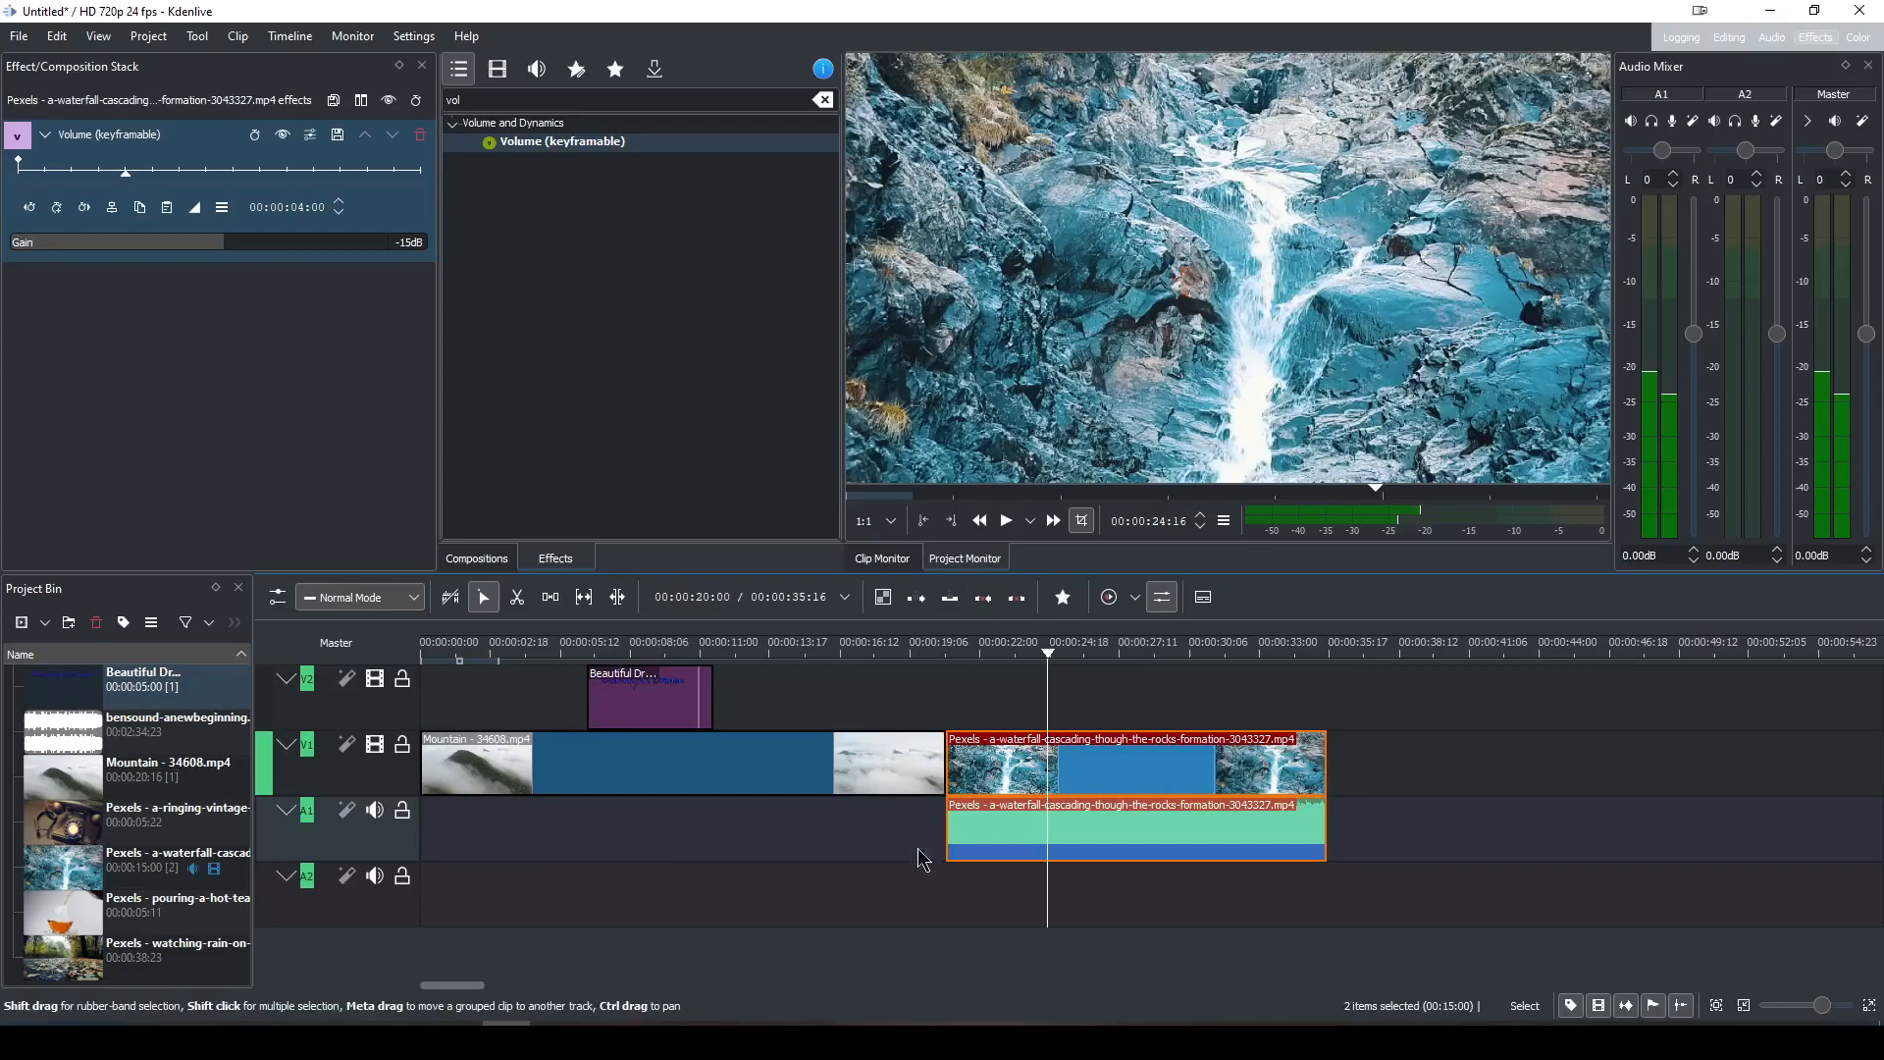
# Place the ringing vintage telephone clip on V2 and A2, overlapping the waterfall's end, and move the playhead to 00:00:33:20.
pyautogui.moveTo(74, 836); pyautogui.dragTo(1293, 683)
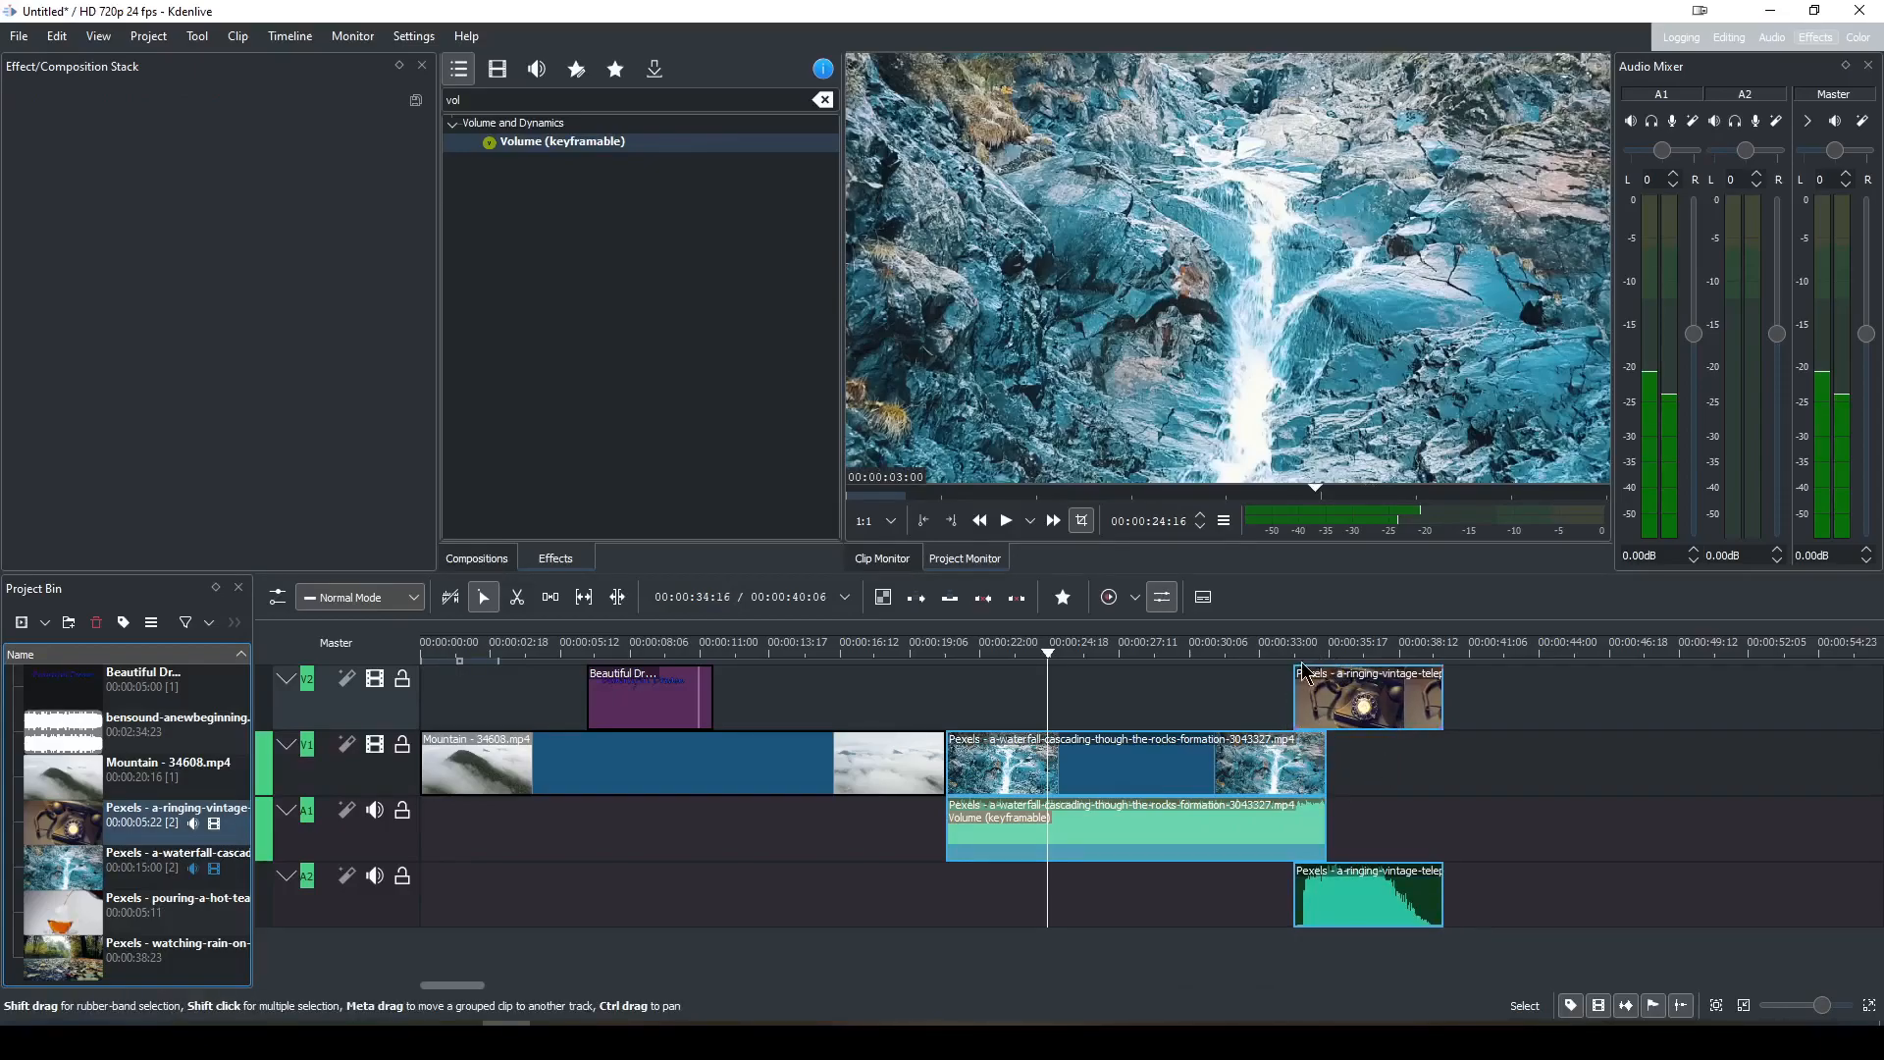
pyautogui.click(1283, 658)
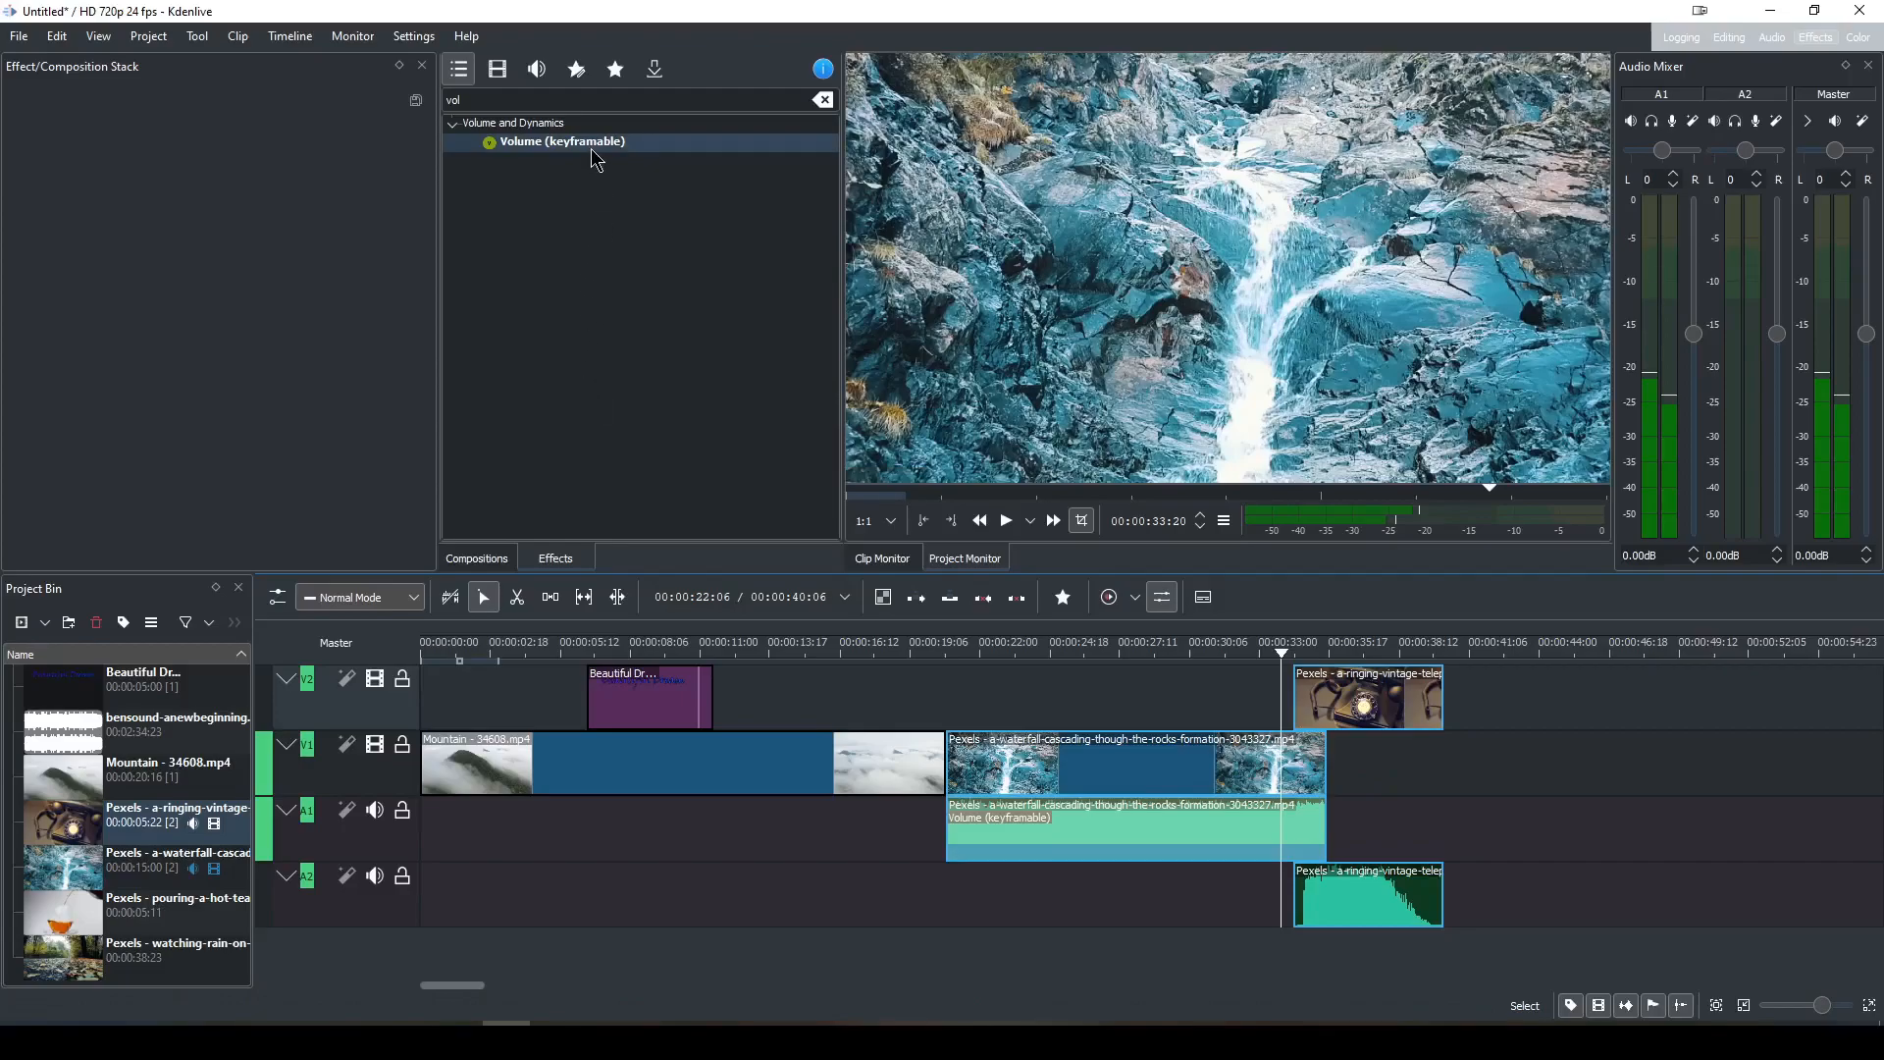
# Apply Volume (keyframable) to the telephone clip's audio on A2 and set its gain to -18 dB, comparing it with the waterfall audio's gain.
pyautogui.moveTo(582, 152); pyautogui.dragTo(1369, 894)
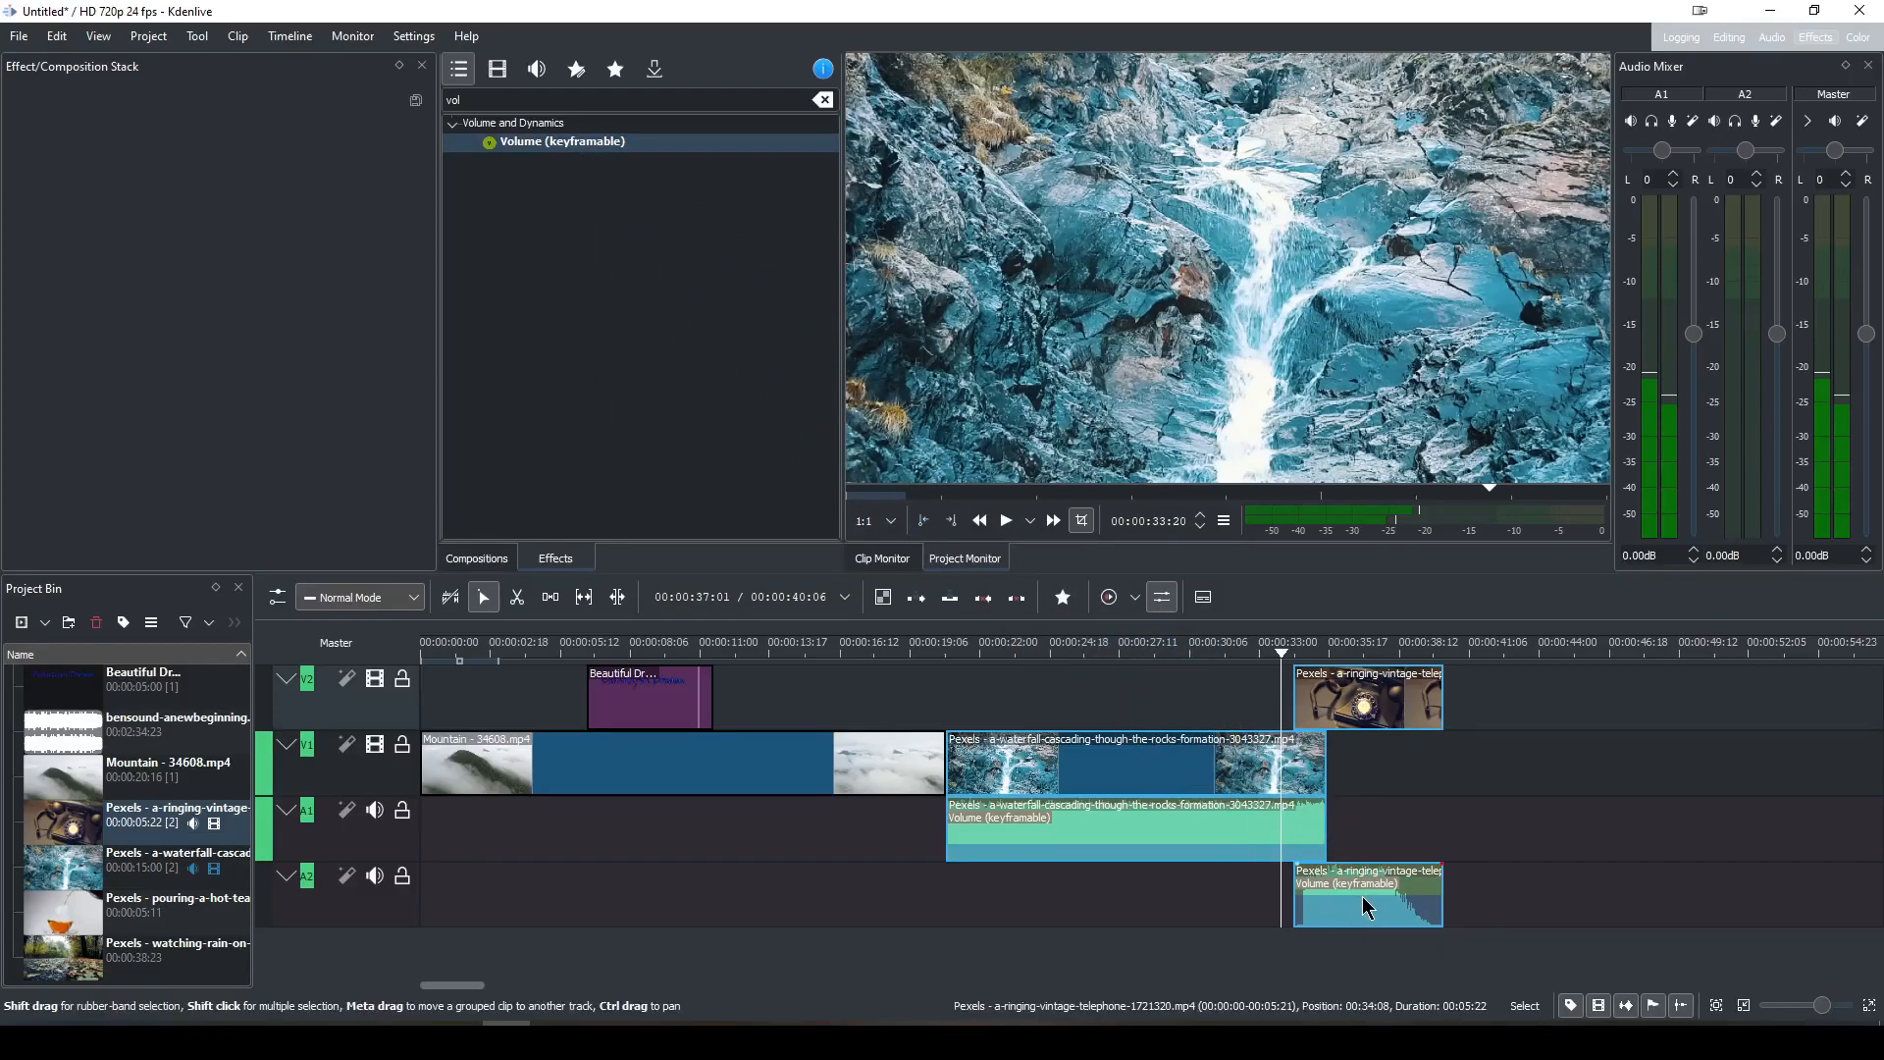
pyautogui.click(1369, 896)
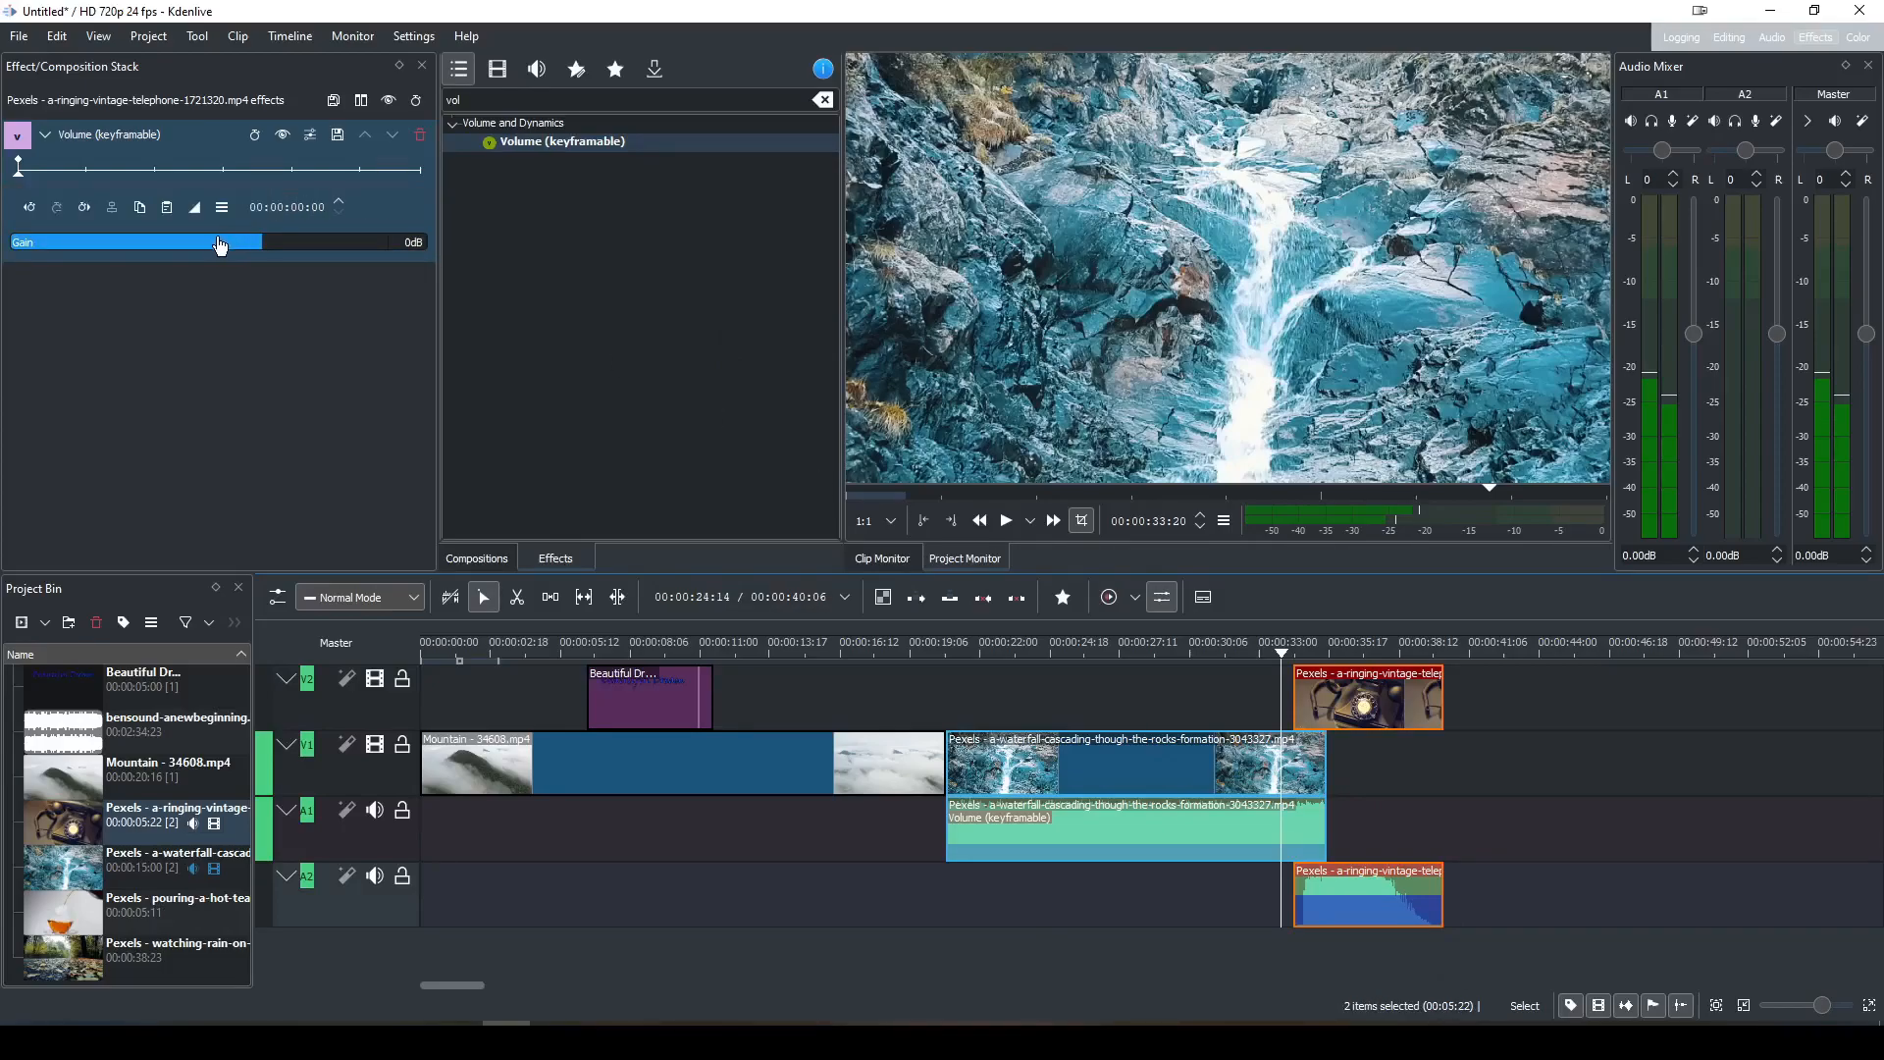
pyautogui.click(207, 249)
pyautogui.click(220, 252)
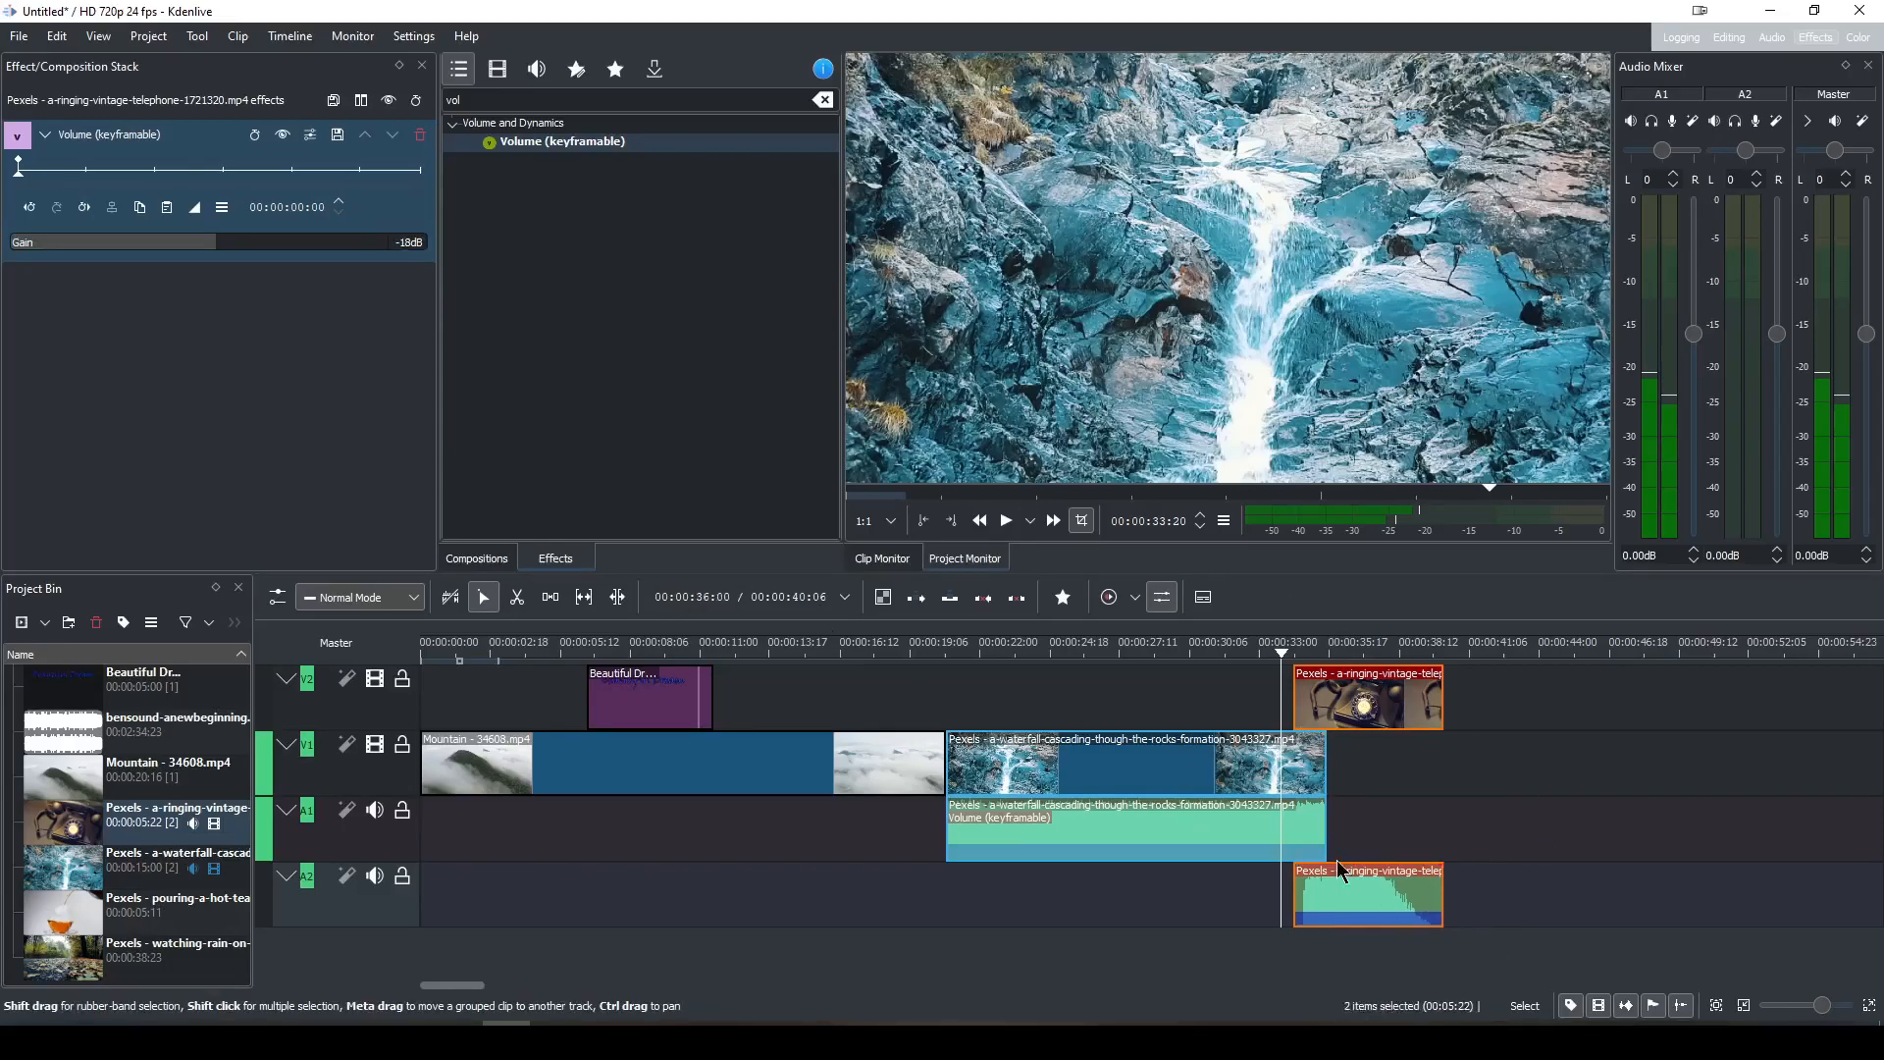
pyautogui.click(1175, 826)
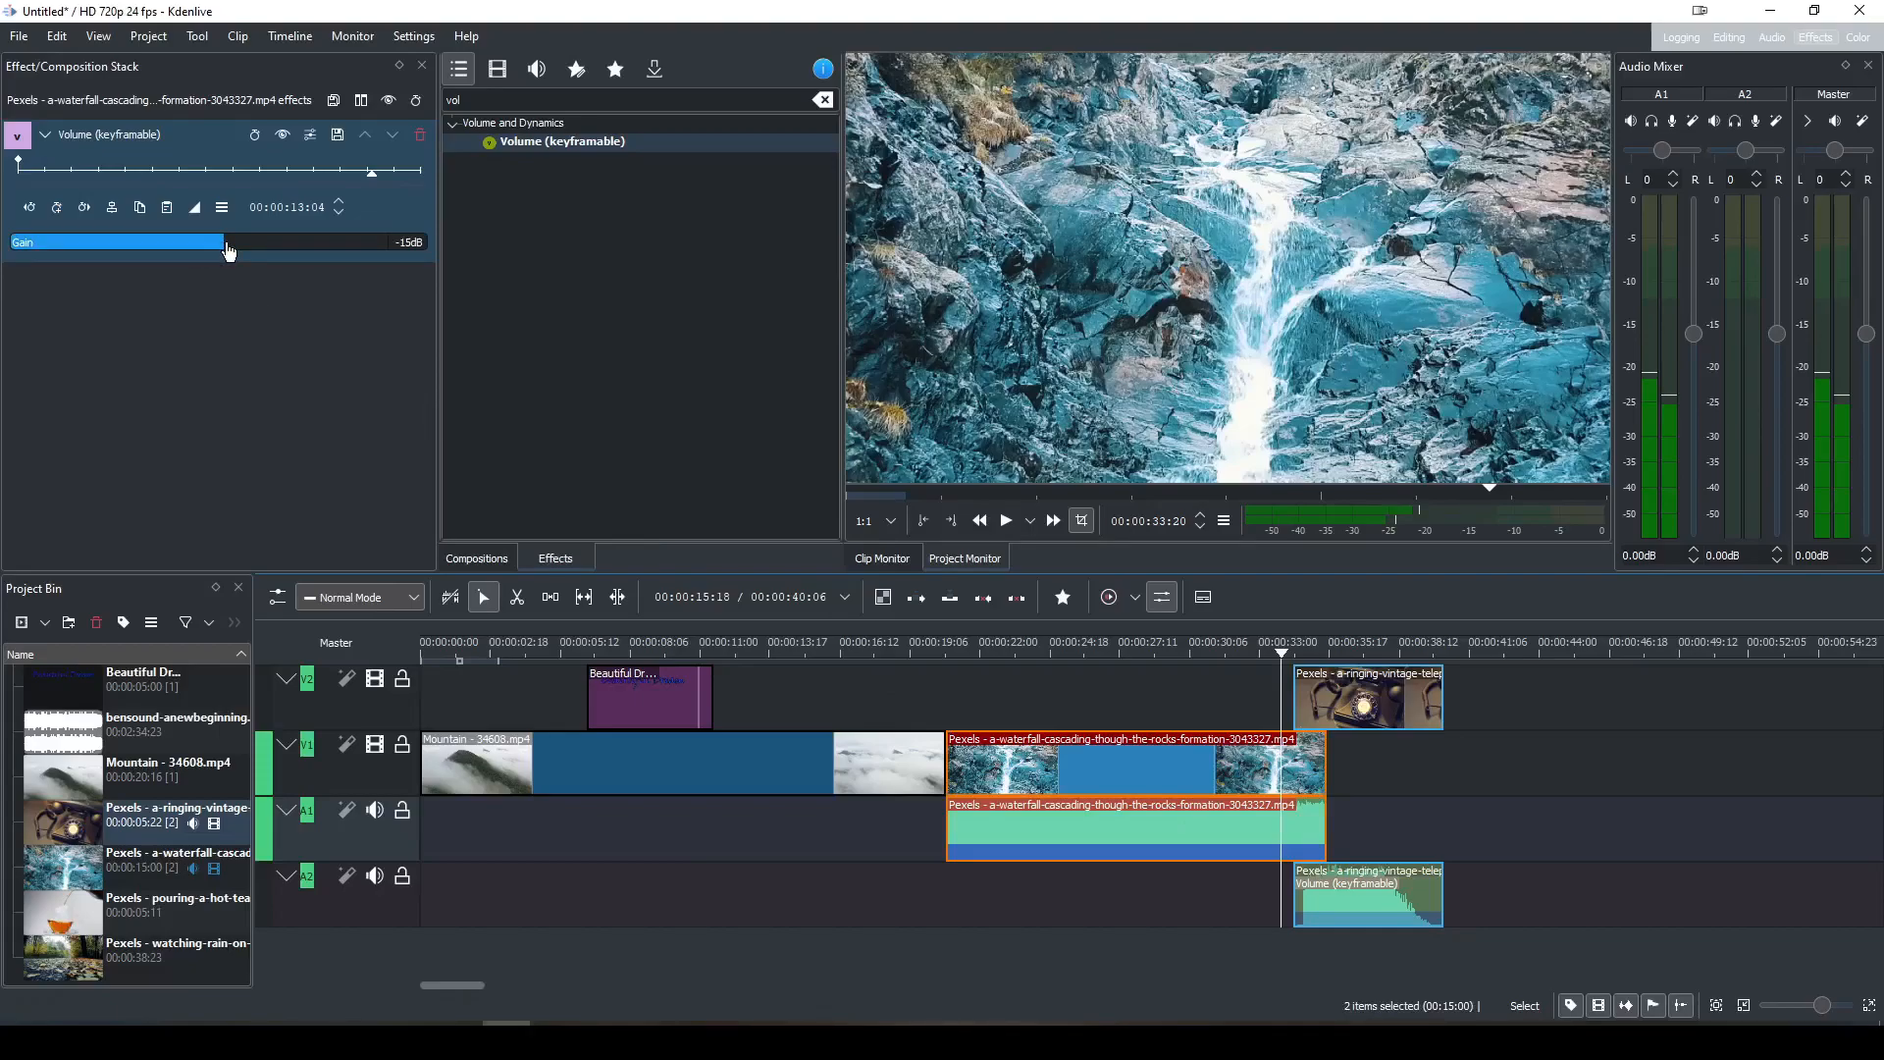
pyautogui.click(1397, 912)
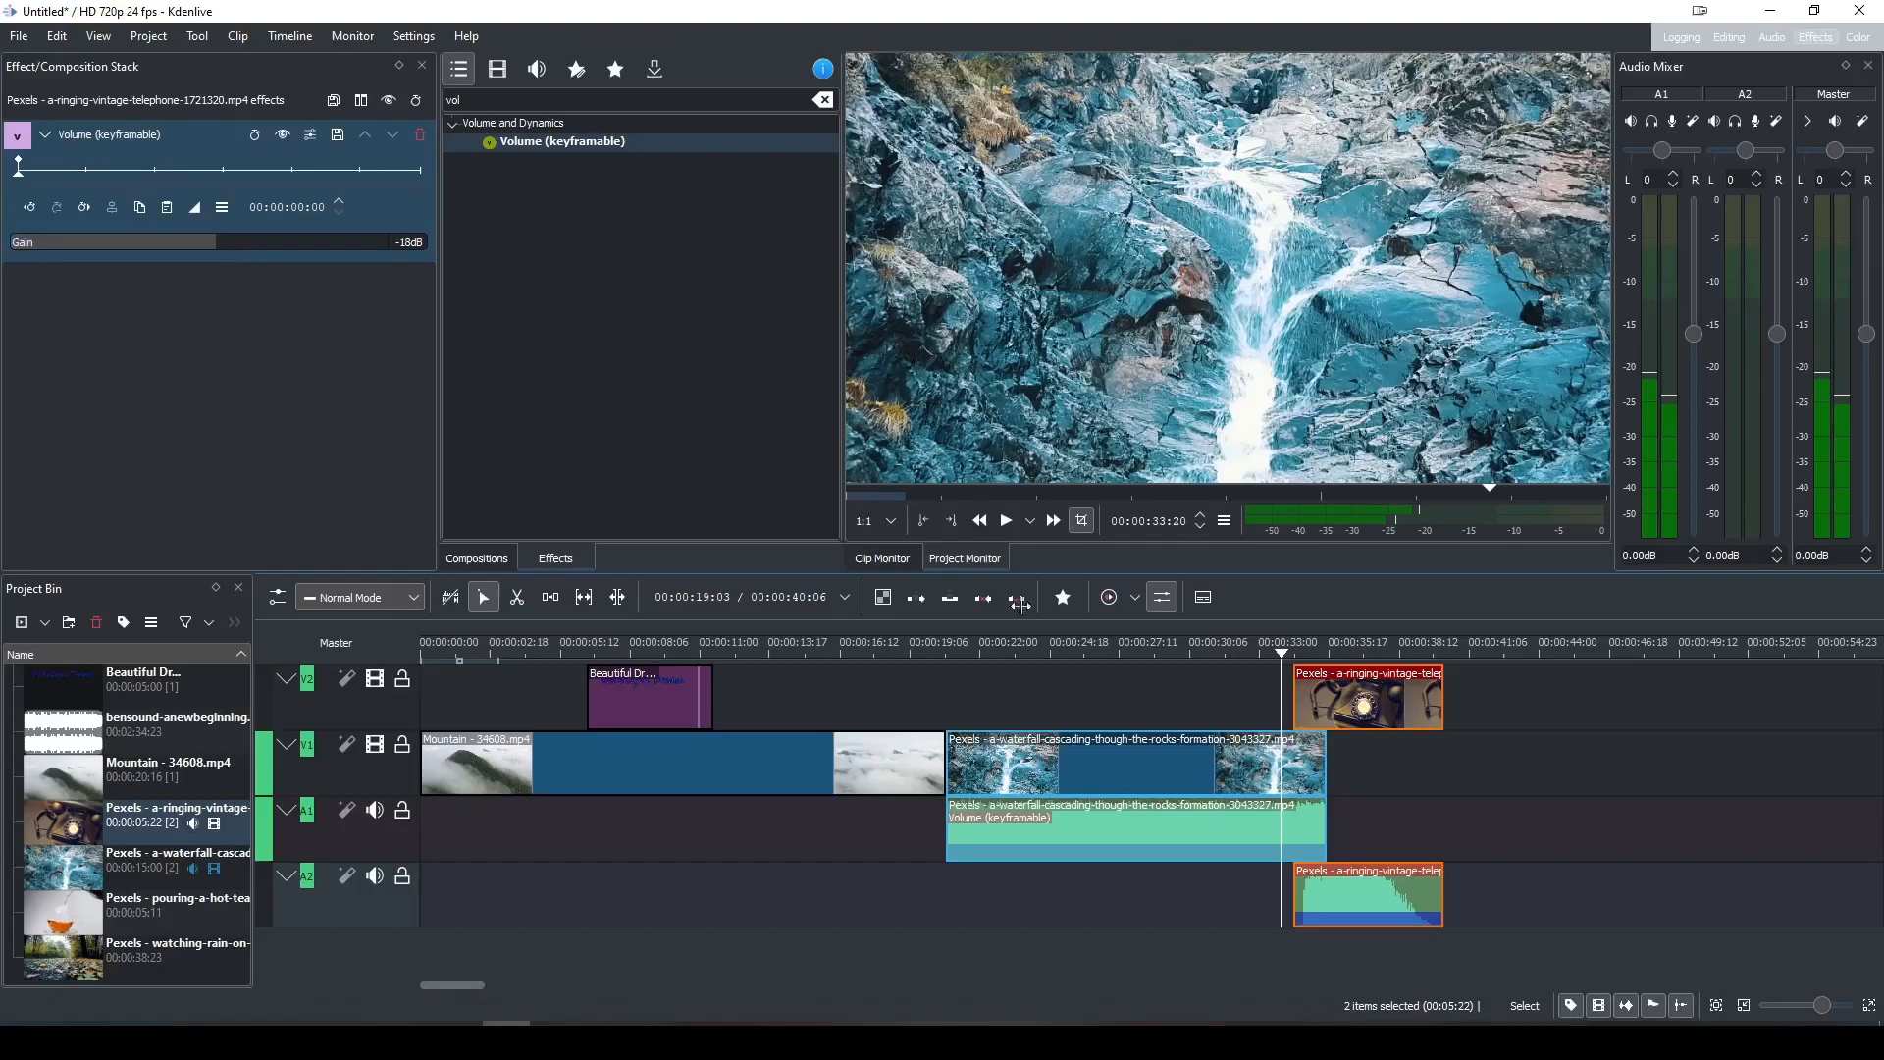
# Preview how V2 covers V1 at the title, and scrub and play the overlap between the waterfall and telephone clips.
pyautogui.click(1321, 709)
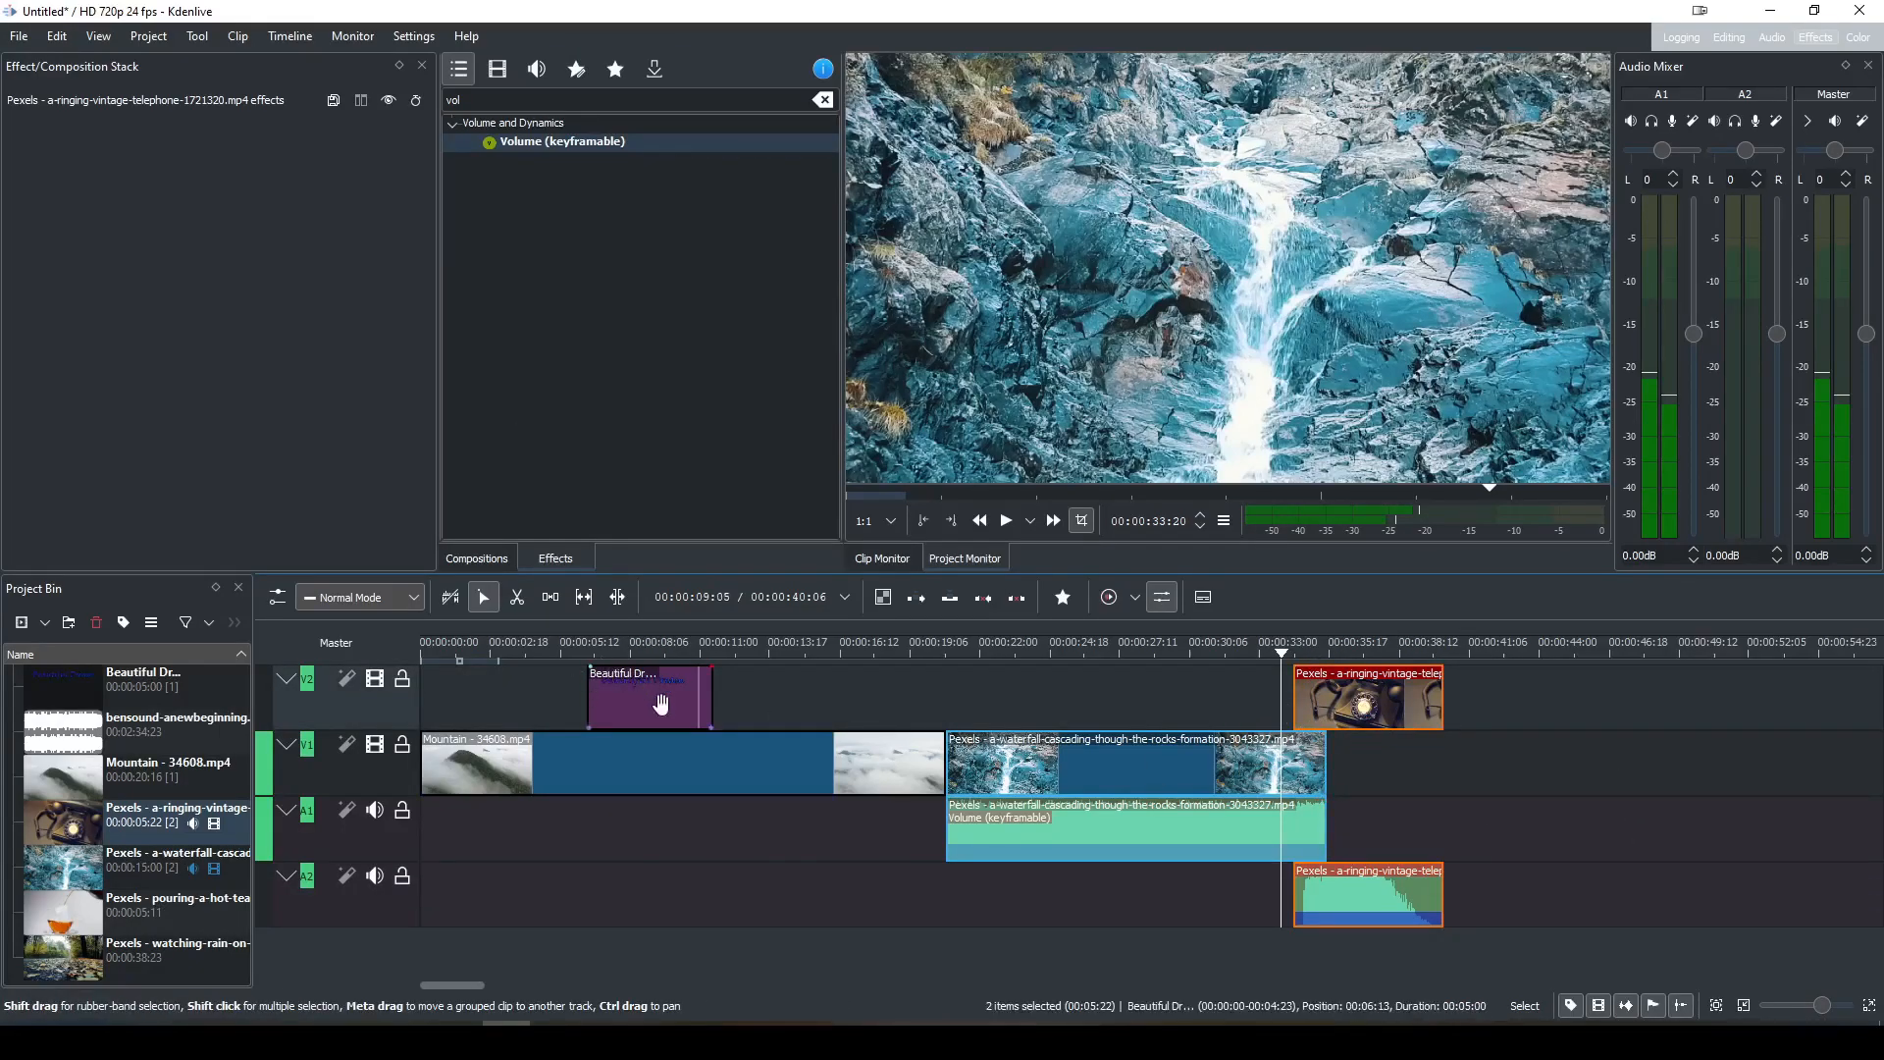
pyautogui.click(638, 652)
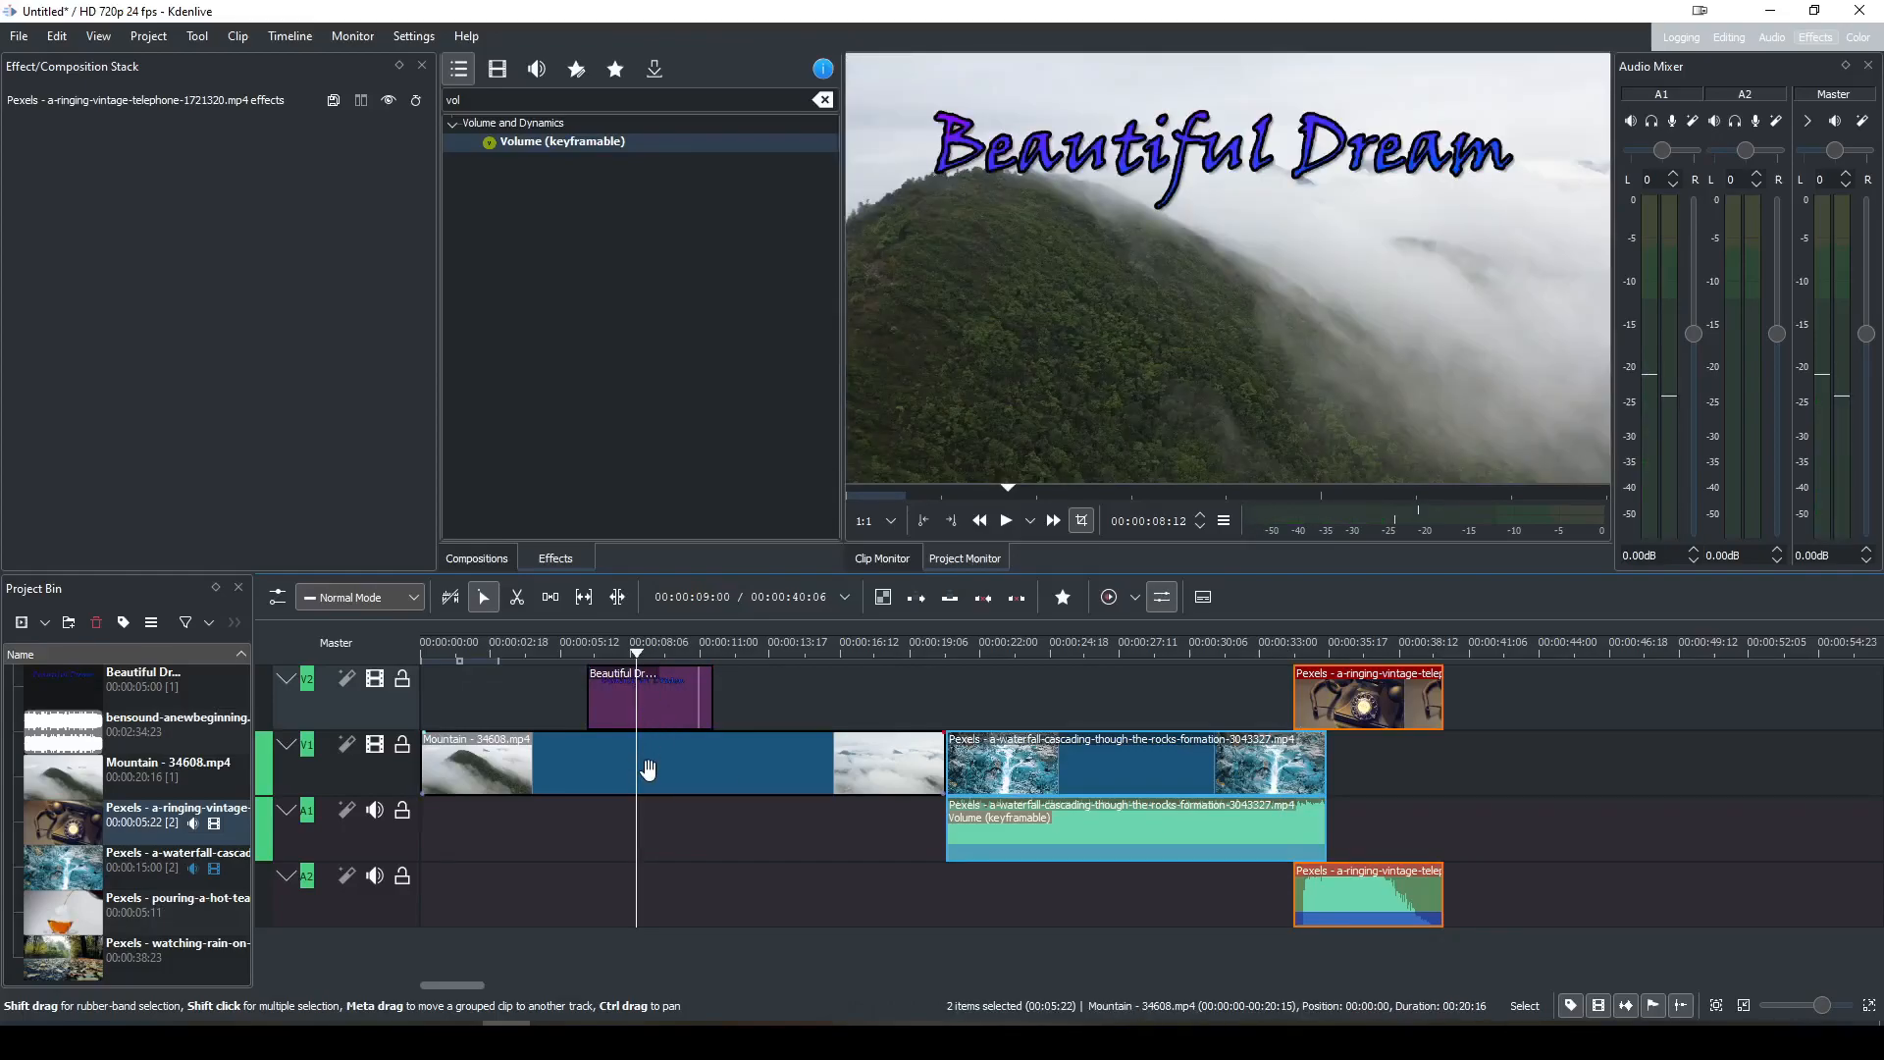
pyautogui.click(1284, 664)
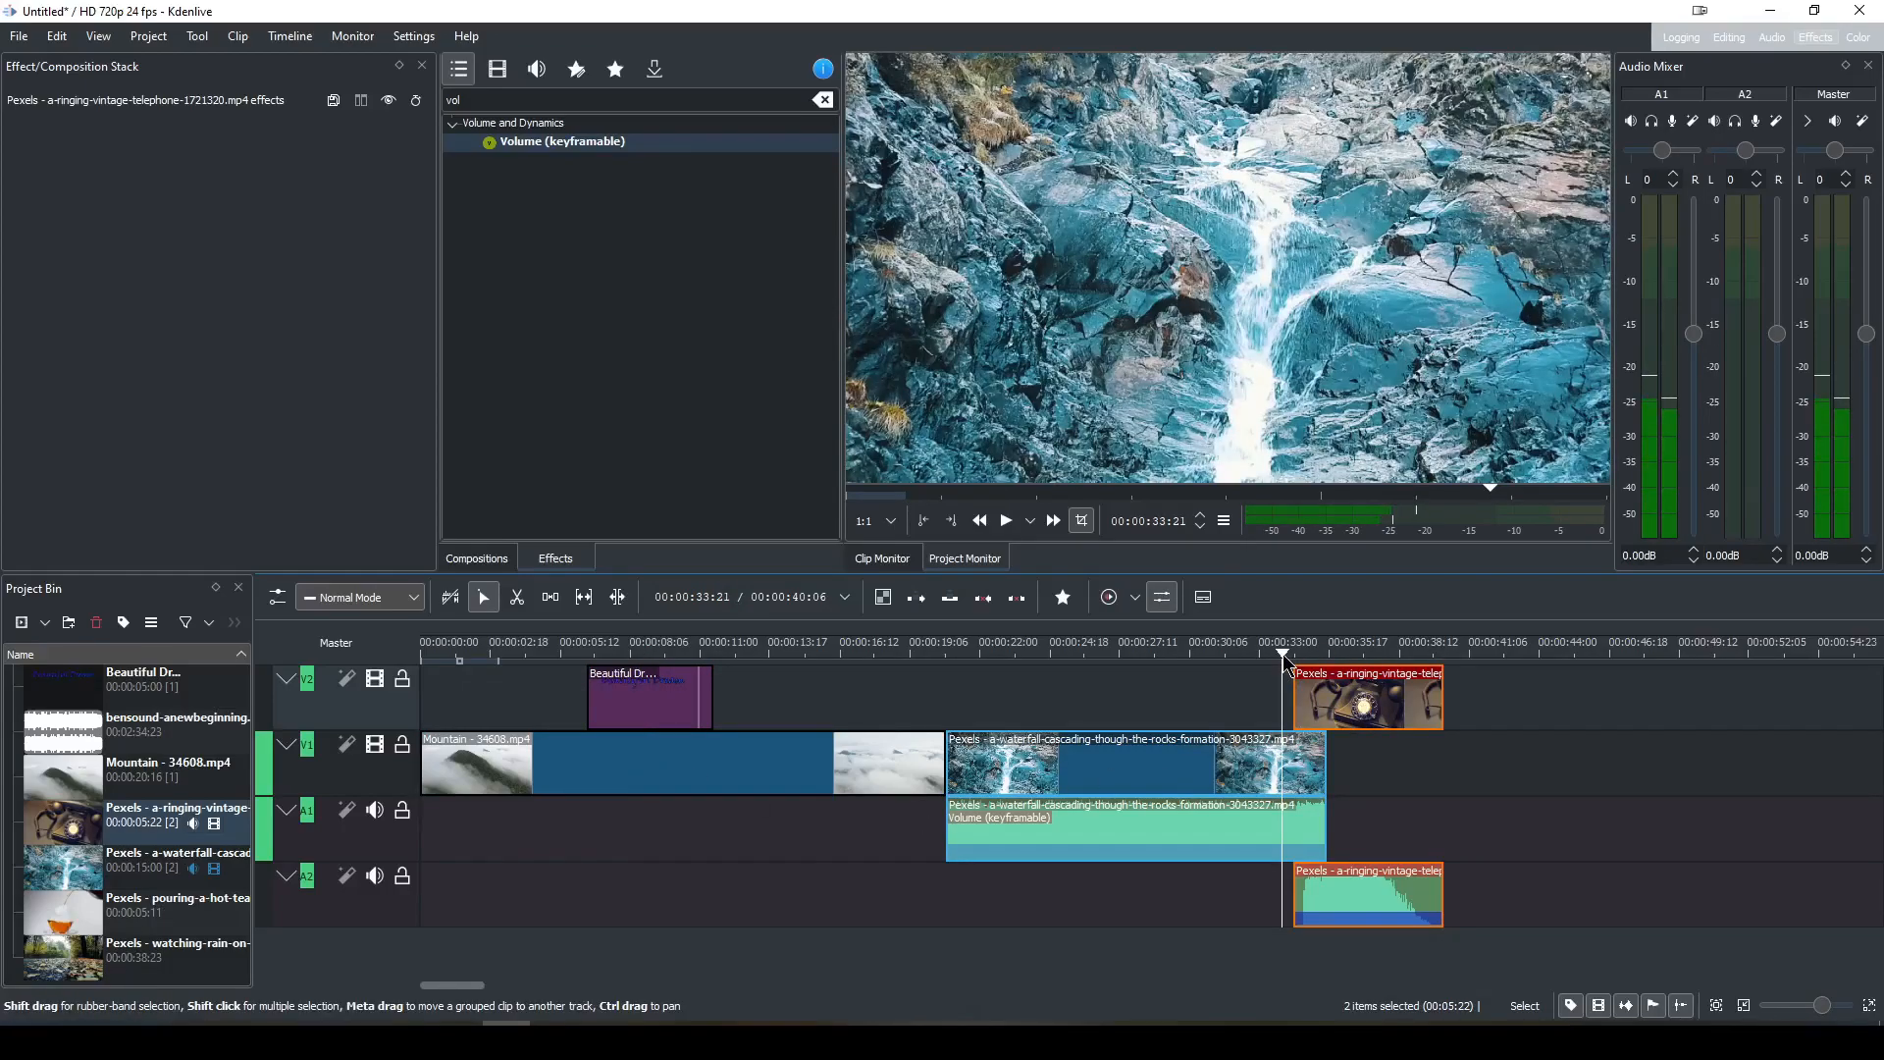
pyautogui.moveTo(1285, 657); pyautogui.dragTo(1309, 657)
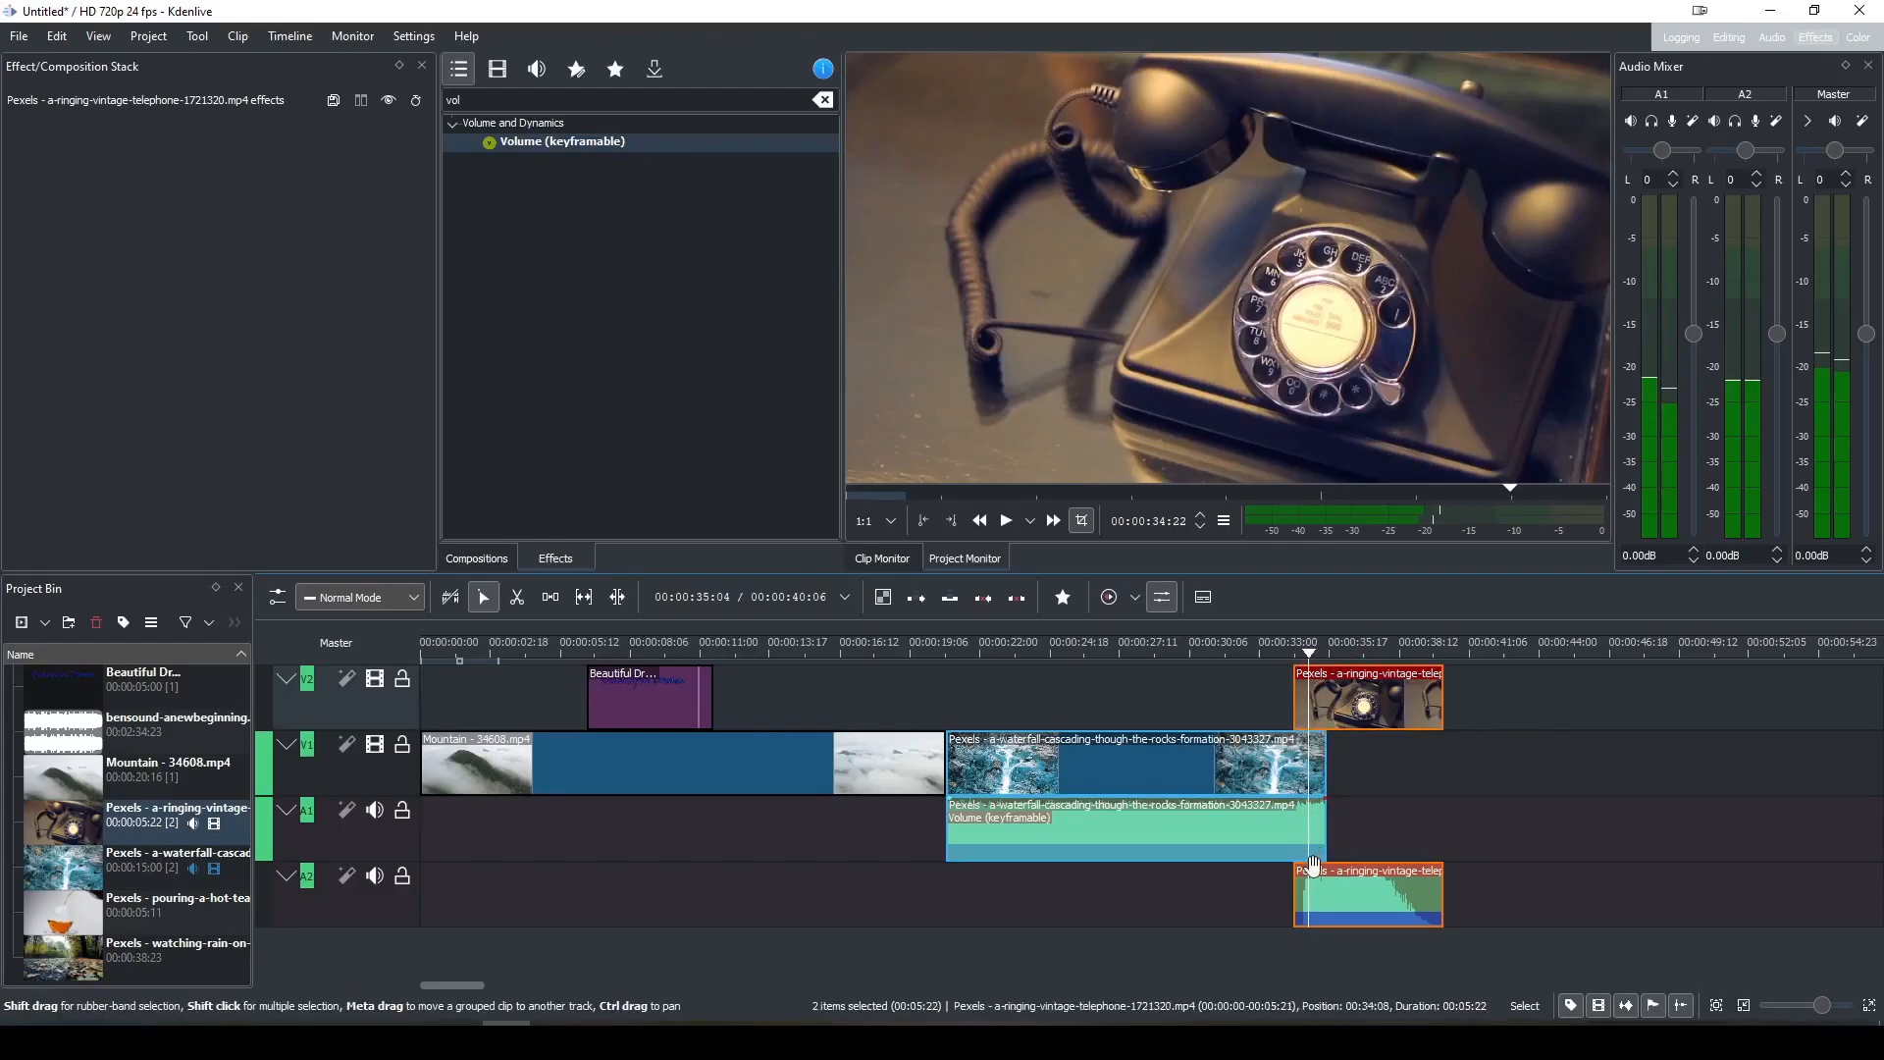
pyautogui.moveTo(1309, 656); pyautogui.dragTo(1282, 655)
pyautogui.press('space')
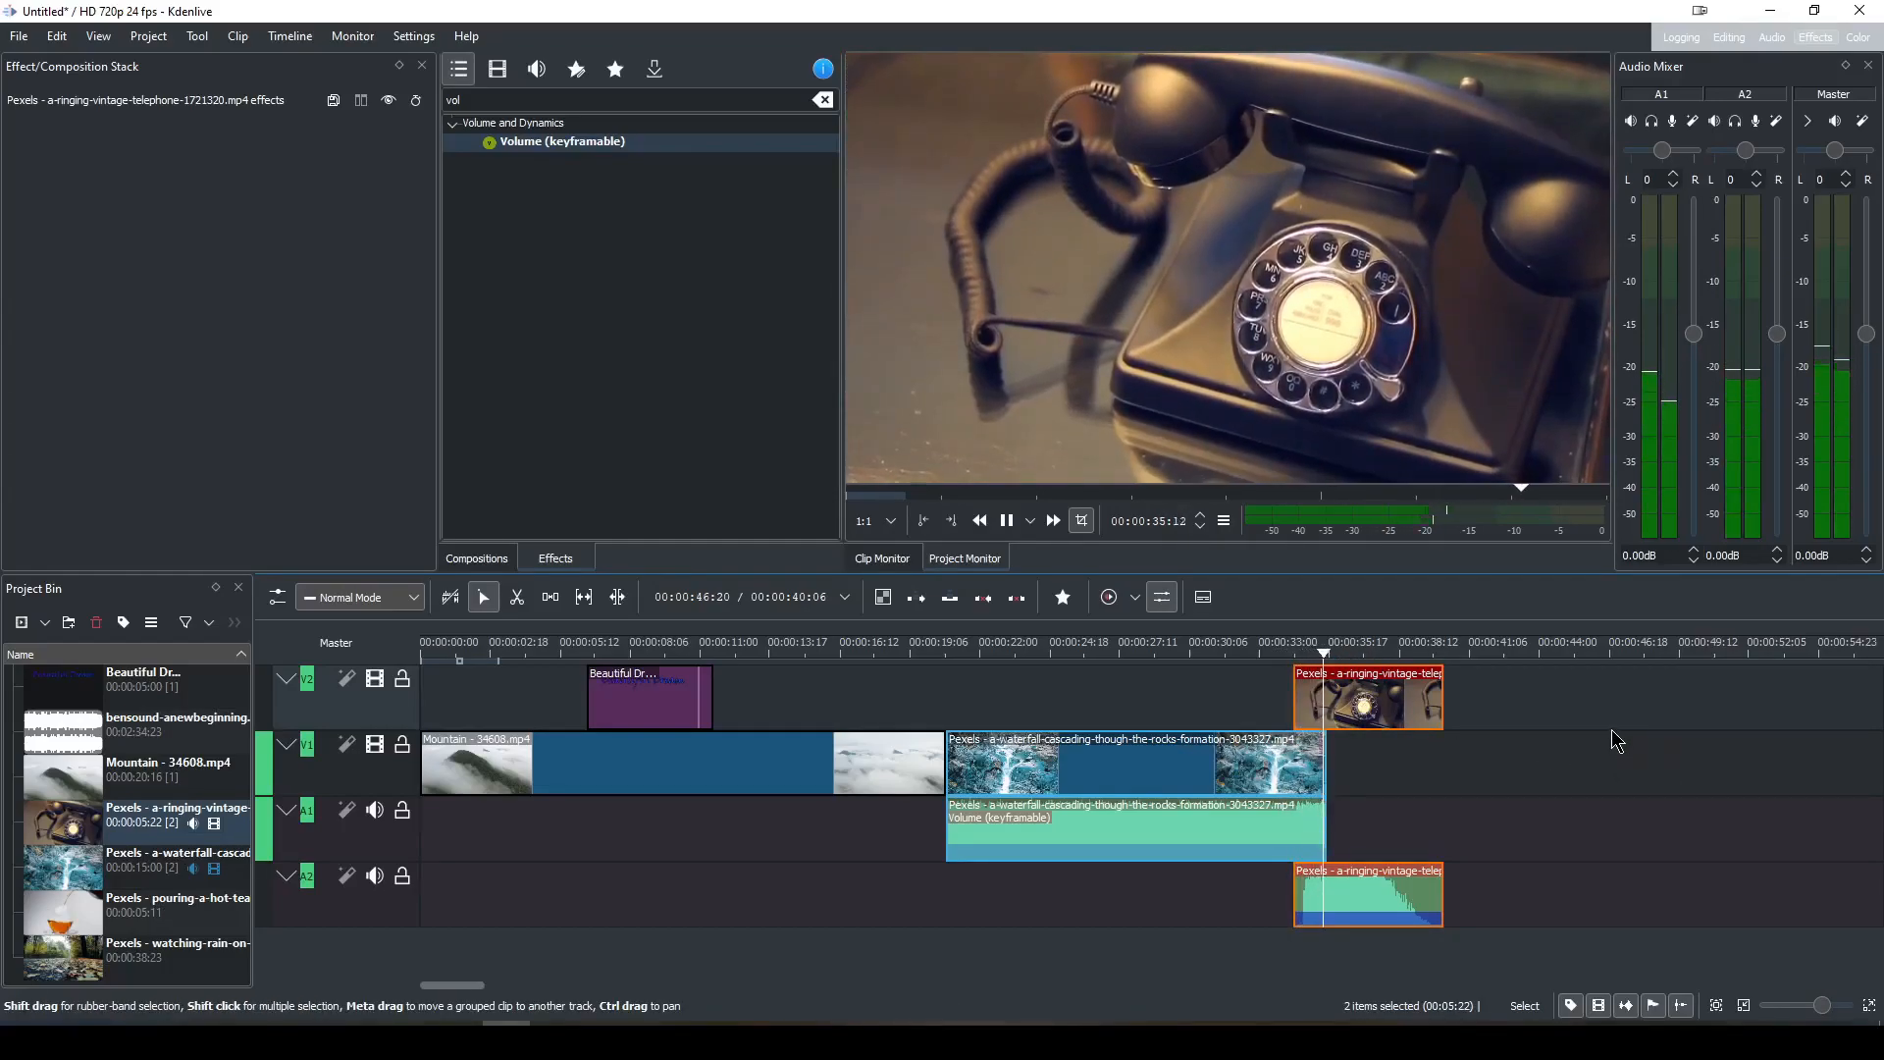
pyautogui.press('space')
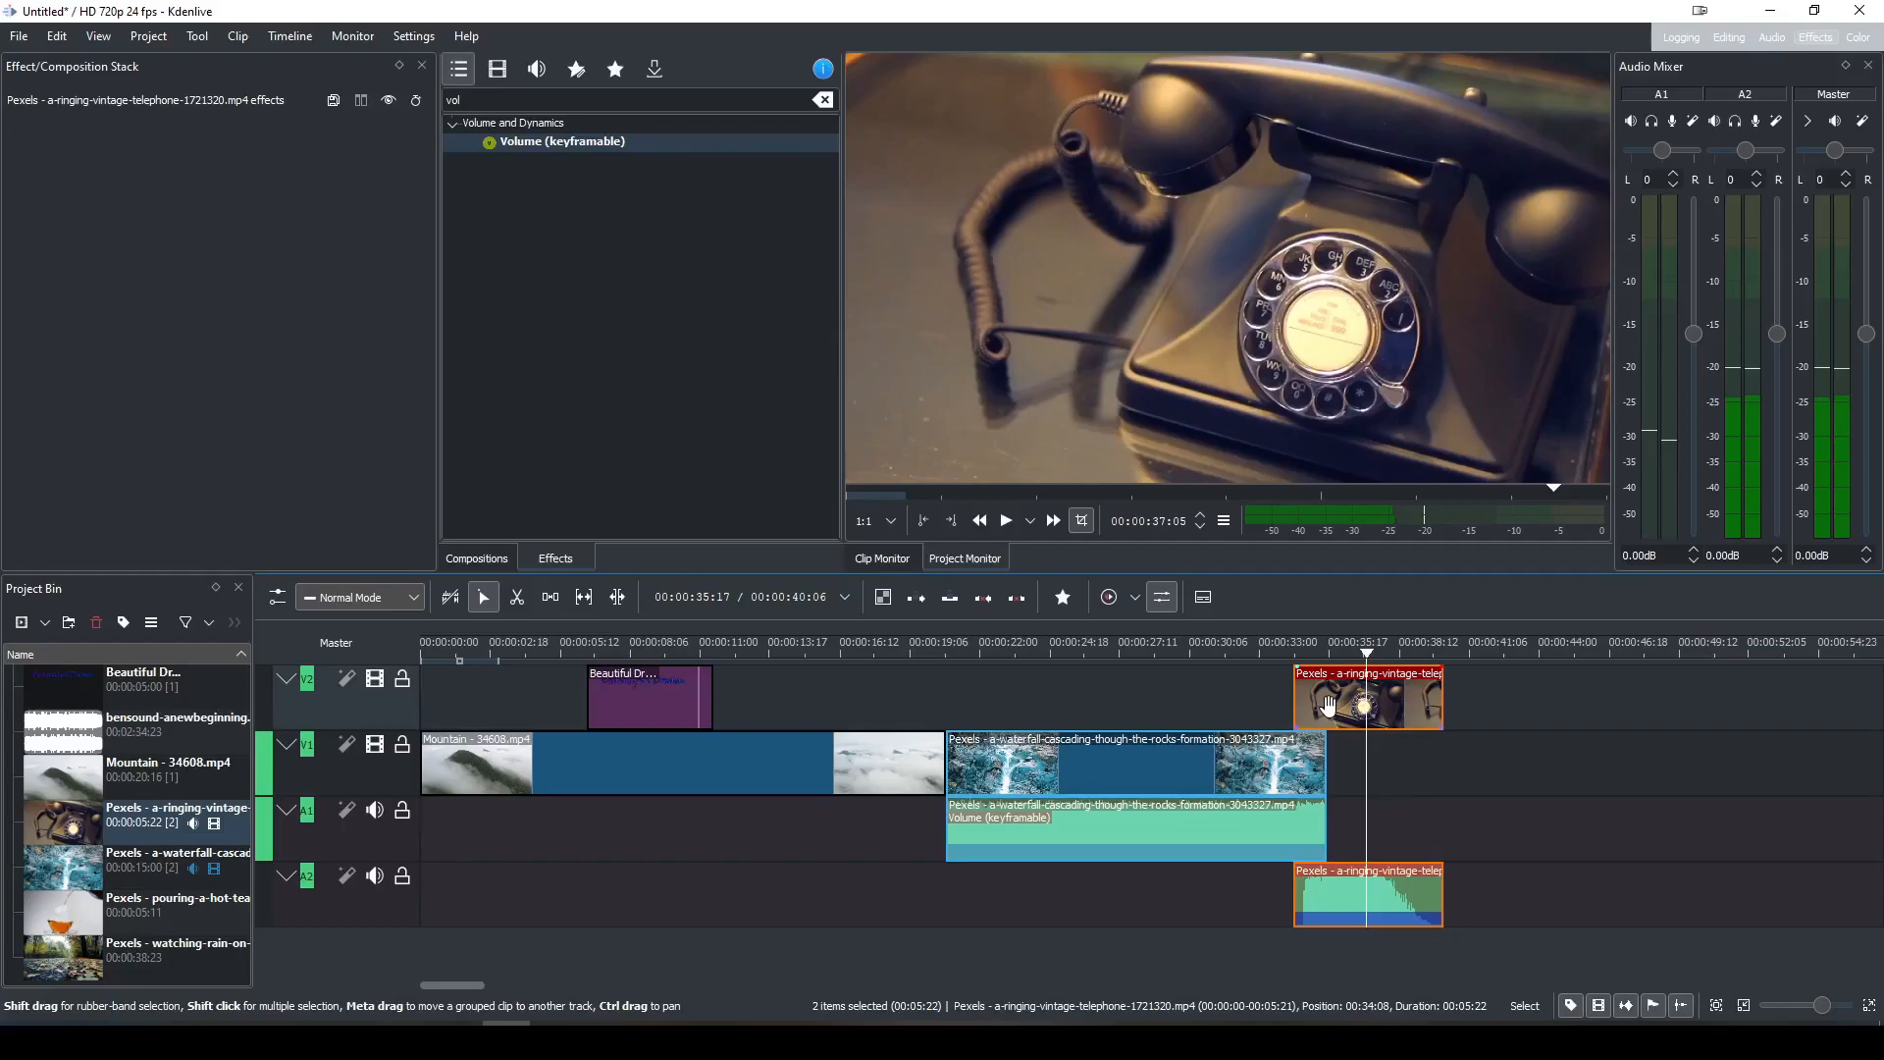
# Shift the telephone clip and its audio slightly earlier to start at 00:00:33:20.
pyautogui.moveTo(1316, 705)
pyautogui.mouseDown()
pyautogui.moveTo(1337, 704)
pyautogui.moveTo(1318, 702)
pyautogui.mouseUp()
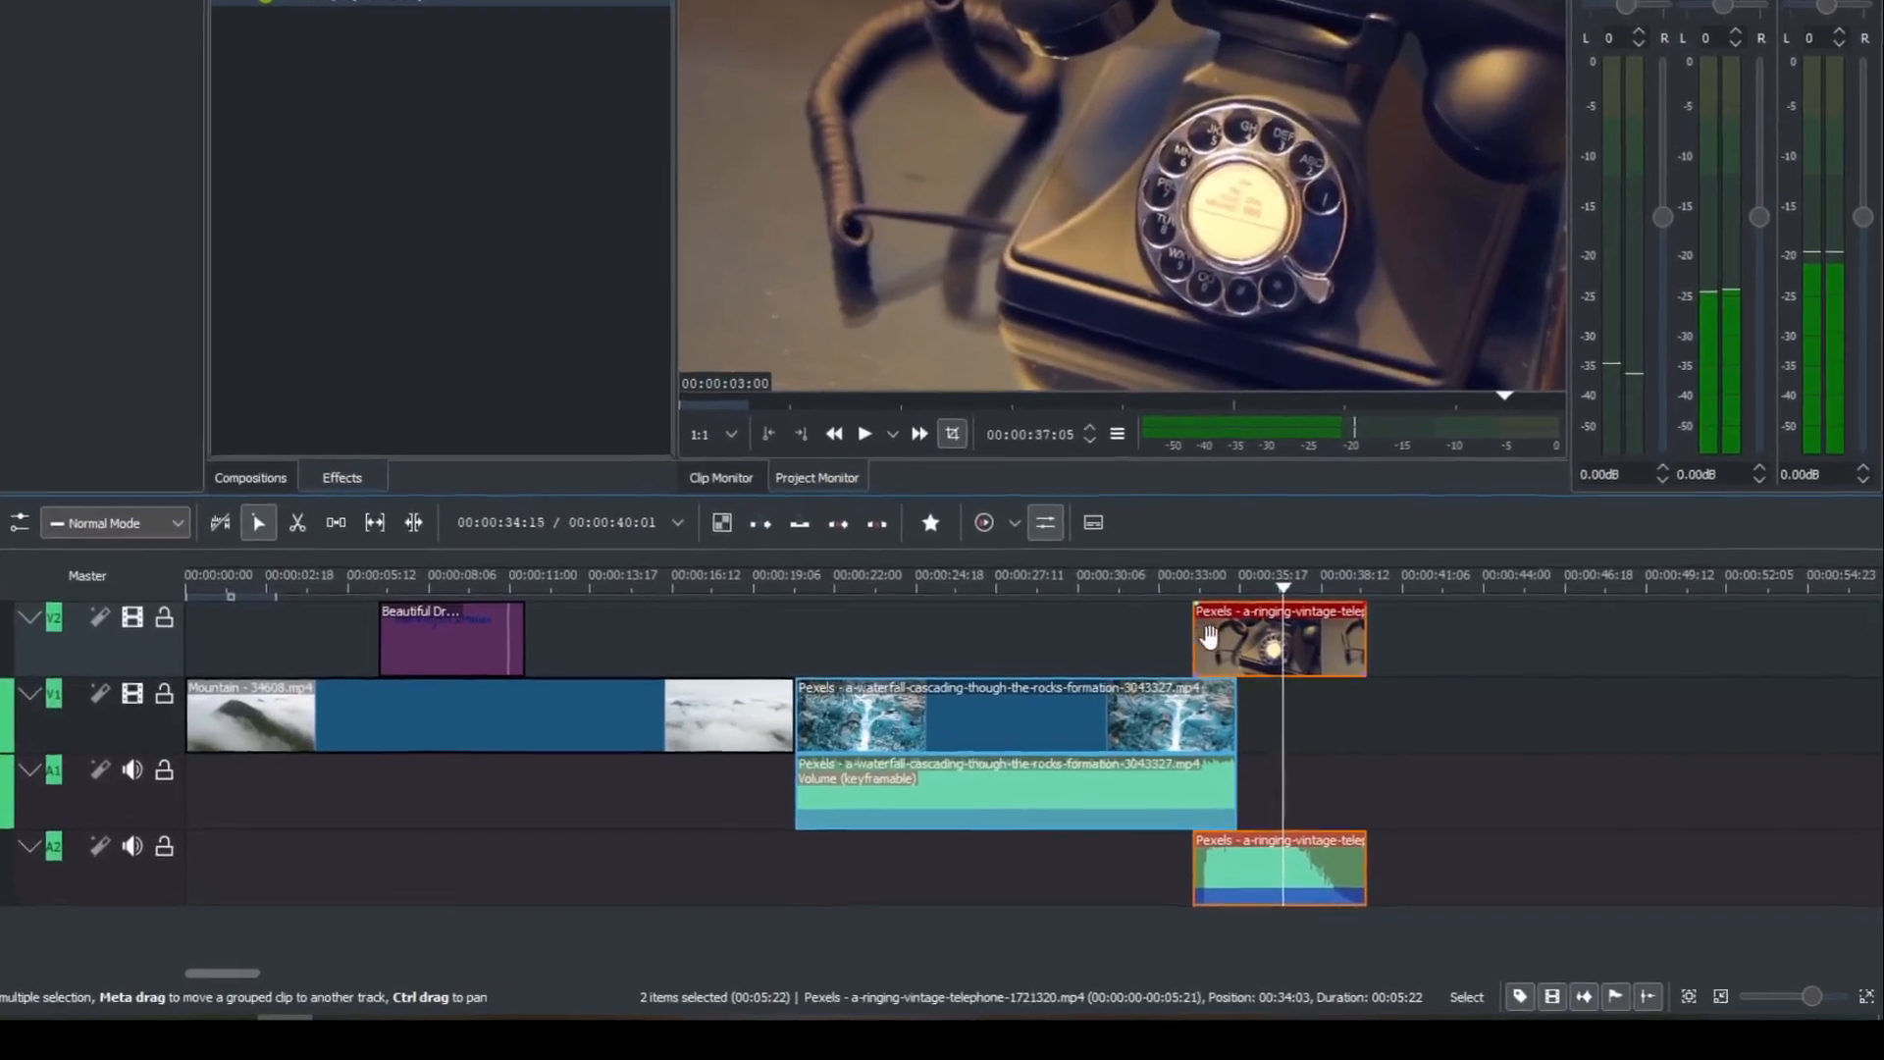
pyautogui.moveTo(1244, 640); pyautogui.dragTo(1229, 639)
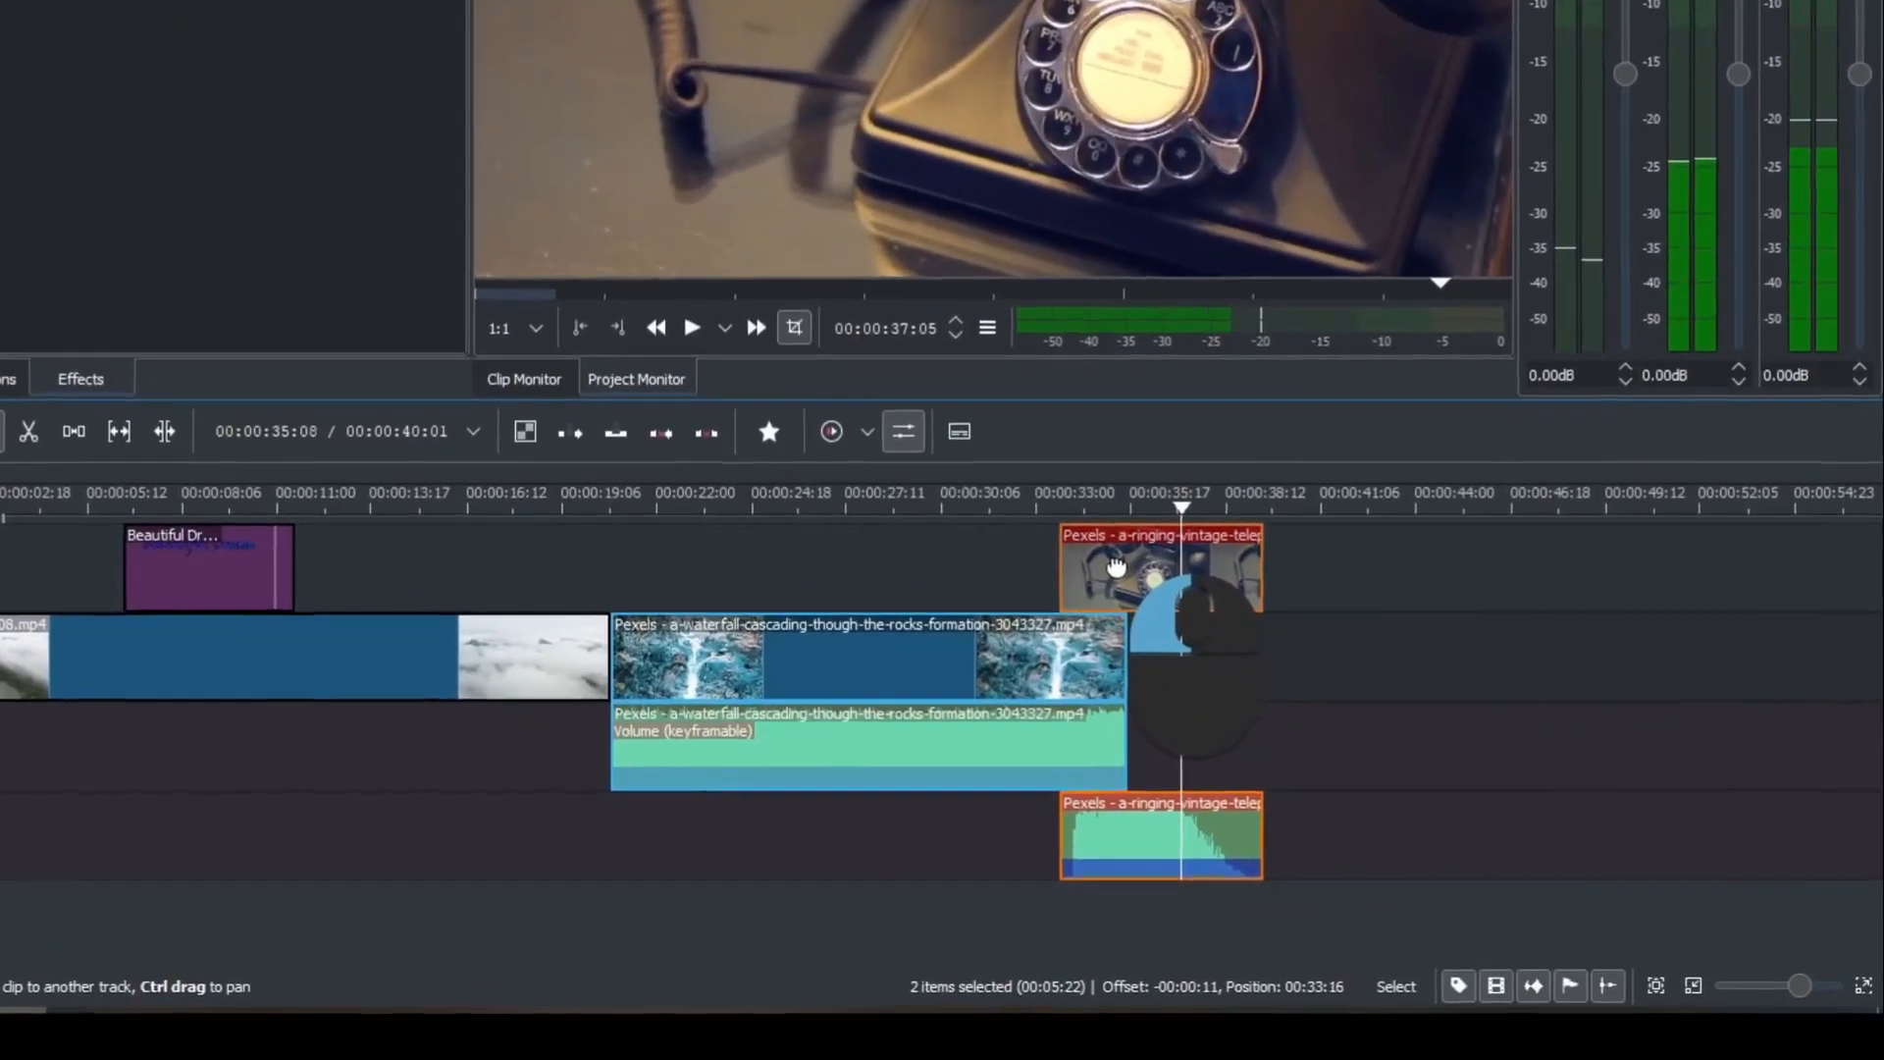
pyautogui.moveTo(1117, 567); pyautogui.dragTo(1115, 567)
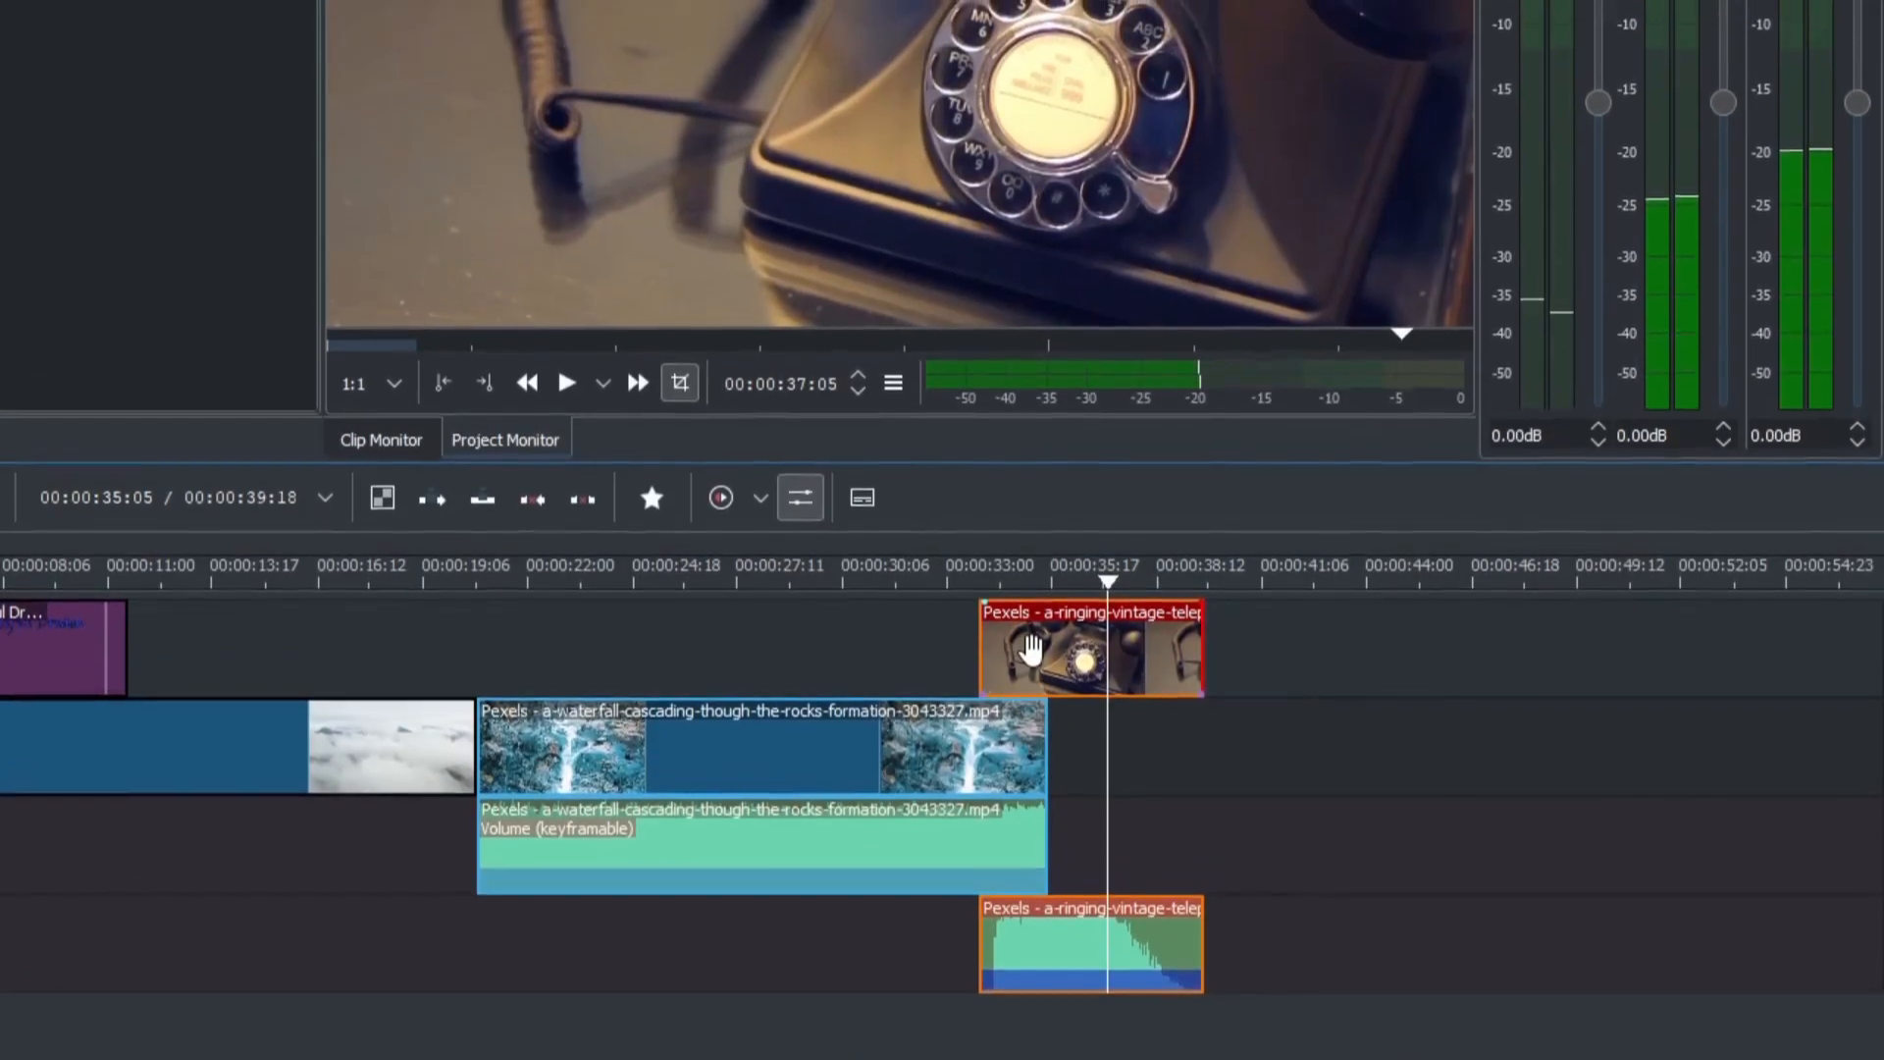
# Ungroup the telephone clip, trim only its video's start to the waterfall clip's end at 00:00:35:16, and play the join.
pyautogui.rightClick(1030, 647)
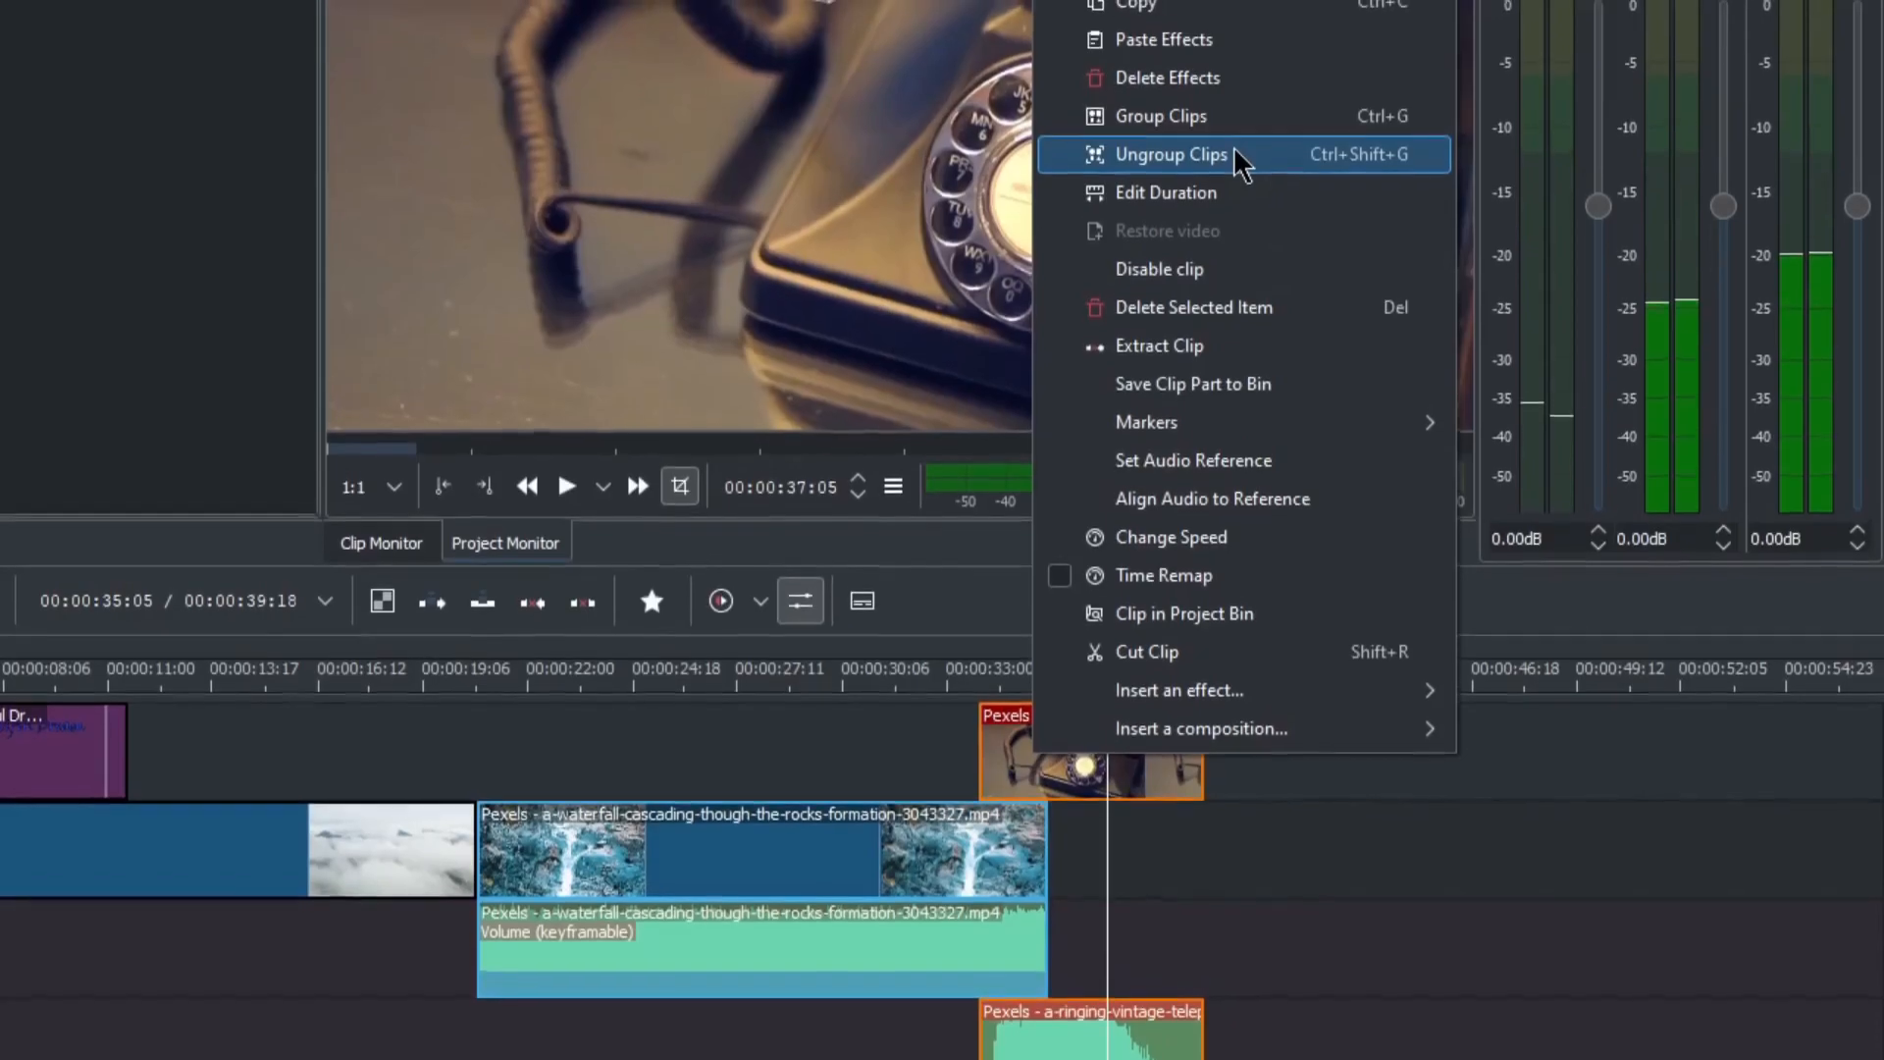
pyautogui.click(1235, 154)
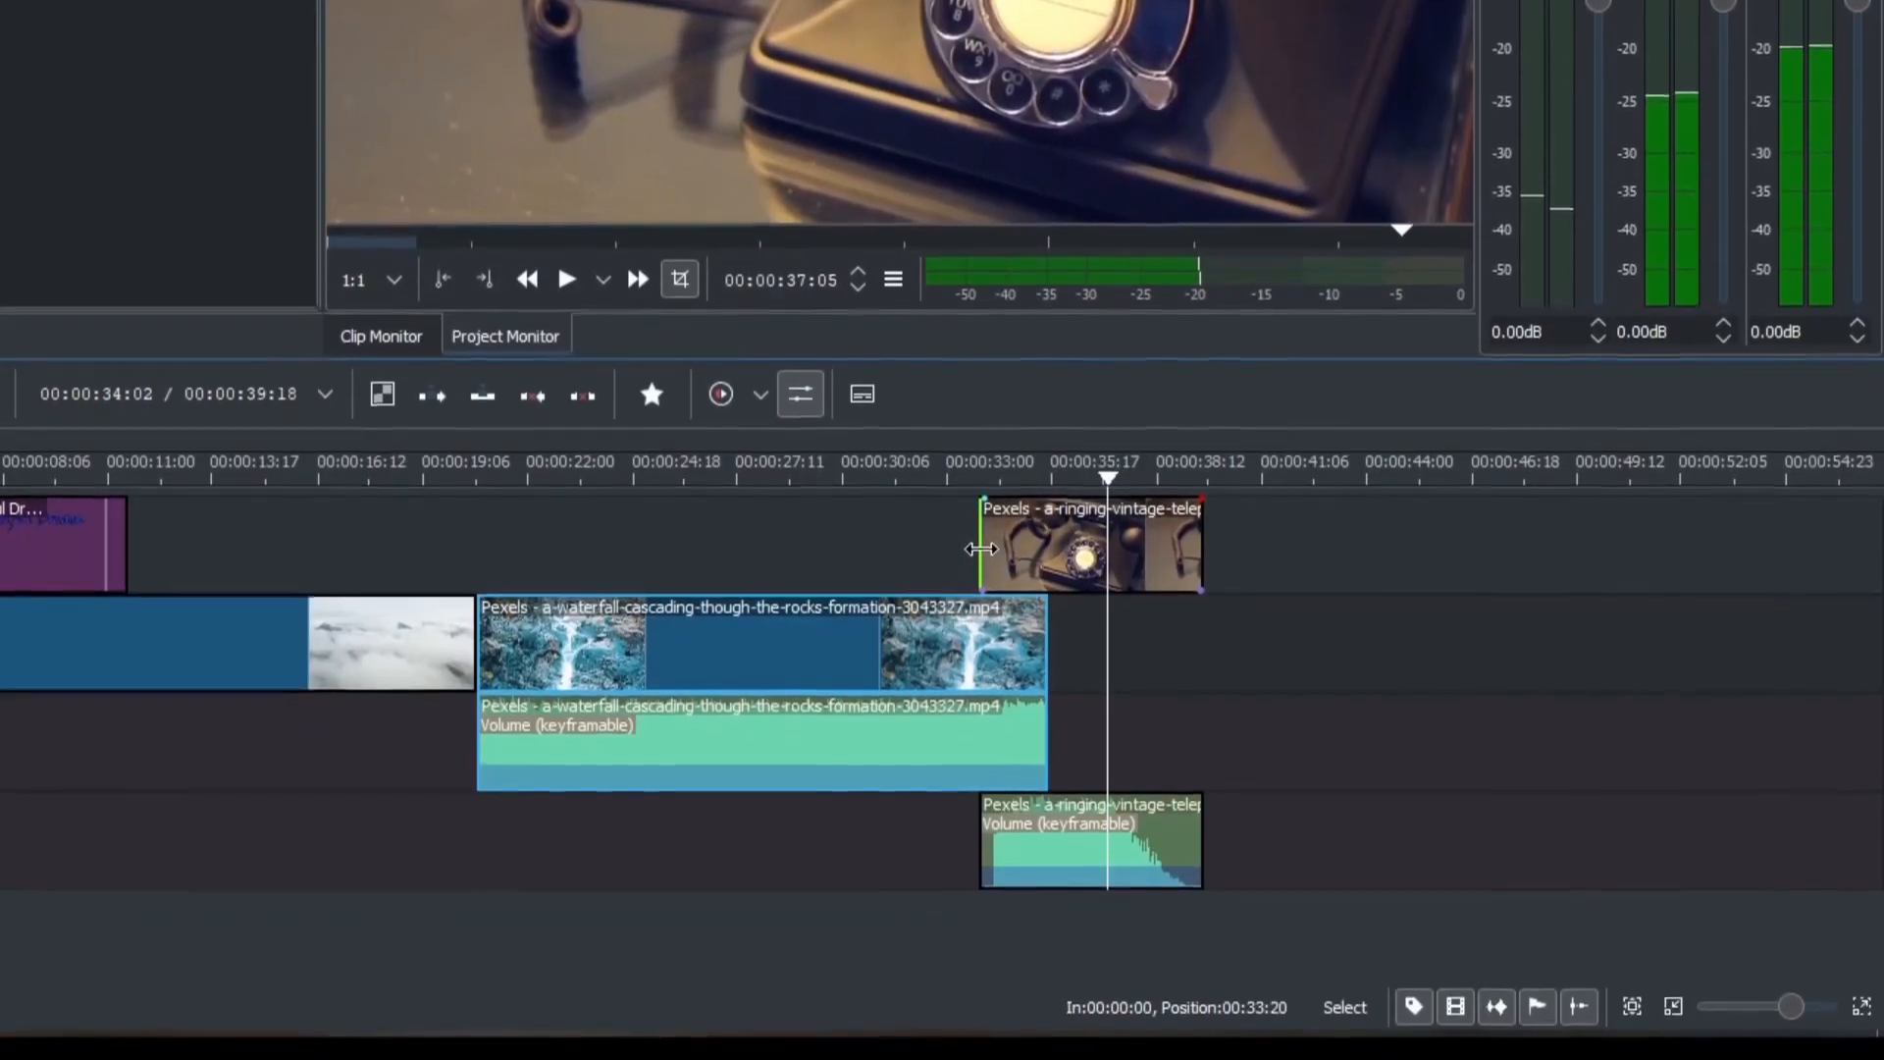
pyautogui.moveTo(982, 548); pyautogui.dragTo(1038, 517)
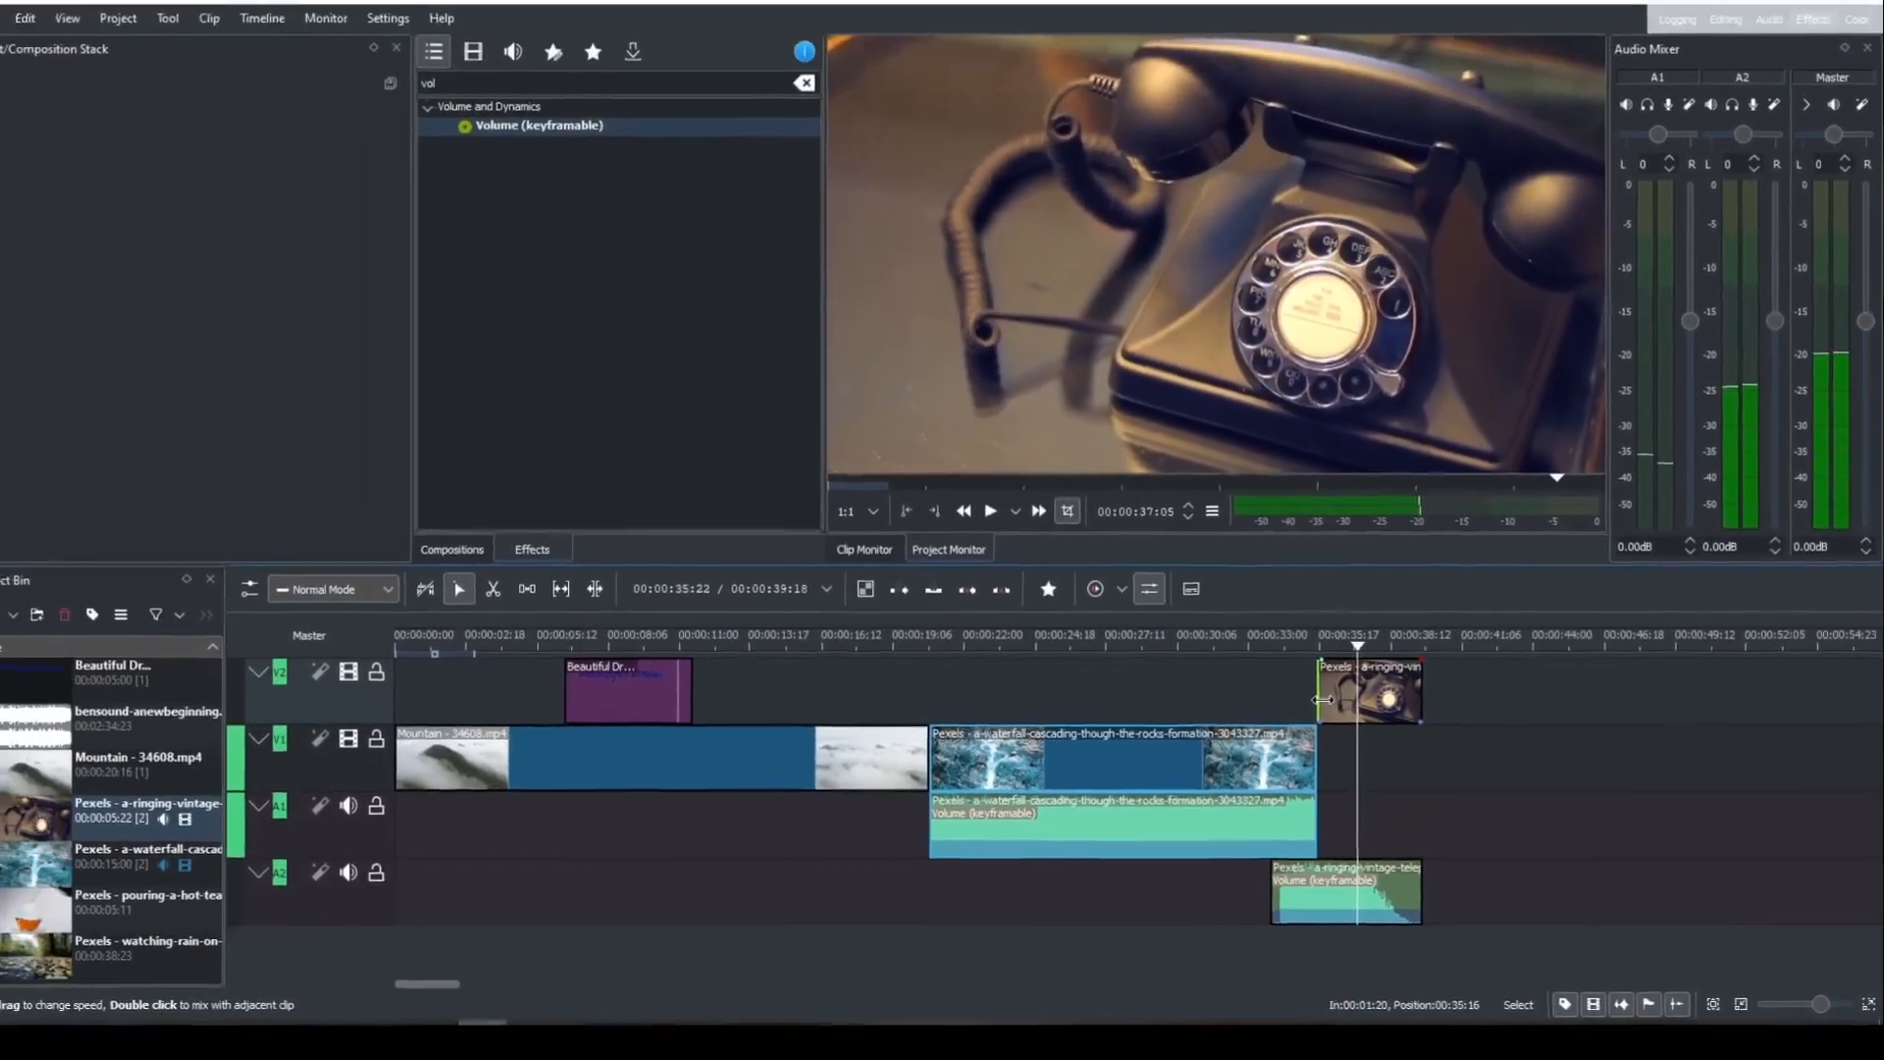
pyautogui.moveTo(1283, 670); pyautogui.dragTo(1331, 704)
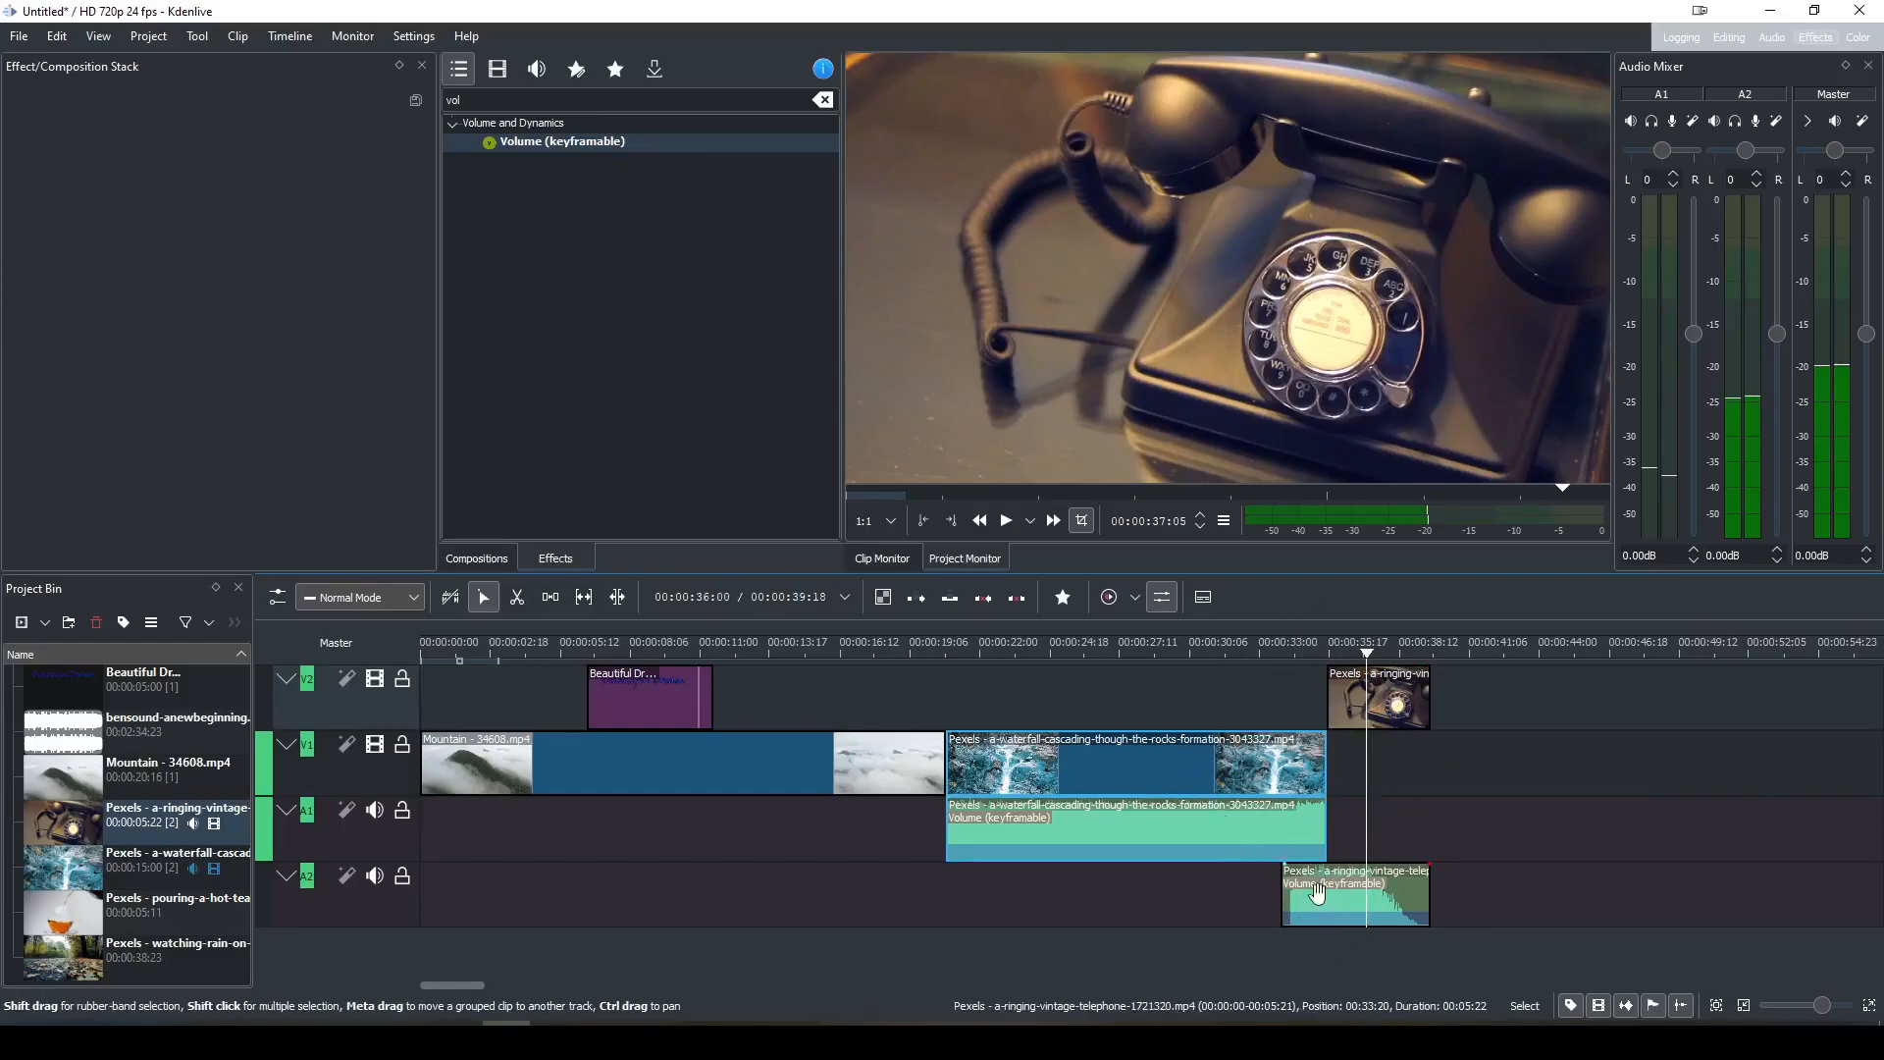
pyautogui.click(1250, 659)
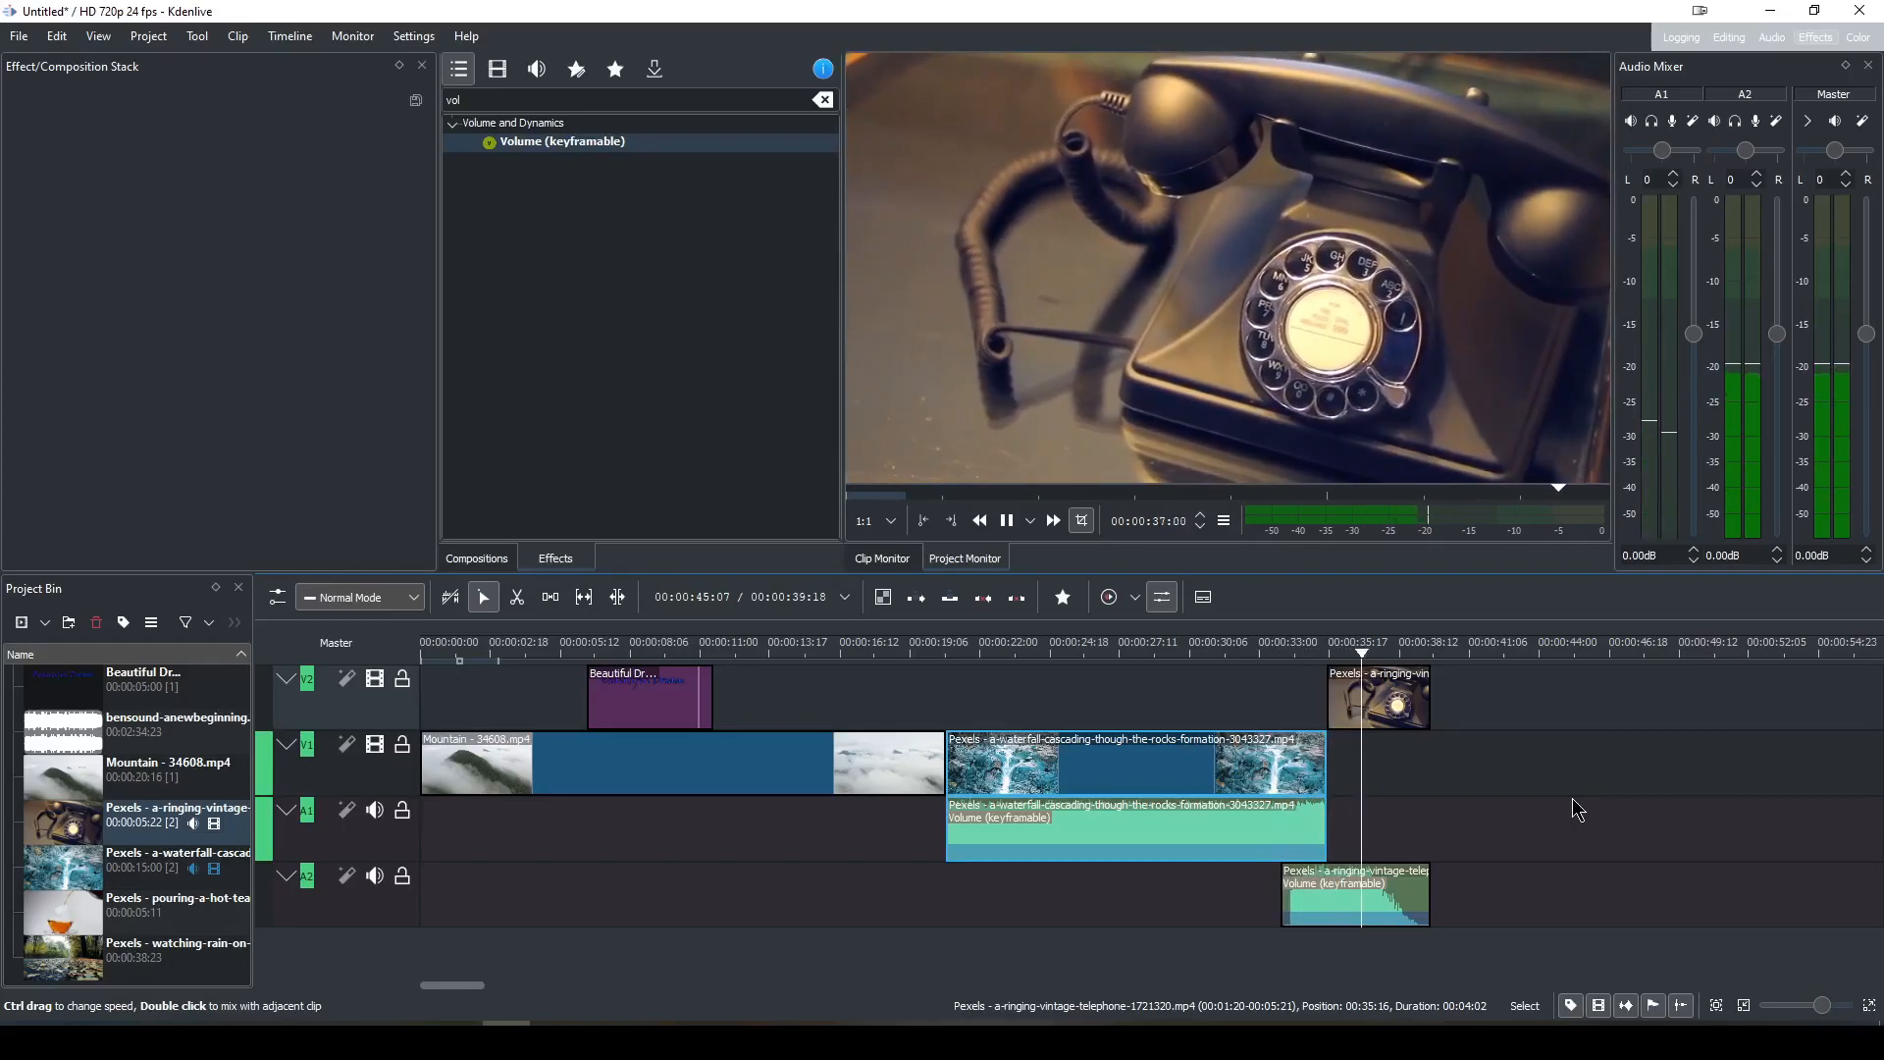
pyautogui.press('space')
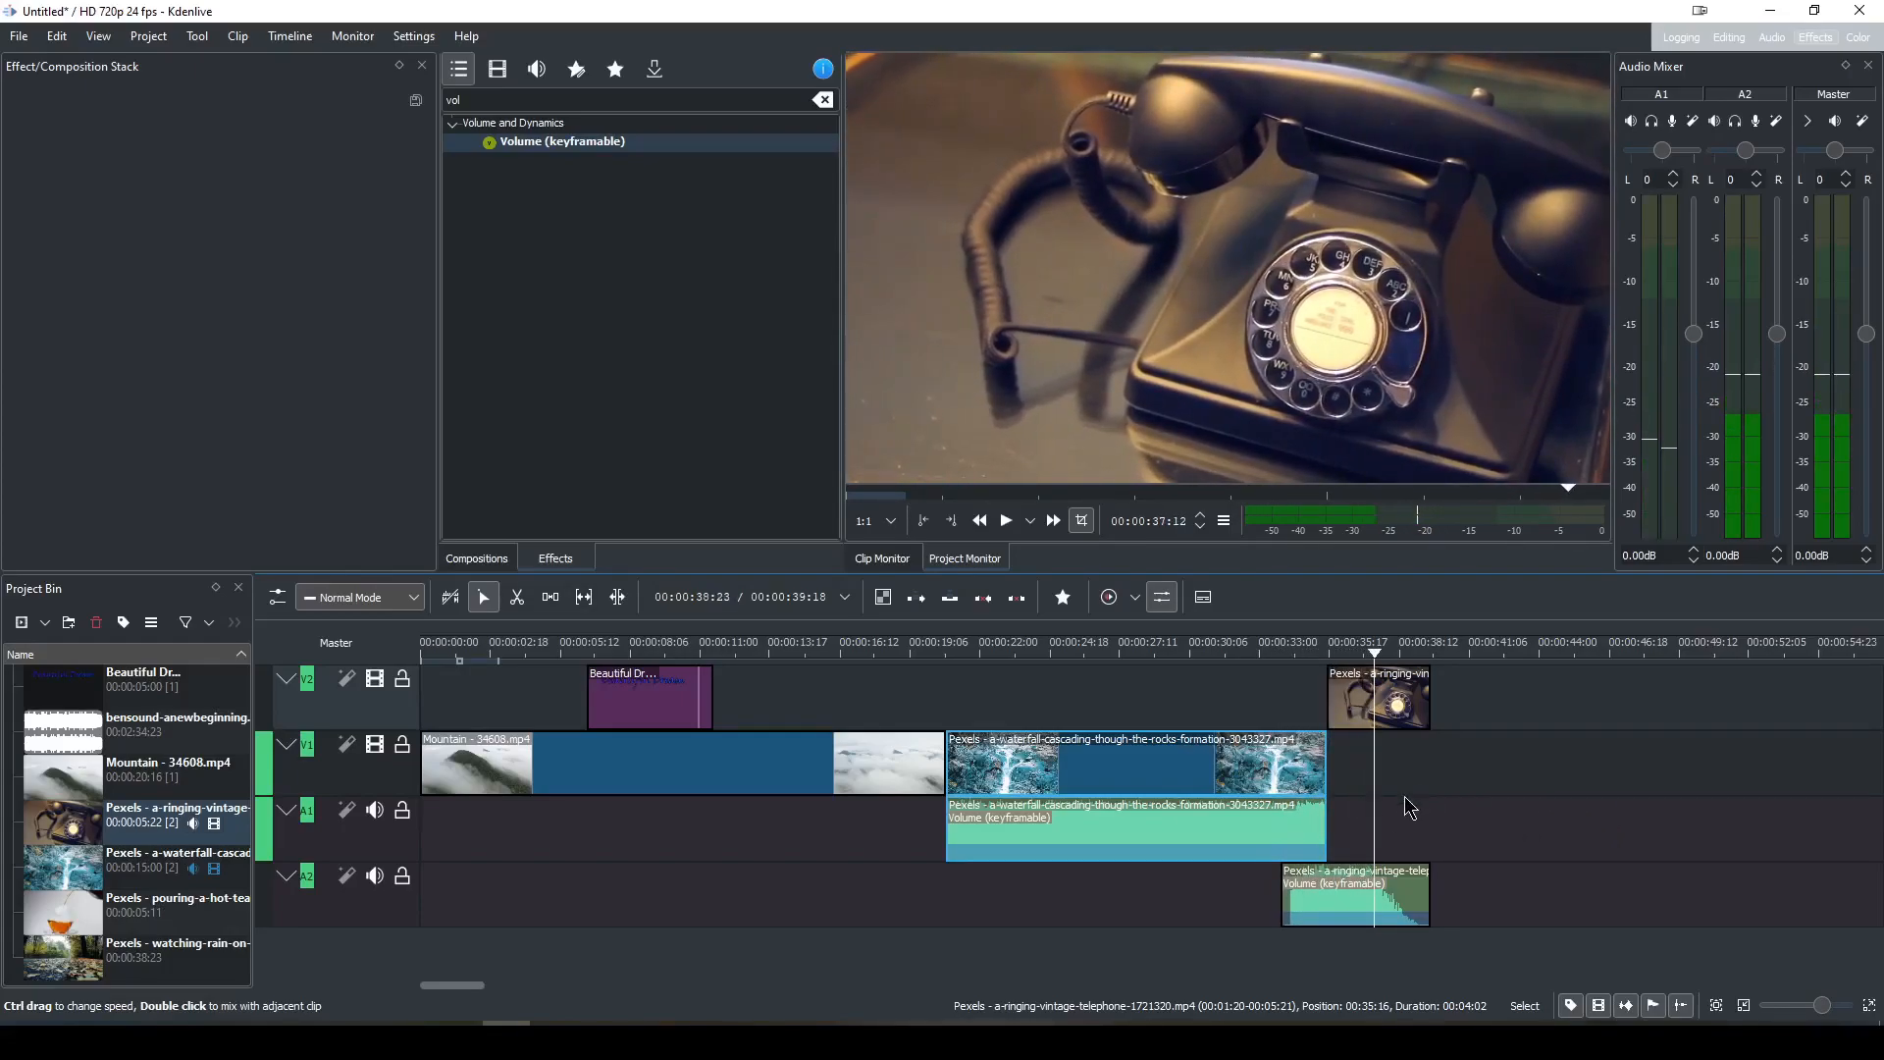
# Add a 00:00:01:22 fade out to the end of the waterfall clip's audio and play the transition into the telephone clip.
pyautogui.click(1309, 811)
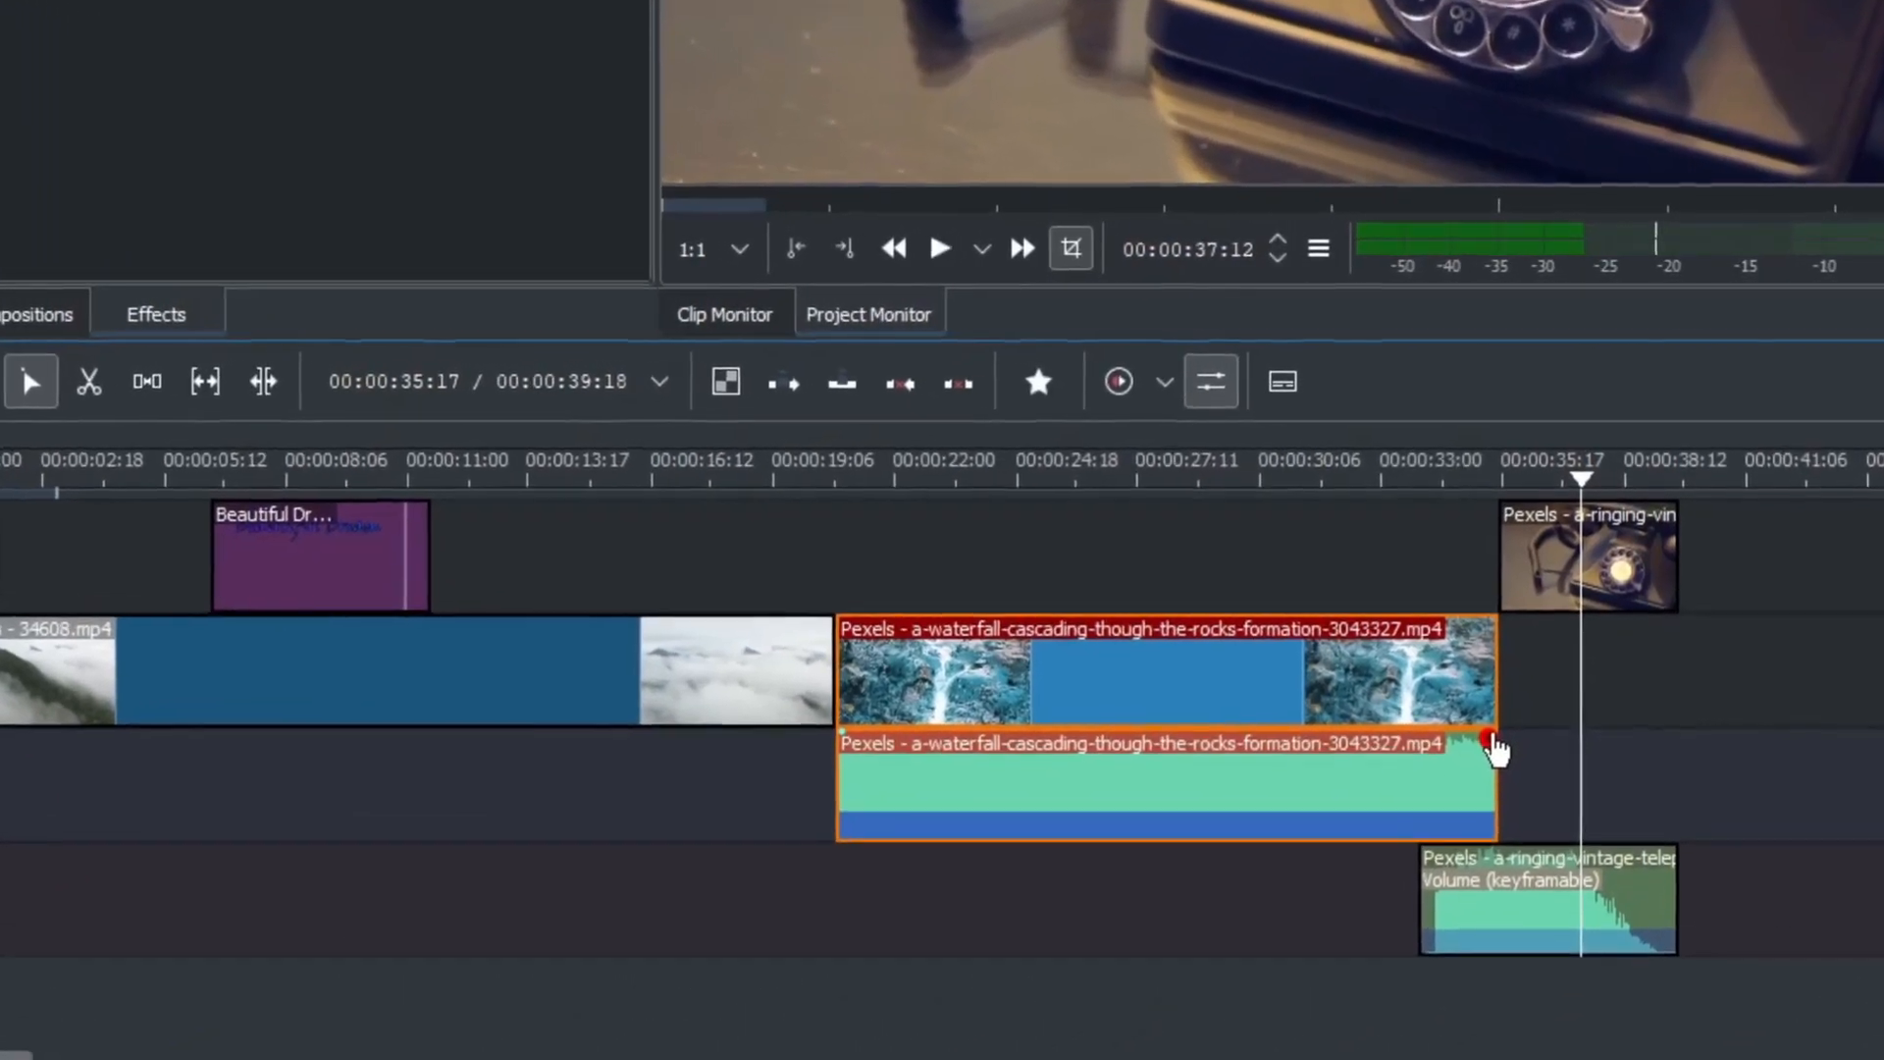
pyautogui.moveTo(1496, 722); pyautogui.dragTo(1478, 721)
pyautogui.moveTo(1451, 785); pyautogui.dragTo(1387, 830)
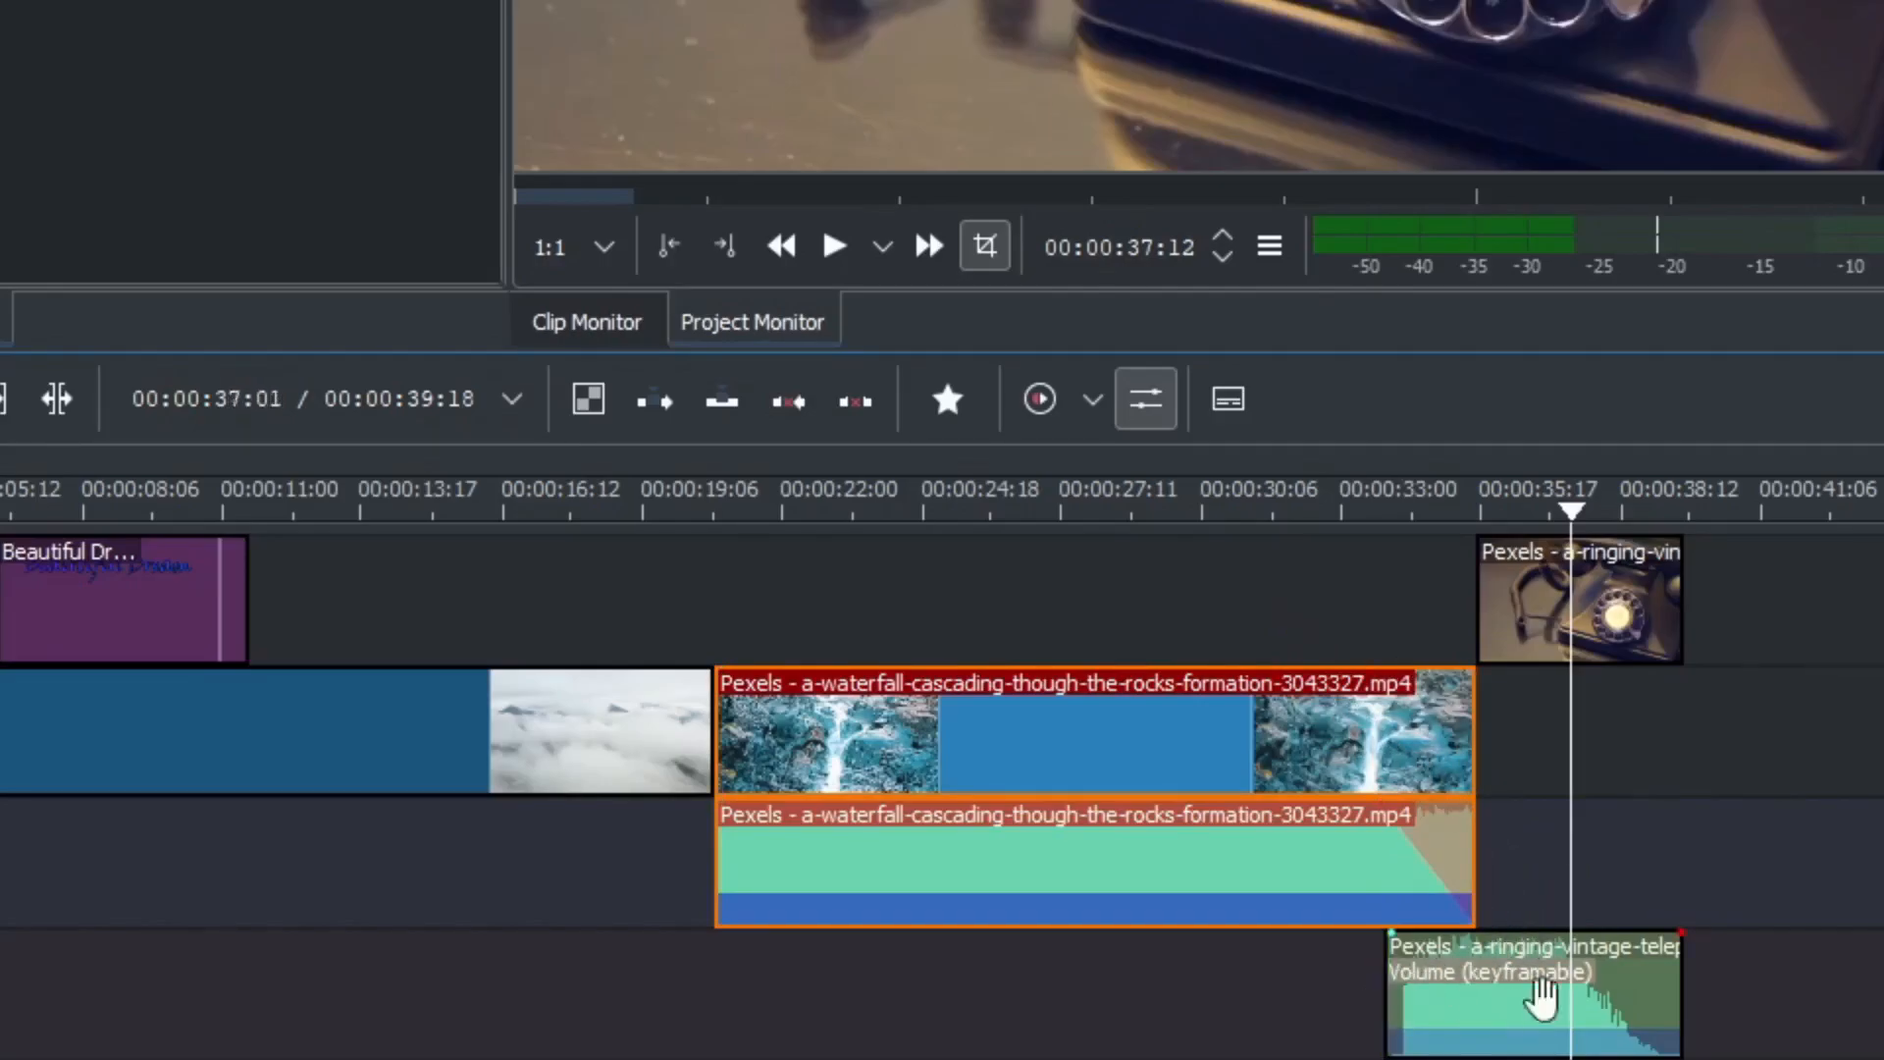
pyautogui.click(1340, 509)
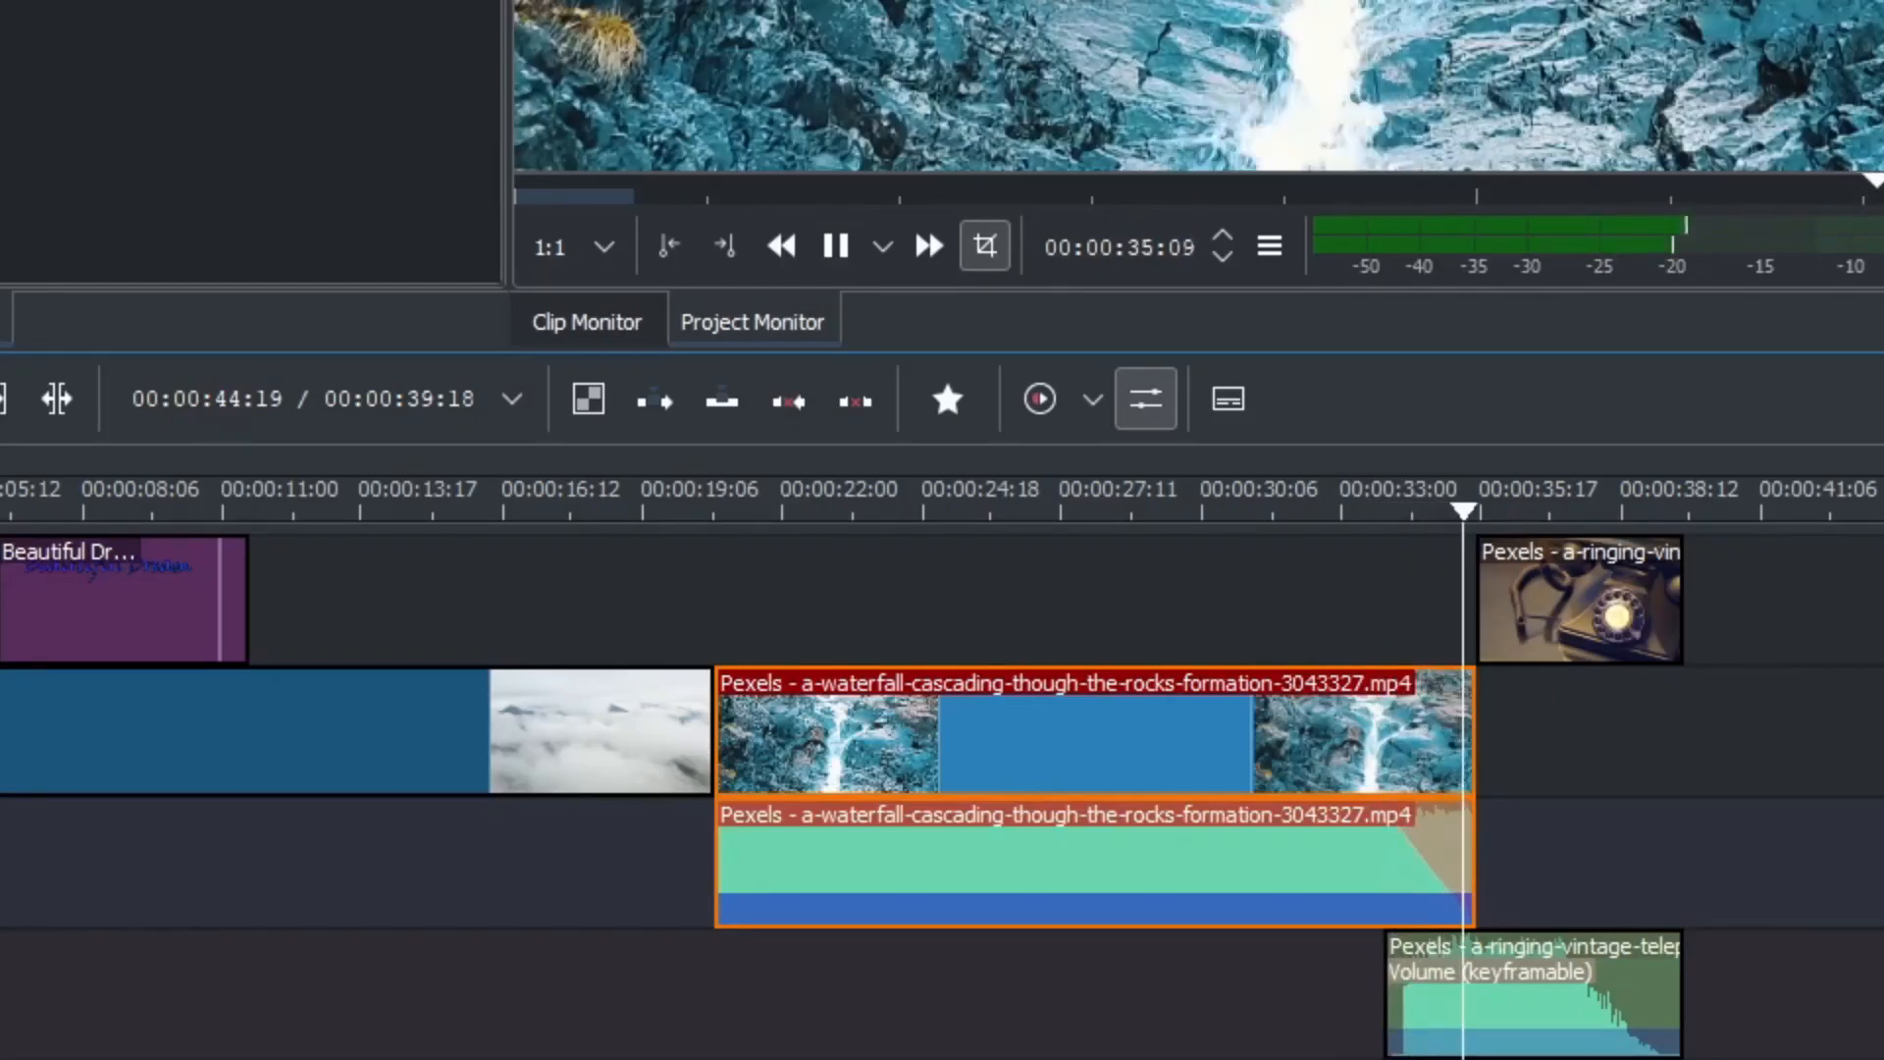
pyautogui.press('space')
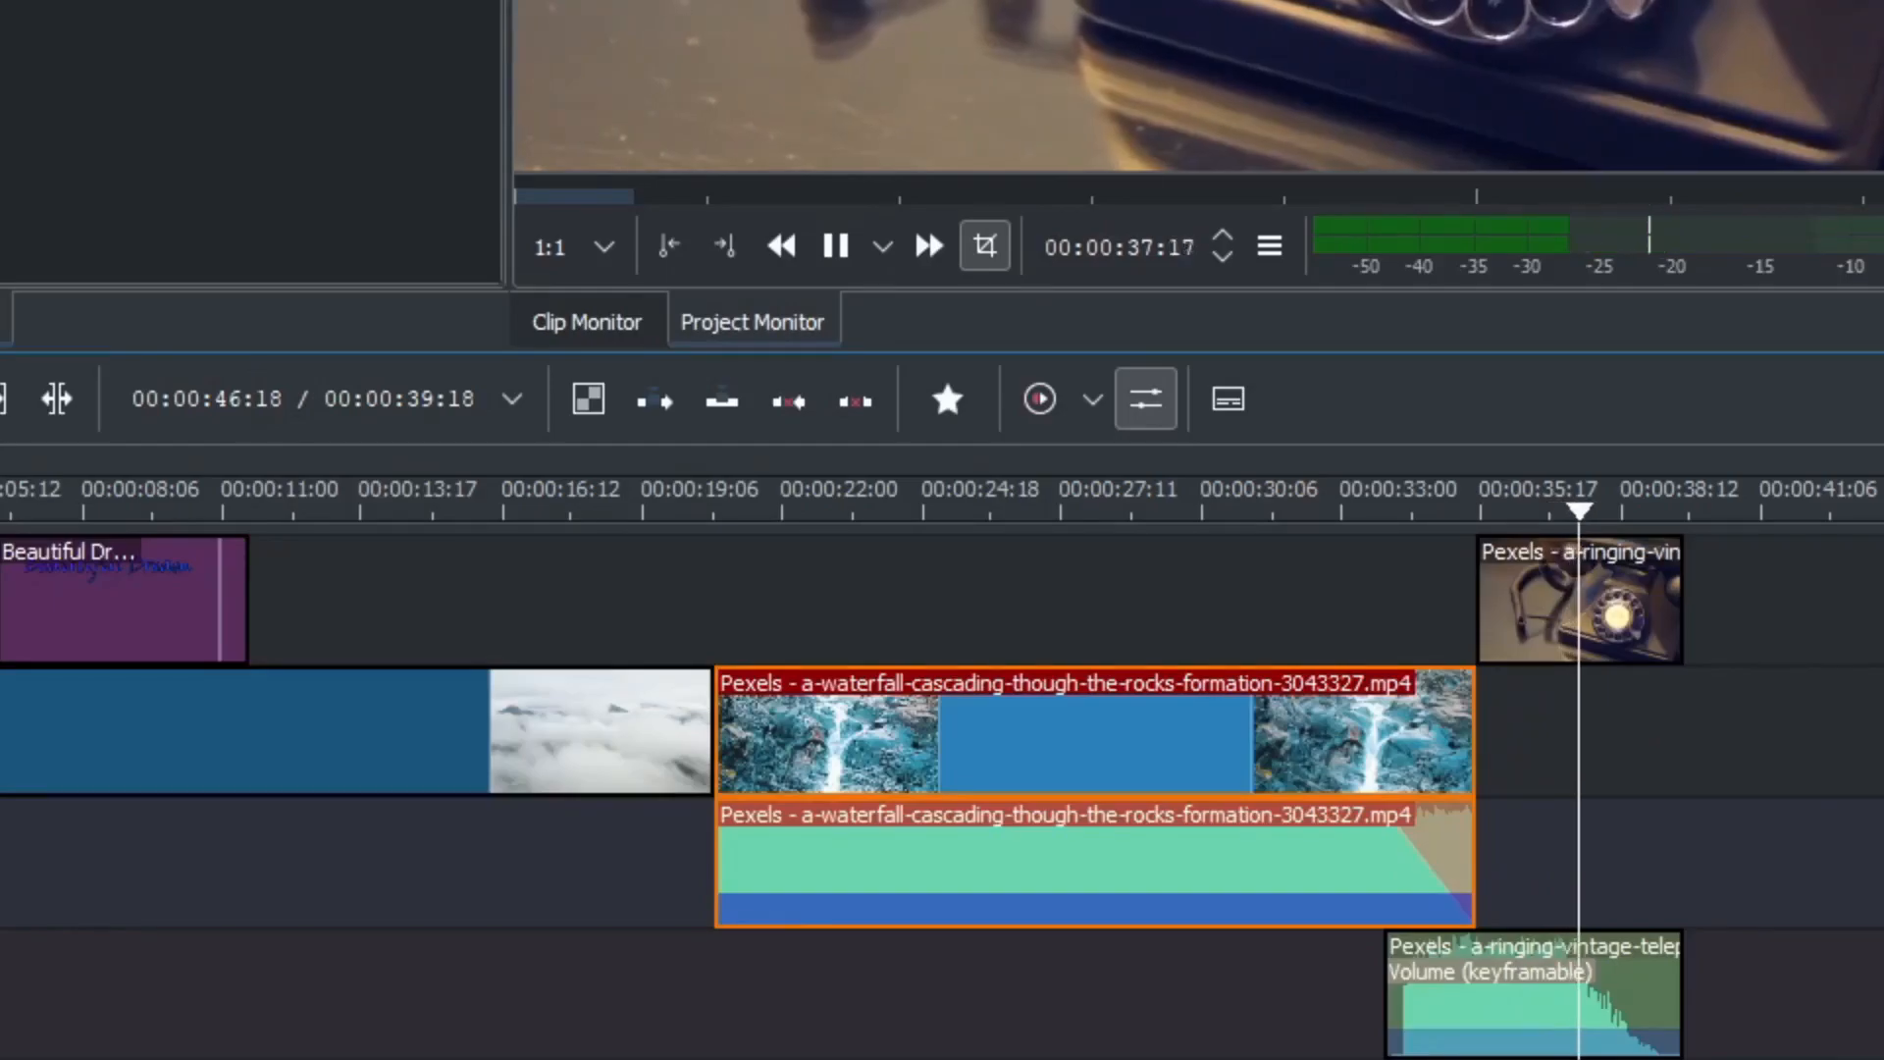
pyautogui.press('space')
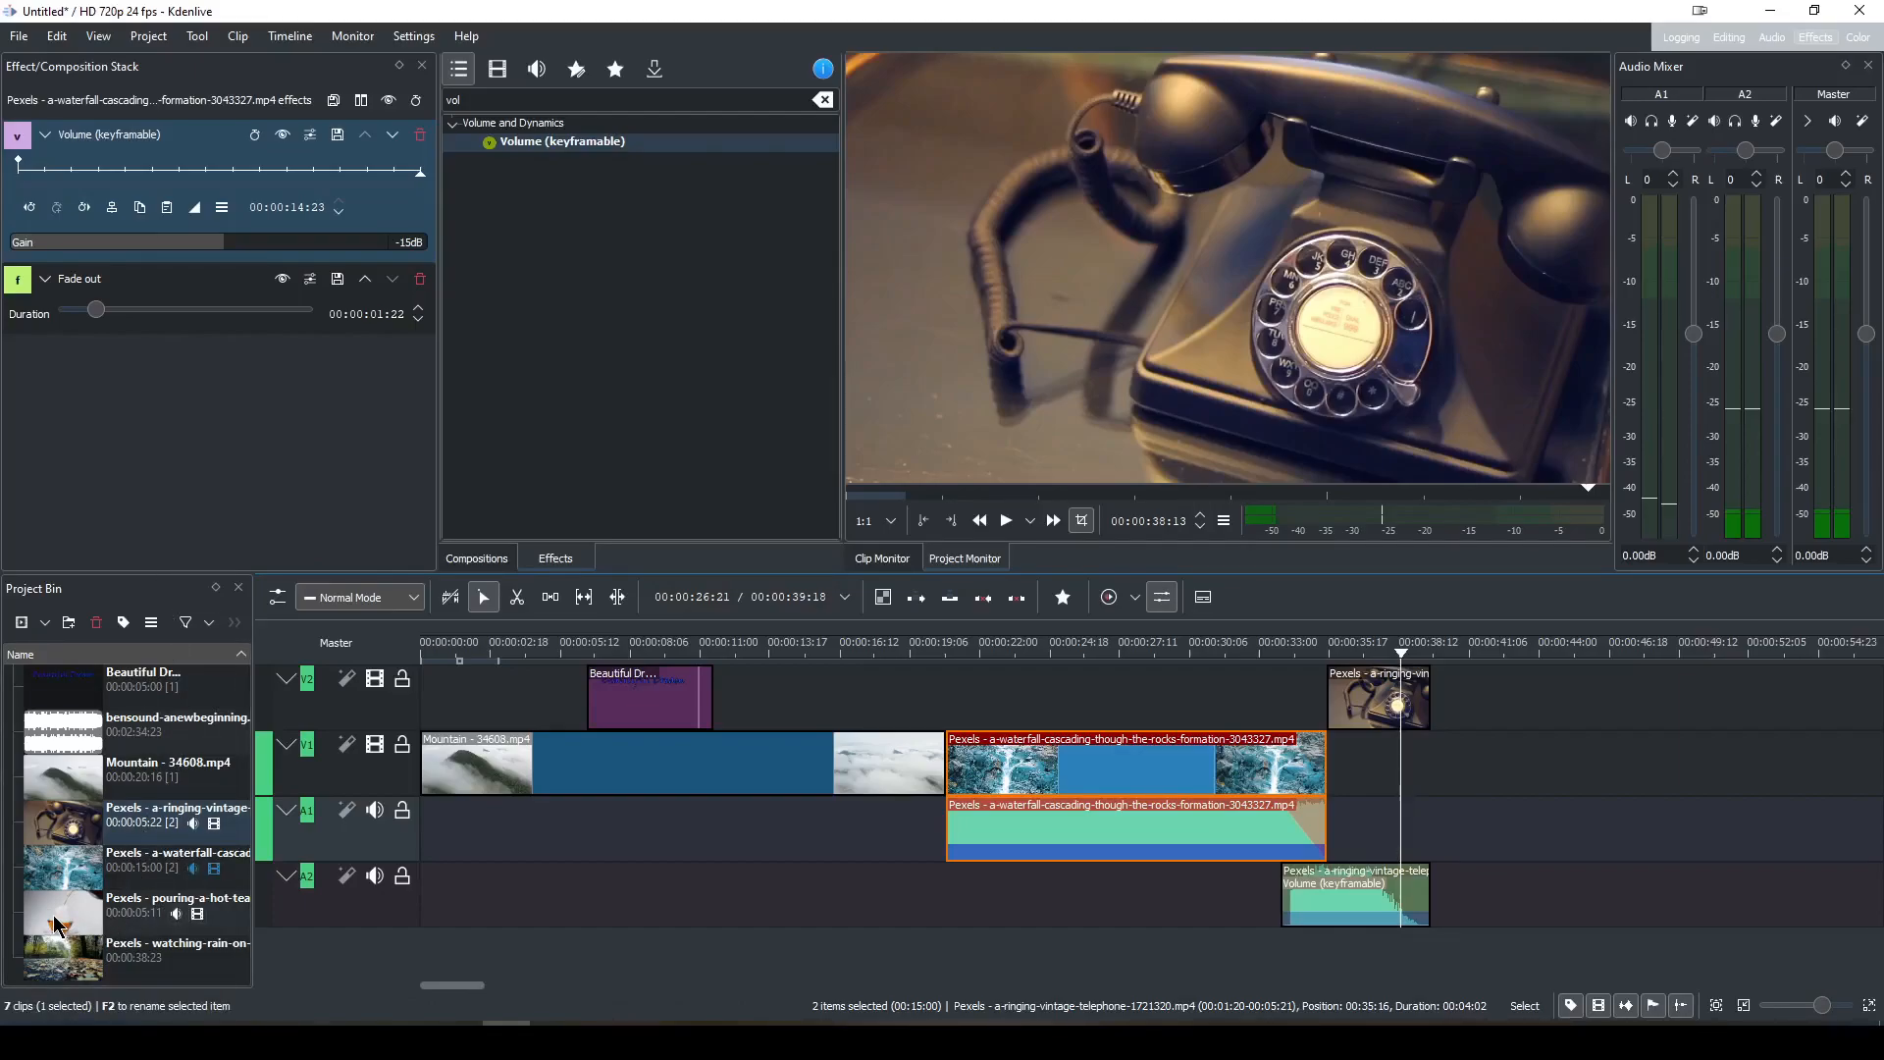
# Place the pouring hot tea clip on V1 and A1 at 00:00:38:13, overlapping the end of the telephone clip.
pyautogui.moveTo(56, 924); pyautogui.dragTo(1428, 817)
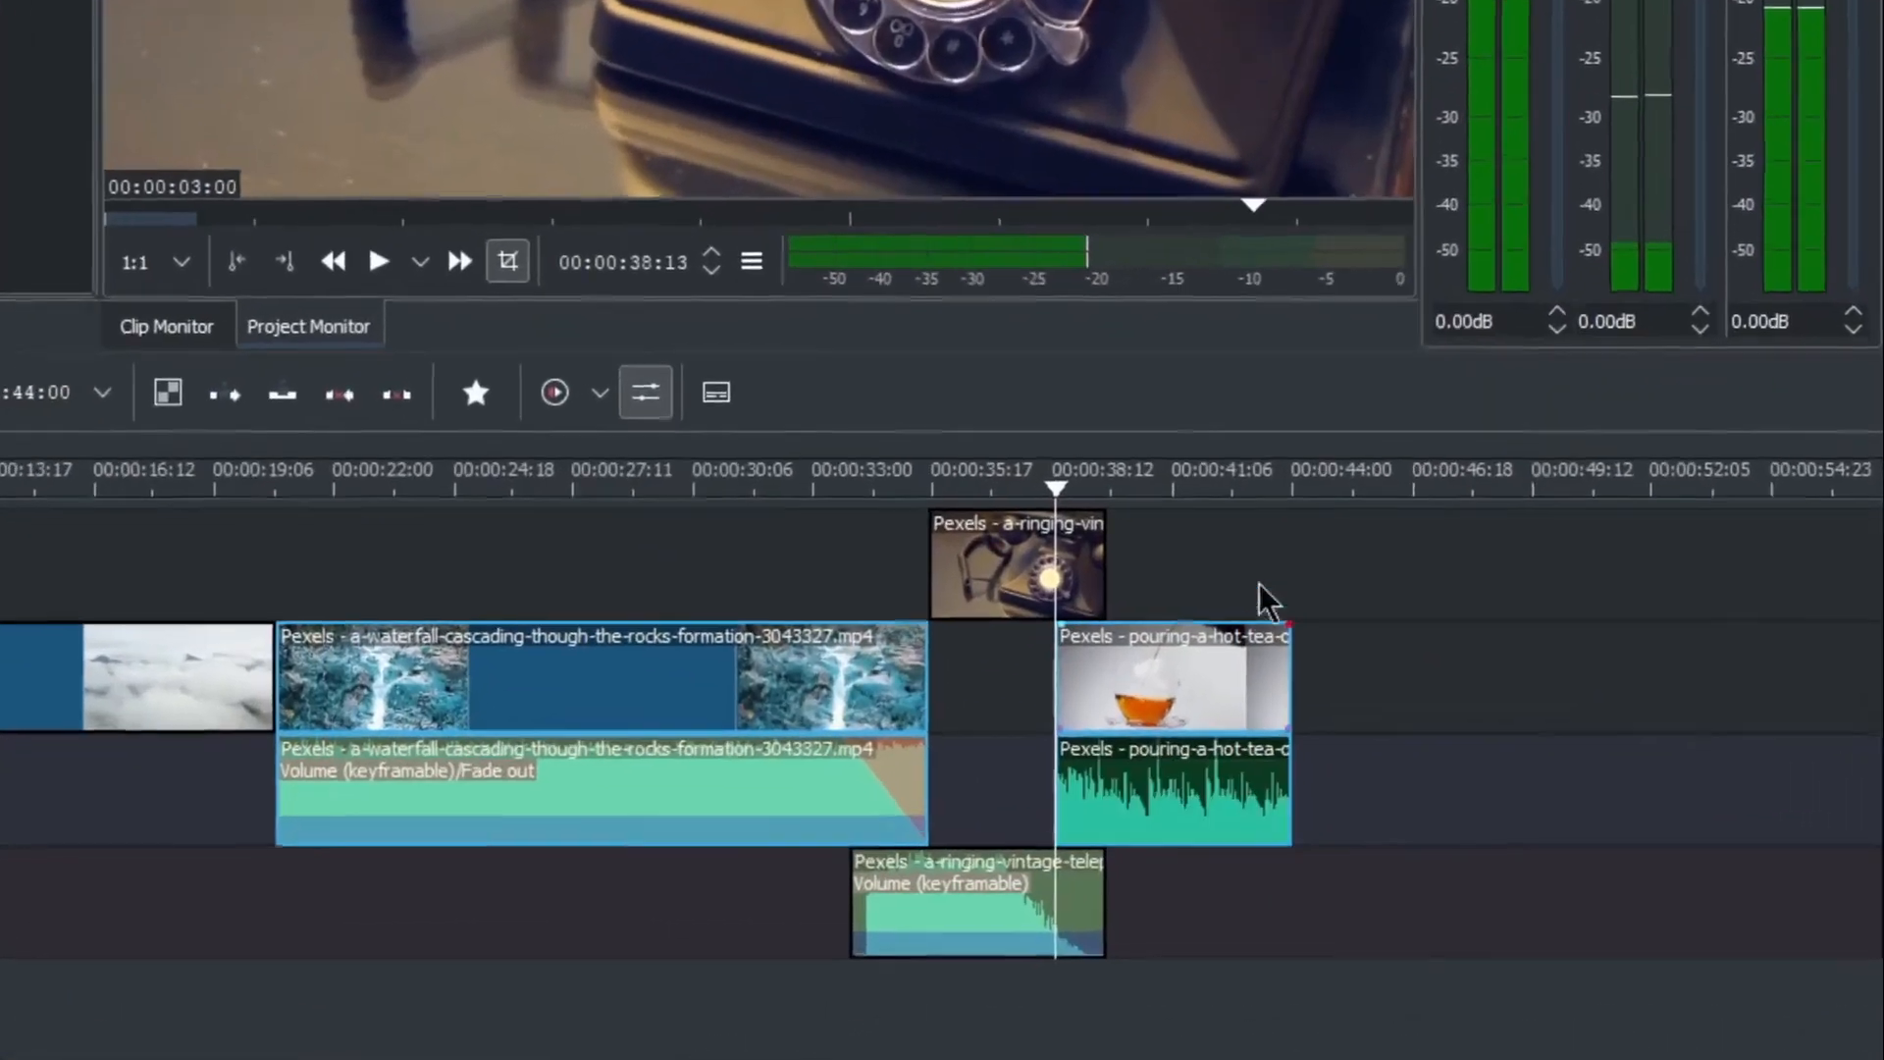
pyautogui.keyDown('ctrl'); pyautogui.scroll(4, 1117, 657); pyautogui.keyUp('ctrl')
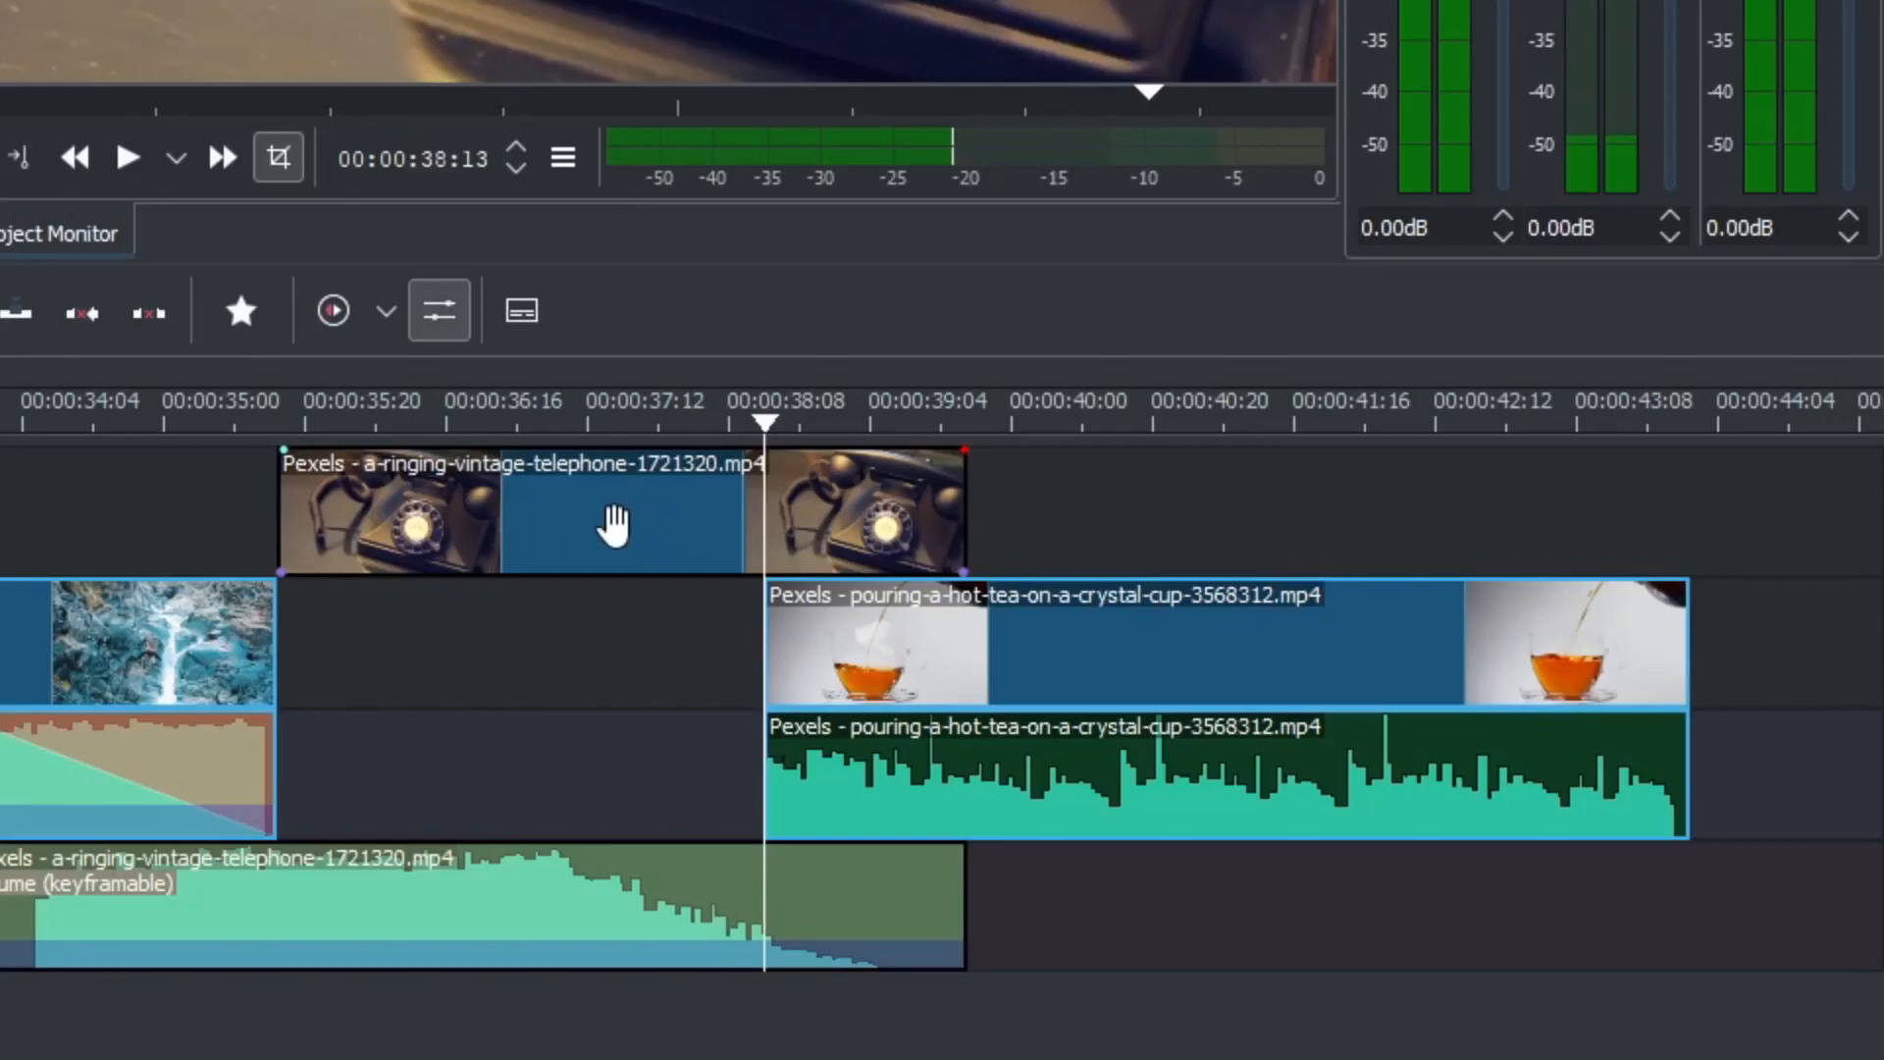
# Try moving the ungrouped telephone video later on V2, separately from its audio, and undo the move.
pyautogui.moveTo(687, 456); pyautogui.dragTo(1089, 521)
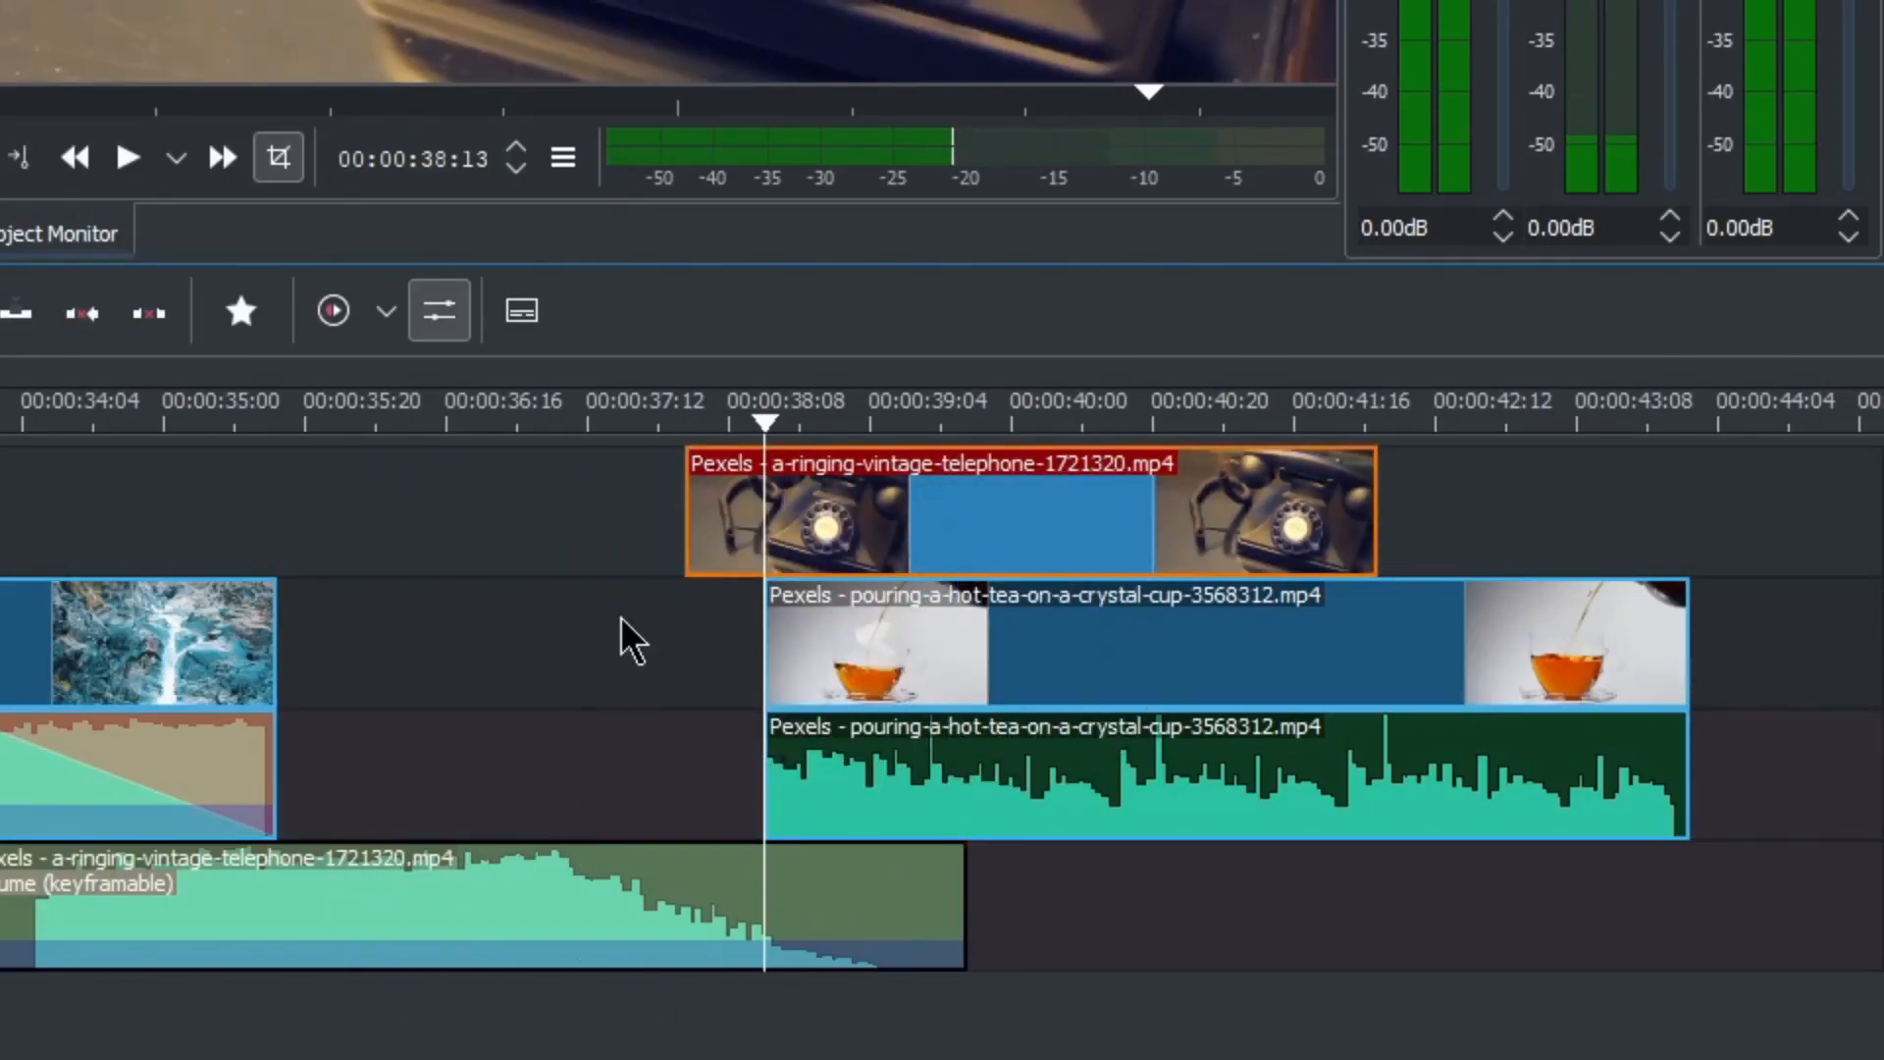
pyautogui.hotkey('ctrl', 'z')
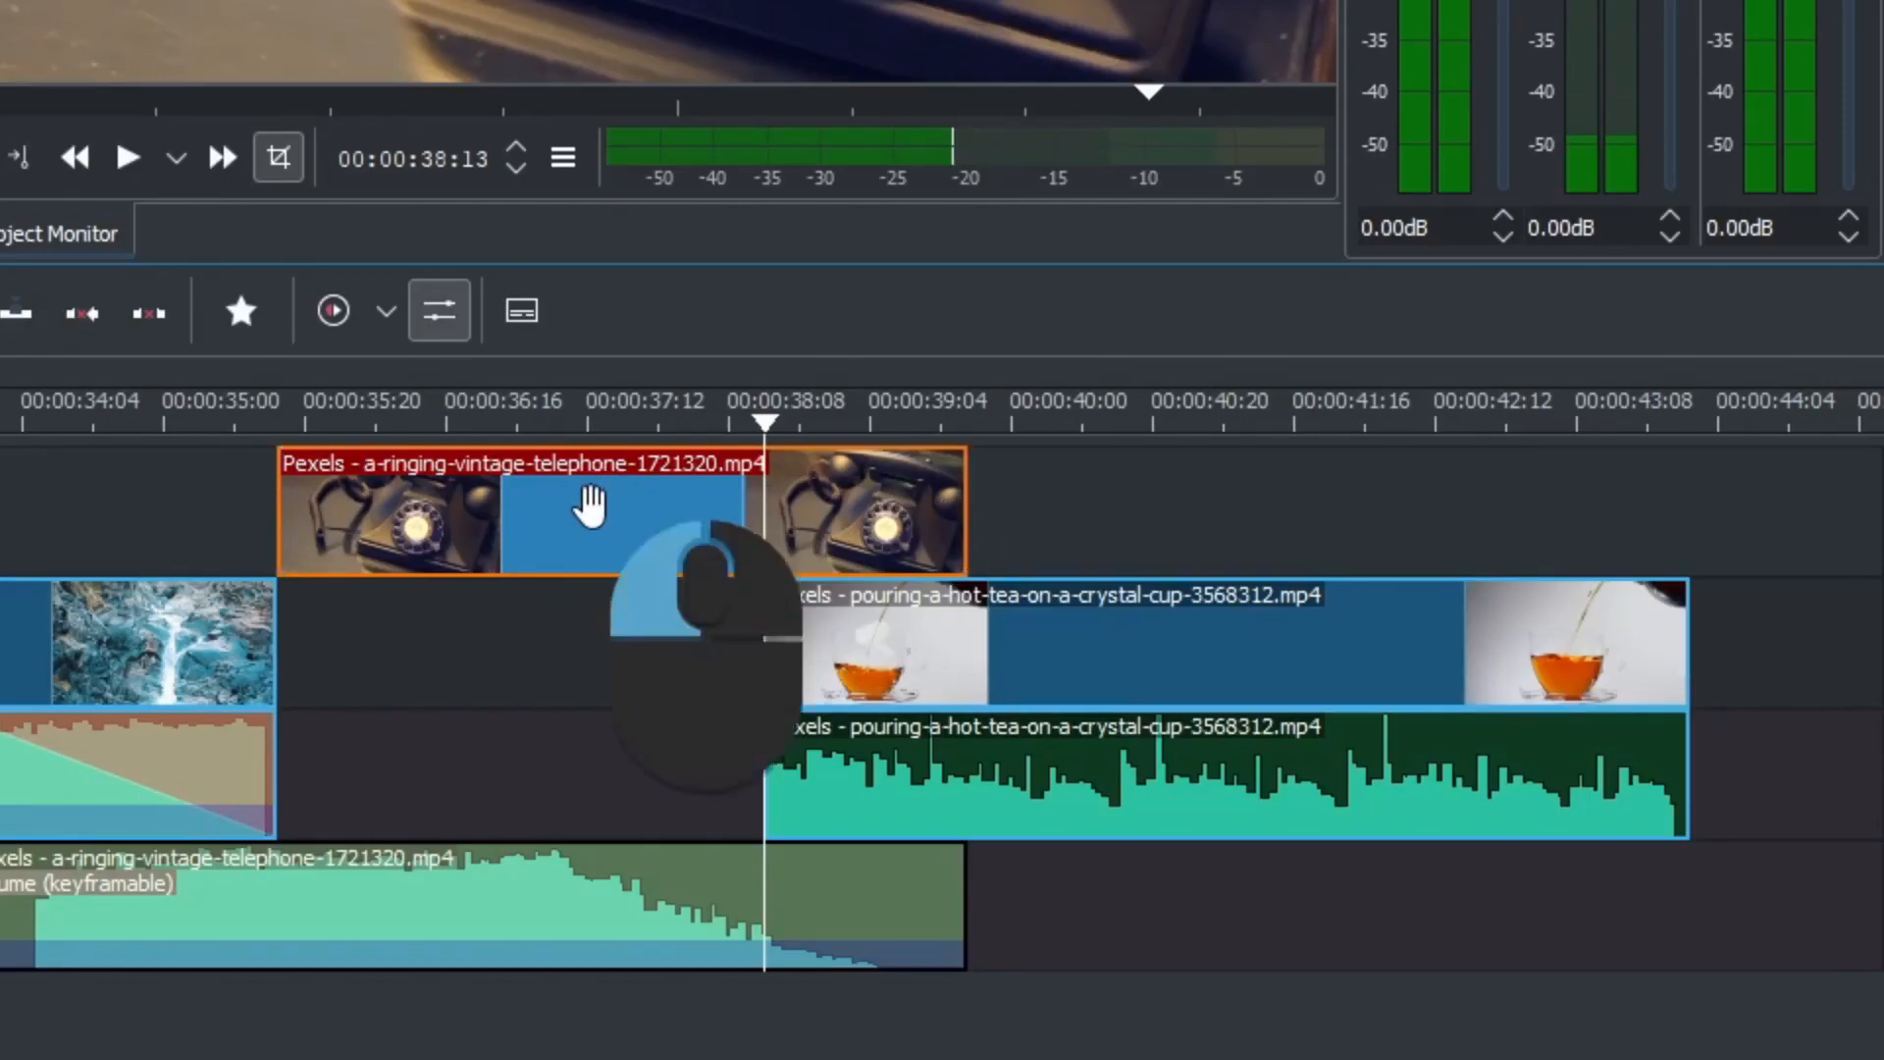
# Group the telephone clip's separate video on V2 and audio on A2 into one clip.
pyautogui.press('shift')
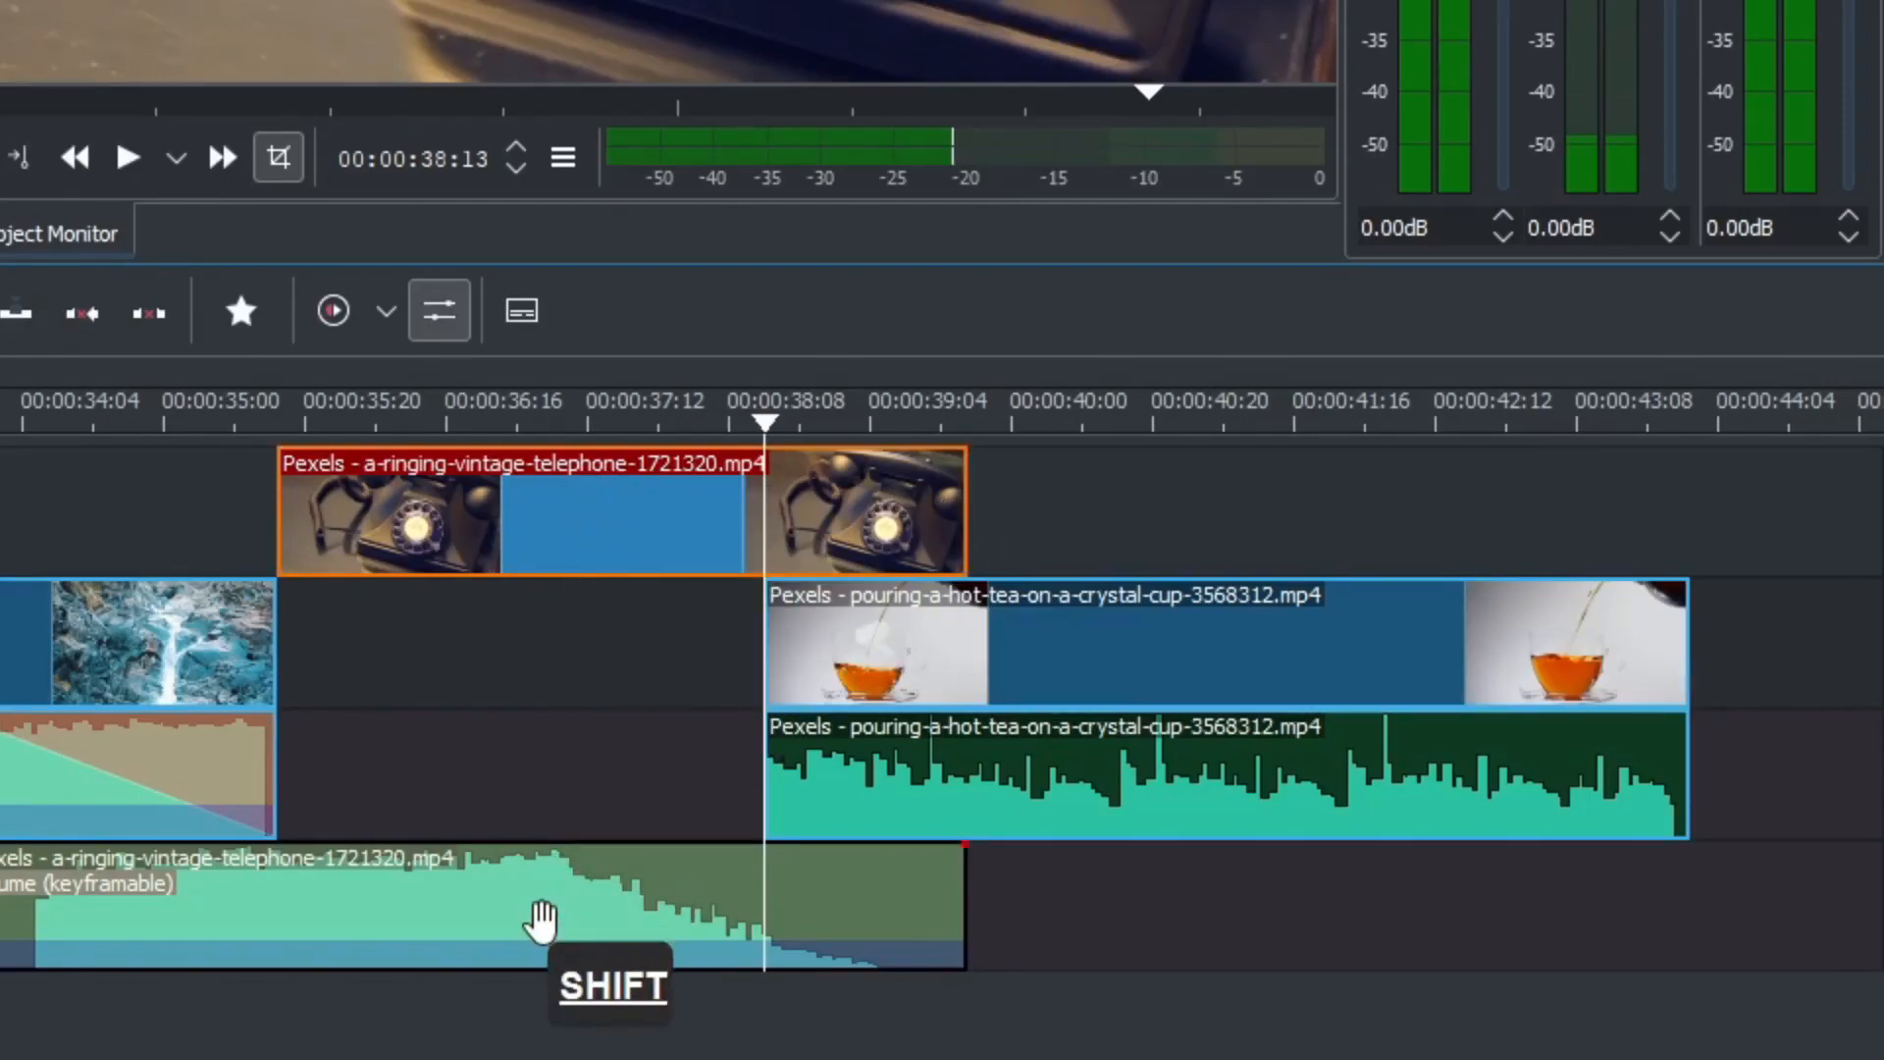
pyautogui.keyDown('shift'); pyautogui.click(541, 892); pyautogui.keyUp('shift')
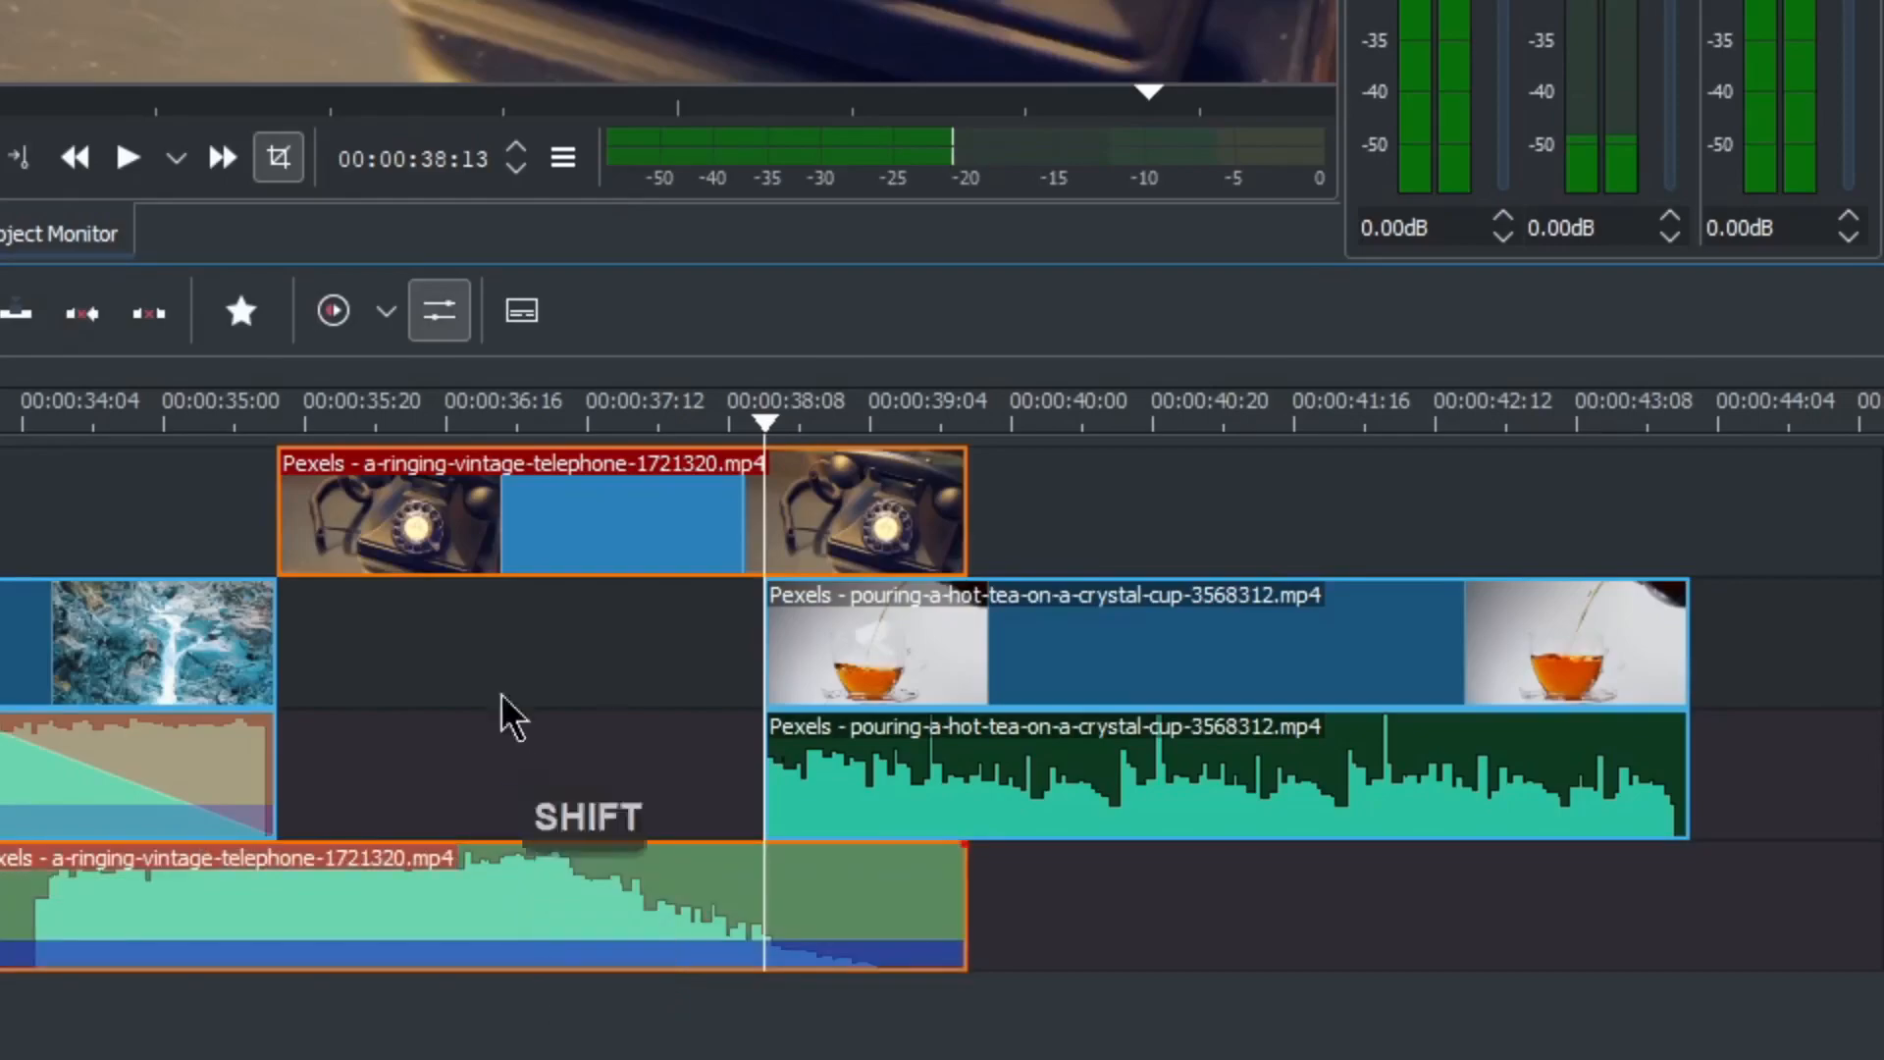
pyautogui.moveTo(517, 908)
pyautogui.mouseDown()
pyautogui.moveTo(685, 896)
pyautogui.moveTo(545, 899)
pyautogui.mouseUp()
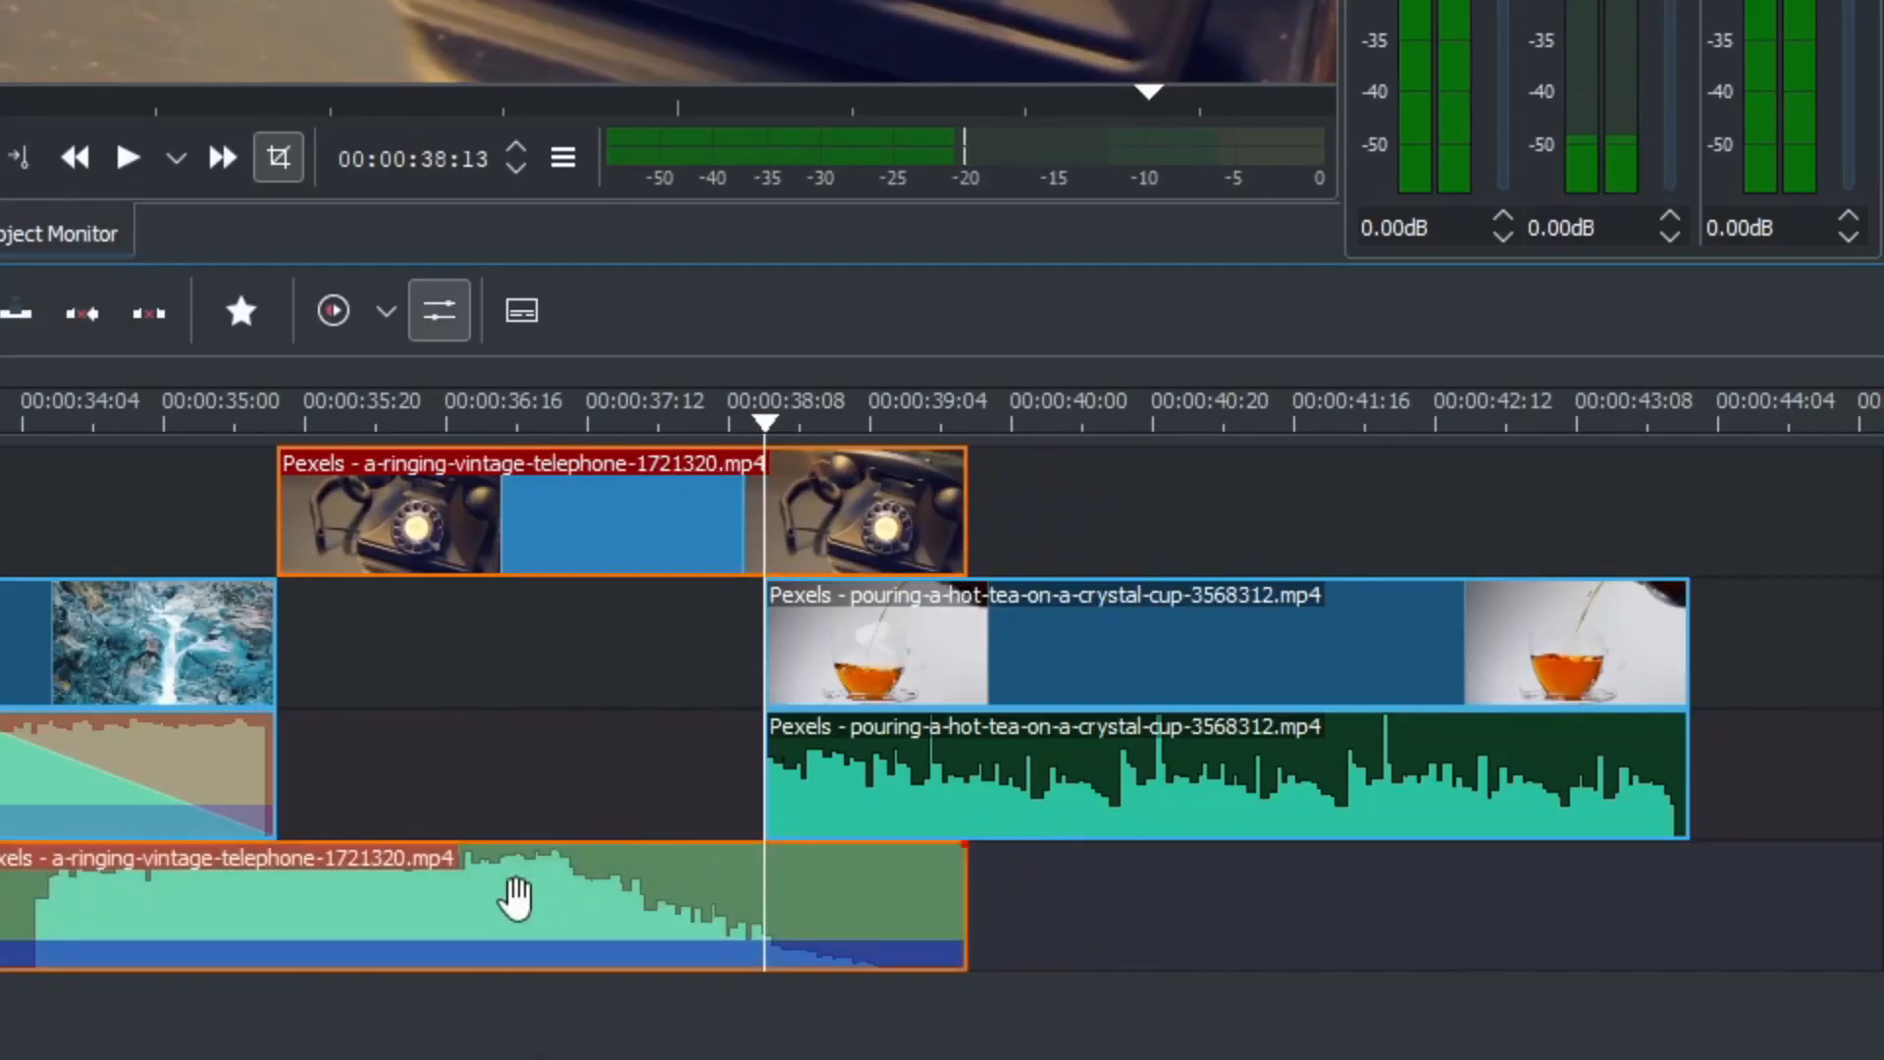
pyautogui.rightClick(545, 899)
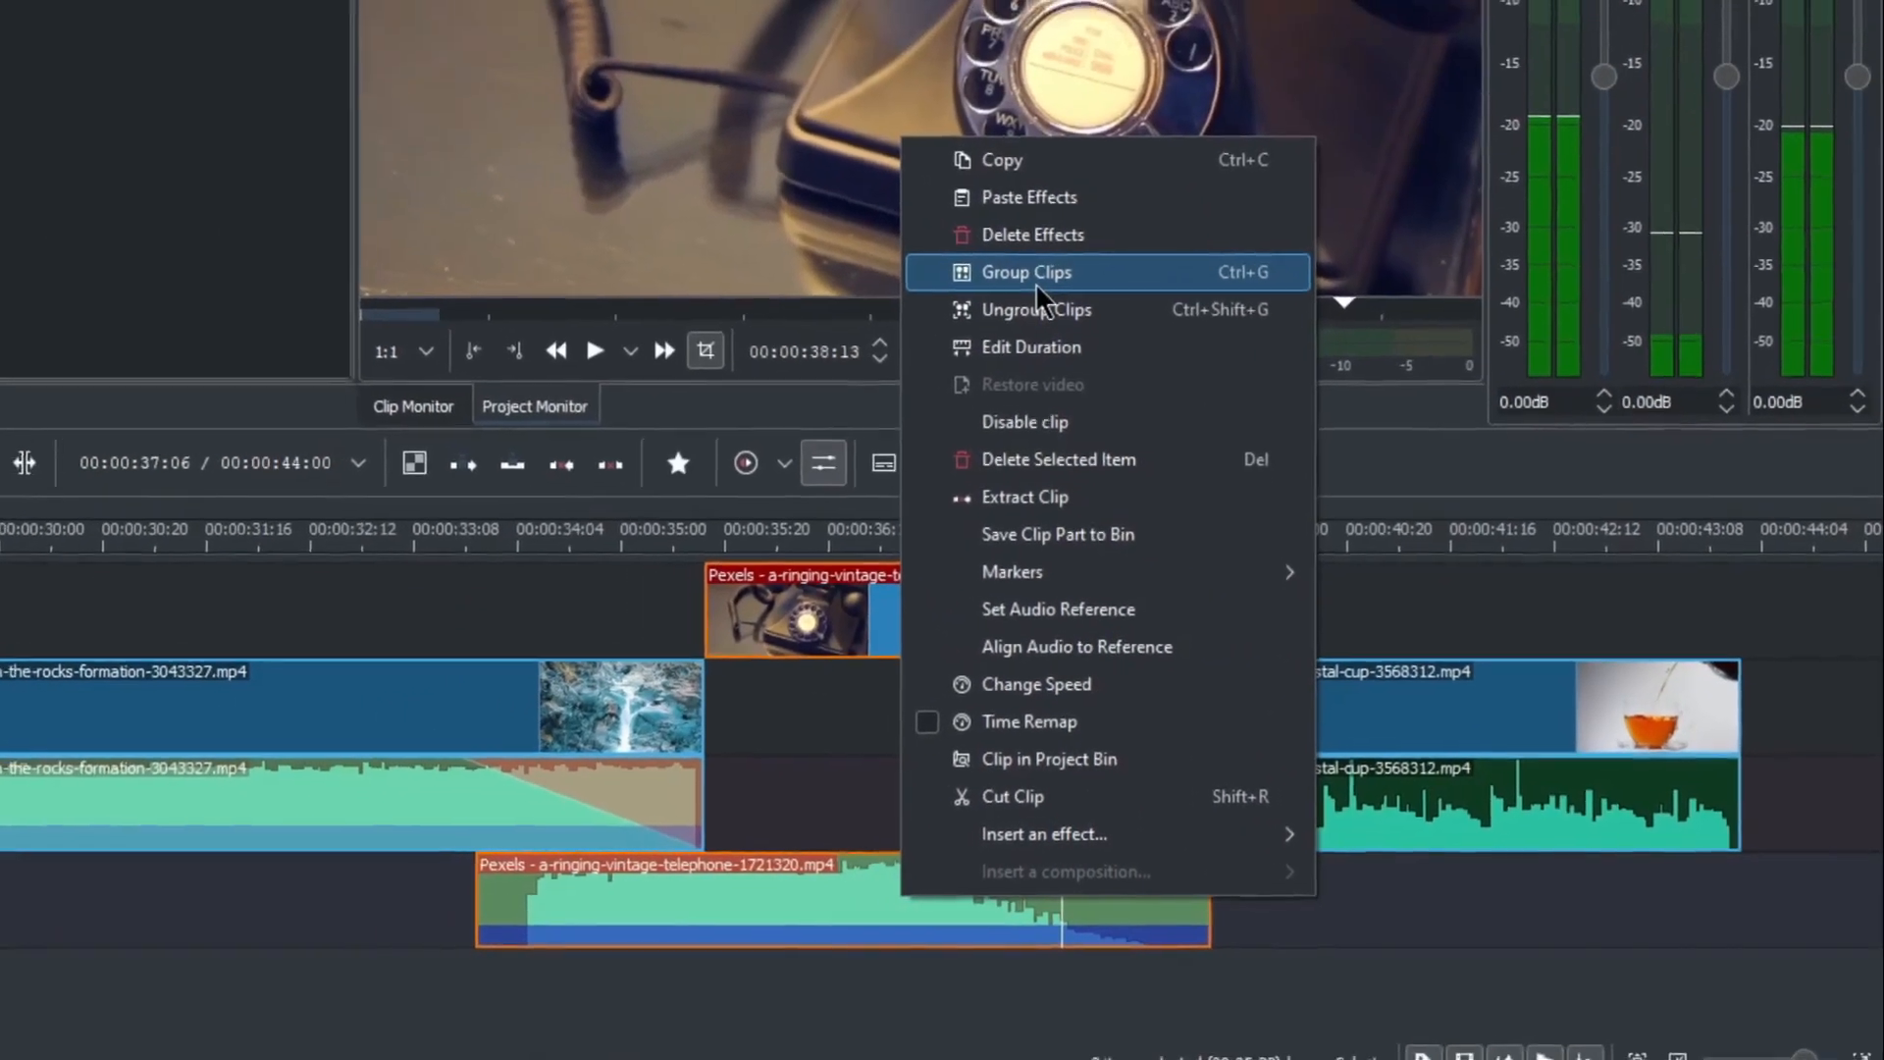
pyautogui.click(914, 185)
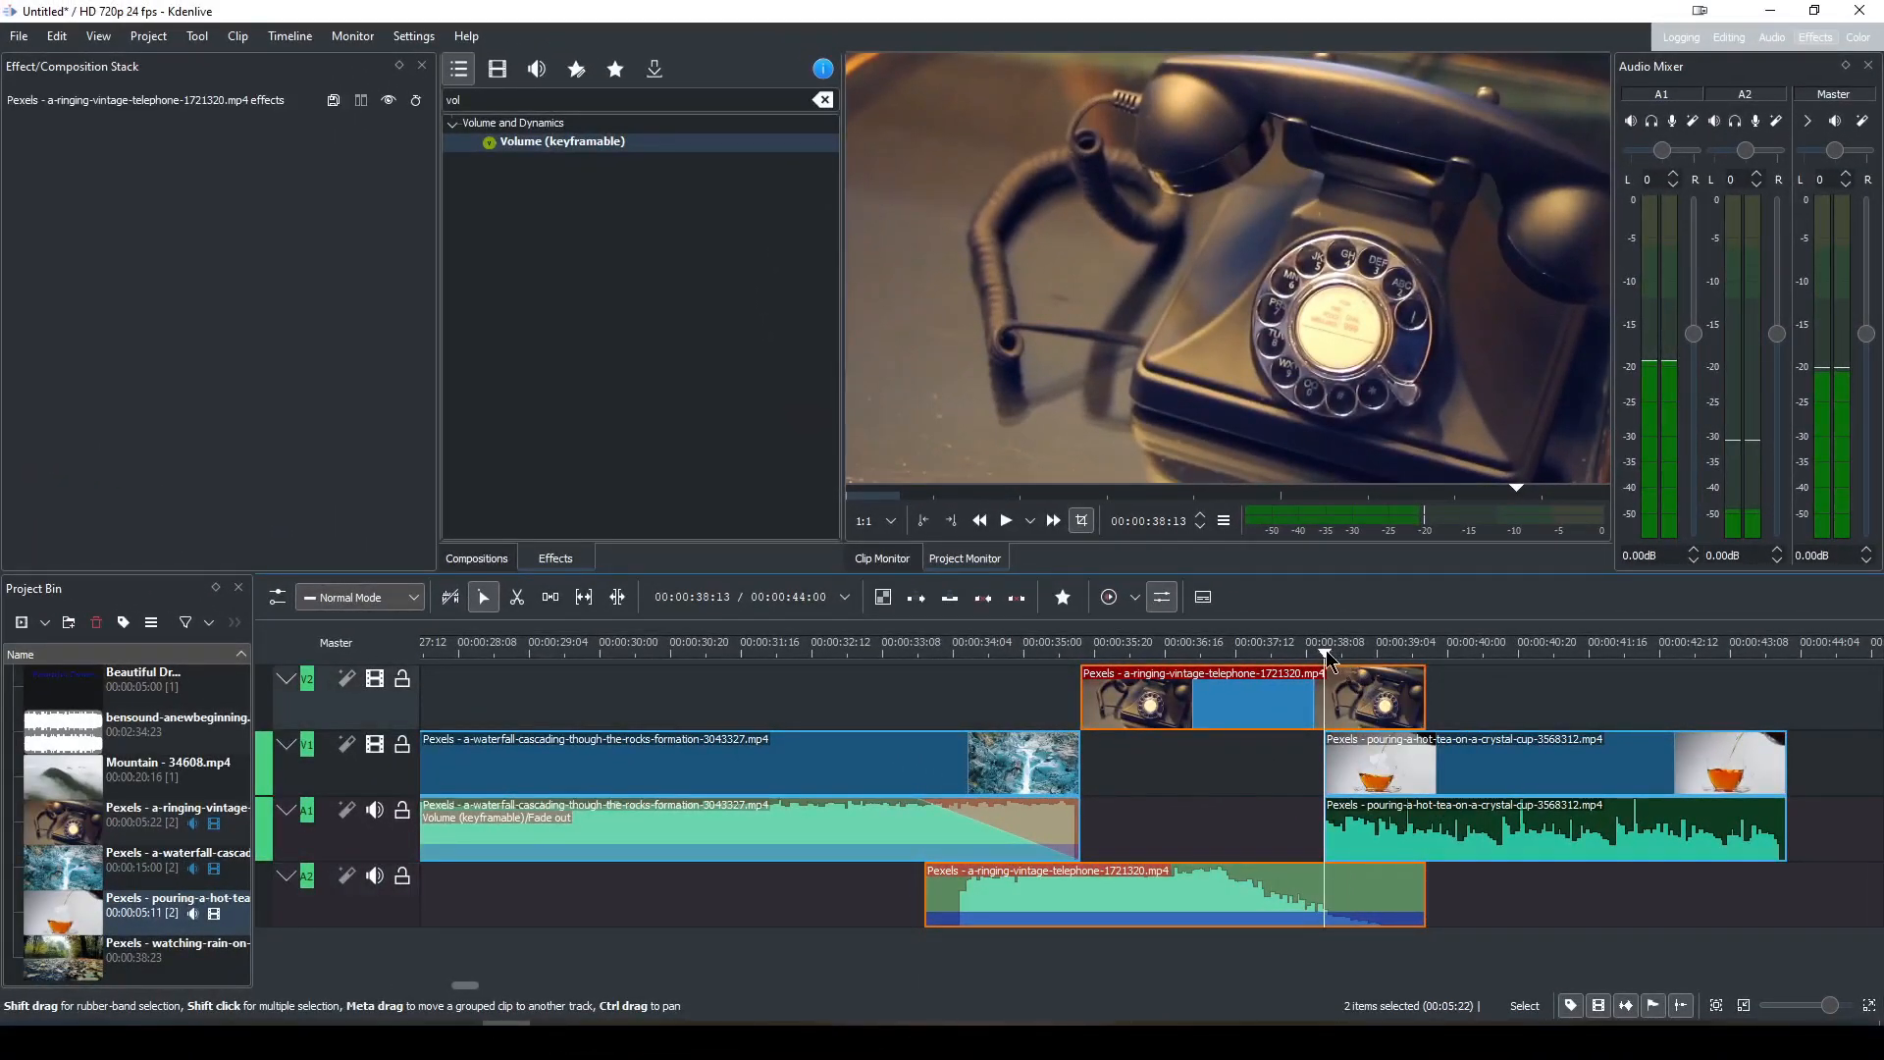
# Apply the Volume (keyframable) effect to the pouring hot tea clip's audio and lower its level.
pyautogui.click(1349, 654)
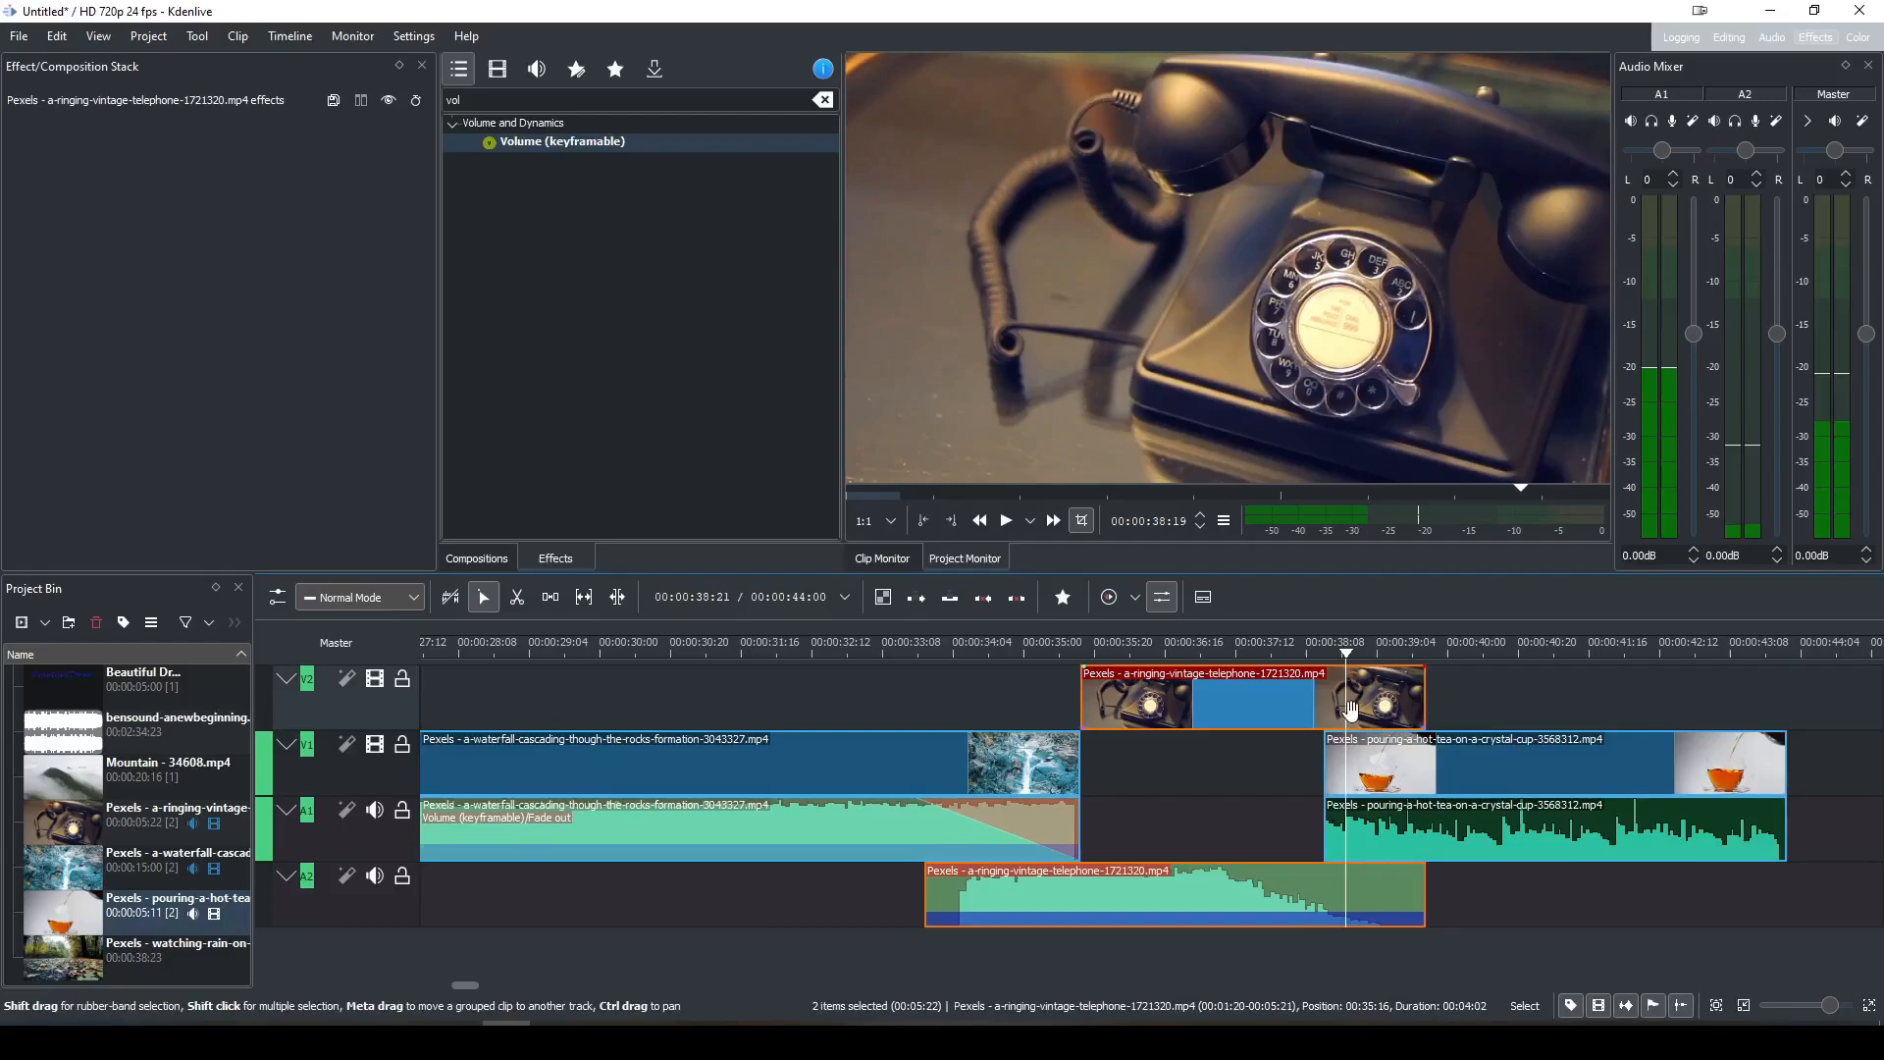
pyautogui.moveTo(1348, 654)
pyautogui.mouseDown()
pyautogui.moveTo(1390, 656)
pyautogui.moveTo(1325, 667)
pyautogui.mouseUp()
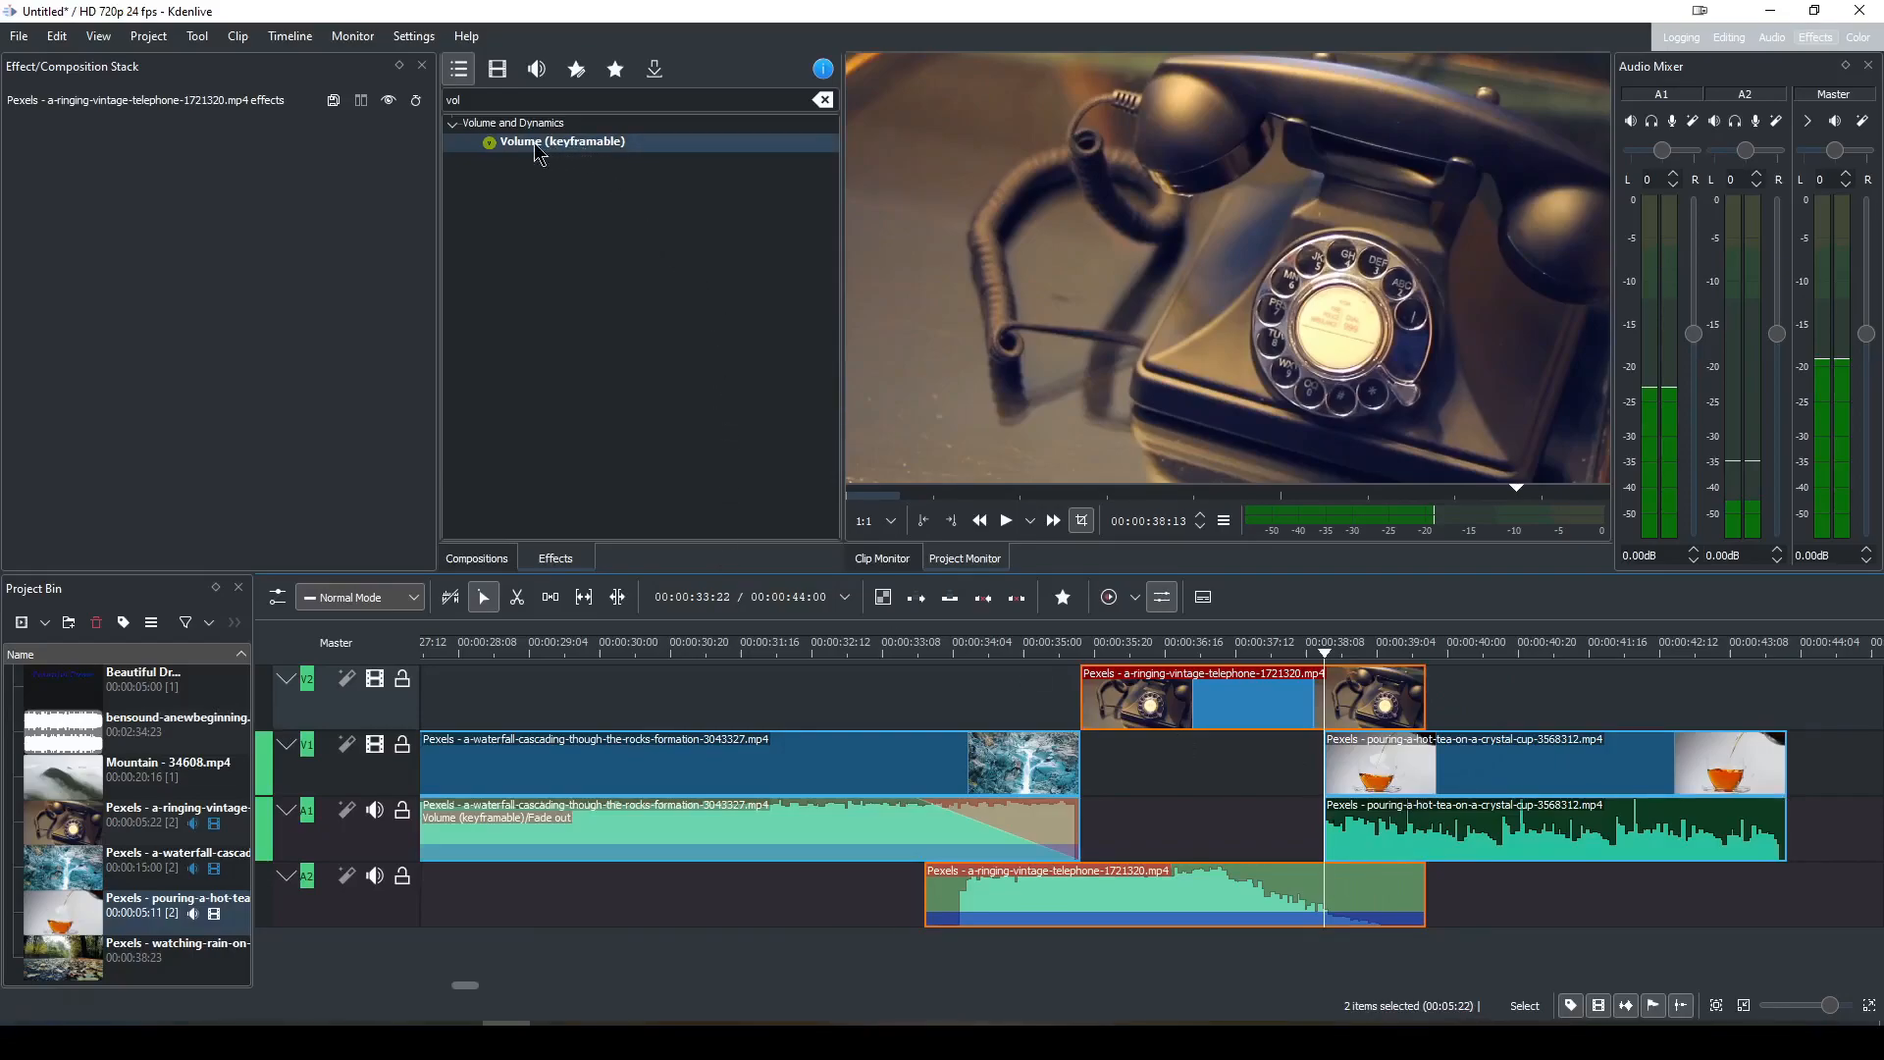
pyautogui.moveTo(509, 147); pyautogui.dragTo(1436, 840)
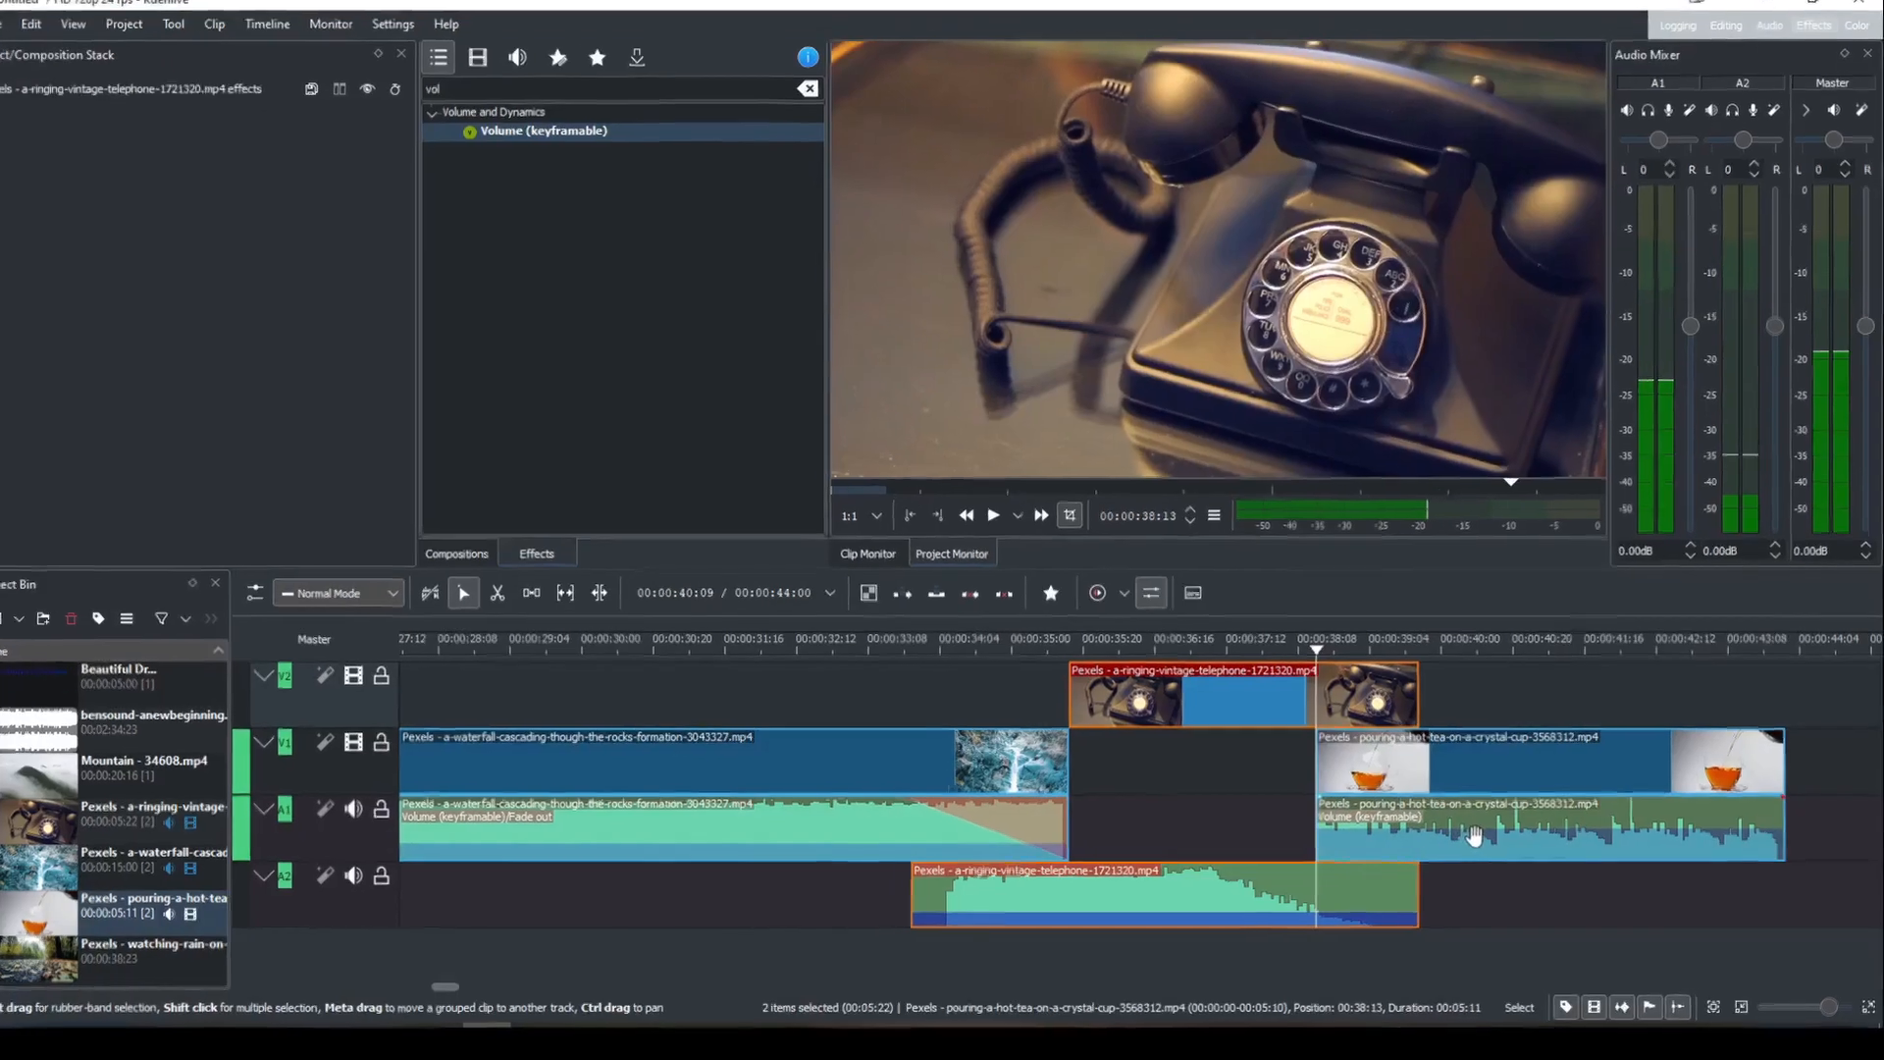
pyautogui.click(1474, 836)
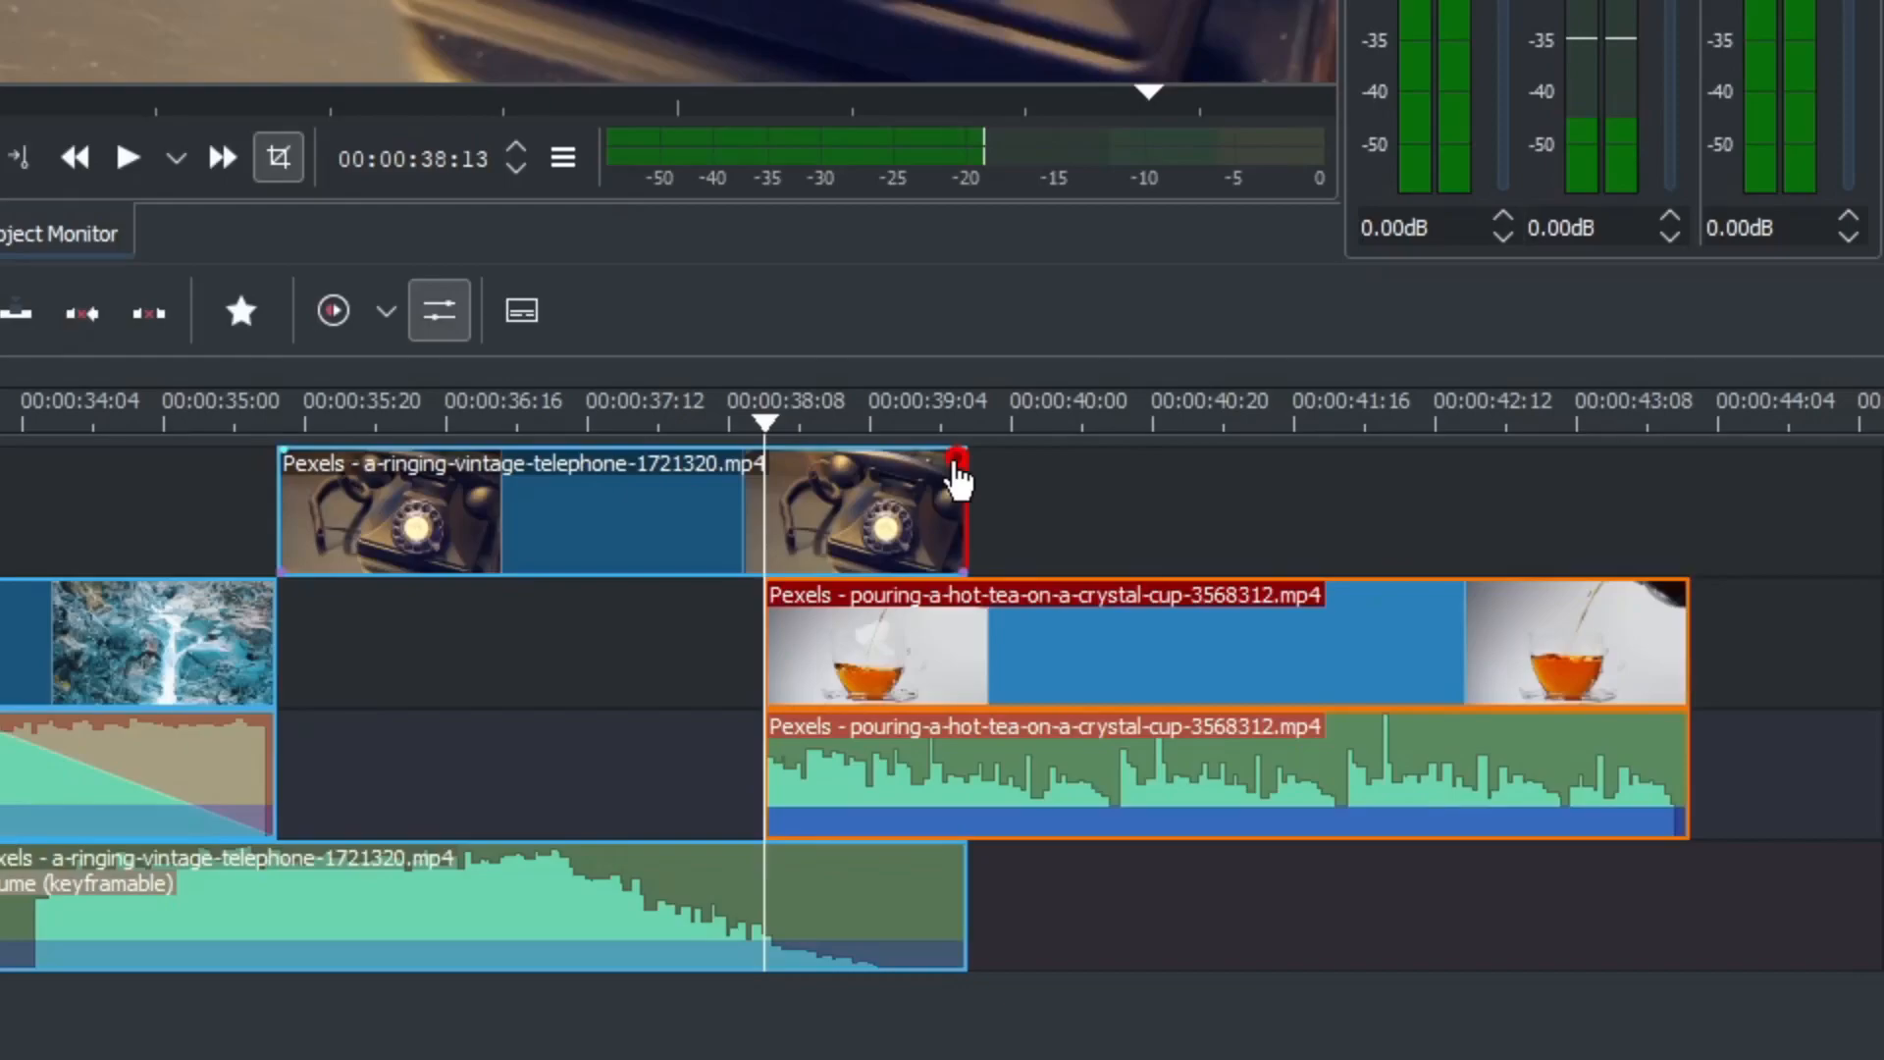
# Add a dissolve Wipe composition where the telephone clip's end overlaps the tea clip, and play the transition.
pyautogui.moveTo(957, 467); pyautogui.dragTo(1058, 472)
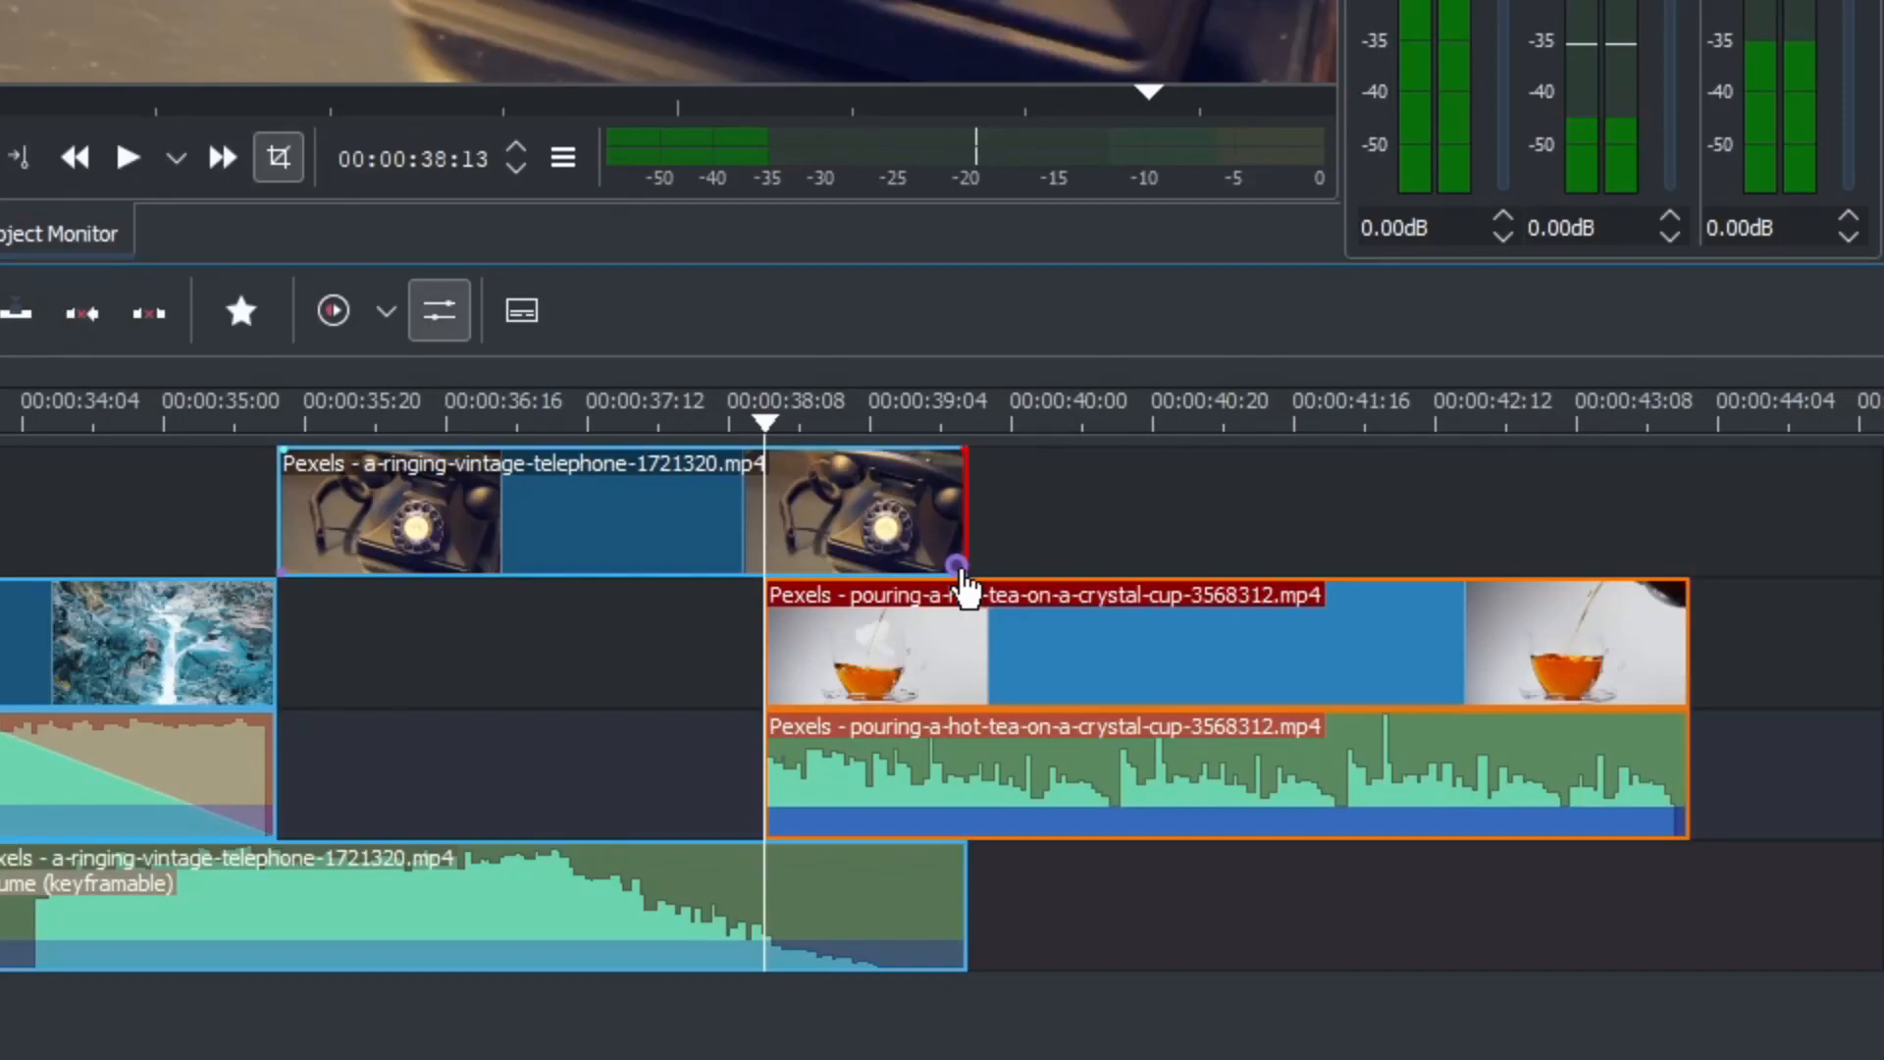
pyautogui.click(959, 569)
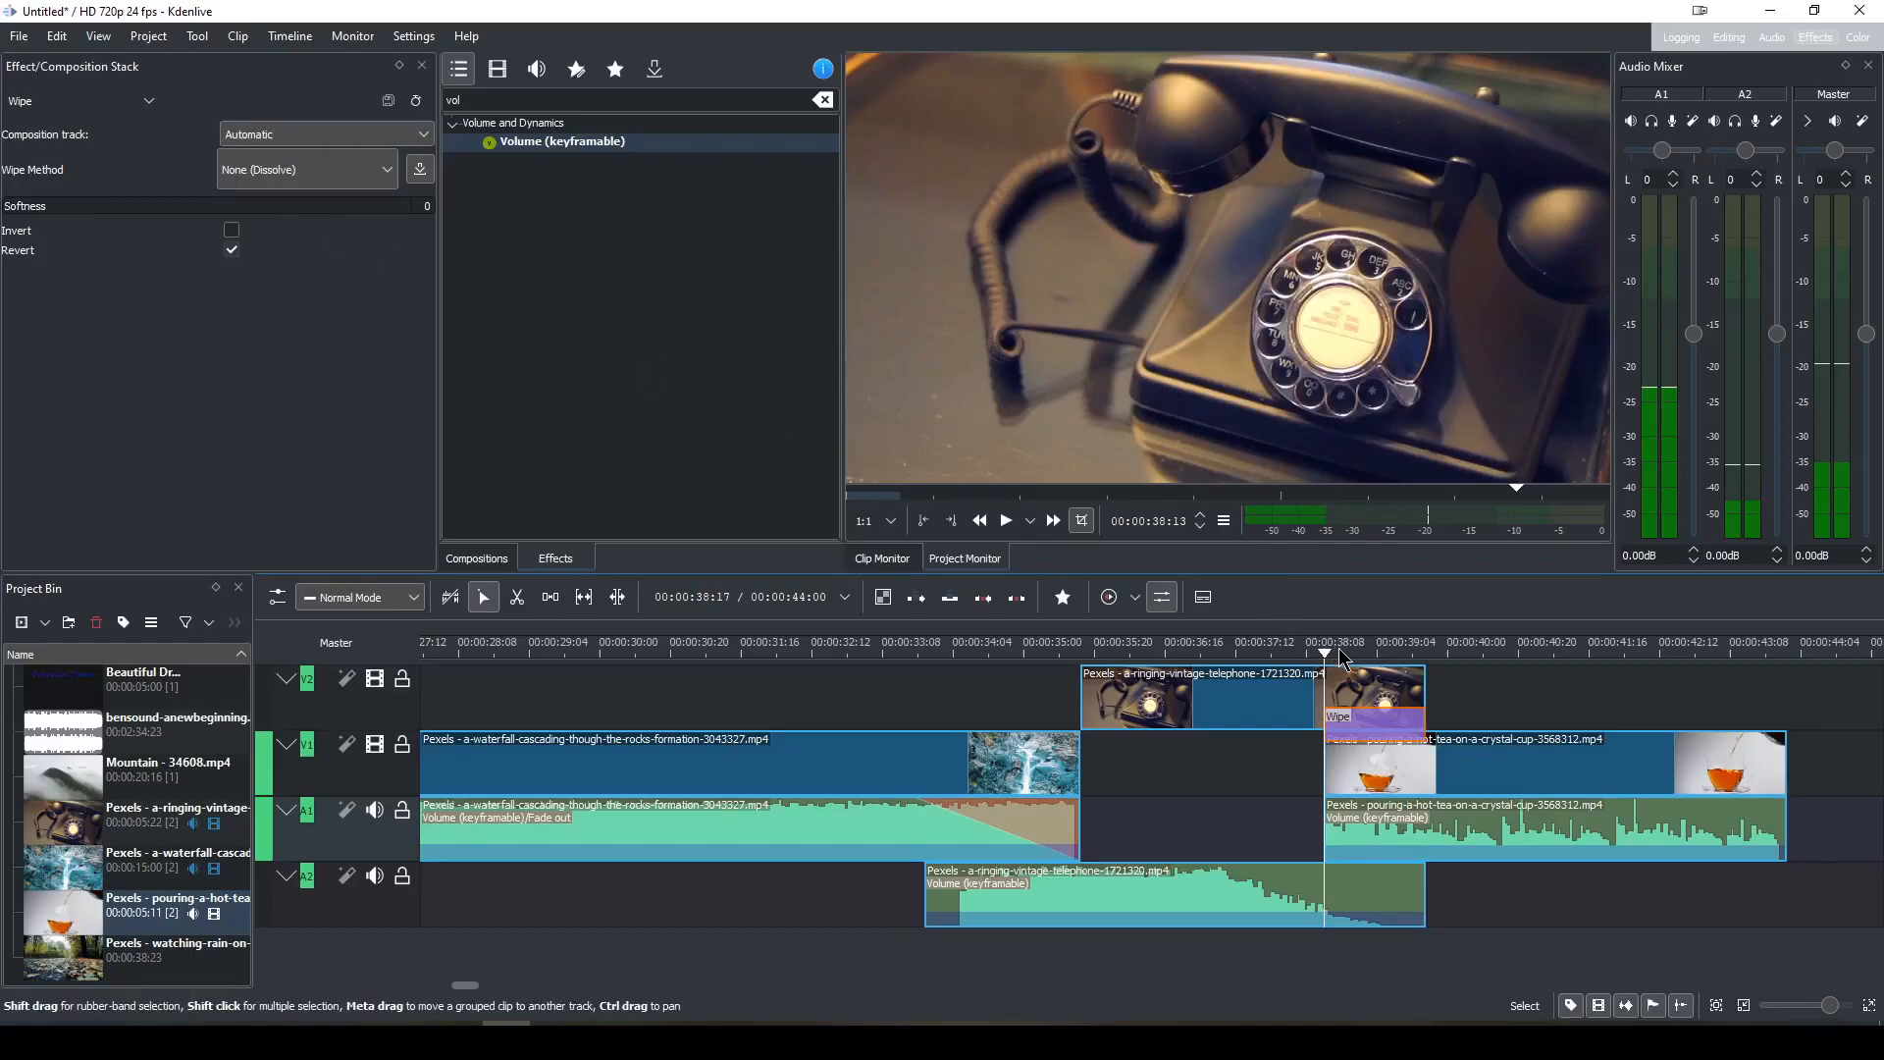
pyautogui.moveTo(1330, 663); pyautogui.dragTo(1281, 660)
pyautogui.press('space')
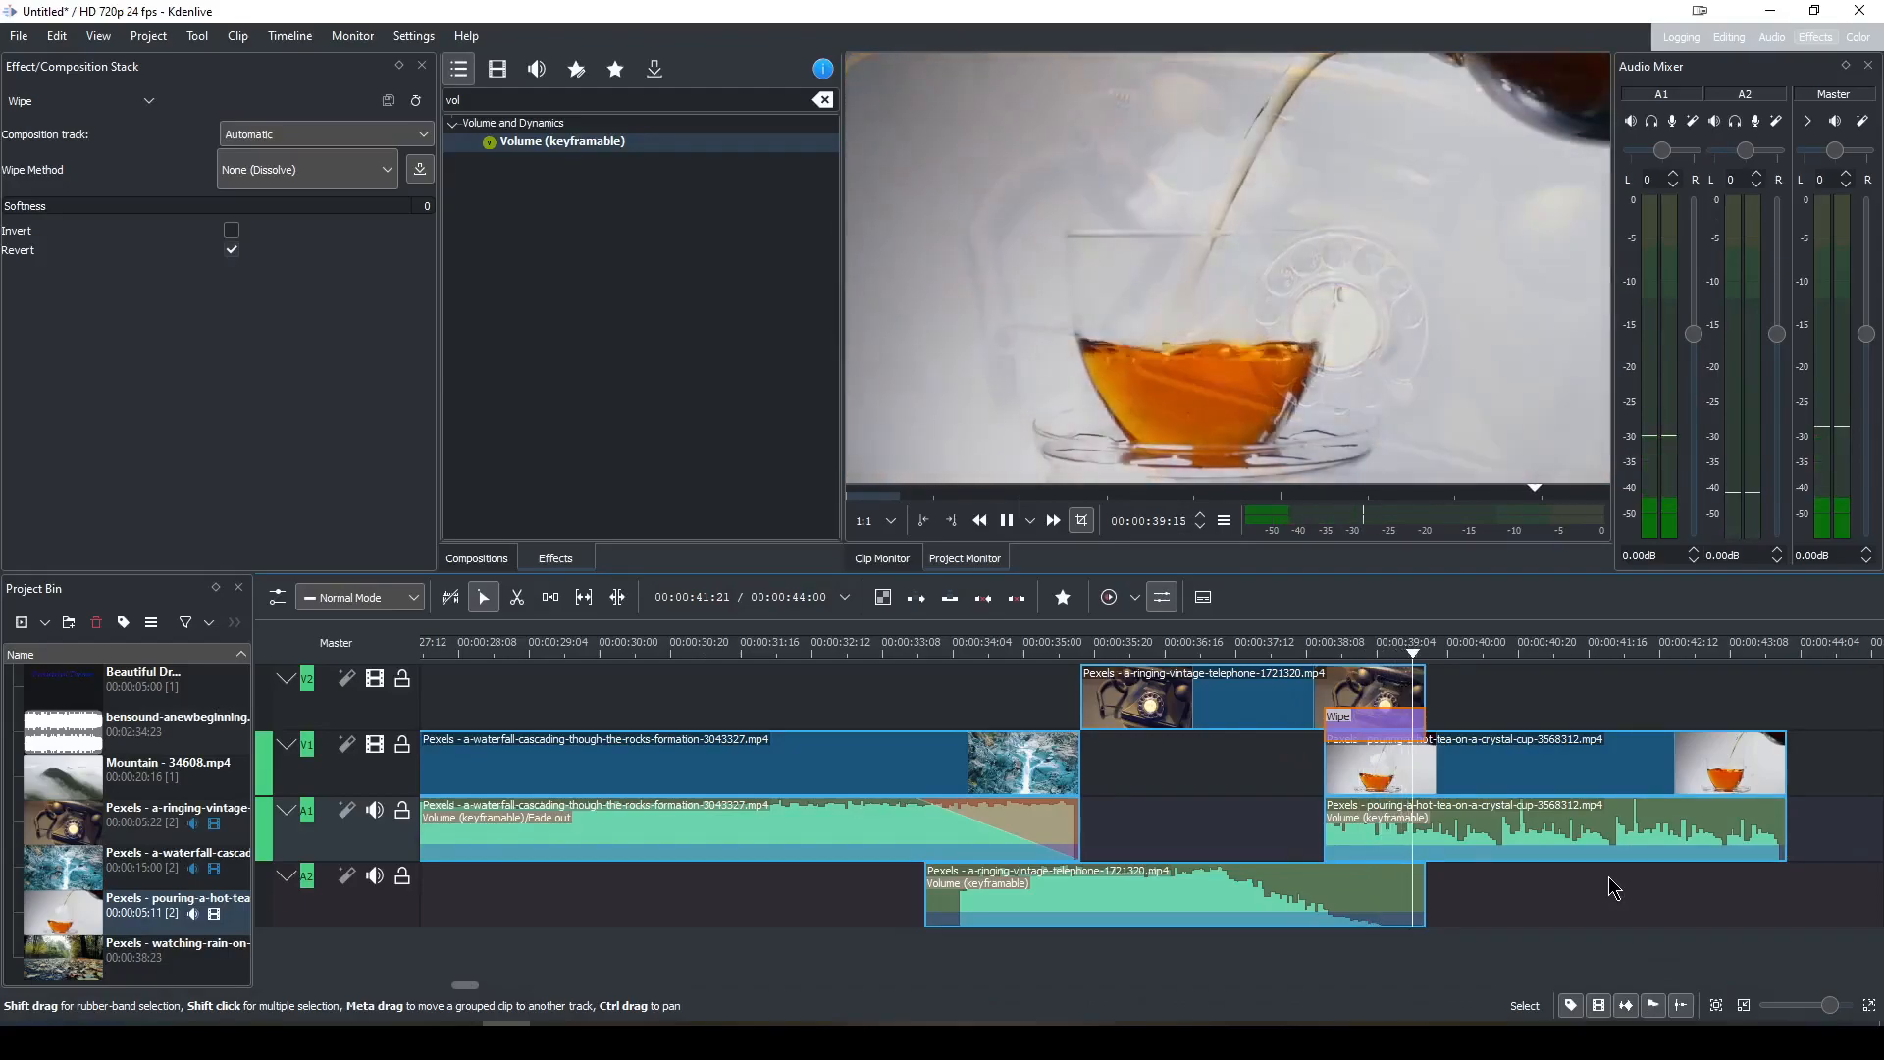
pyautogui.press('space')
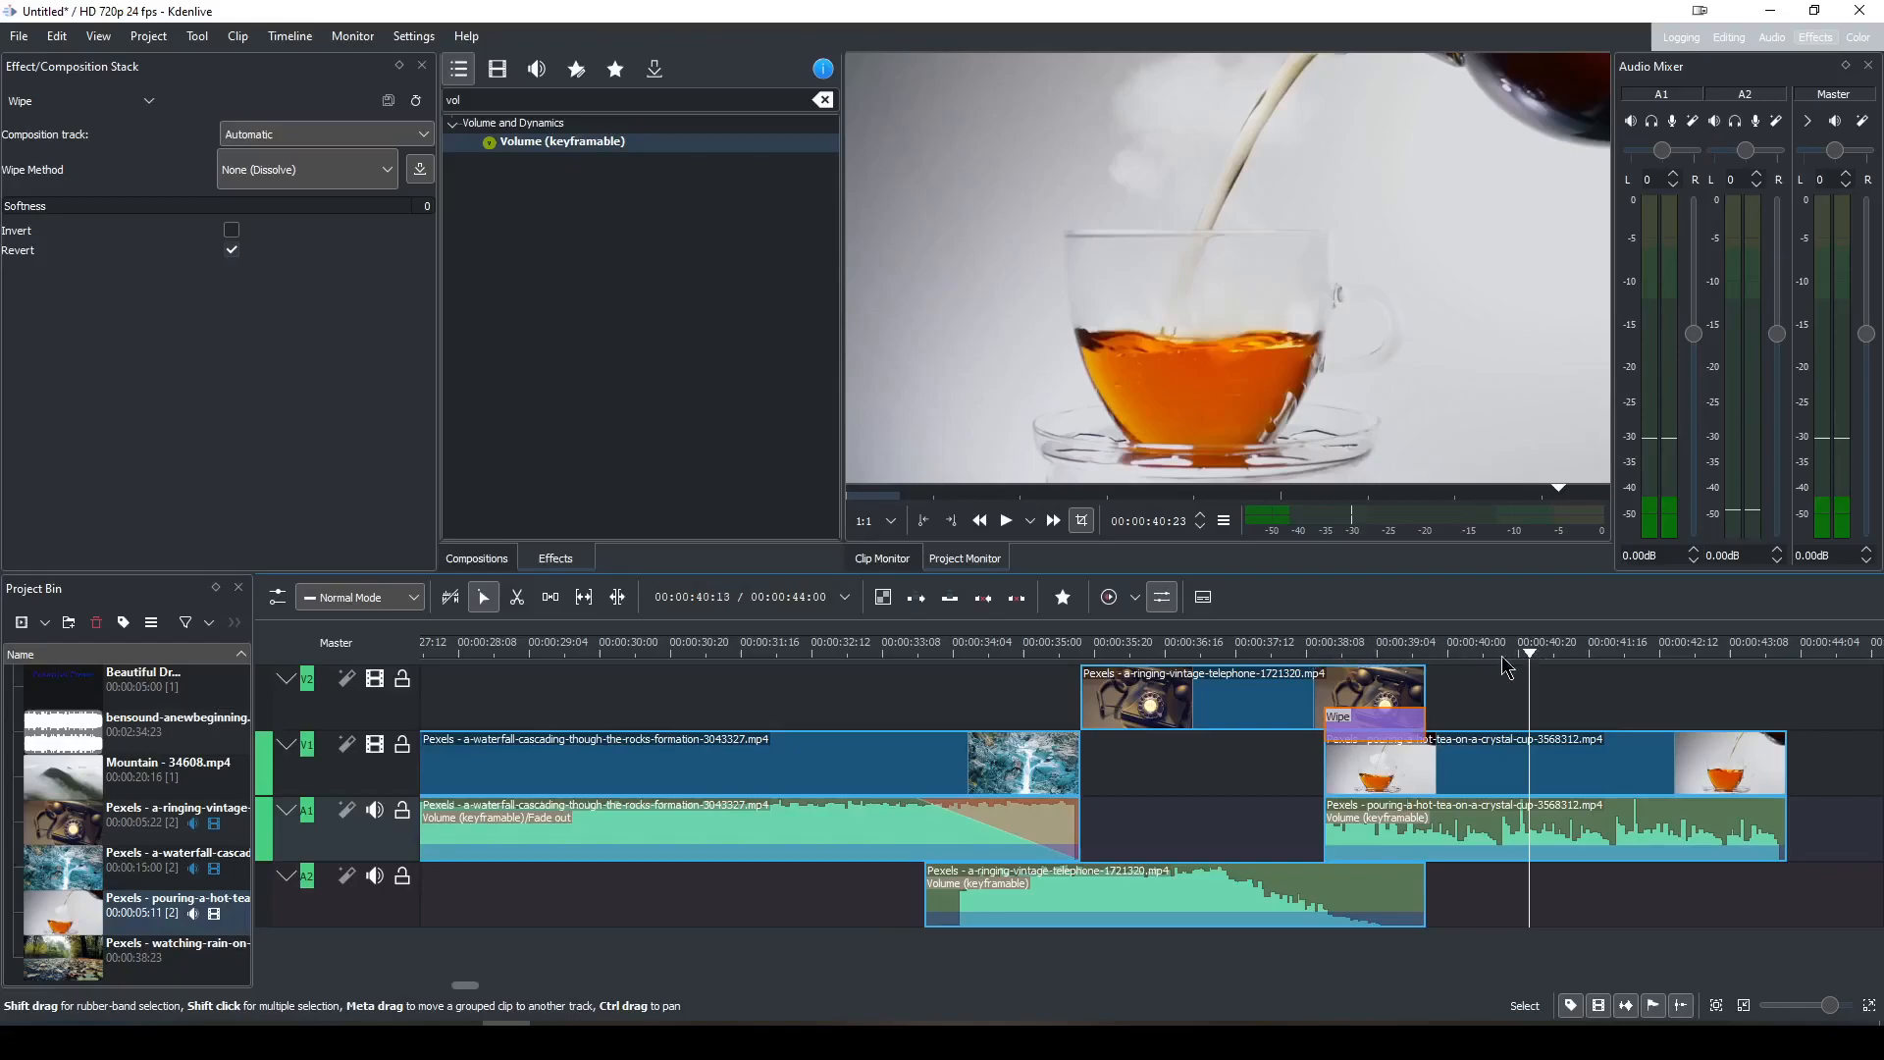
# Scrub through the overlap to examine how the dissolve blends the telephone clip into the tea clip.
pyautogui.click(1351, 654)
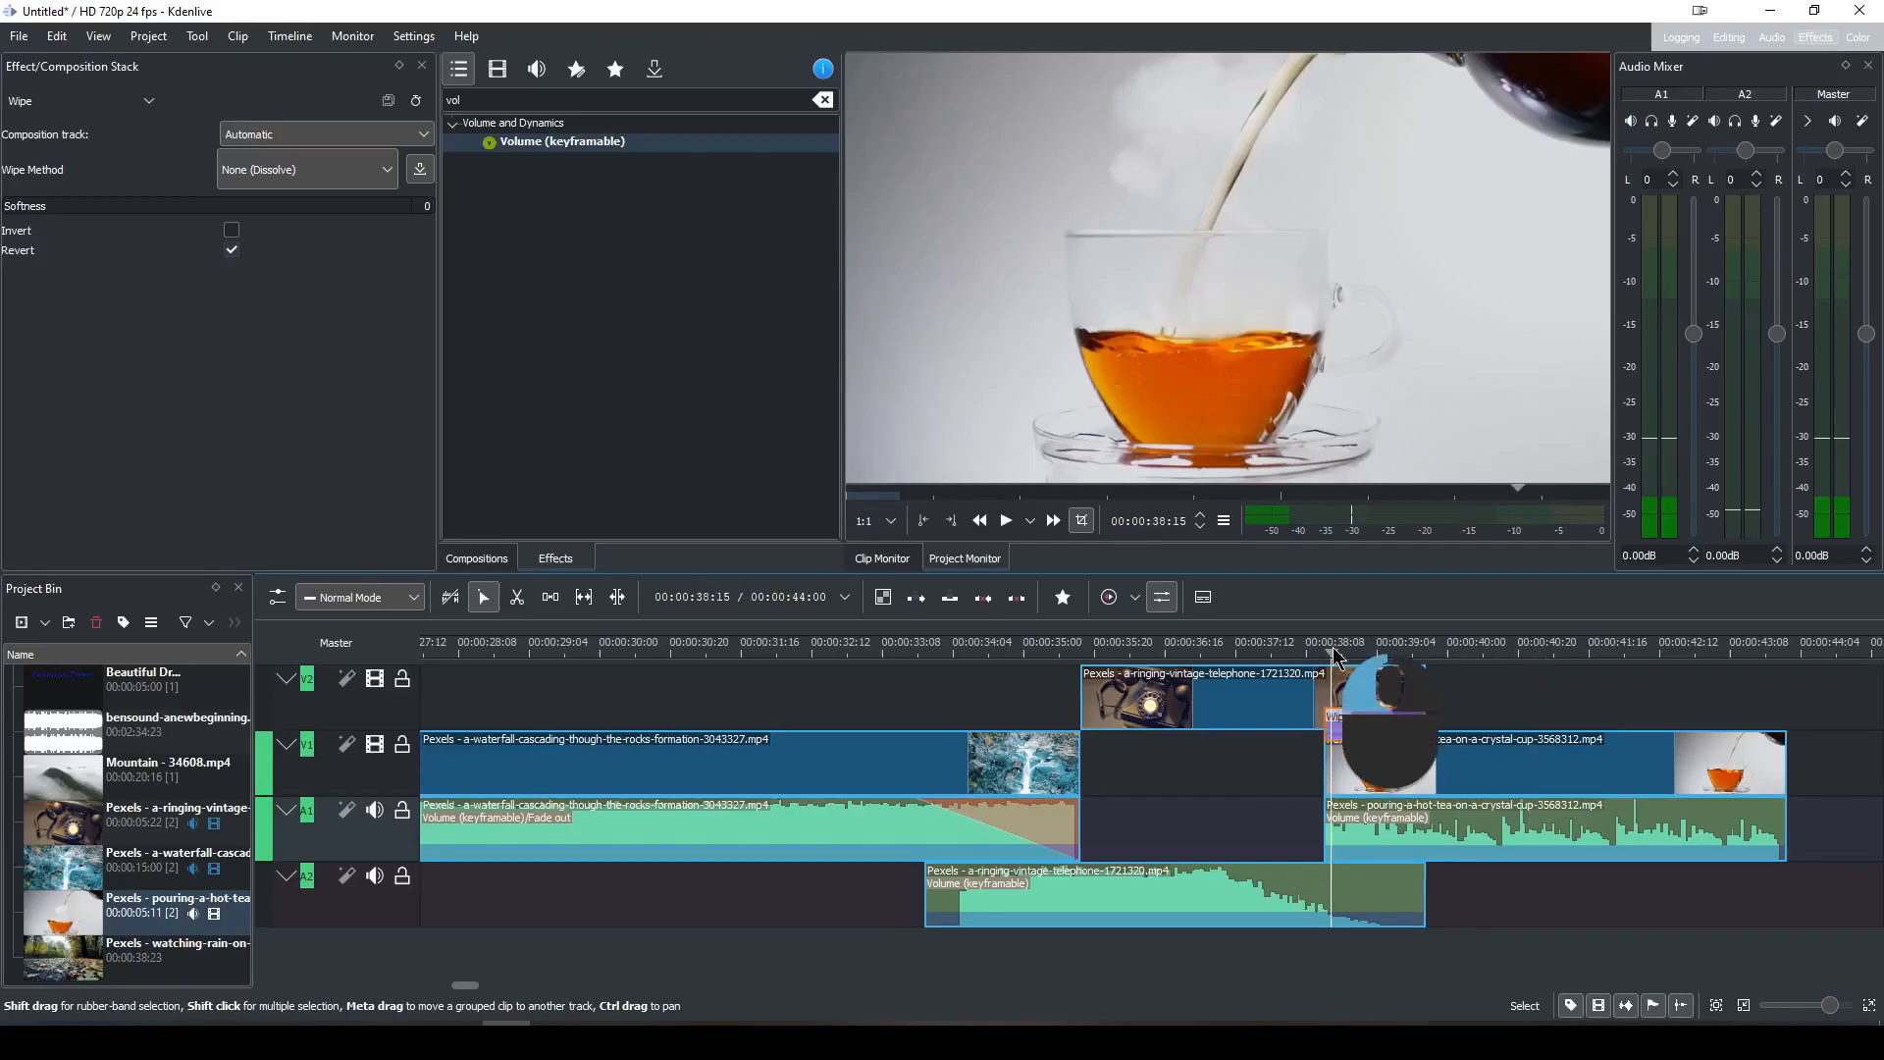
pyautogui.moveTo(1358, 656); pyautogui.dragTo(1376, 656)
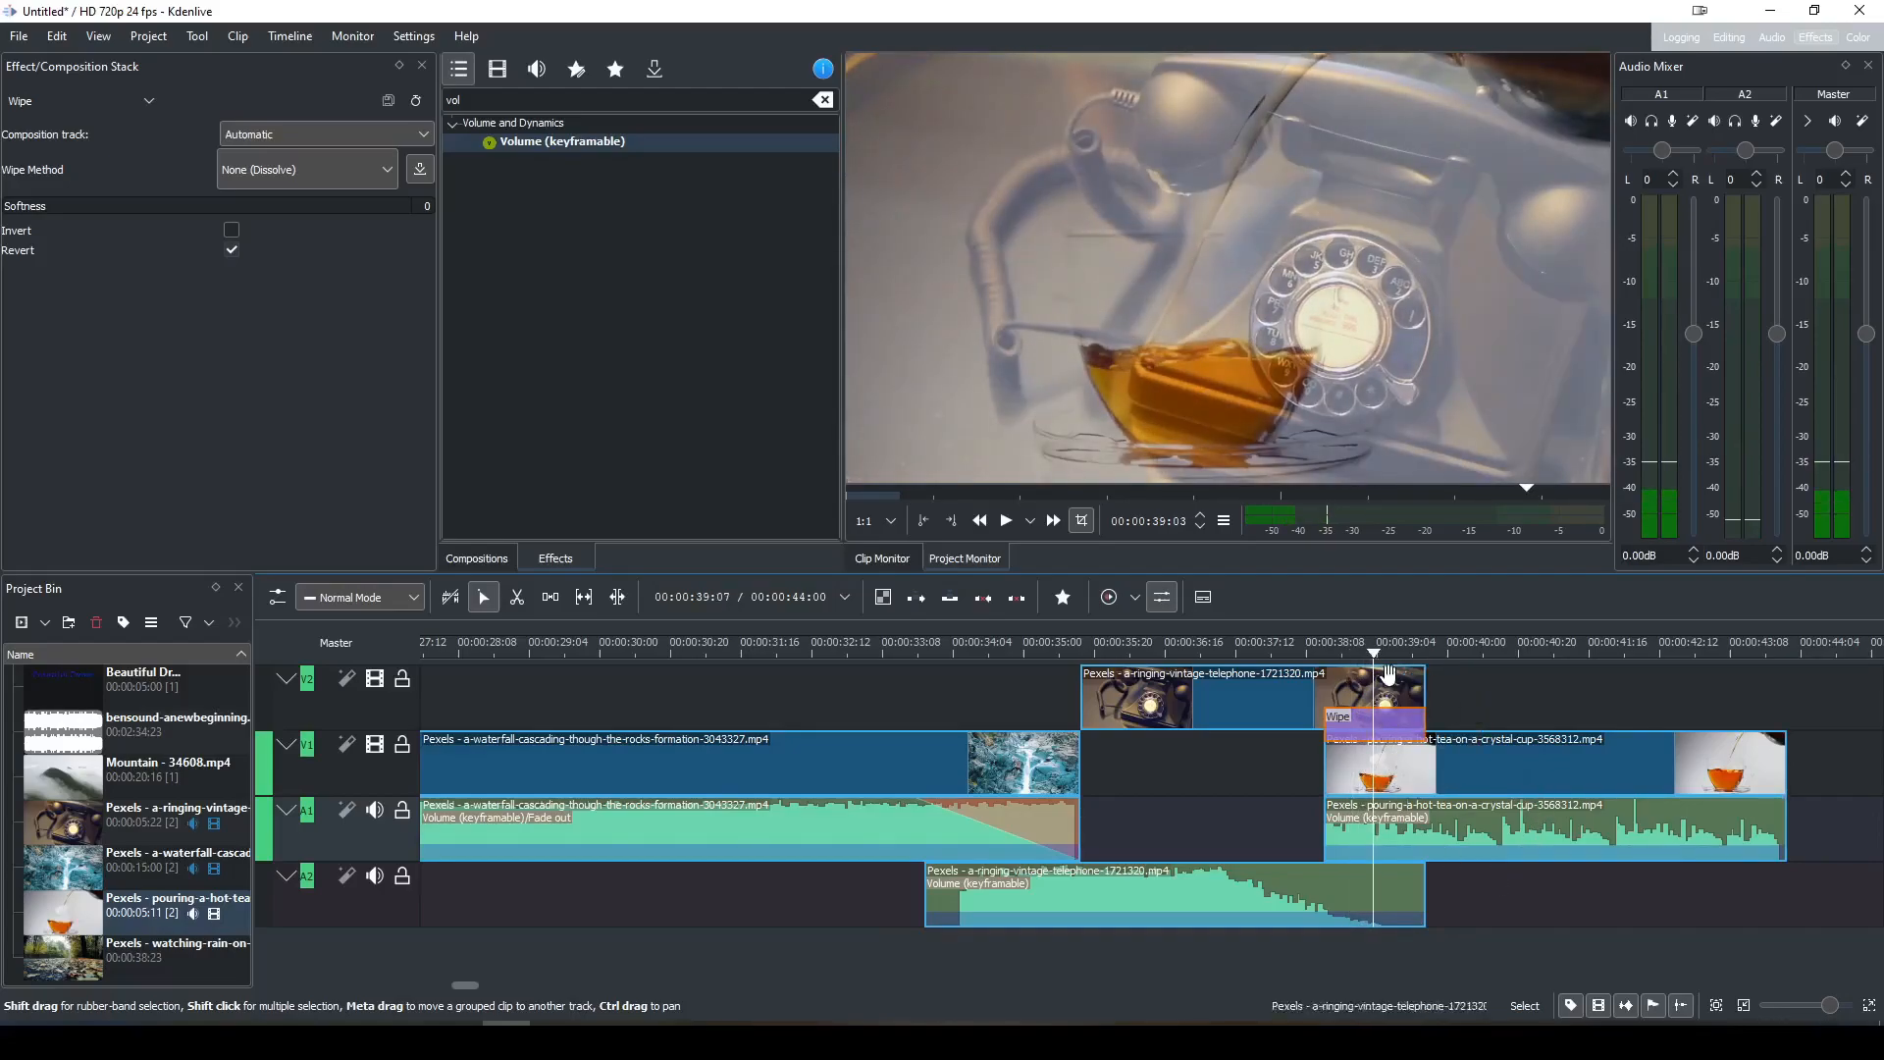
pyautogui.moveTo(1378, 652); pyautogui.dragTo(1331, 652)
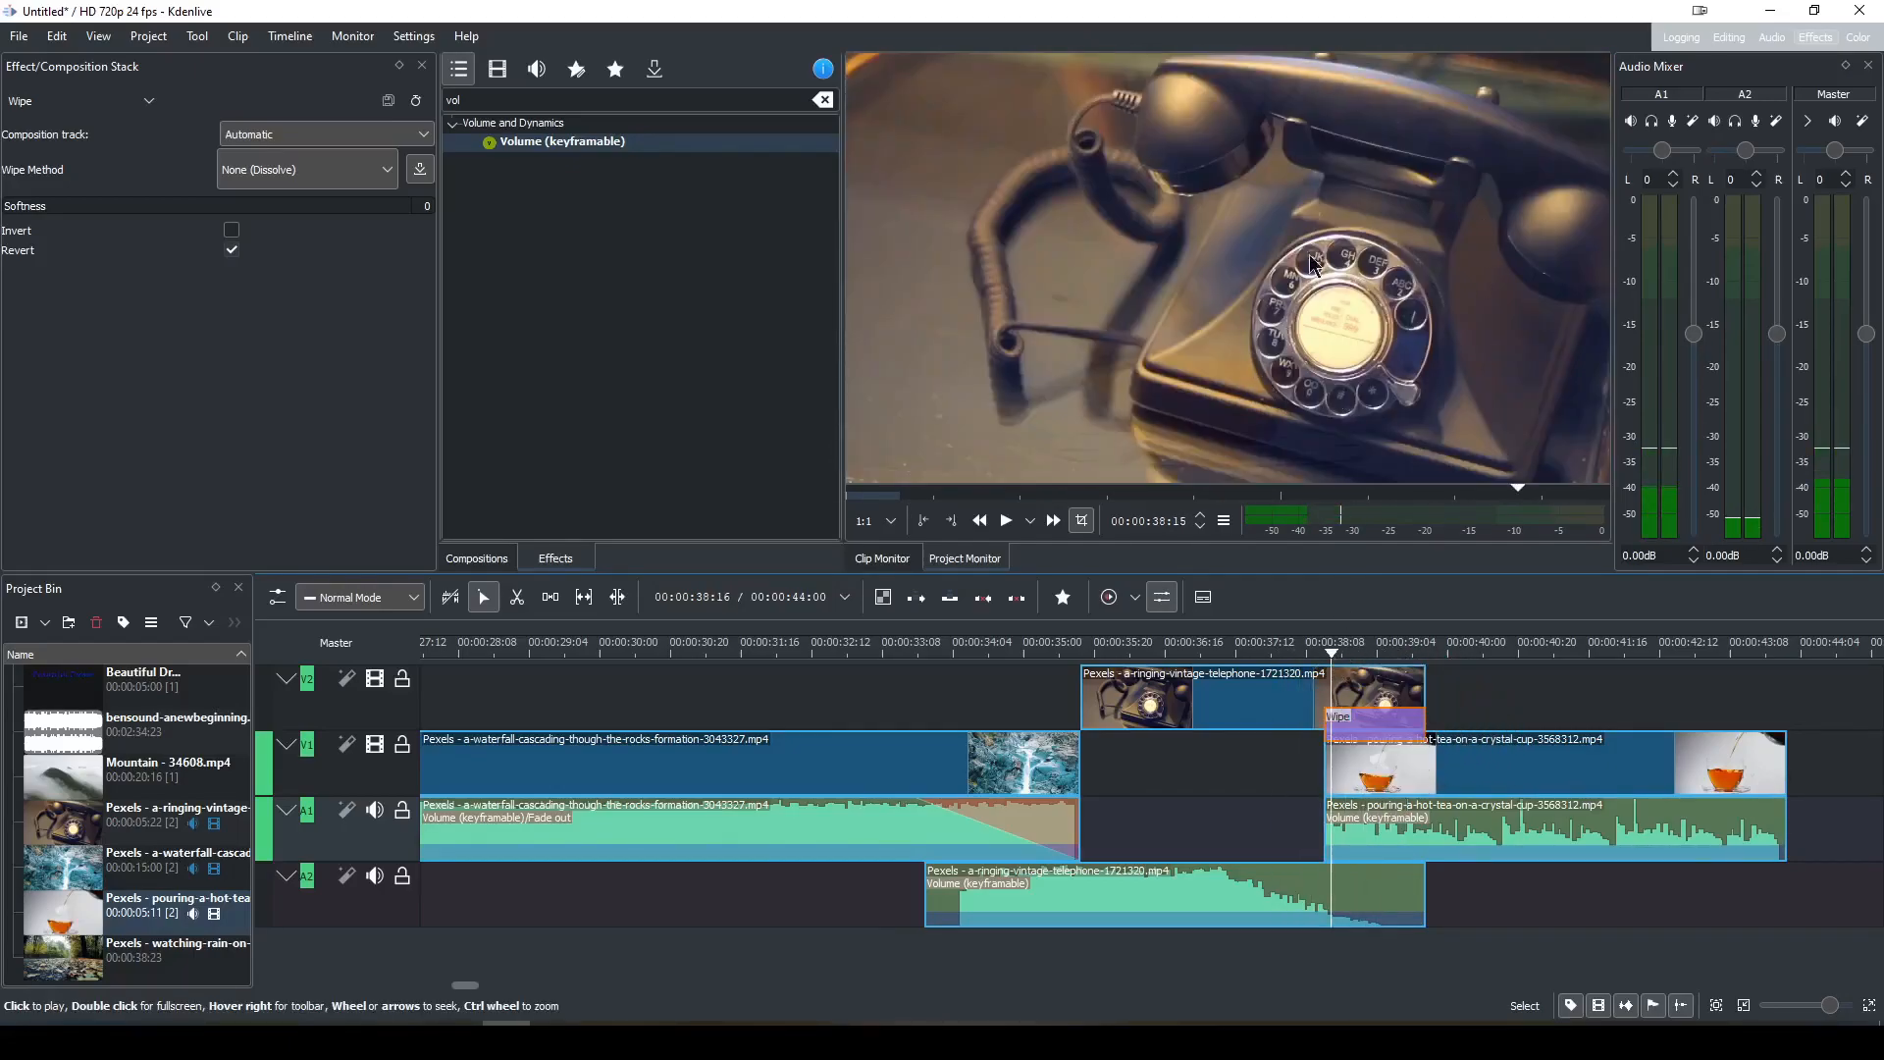
pyautogui.click(1353, 652)
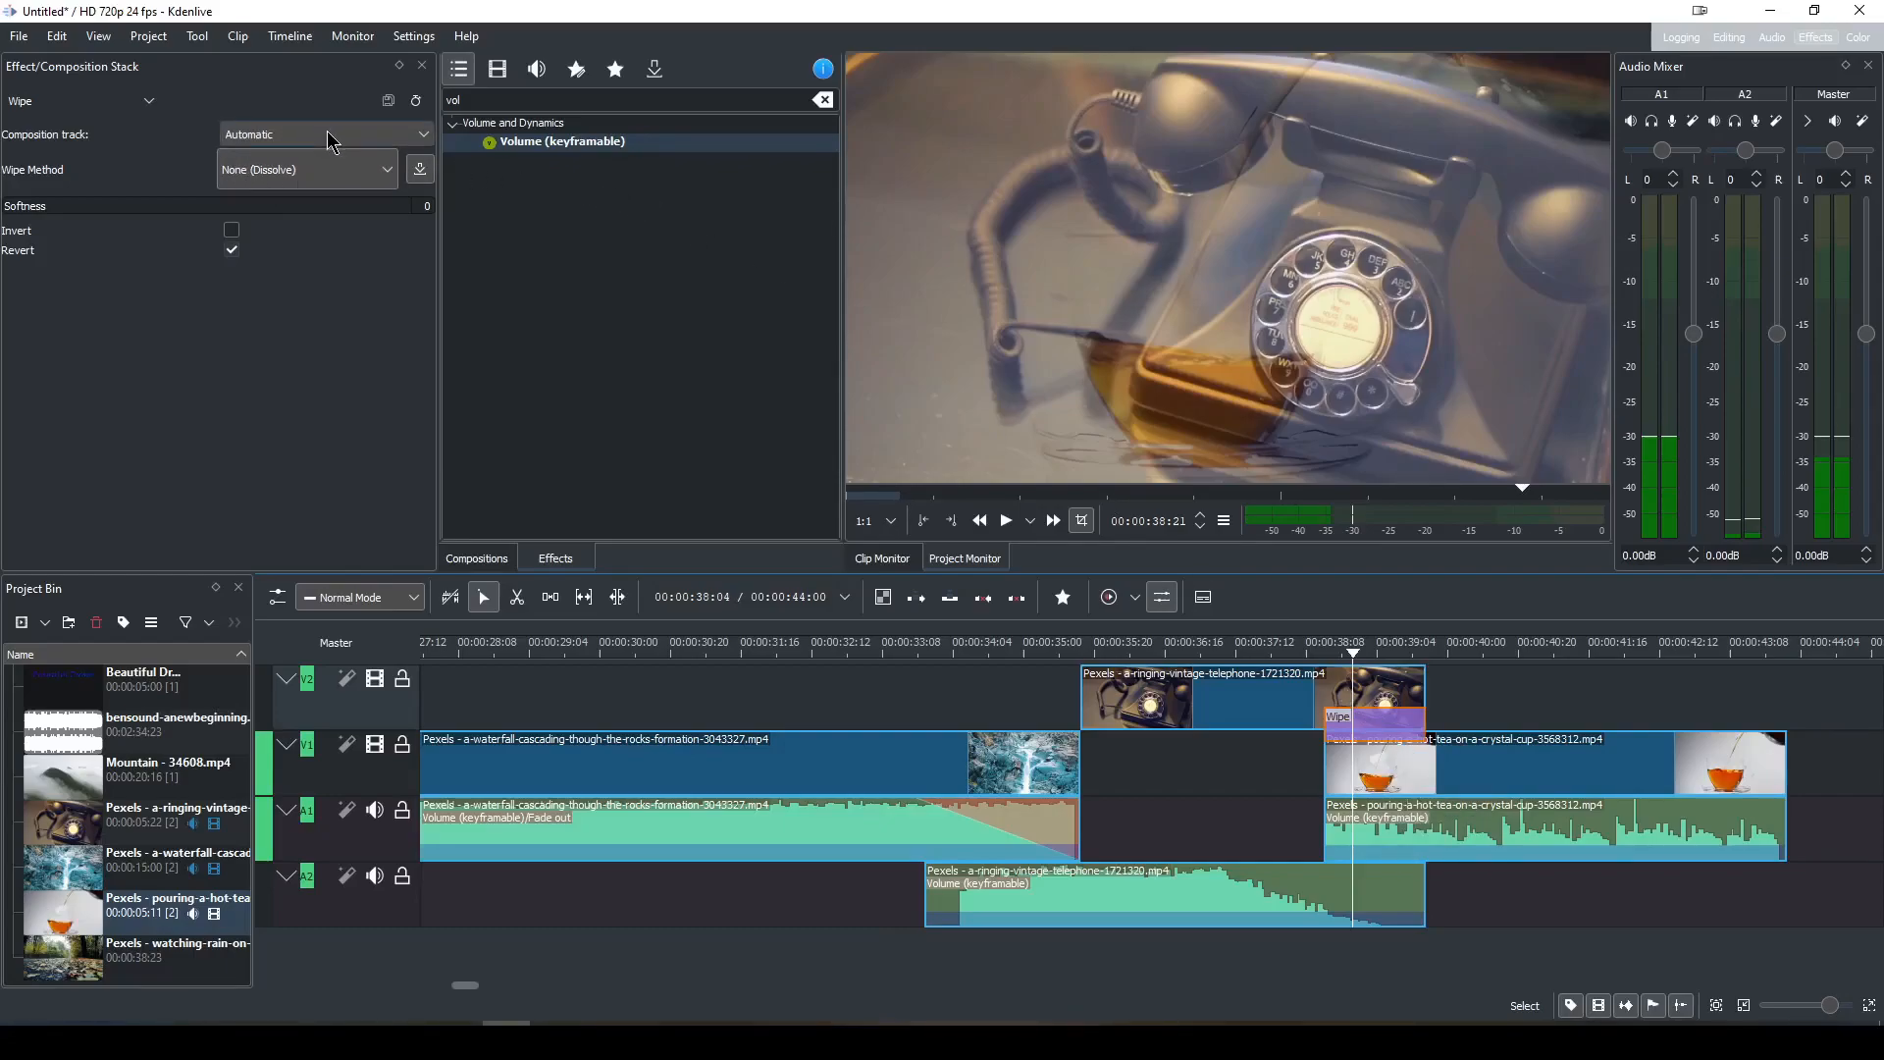
# Set the telephone wipe's method to Curtain and play the transition from just before the overlap.
pyautogui.click(392, 172)
pyautogui.scroll(-2, 341, 326)
pyautogui.scroll(-4, 341, 326)
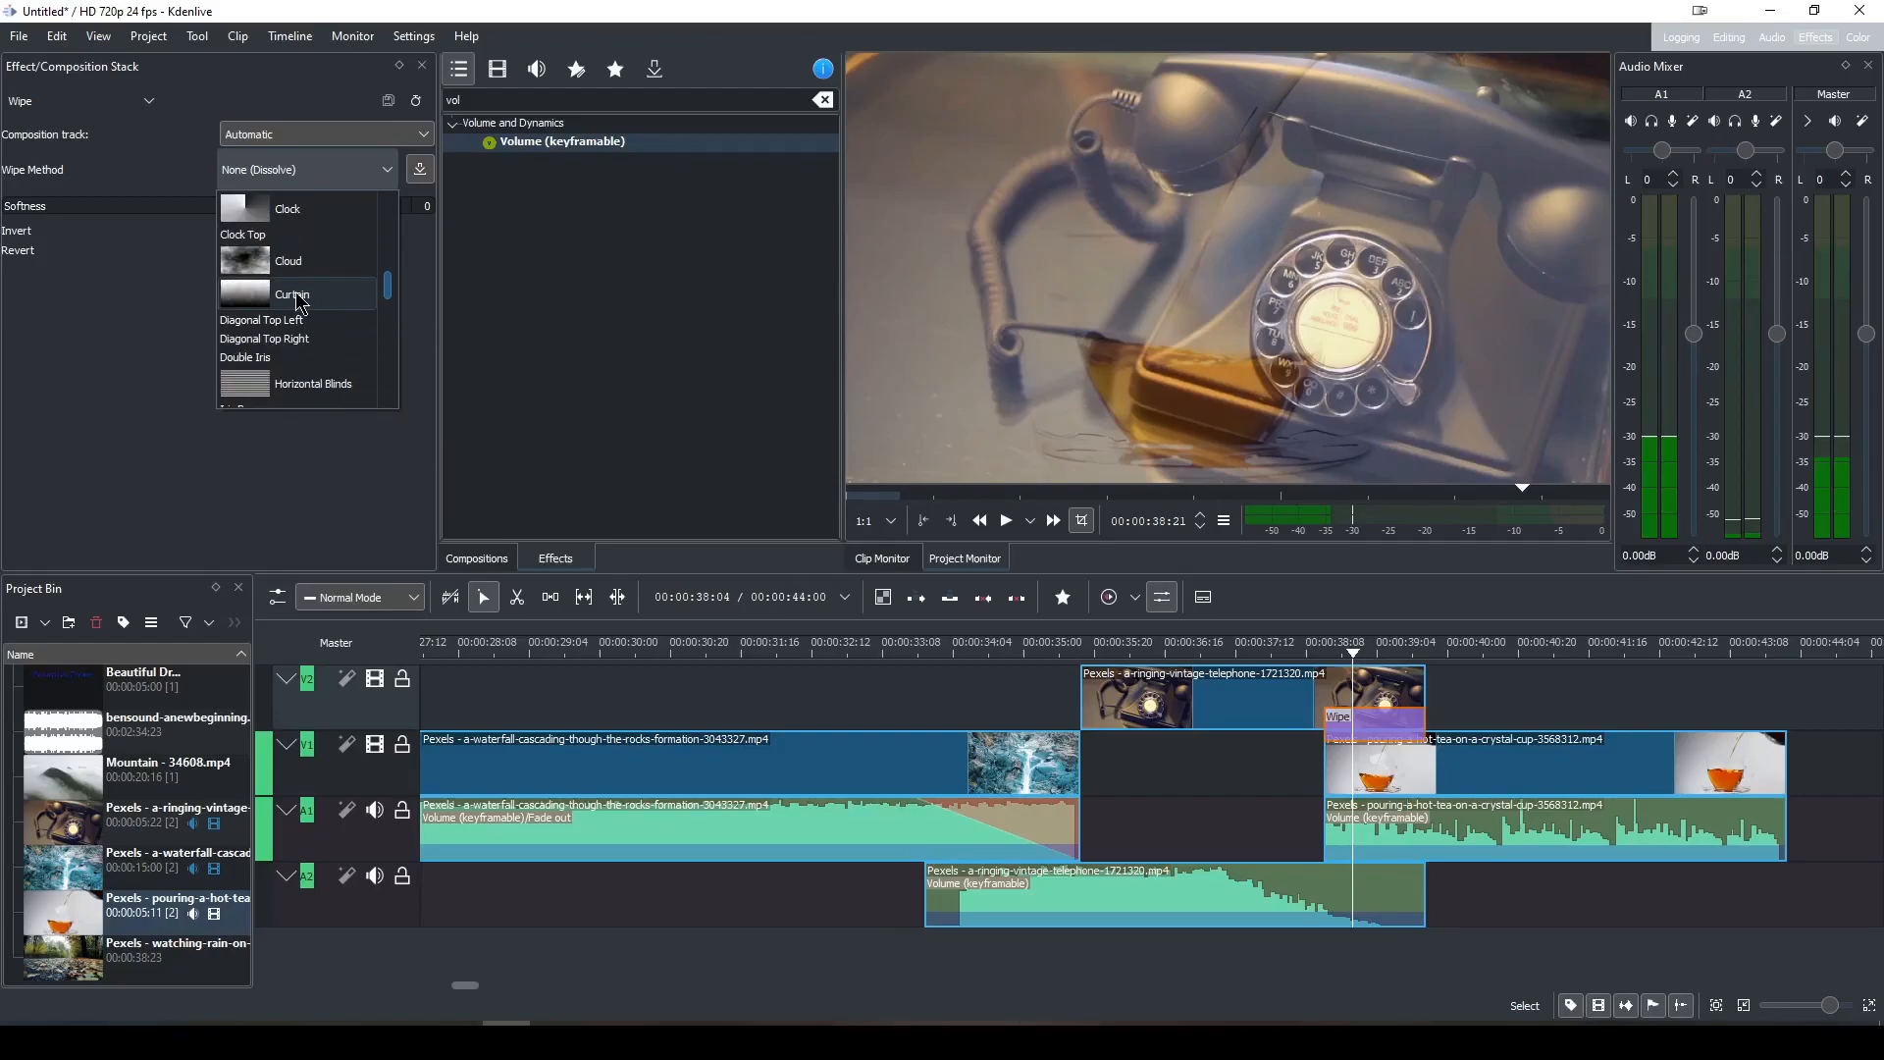
pyautogui.click(298, 295)
pyautogui.click(1312, 652)
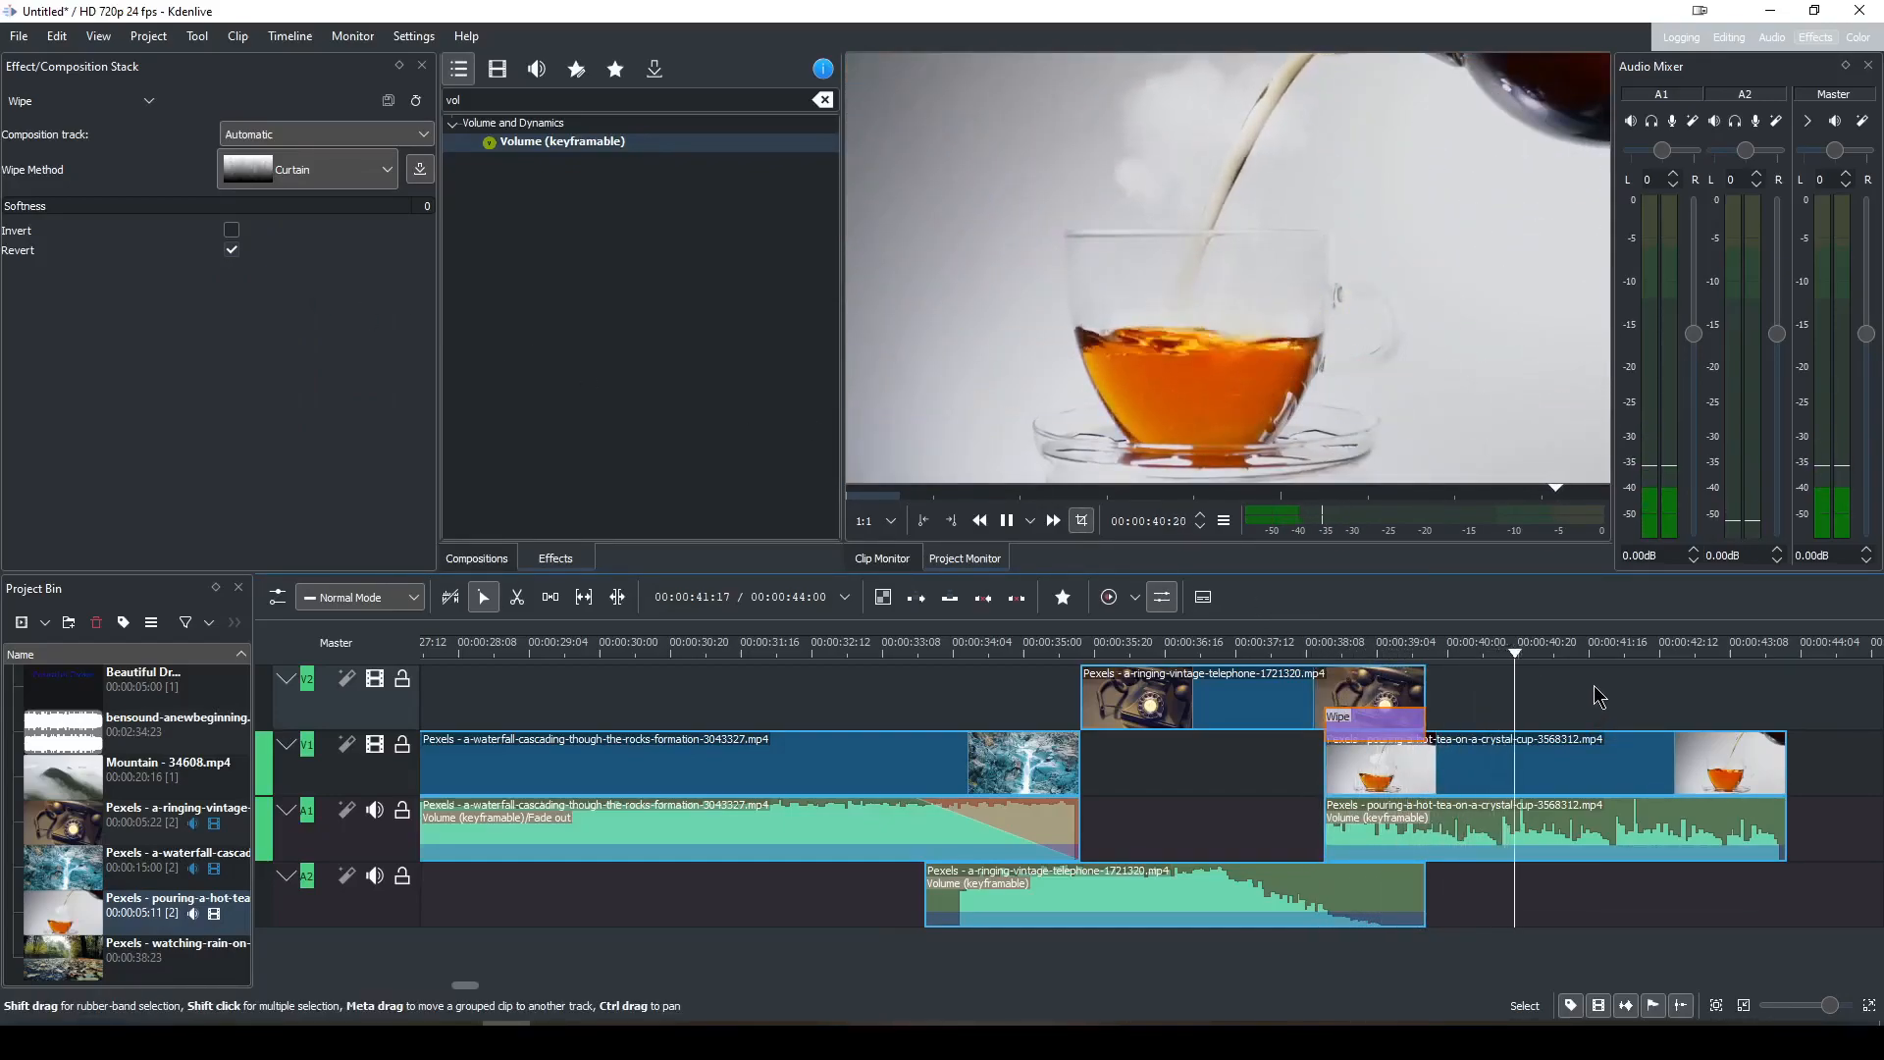
pyautogui.press('space')
pyautogui.click(1300, 650)
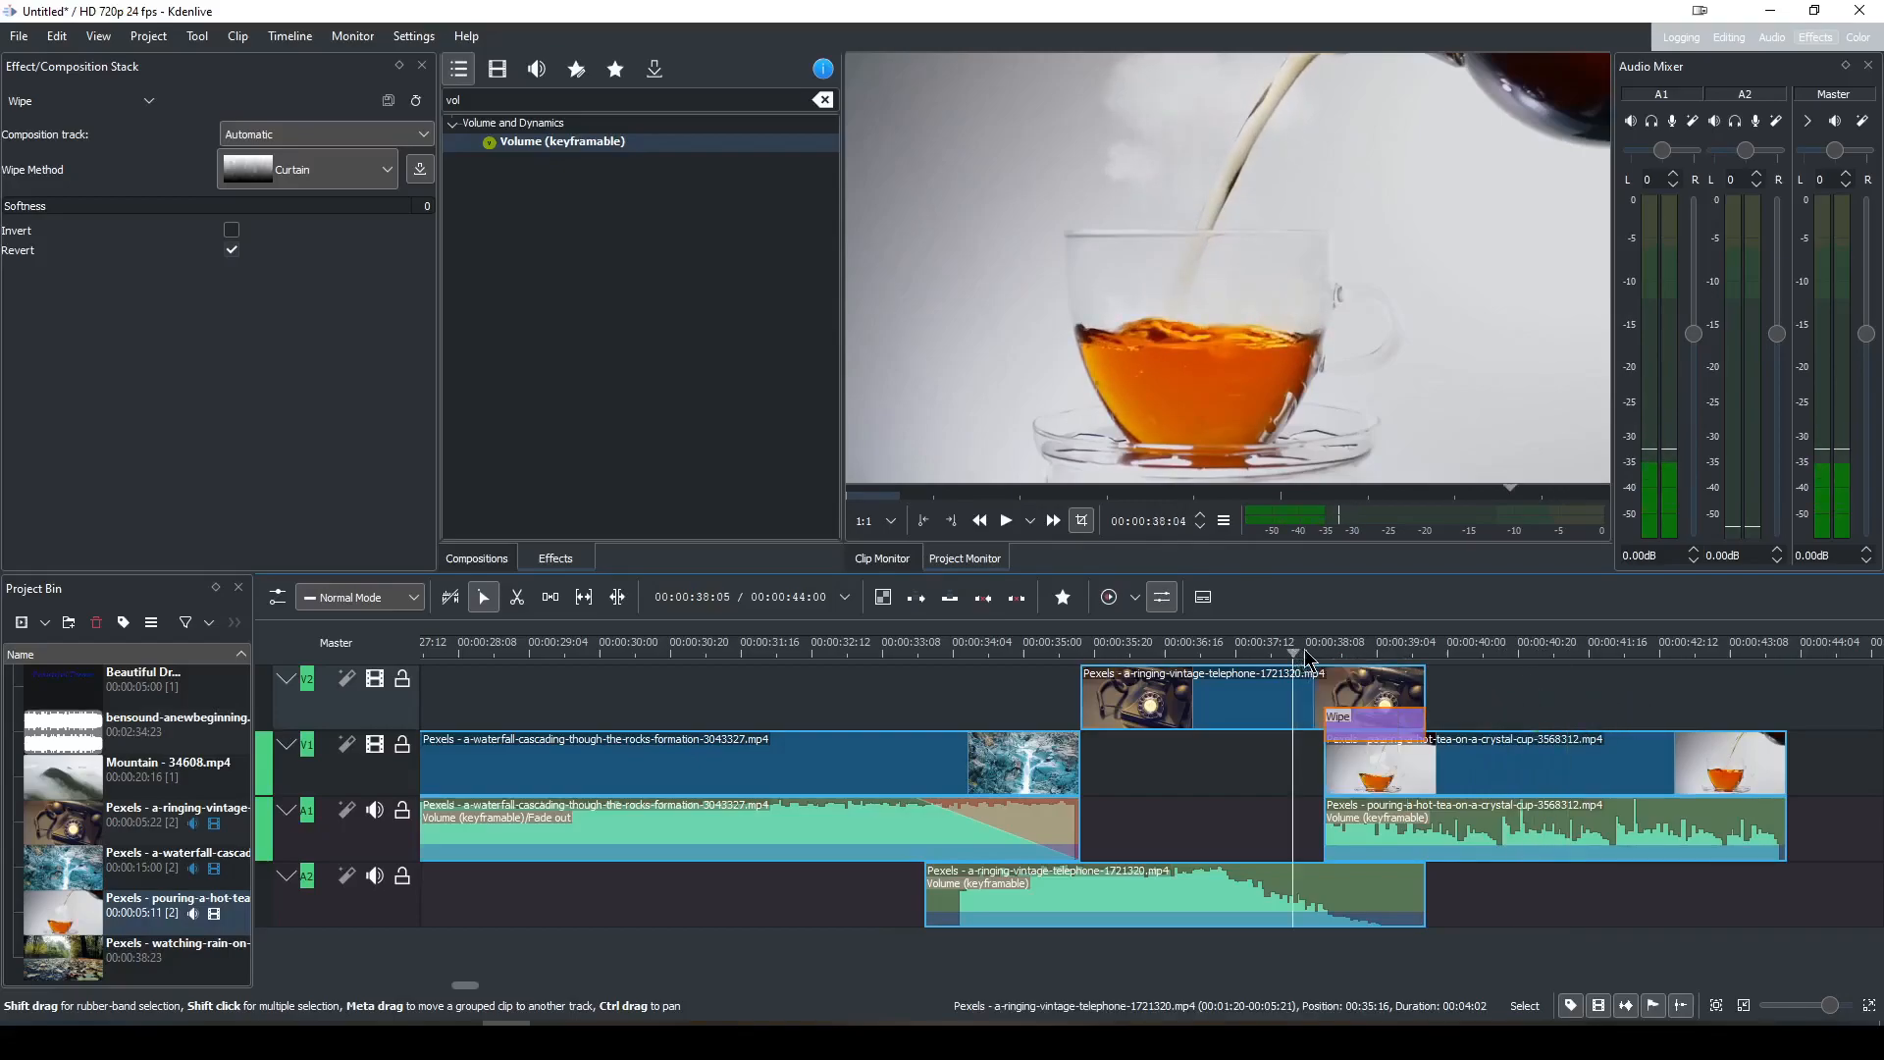
pyautogui.press('space')
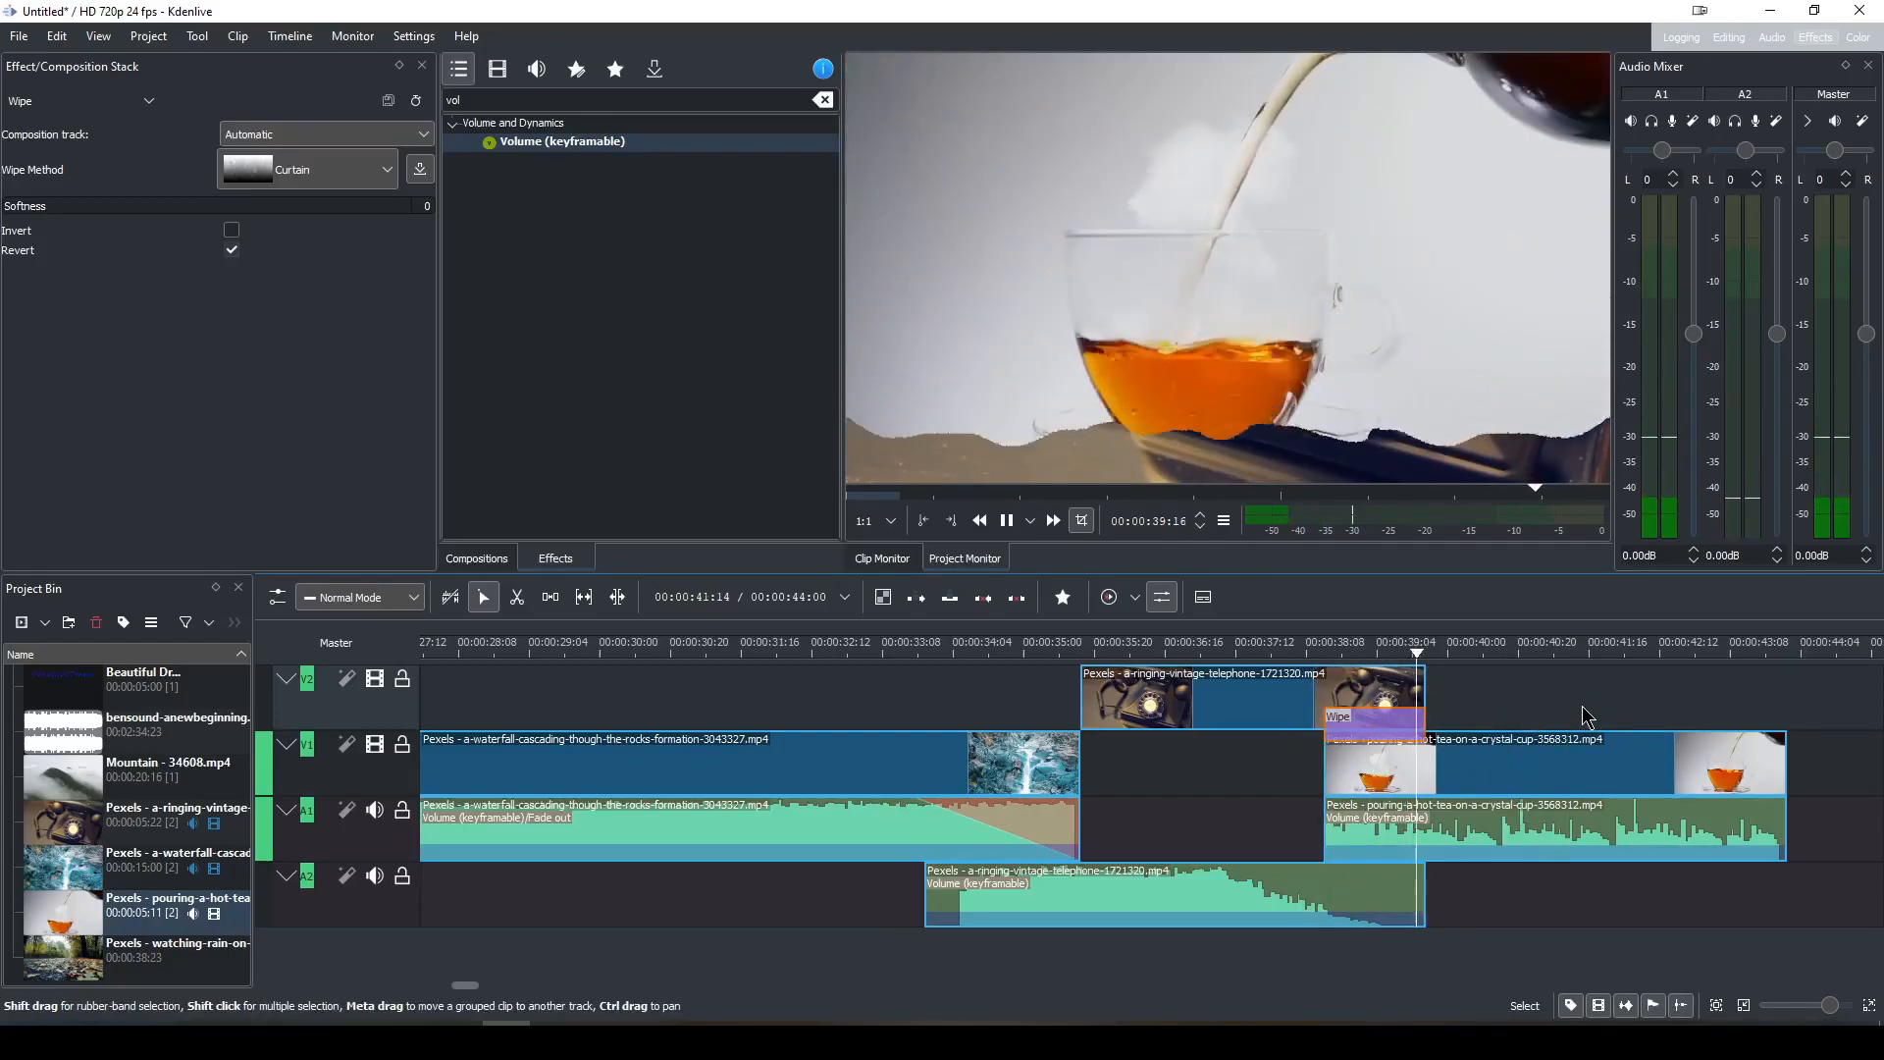
pyautogui.press('space')
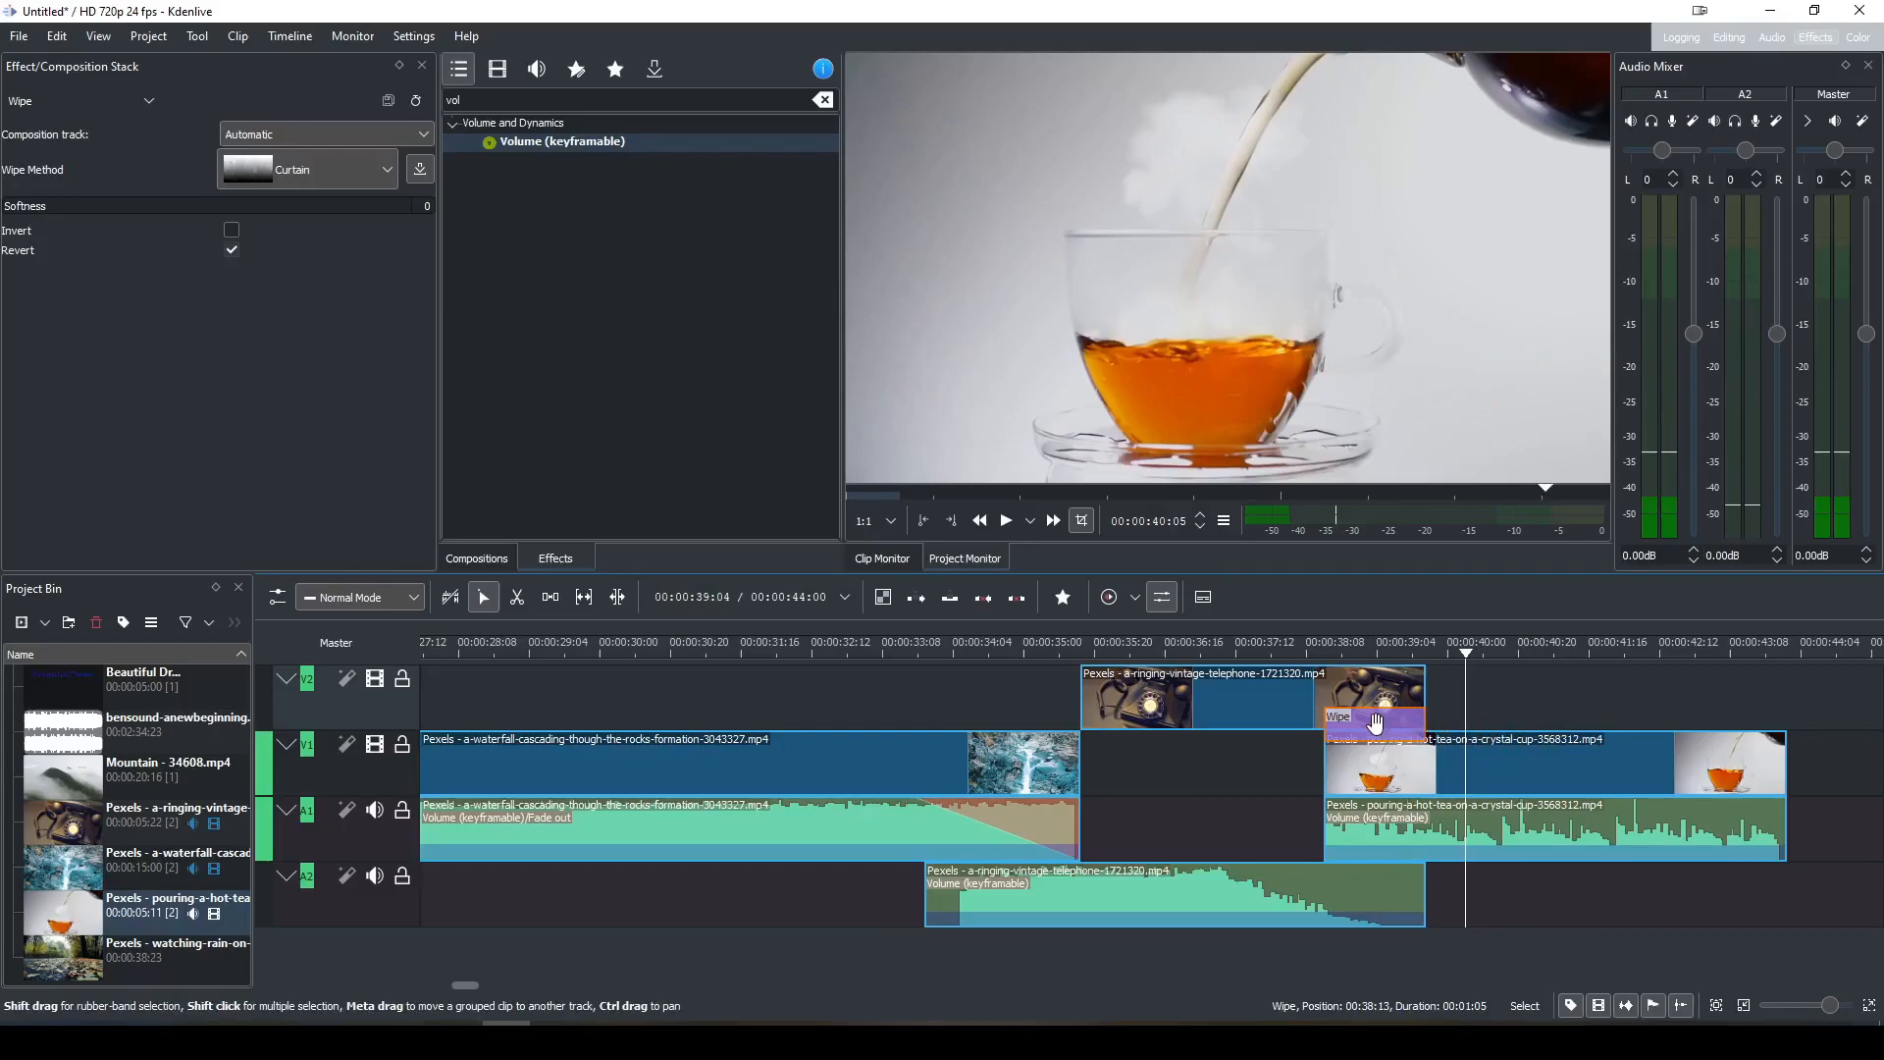
# Turn off Revert for the Curtain wipe and play the transition.
pyautogui.click(232, 252)
pyautogui.click(1316, 660)
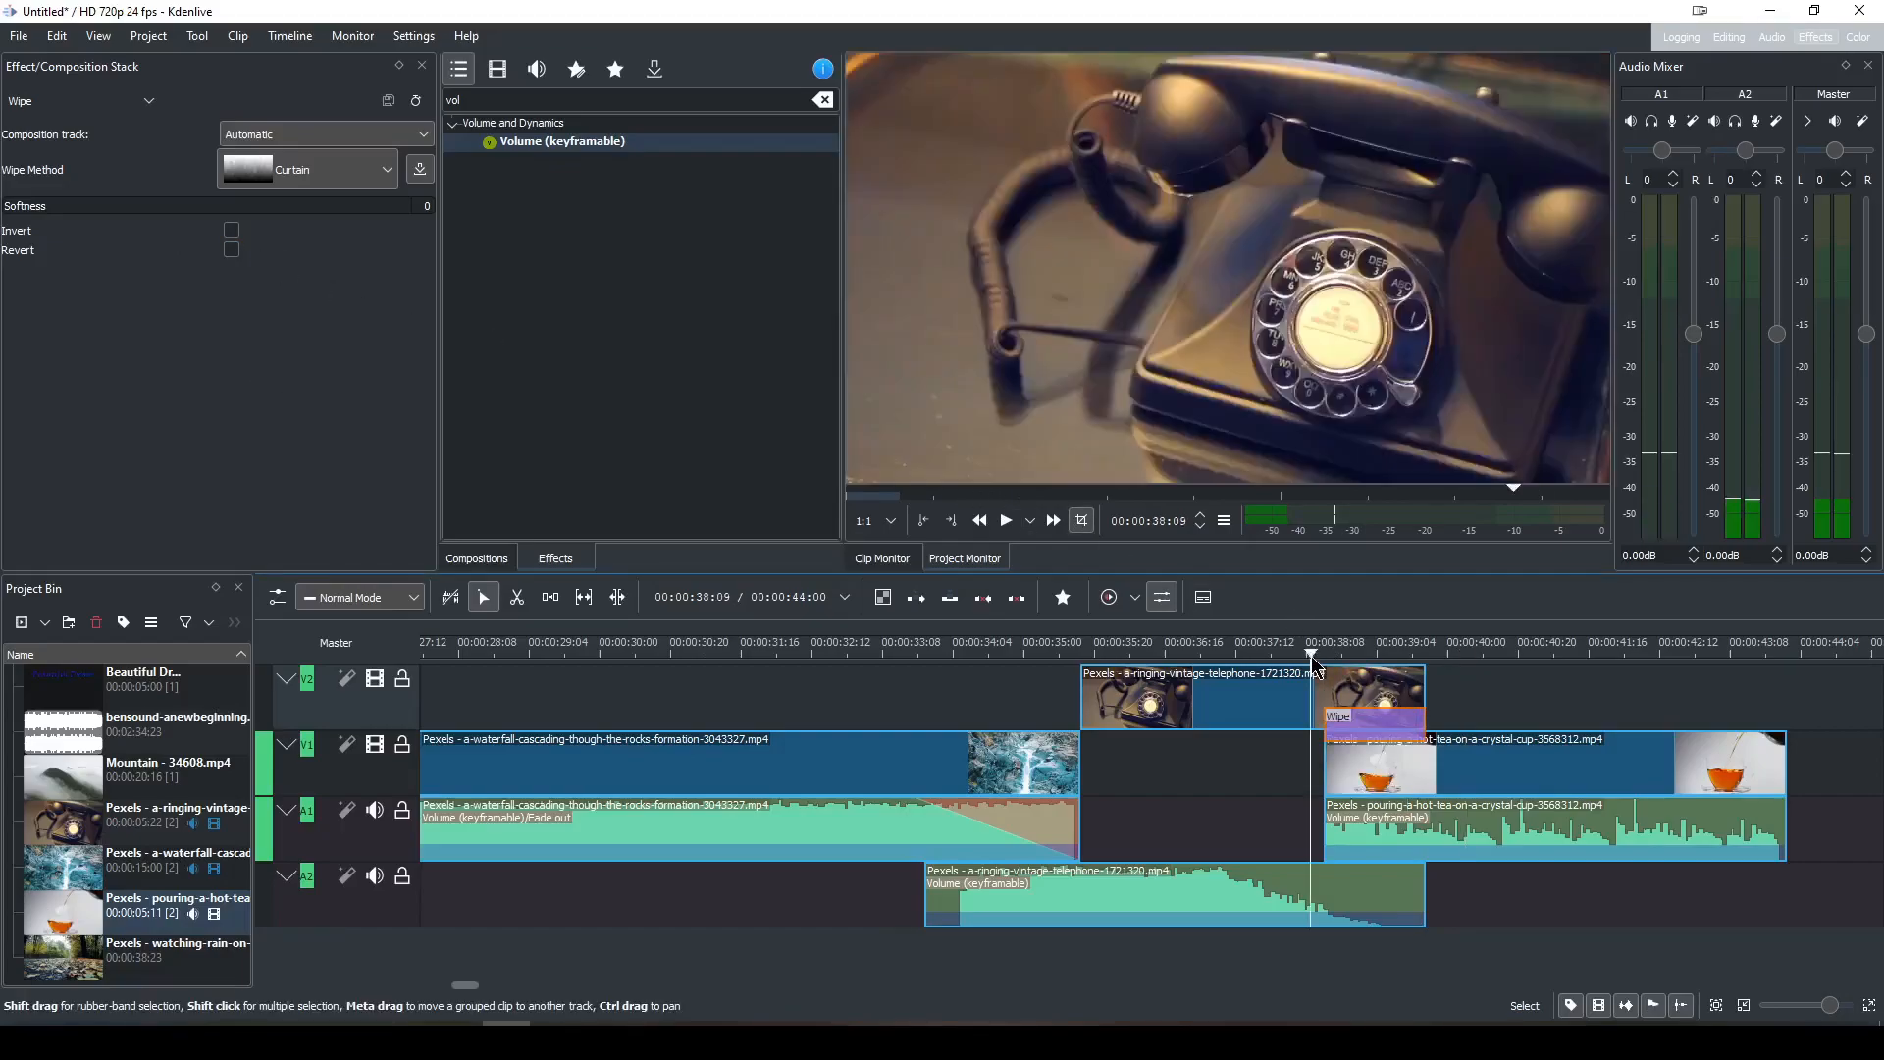
pyautogui.press('space')
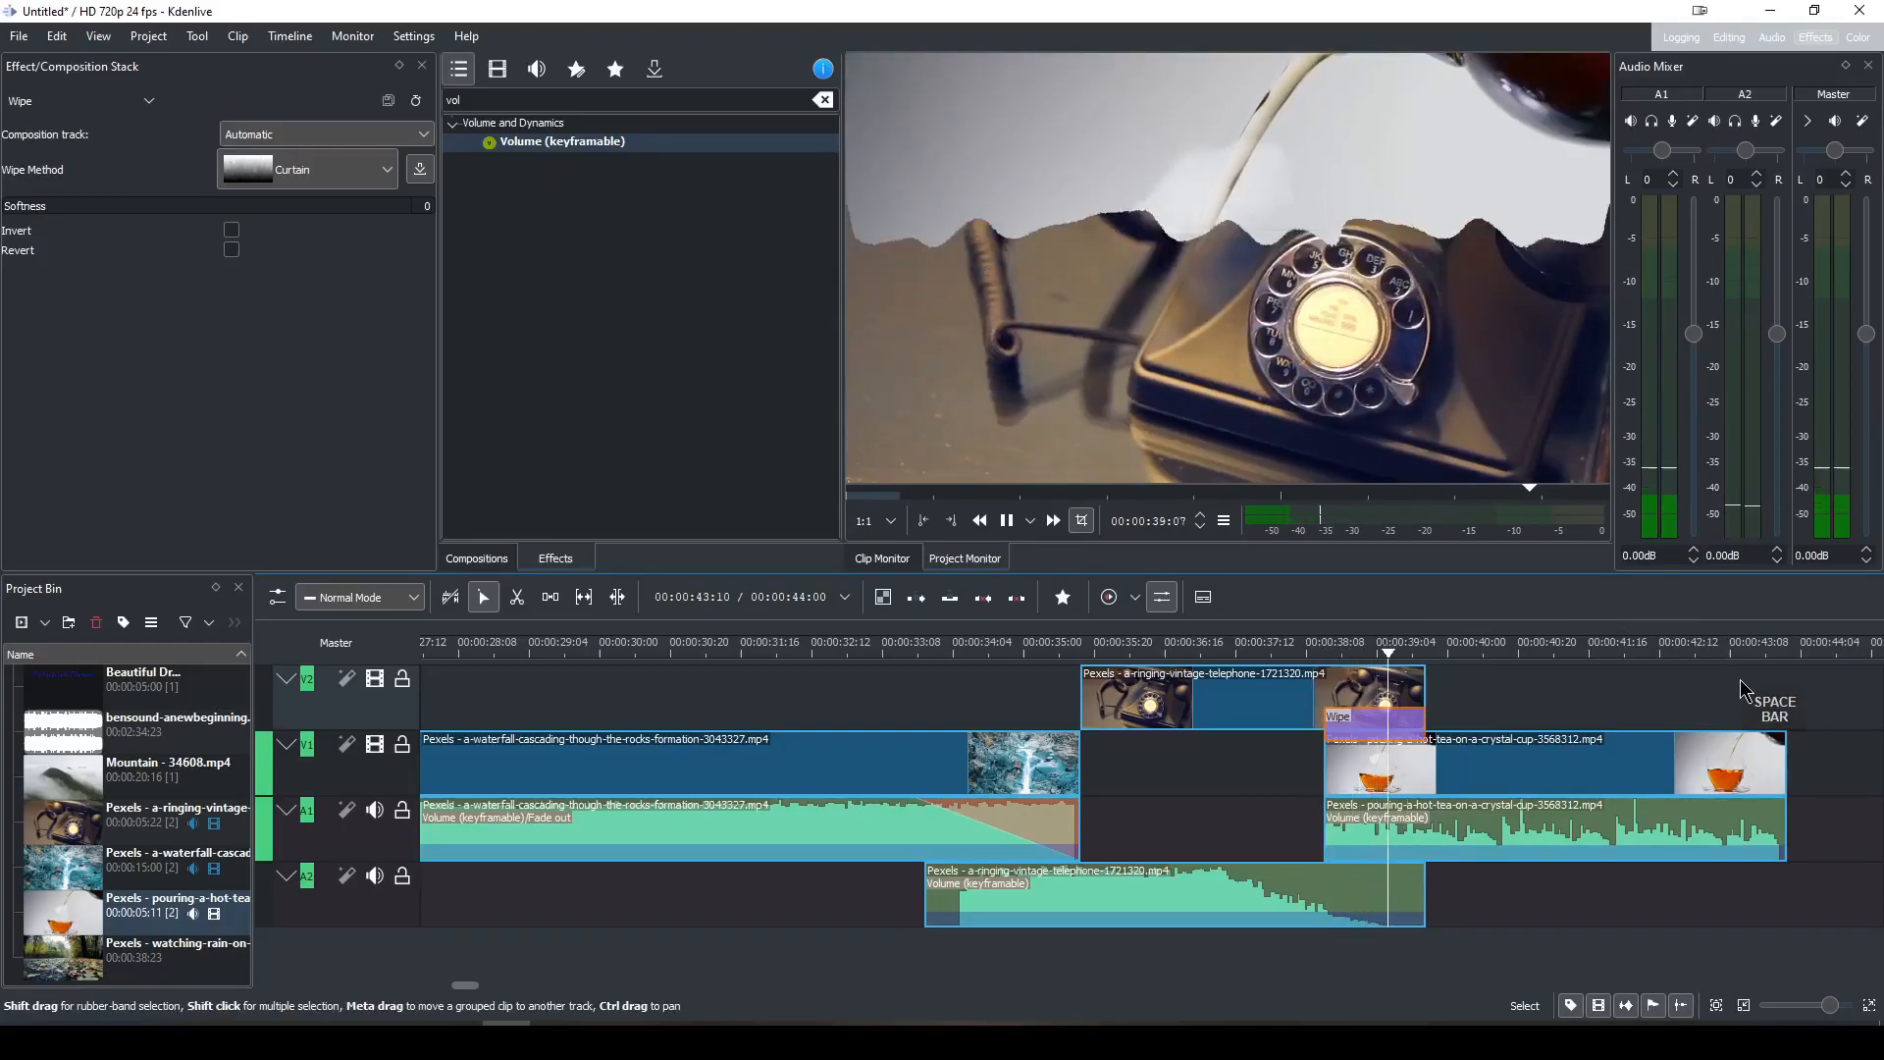
pyautogui.press('space')
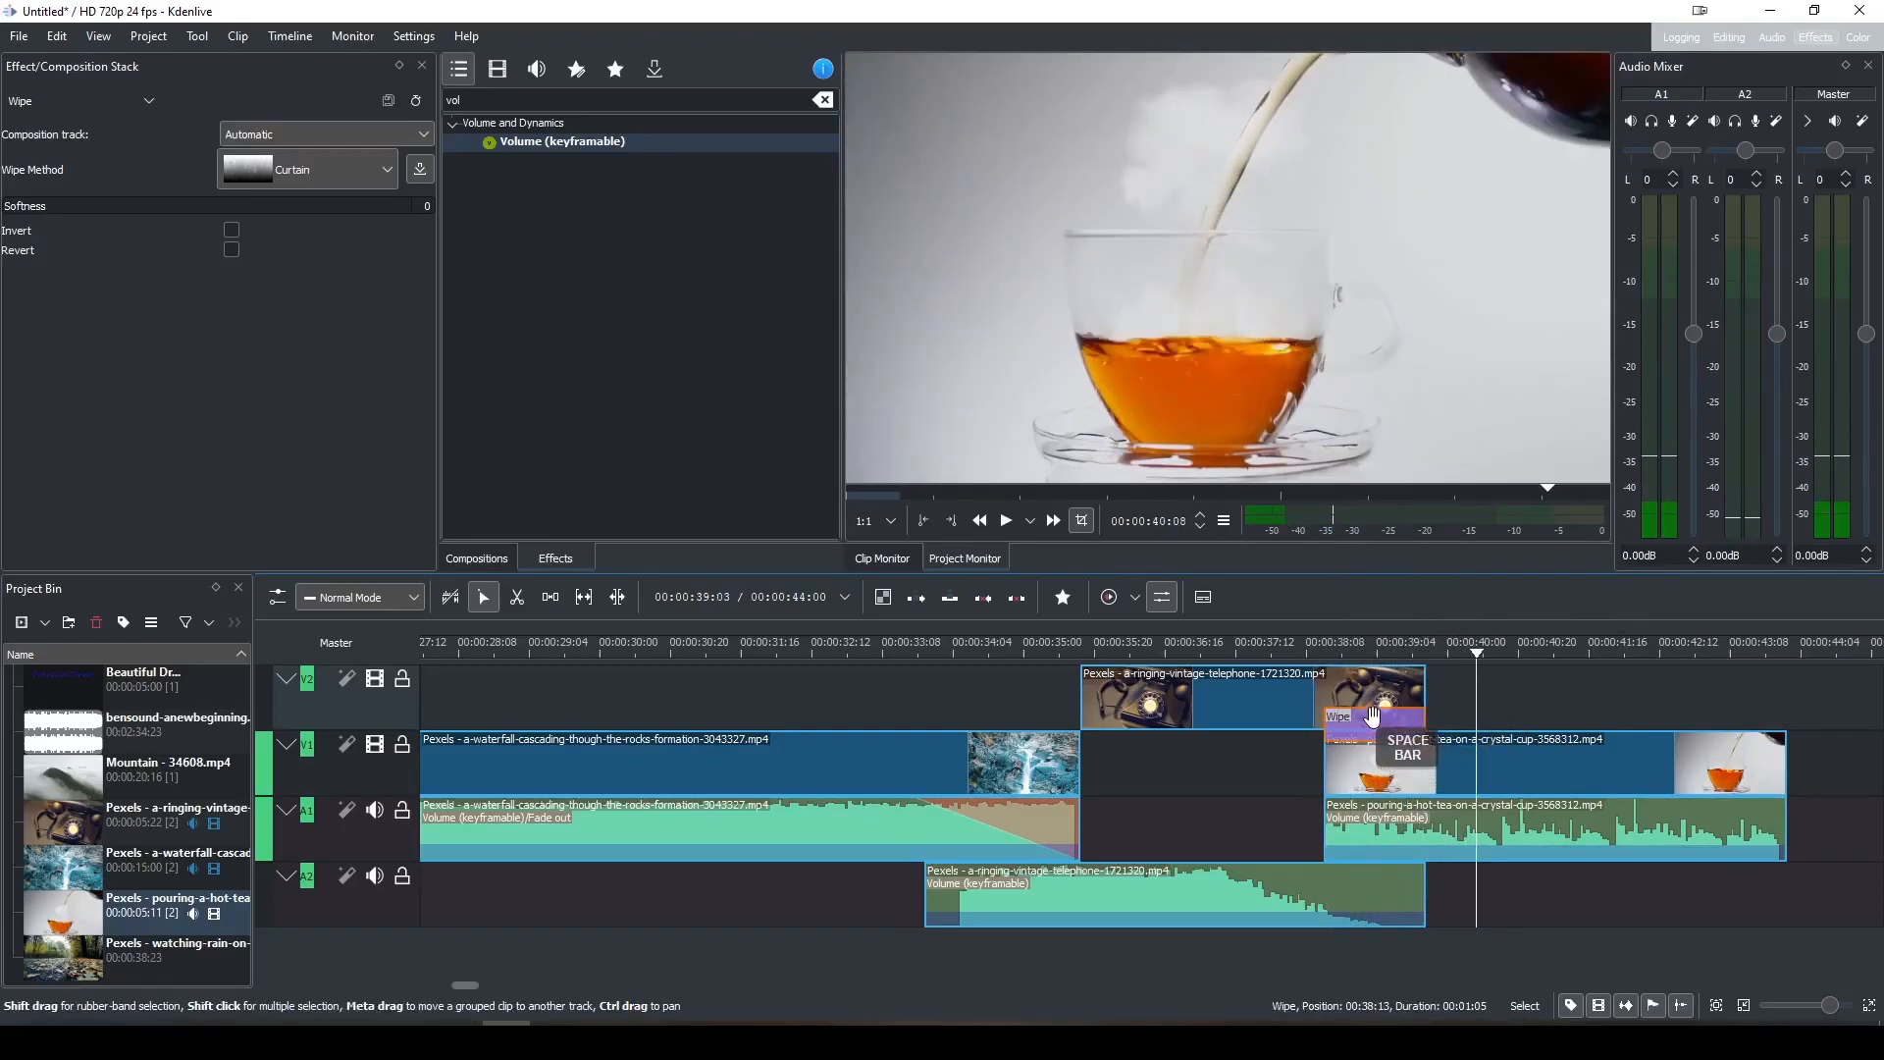
# Turn Revert back on, enable Invert for the Curtain wipe, and play the transition.
pyautogui.click(233, 251)
pyautogui.click(232, 230)
pyautogui.moveTo(1330, 653); pyautogui.dragTo(1277, 656)
pyautogui.press('space')
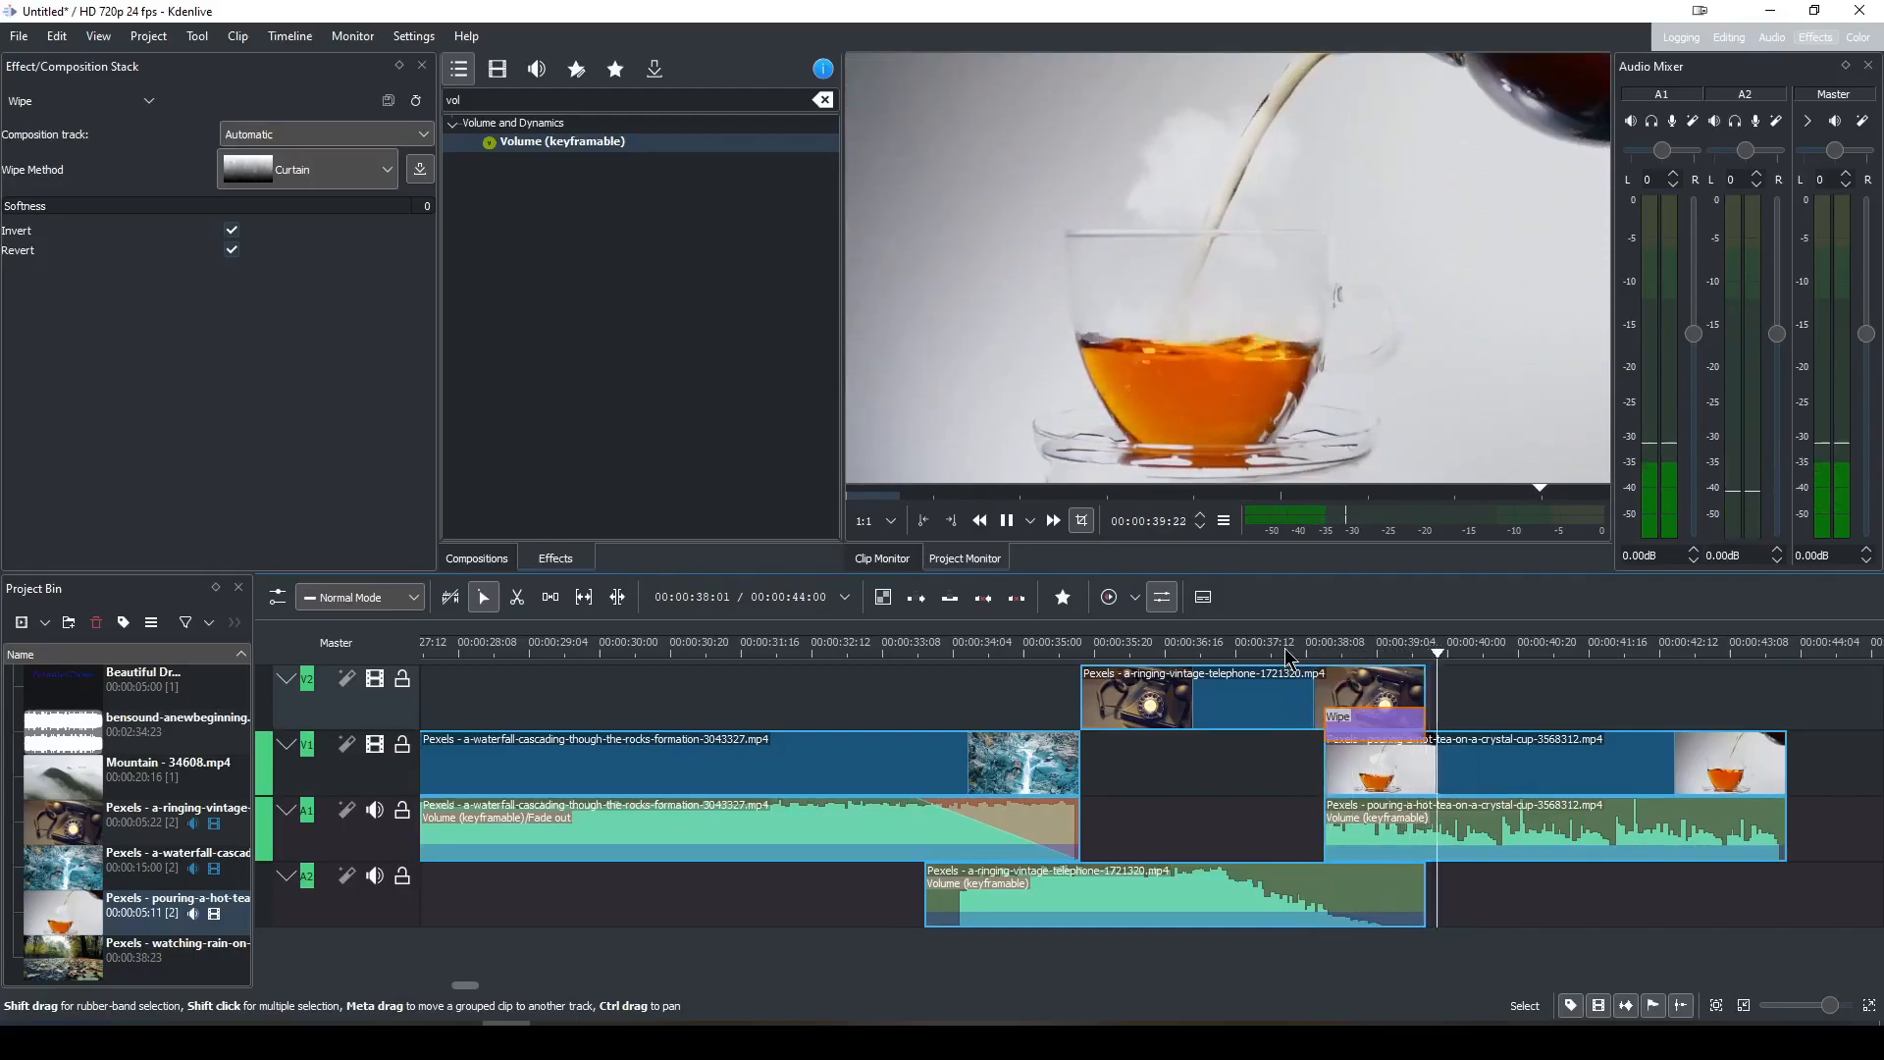
pyautogui.press('space')
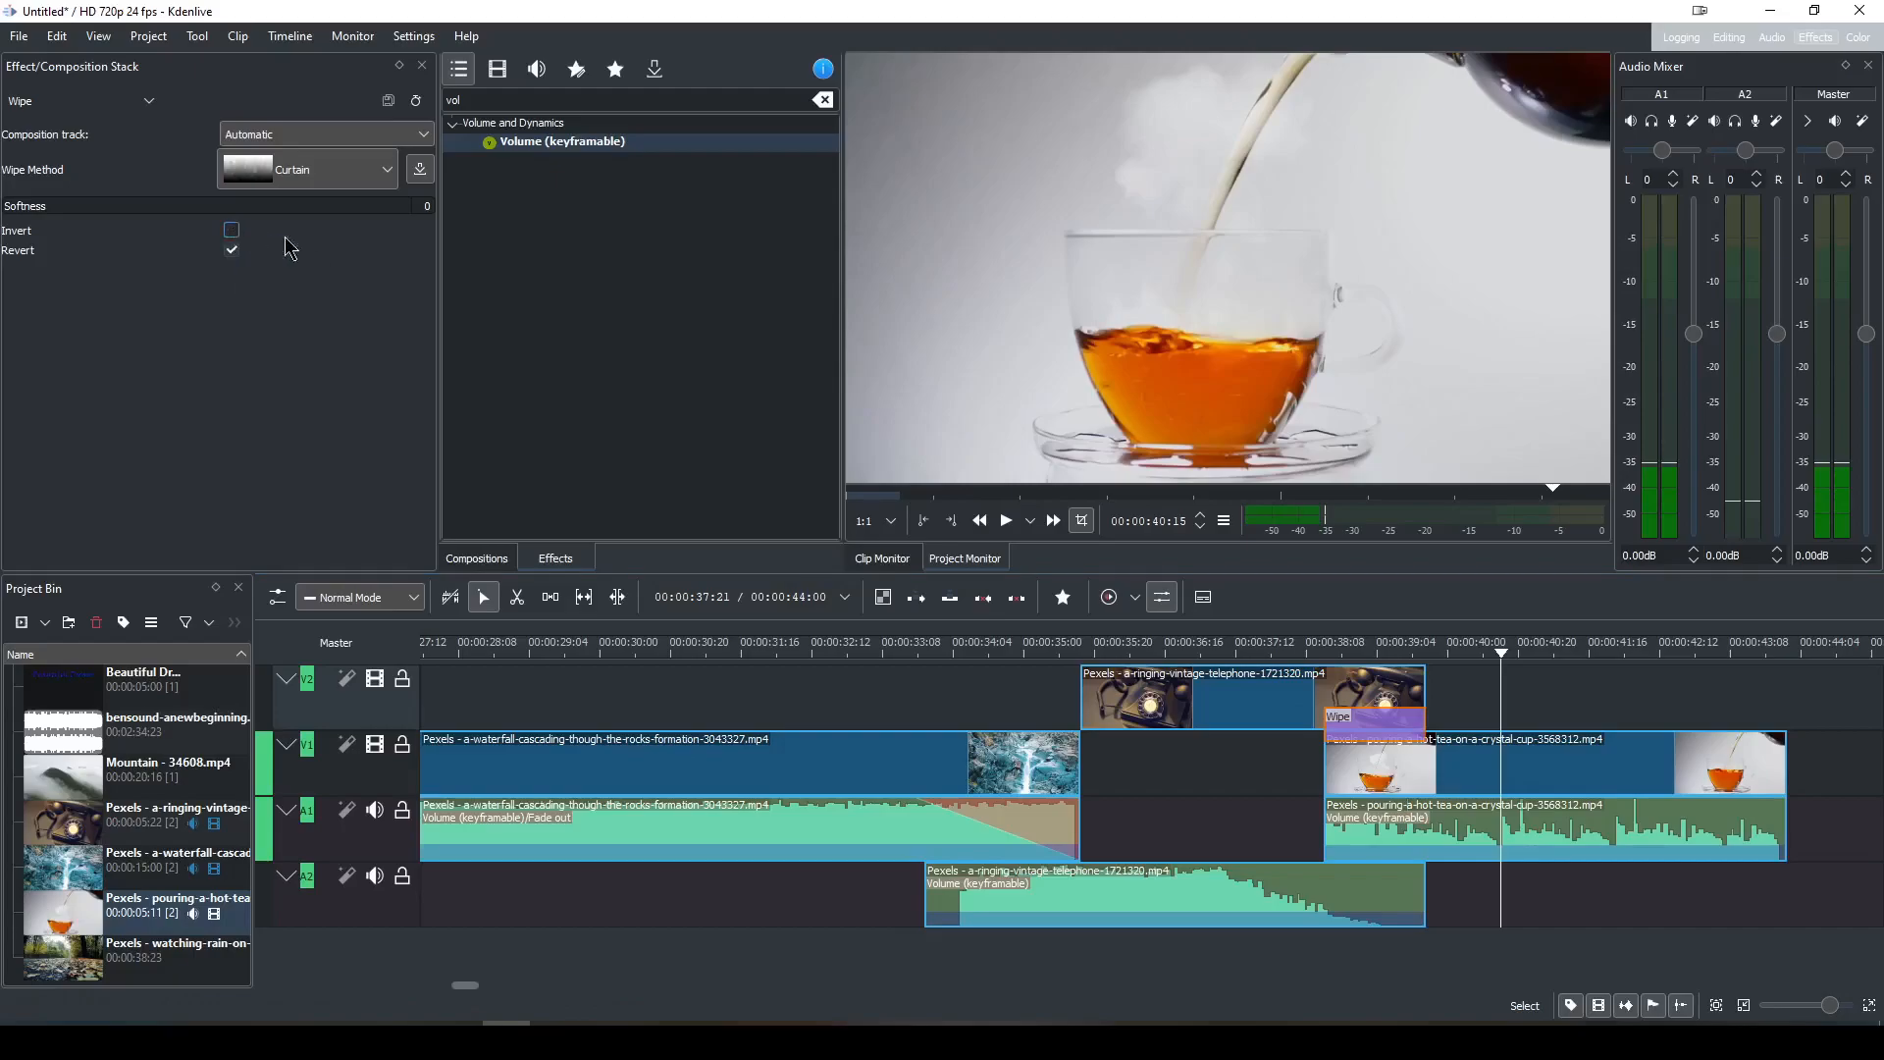
# Turn off Invert for the Curtain wipe and play the transition again.
pyautogui.click(1301, 653)
pyautogui.press('space')
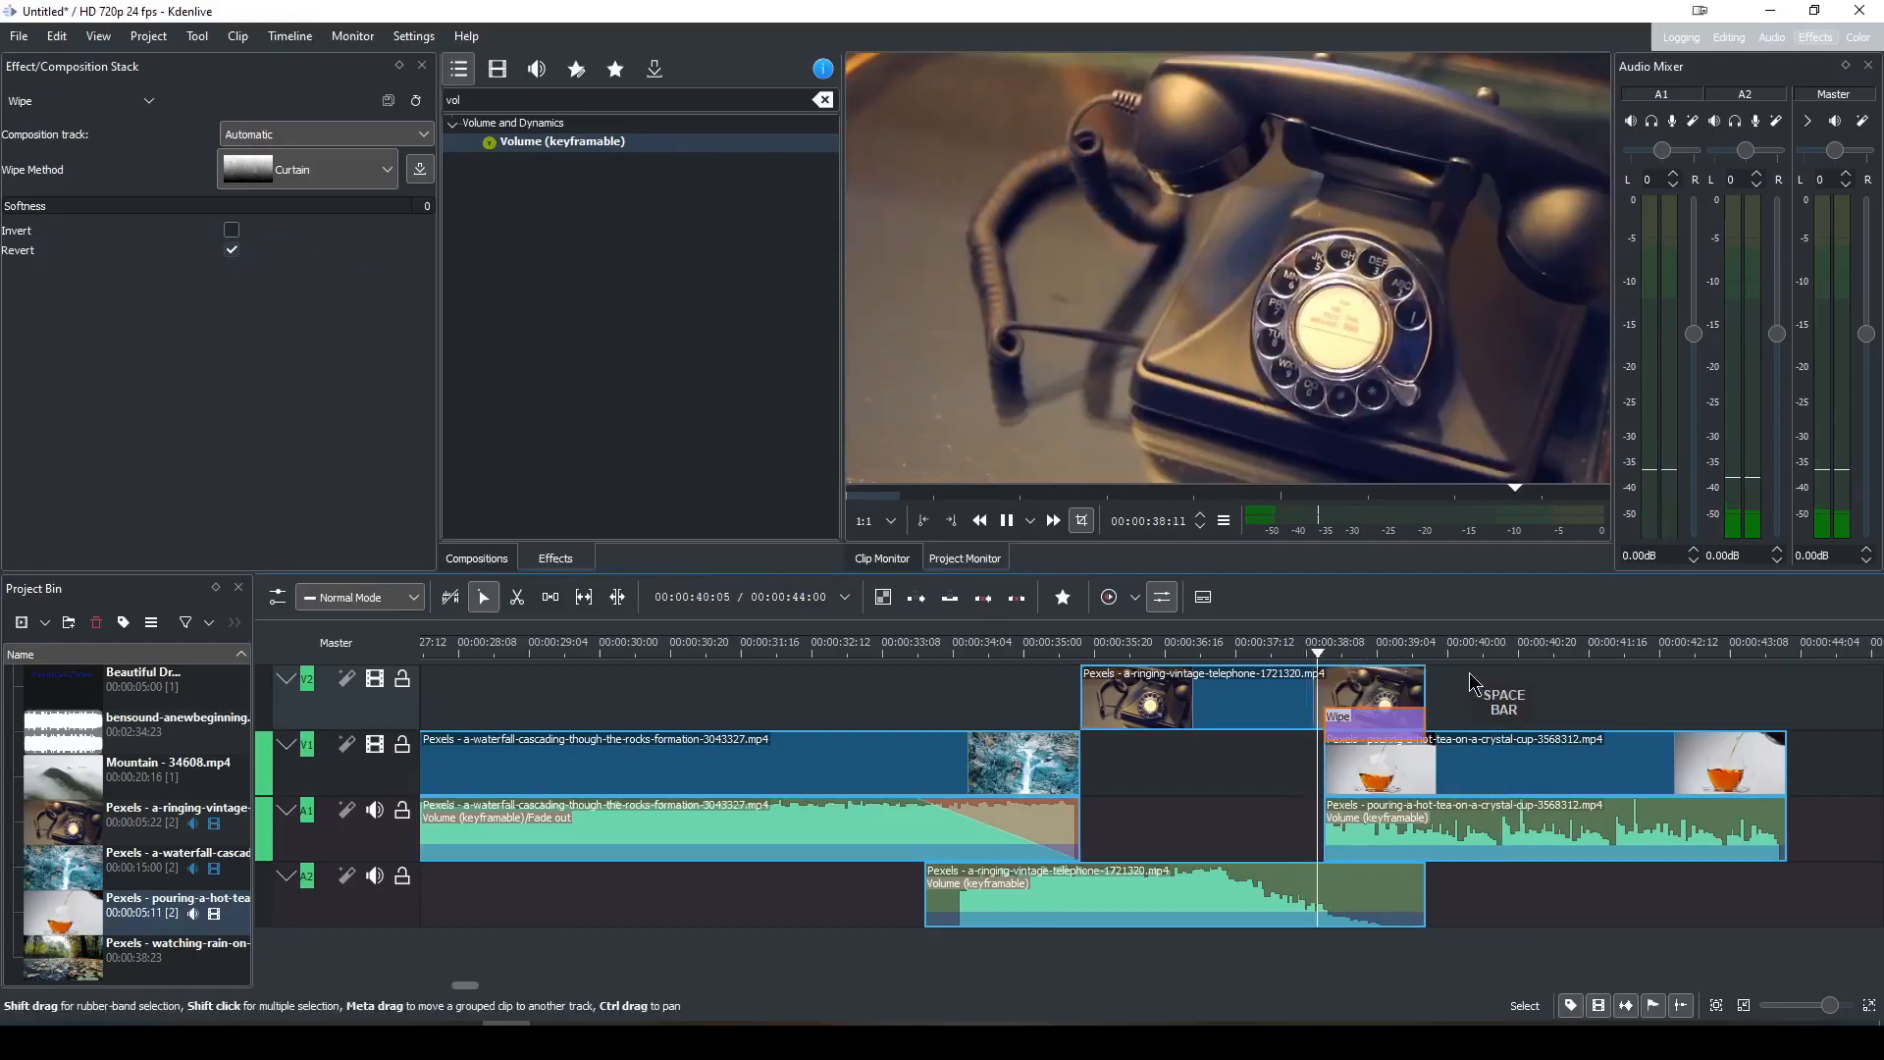
pyautogui.press('space')
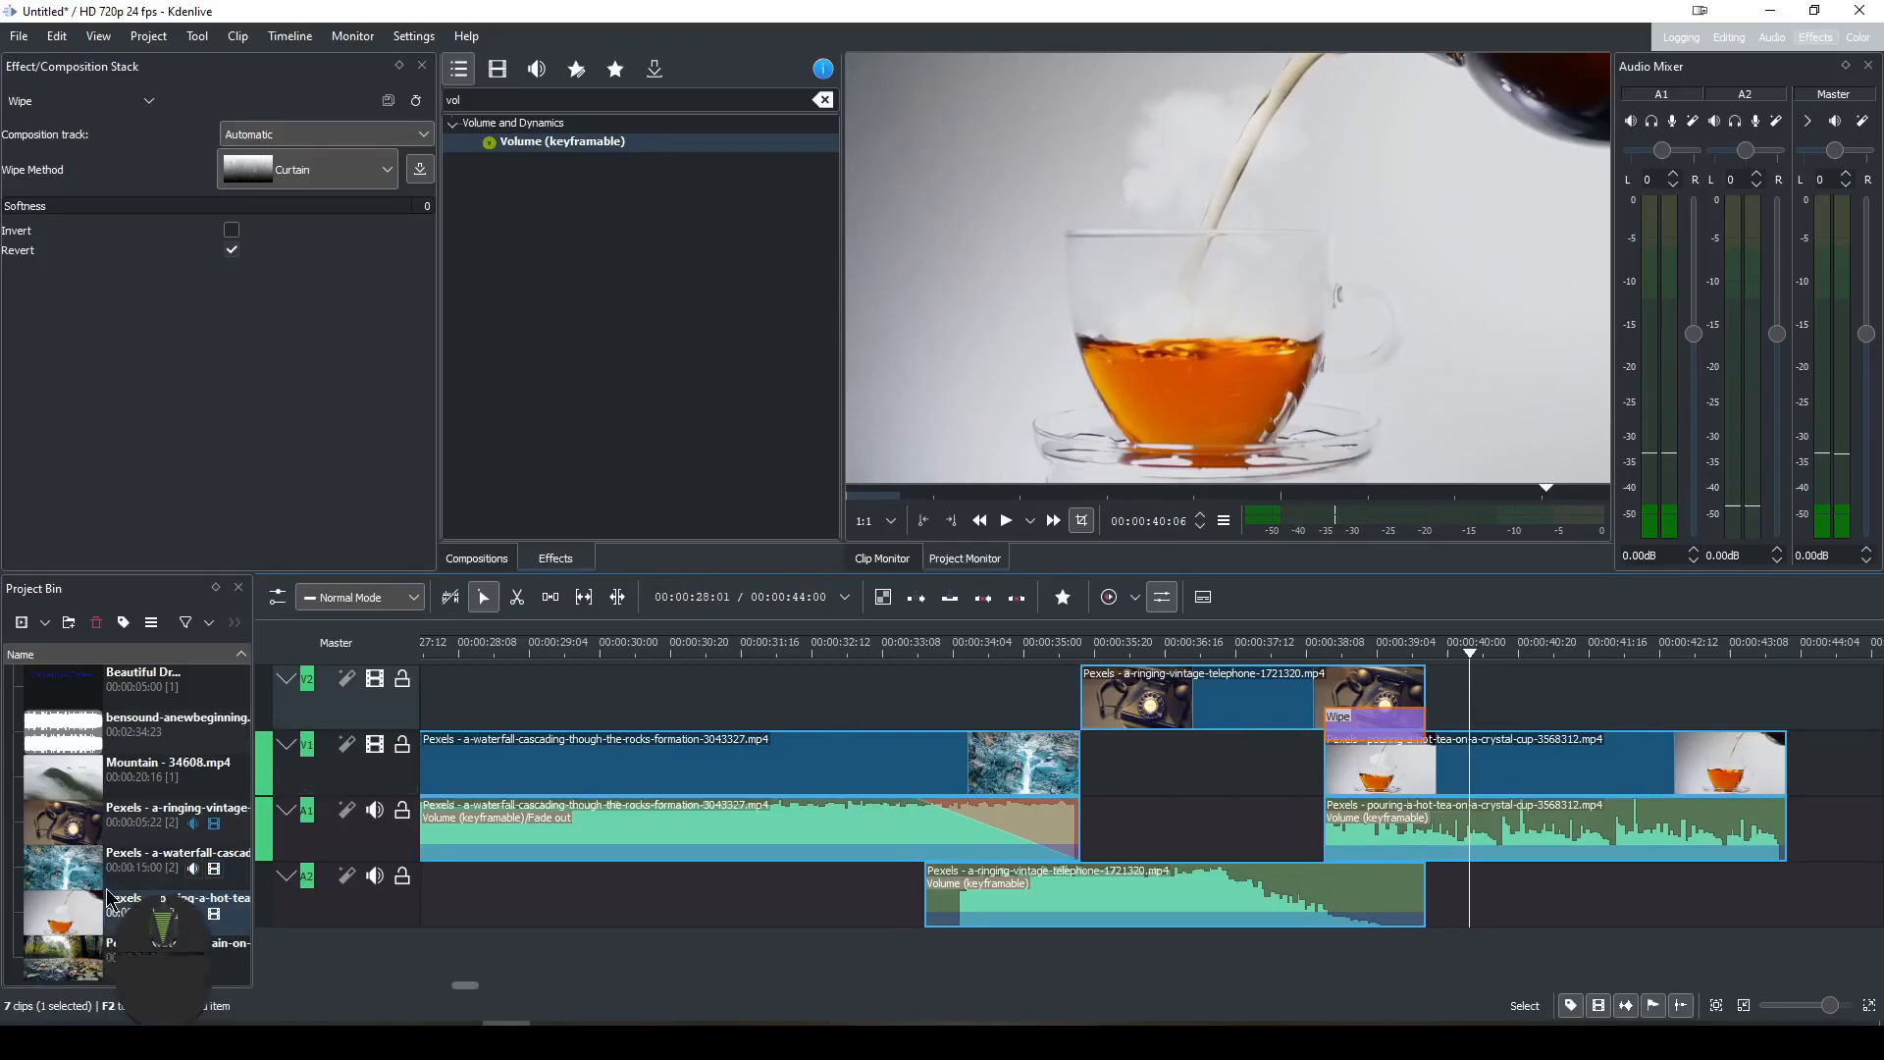
# Place the watching rain clip on V2 and A2, overlapping the tea clip's end, and add a Wipe at its start.
pyautogui.moveTo(135, 971); pyautogui.dragTo(1442, 687)
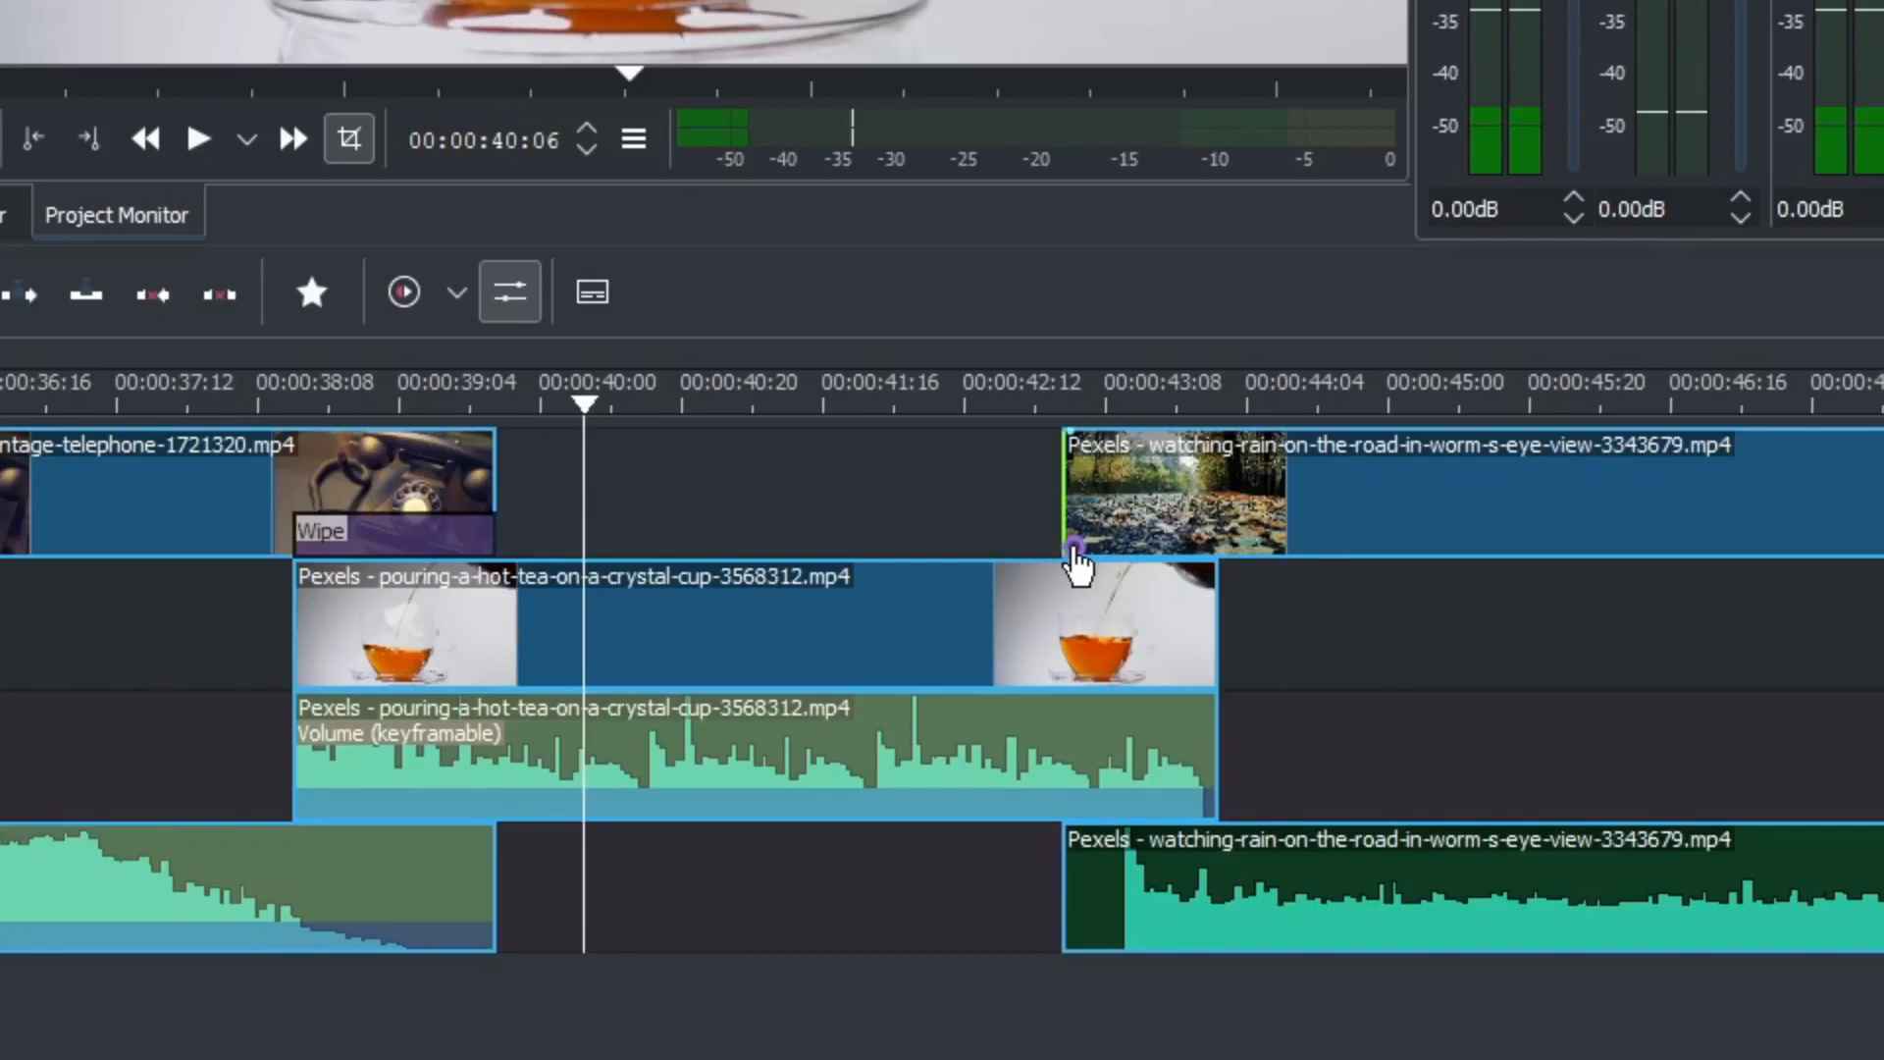
pyautogui.click(1076, 552)
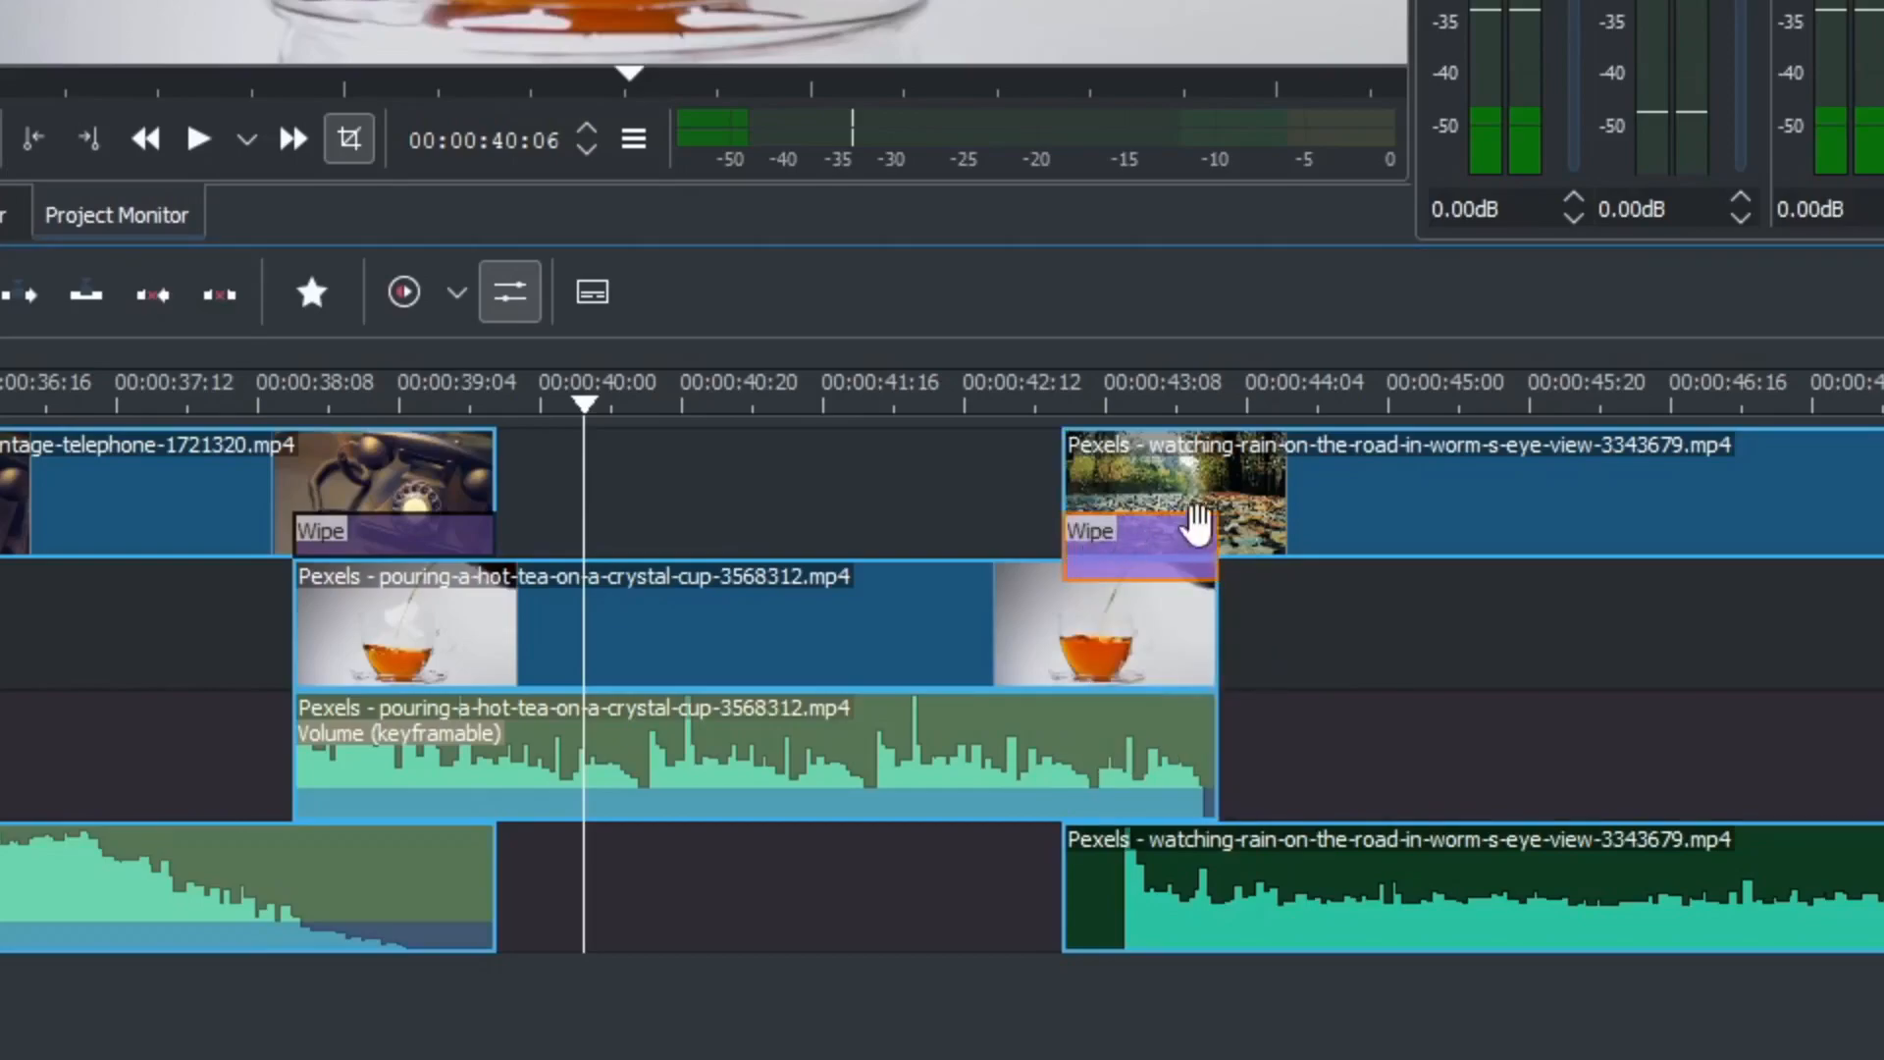
pyautogui.click(1239, 601)
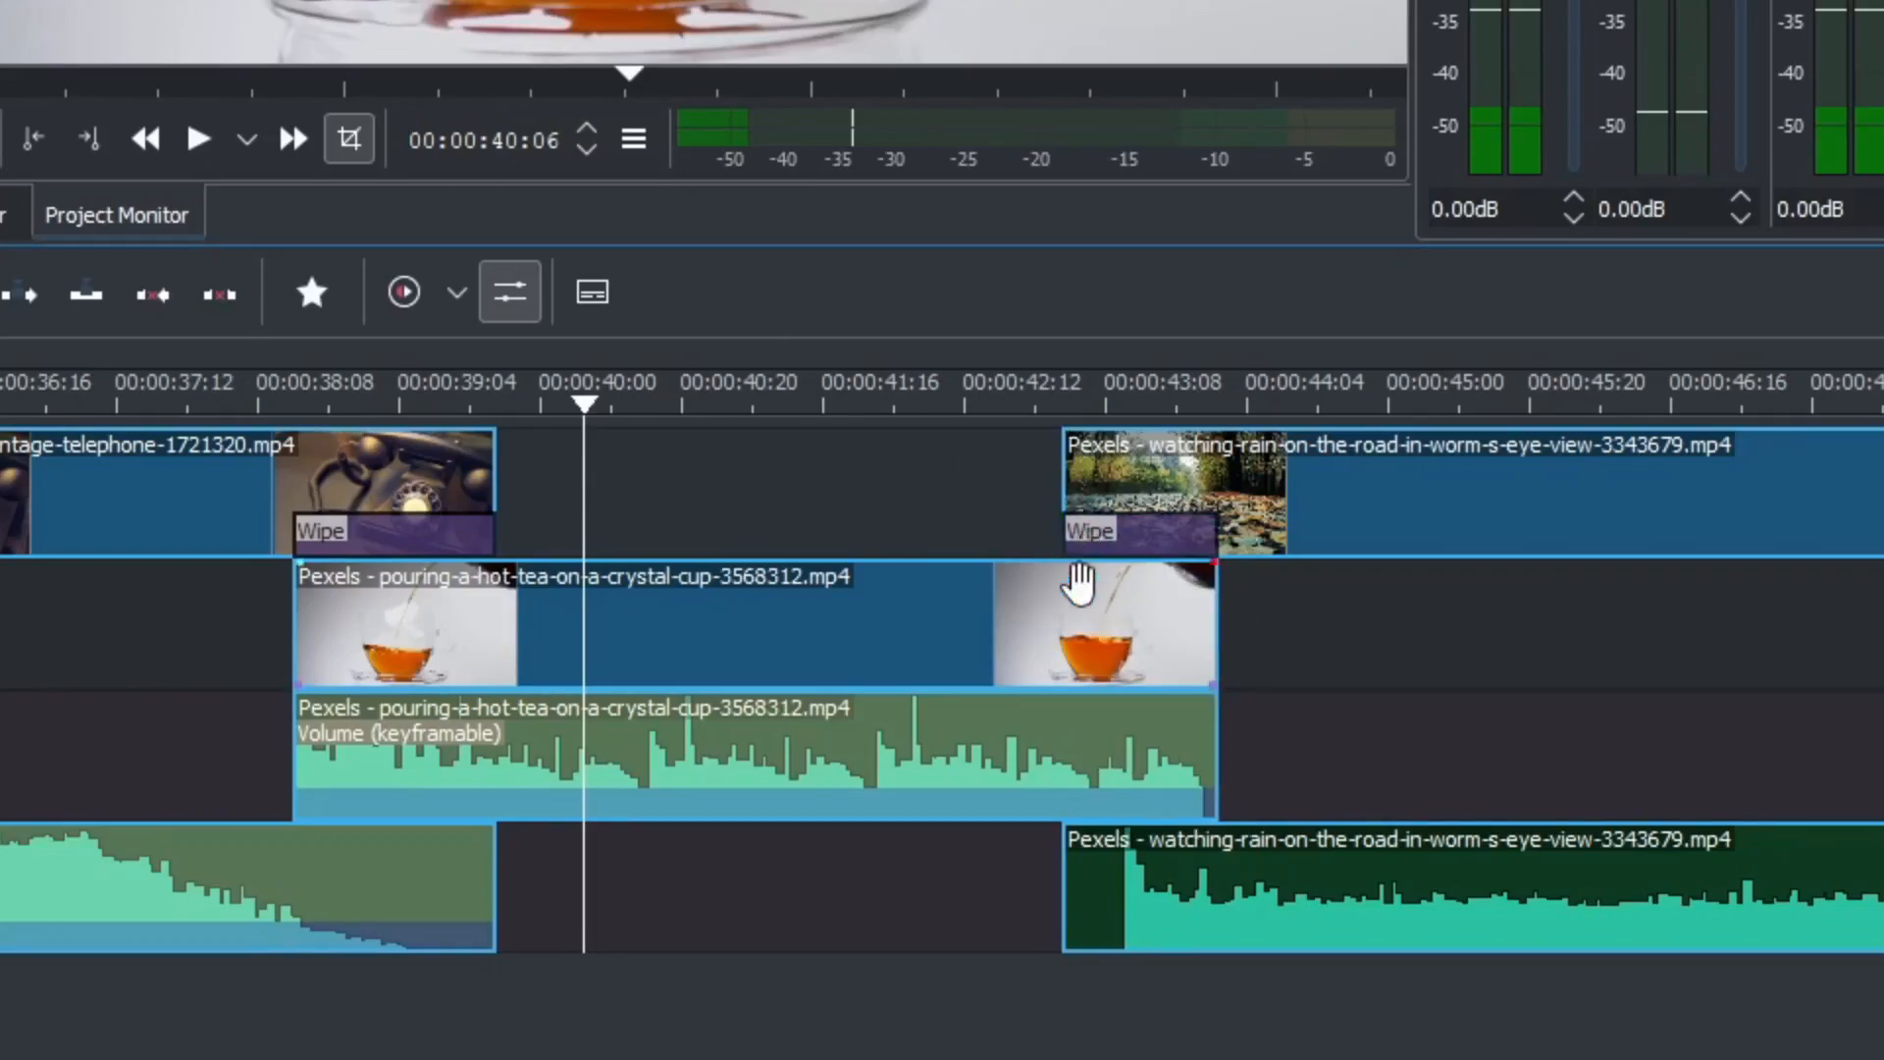
# Delete the Wipe at the start of the watching rain clip, insert a new one there, and preview a frame in the overlap.
pyautogui.click(1151, 542)
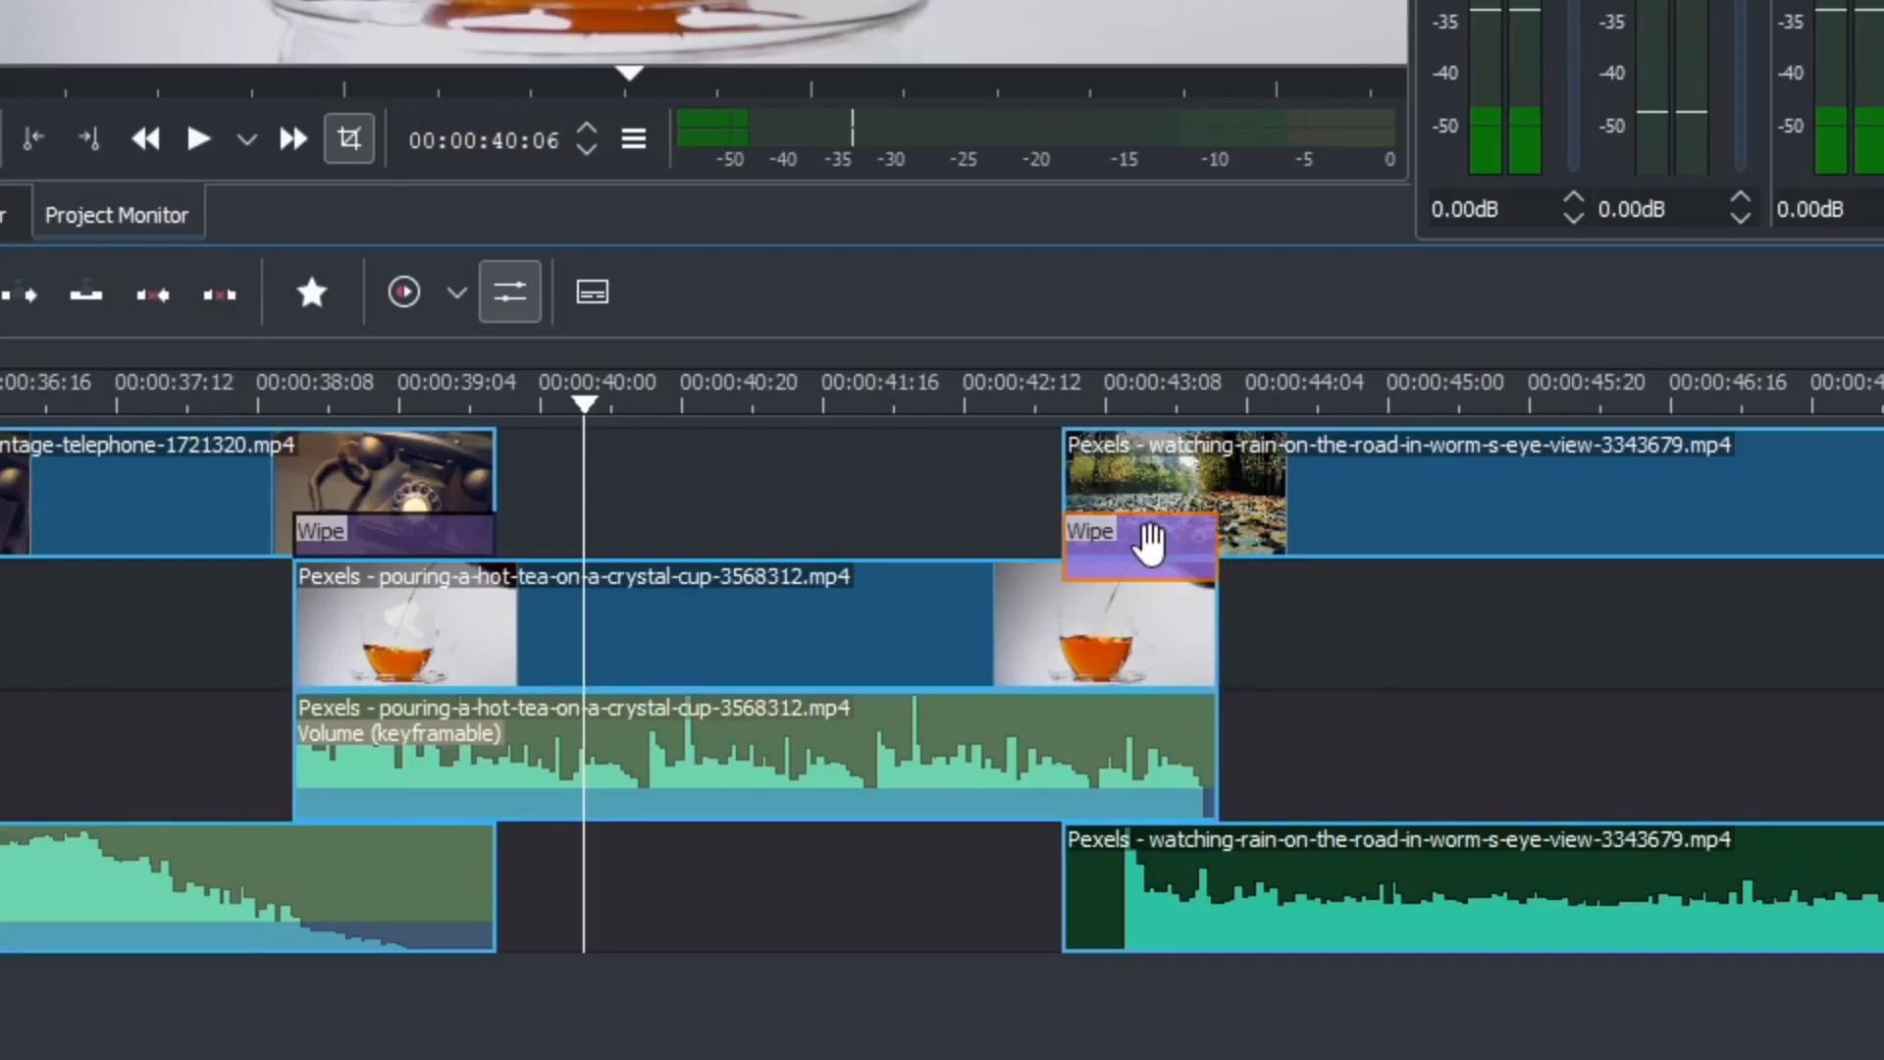
pyautogui.press('Delete')
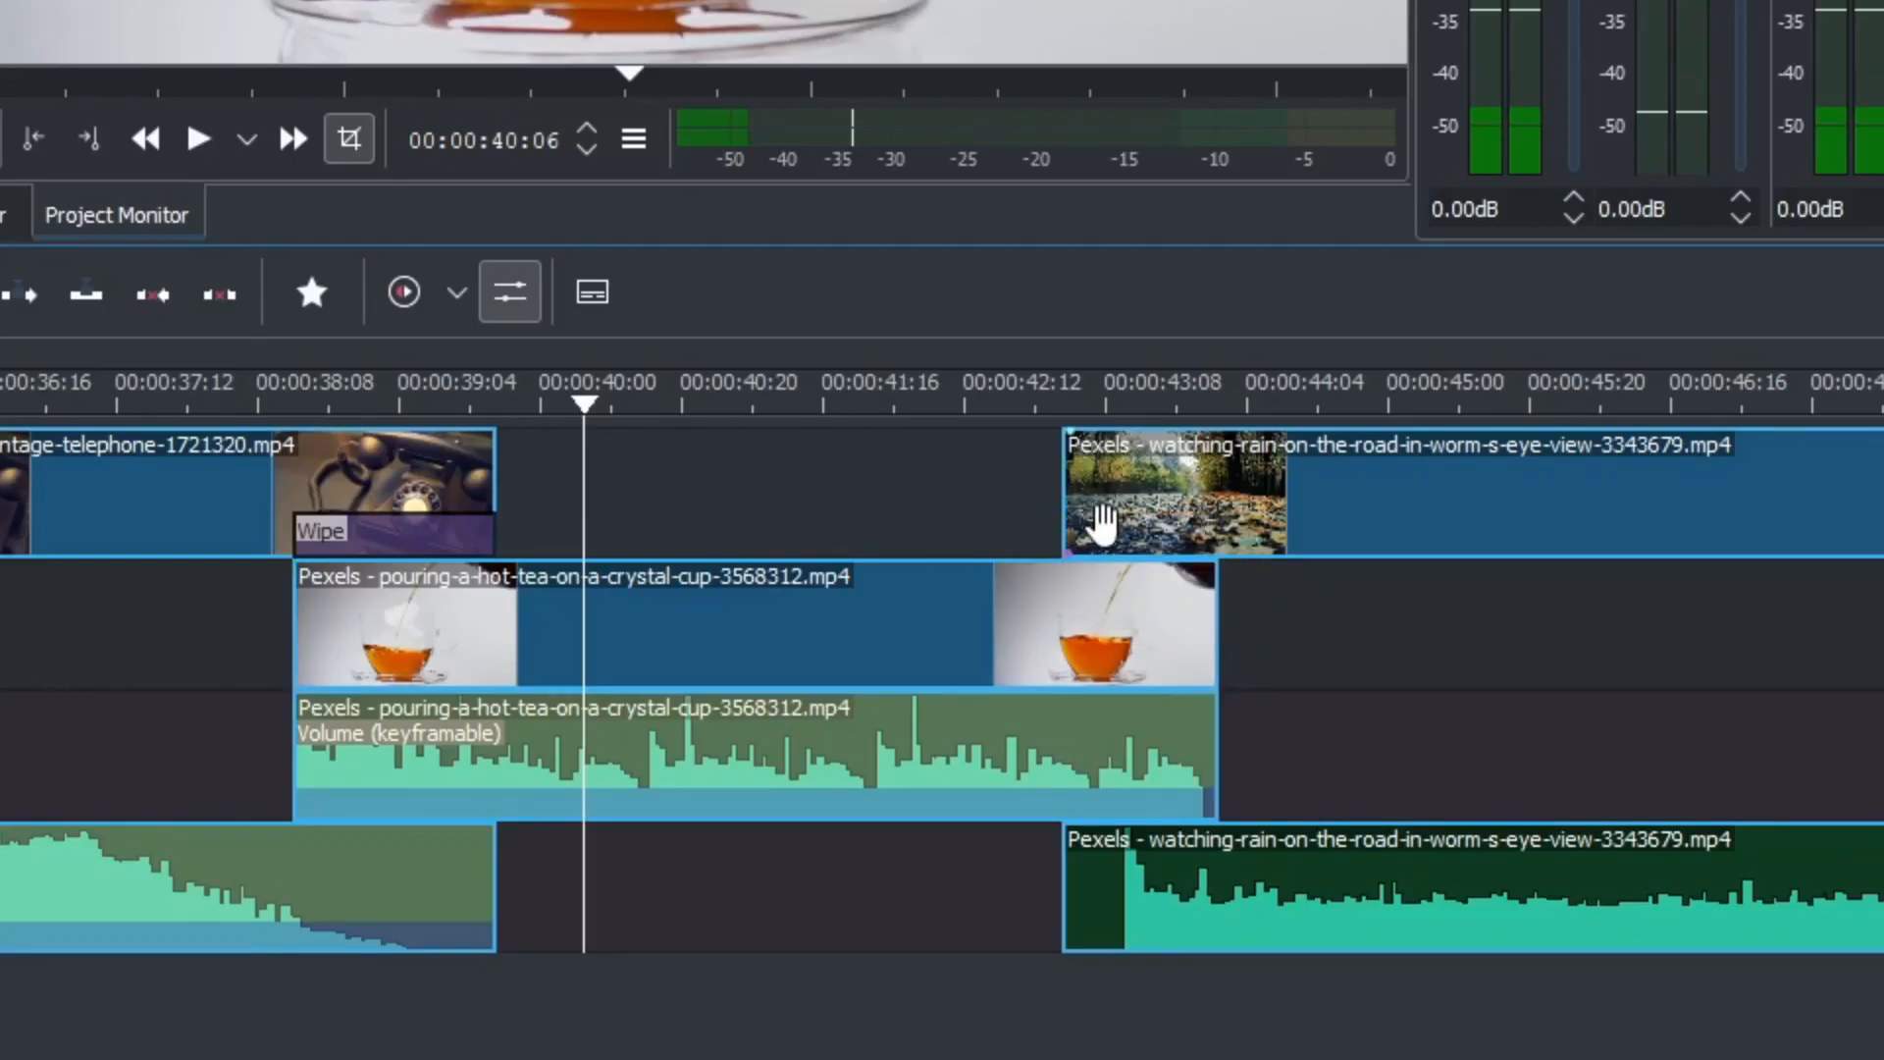
pyautogui.rightClick(1106, 530)
pyautogui.moveTo(1353, 515)
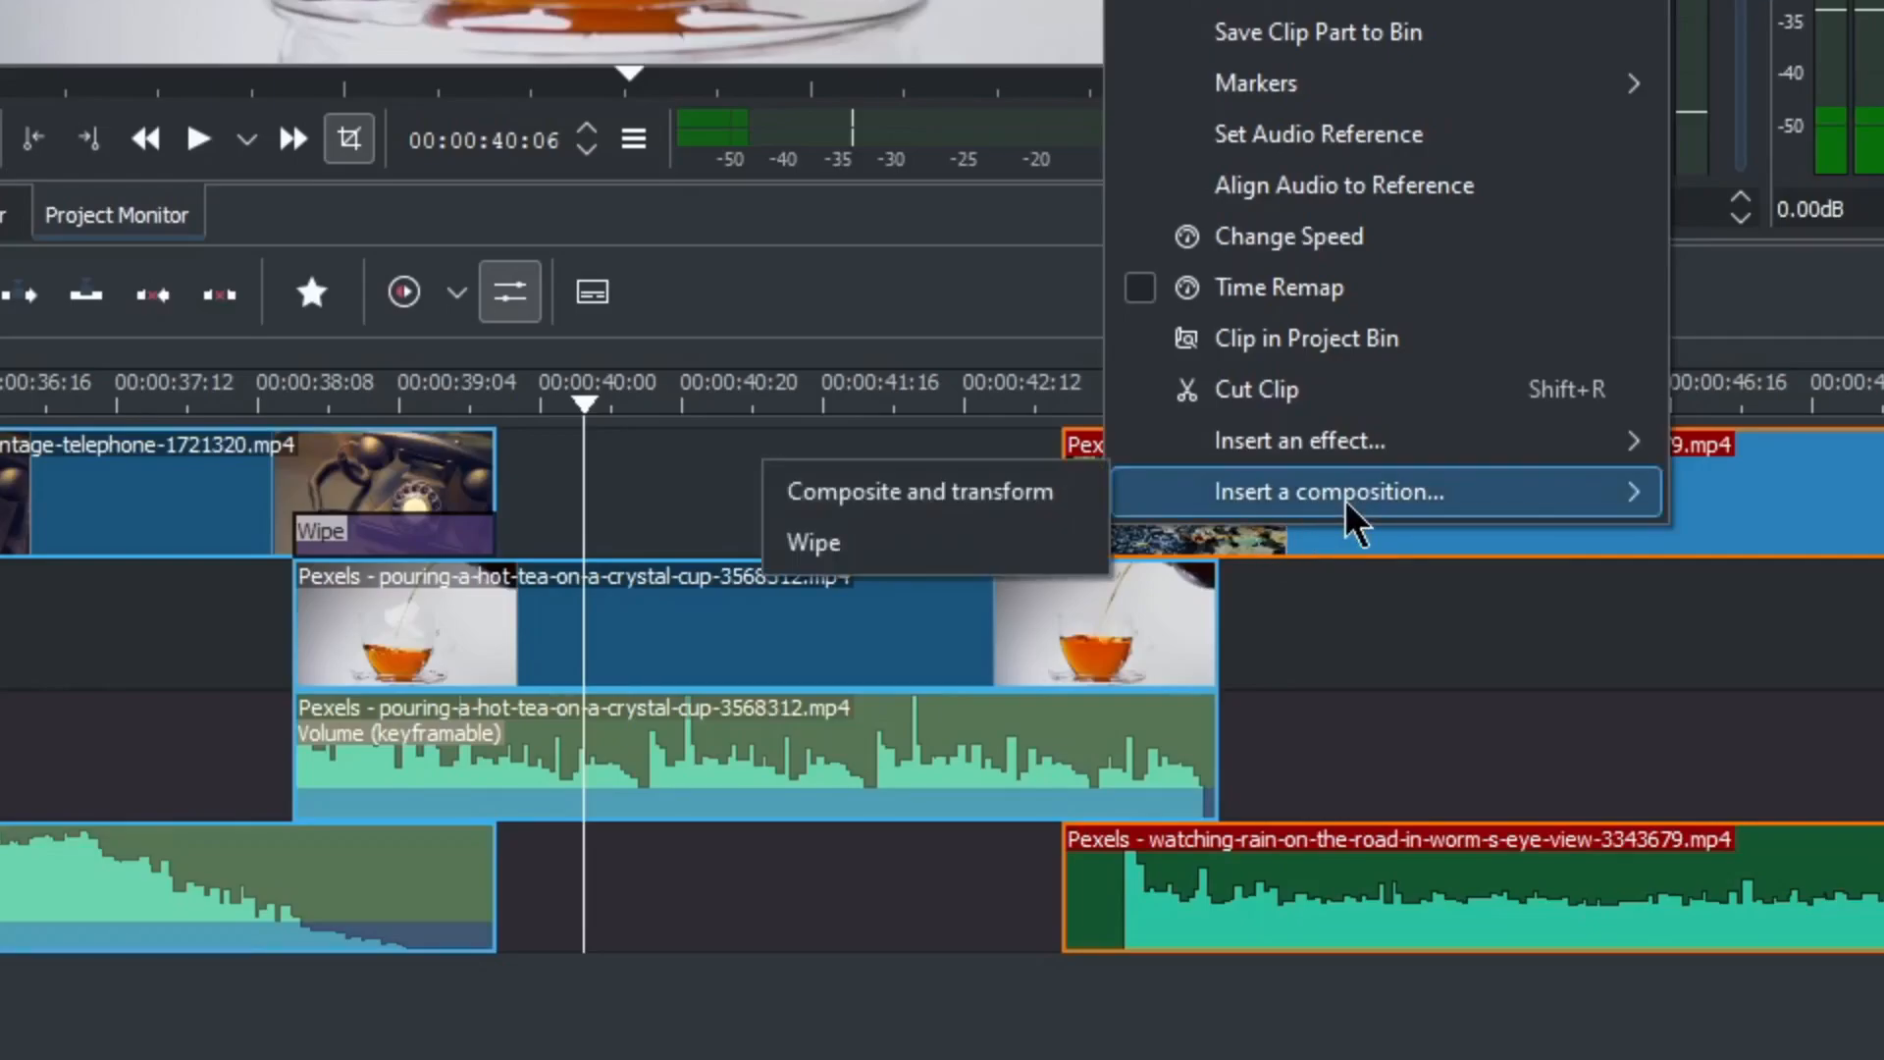
pyautogui.click(907, 572)
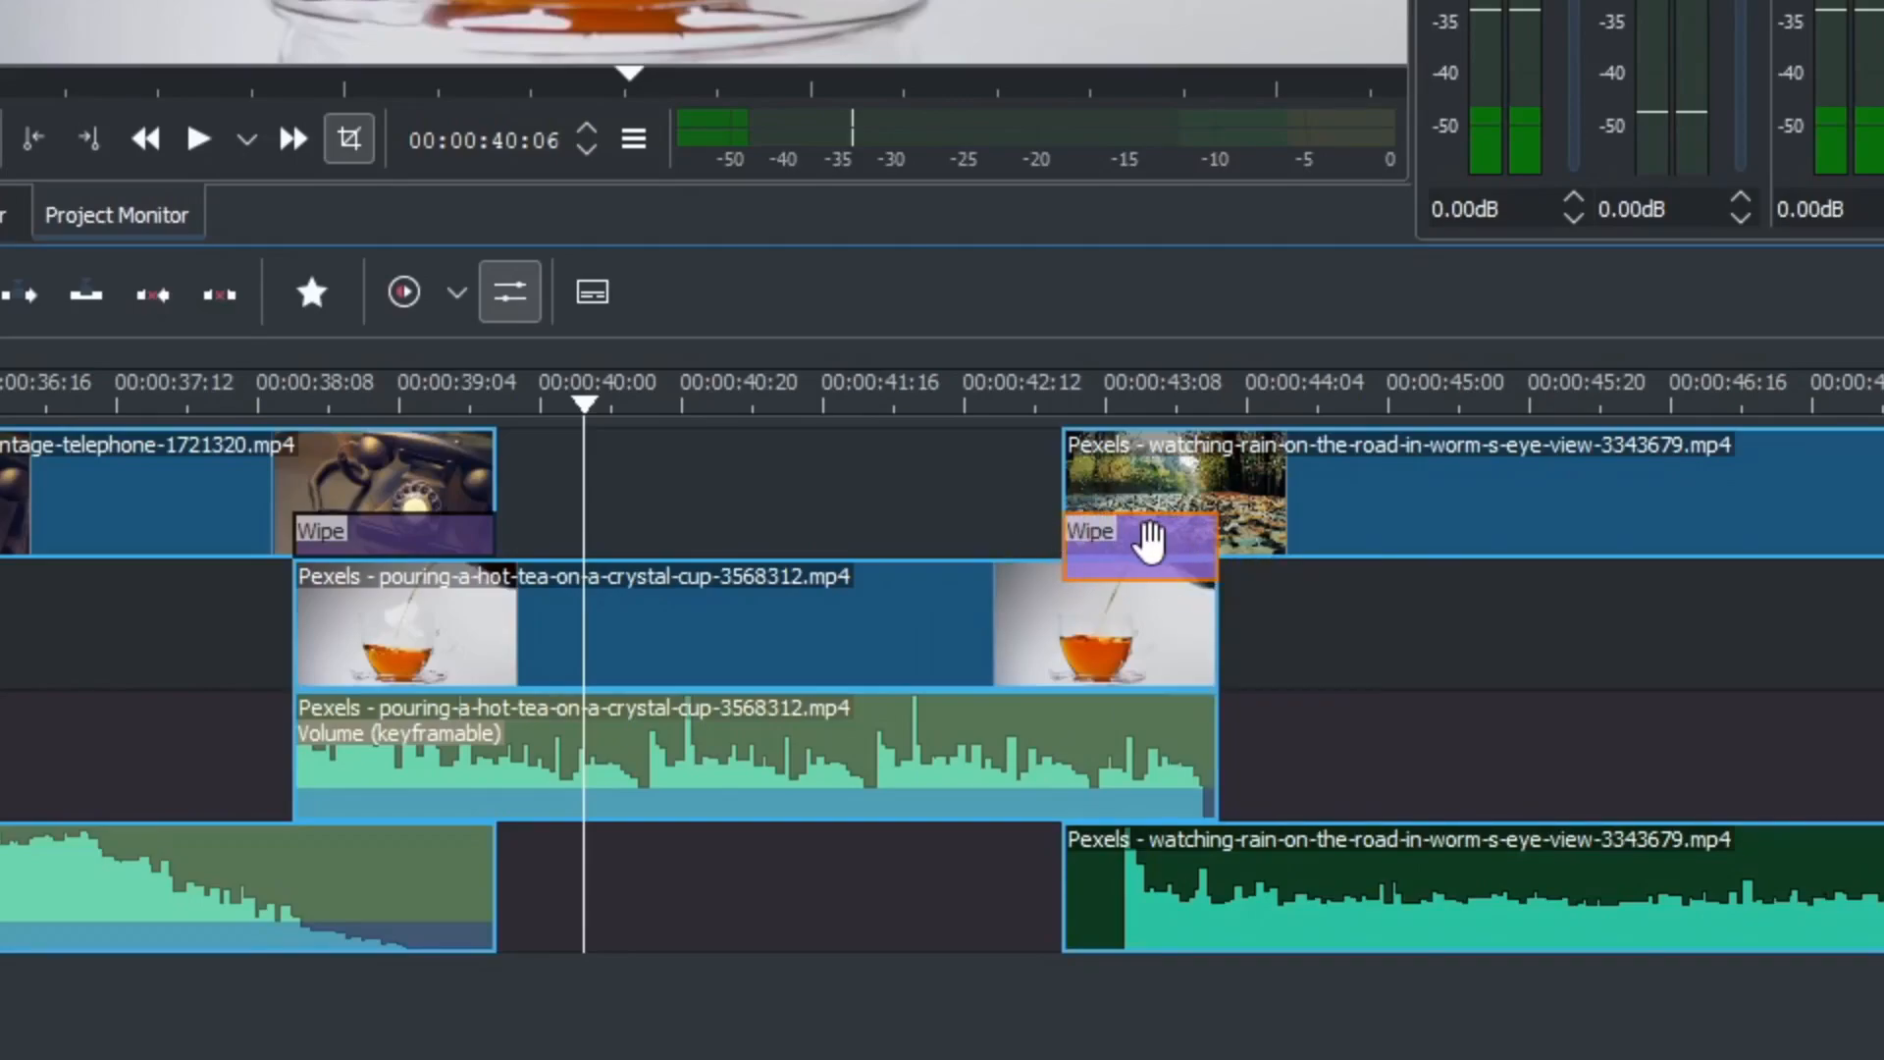
pyautogui.click(1117, 403)
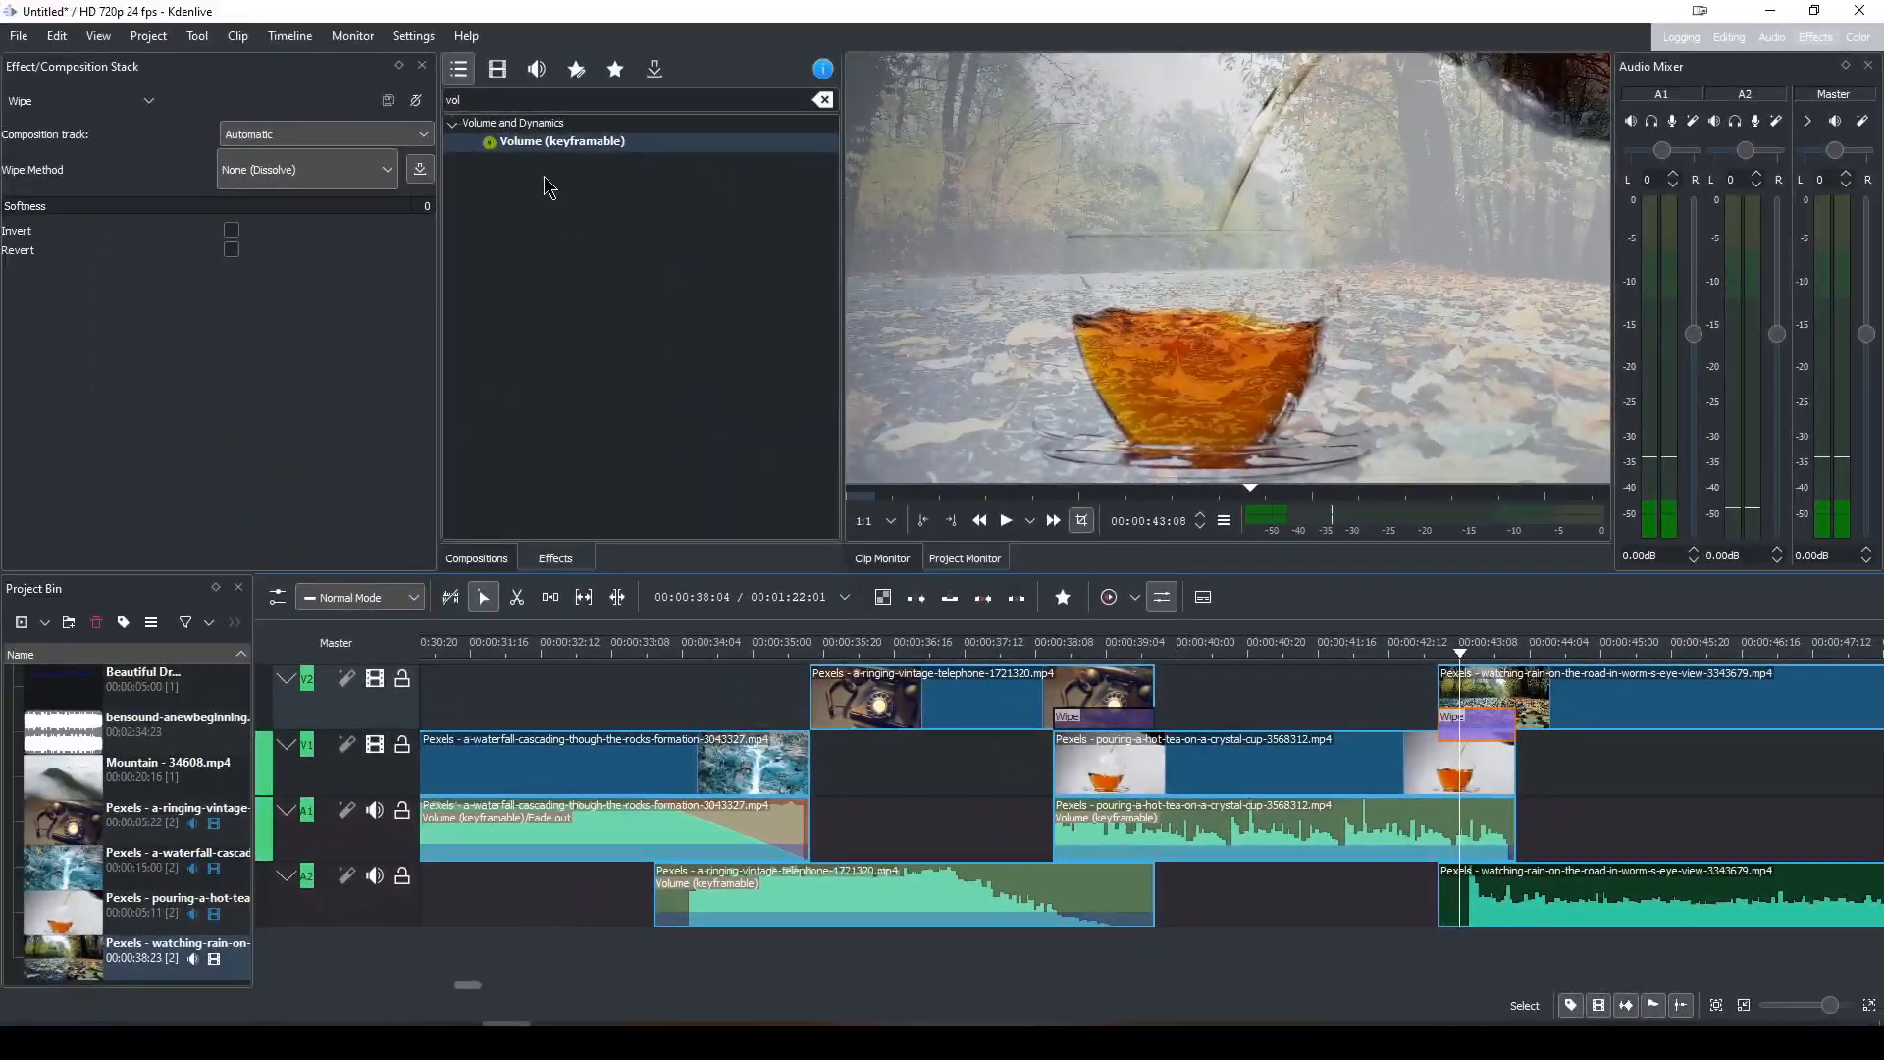
# Apply the Volume (keyframable) effect to the watching rain clip's audio and set its gain to -11 dB.
pyautogui.moveTo(513, 144); pyautogui.dragTo(1521, 901)
pyautogui.click(1595, 914)
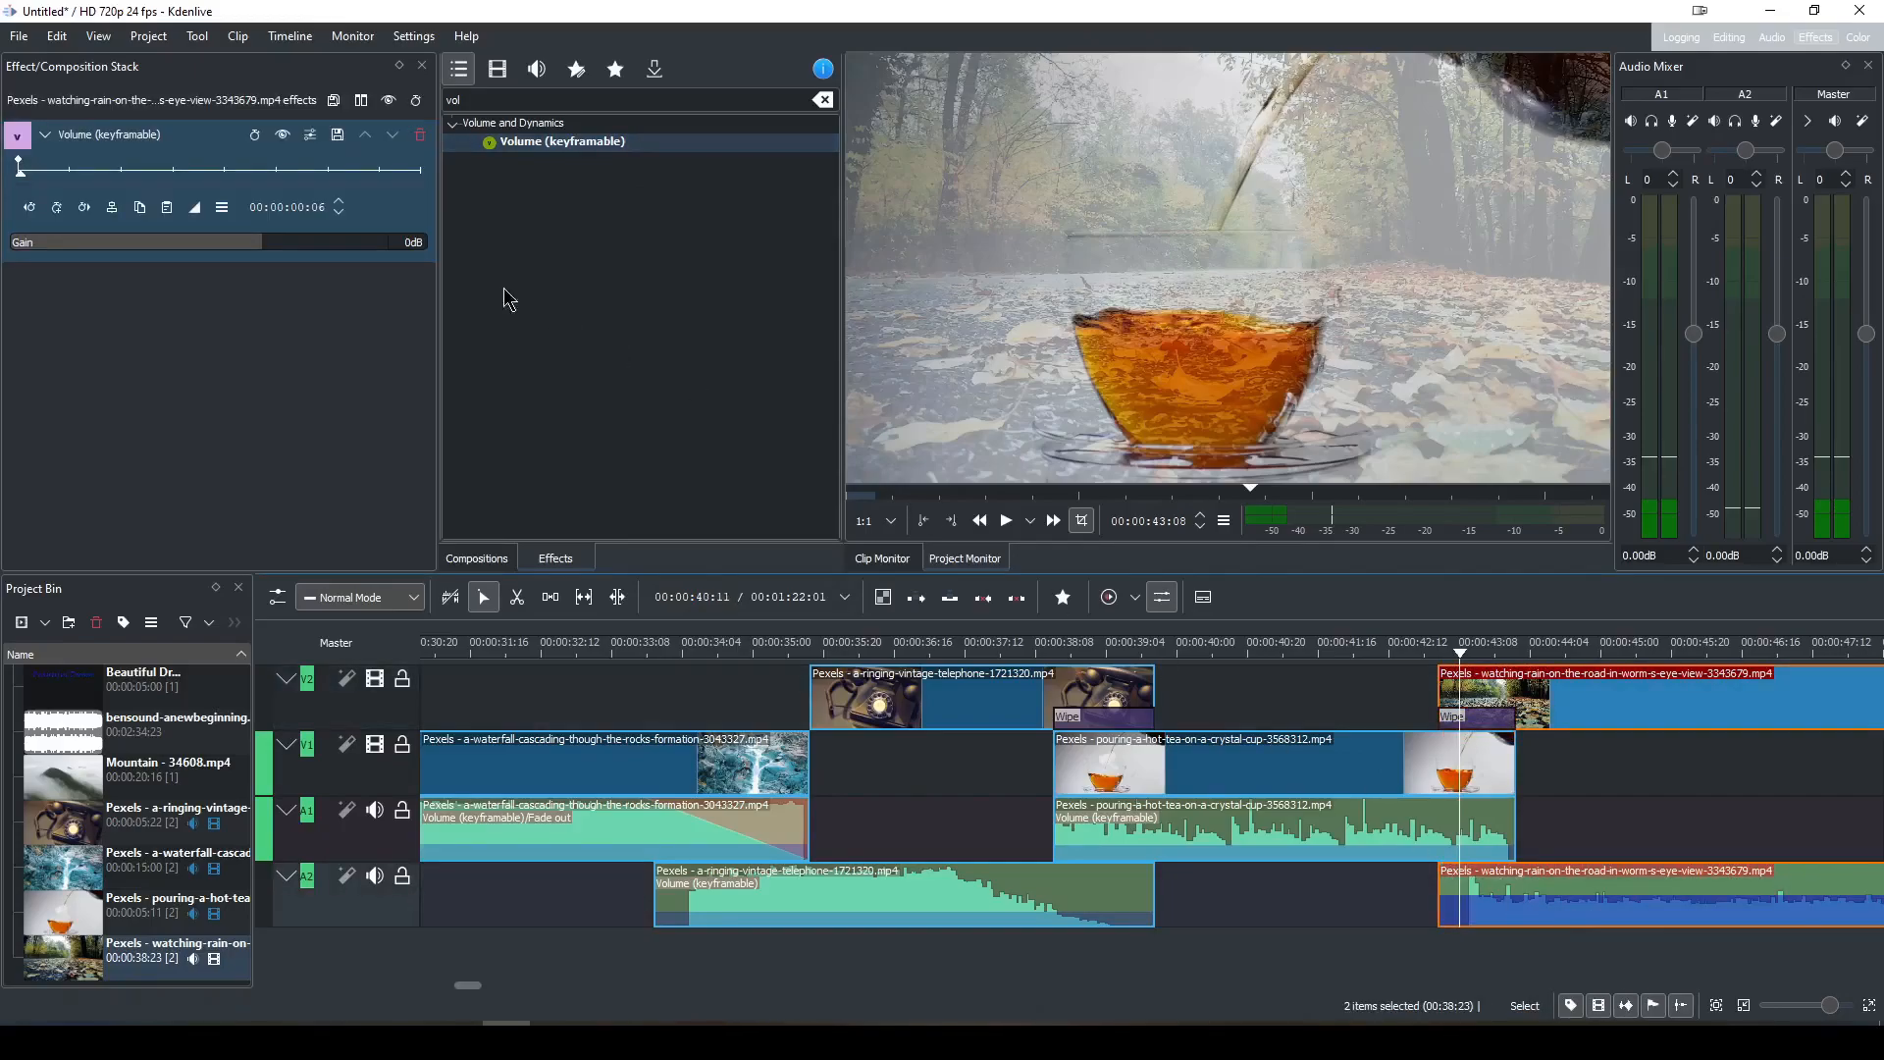
pyautogui.moveTo(253, 257); pyautogui.dragTo(246, 253)
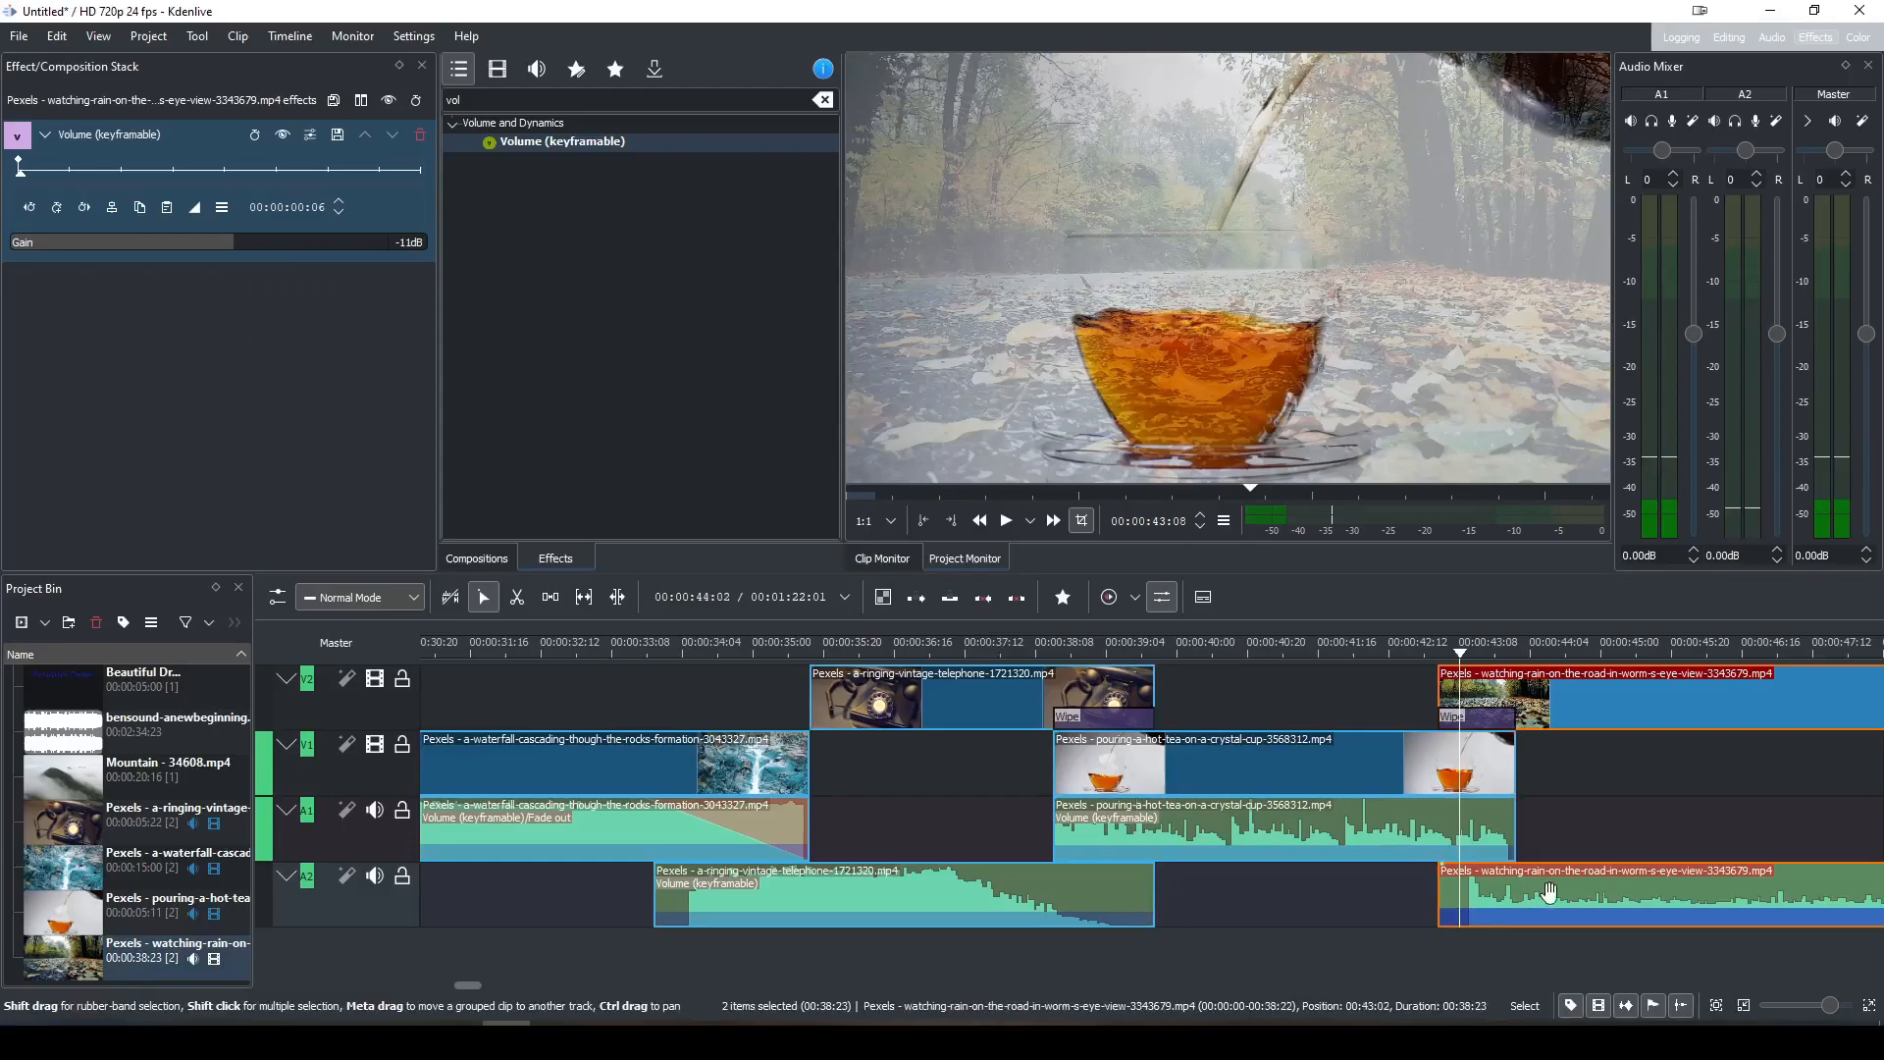
# Set the wipe method of the watching rain clip's Wipe to Cloud and play the transition.
pyautogui.click(1471, 717)
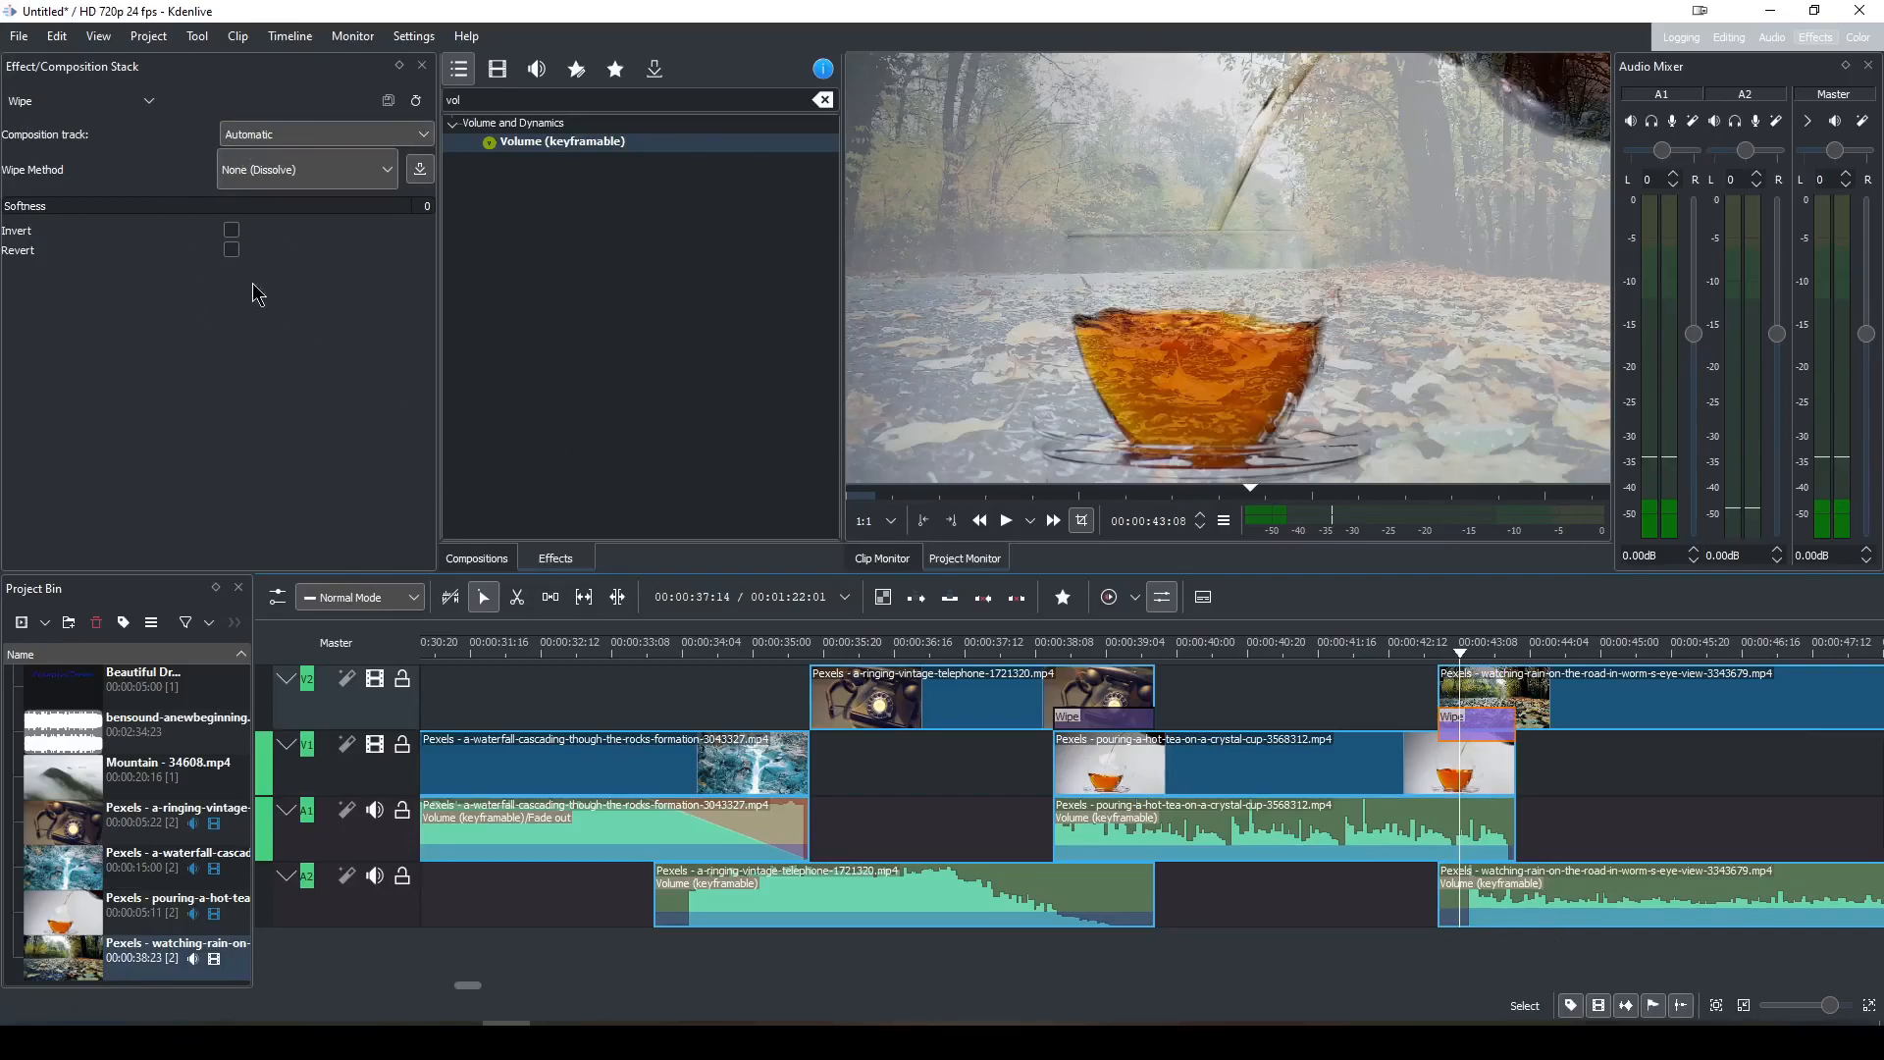
pyautogui.click(389, 175)
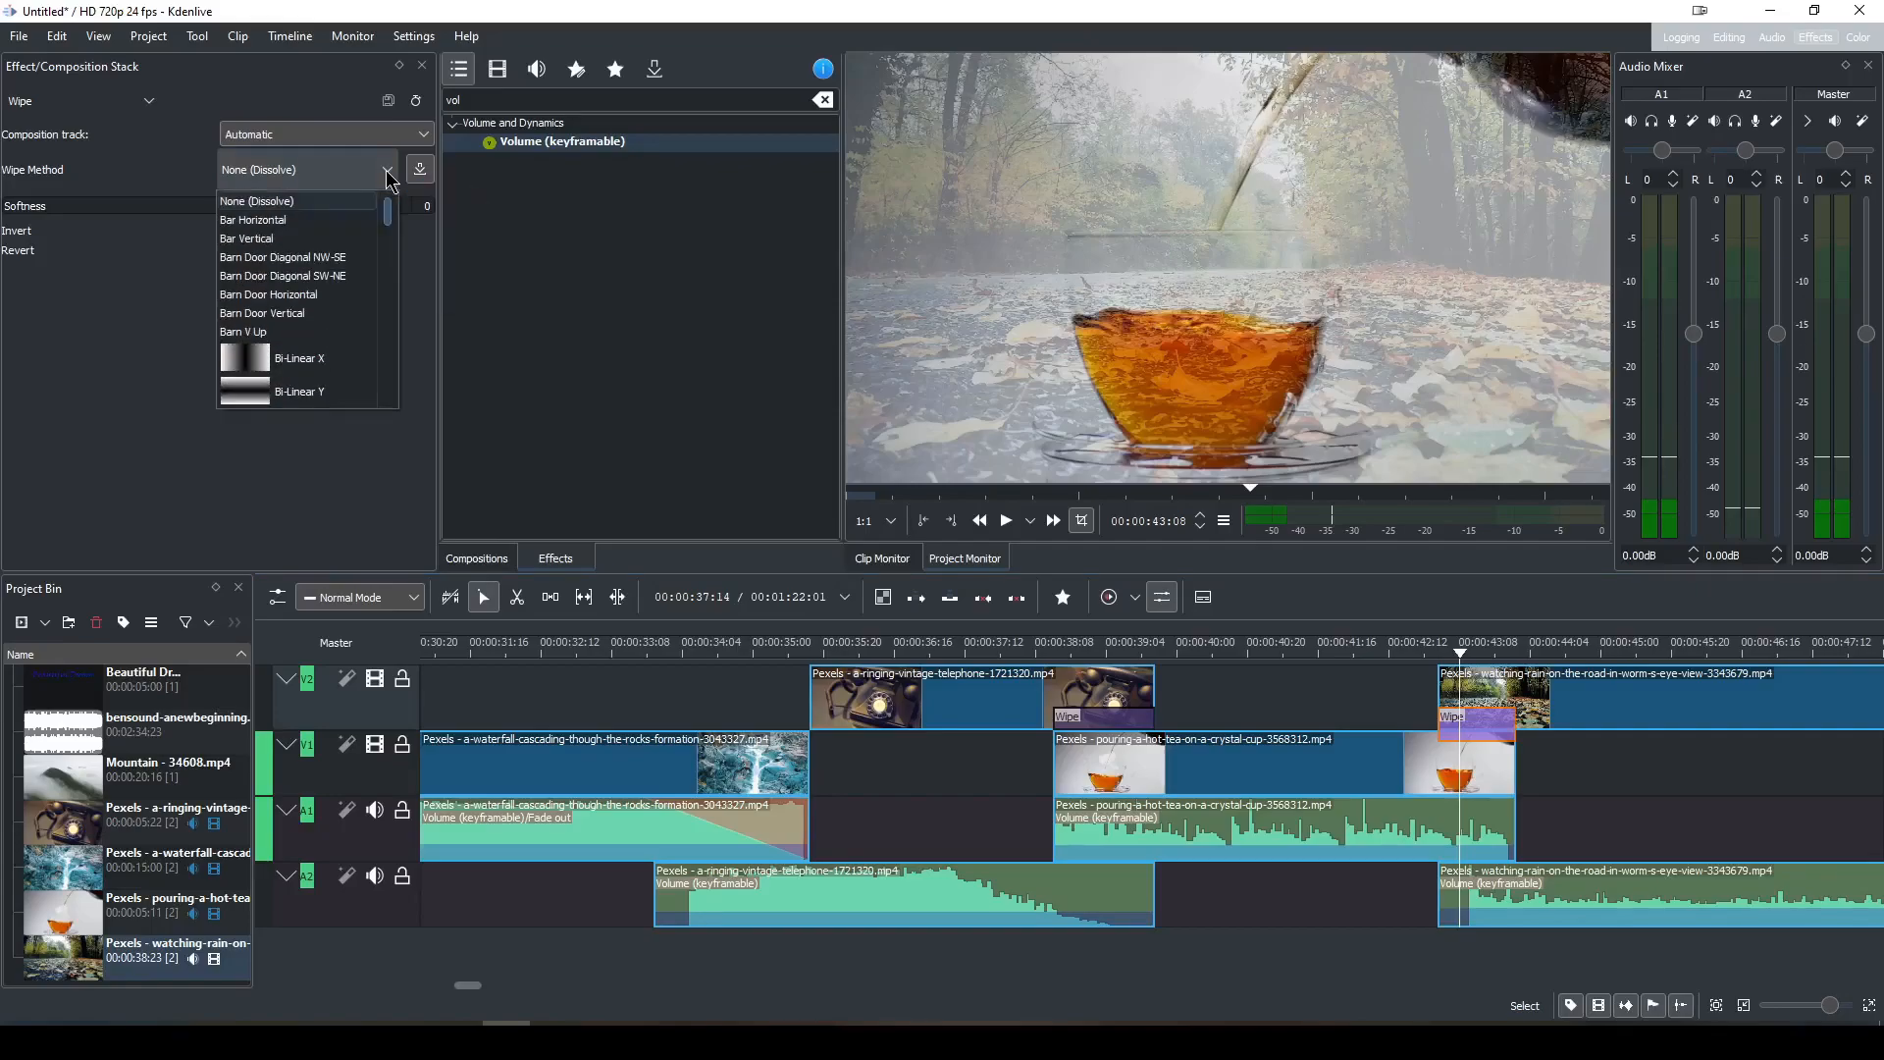
pyautogui.scroll(-6, 312, 351)
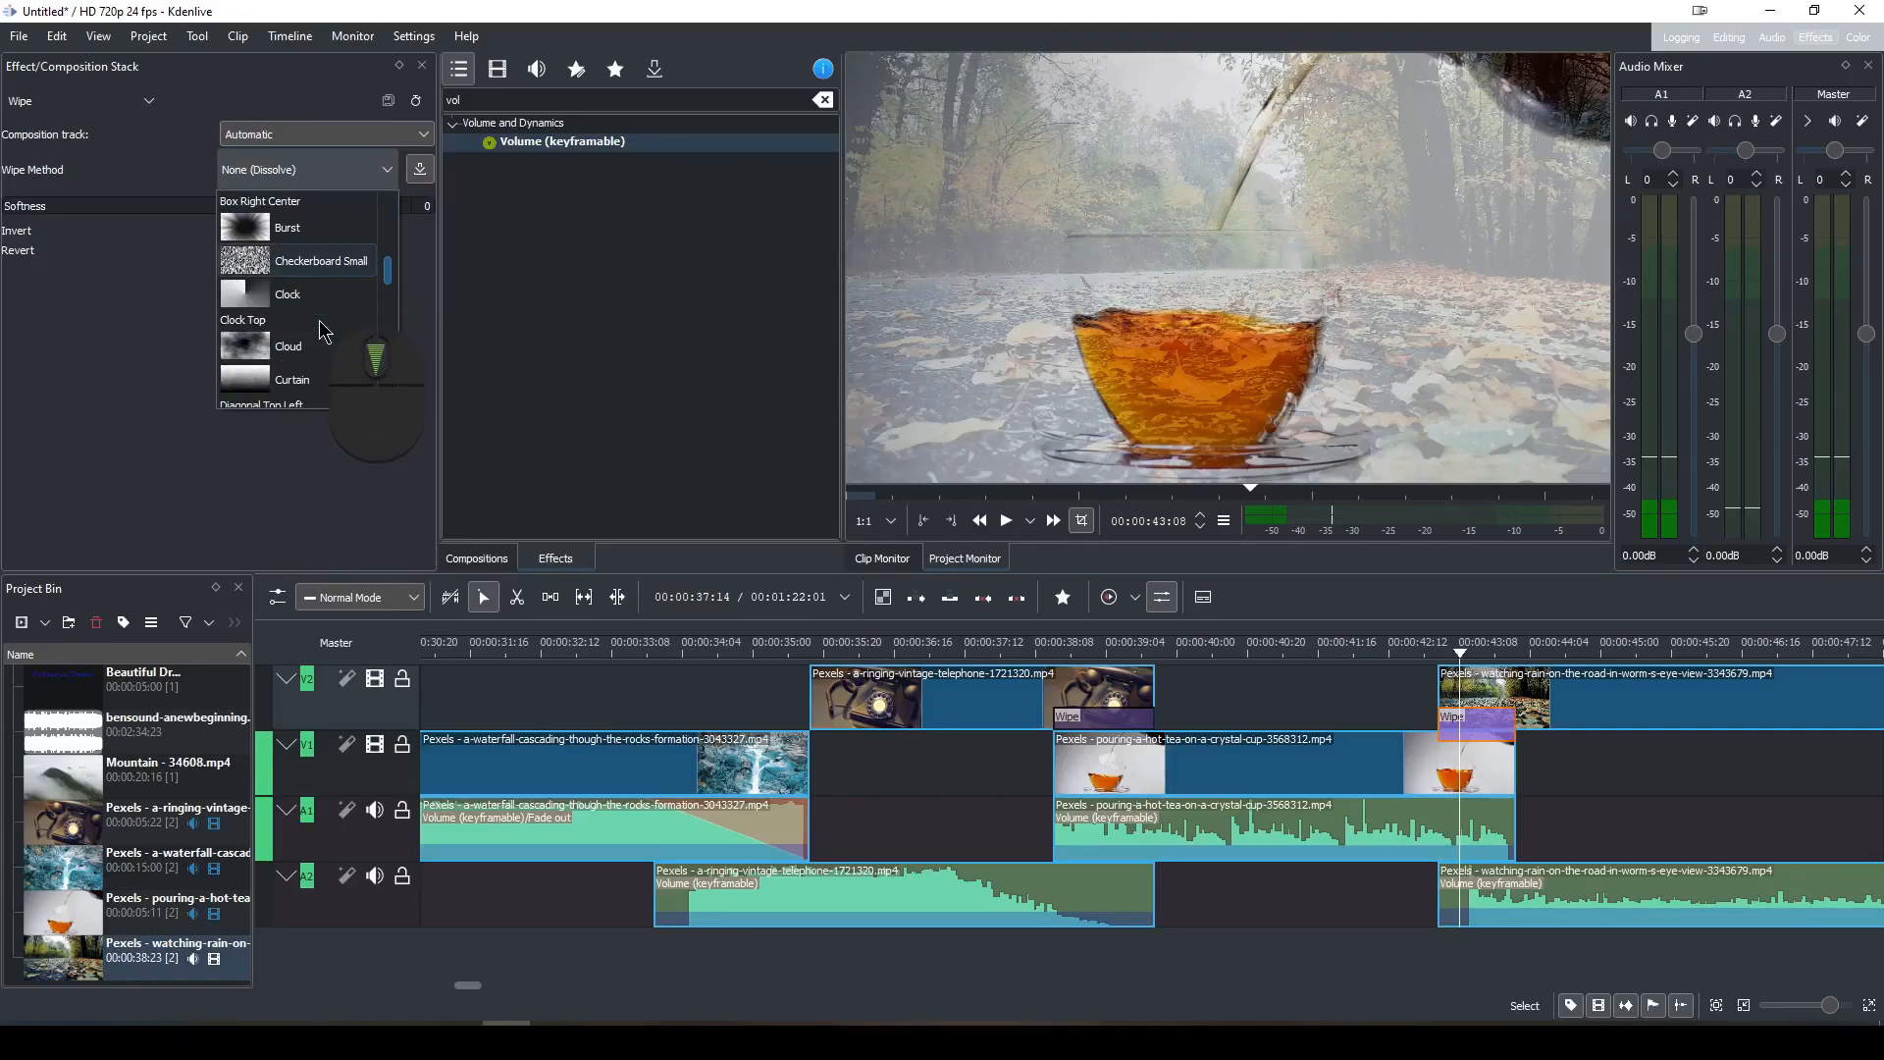
pyautogui.click(313, 351)
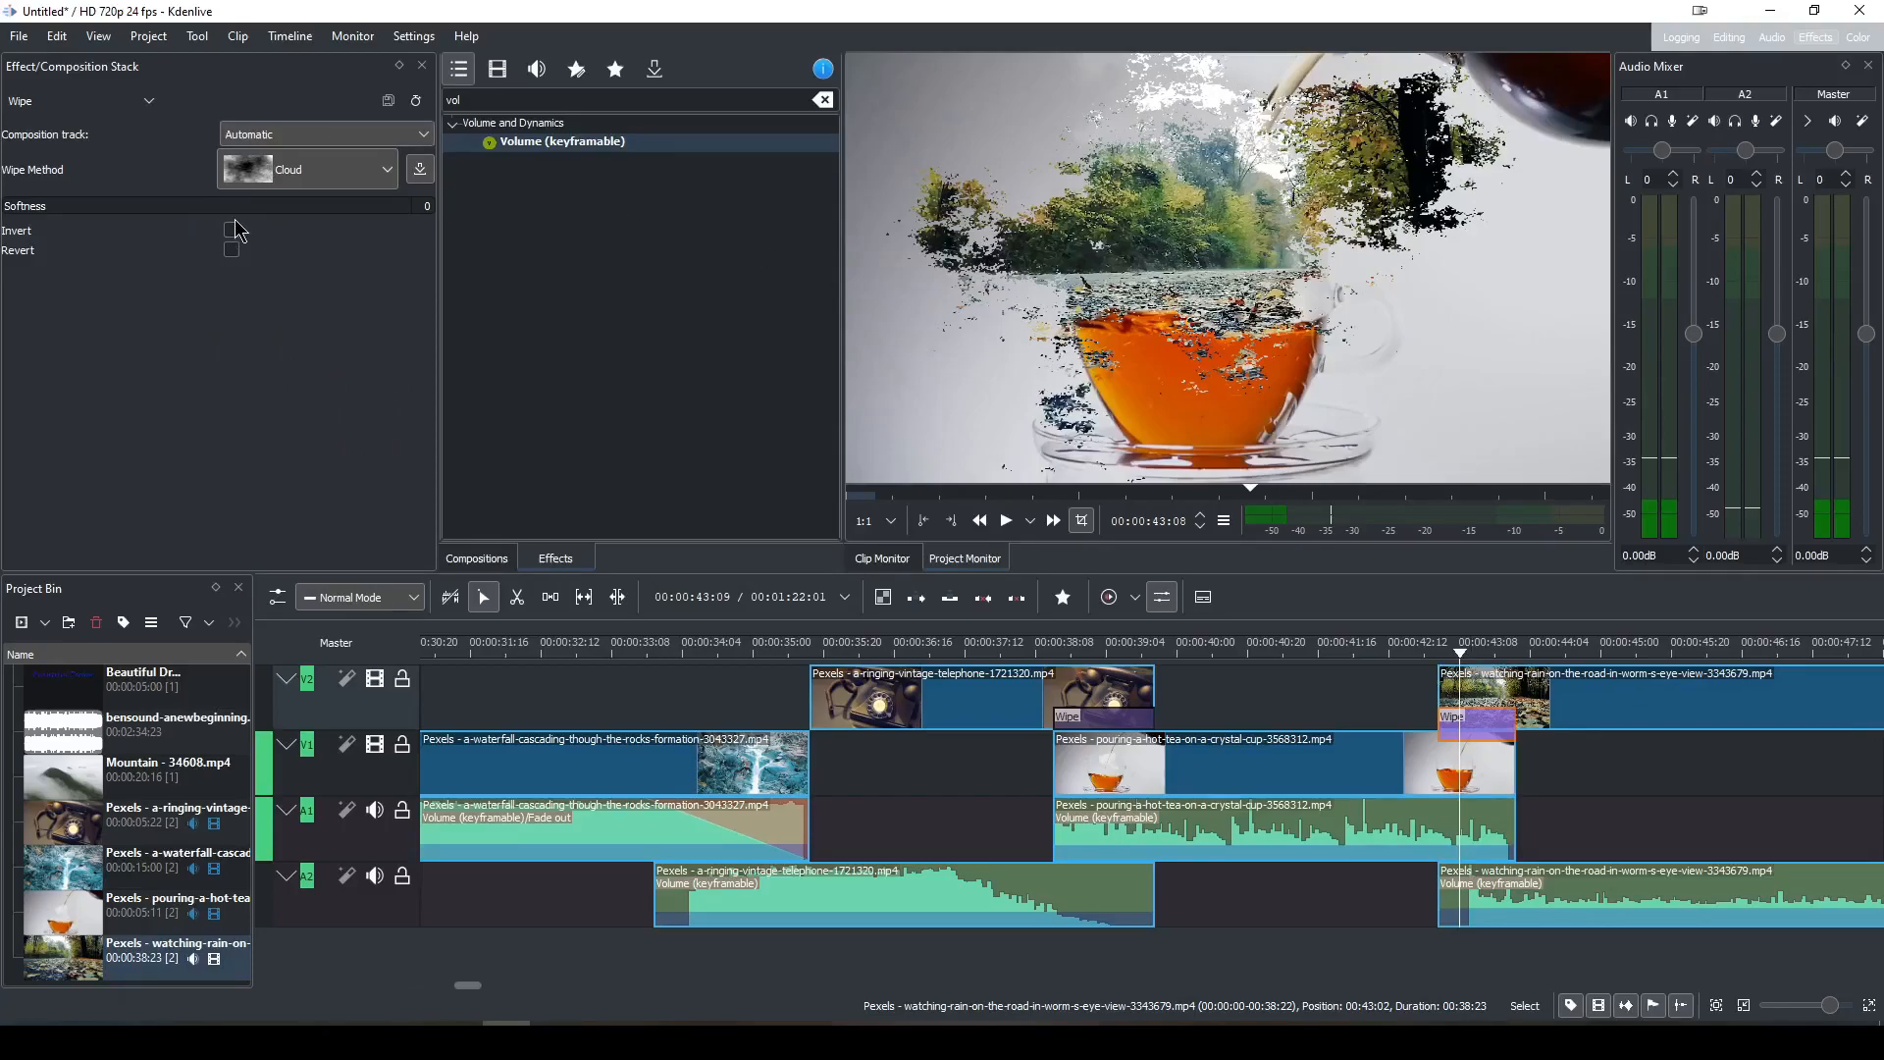
pyautogui.click(1420, 678)
pyautogui.press('space')
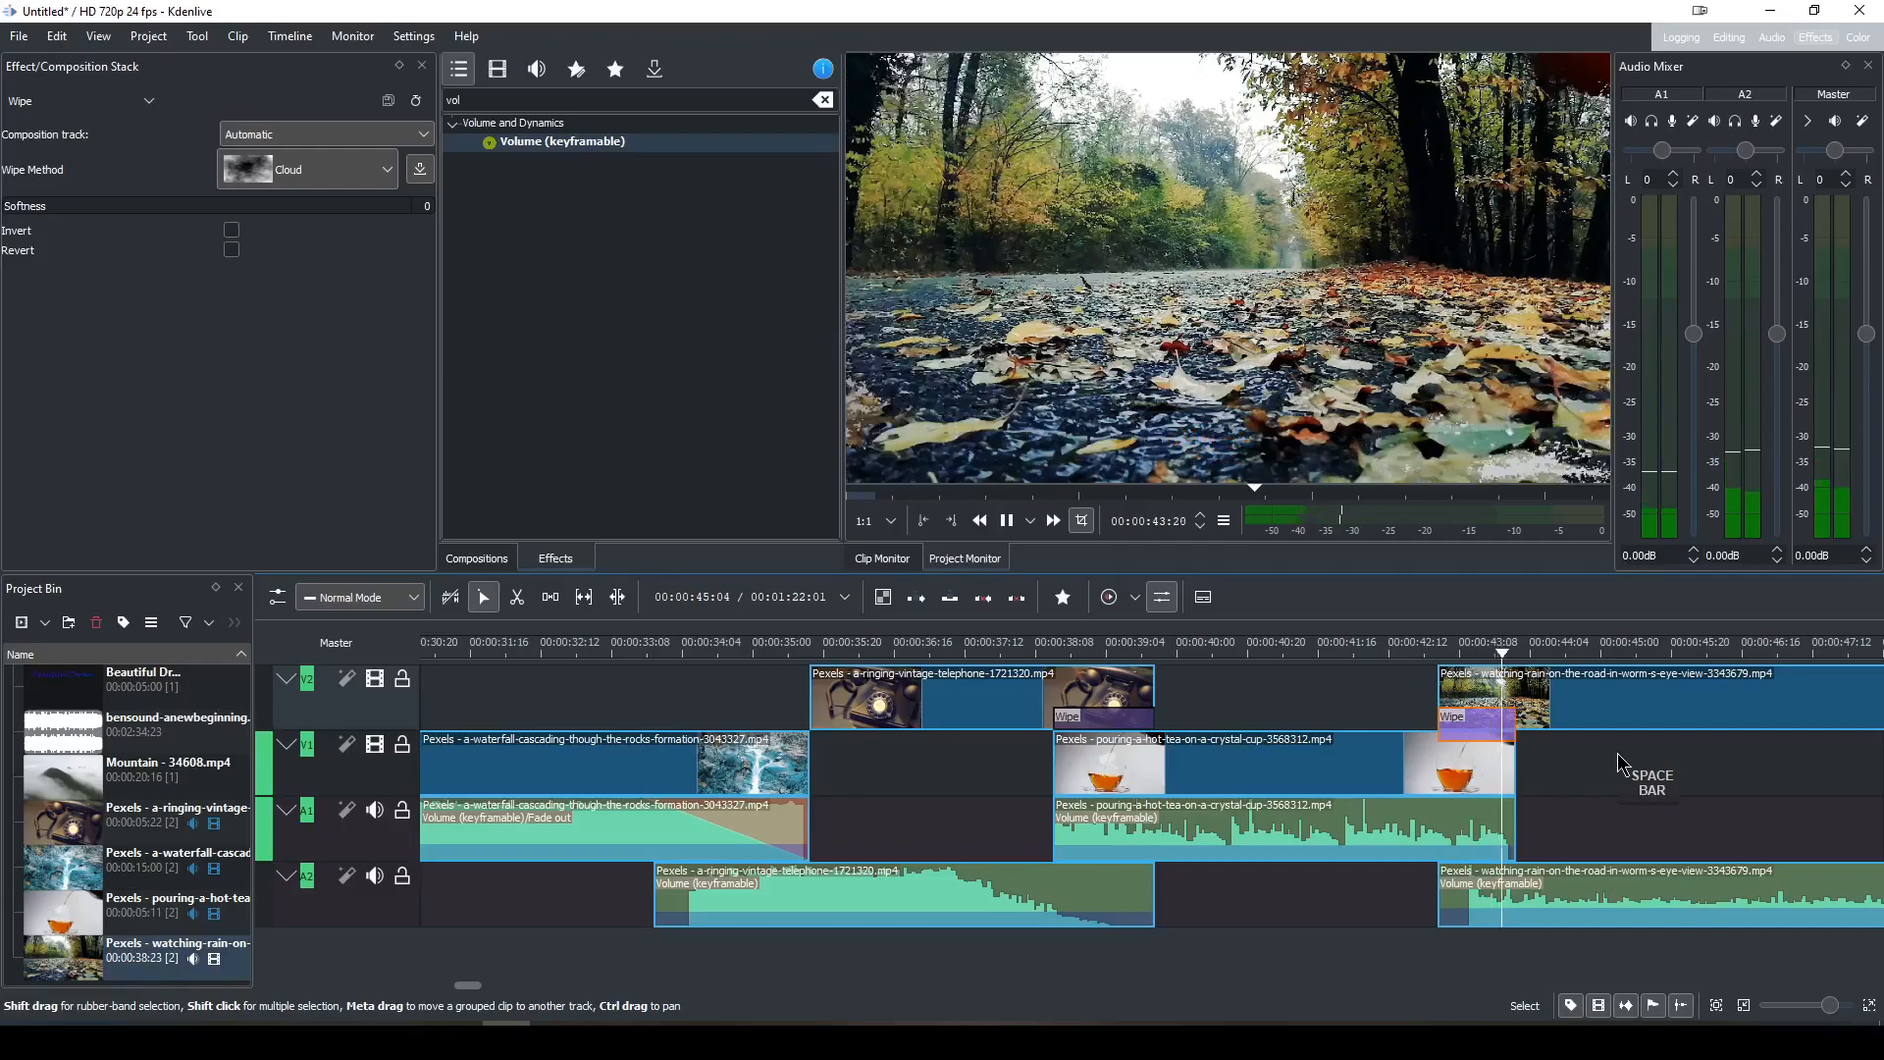
pyautogui.click(1368, 648)
pyautogui.press('space')
pyautogui.press('space')
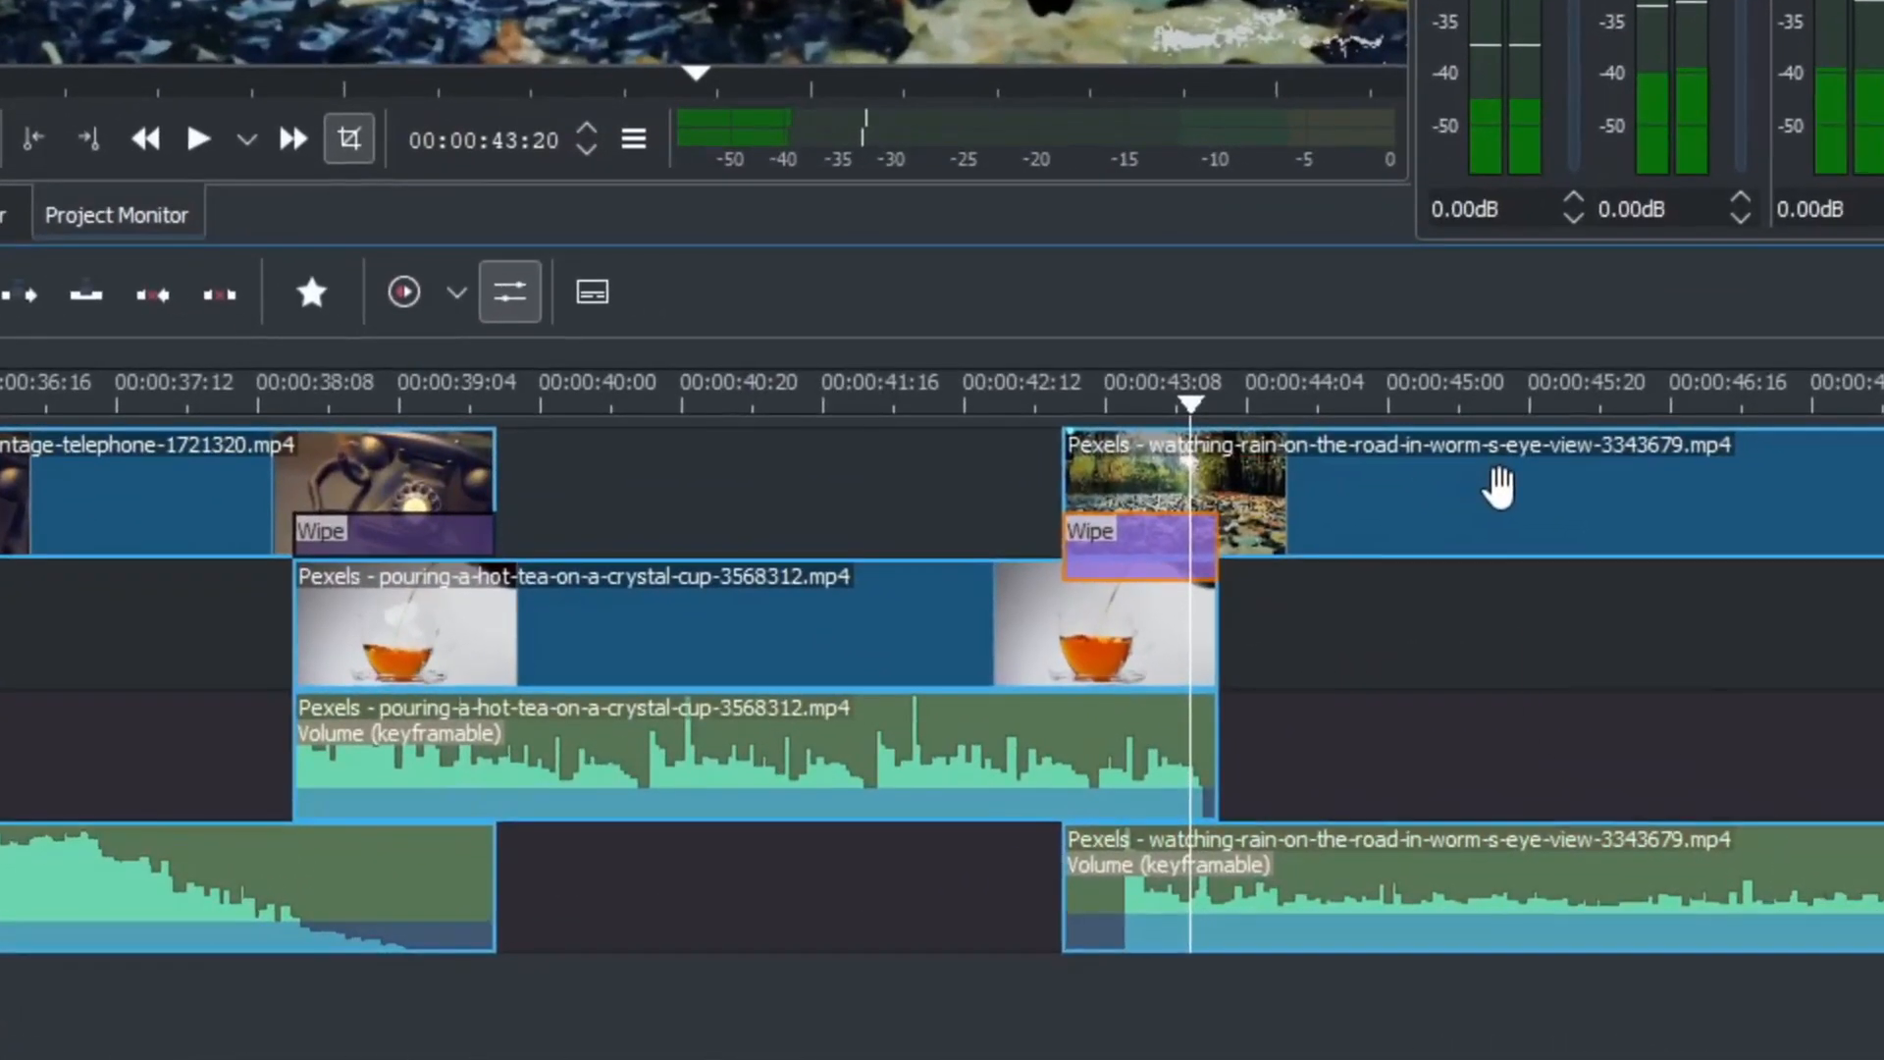
# Move the watching rain clip earlier to 00:00:42:04 and extend its Wipe back to the clip's new start.
pyautogui.click(1592, 645)
pyautogui.moveTo(1463, 492); pyautogui.dragTo(1341, 492)
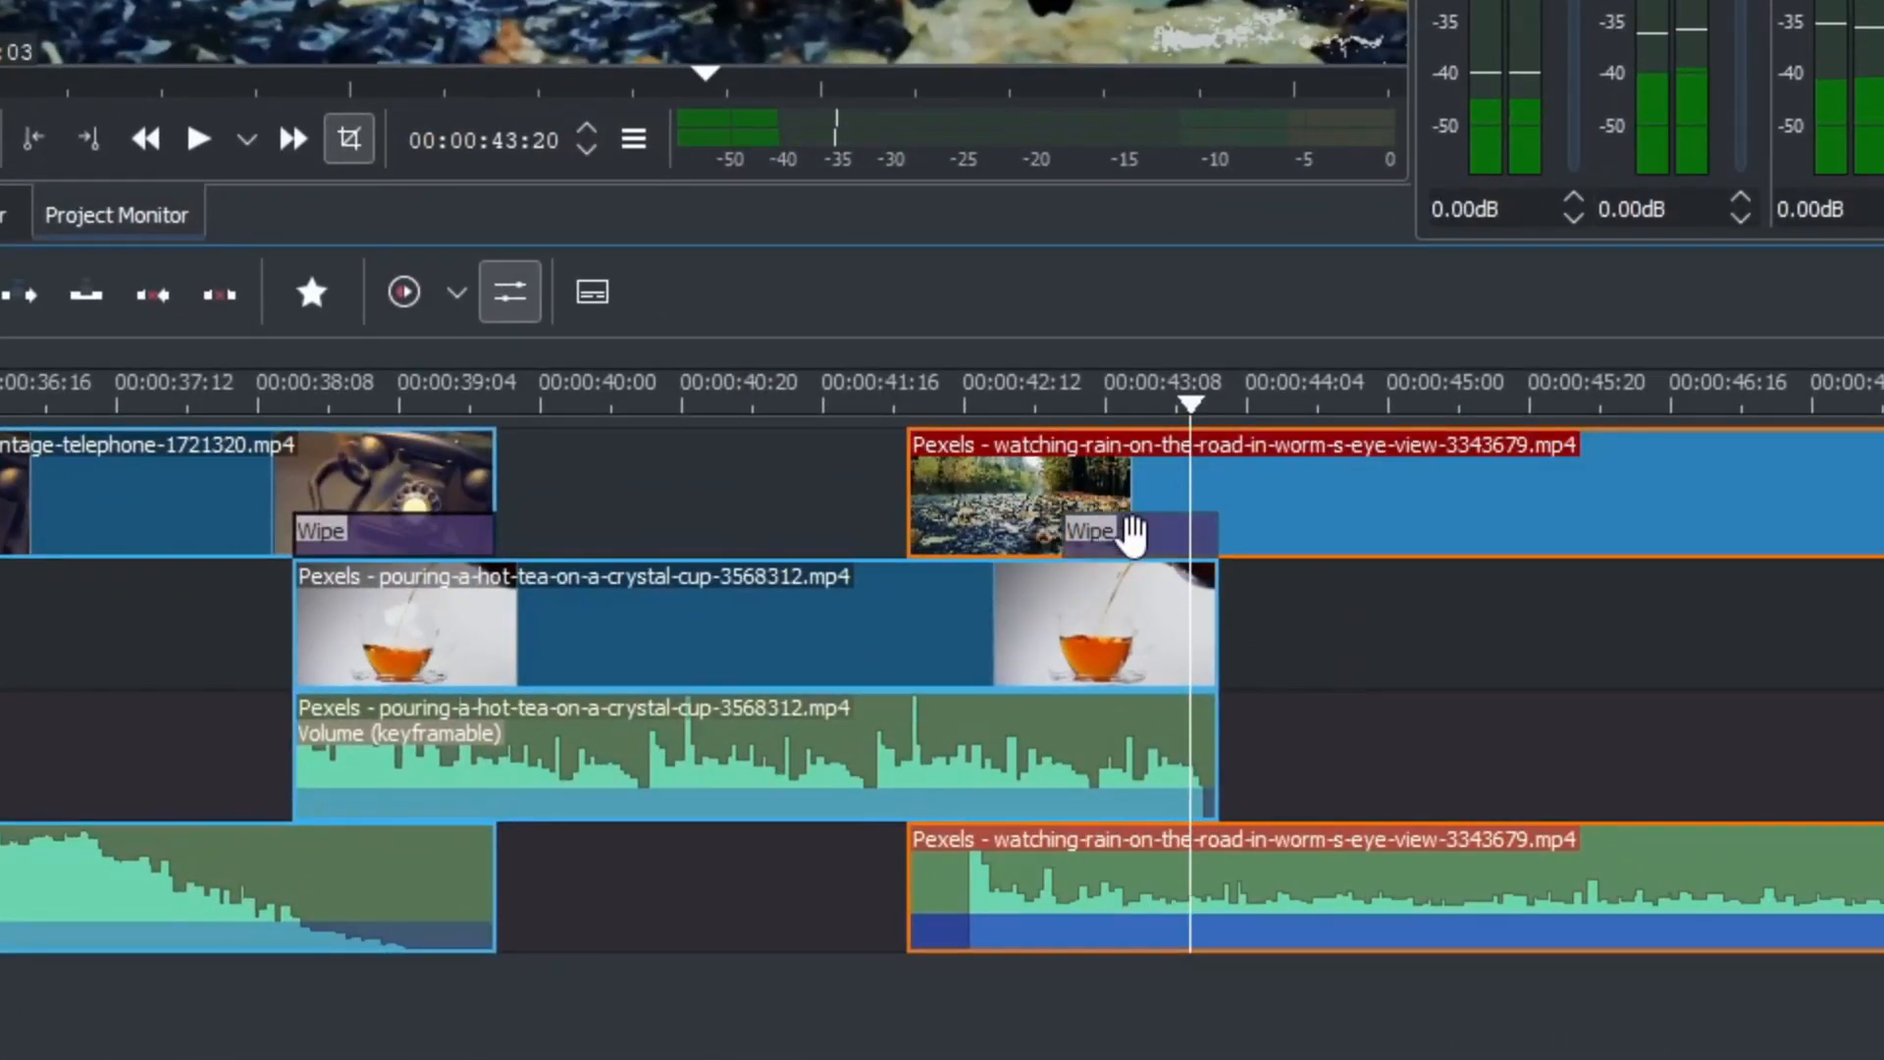
pyautogui.click(1131, 535)
pyautogui.moveTo(1065, 547); pyautogui.dragTo(919, 552)
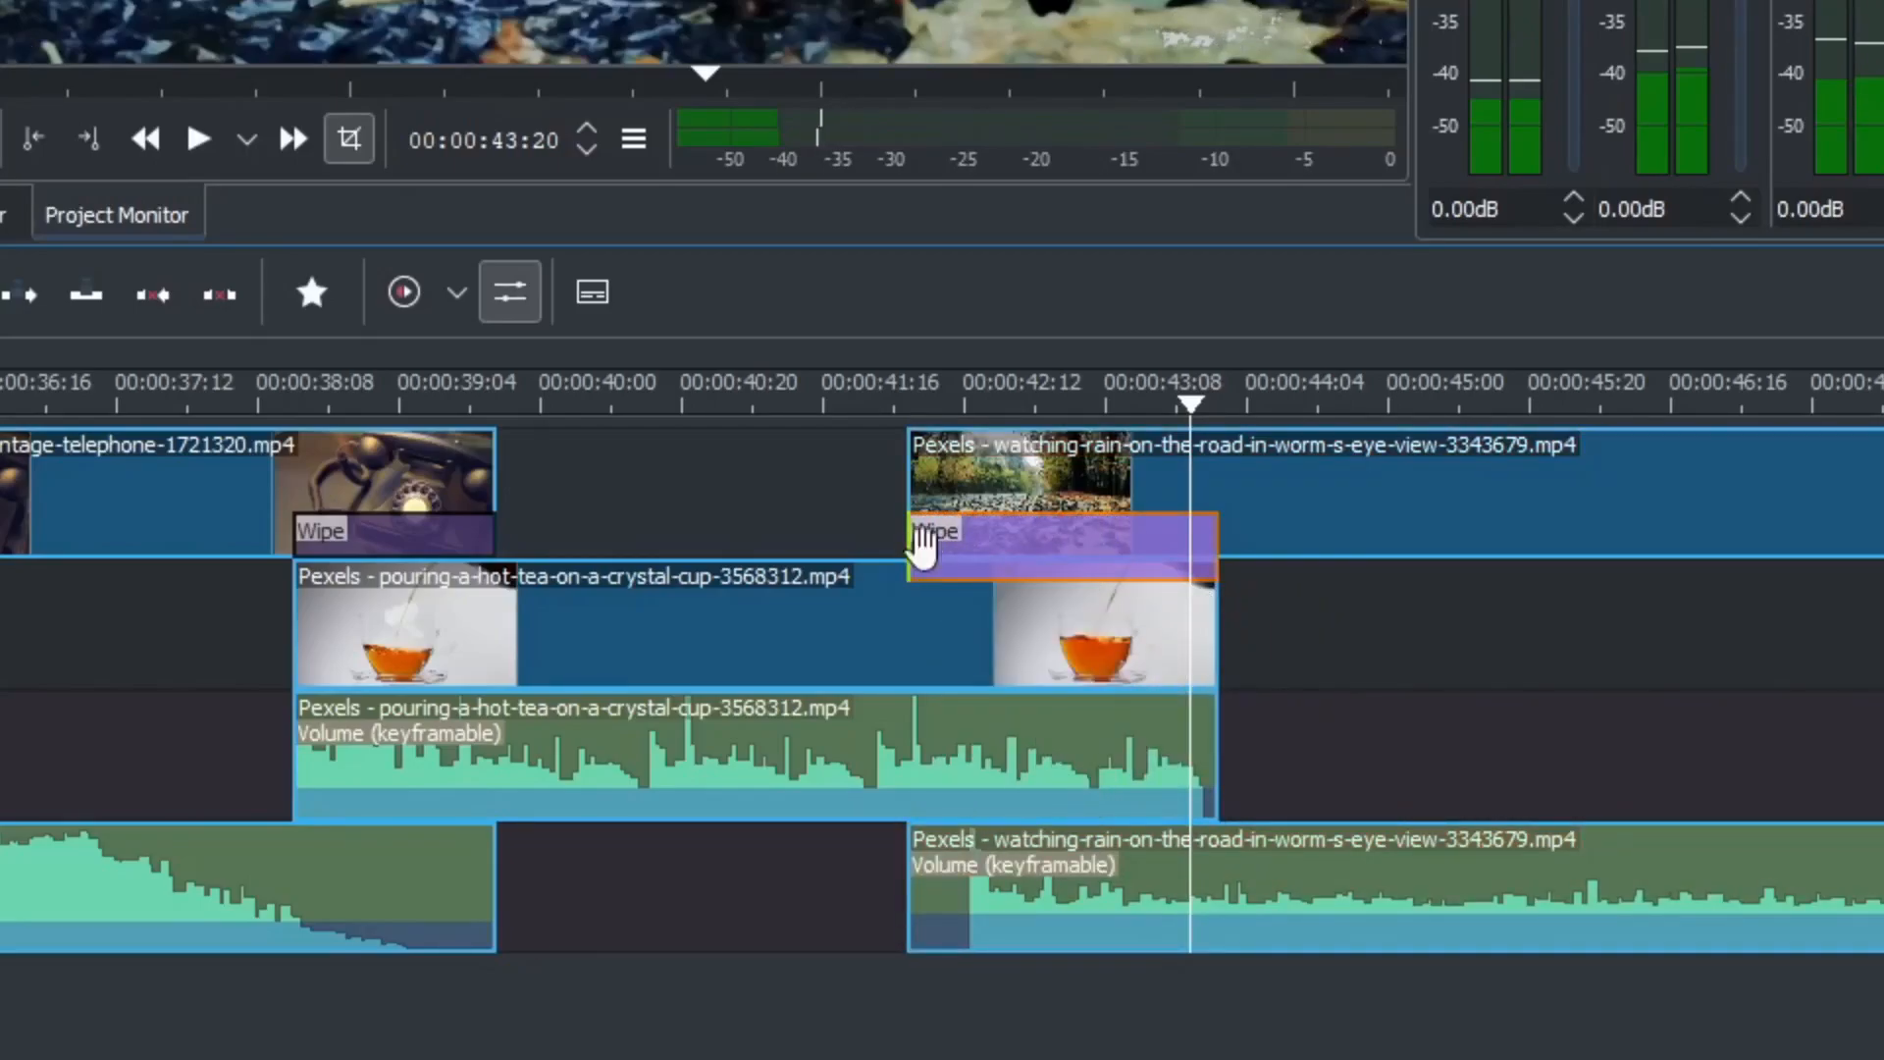
# Play the lengthened Cloud transition between the tea clip and the watching rain clip.
pyautogui.click(851, 395)
pyautogui.press('space')
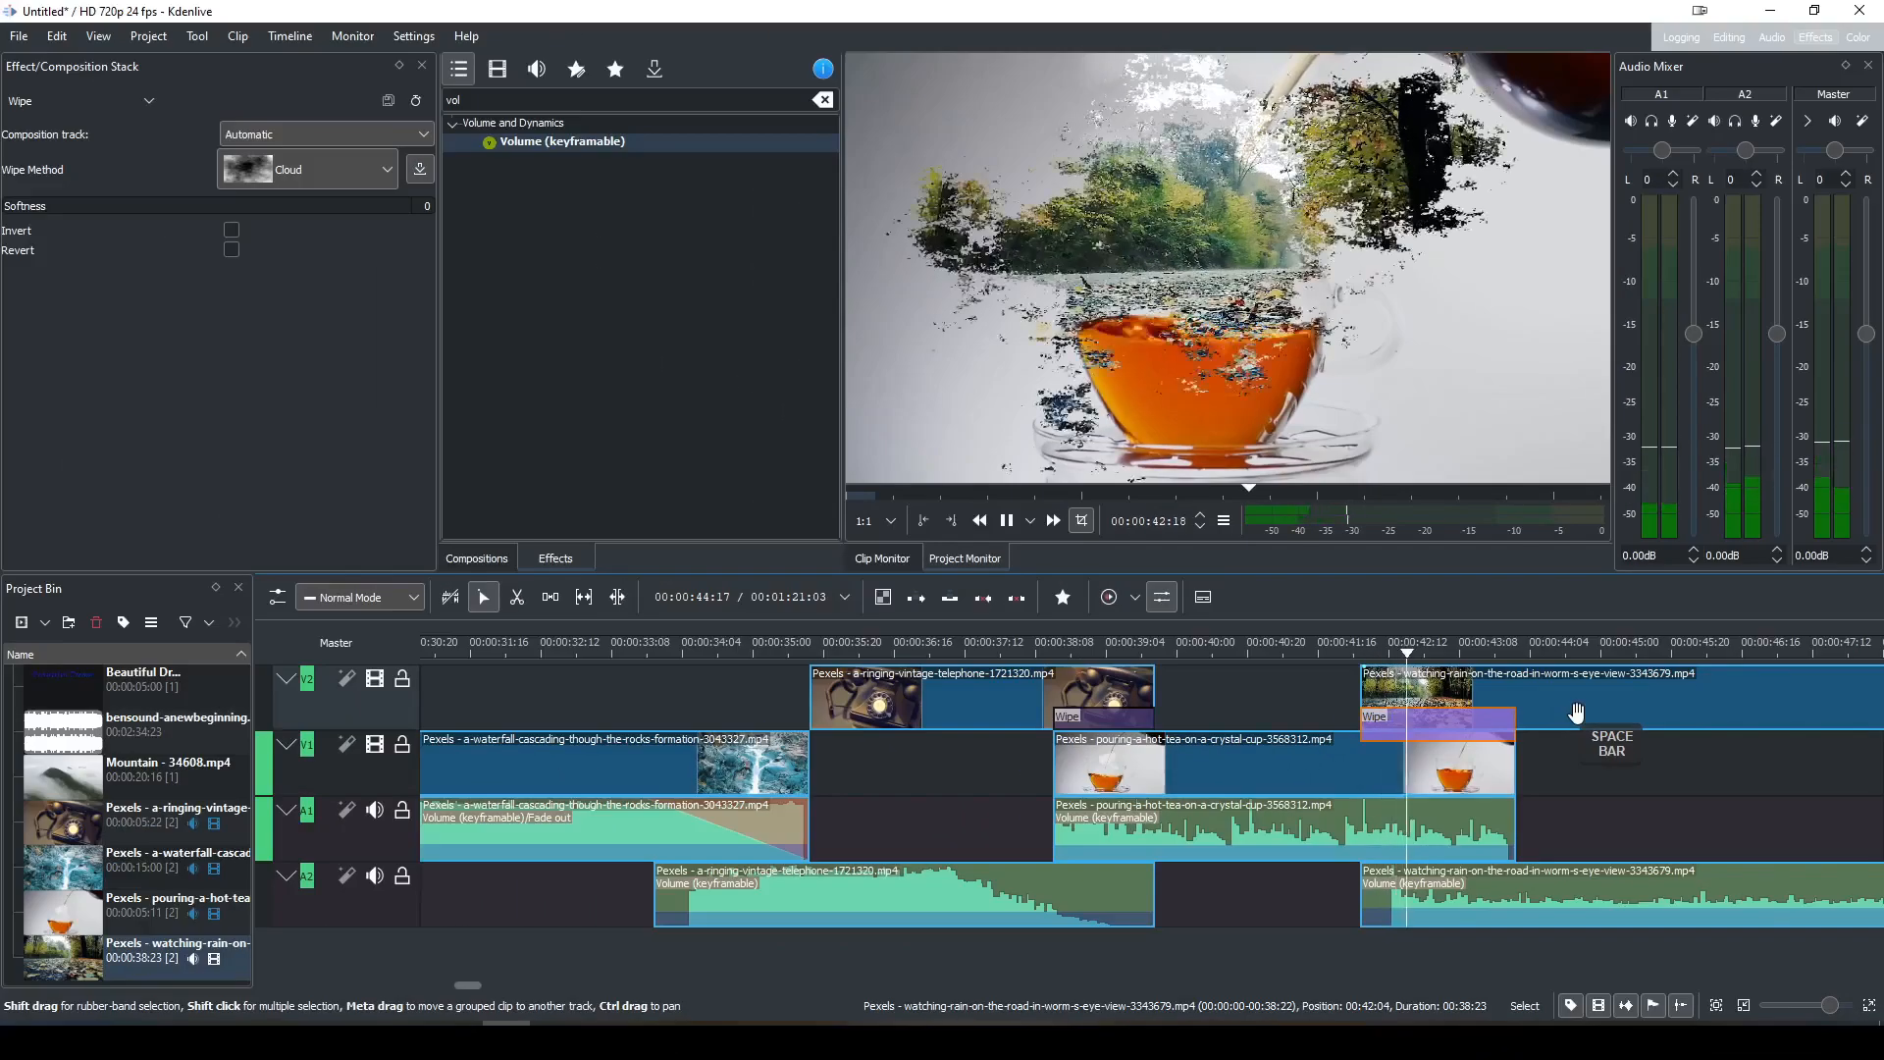
pyautogui.press('space')
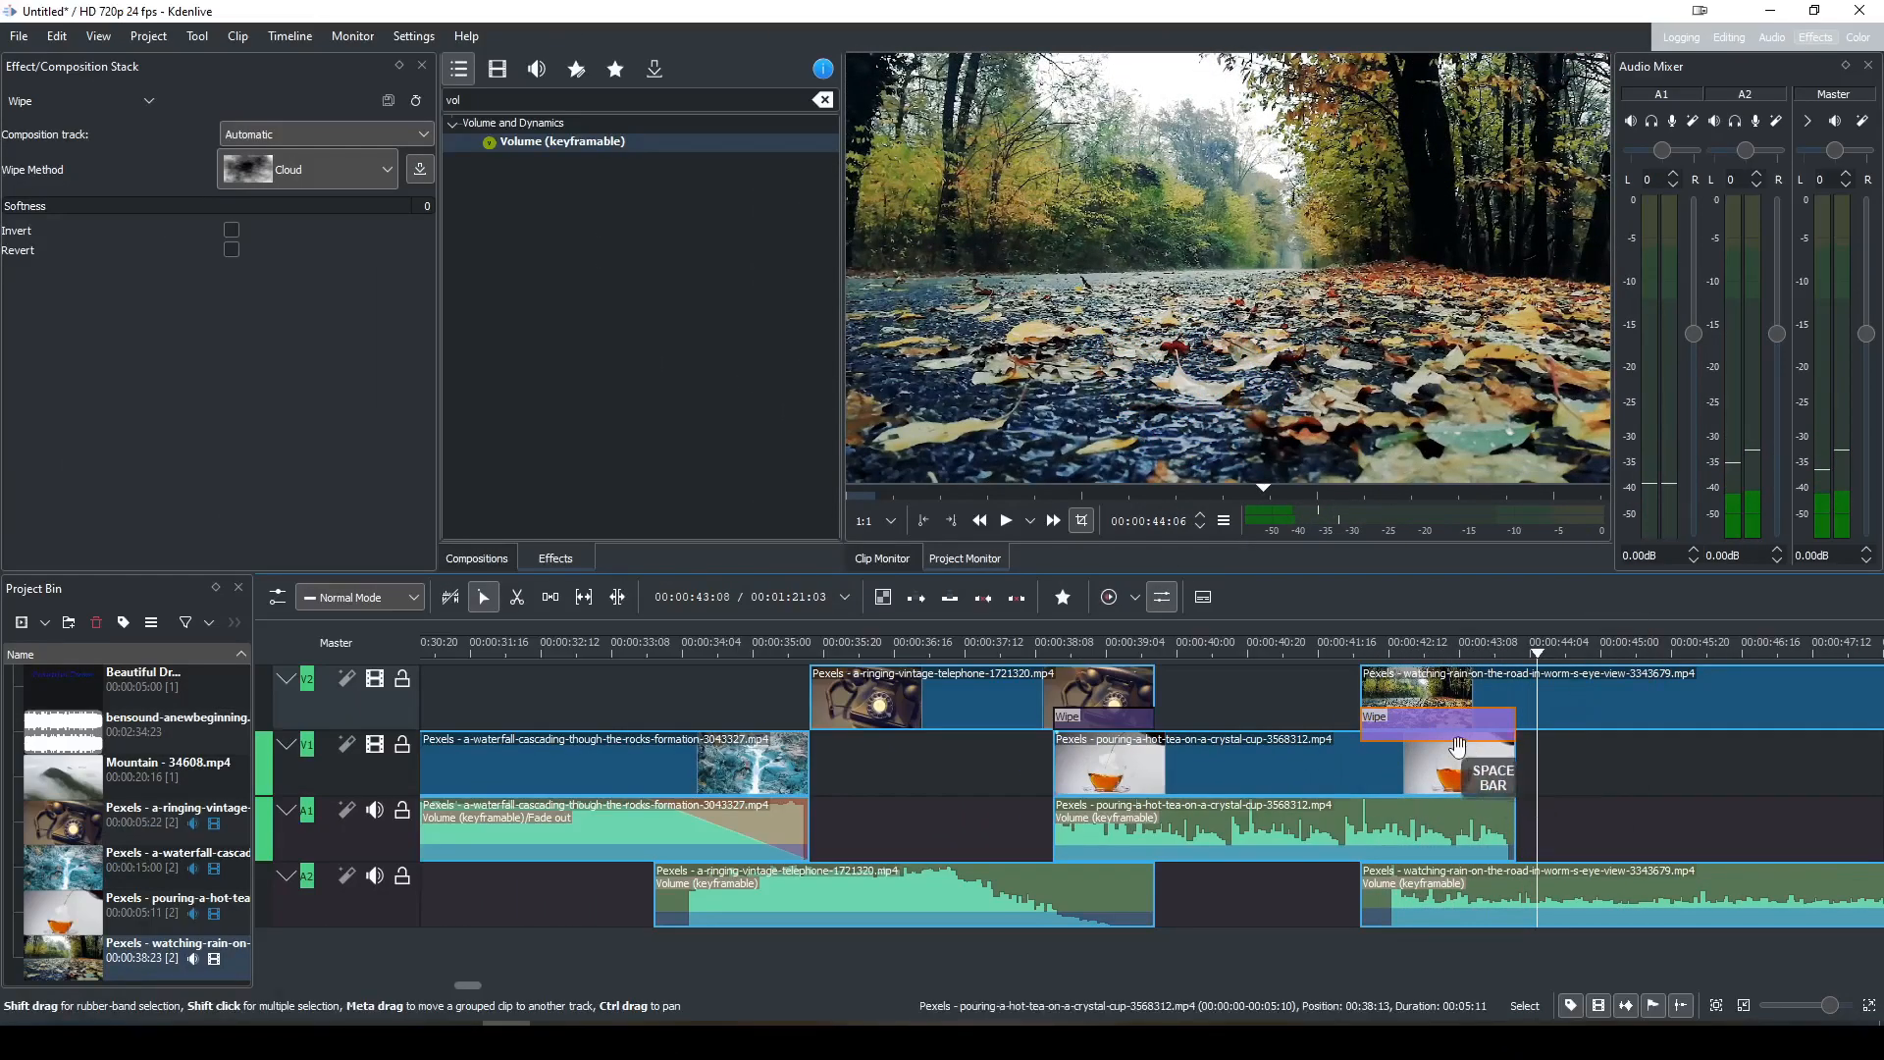
# Enable Revert for the Cloud wipe and scrub through the transition.
pyautogui.click(234, 252)
pyautogui.click(1422, 648)
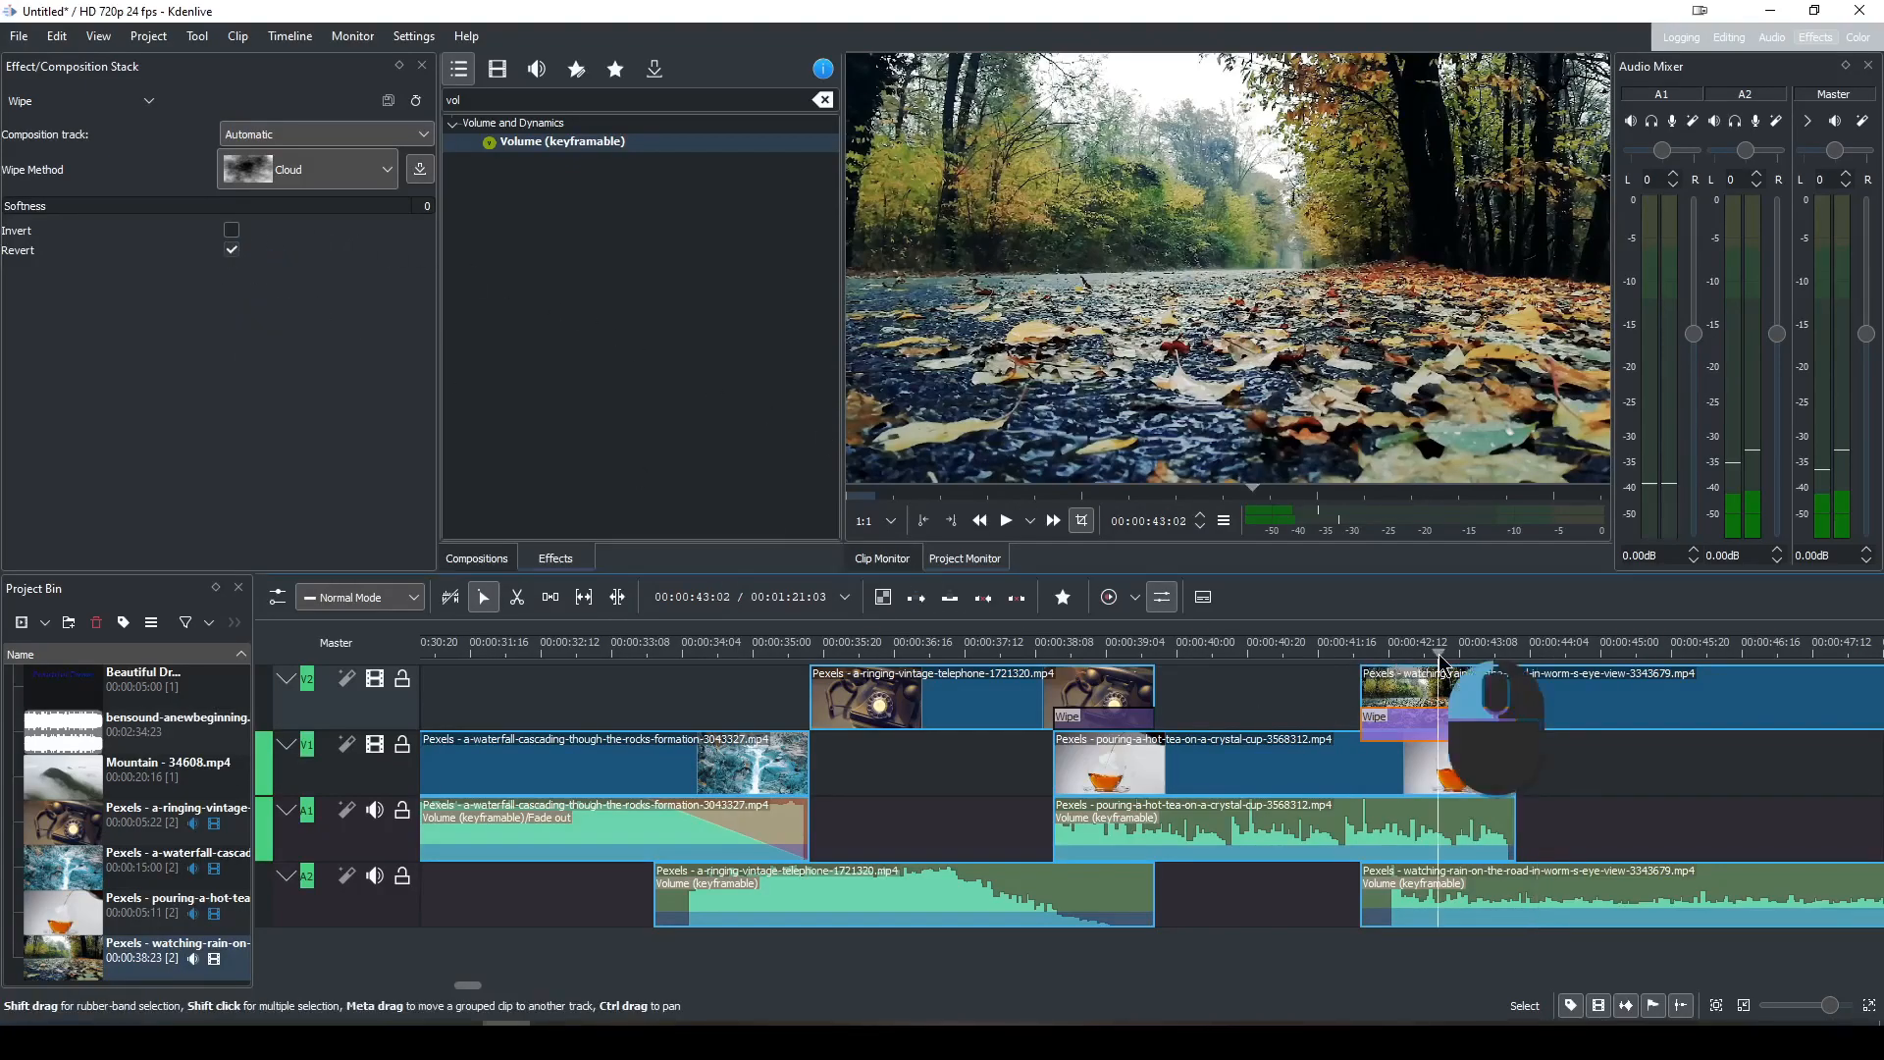
pyautogui.moveTo(1422, 656); pyautogui.dragTo(1373, 651)
# Compare the Cloud transition with Invert on instead of Revert, and with both options off.
pyautogui.click(232, 251)
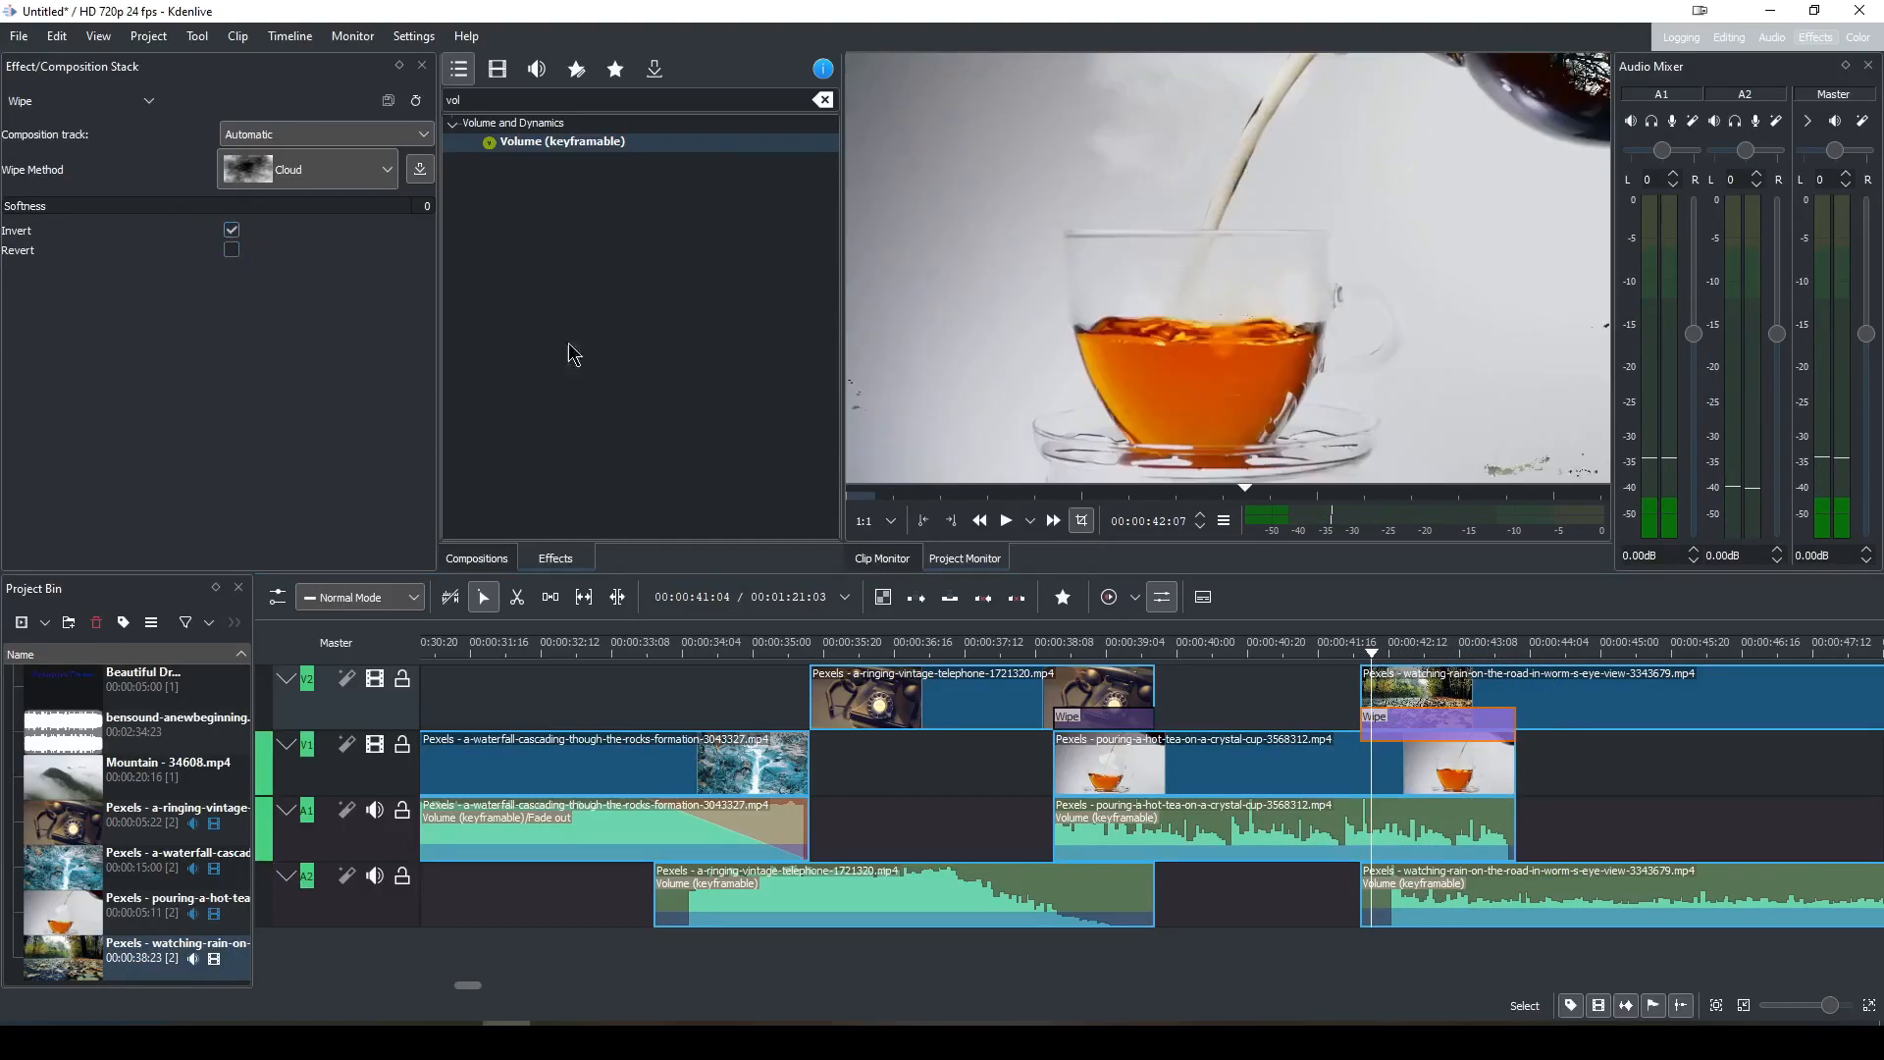
pyautogui.moveTo(1374, 662); pyautogui.dragTo(1462, 656)
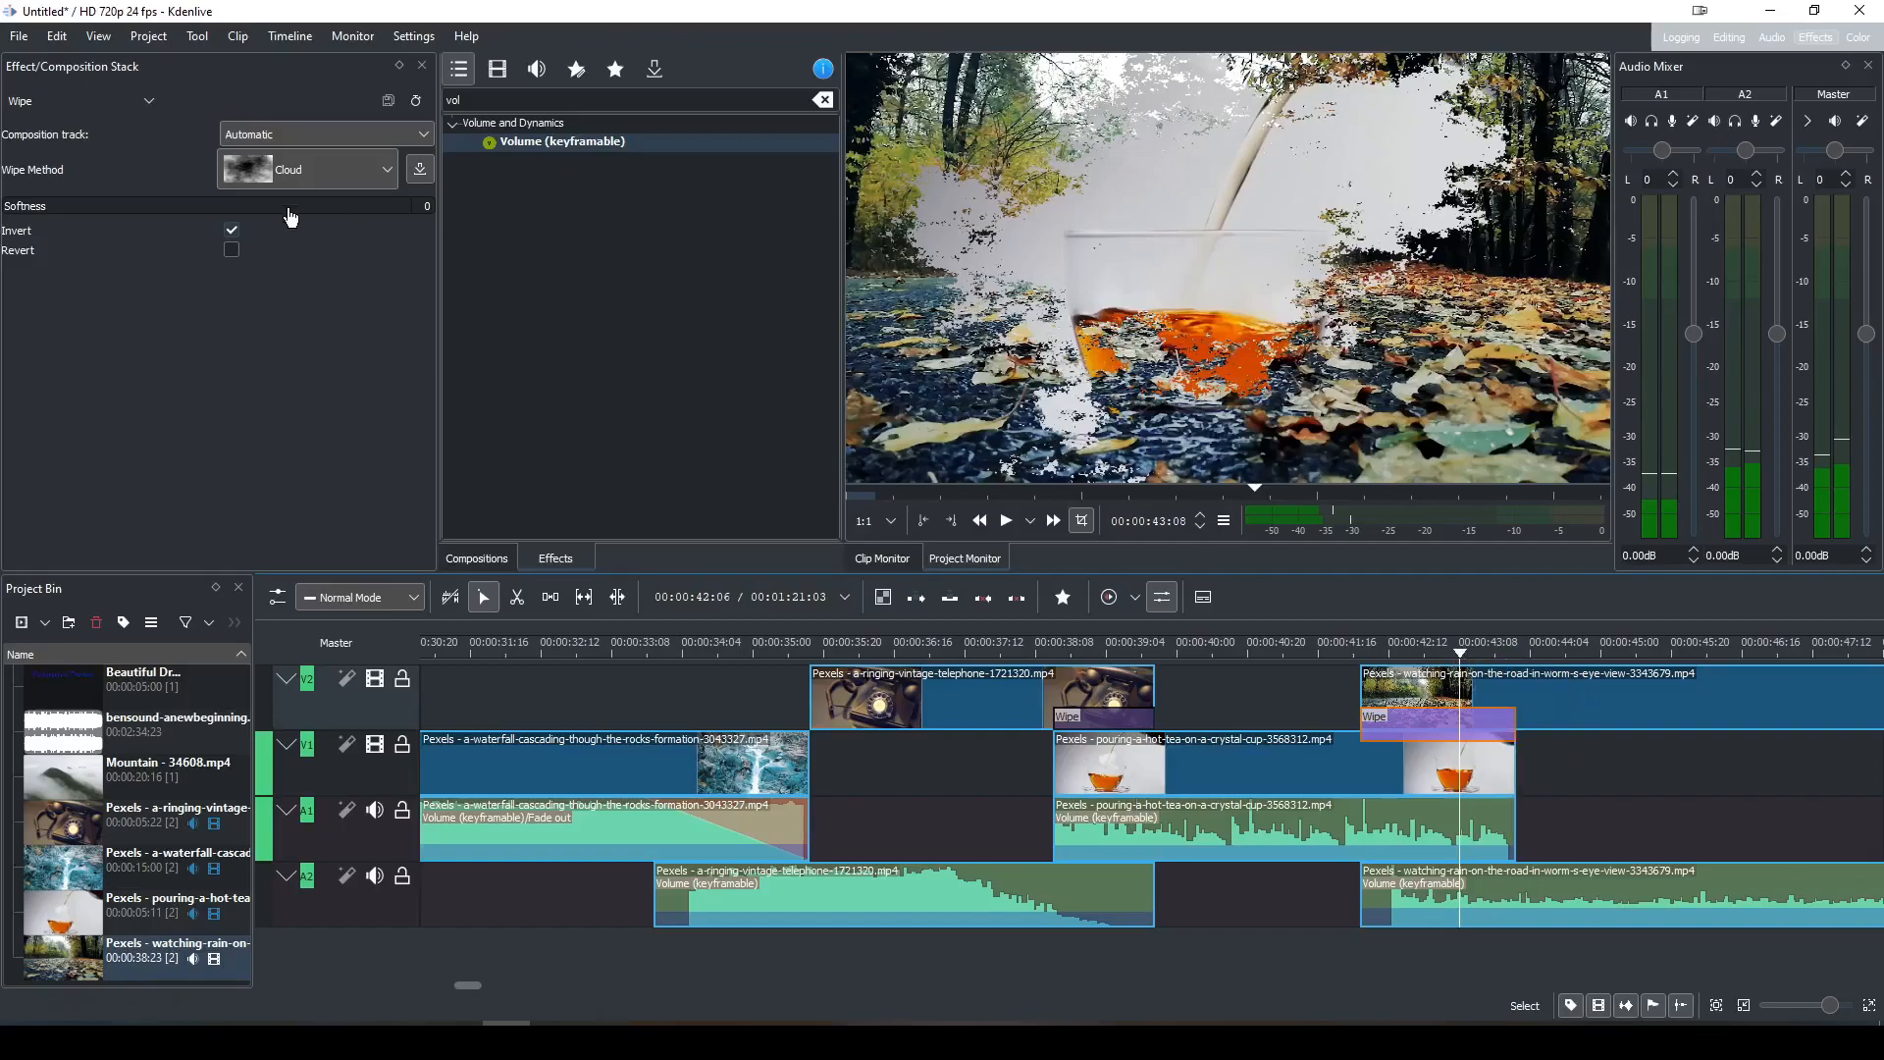
pyautogui.click(232, 231)
pyautogui.click(1414, 665)
pyautogui.moveTo(1411, 666); pyautogui.dragTo(1606, 669)
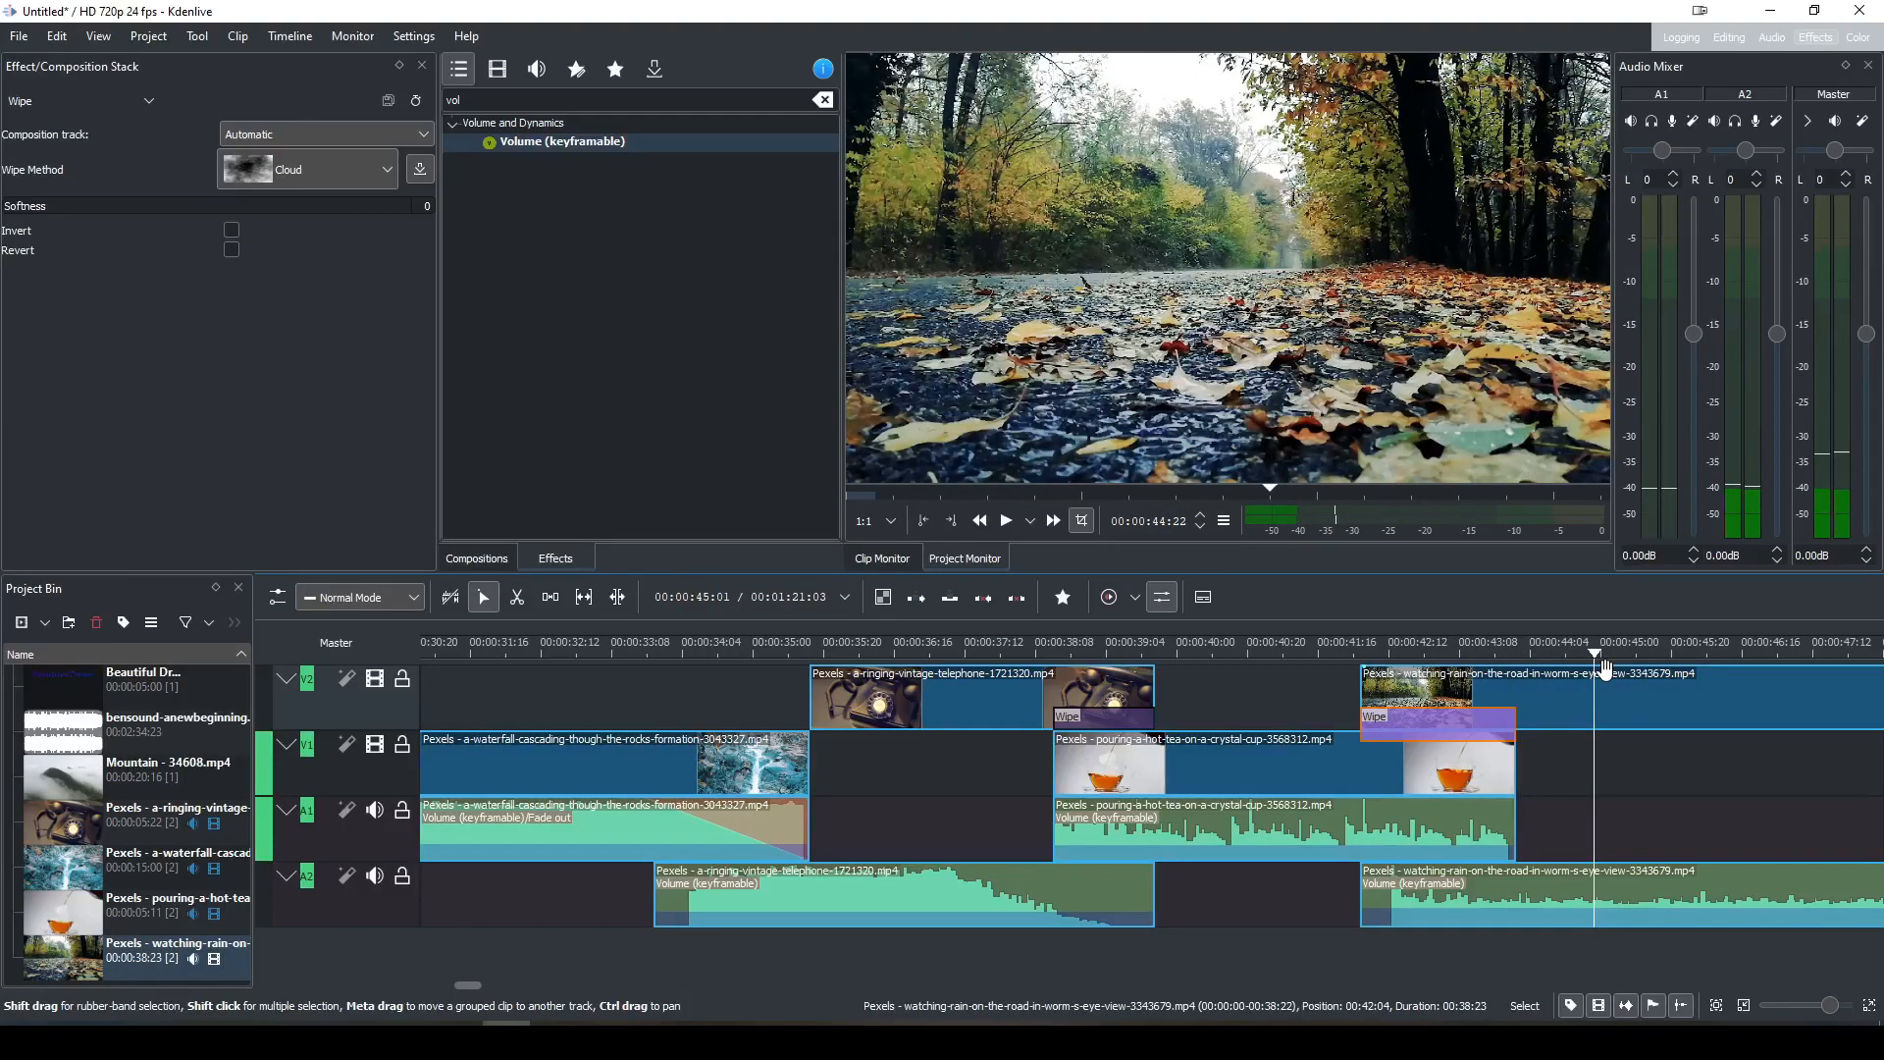
pyautogui.press('space')
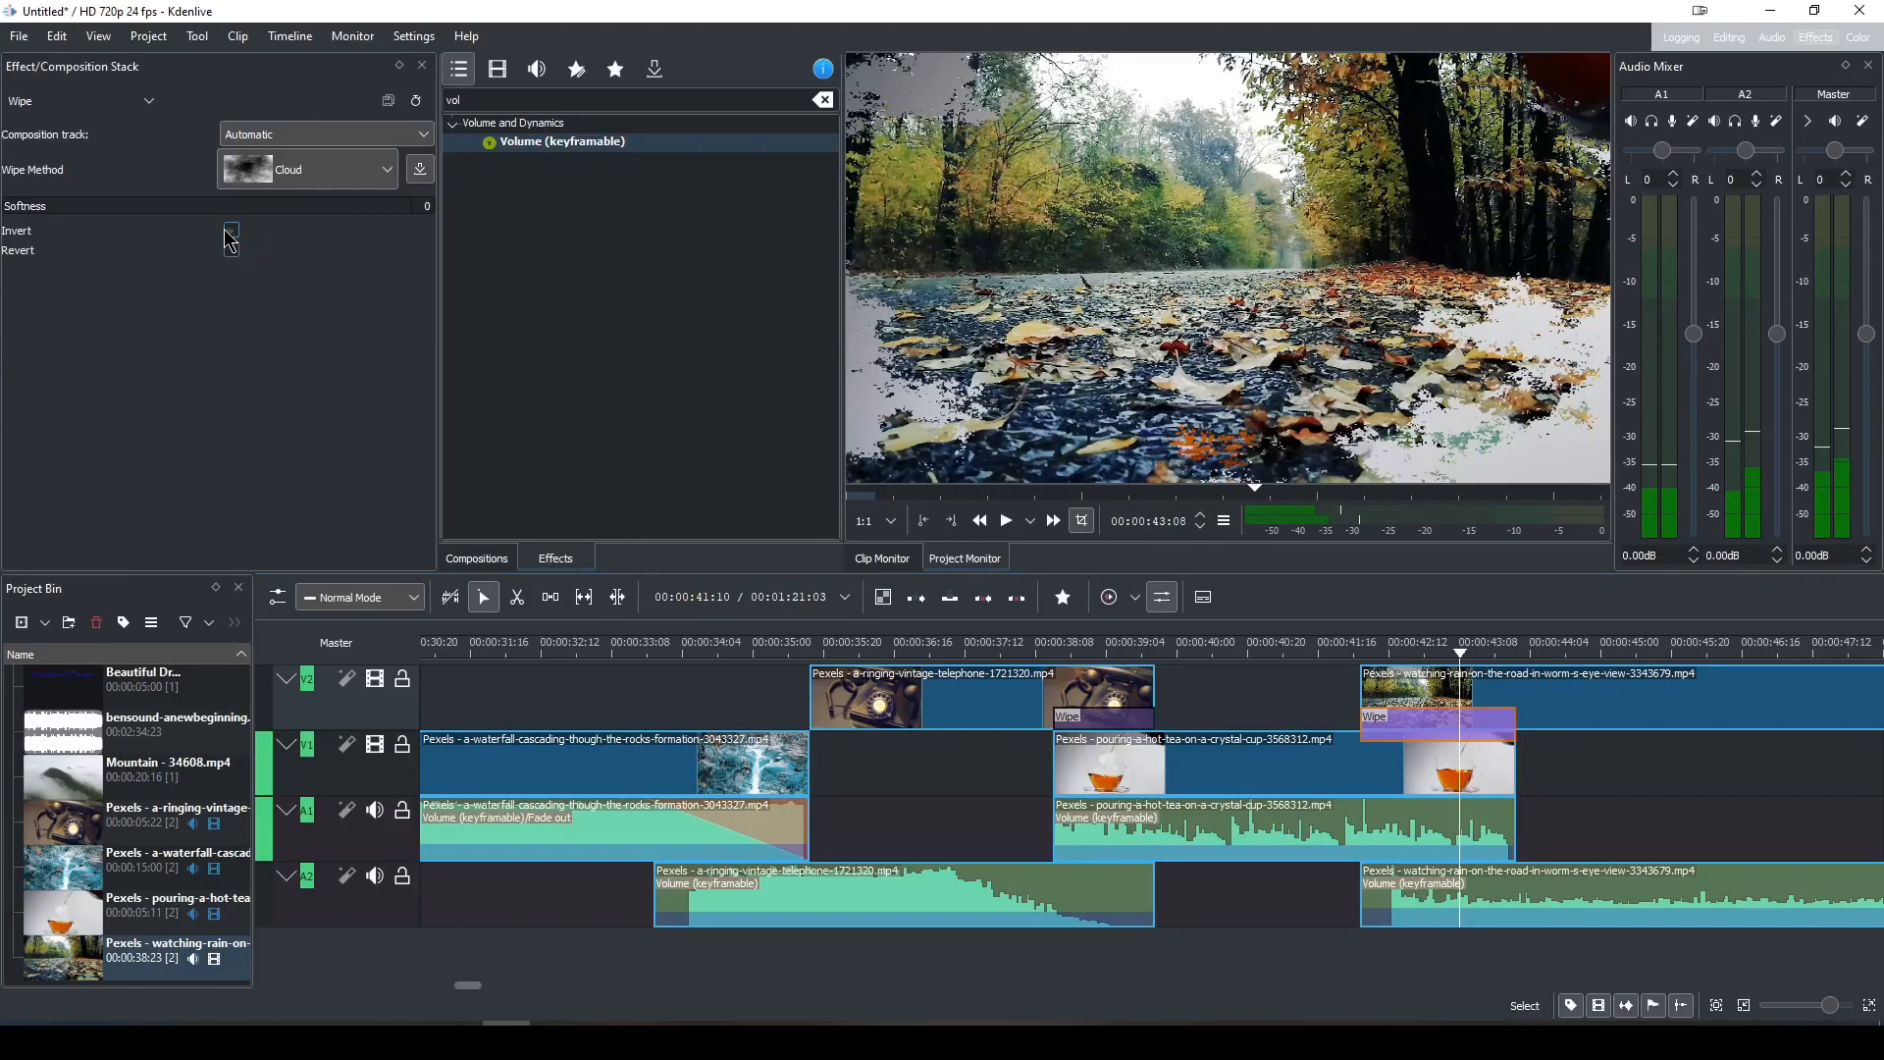
# Enable Invert for the Cloud wipe and play the transition from before the overlap.
pyautogui.click(232, 231)
pyautogui.click(1330, 652)
pyautogui.press('space')
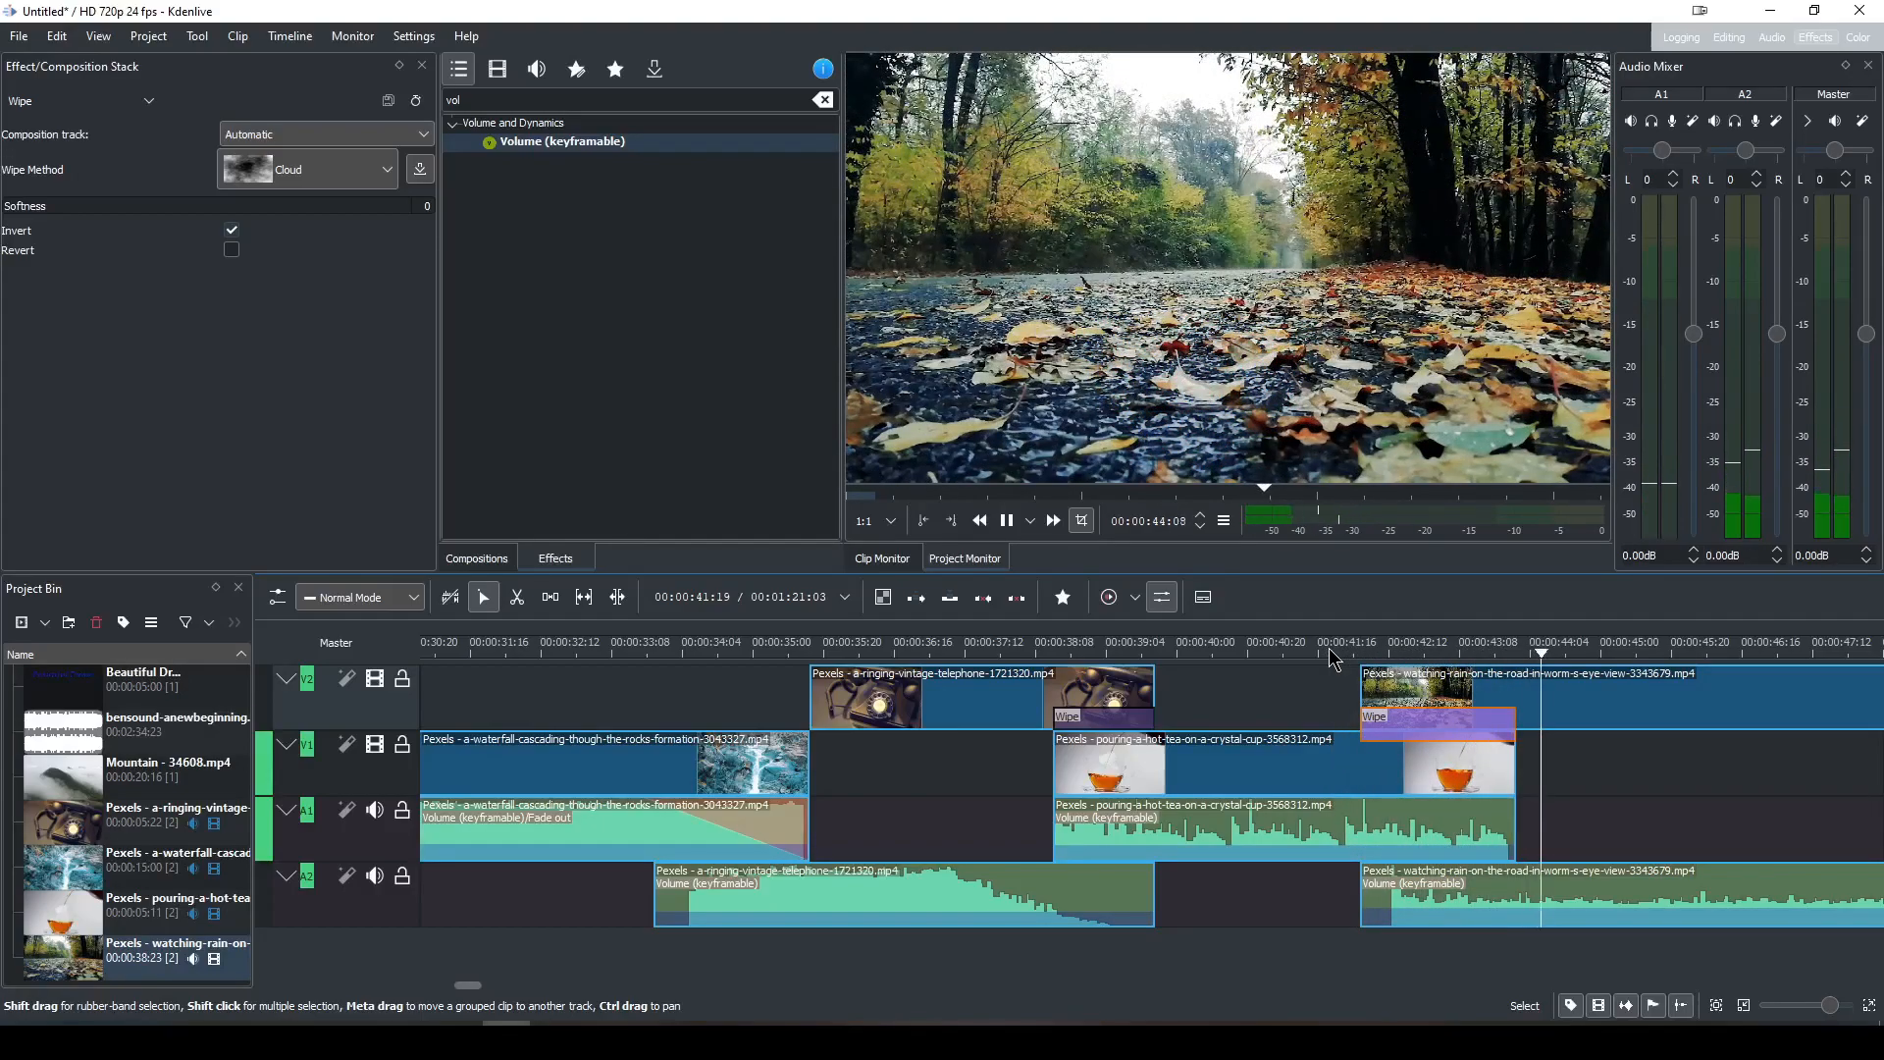
pyautogui.press('space')
# Zoom the timeline out to show the whole project and move the playhead to the project's start.
pyautogui.scroll(-1, 1715, 780)
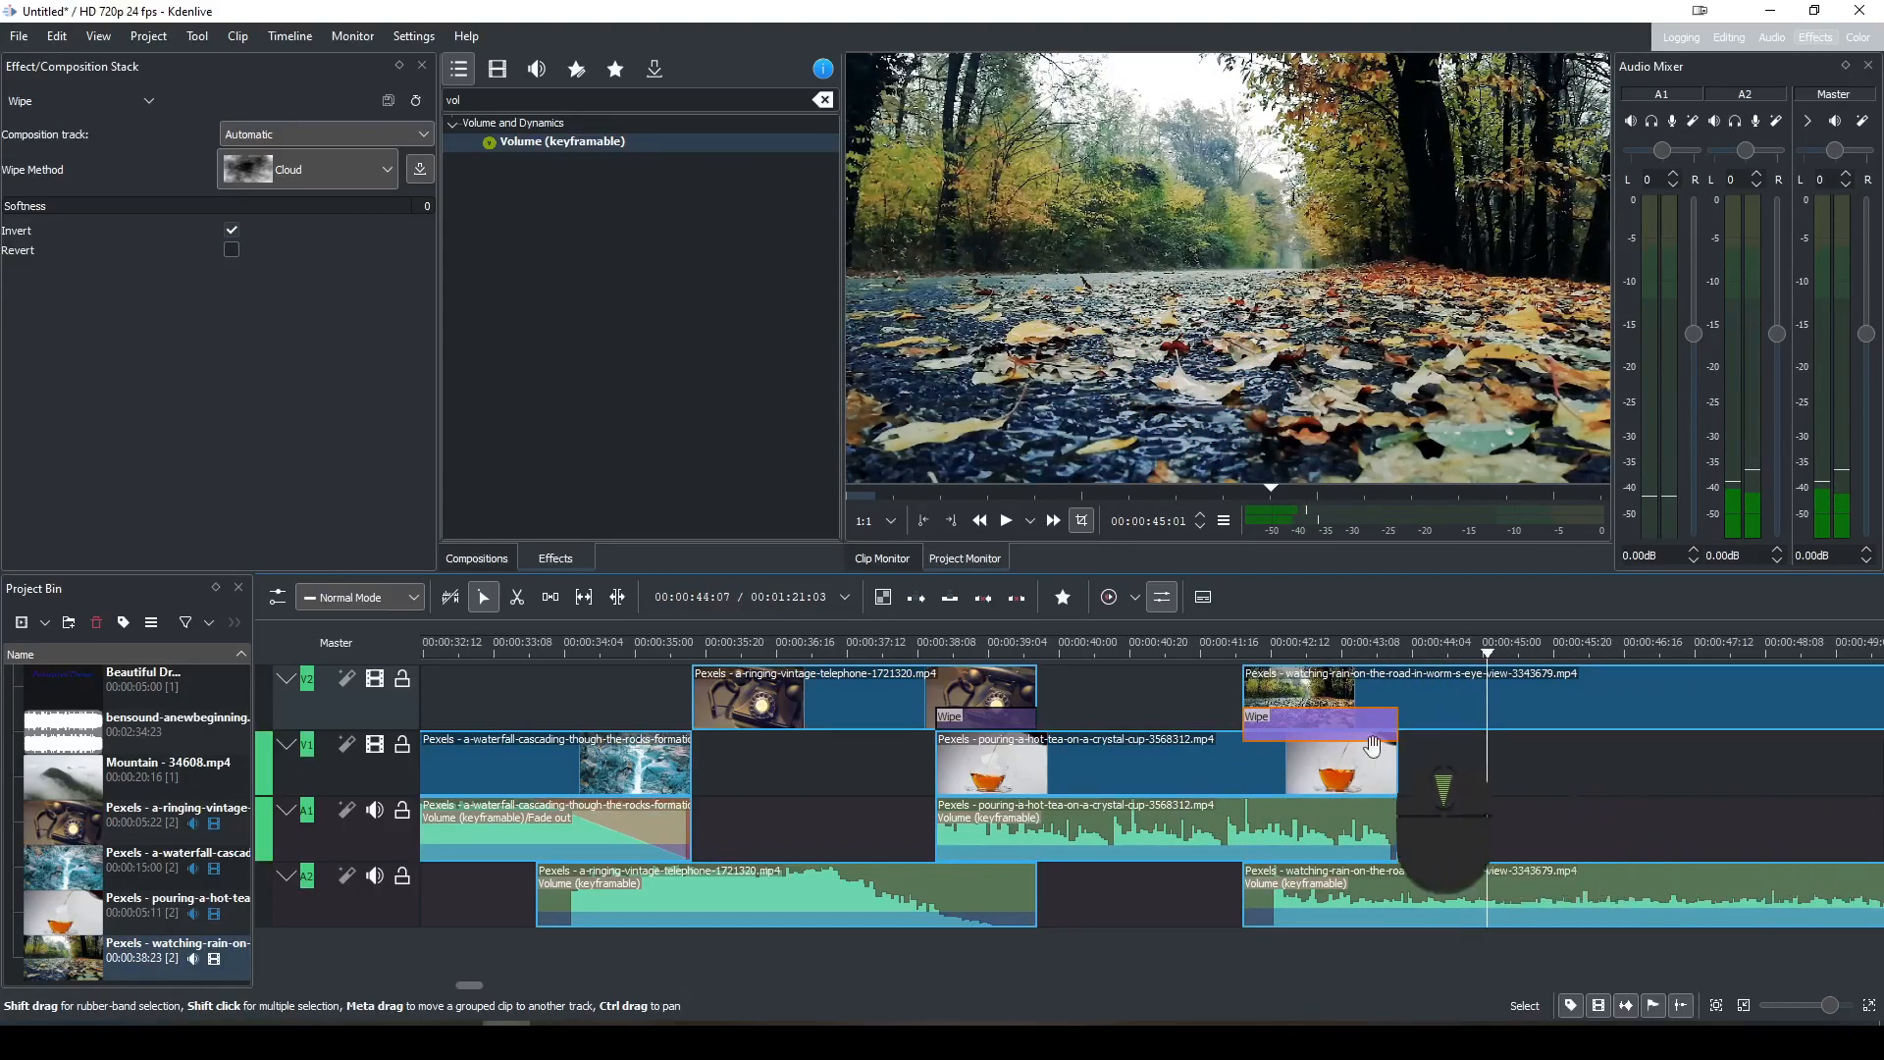
pyautogui.scroll(4, 1375, 748)
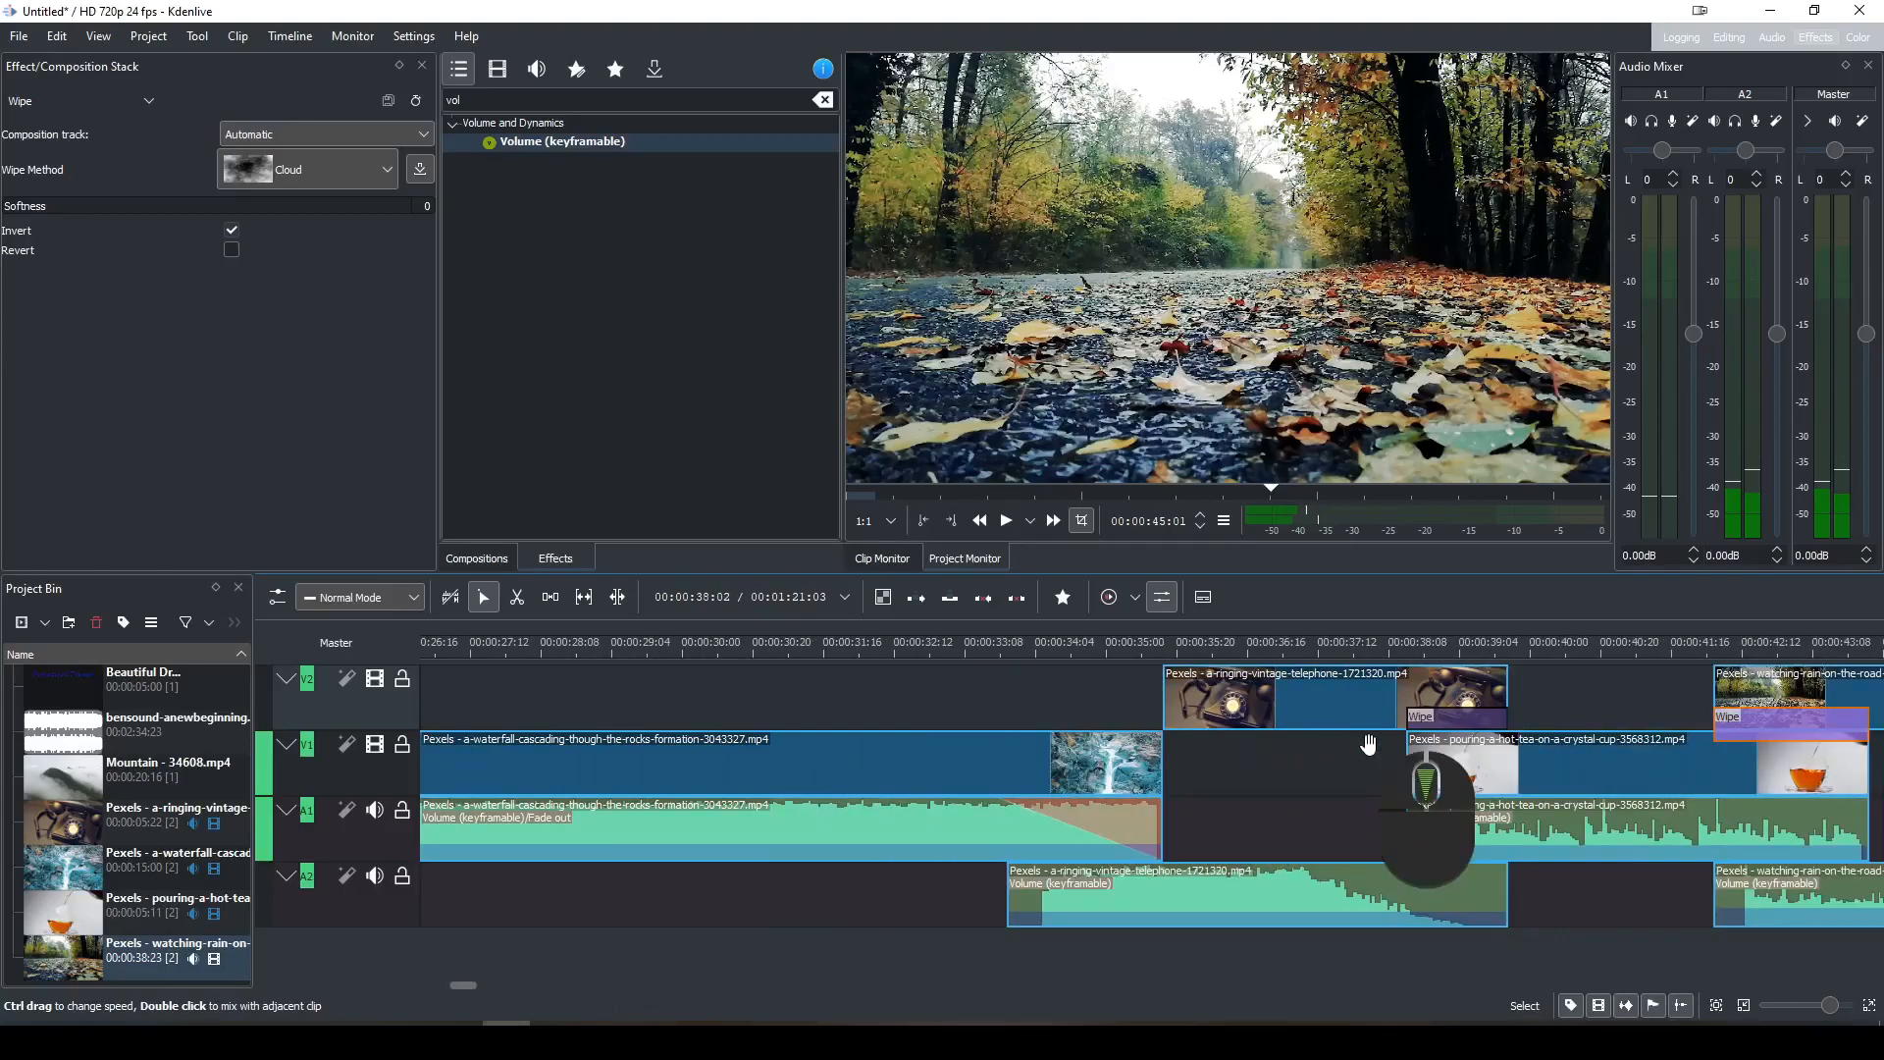
pyautogui.scroll(-5, 1368, 745)
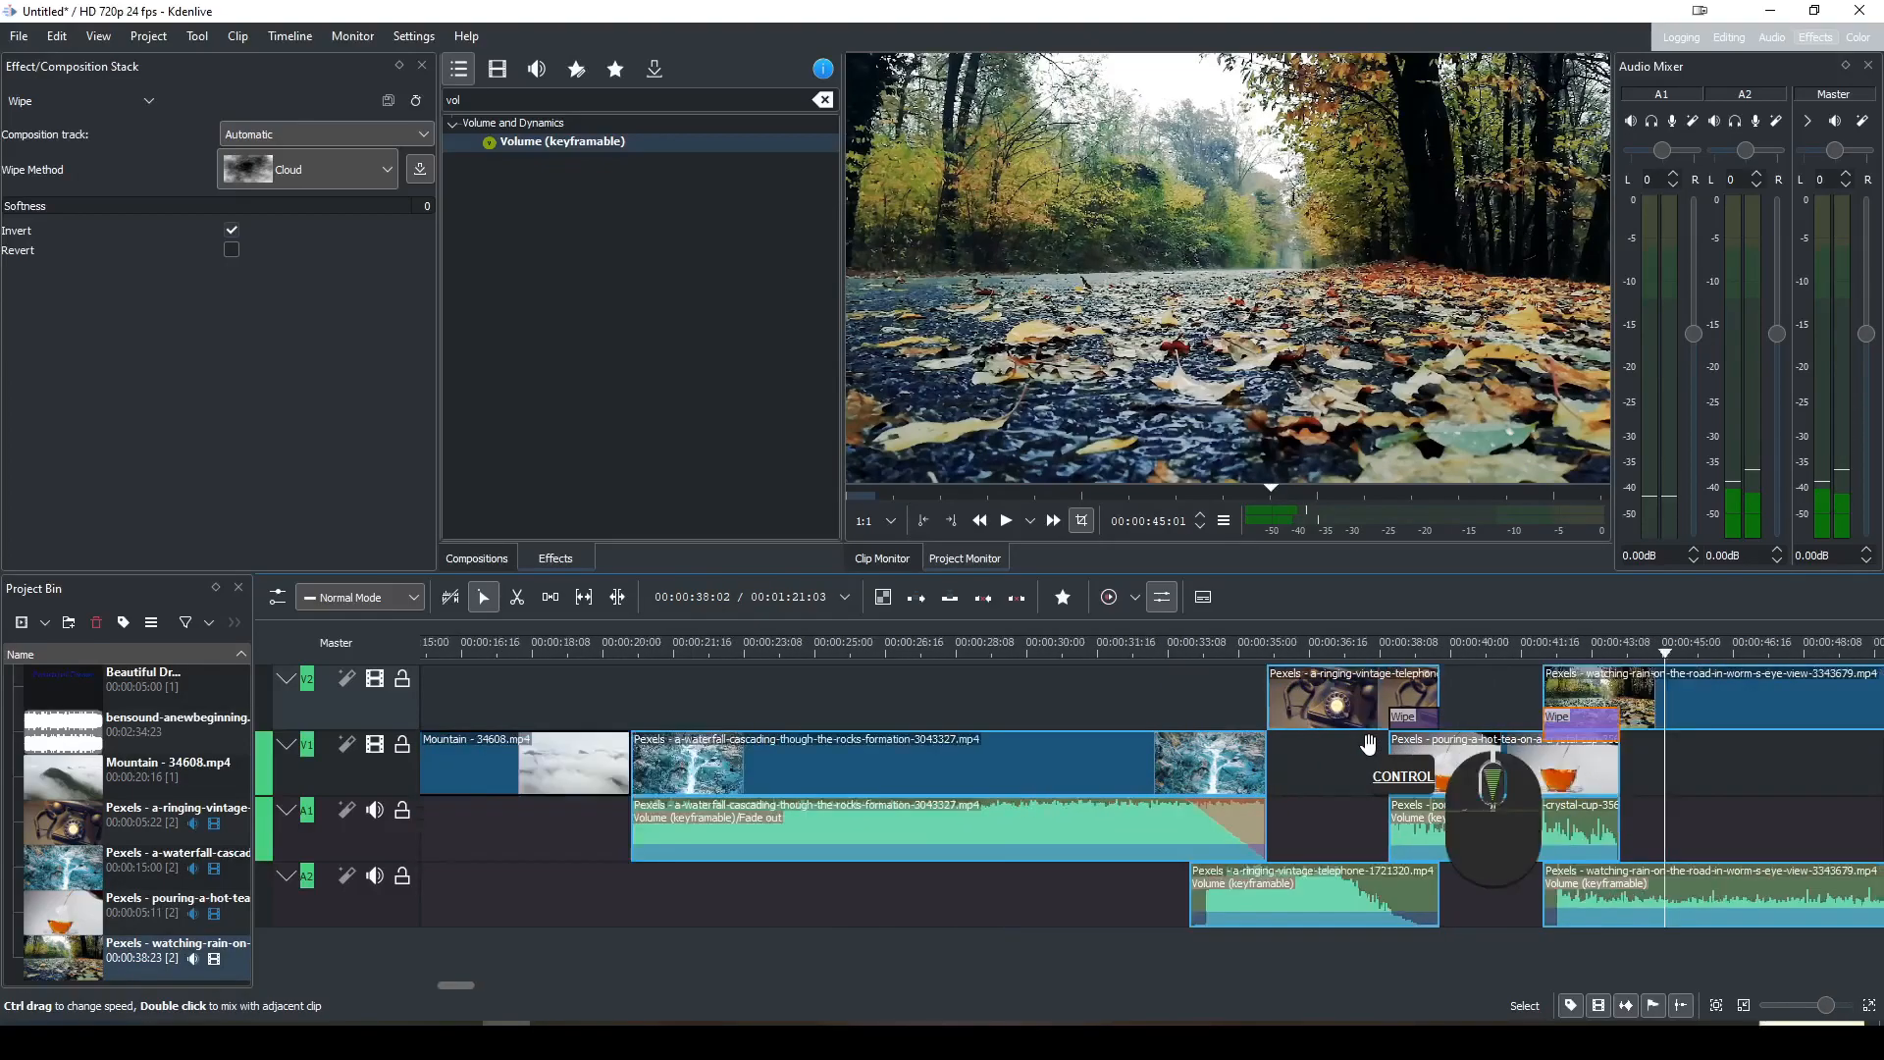
pyautogui.scroll(-1, 1368, 746)
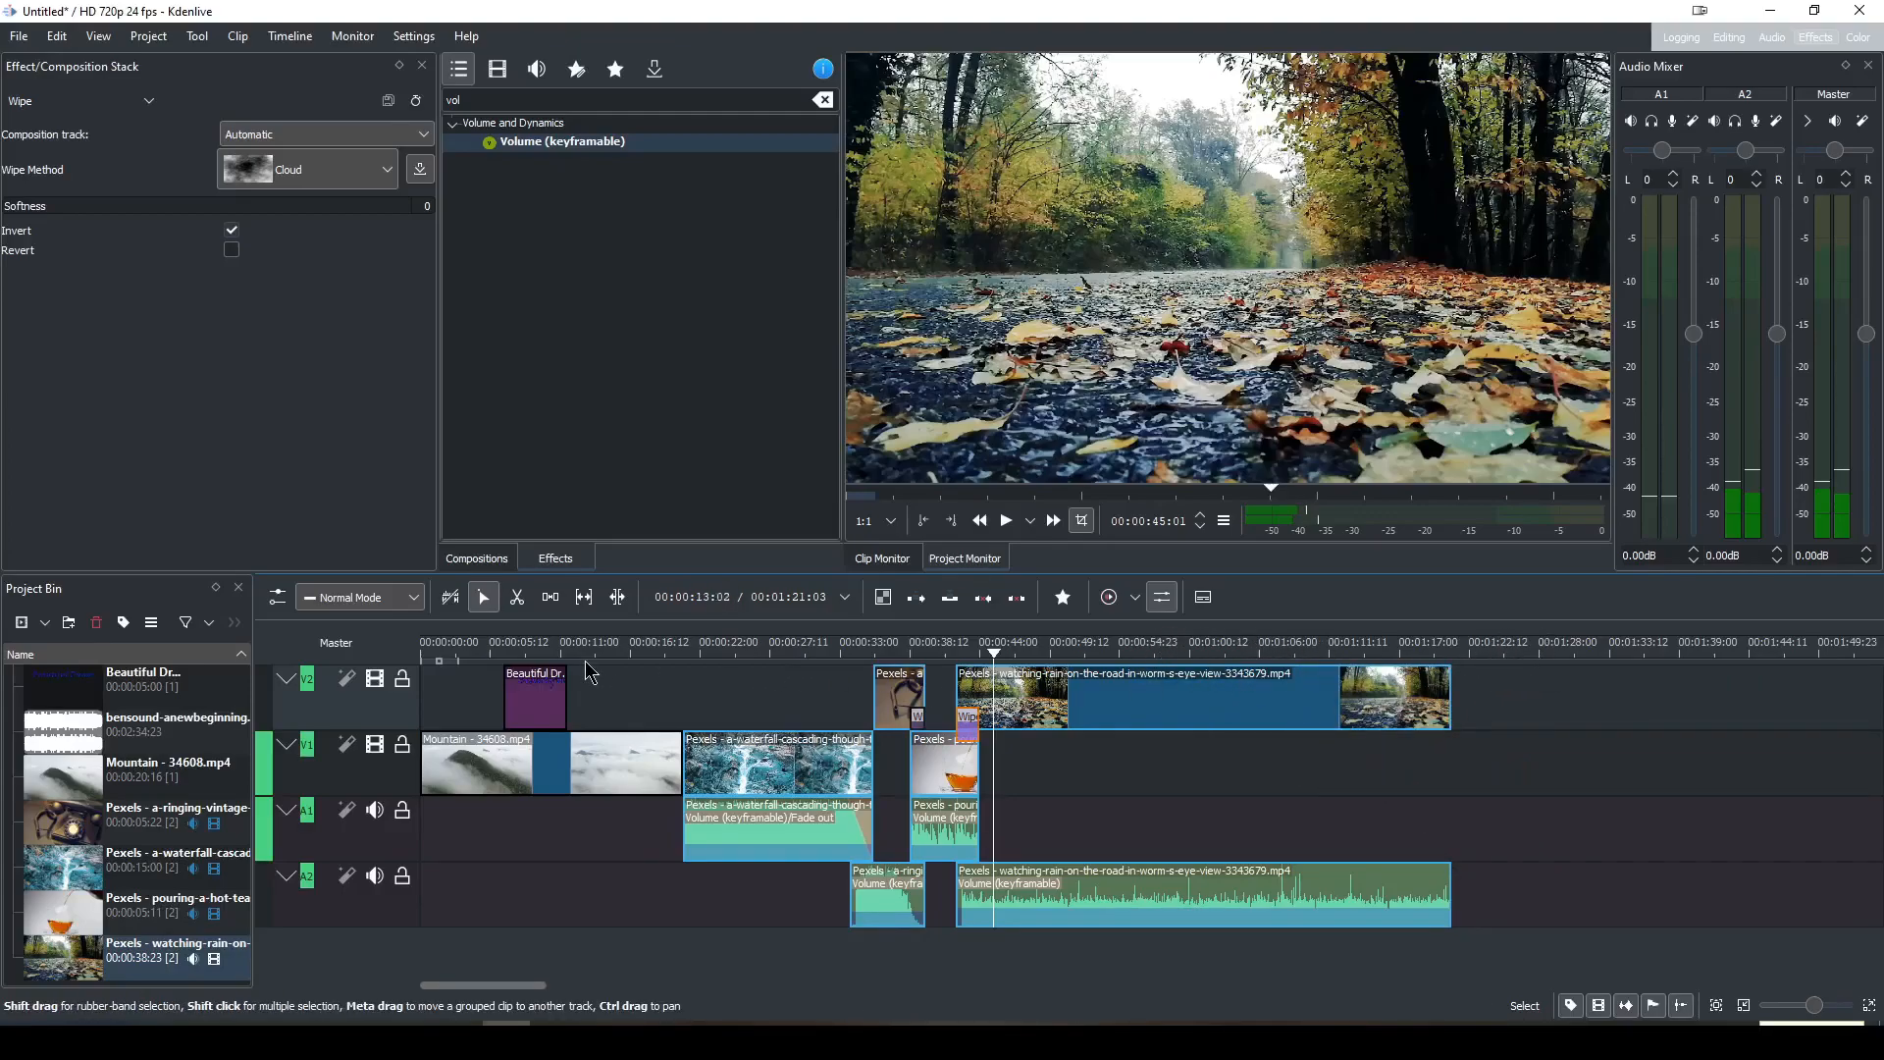
pyautogui.click(434, 660)
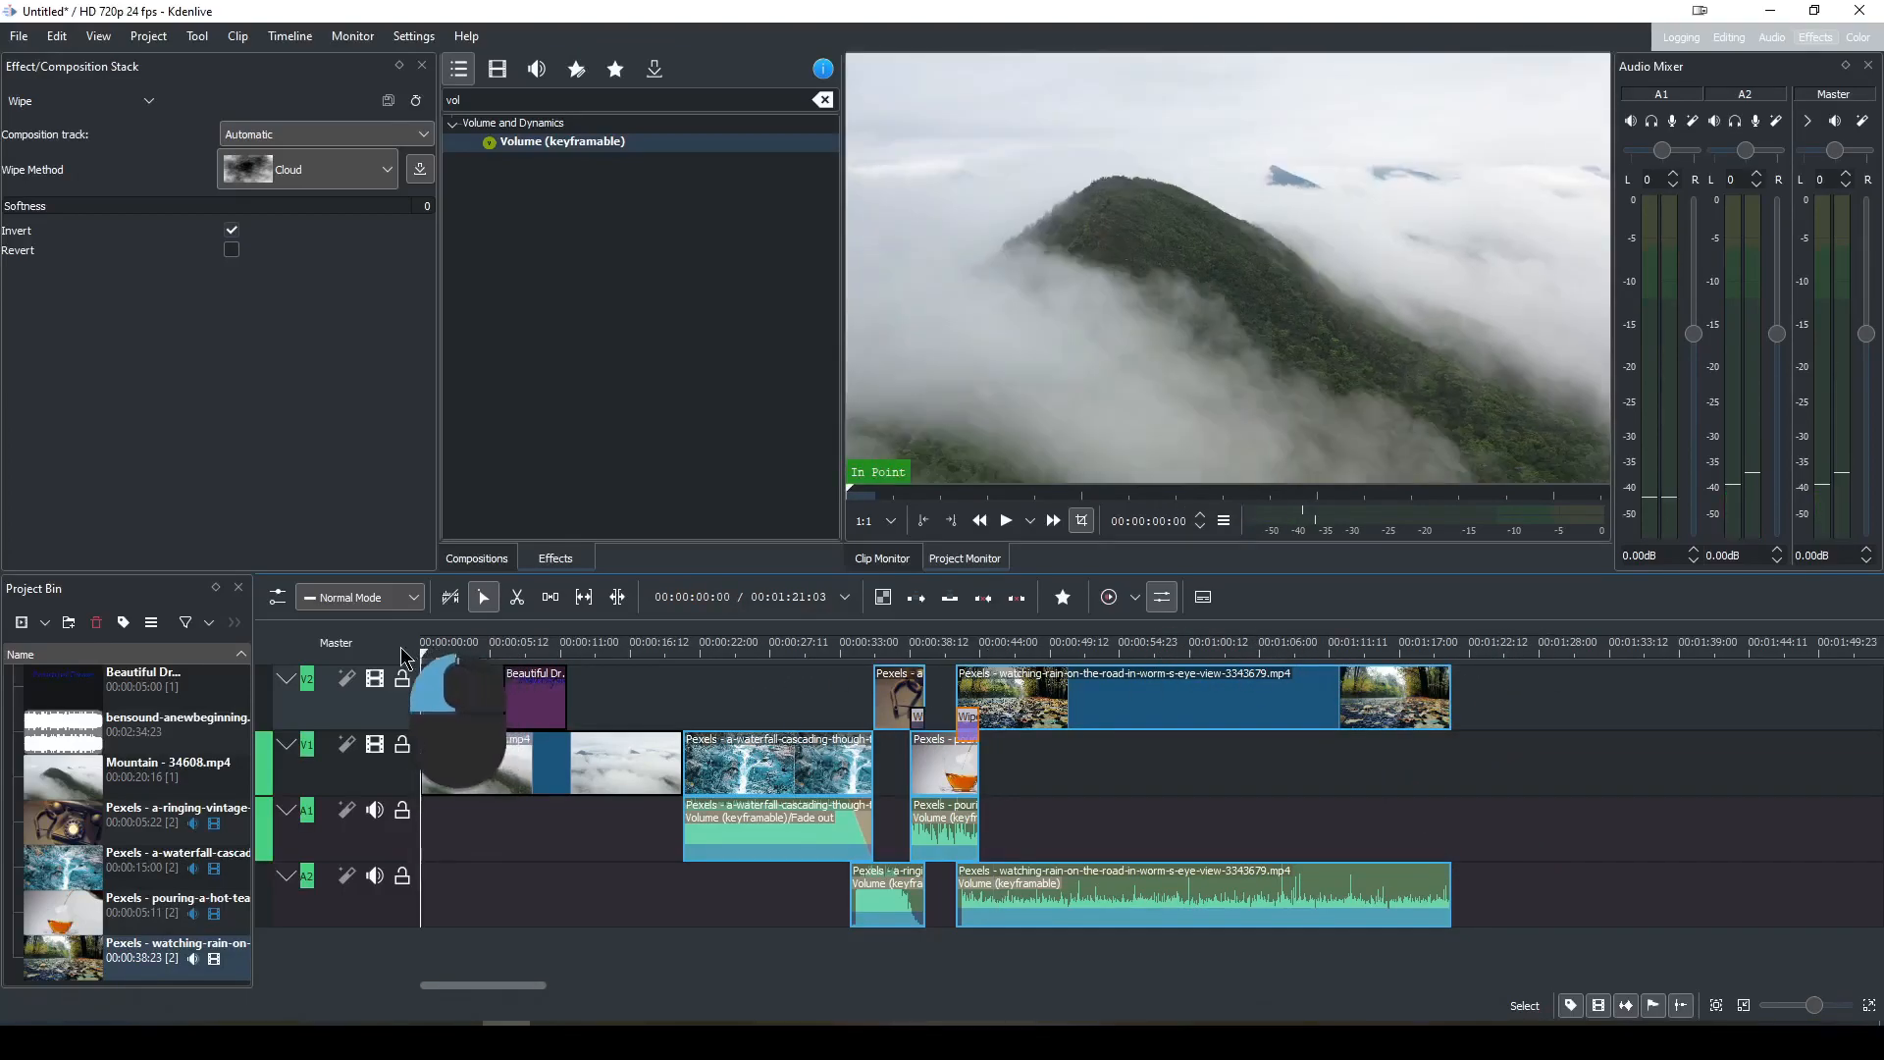
# Move the playhead to the start of the watching rain clip, and return it to the project's start.
pyautogui.click(1265, 699)
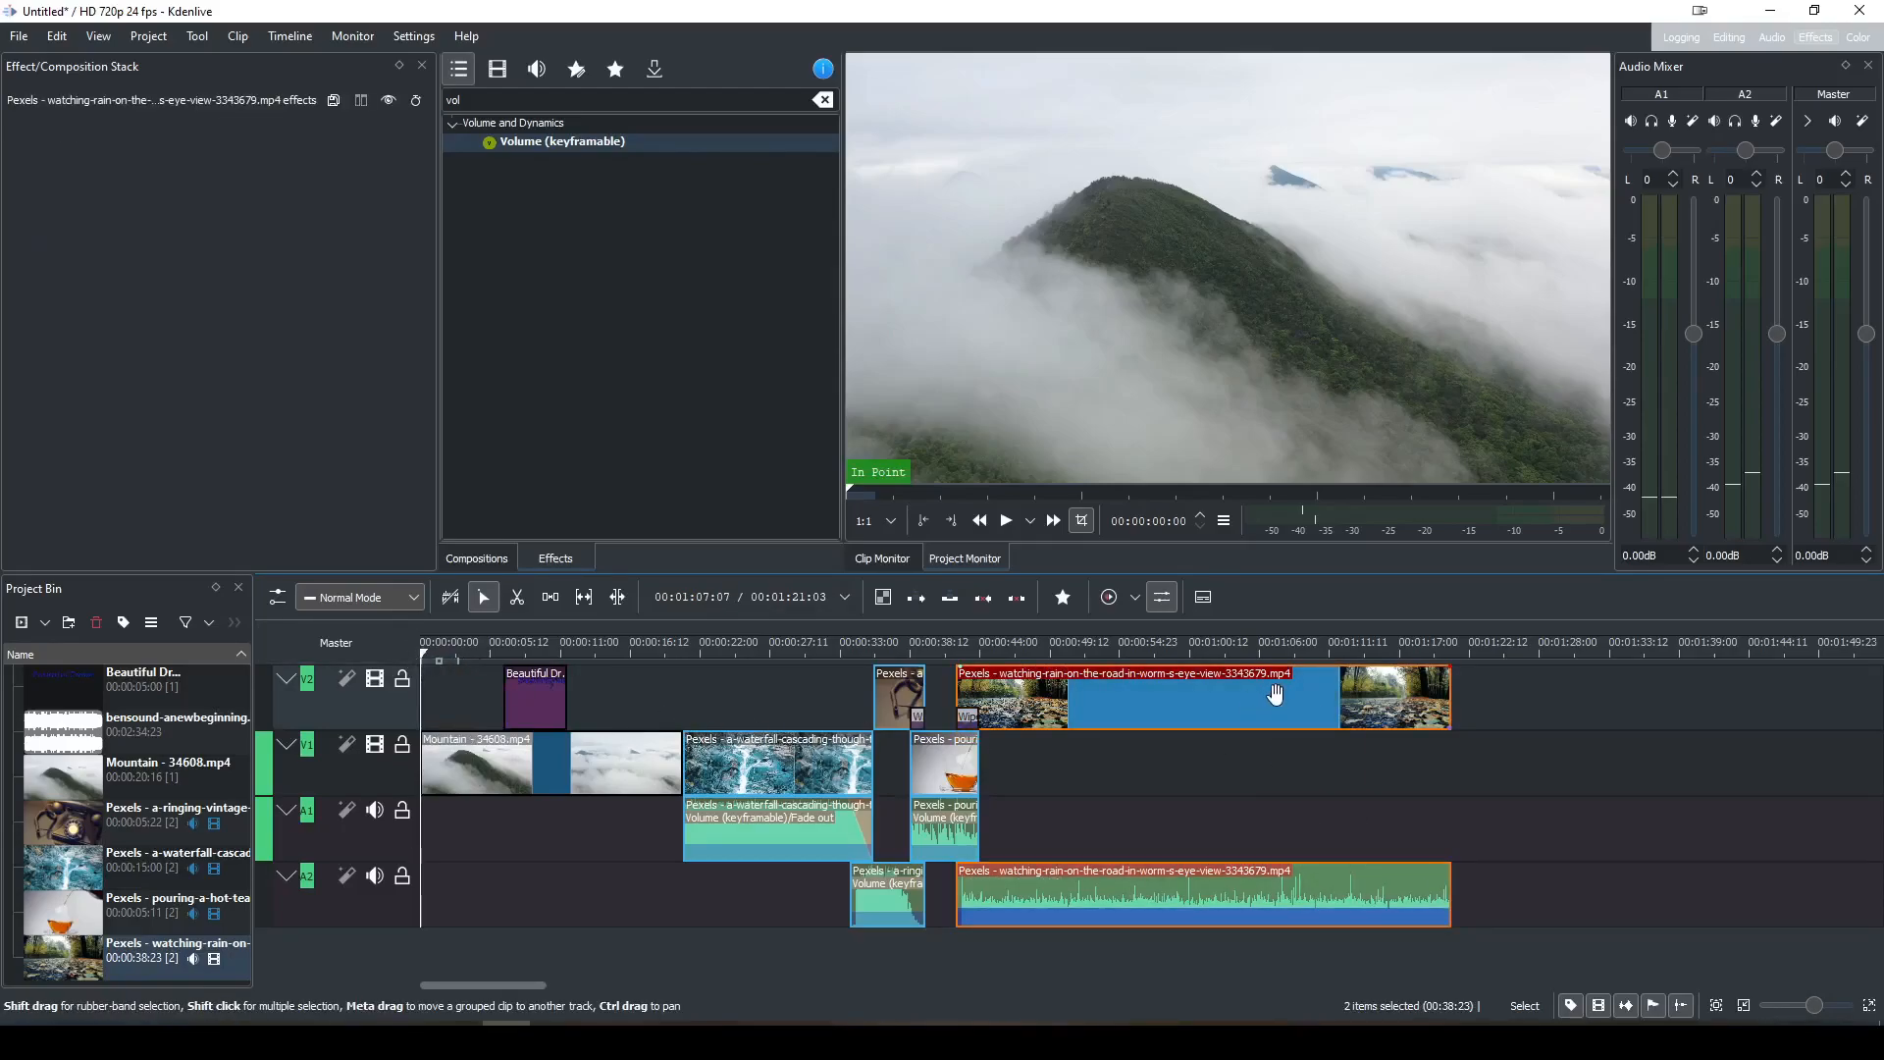
pyautogui.press('Home')
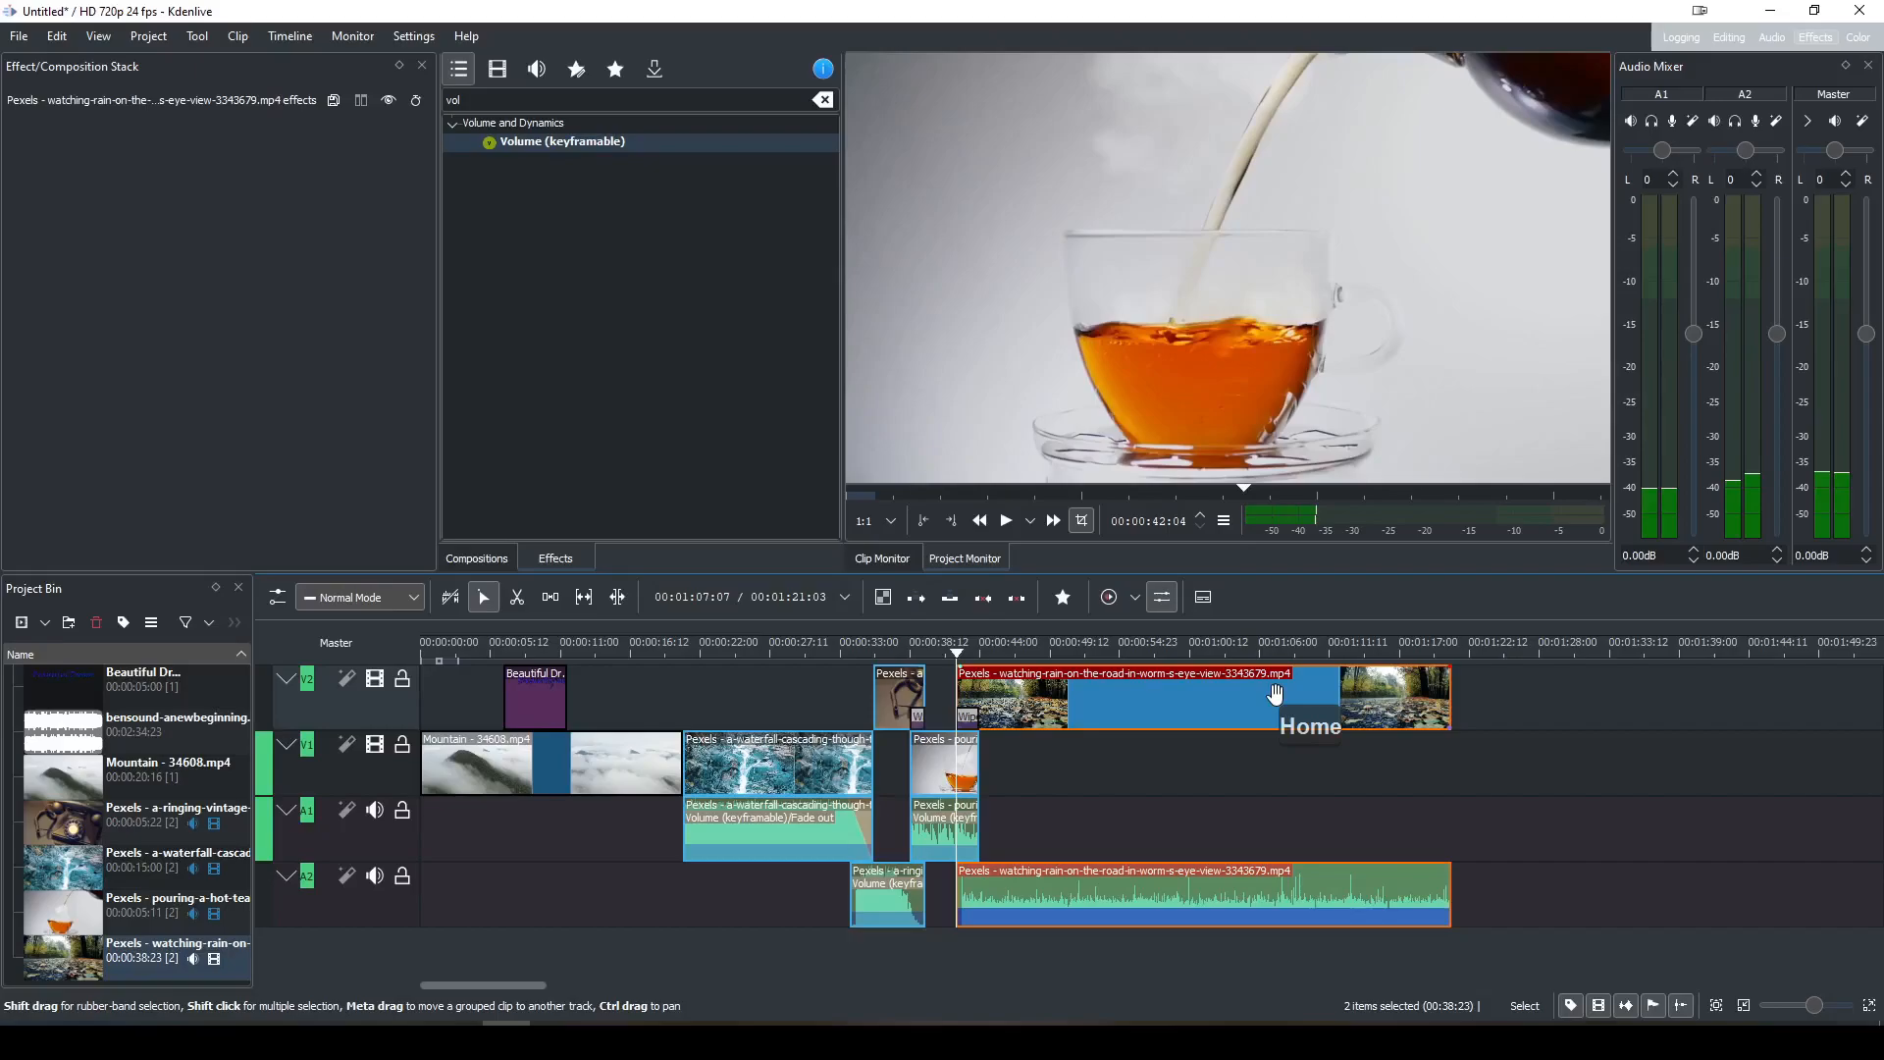
pyautogui.hotkey('ctrl', 'Home')
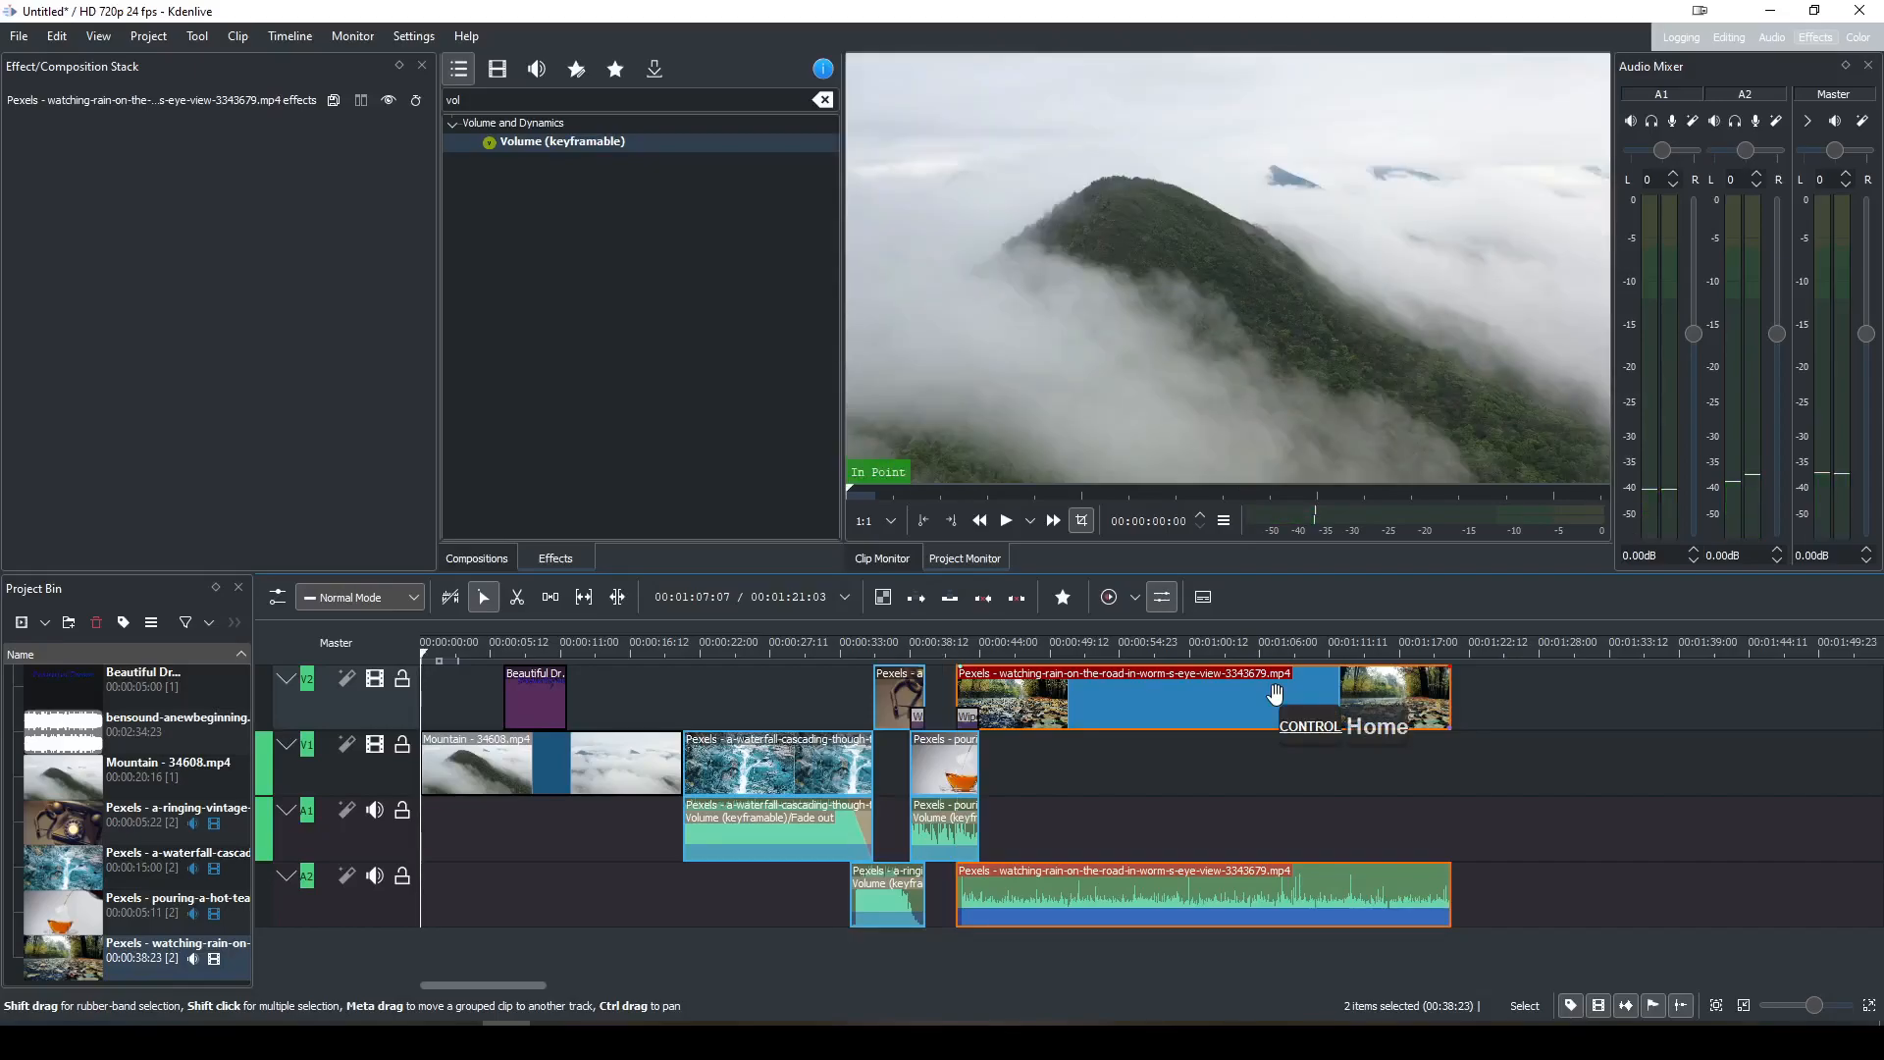
# Move the playhead to the start of the pouring tea clip, and return it to the project's start.
pyautogui.click(953, 759)
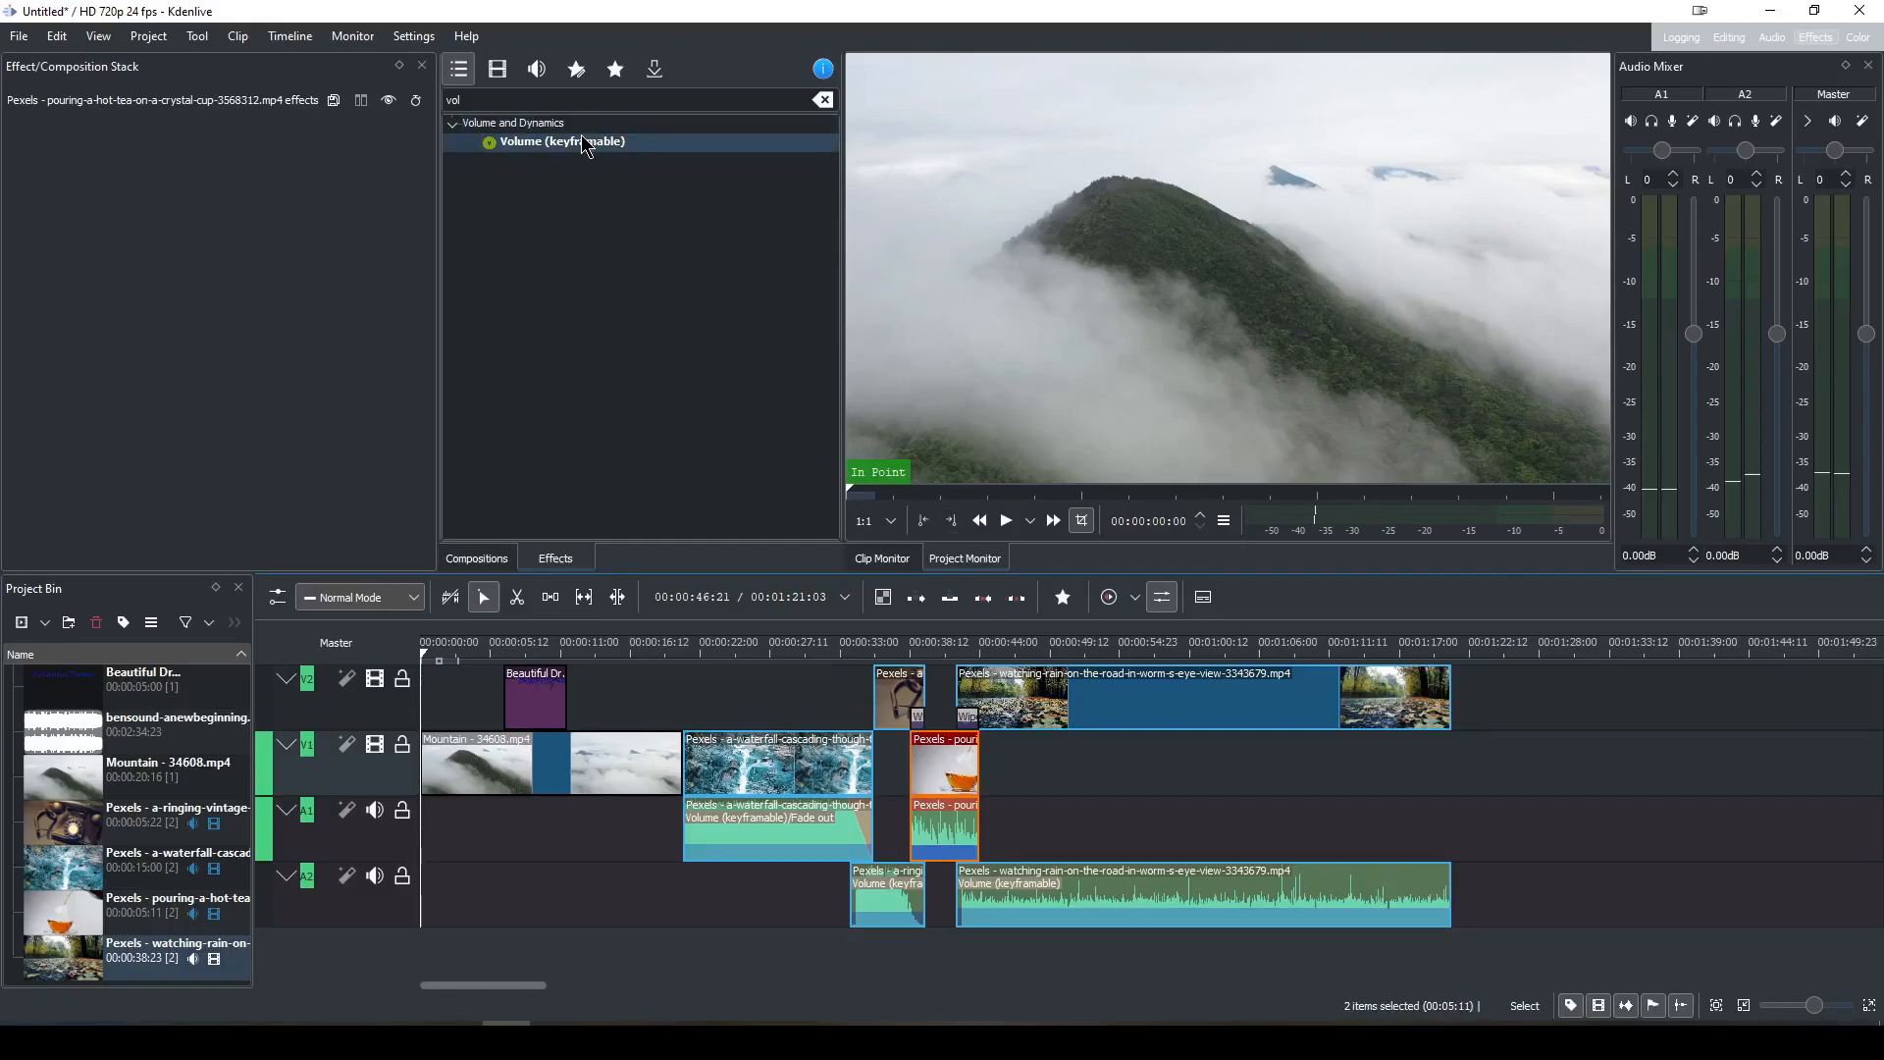
pyautogui.press('Home')
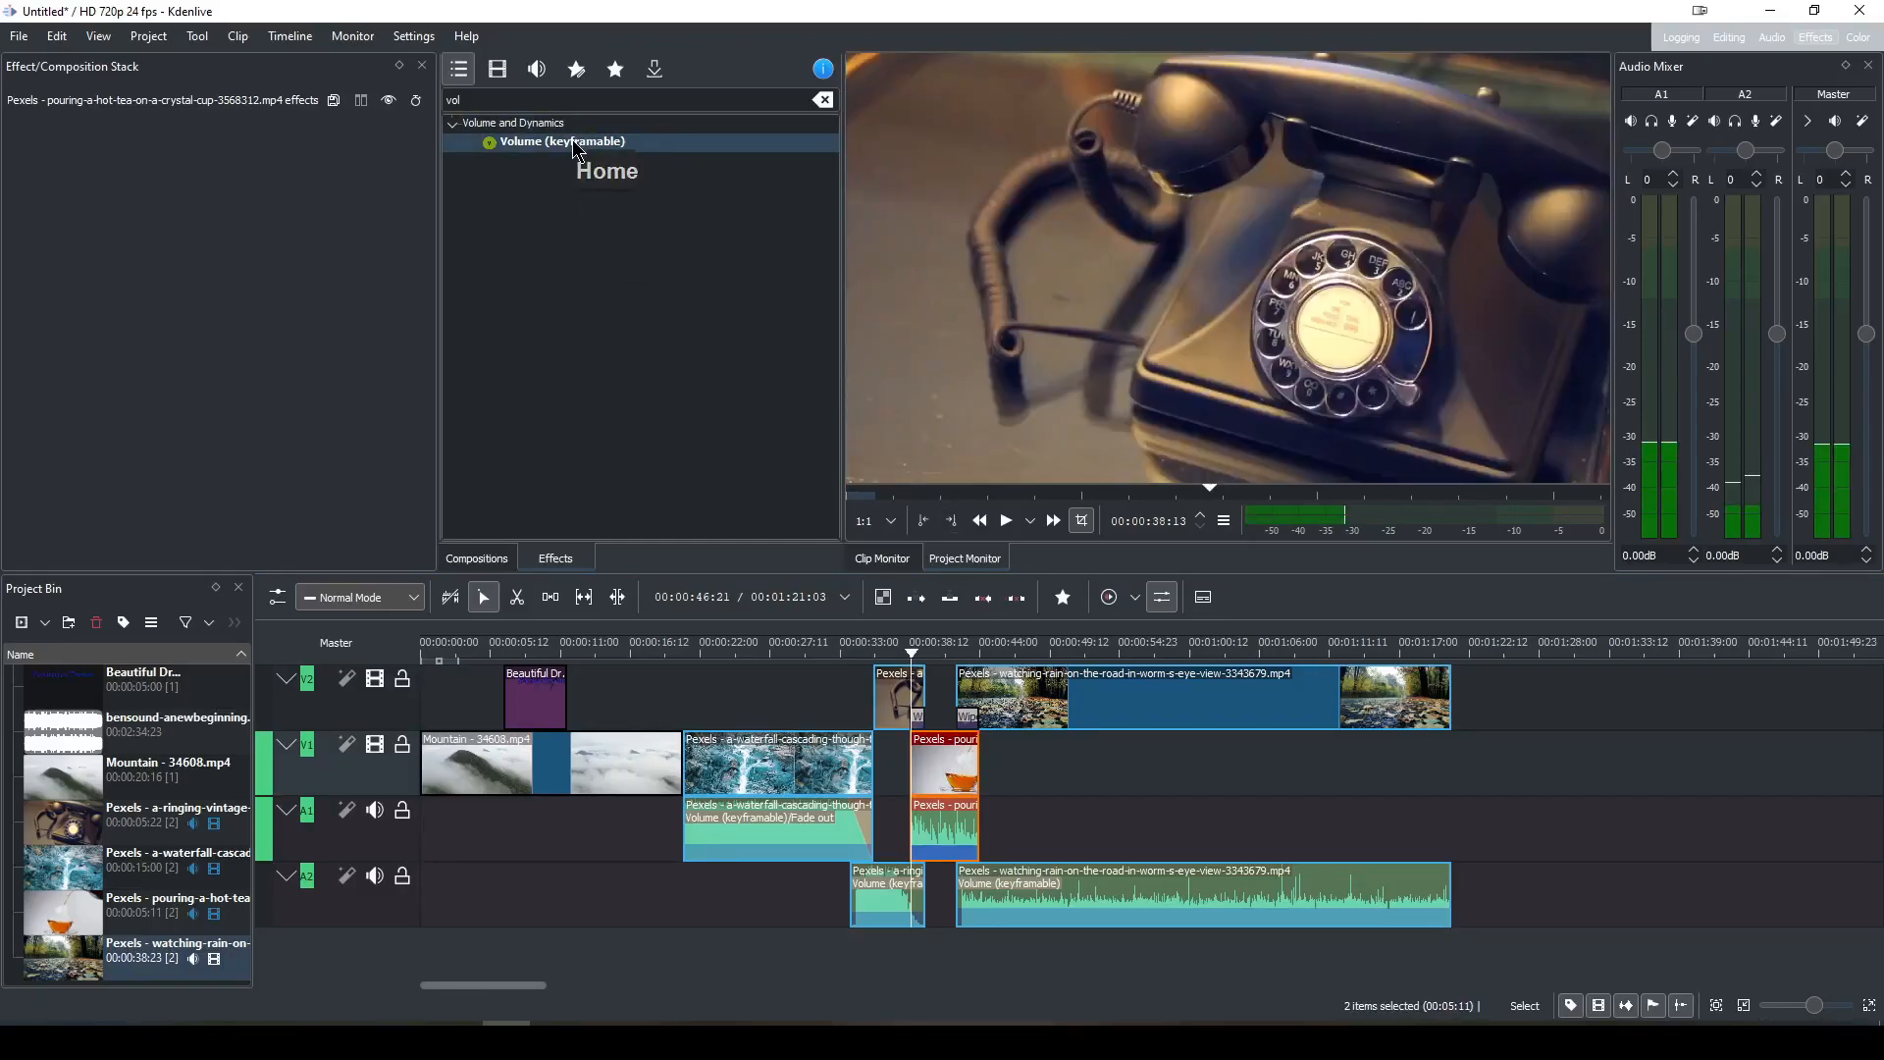
pyautogui.hotkey('ctrl', 'Home')
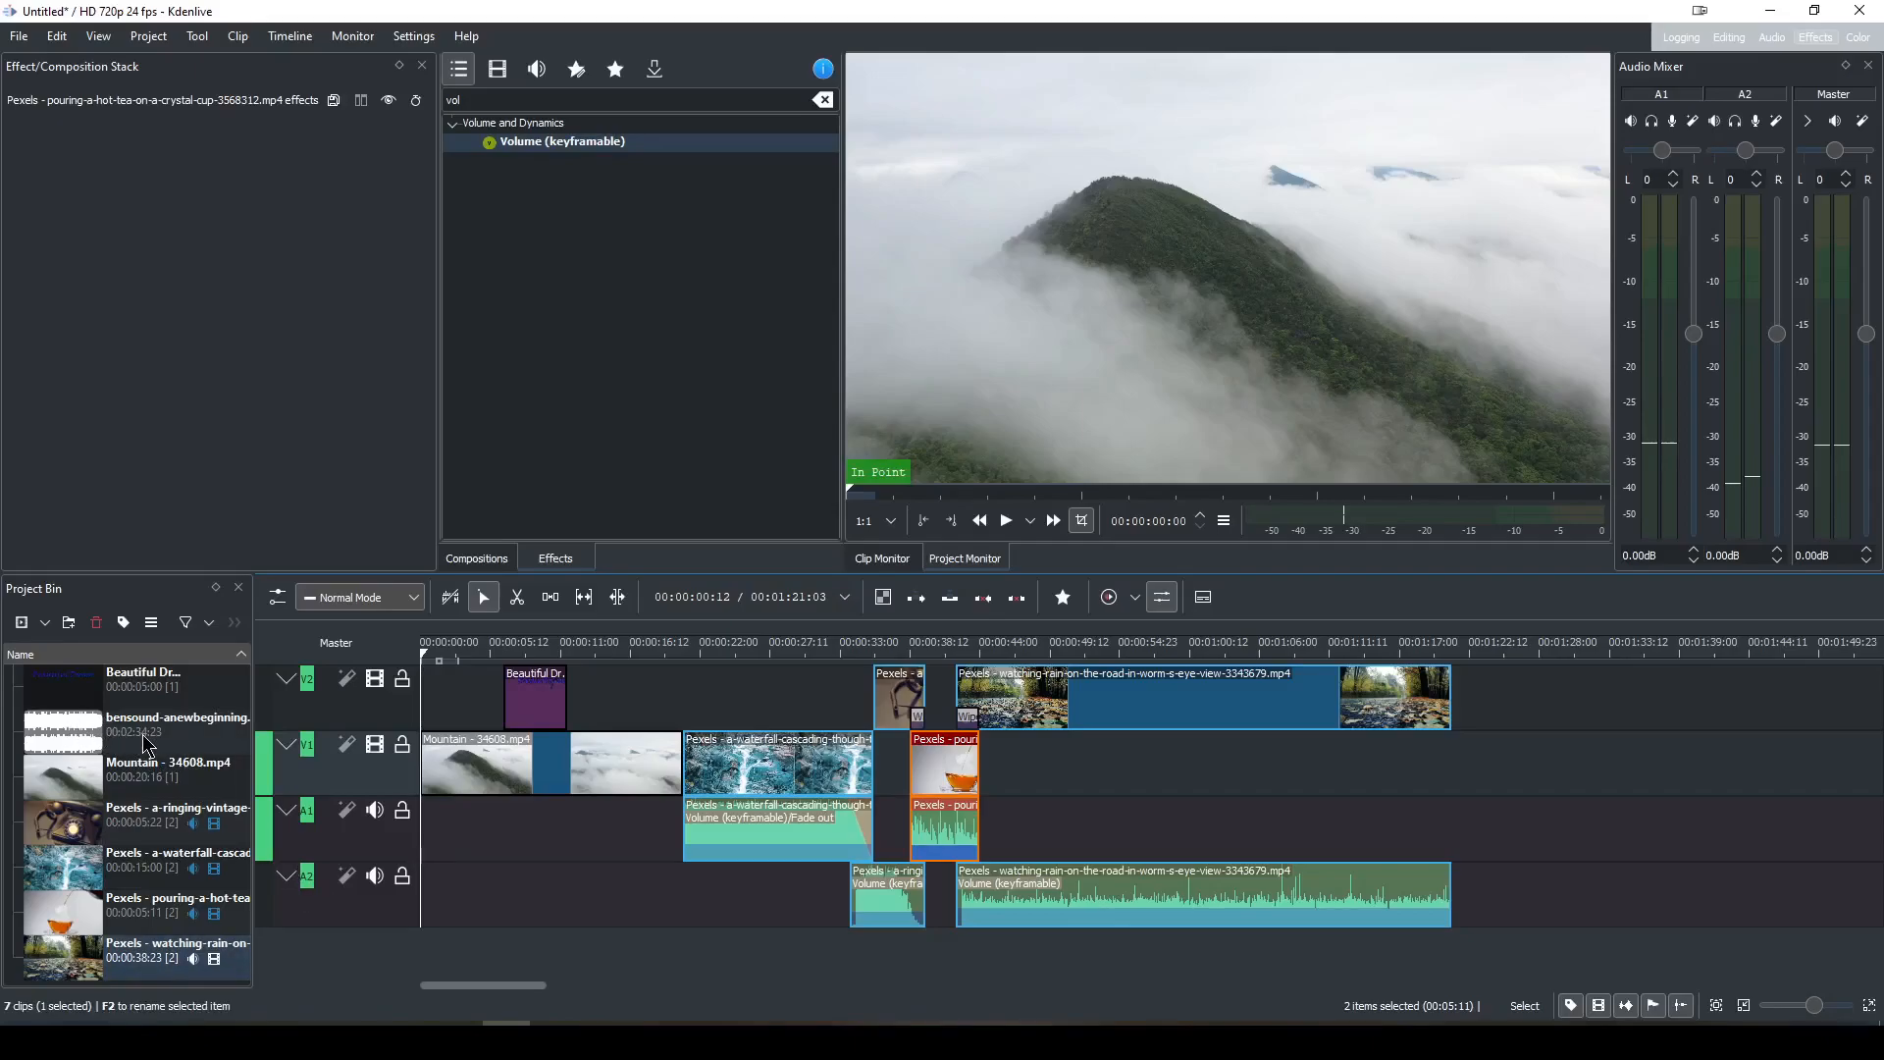
# Place the bensound-anewbeginning.mp3 music on track A1 directly after the tea clip's audio, at 00:00:44:00.
pyautogui.moveTo(144, 745); pyautogui.dragTo(1026, 741)
pyautogui.moveTo(273, 745); pyautogui.dragTo(161, 741)
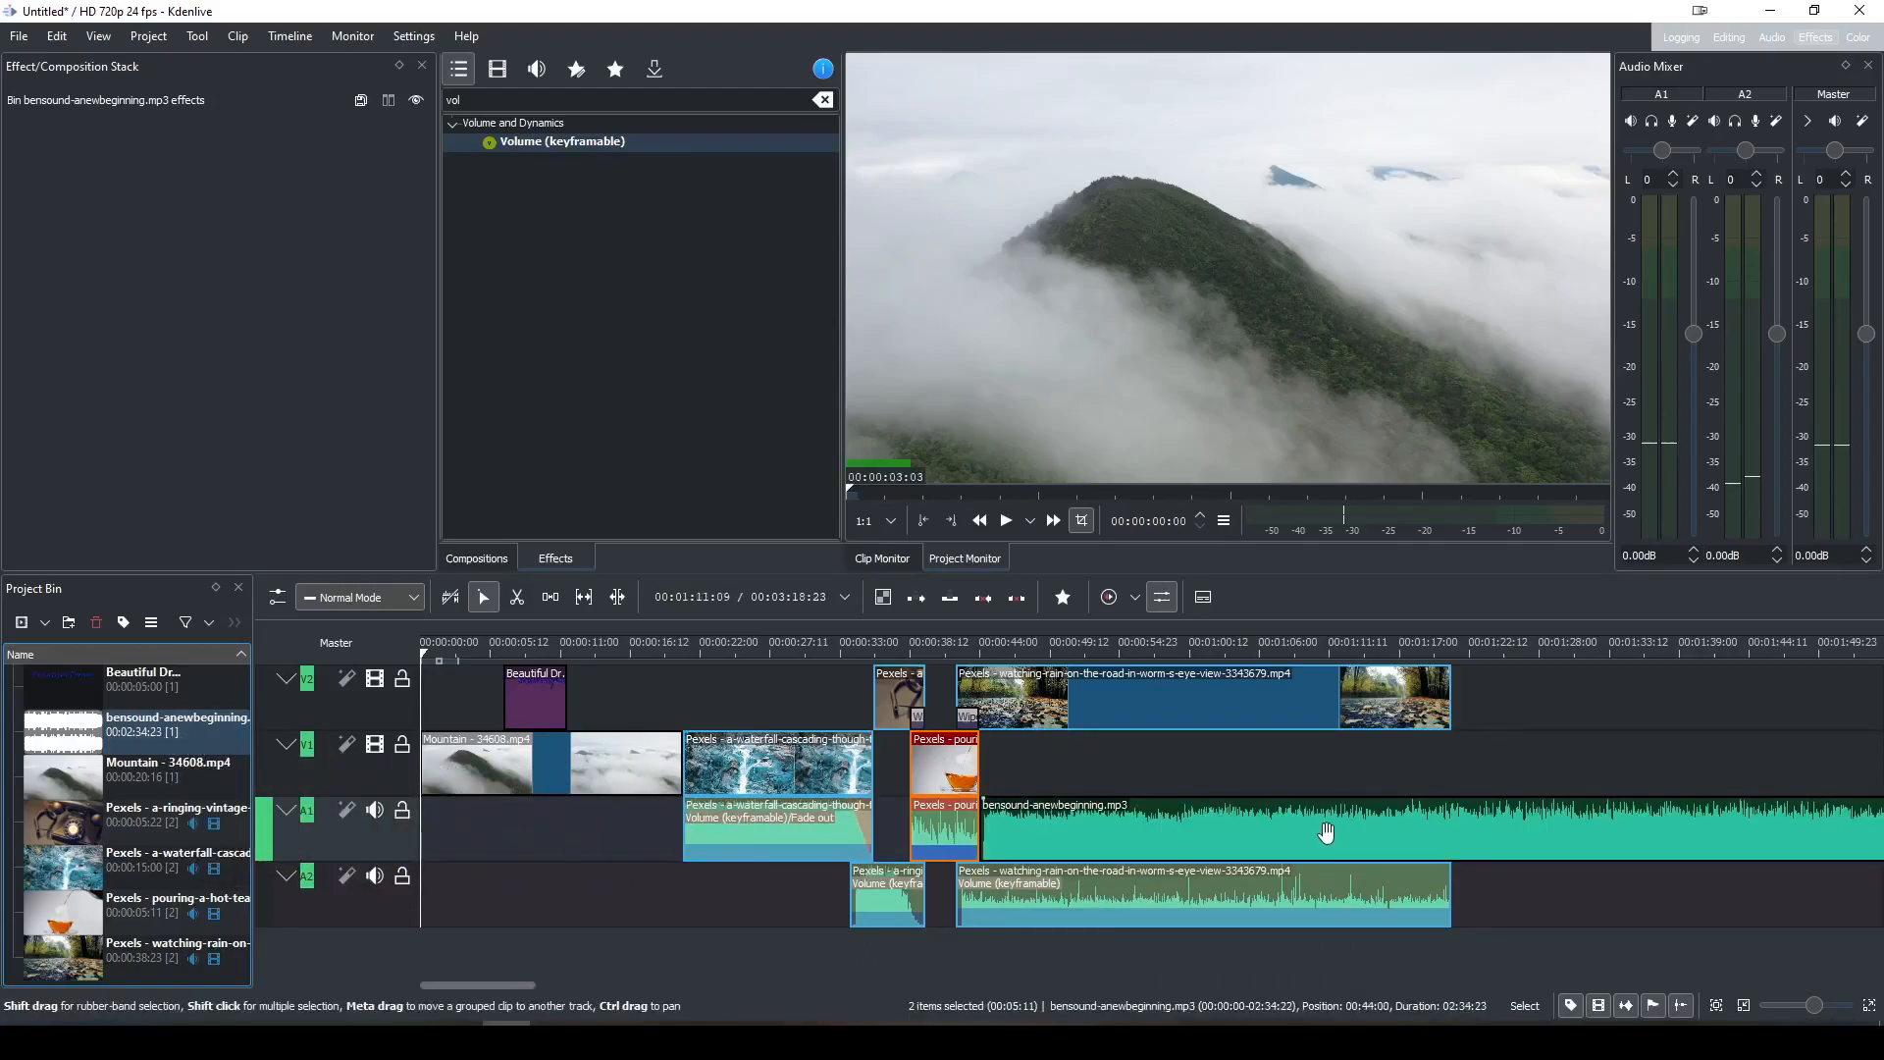
# Delete the music clip from track A1 and insert one audio track named Music under A2.
pyautogui.click(1117, 819)
pyautogui.press('Delete')
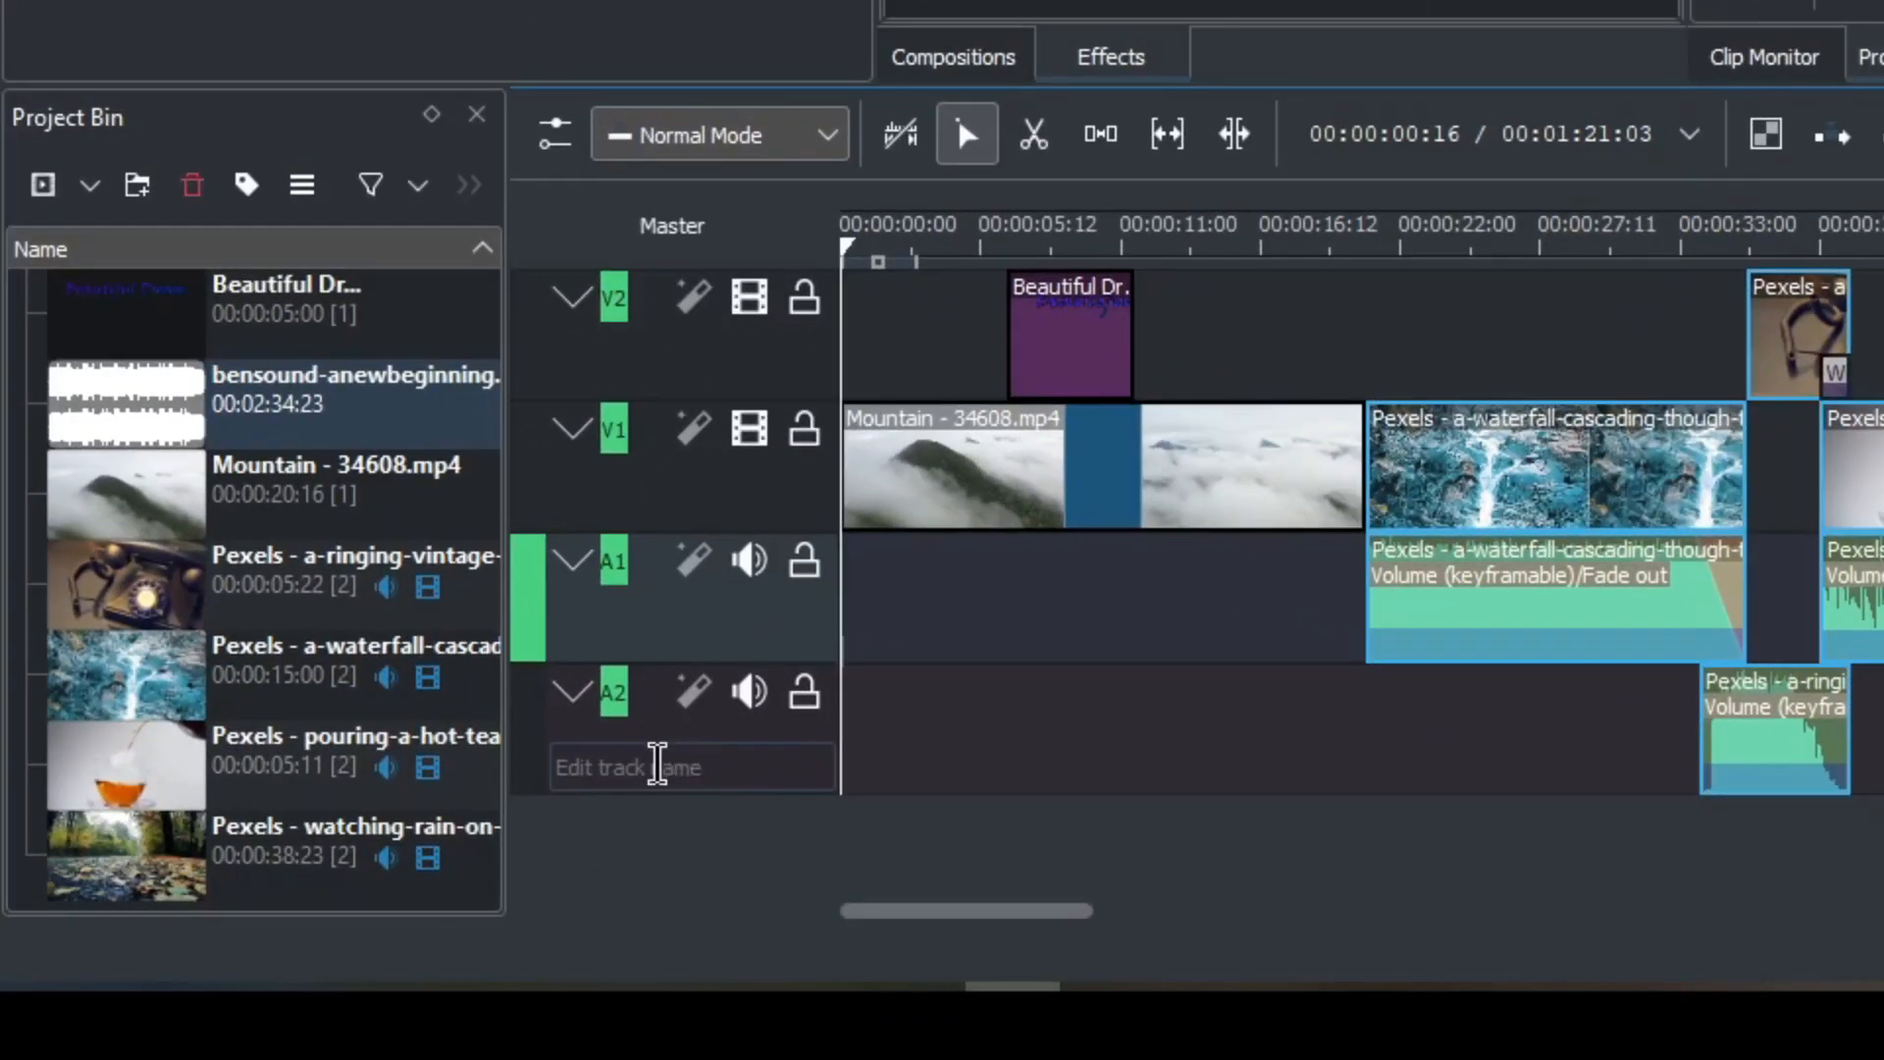
pyautogui.rightClick(654, 768)
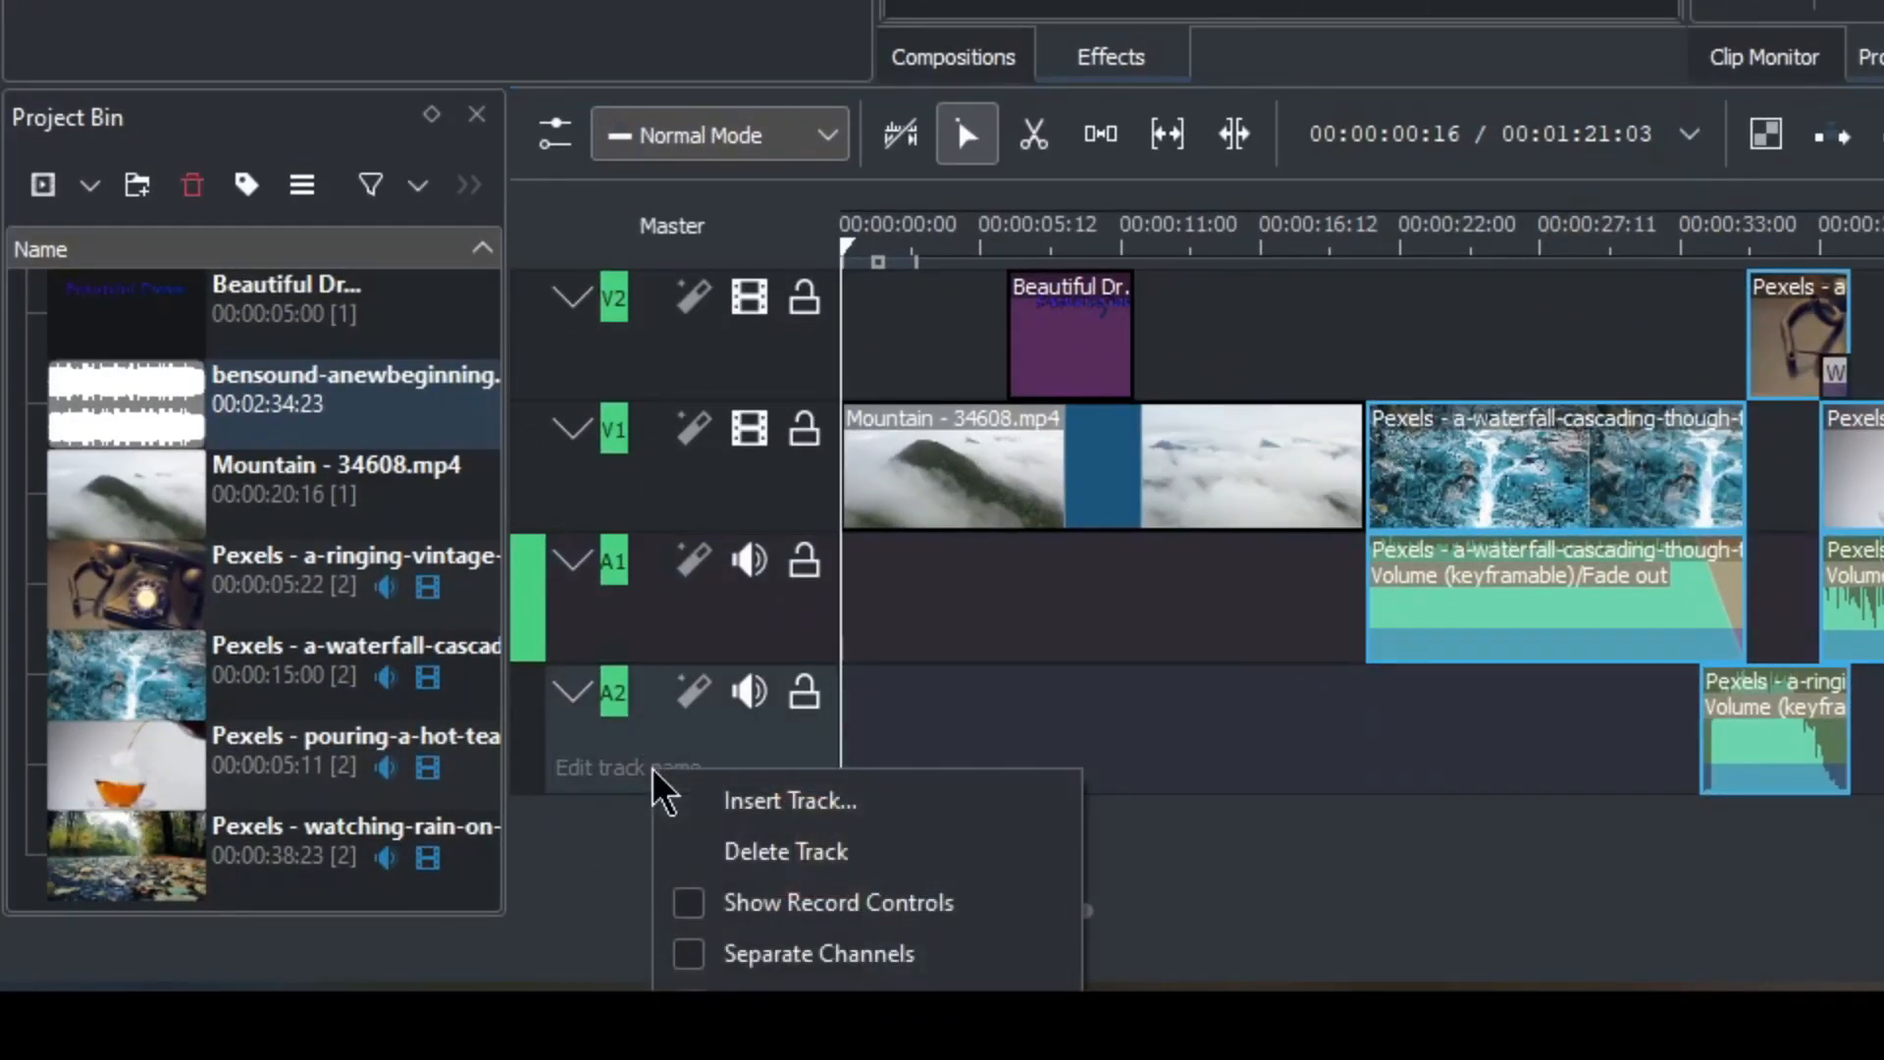
pyautogui.click(870, 814)
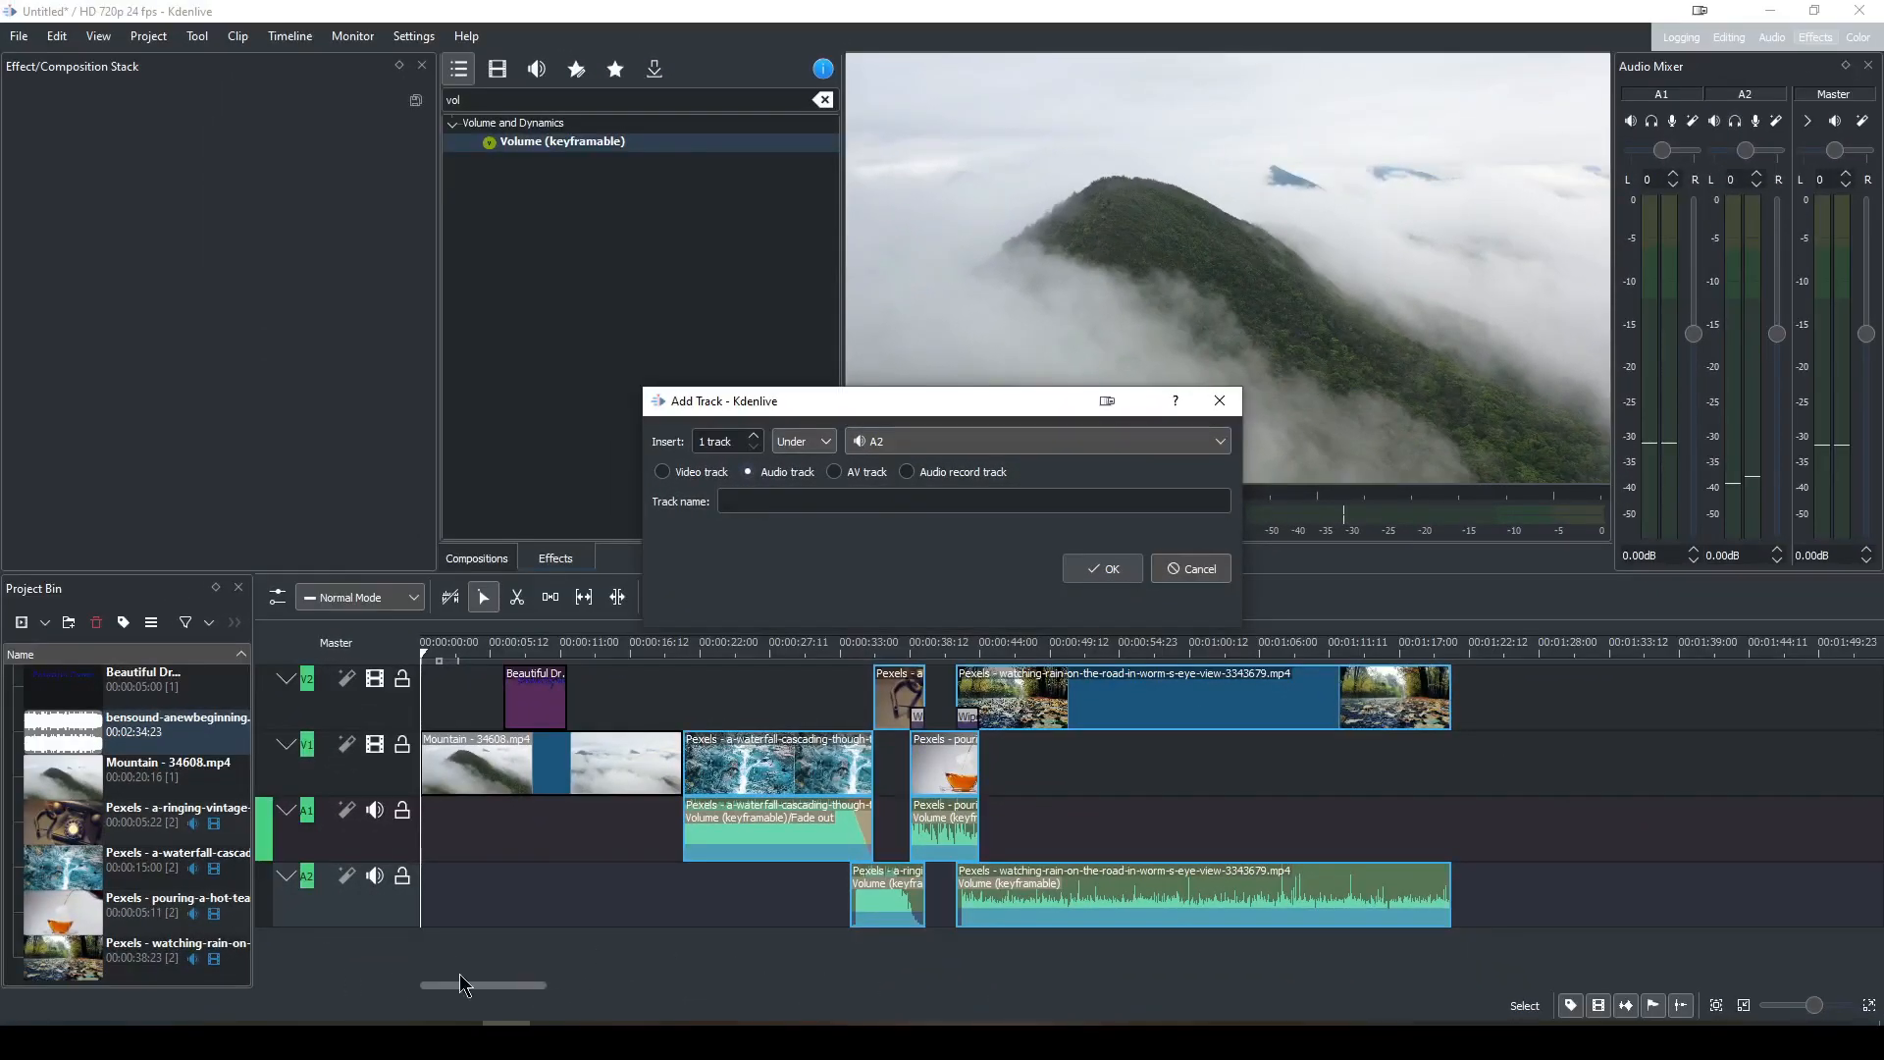
pyautogui.click(734, 499)
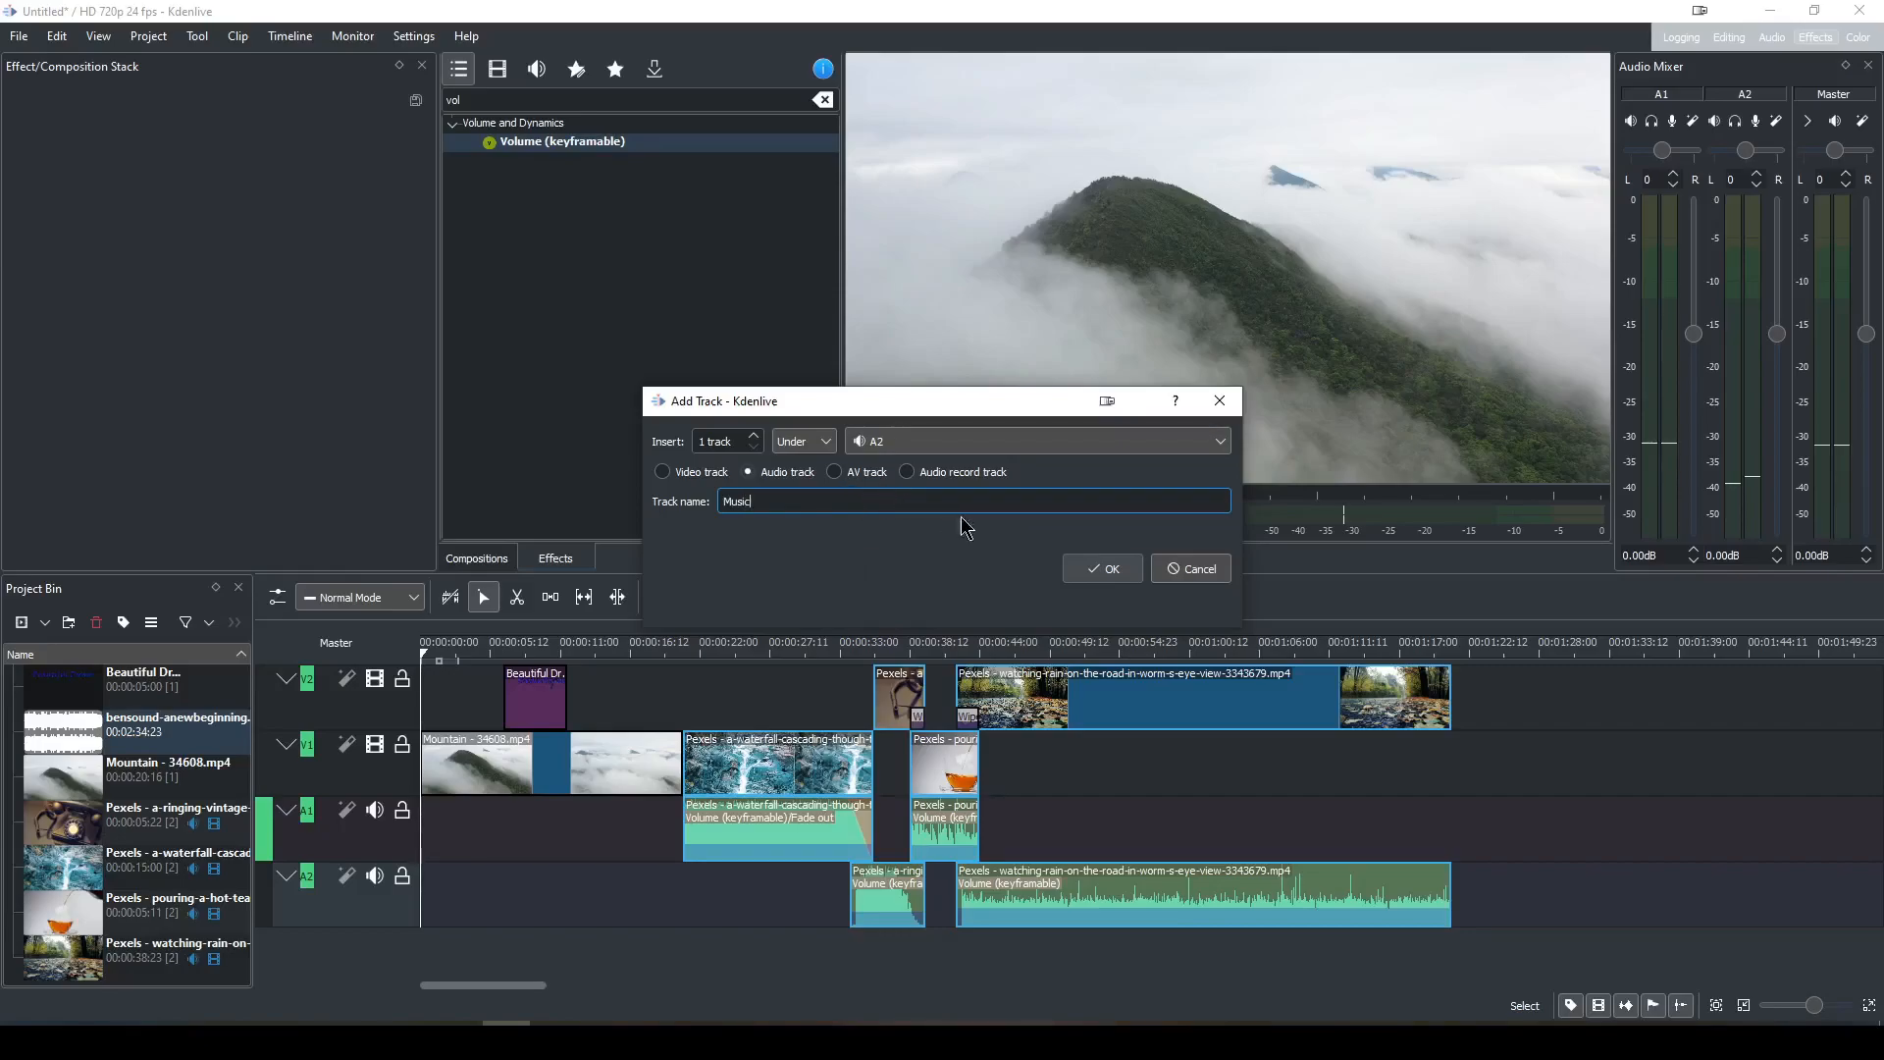
pyautogui.click(1119, 572)
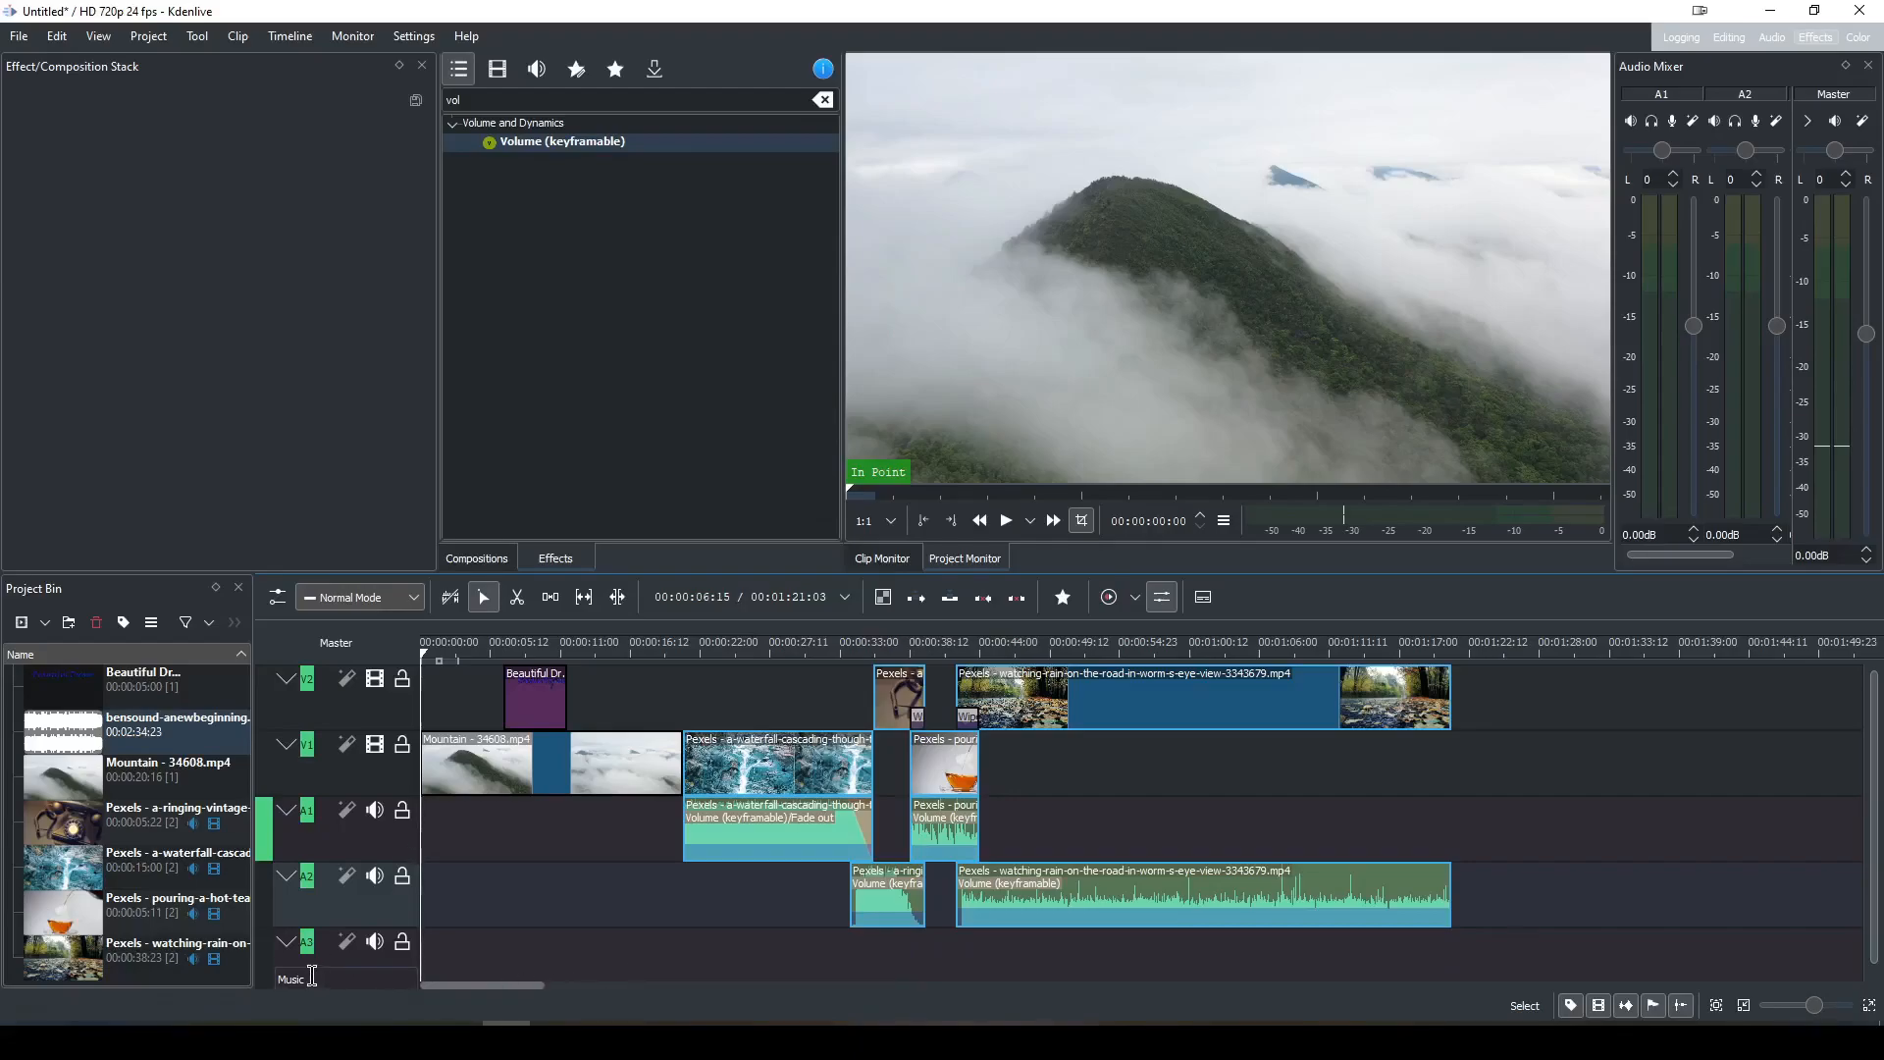
# Name audio track A2 "Video Sounds b" and audio track A1 "Video Sounds a".
pyautogui.doubleClick(325, 914)
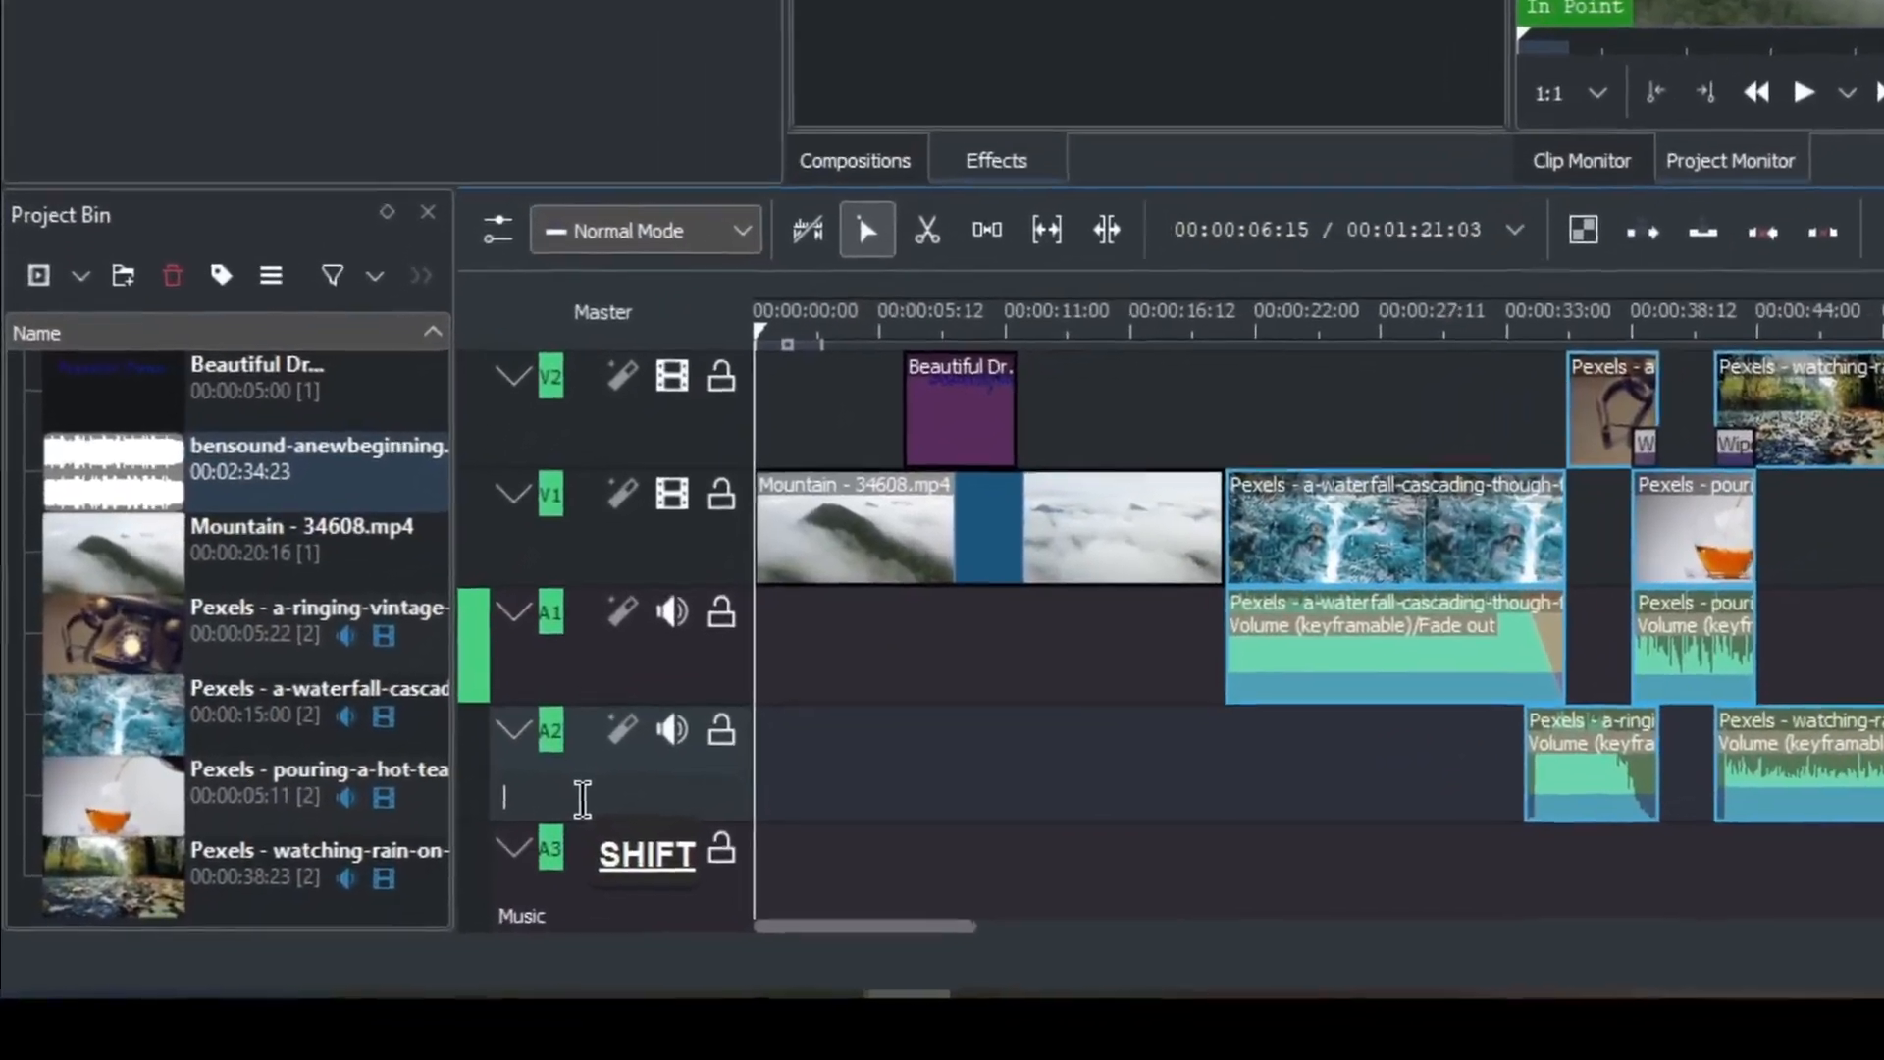
pyautogui.write('Vid')
pyautogui.write('eo S')
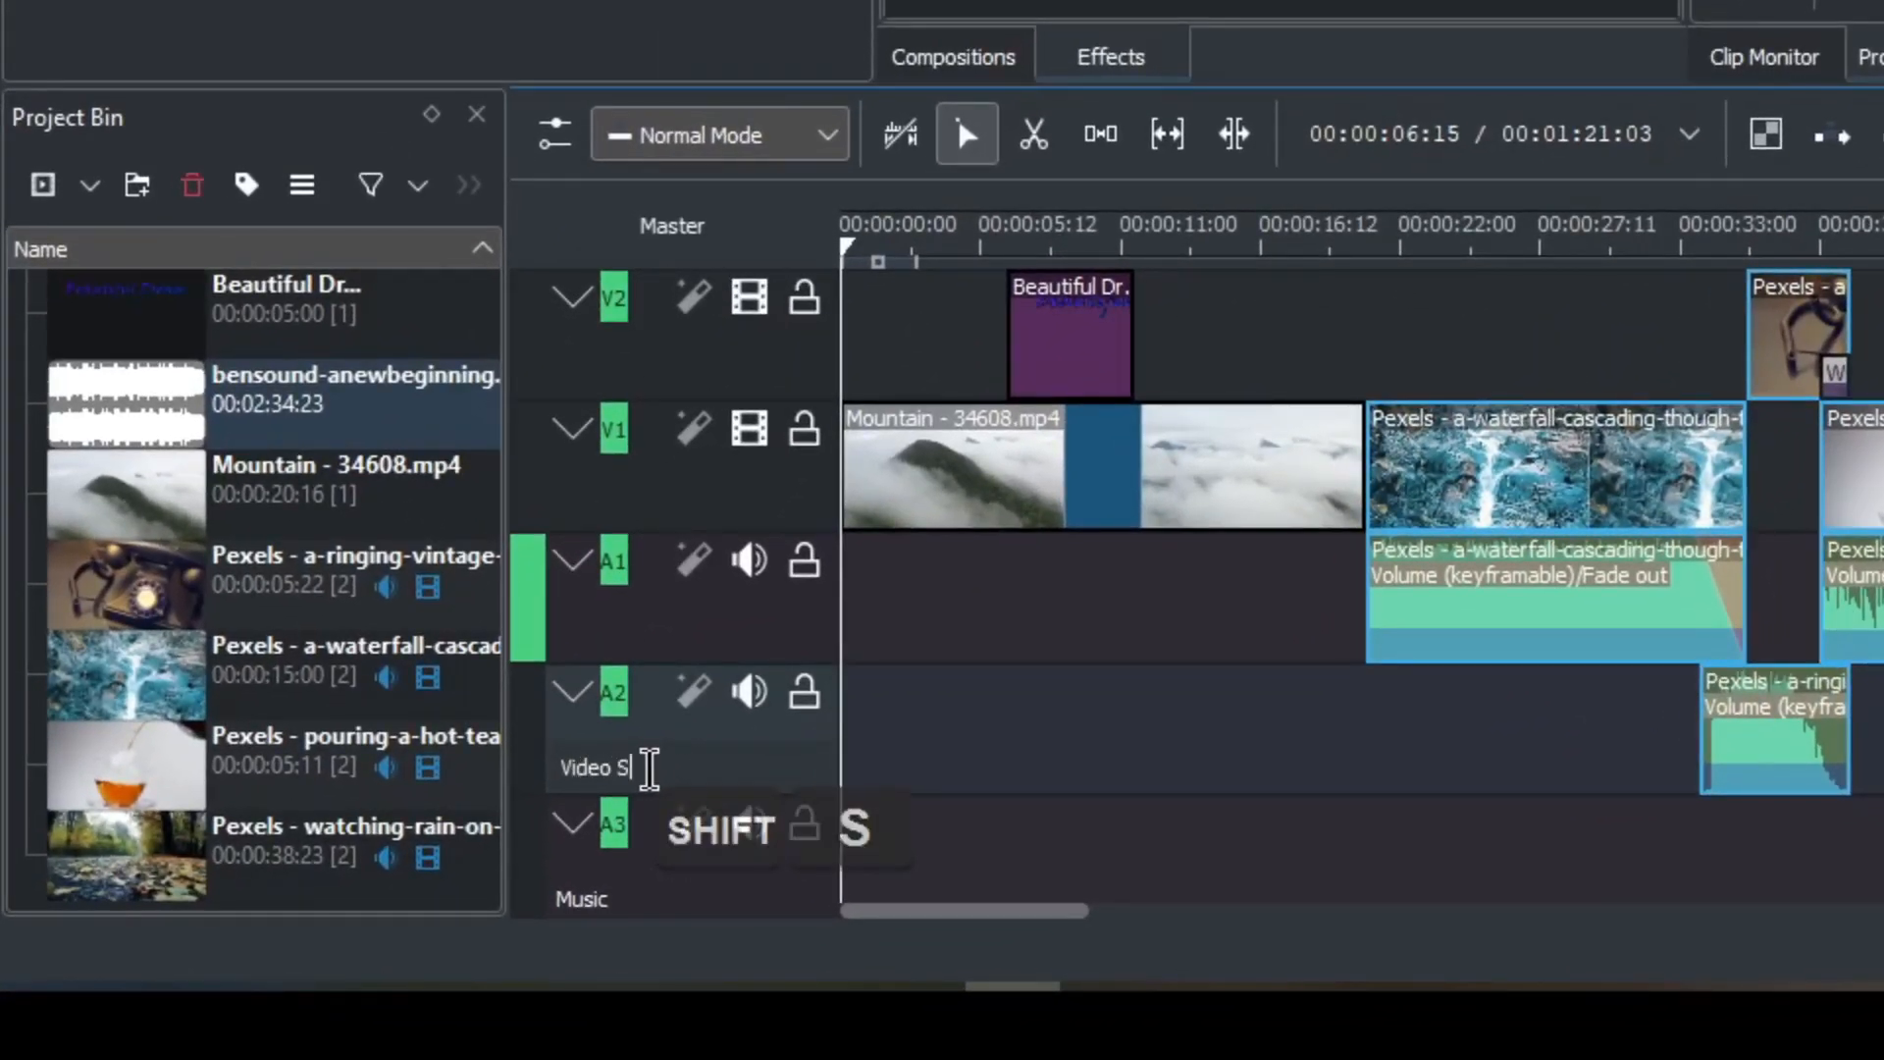
pyautogui.write('ounds')
pyautogui.press('Return')
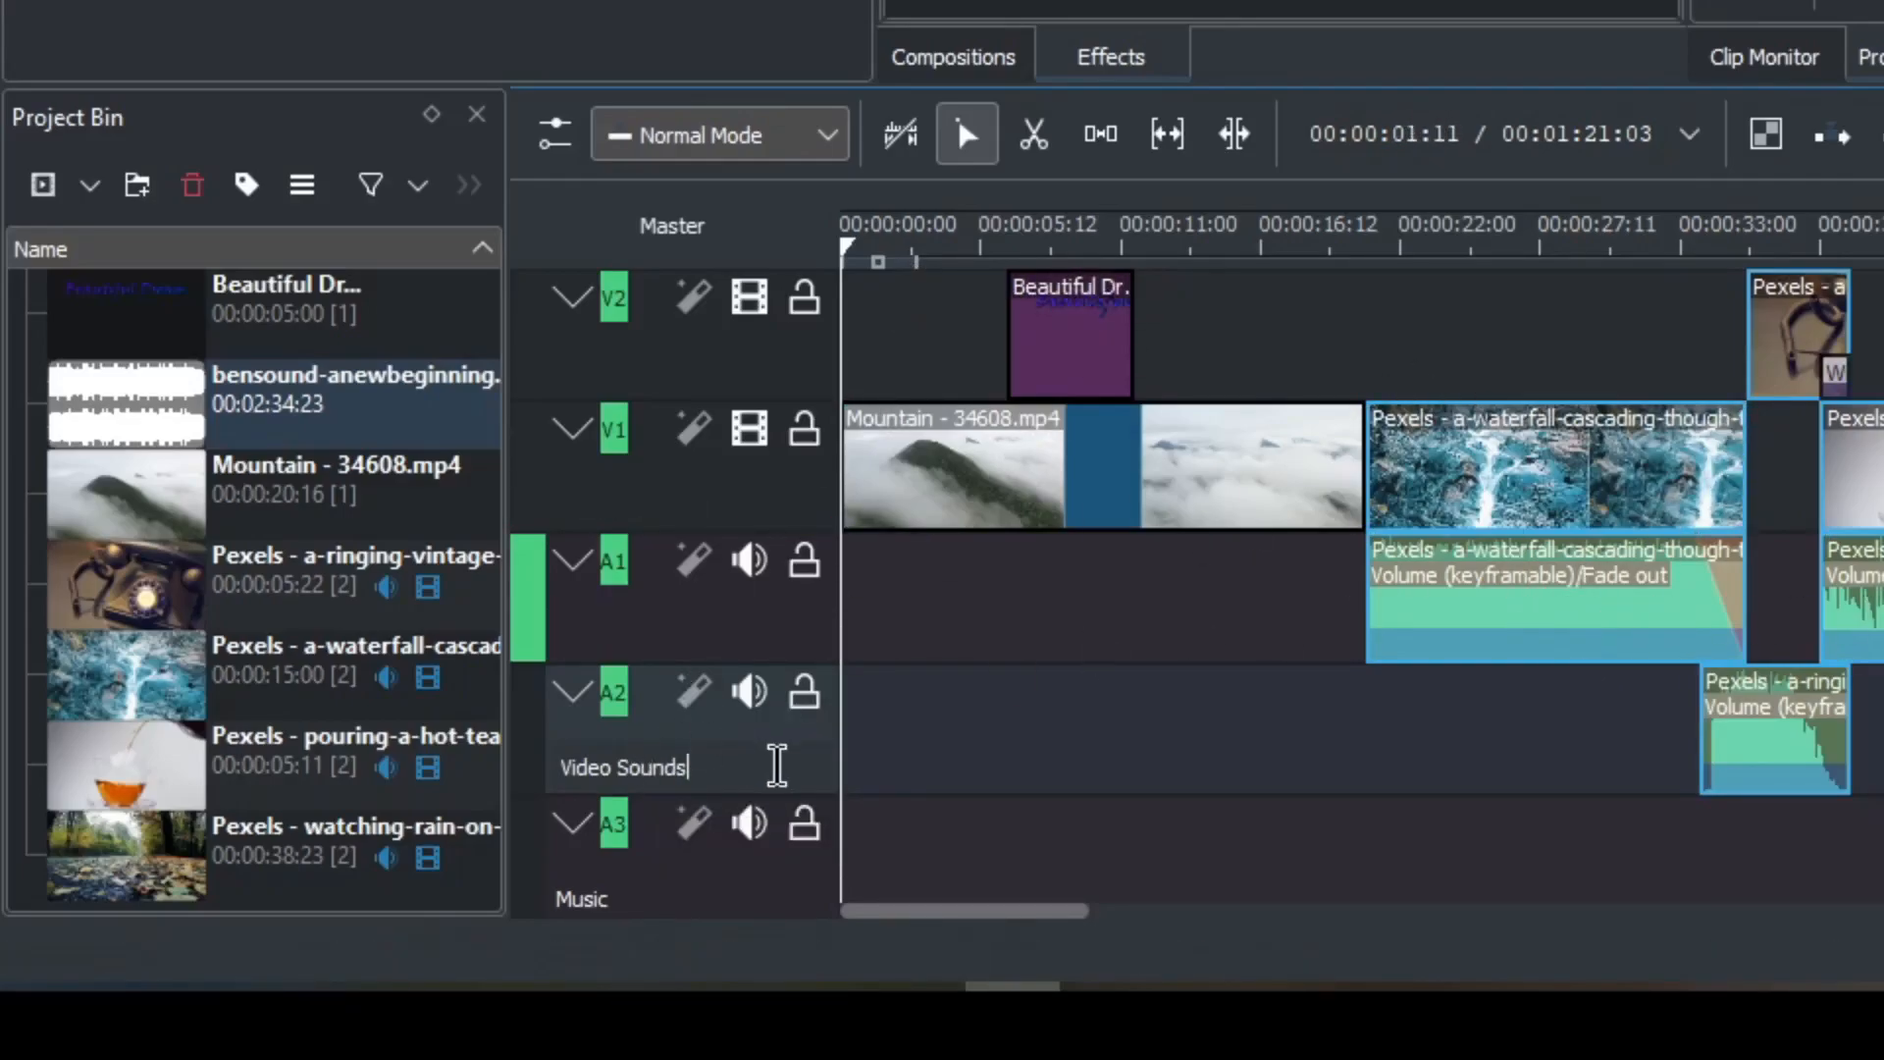
pyautogui.write('b')
pyautogui.click(633, 624)
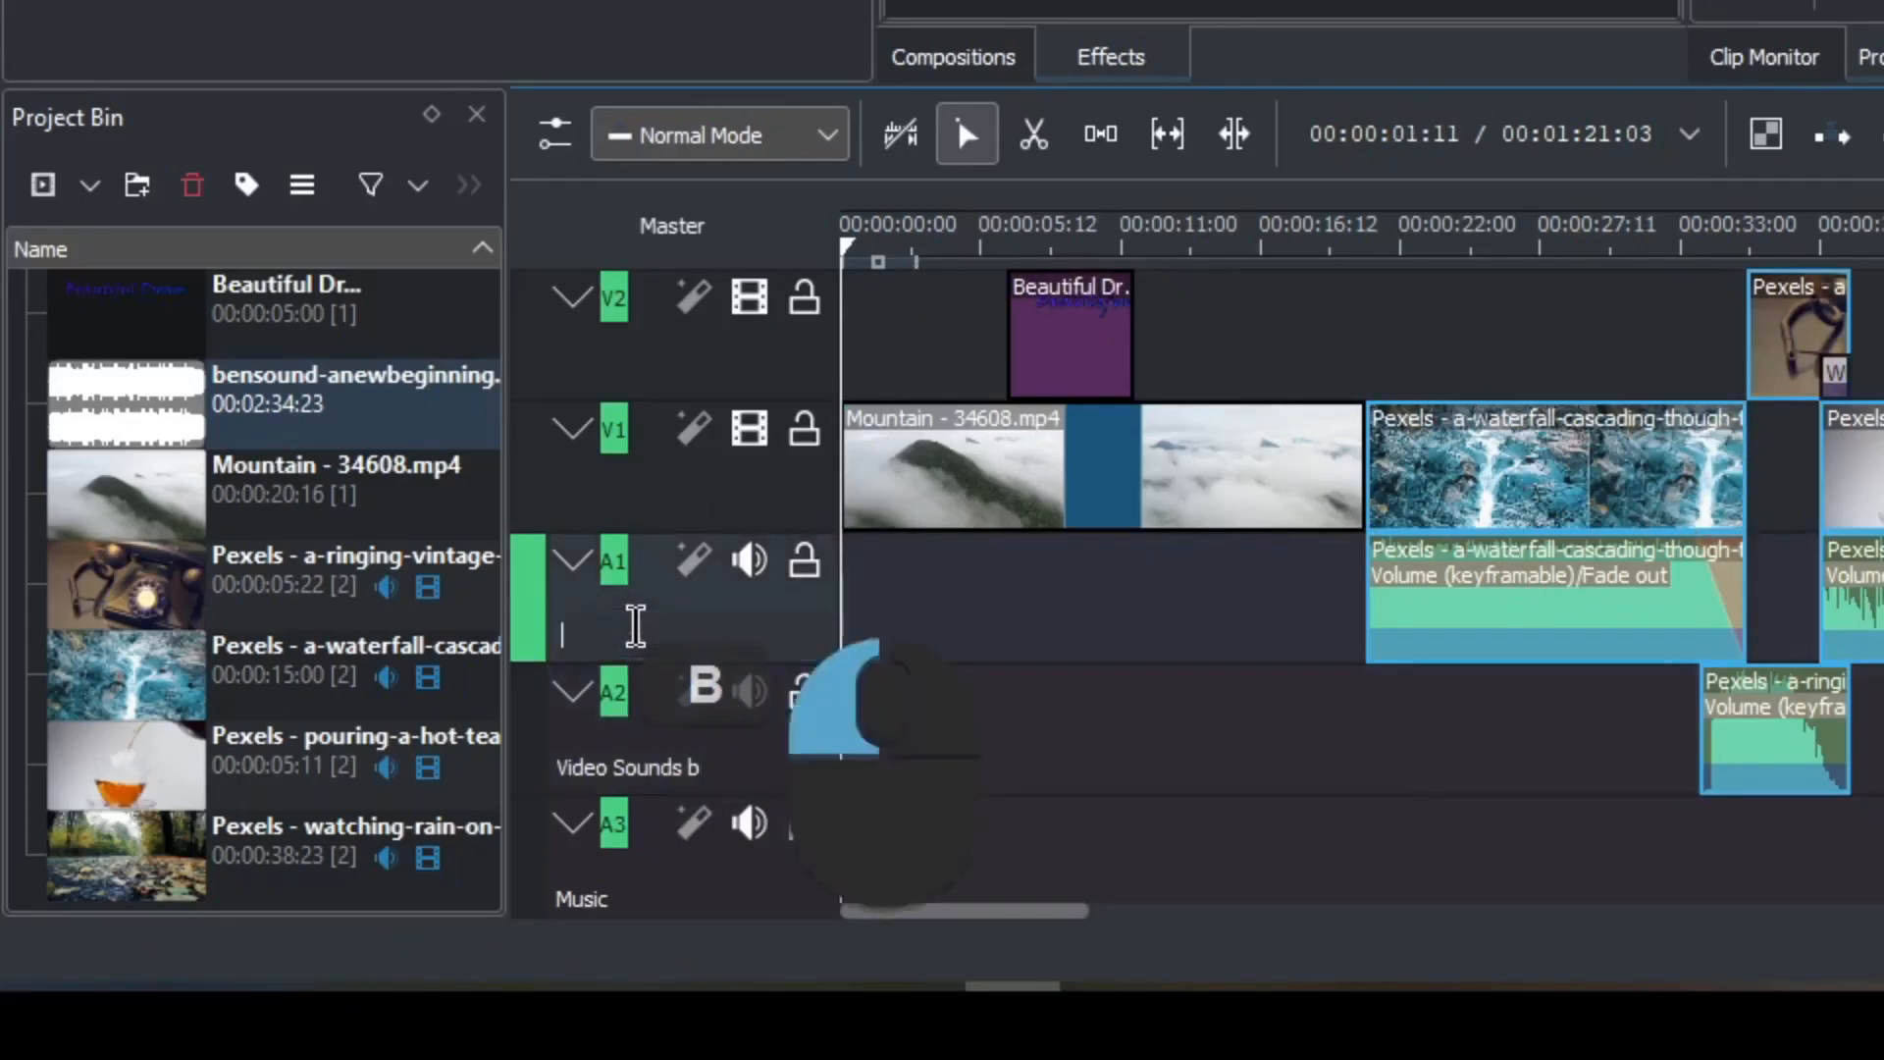
pyautogui.write('Video S')
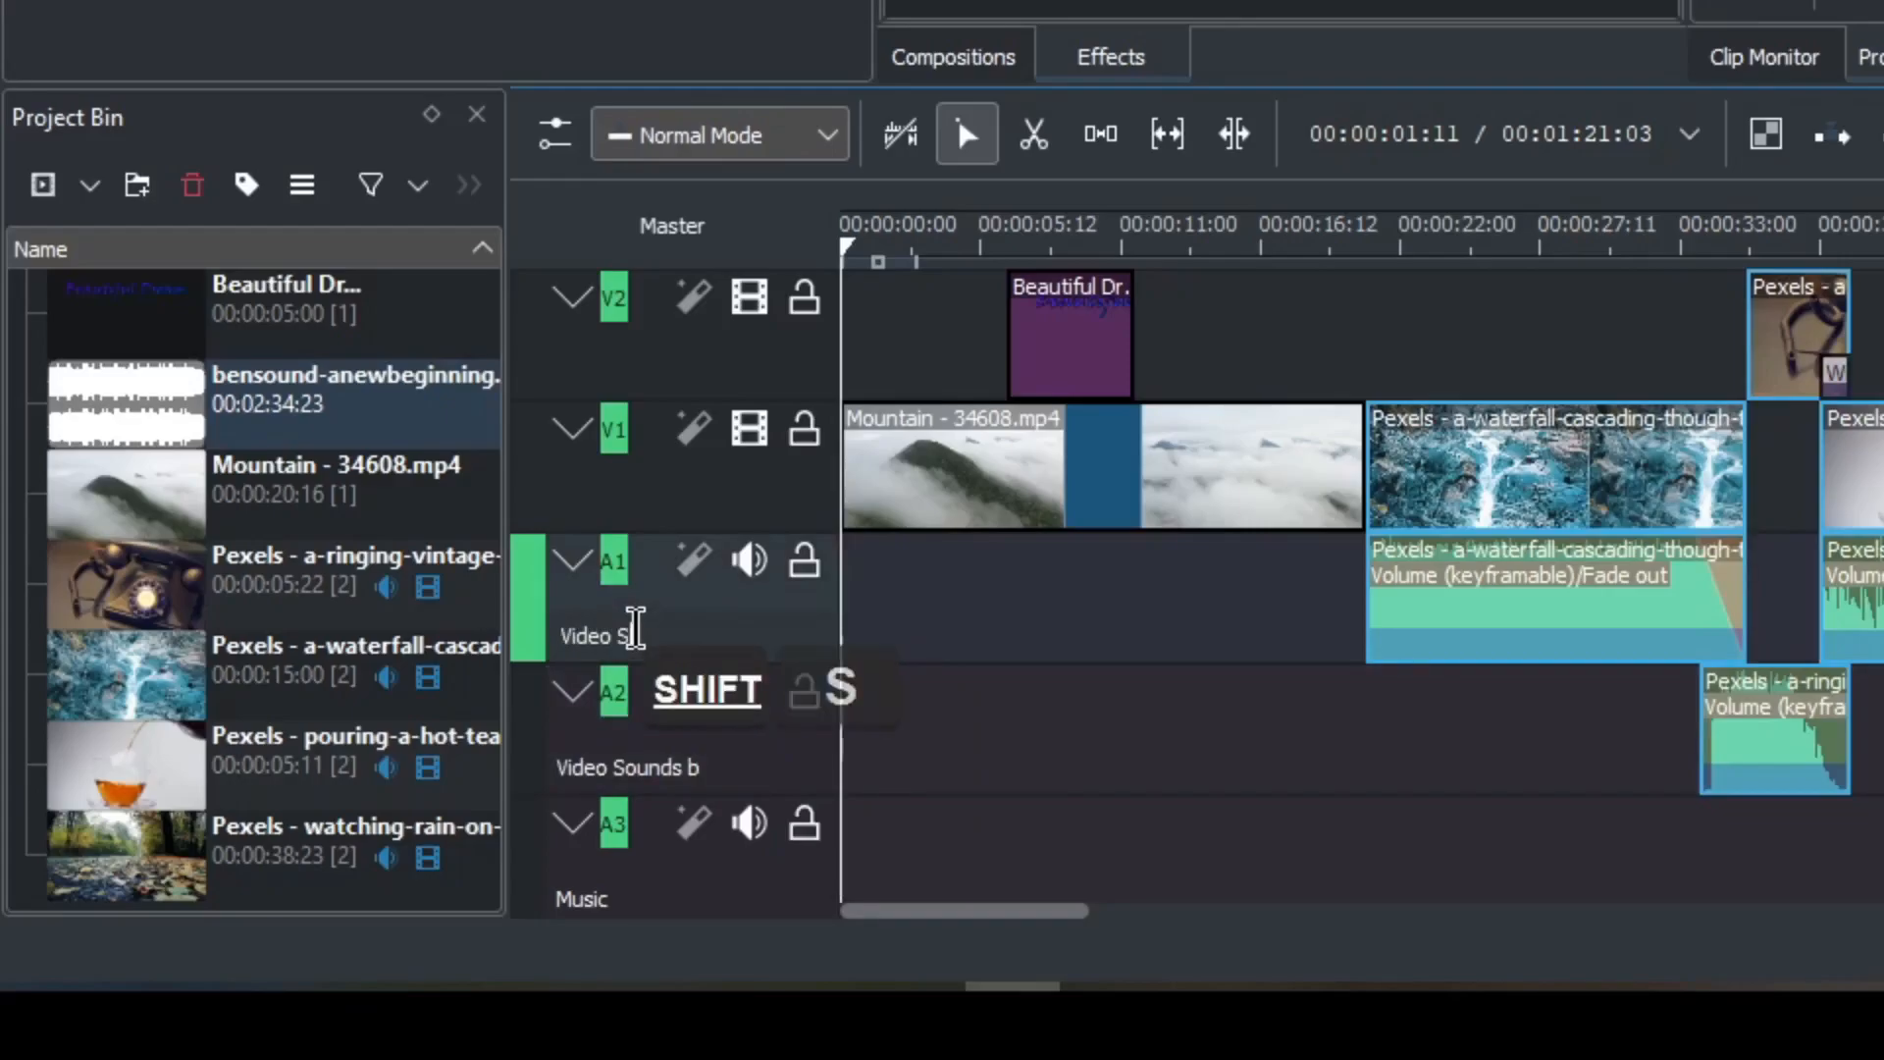
pyautogui.write('ounds a')
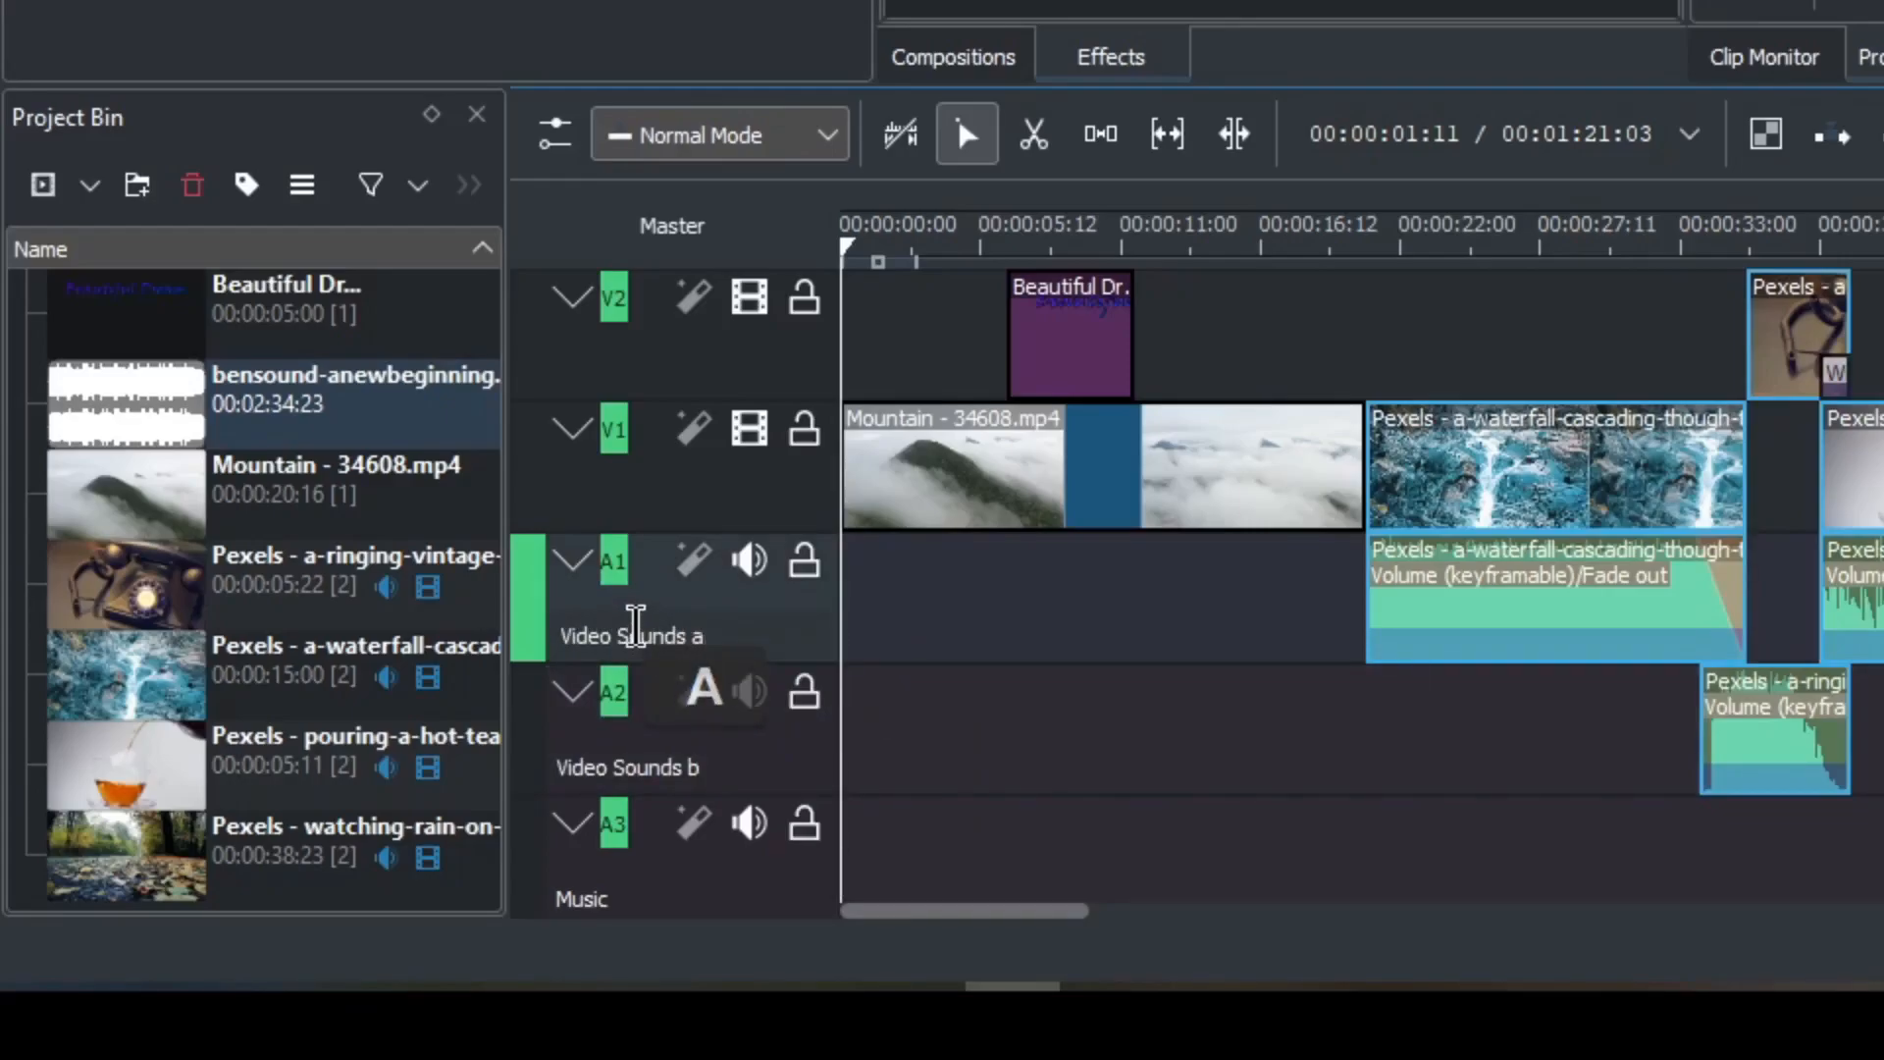
# Name video track V1 "Movie a" and video track V2 "Movie b".
pyautogui.click(625, 486)
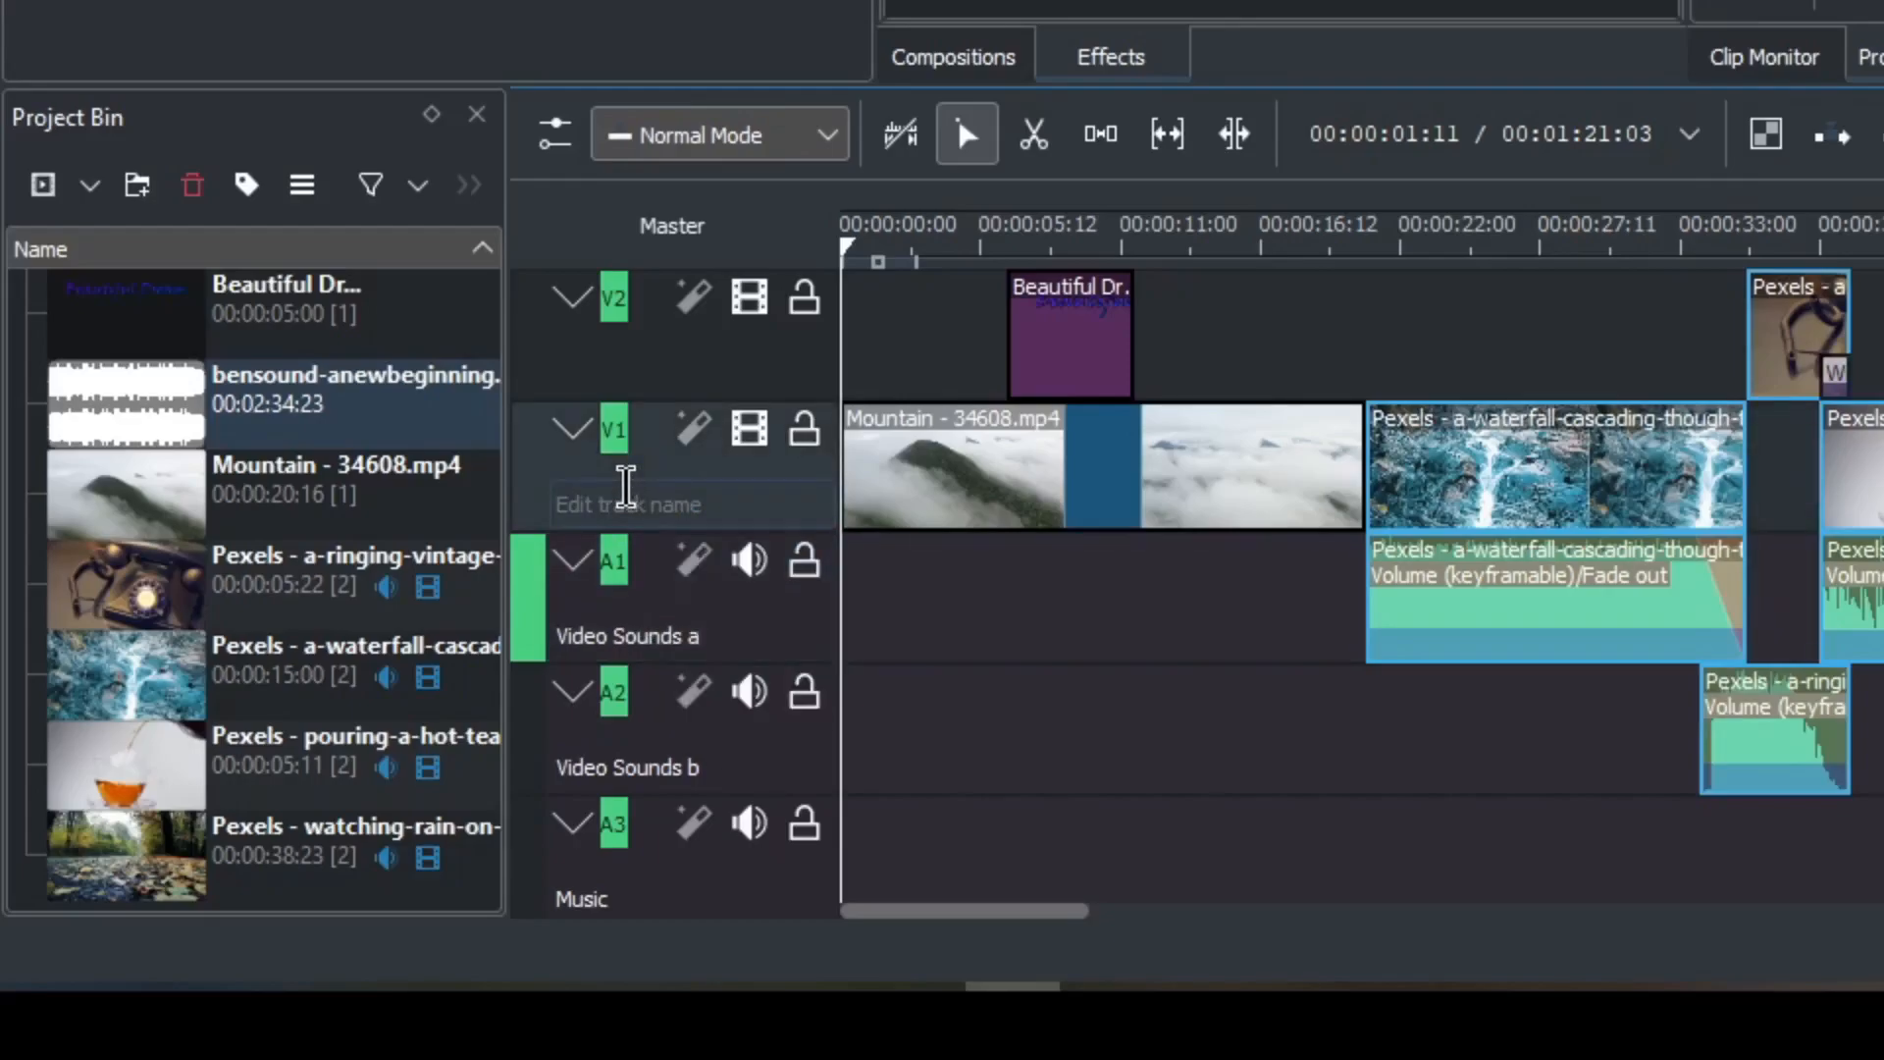
pyautogui.click(679, 497)
pyautogui.press('shift')
pyautogui.write('Moview')
pyautogui.press('BackSpace')
pyautogui.press('BackSpace')
pyautogui.write('a')
pyautogui.doubleClick(640, 363)
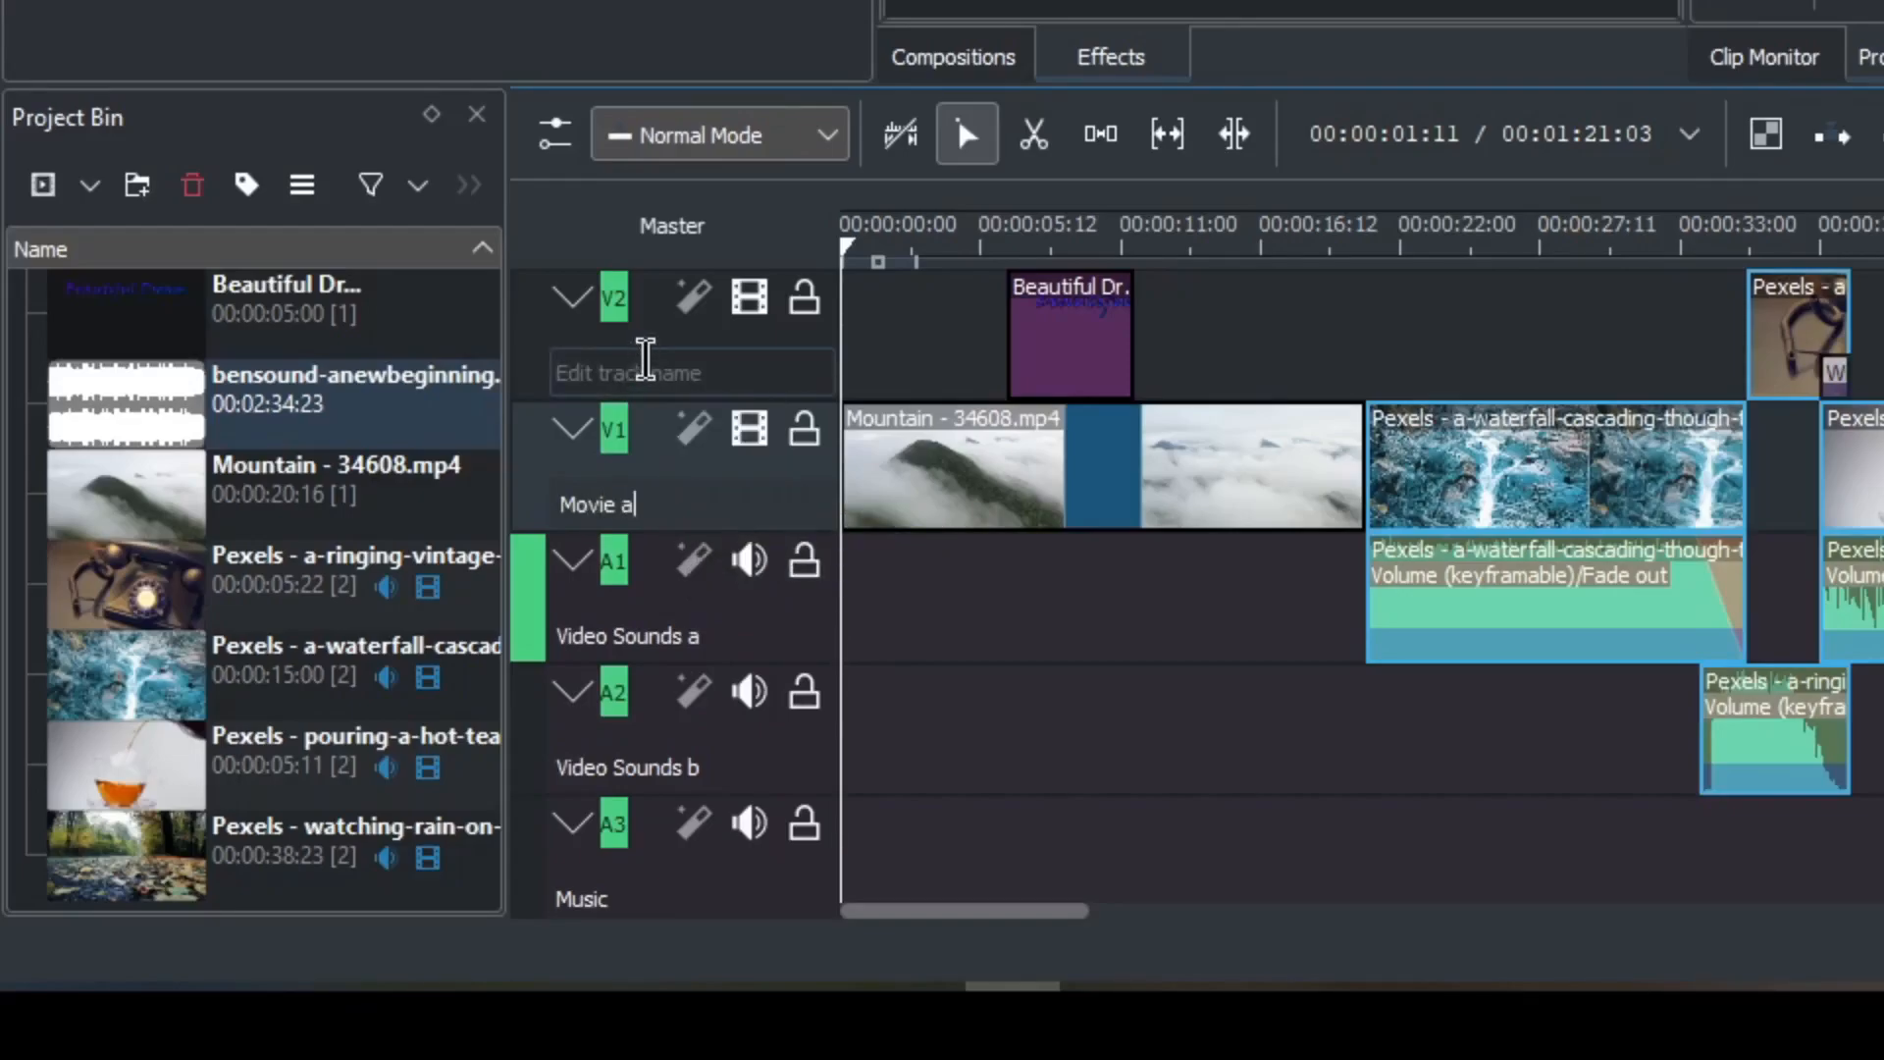
pyautogui.write('Movie b')
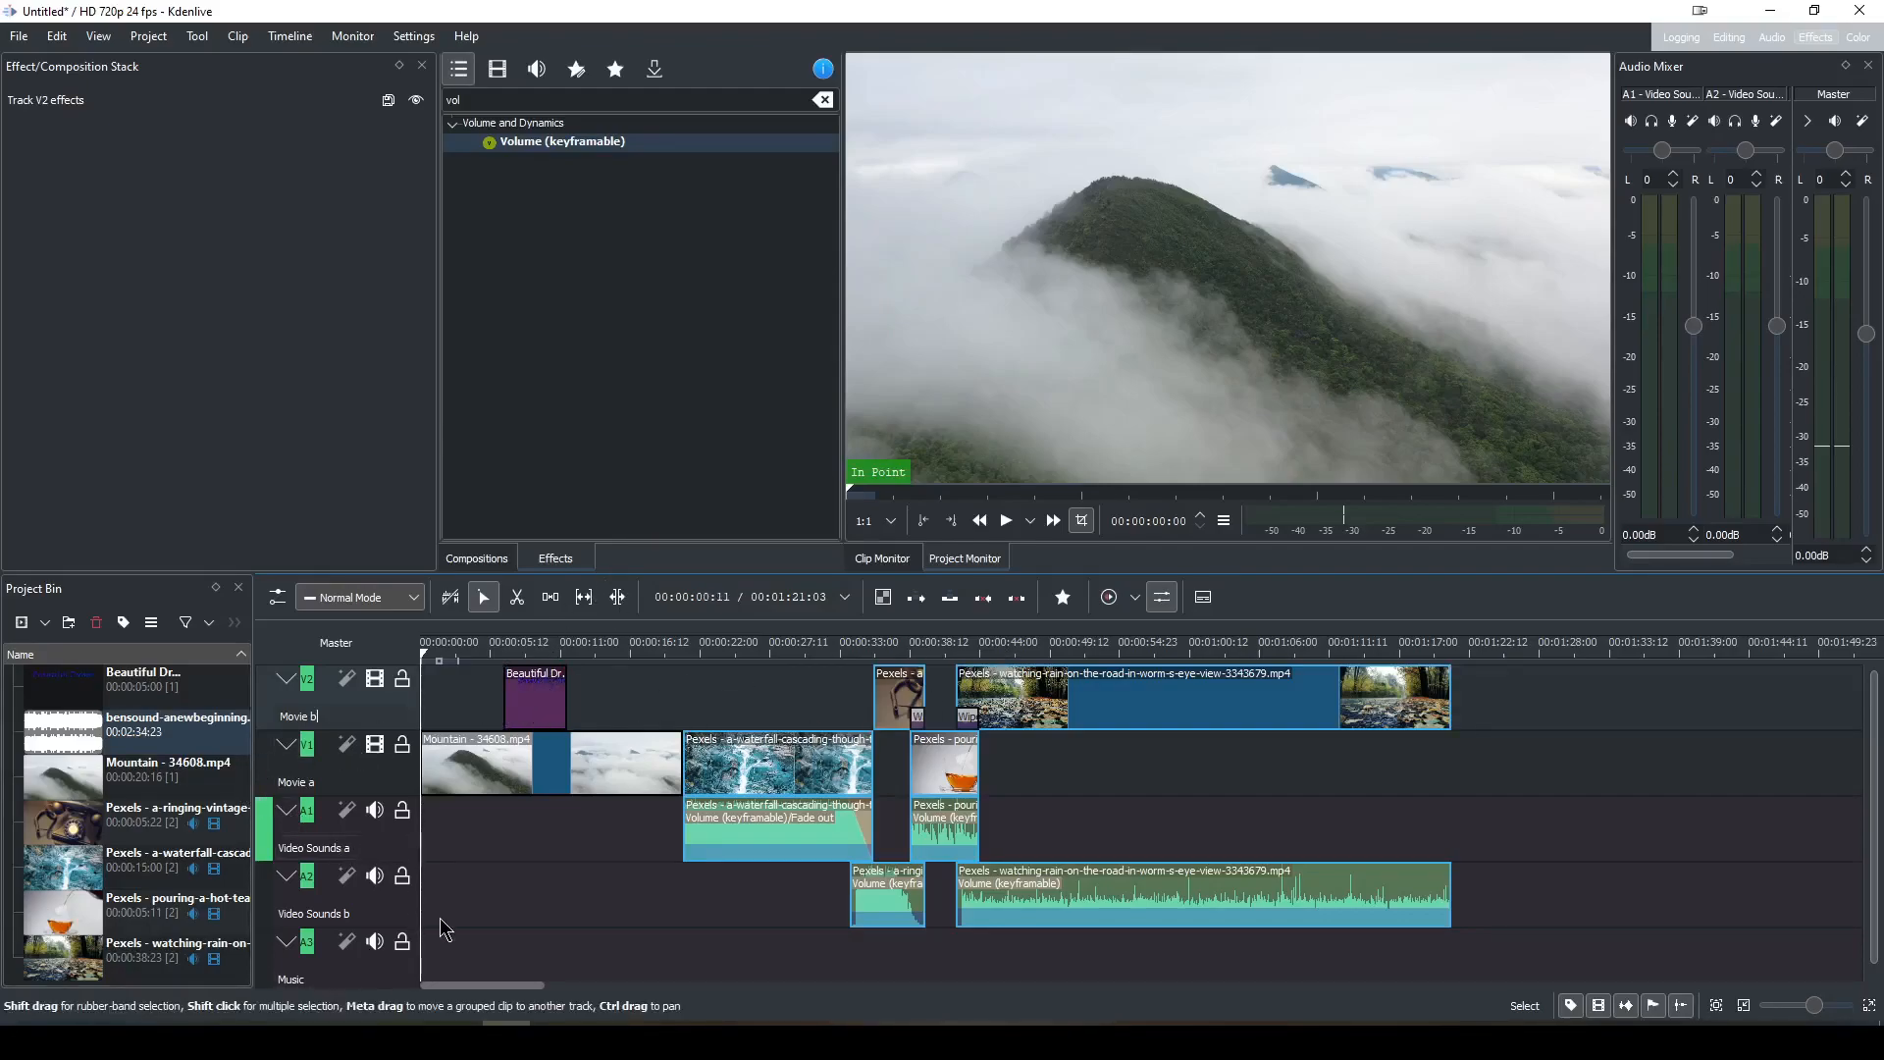
# Place the bensound-anewbeginning.mp3 music on the Music track, starting at the very beginning of the timeline.
pyautogui.click(359, 848)
pyautogui.scroll(-1, 361, 846)
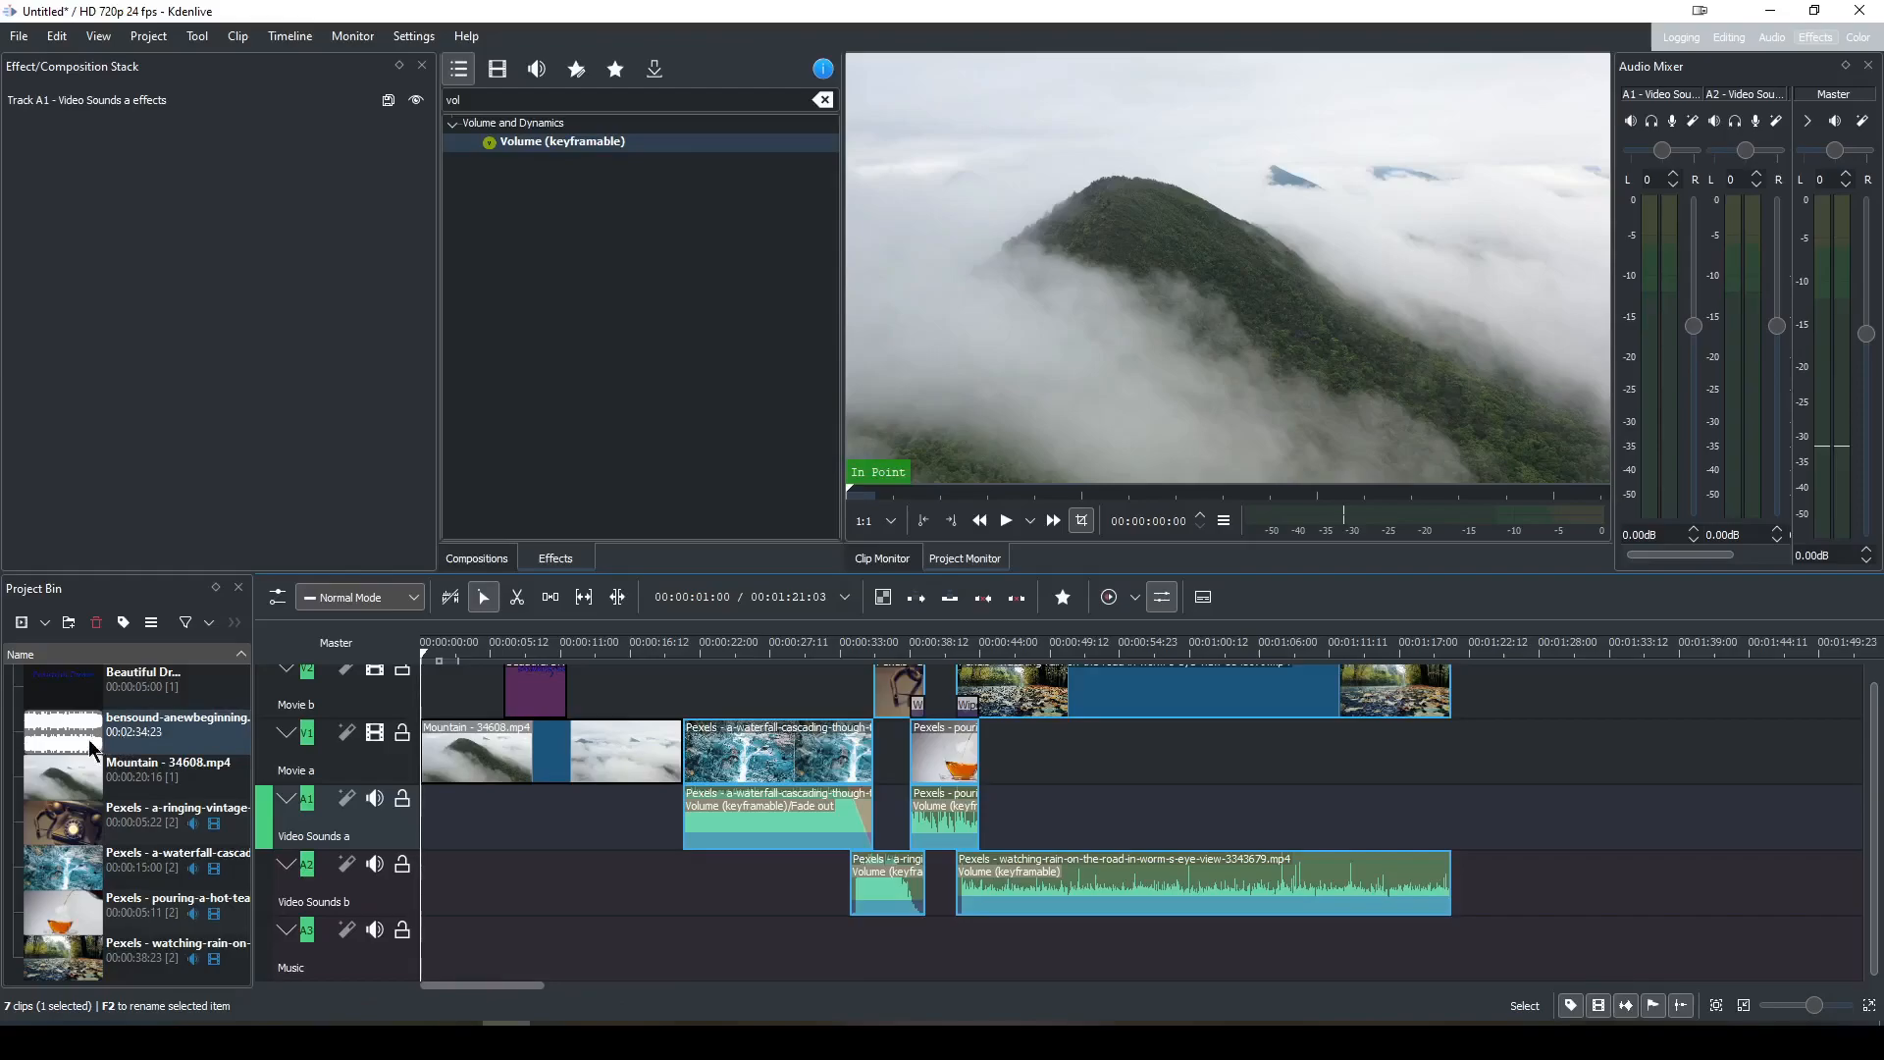
pyautogui.moveTo(46, 741); pyautogui.dragTo(446, 952)
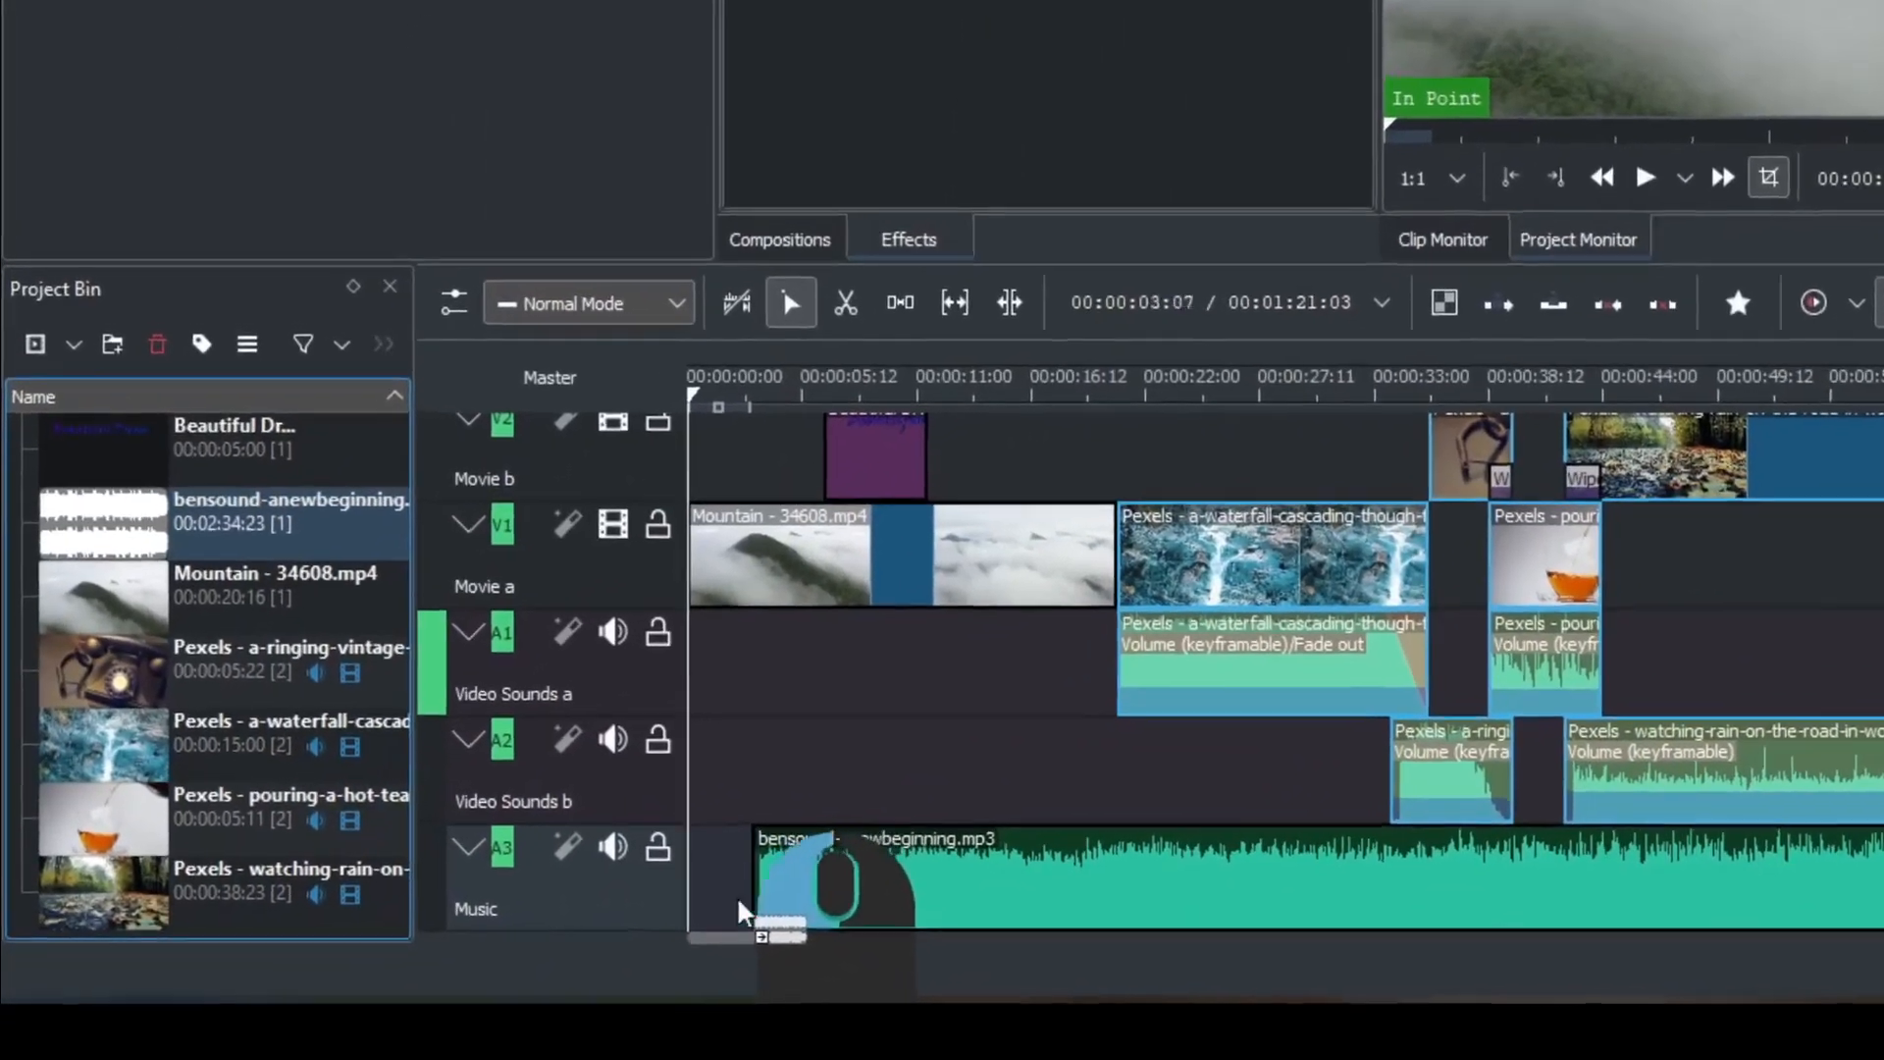
pyautogui.moveTo(738, 901); pyautogui.dragTo(644, 894)
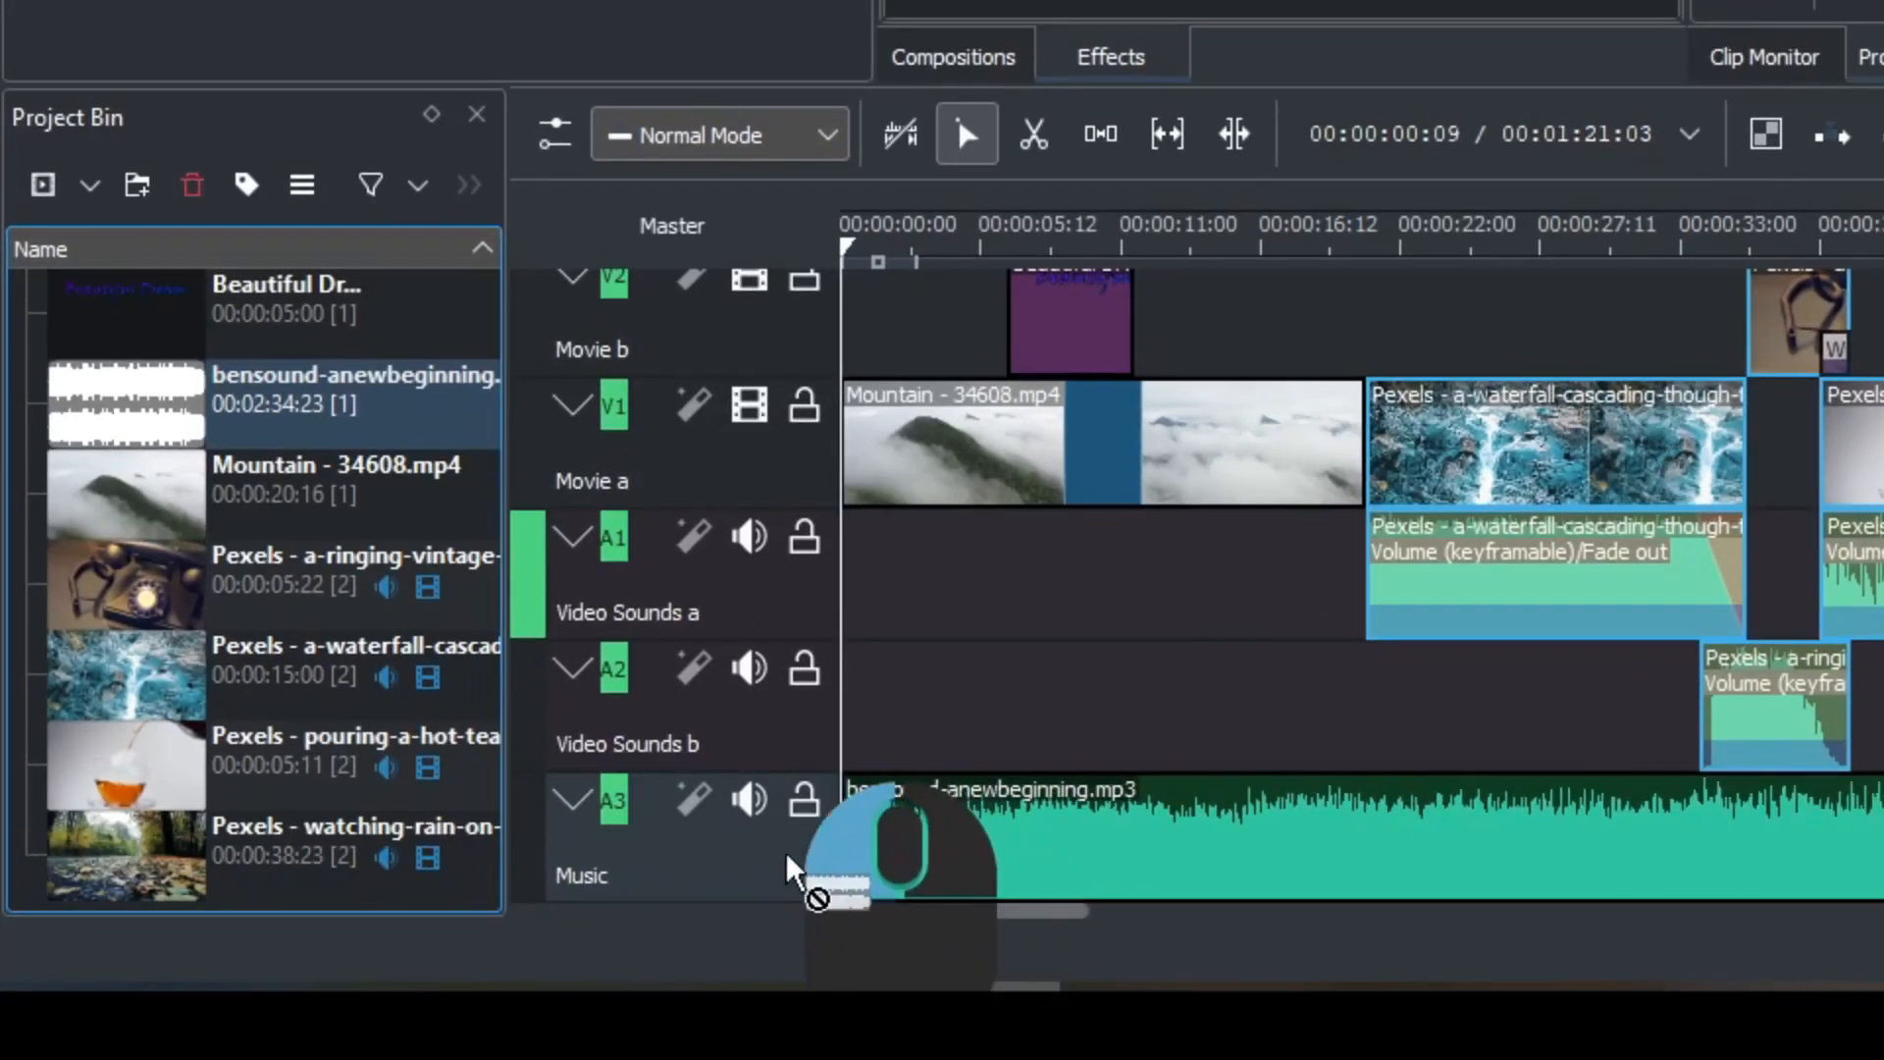
pyautogui.moveTo(790, 869); pyautogui.dragTo(833, 825)
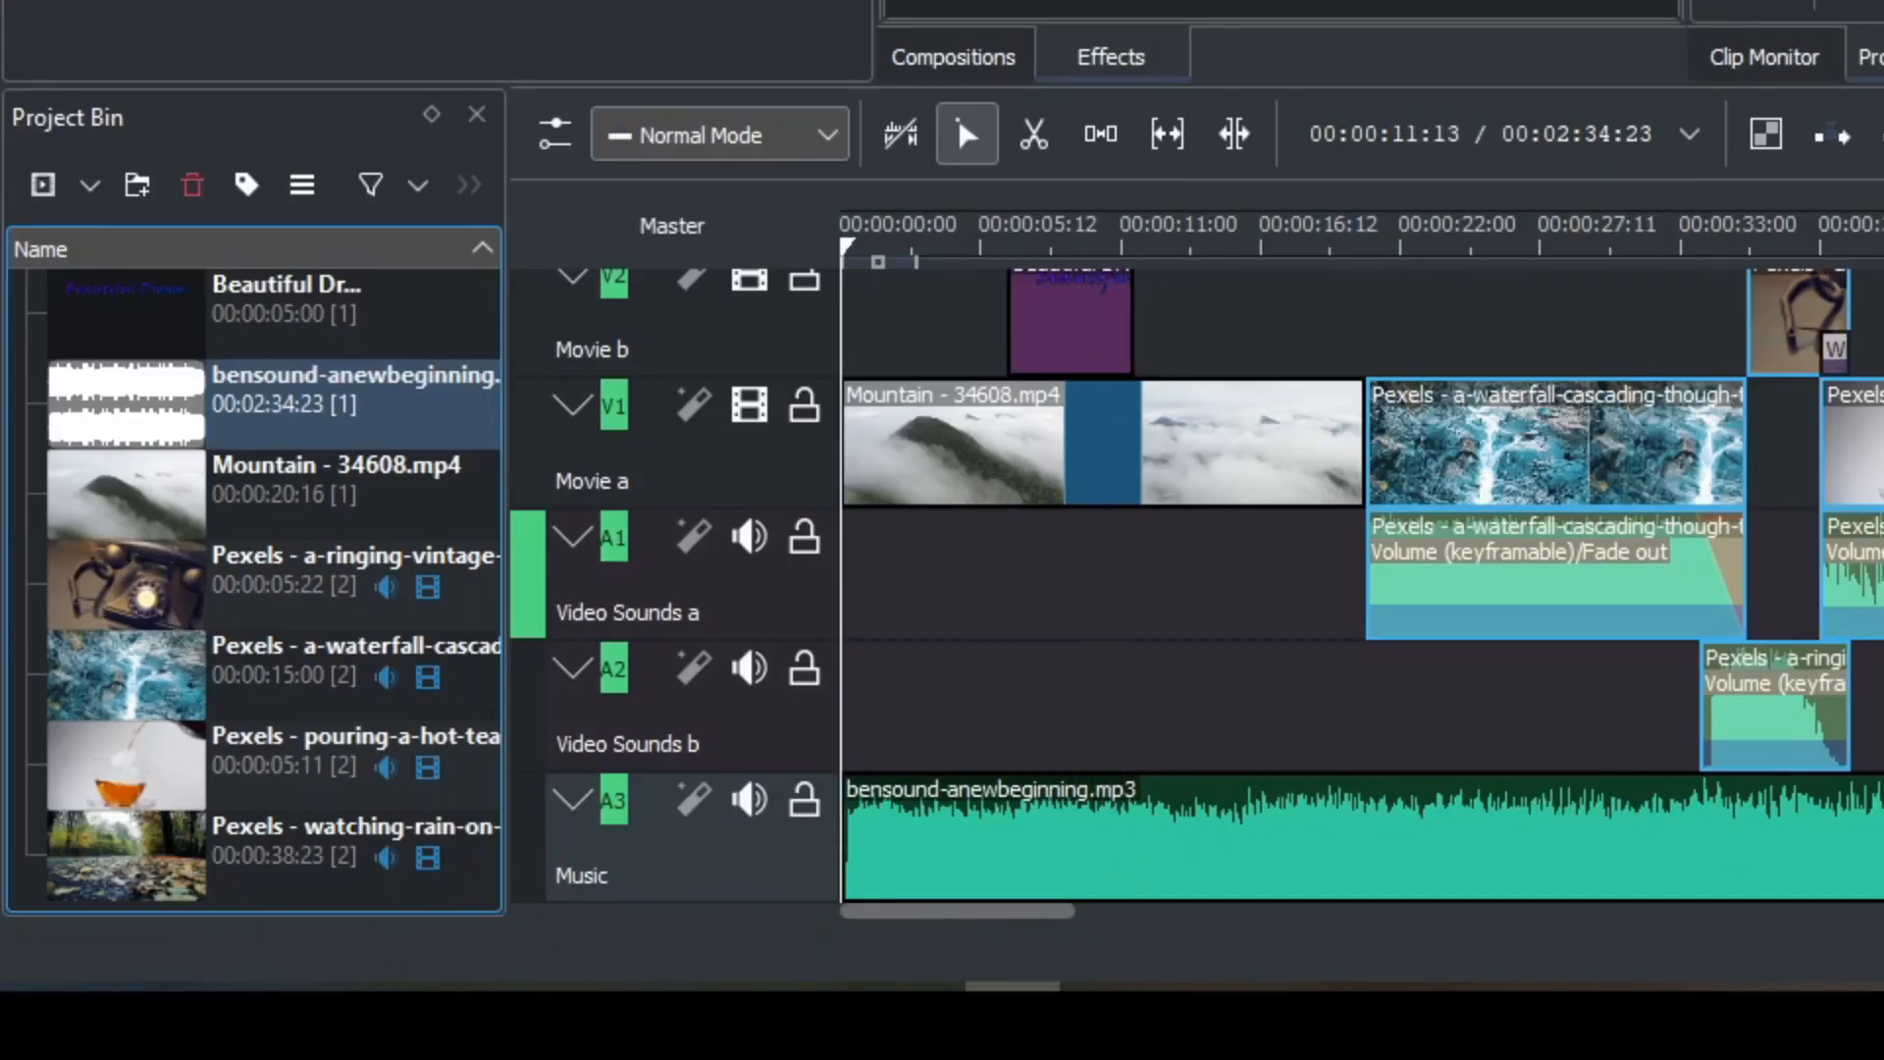
# Add the Volume (keyframable) effect to the music clip and set its gain to -14 dB.
pyautogui.moveTo(1147, 2); pyautogui.dragTo(1102, 861)
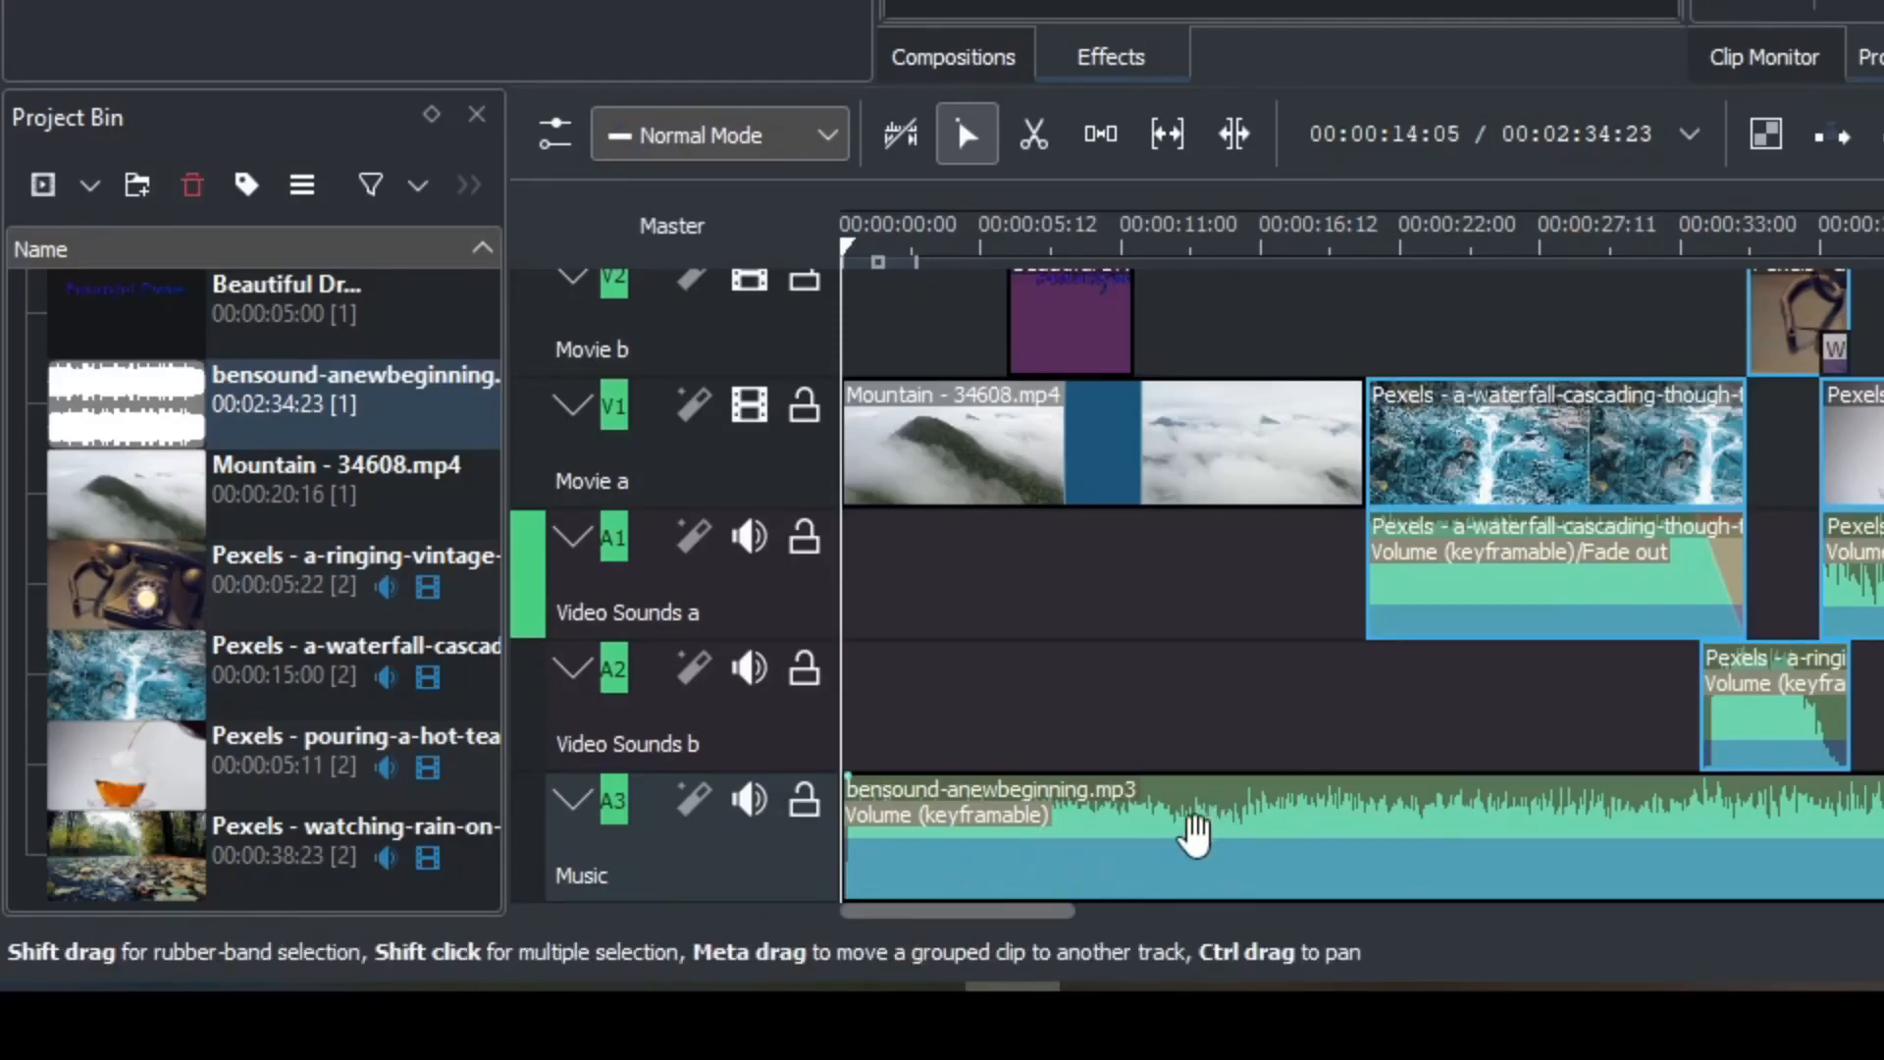
pyautogui.click(1186, 837)
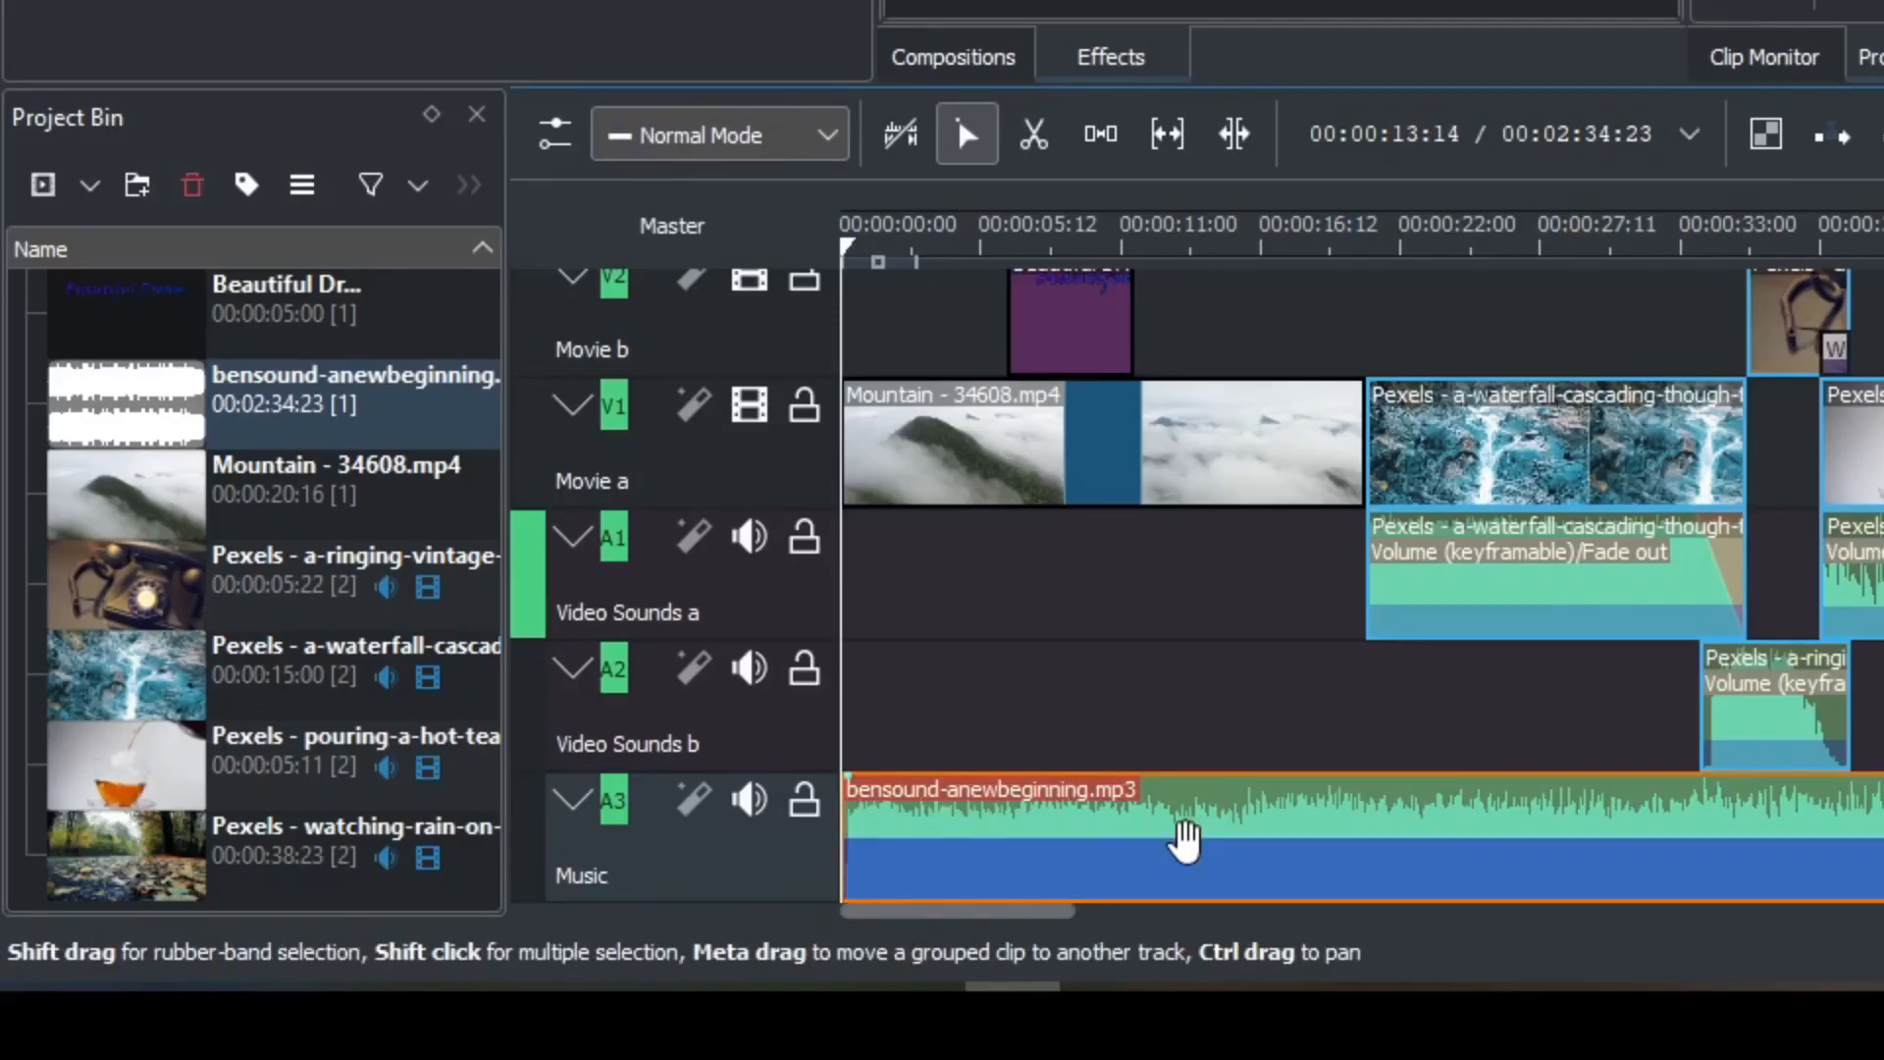
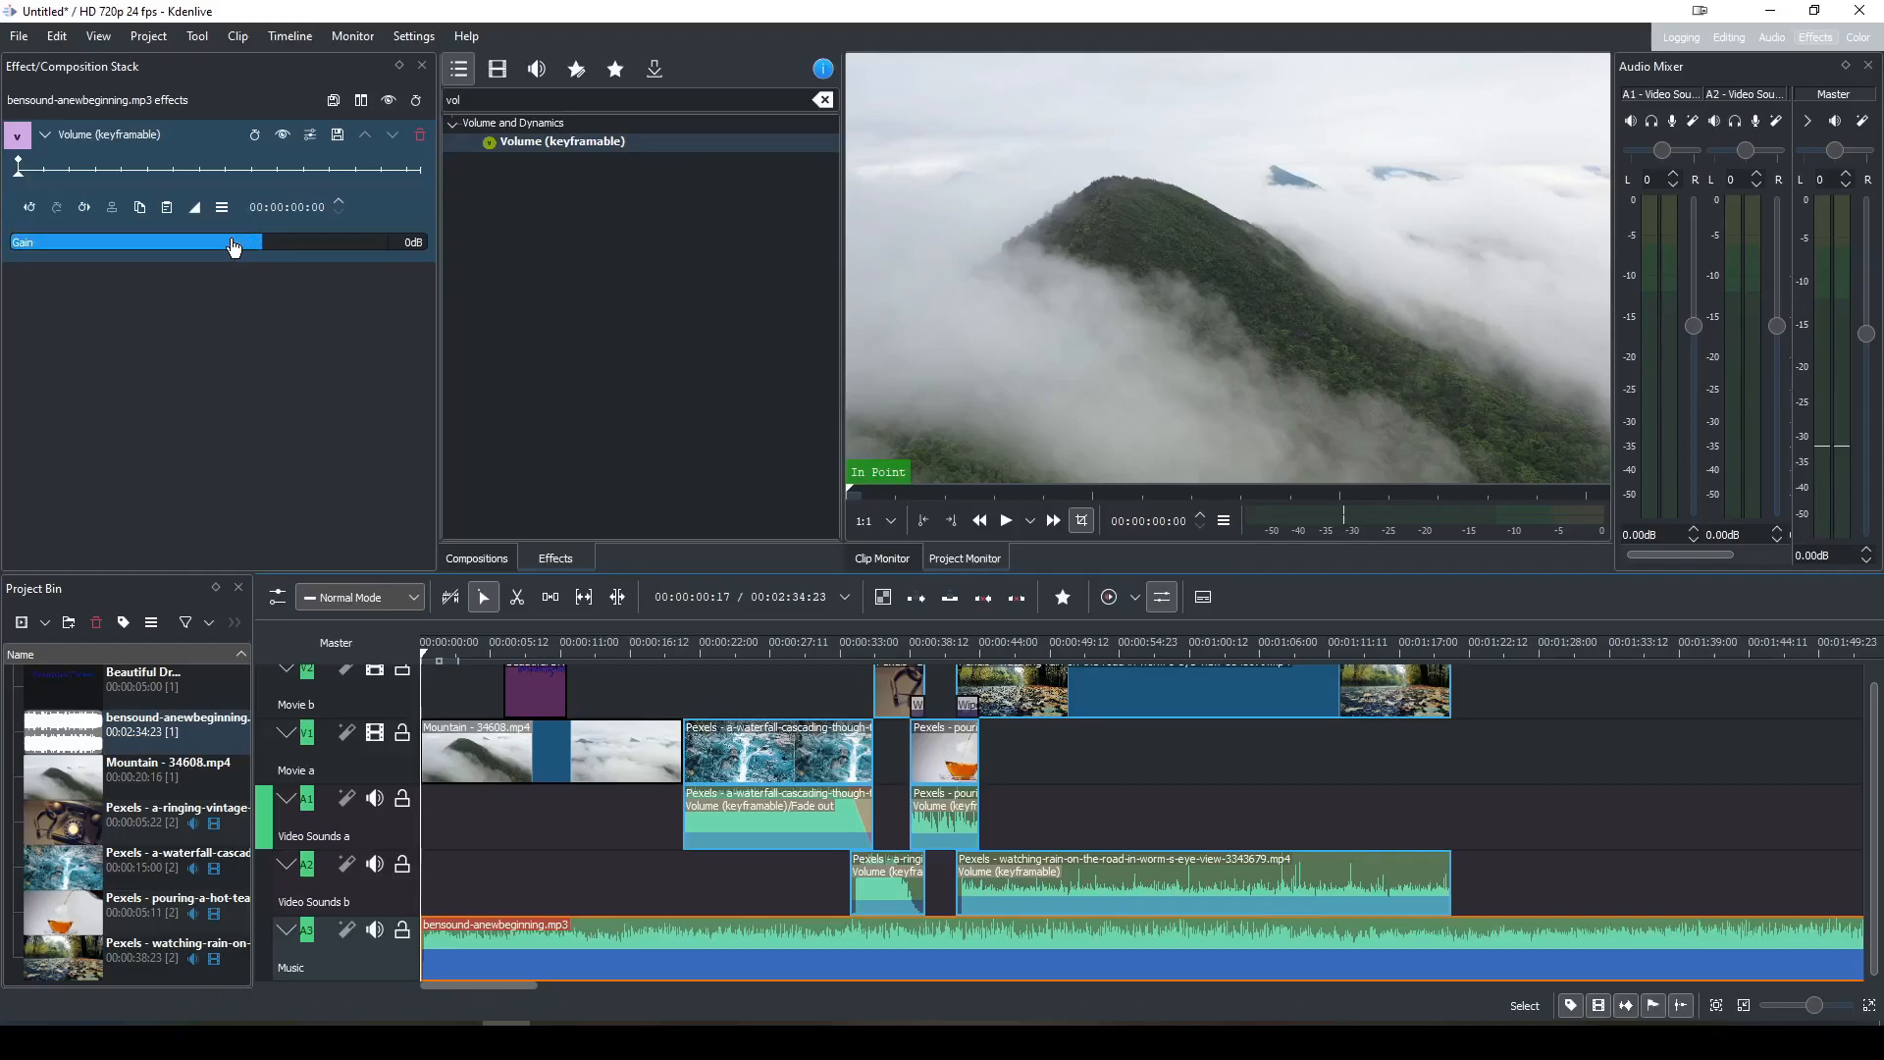
pyautogui.moveTo(233, 248); pyautogui.dragTo(230, 247)
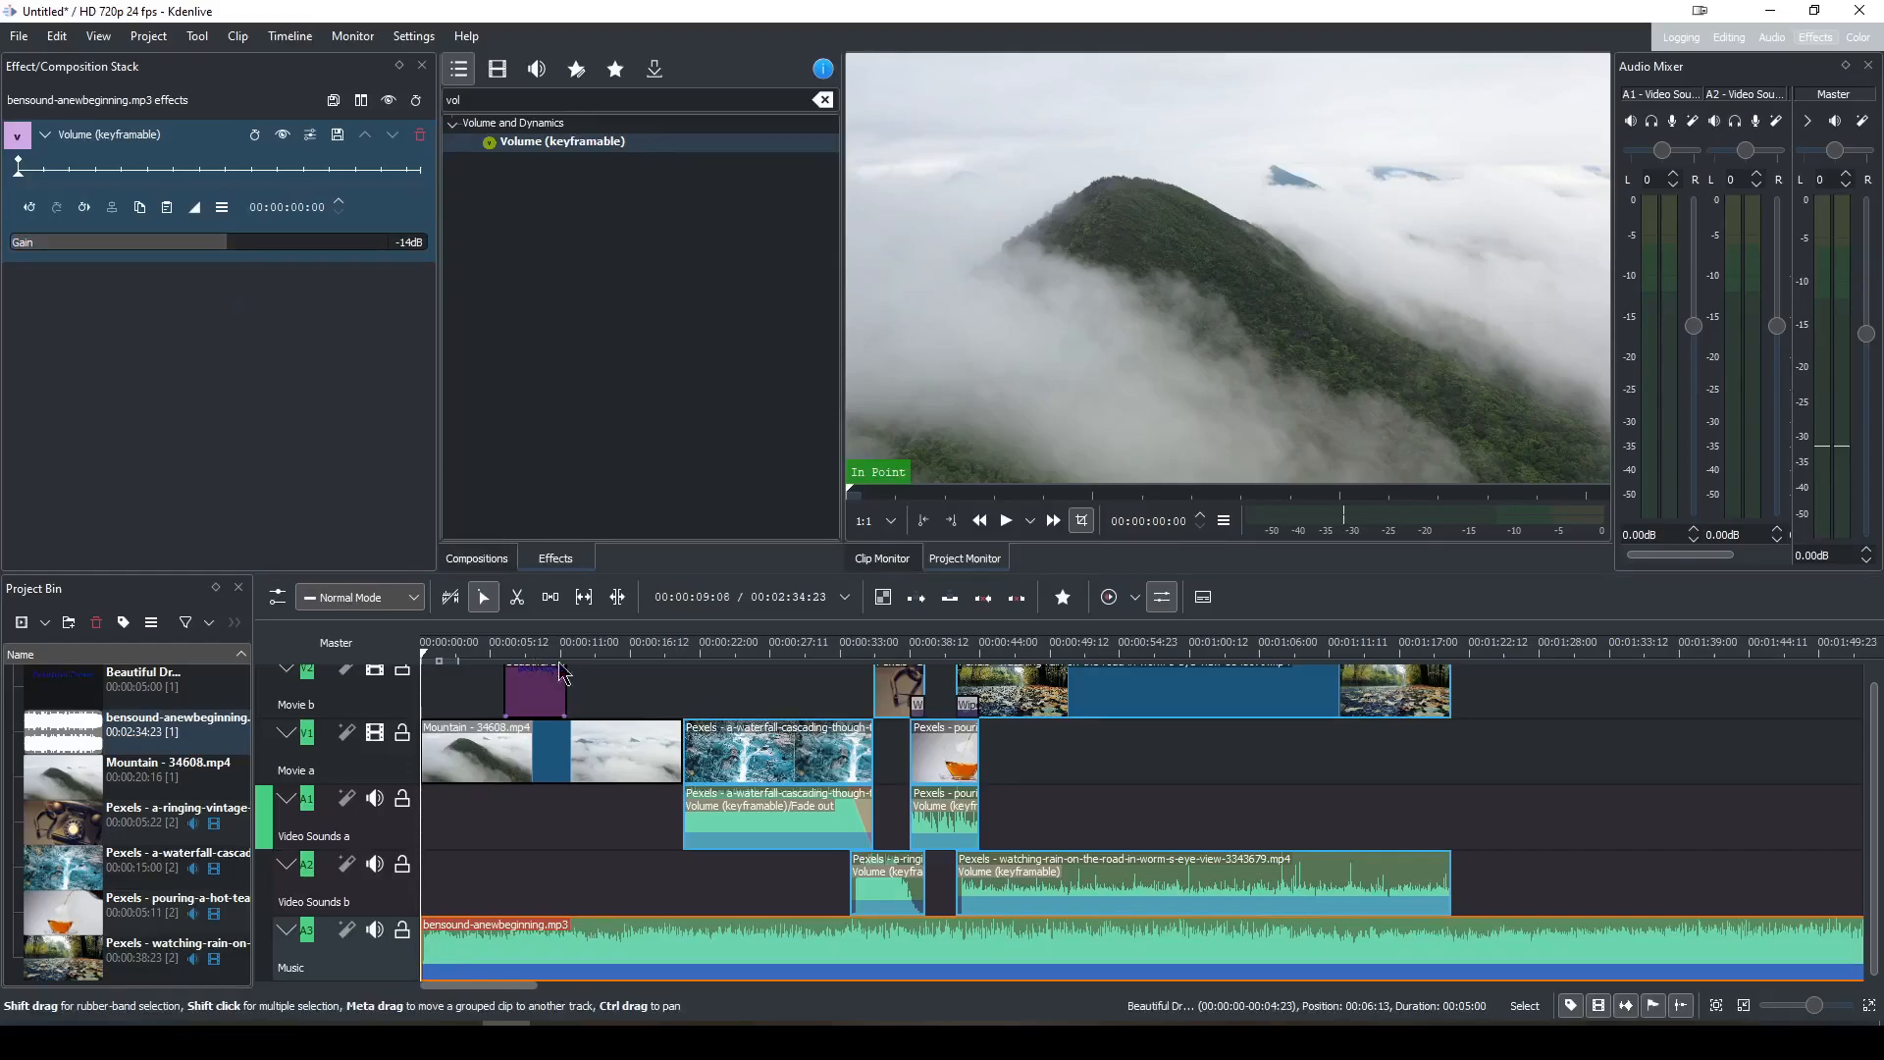
# Widen the audio mixer to show the Music track's channel and play the project from its start to check the levels.
pyautogui.moveTo(1615, 250); pyautogui.dragTo(1528, 257)
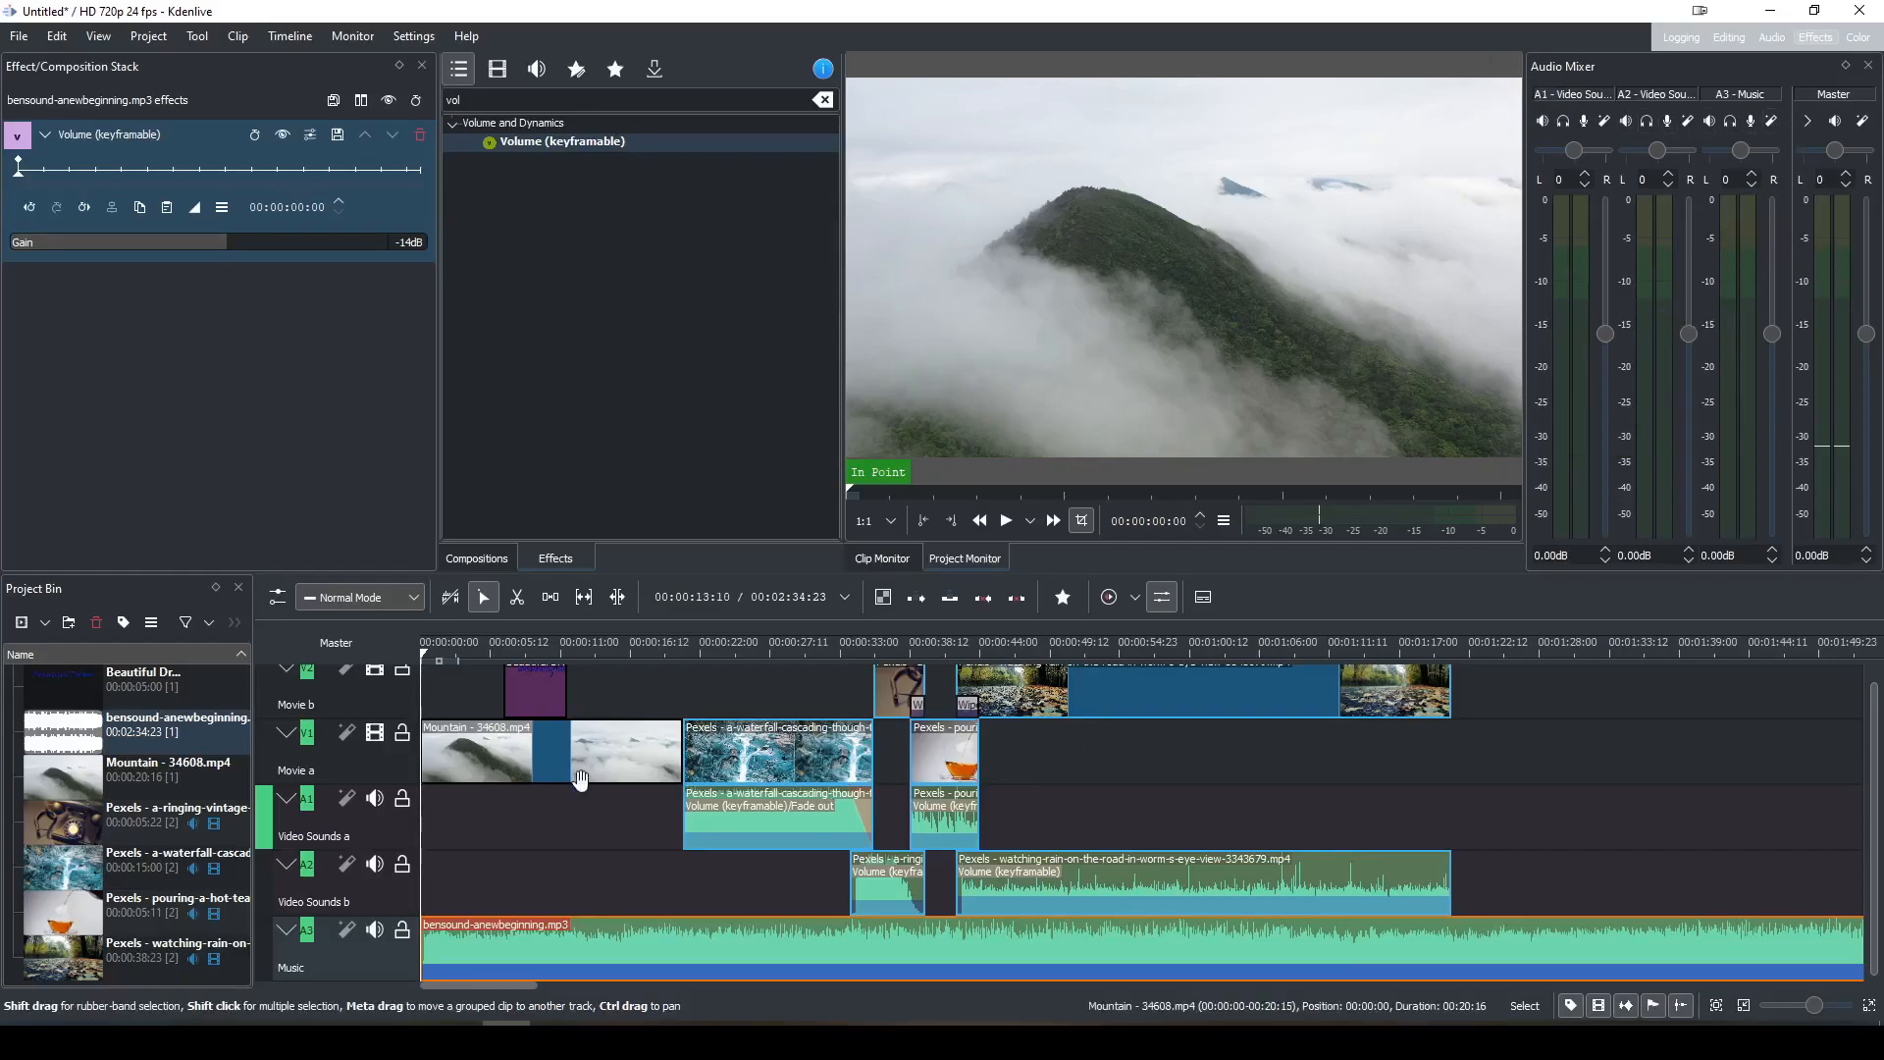
pyautogui.press('space')
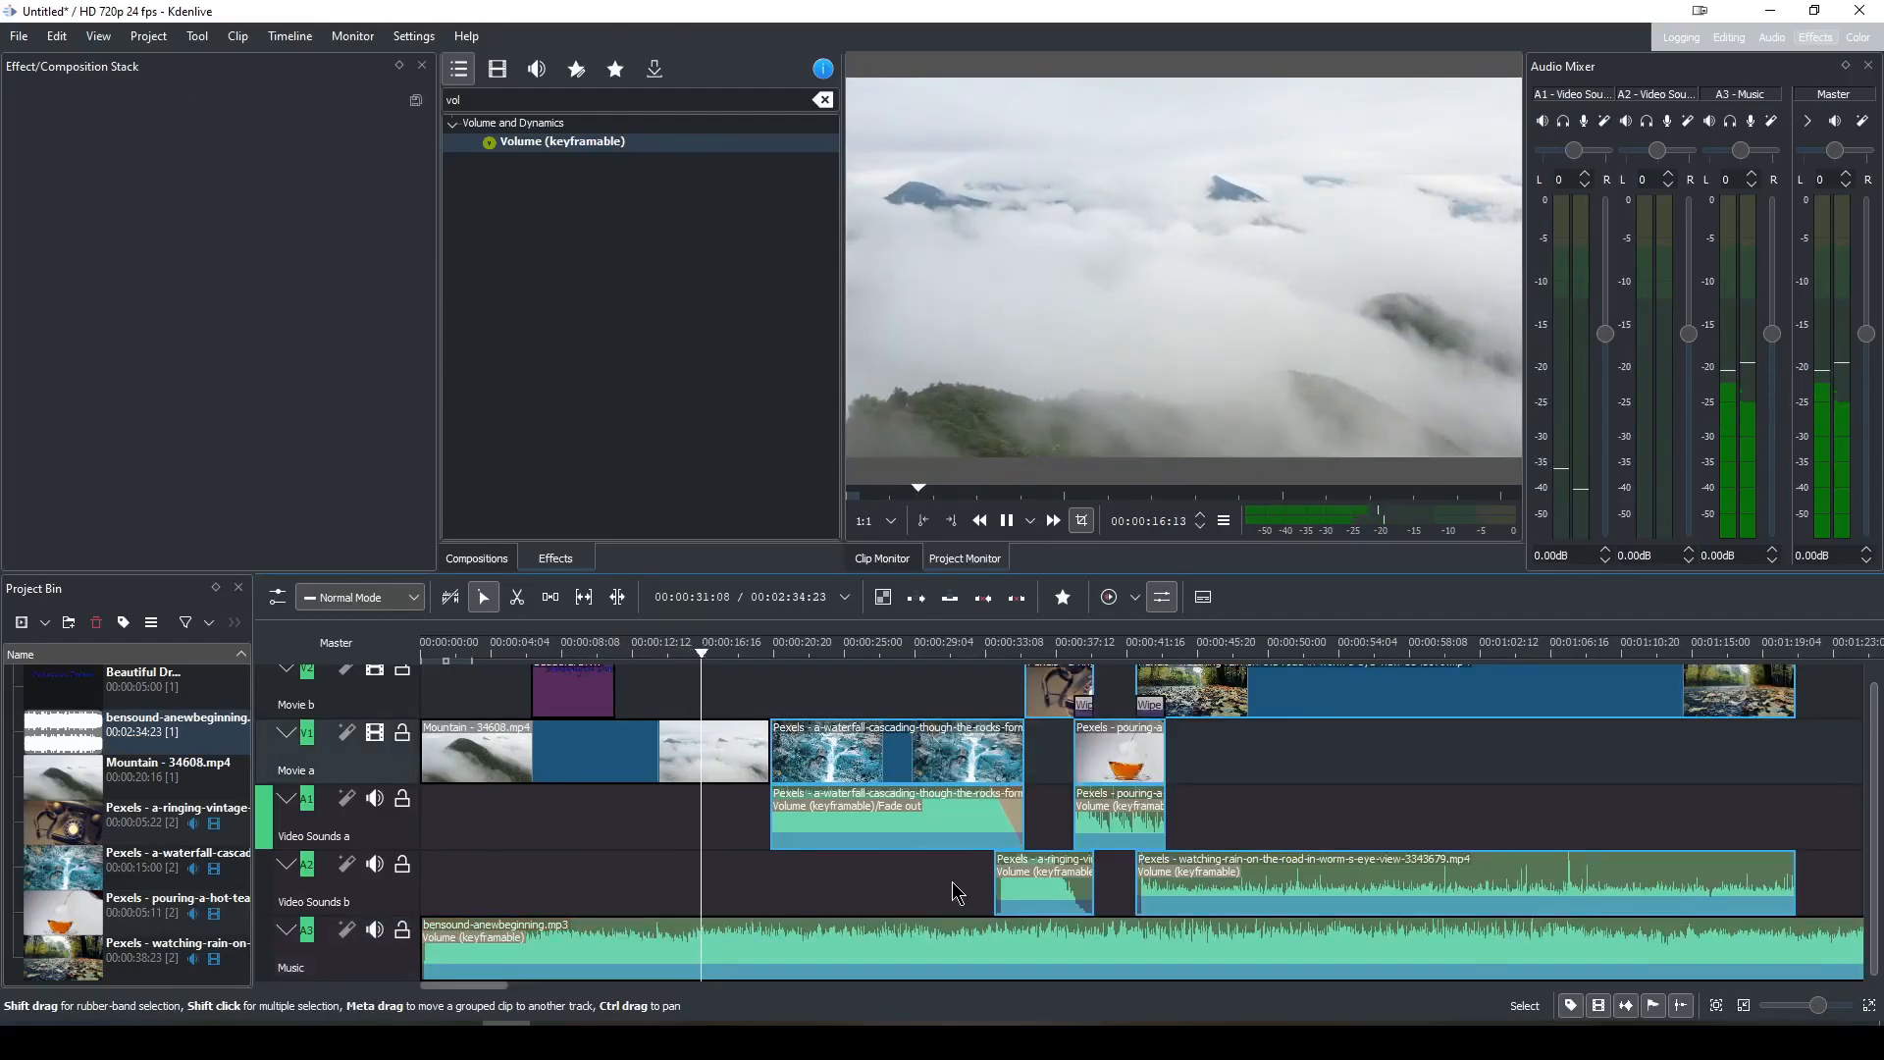
pyautogui.press('space')
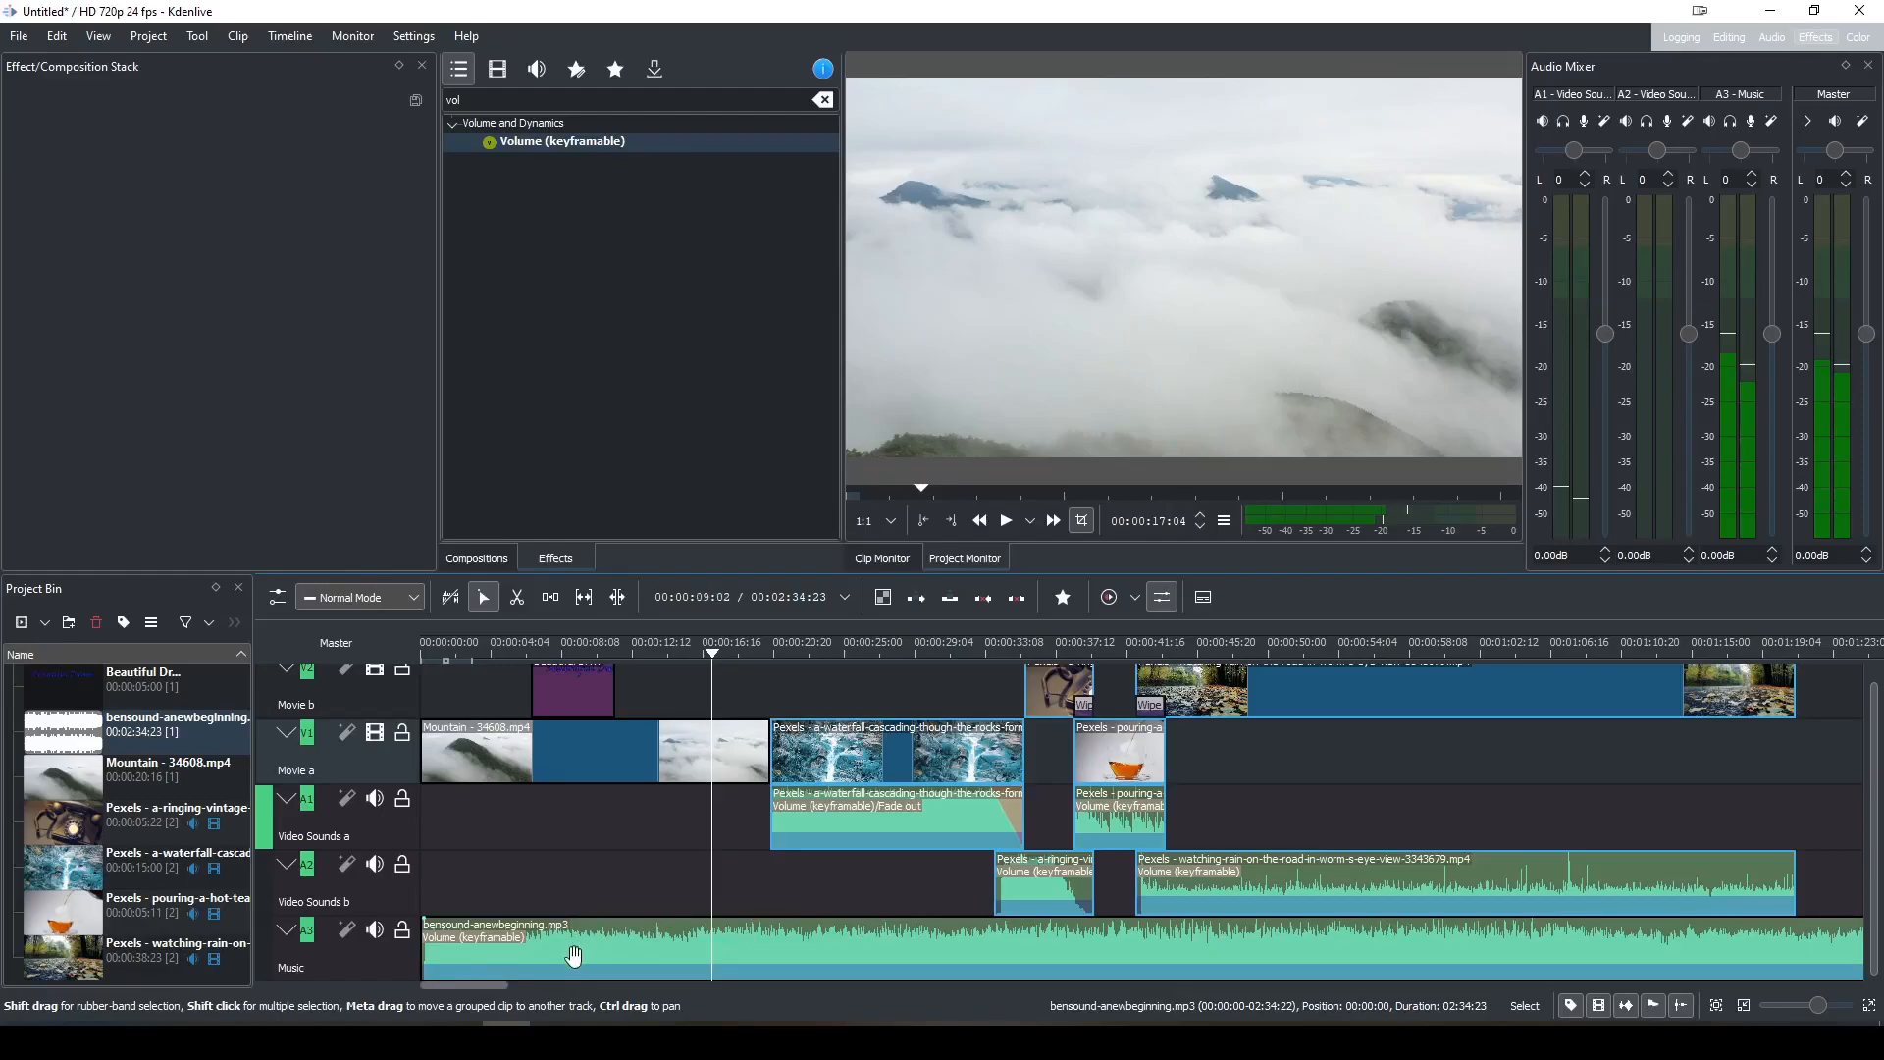
# Return the playhead to the project's start, select the music clip, and play through to the Beautiful Dream title.
pyautogui.moveTo(713, 656); pyautogui.dragTo(424, 656)
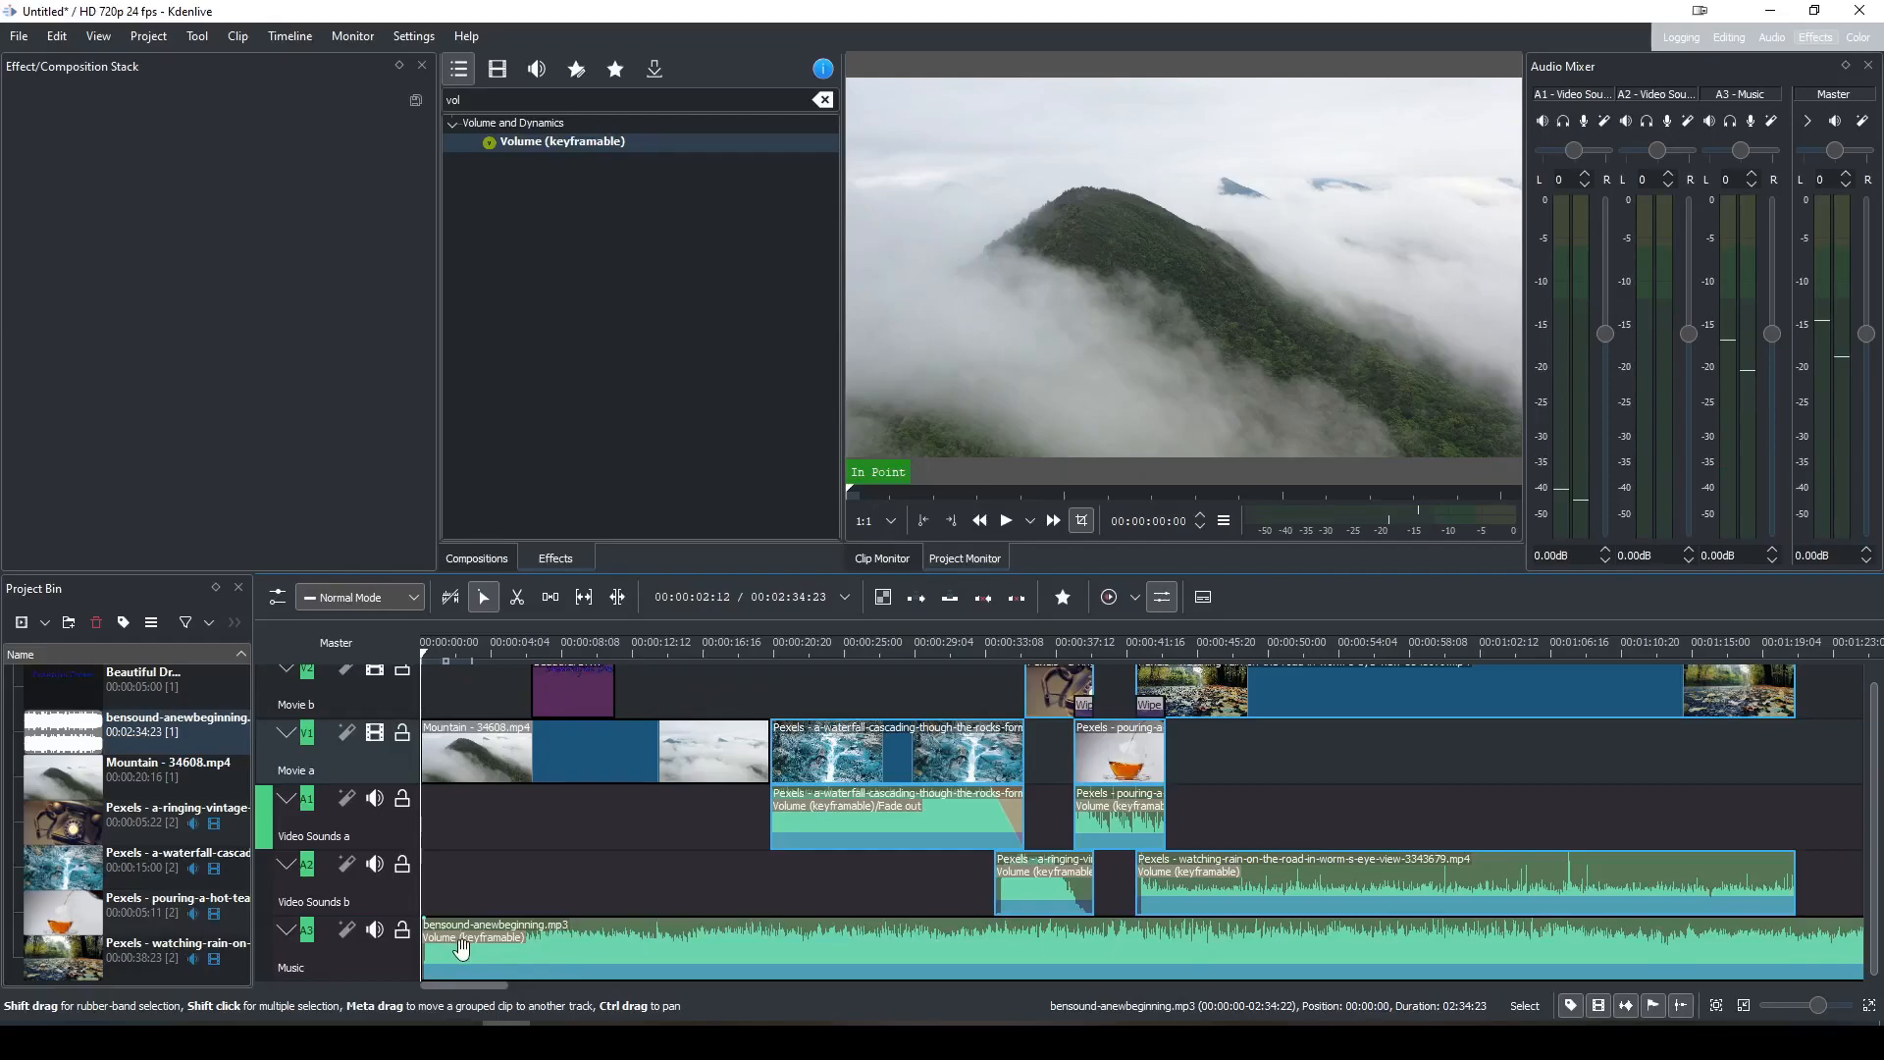
pyautogui.click(461, 949)
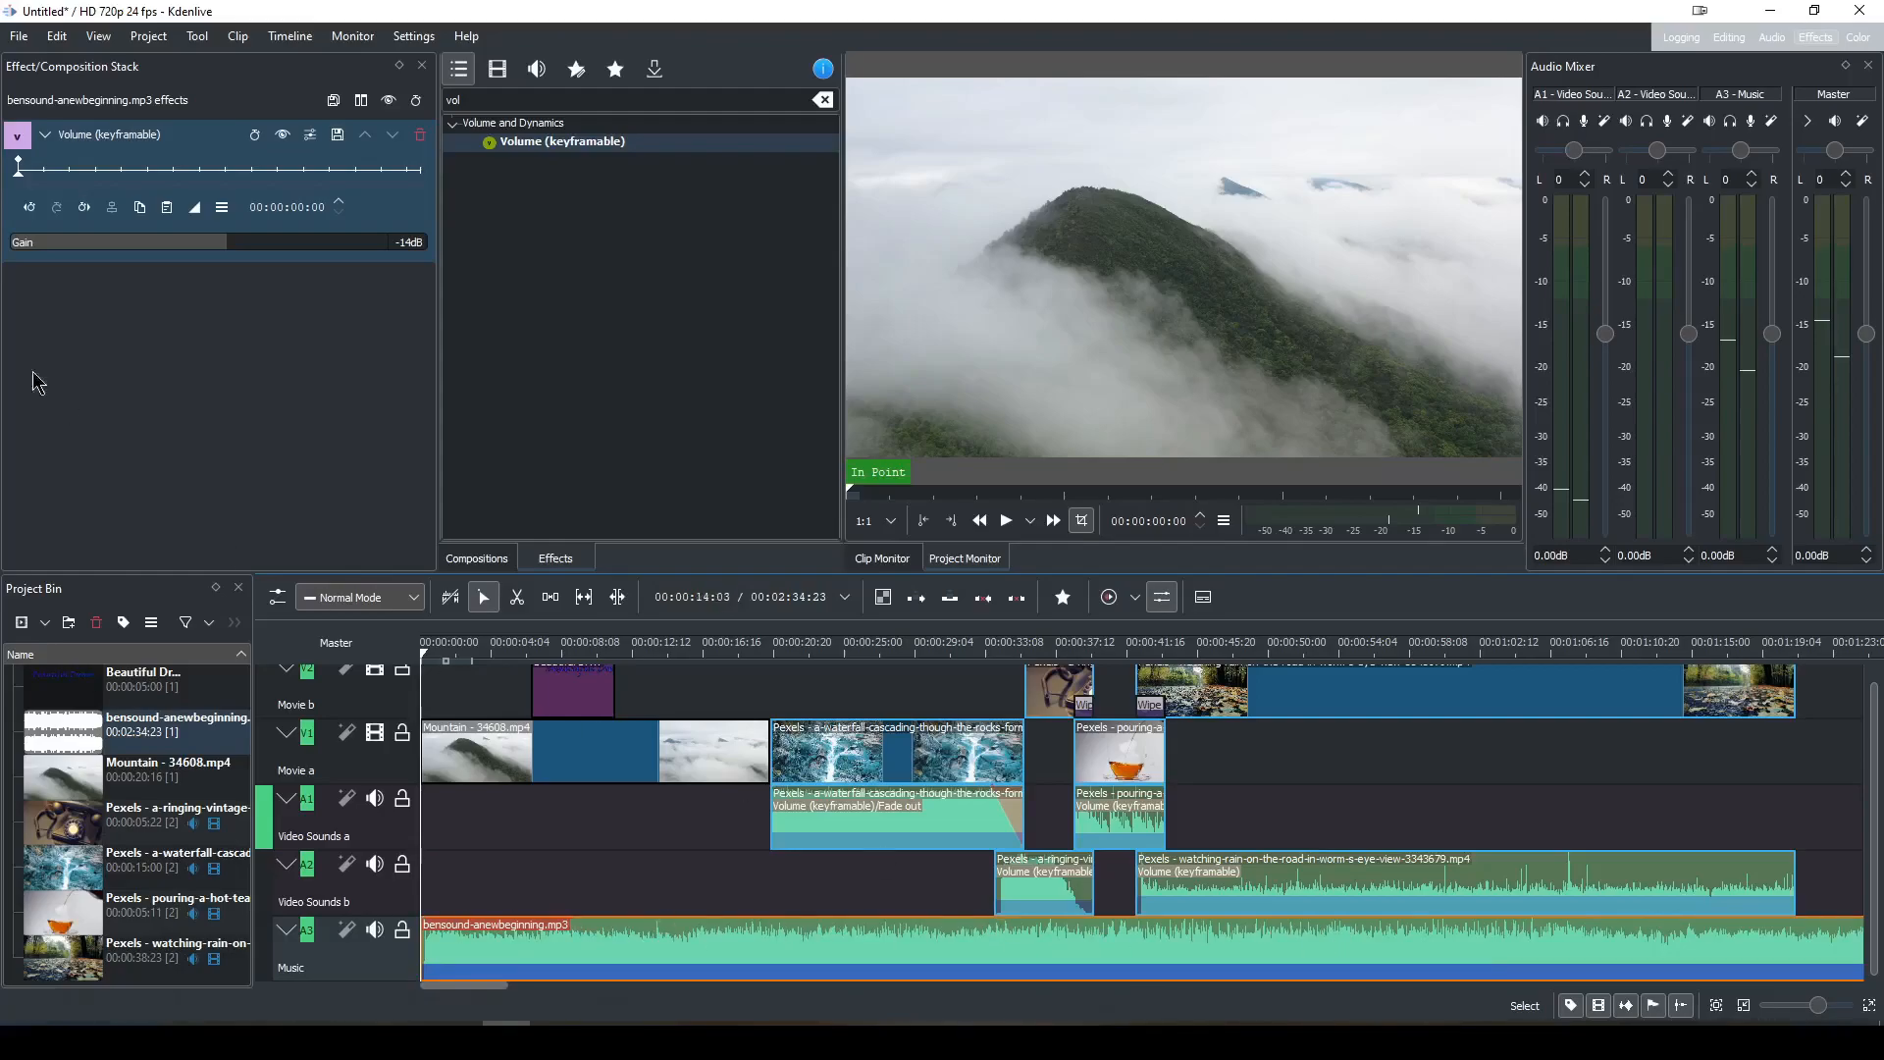
pyautogui.press('space')
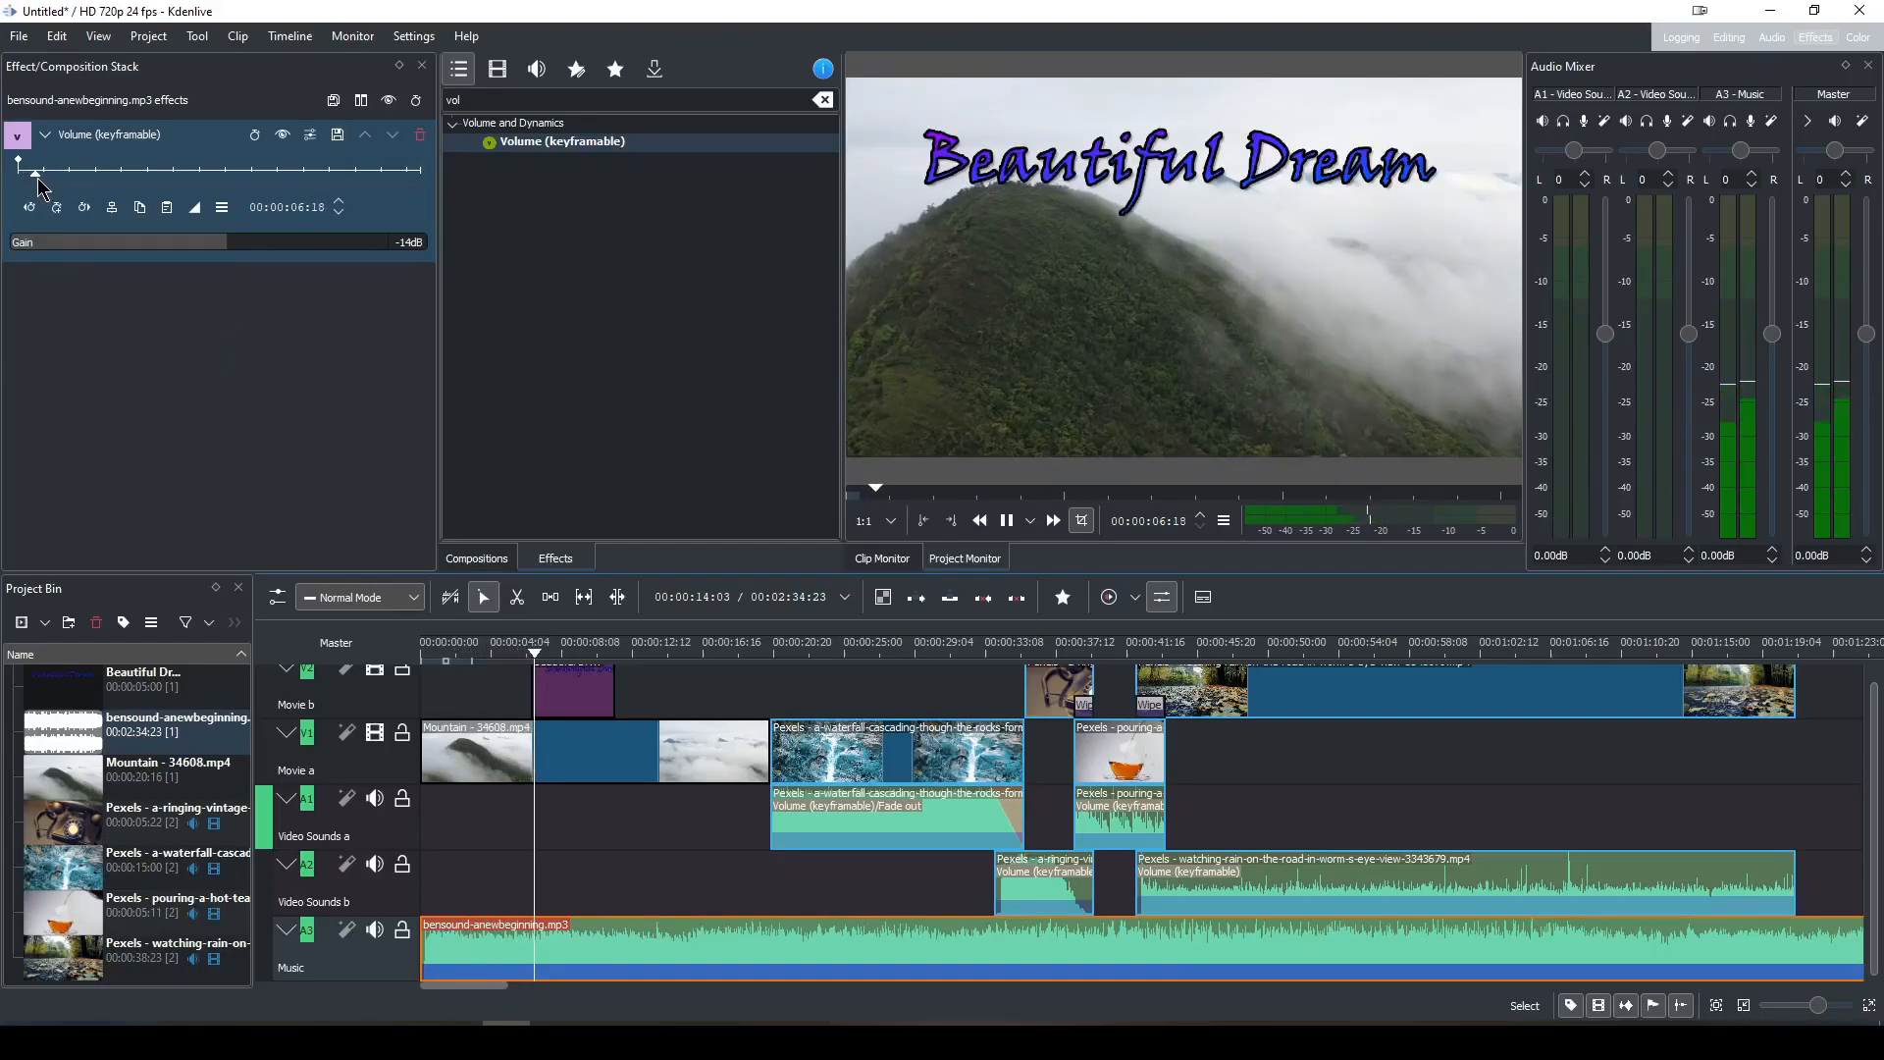
pyautogui.press('space')
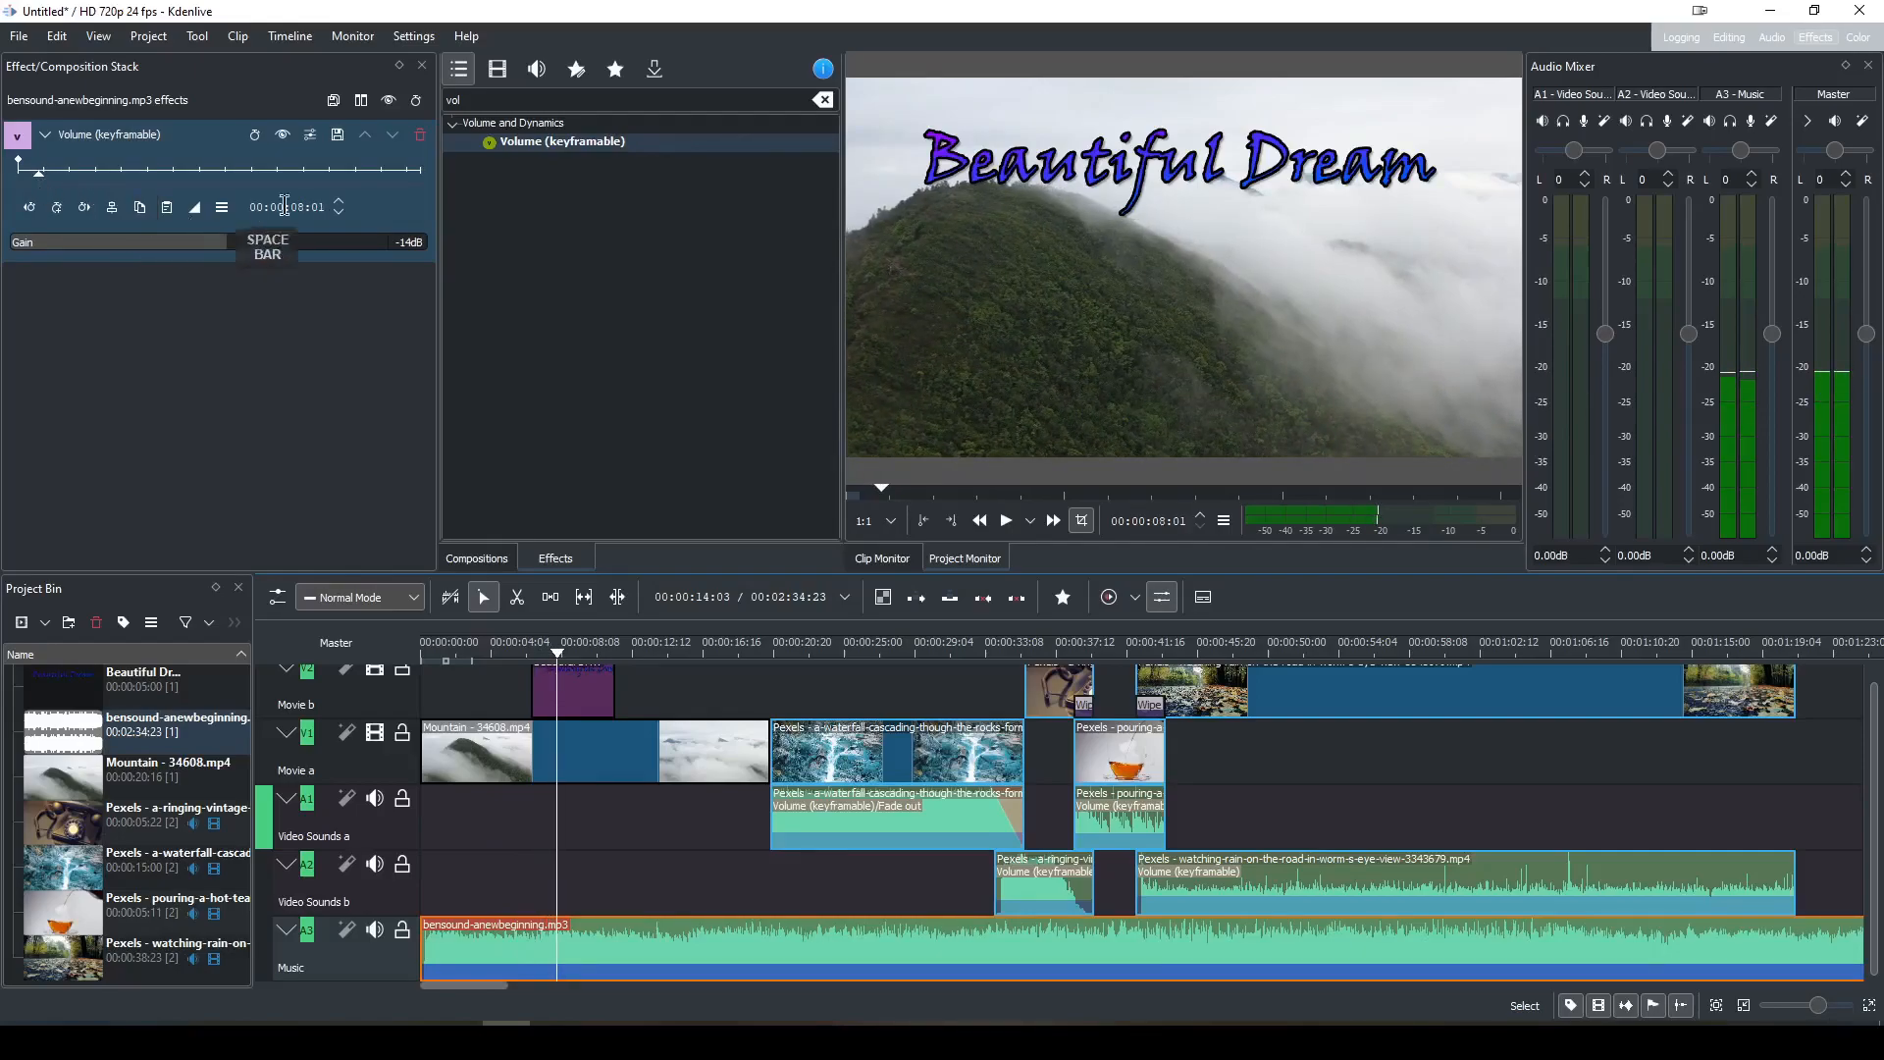
# Check the audio levels with the music at the waterfall, vintage telephone and watching rain clips.
pyautogui.click(787, 657)
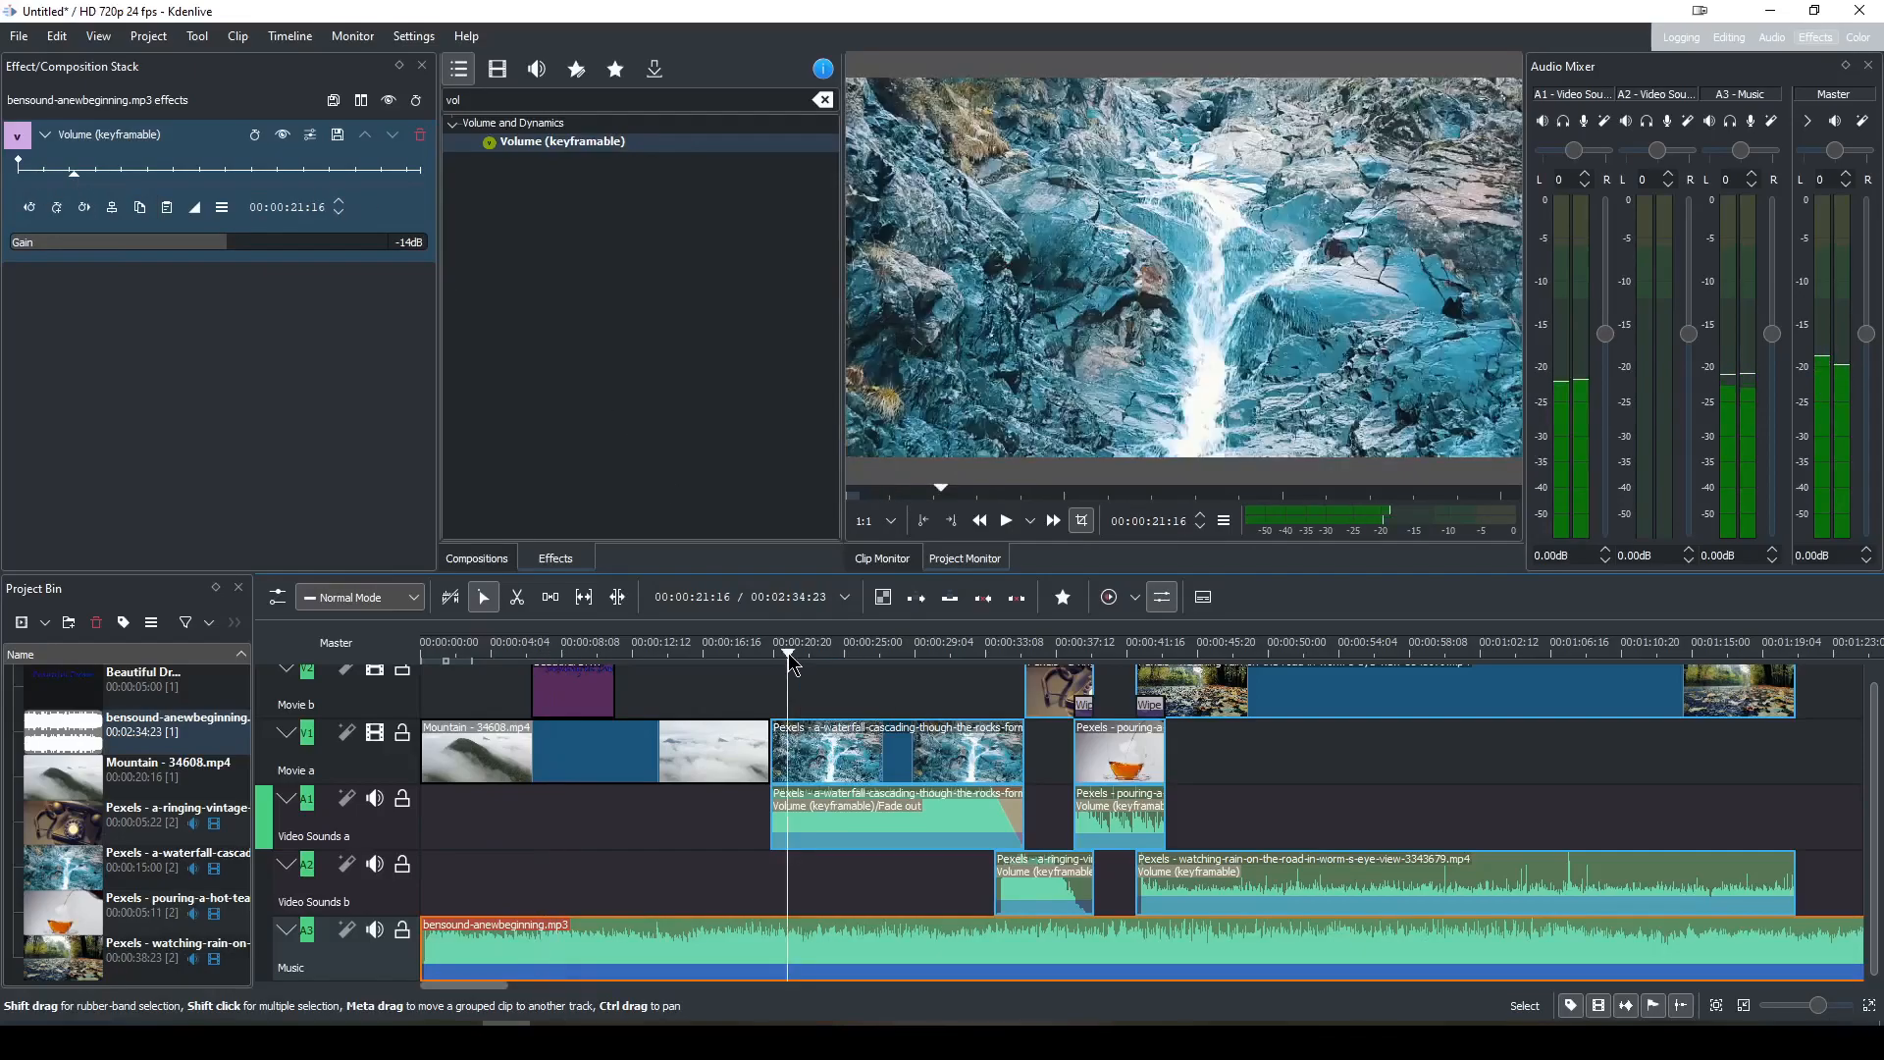
pyautogui.click(1065, 650)
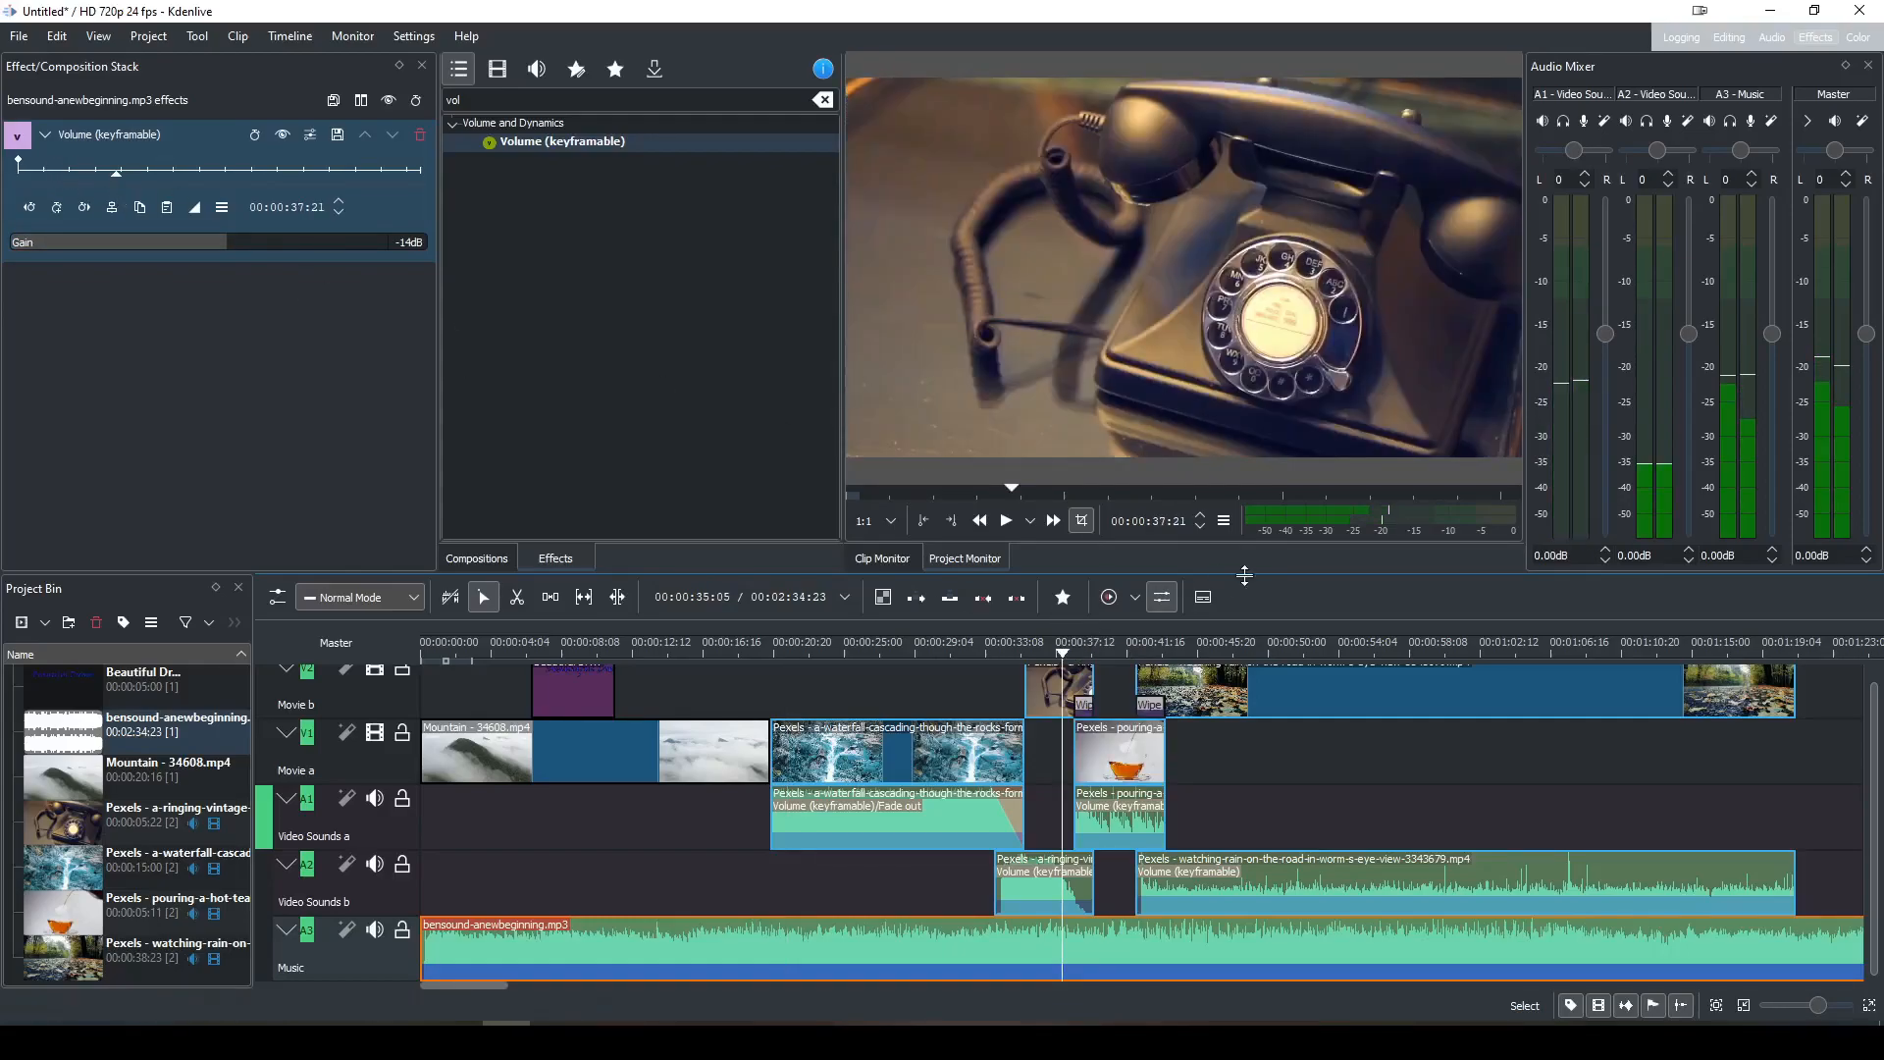
pyautogui.click(1394, 650)
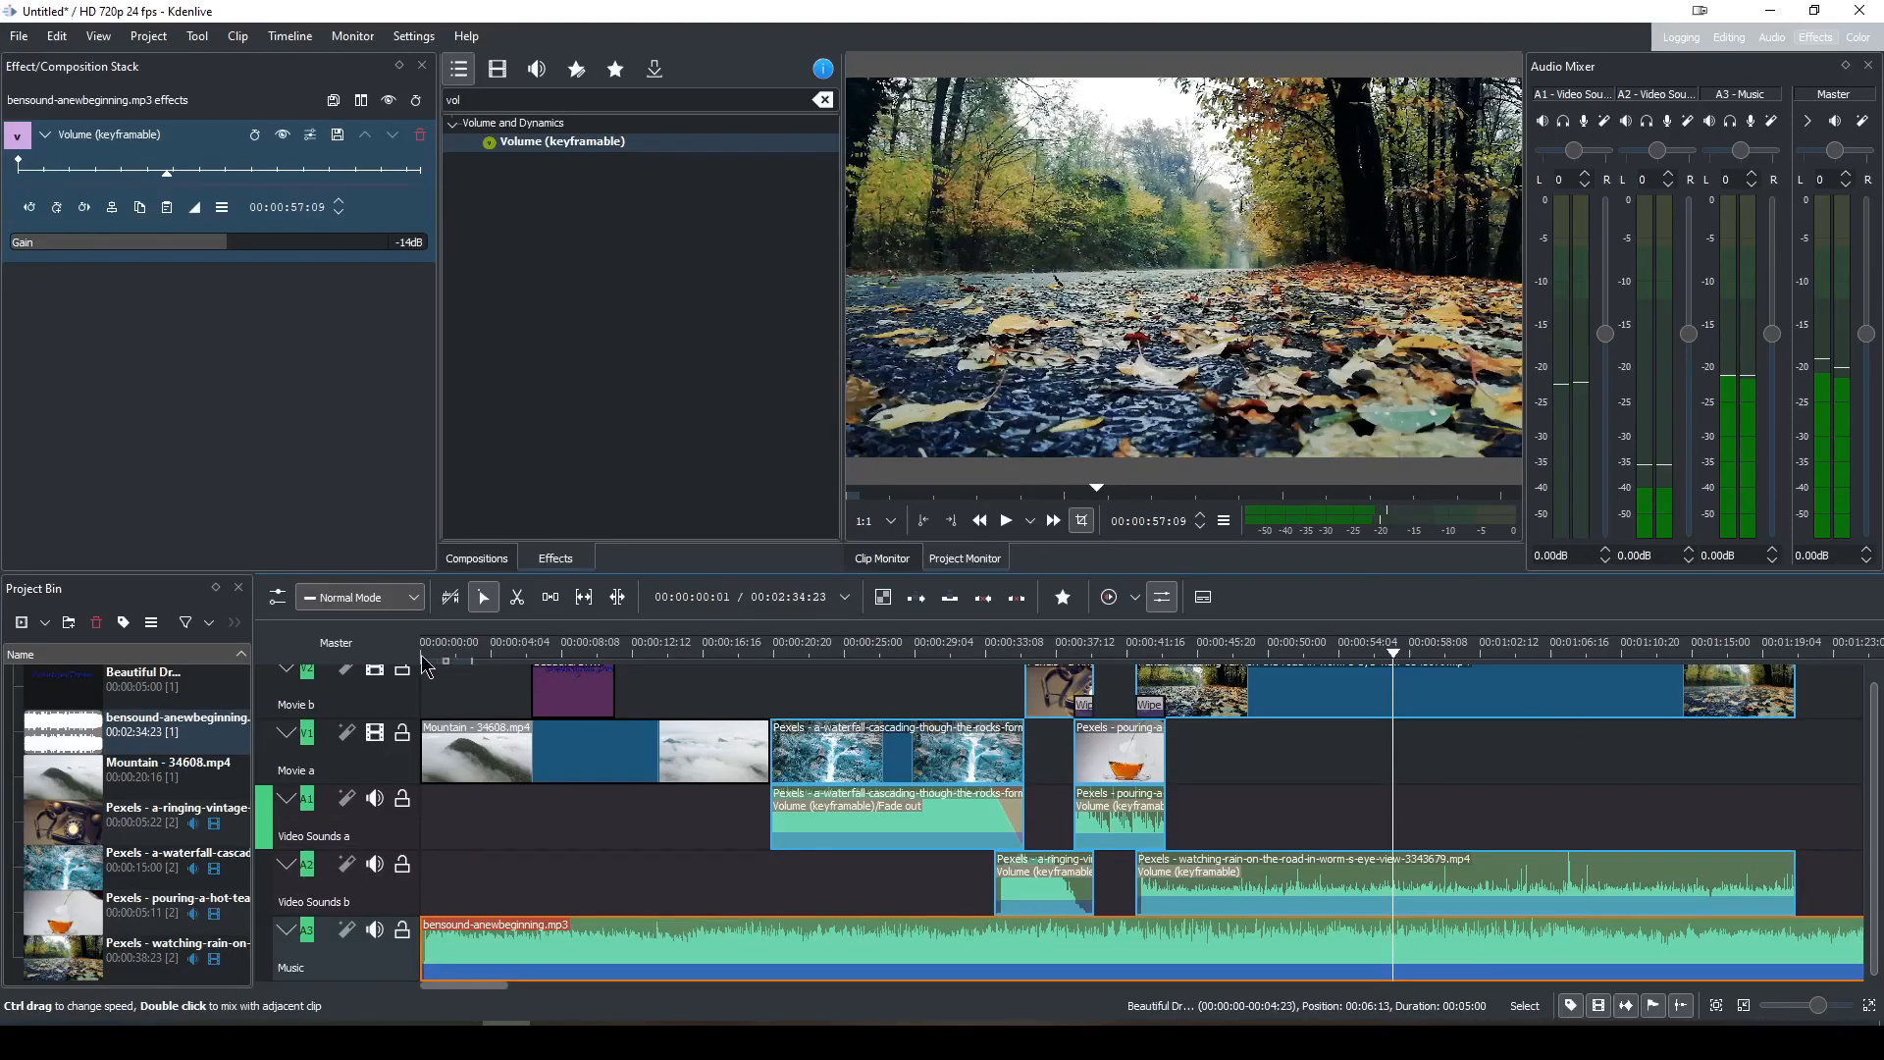
# Add two keyframes to the music's Volume effect, at 00:00:04:22 and 00:00:05:11, just before the title.
pyautogui.press('Home')
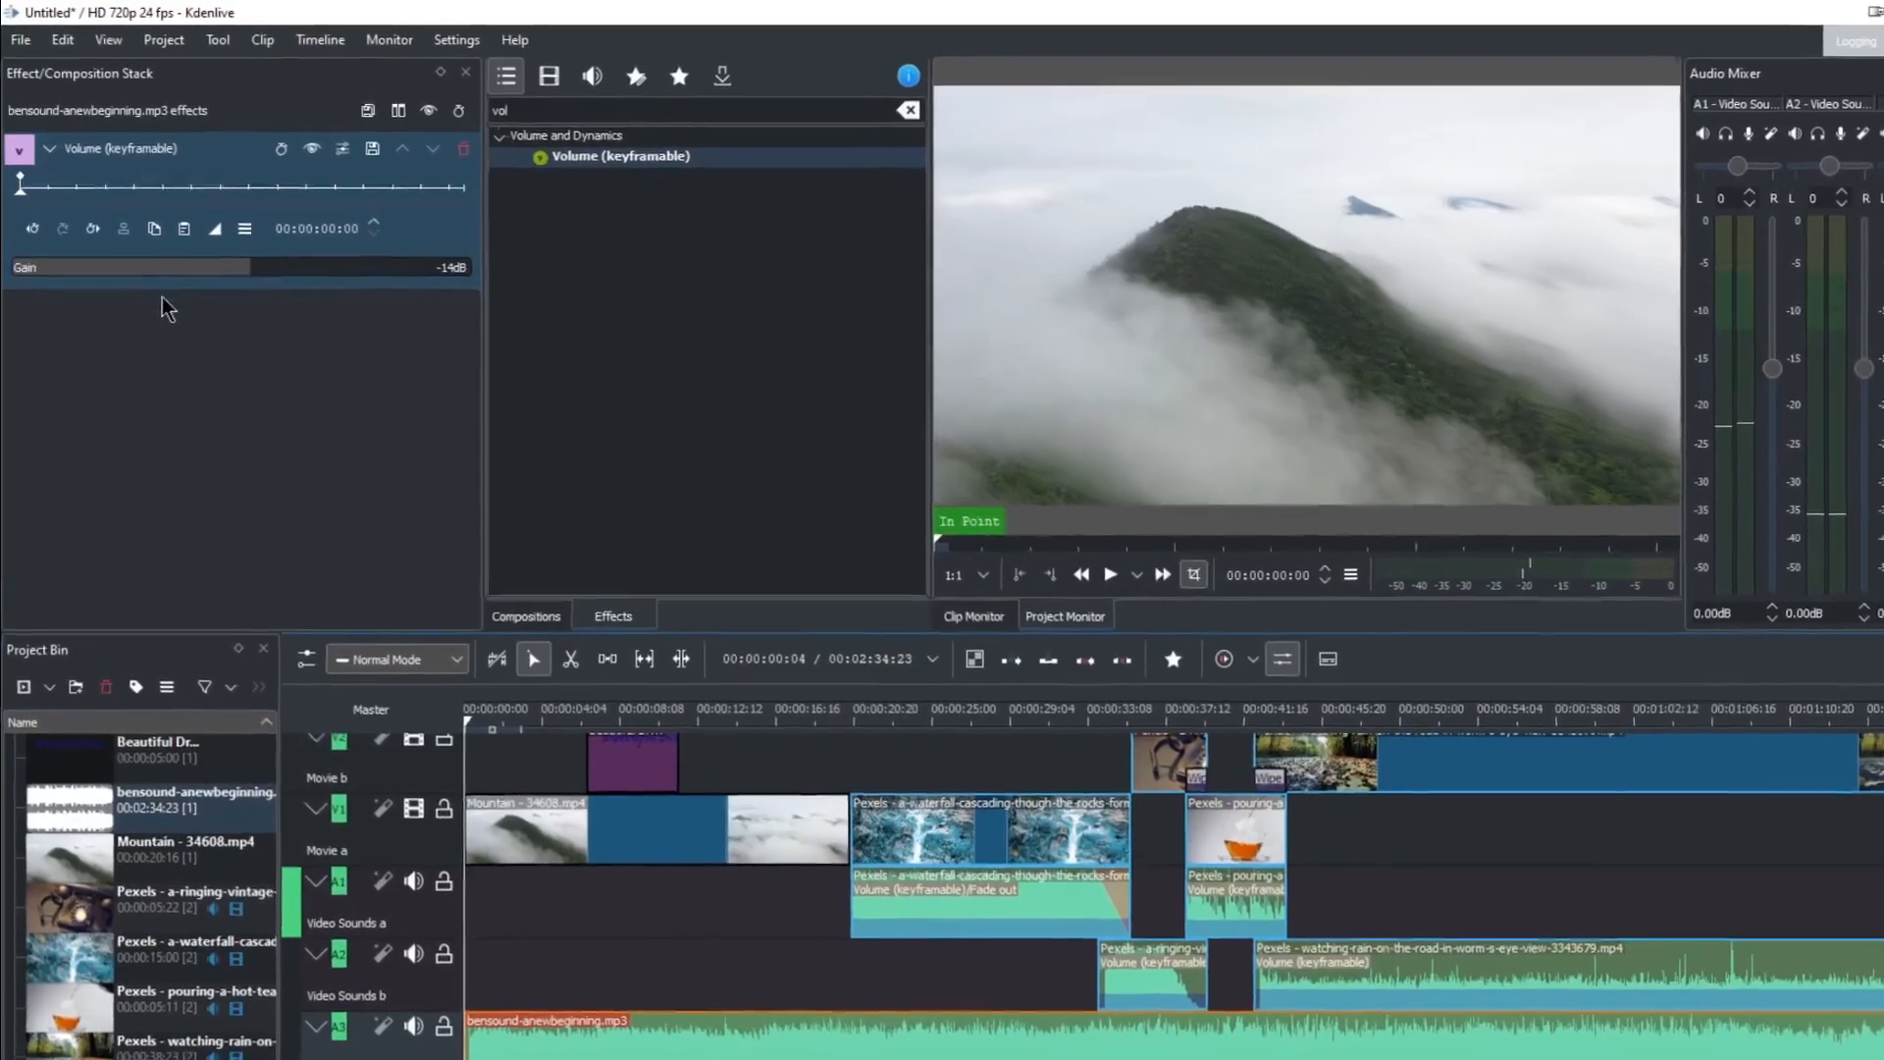
pyautogui.press('space')
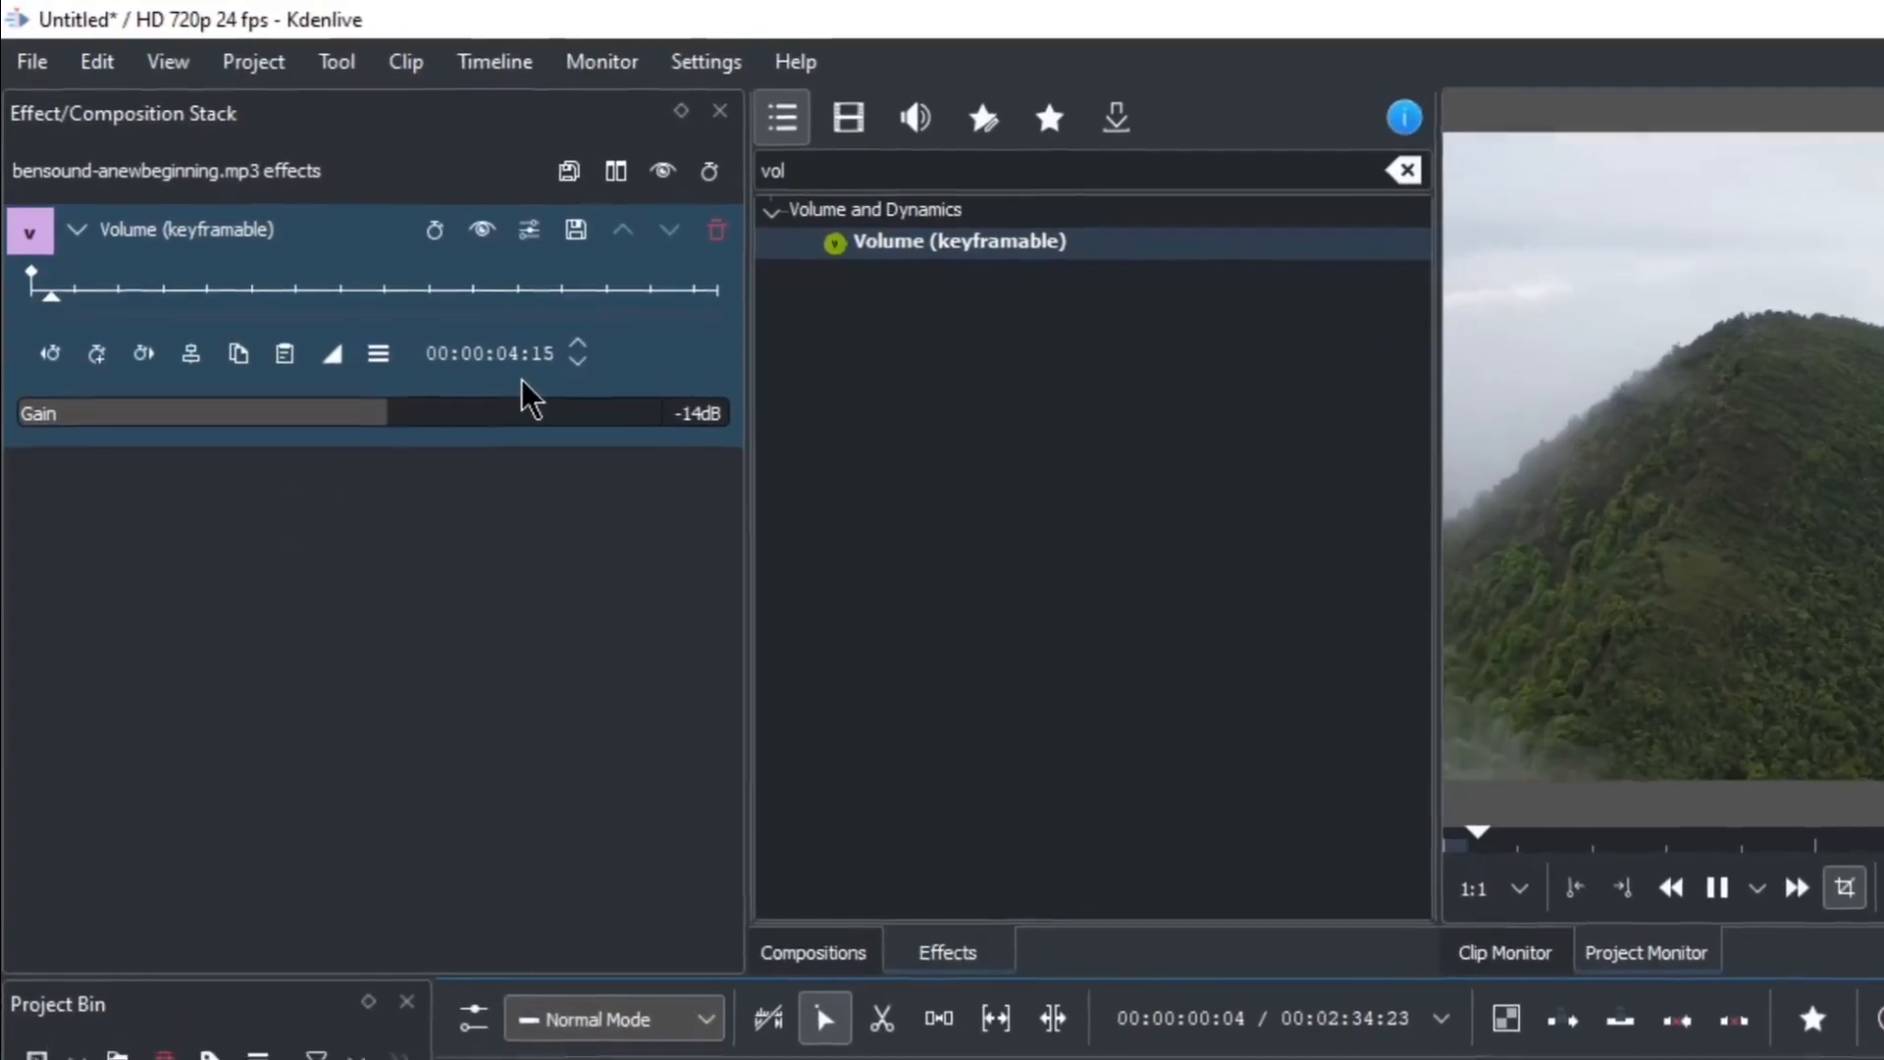
pyautogui.press('space')
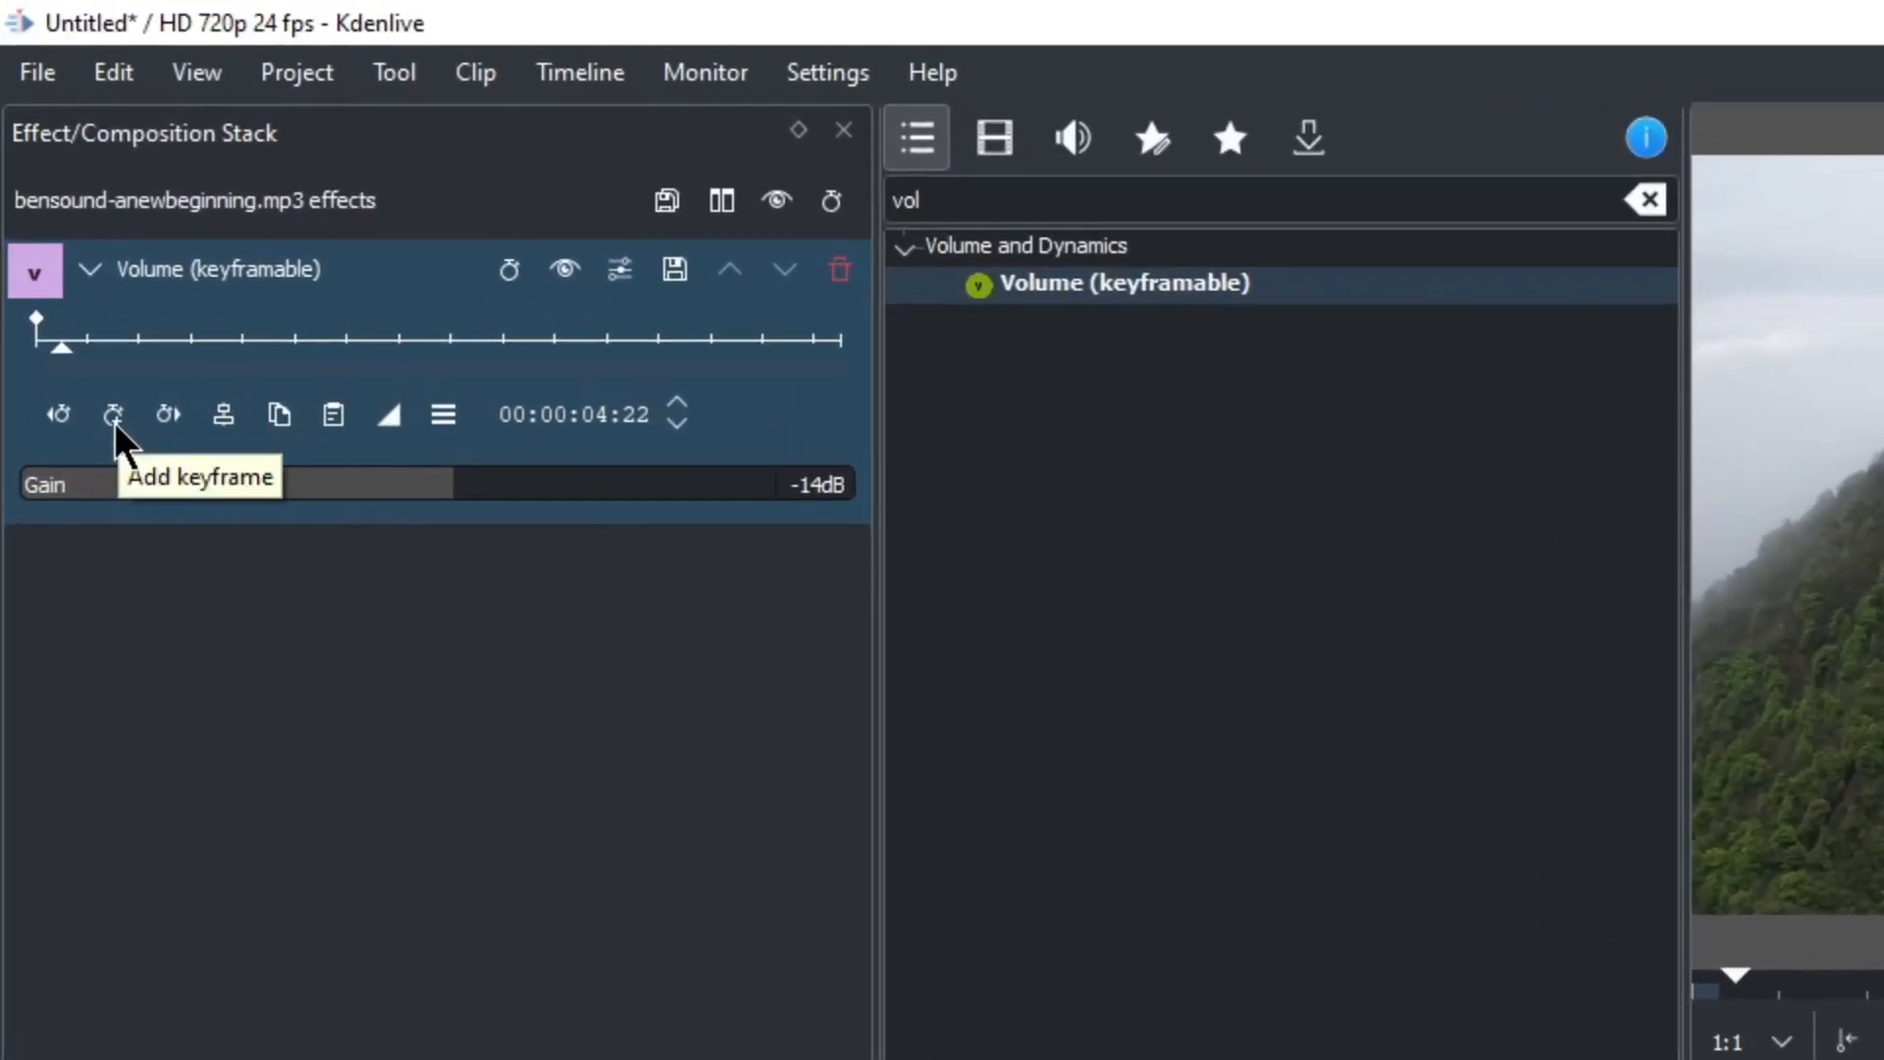
pyautogui.click(114, 422)
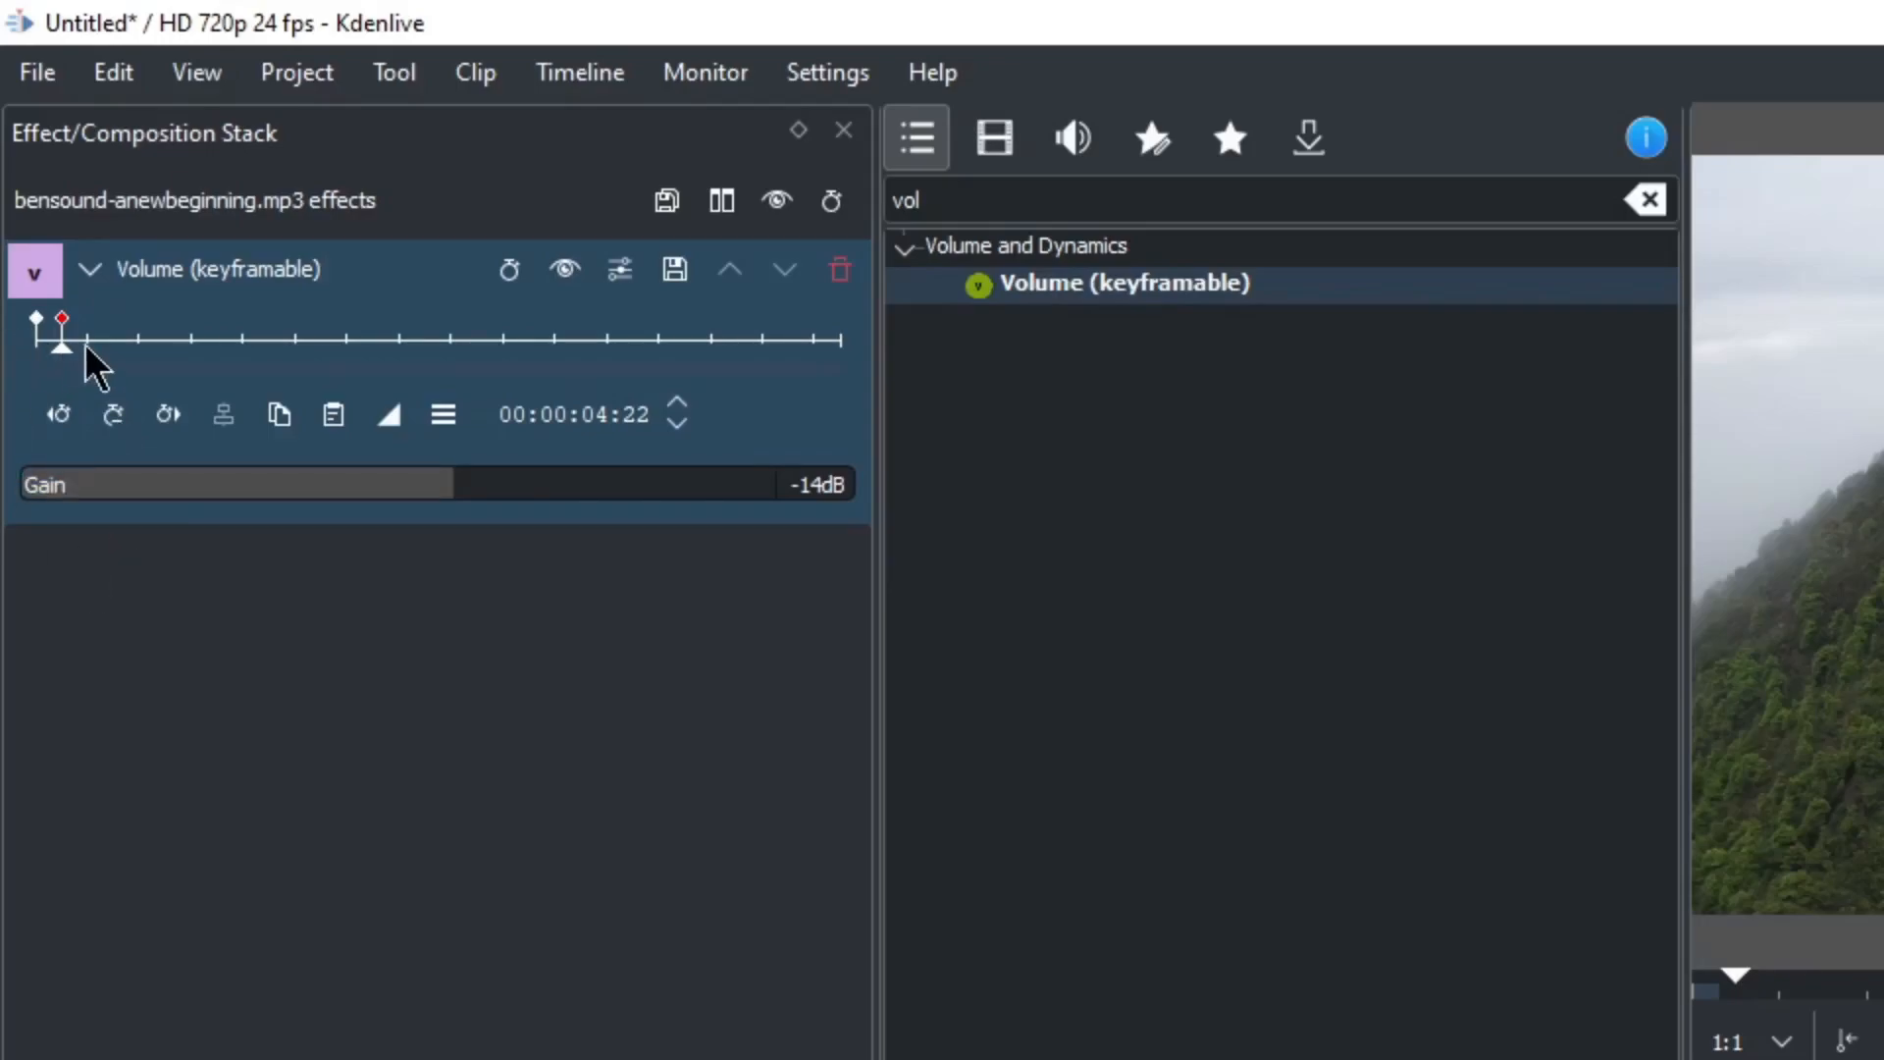
pyautogui.press('space')
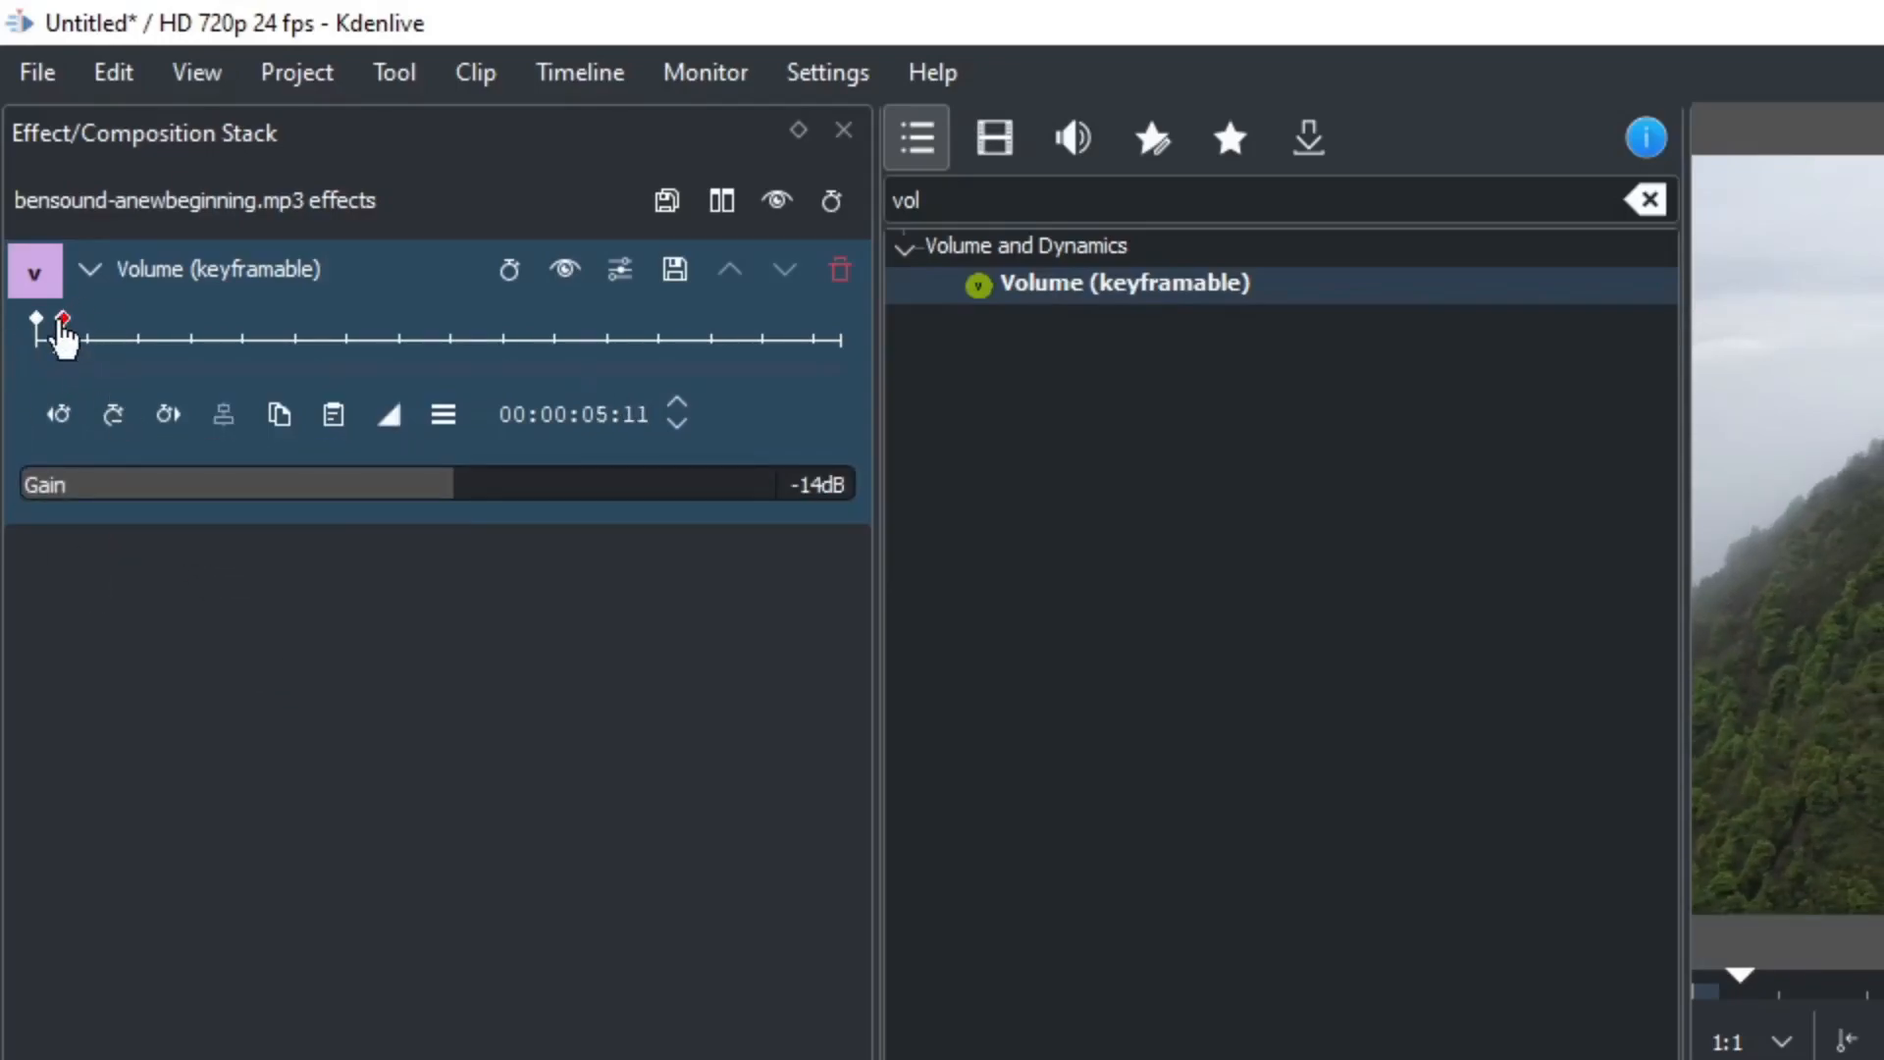
# Set the gain of the music's first keyframe at 00:00:00:00 to -22 dB and play the opening to check the fade-in.
pyautogui.keyDown('ctrl'); pyautogui.scroll(5, 56, 355); pyautogui.keyUp('ctrl')
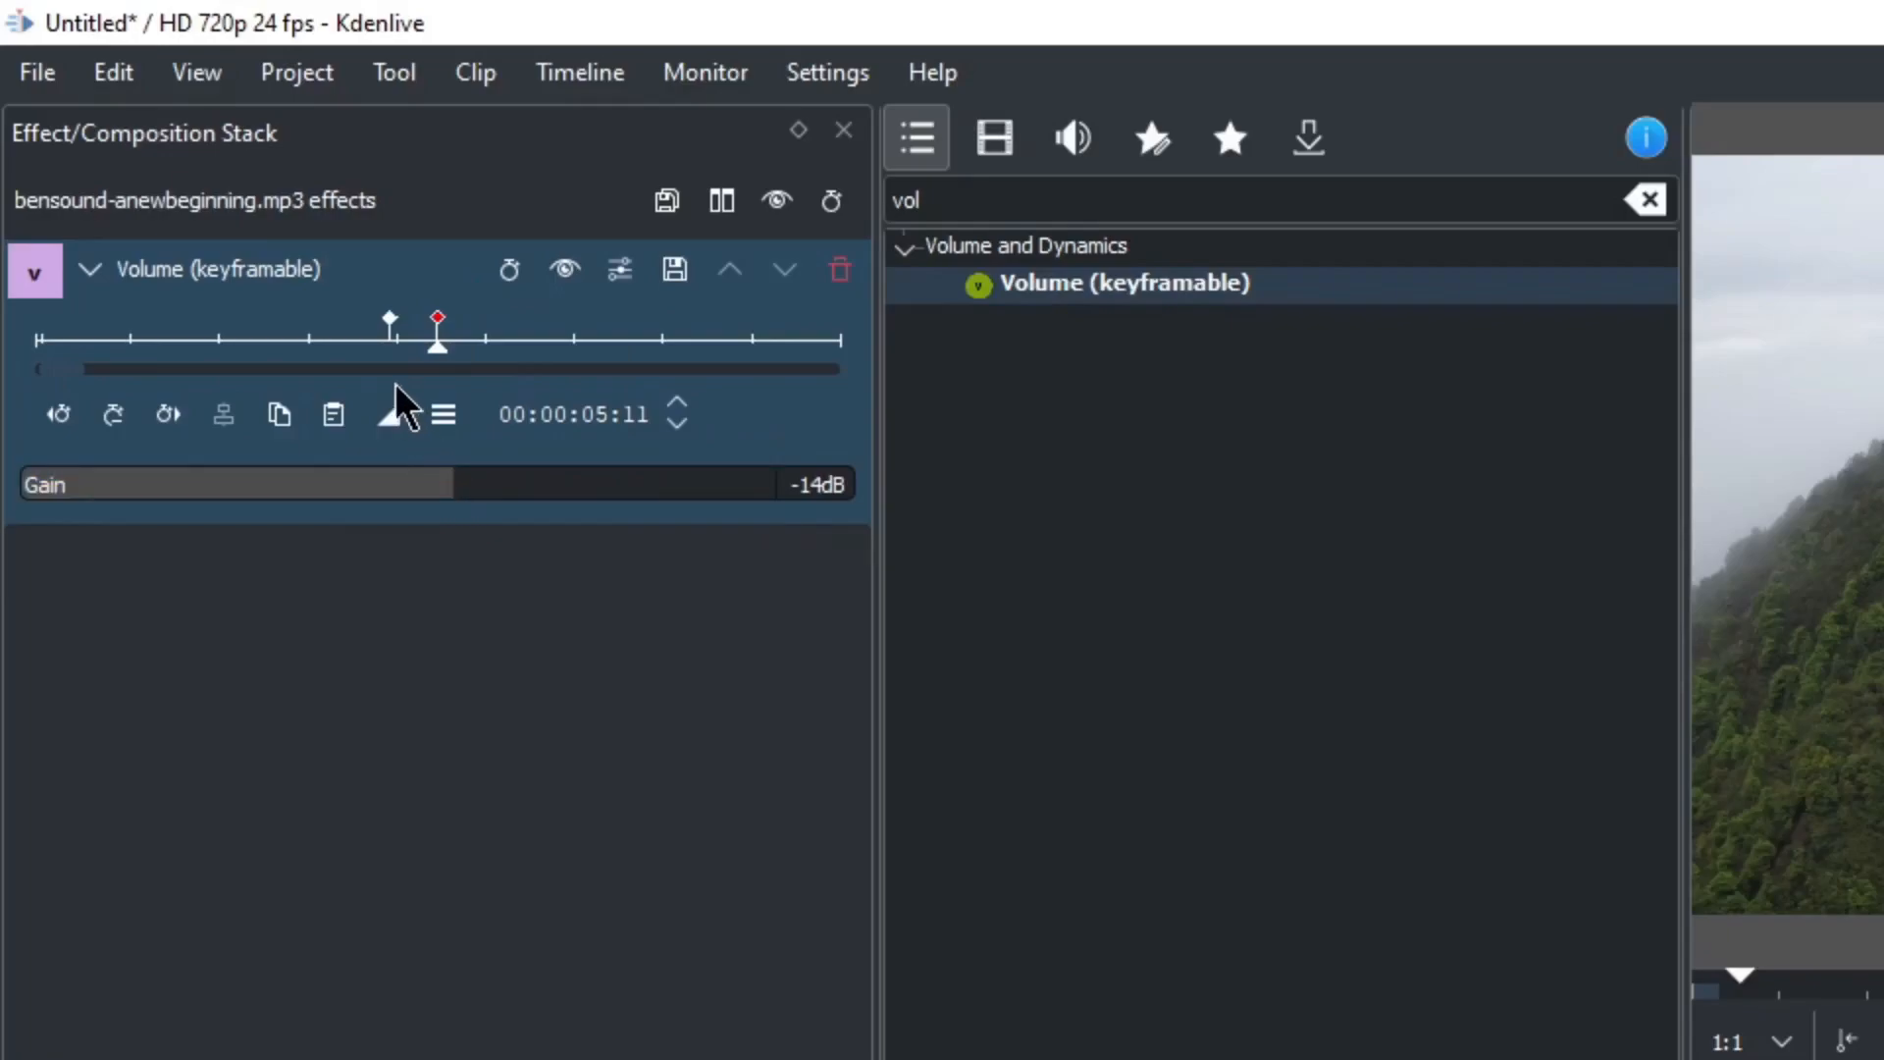
pyautogui.click(114, 361)
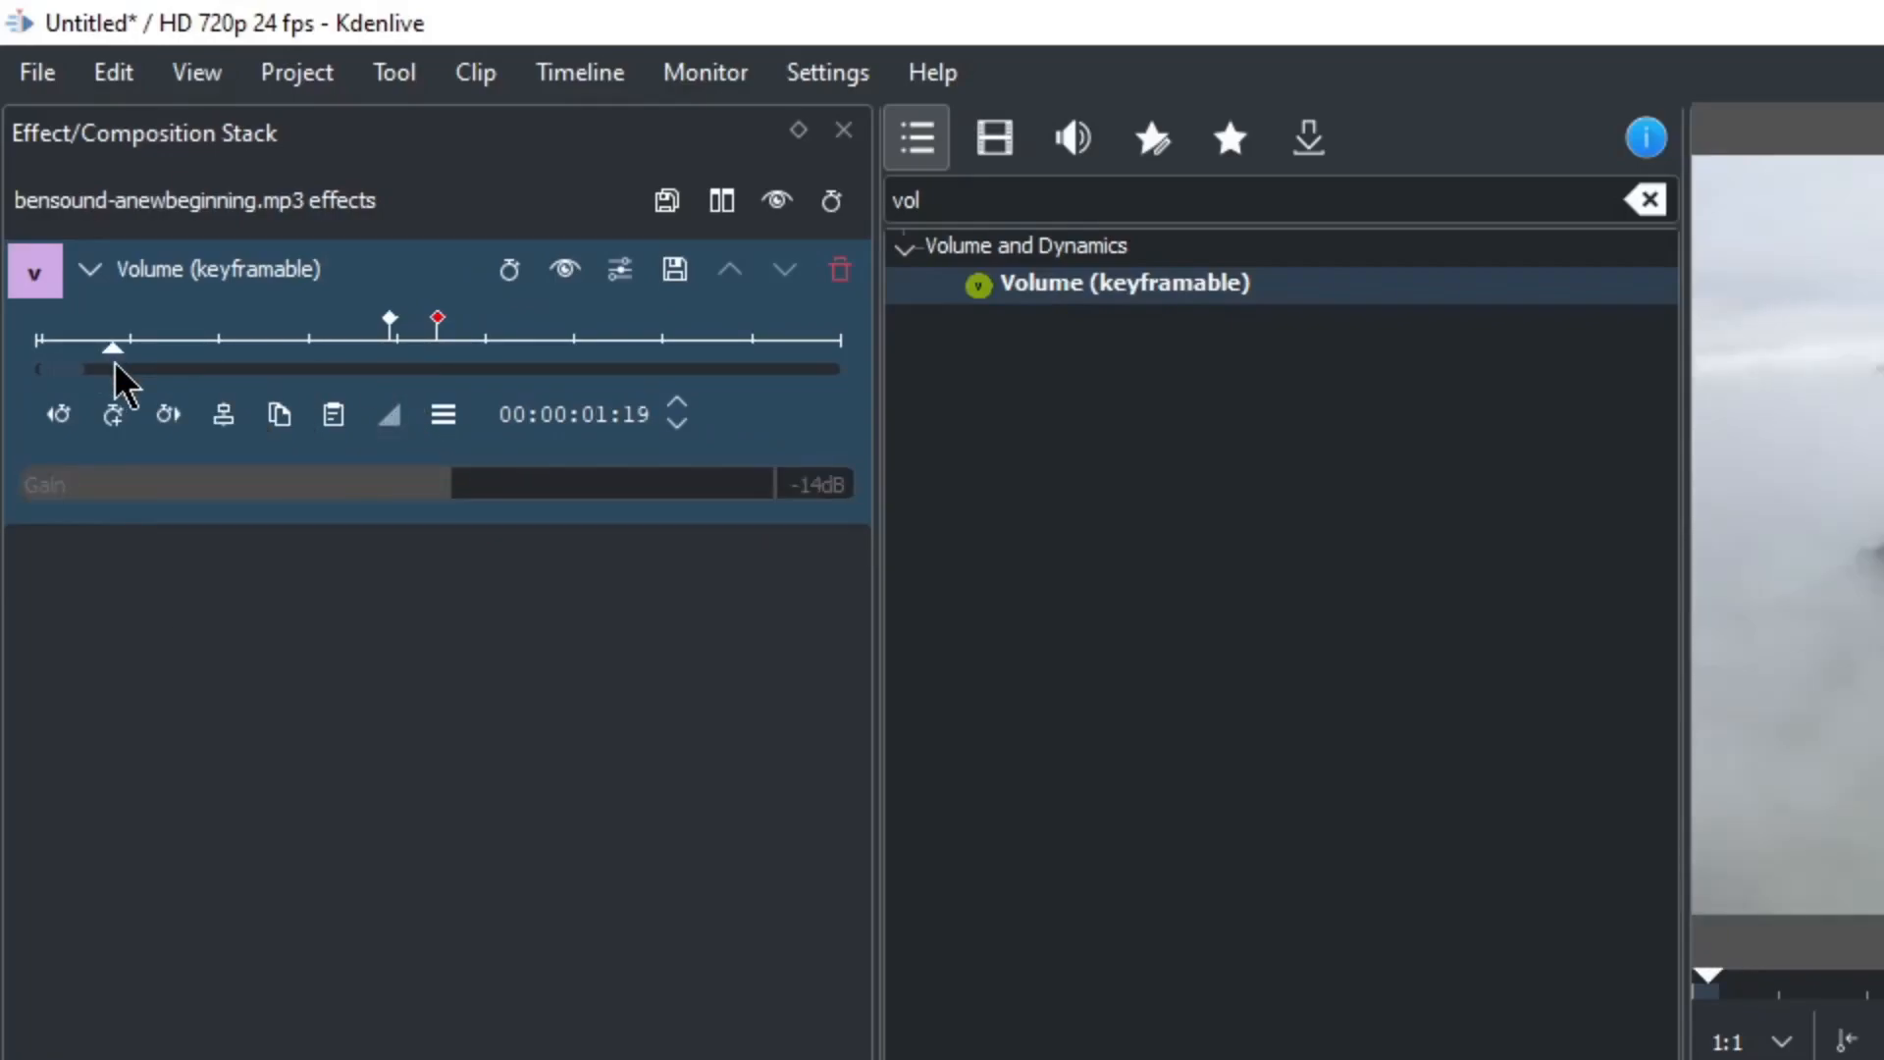
pyautogui.moveTo(28, 373)
pyautogui.mouseDown()
pyautogui.moveTo(84, 361)
pyautogui.moveTo(17, 367)
pyautogui.mouseUp()
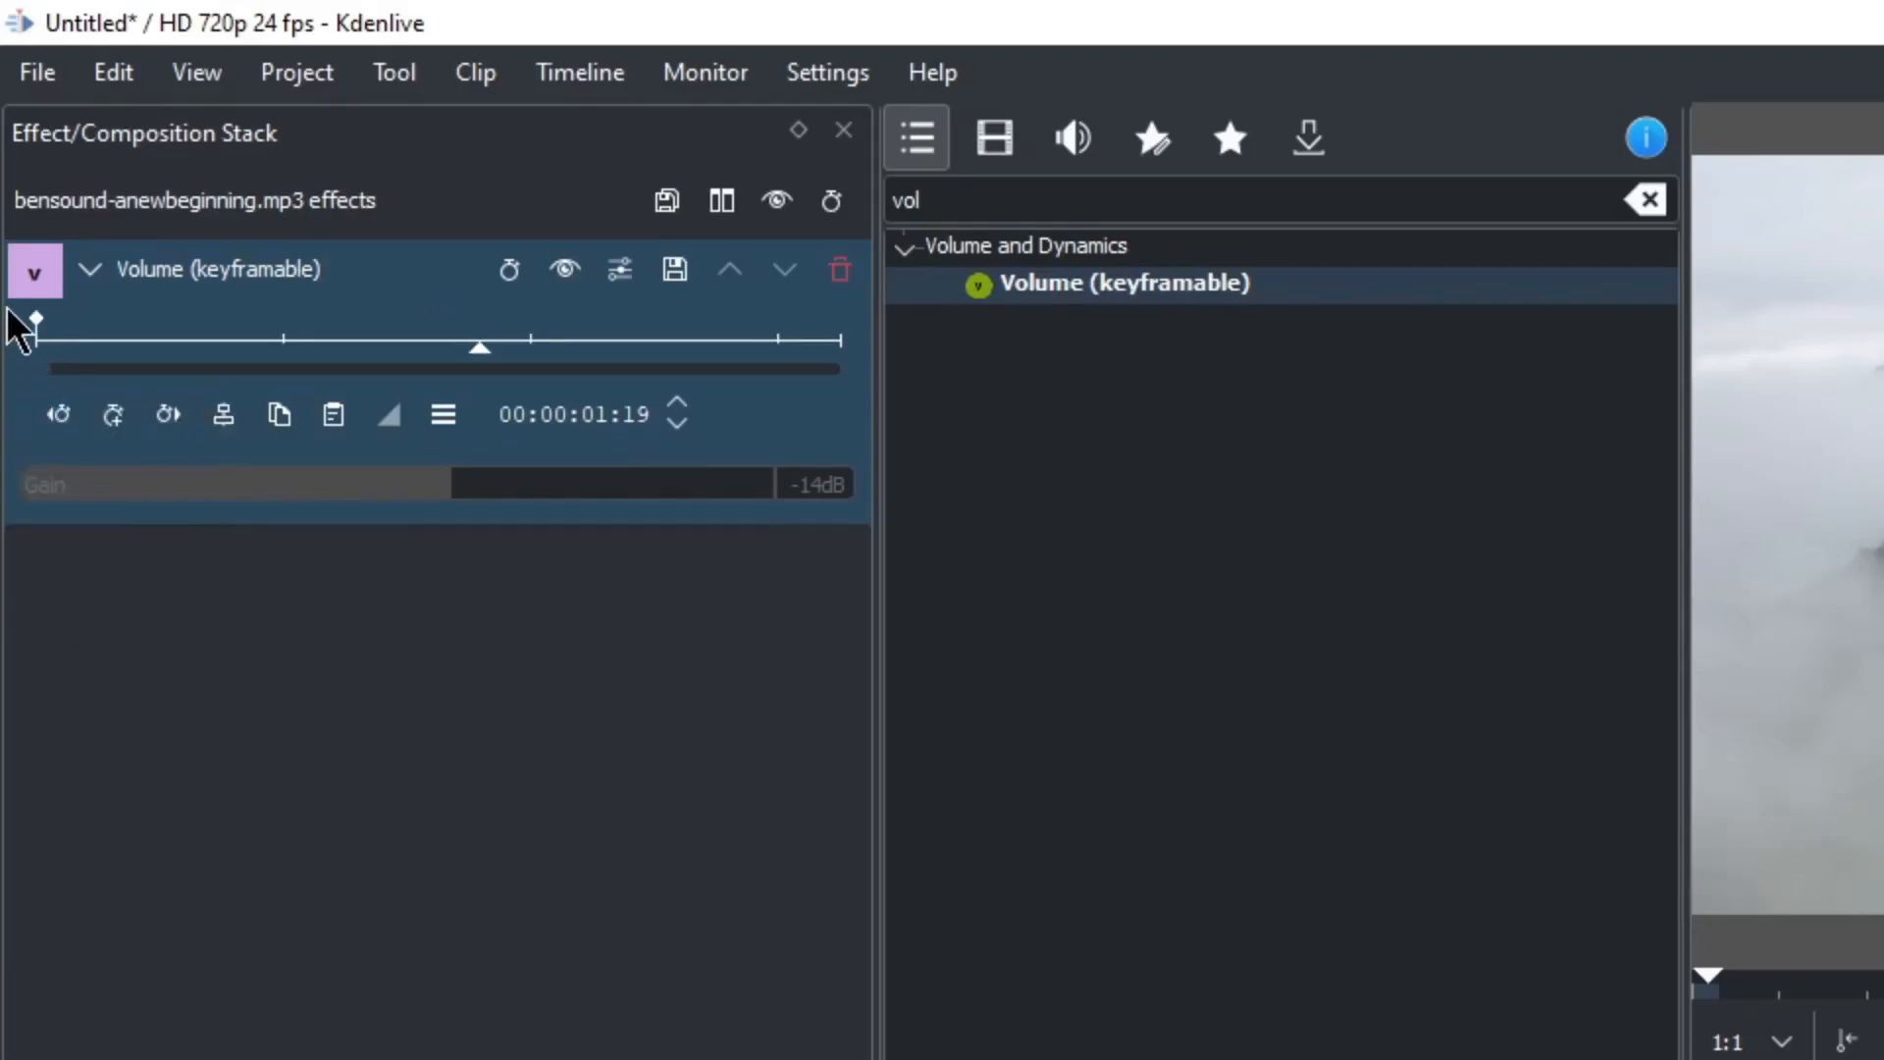
pyautogui.click(37, 326)
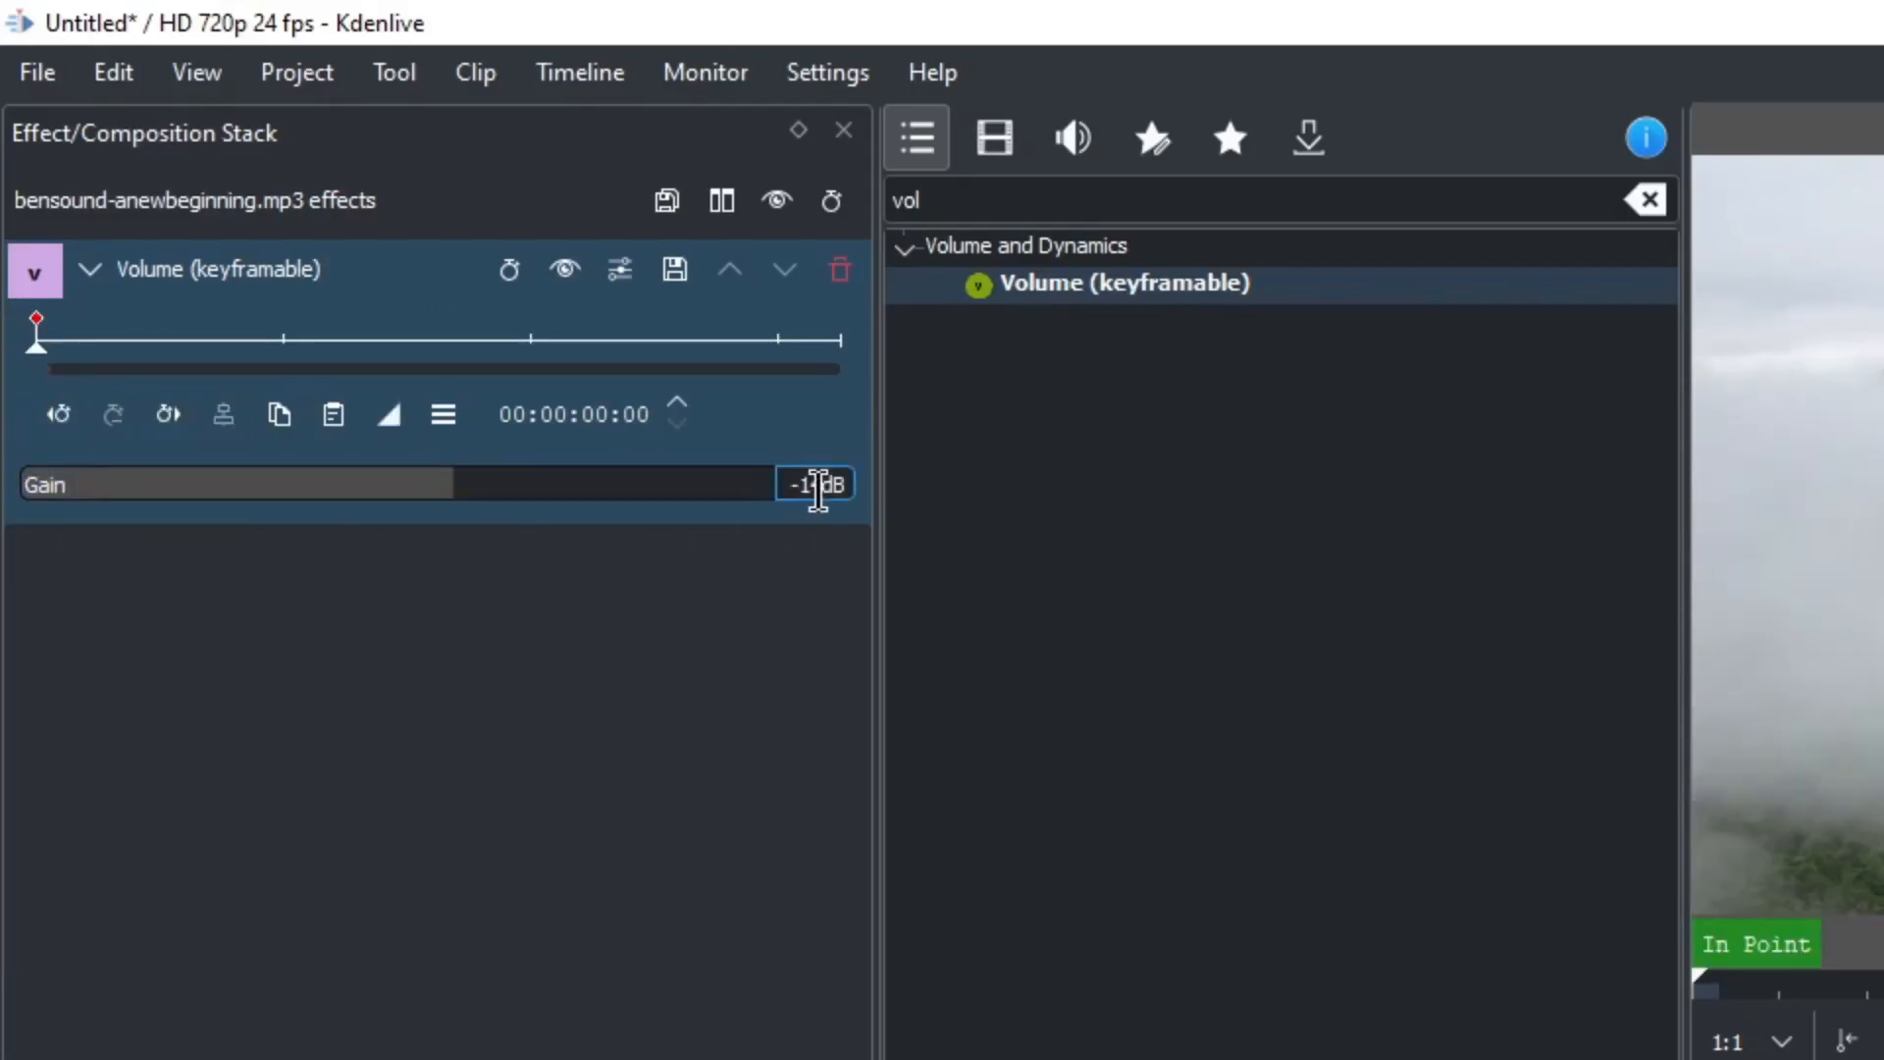
pyautogui.moveTo(449, 503); pyautogui.dragTo(419, 506)
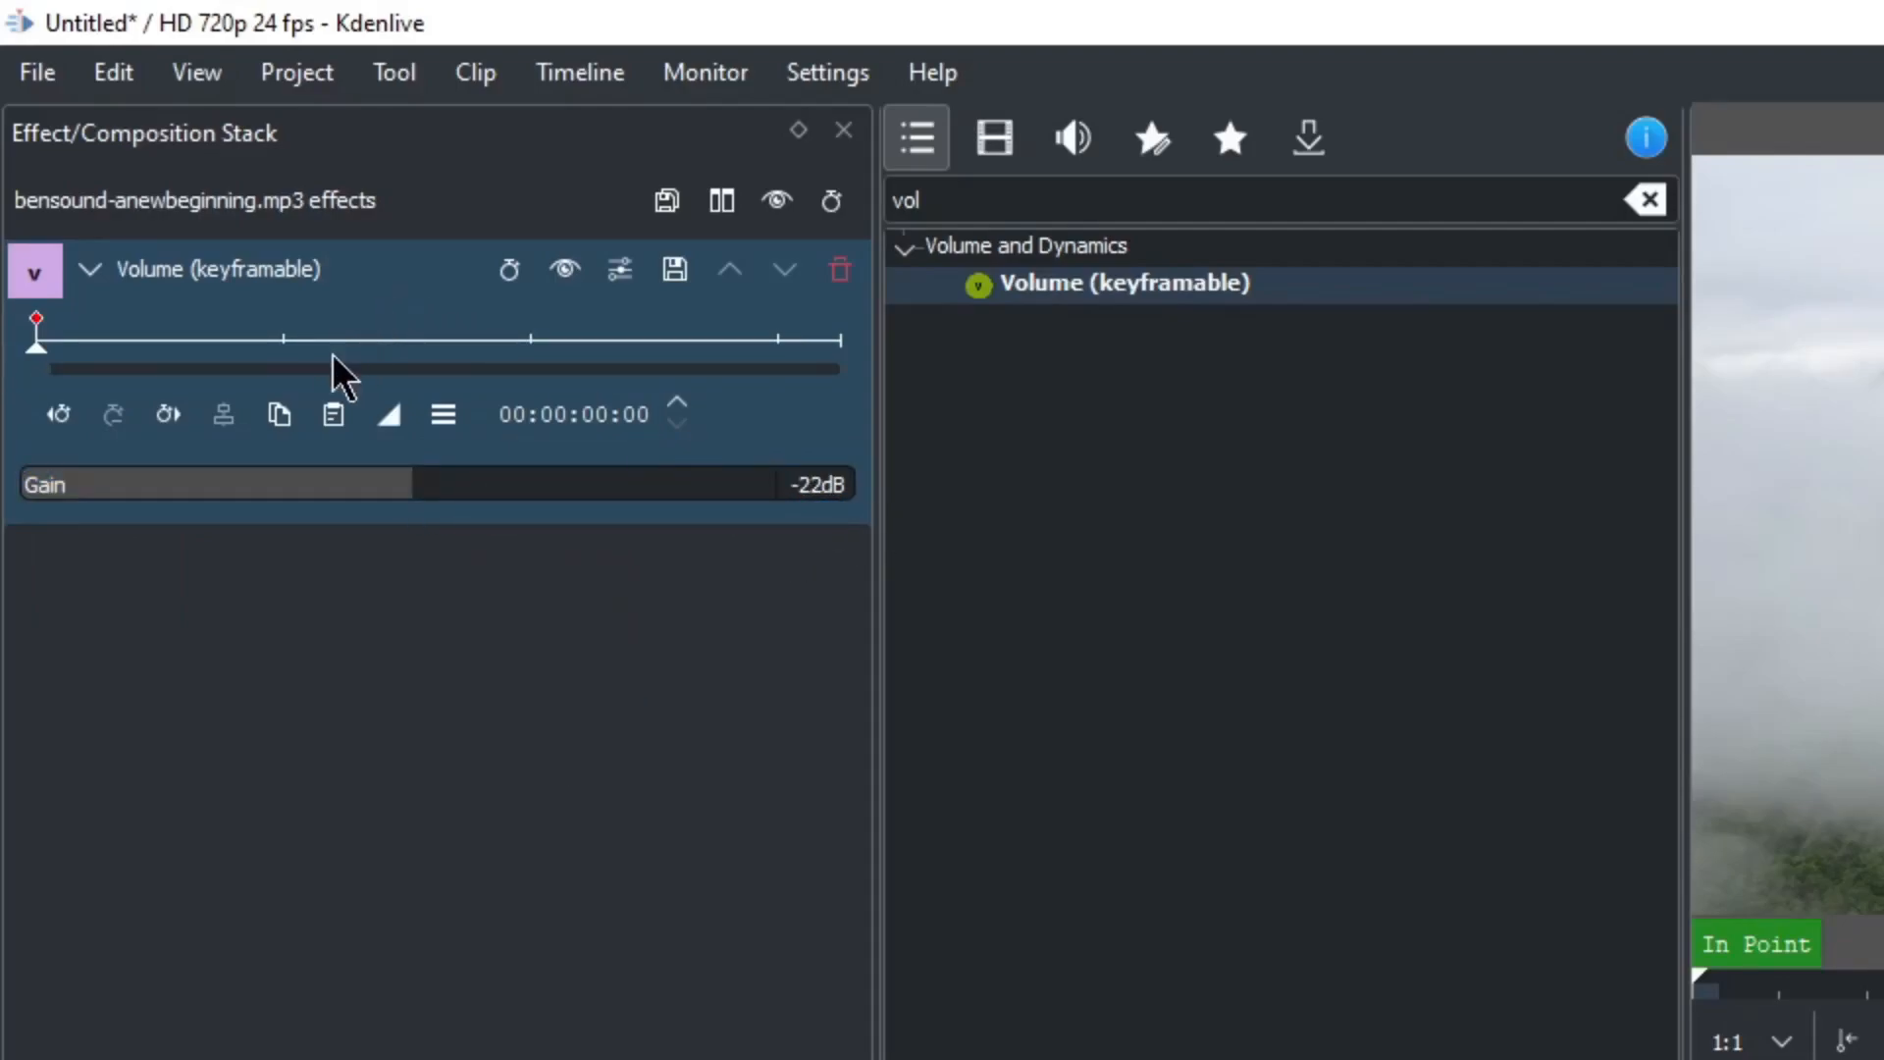
pyautogui.scroll(-1, 322, 369)
pyautogui.scroll(-1, 321, 369)
pyautogui.press('space')
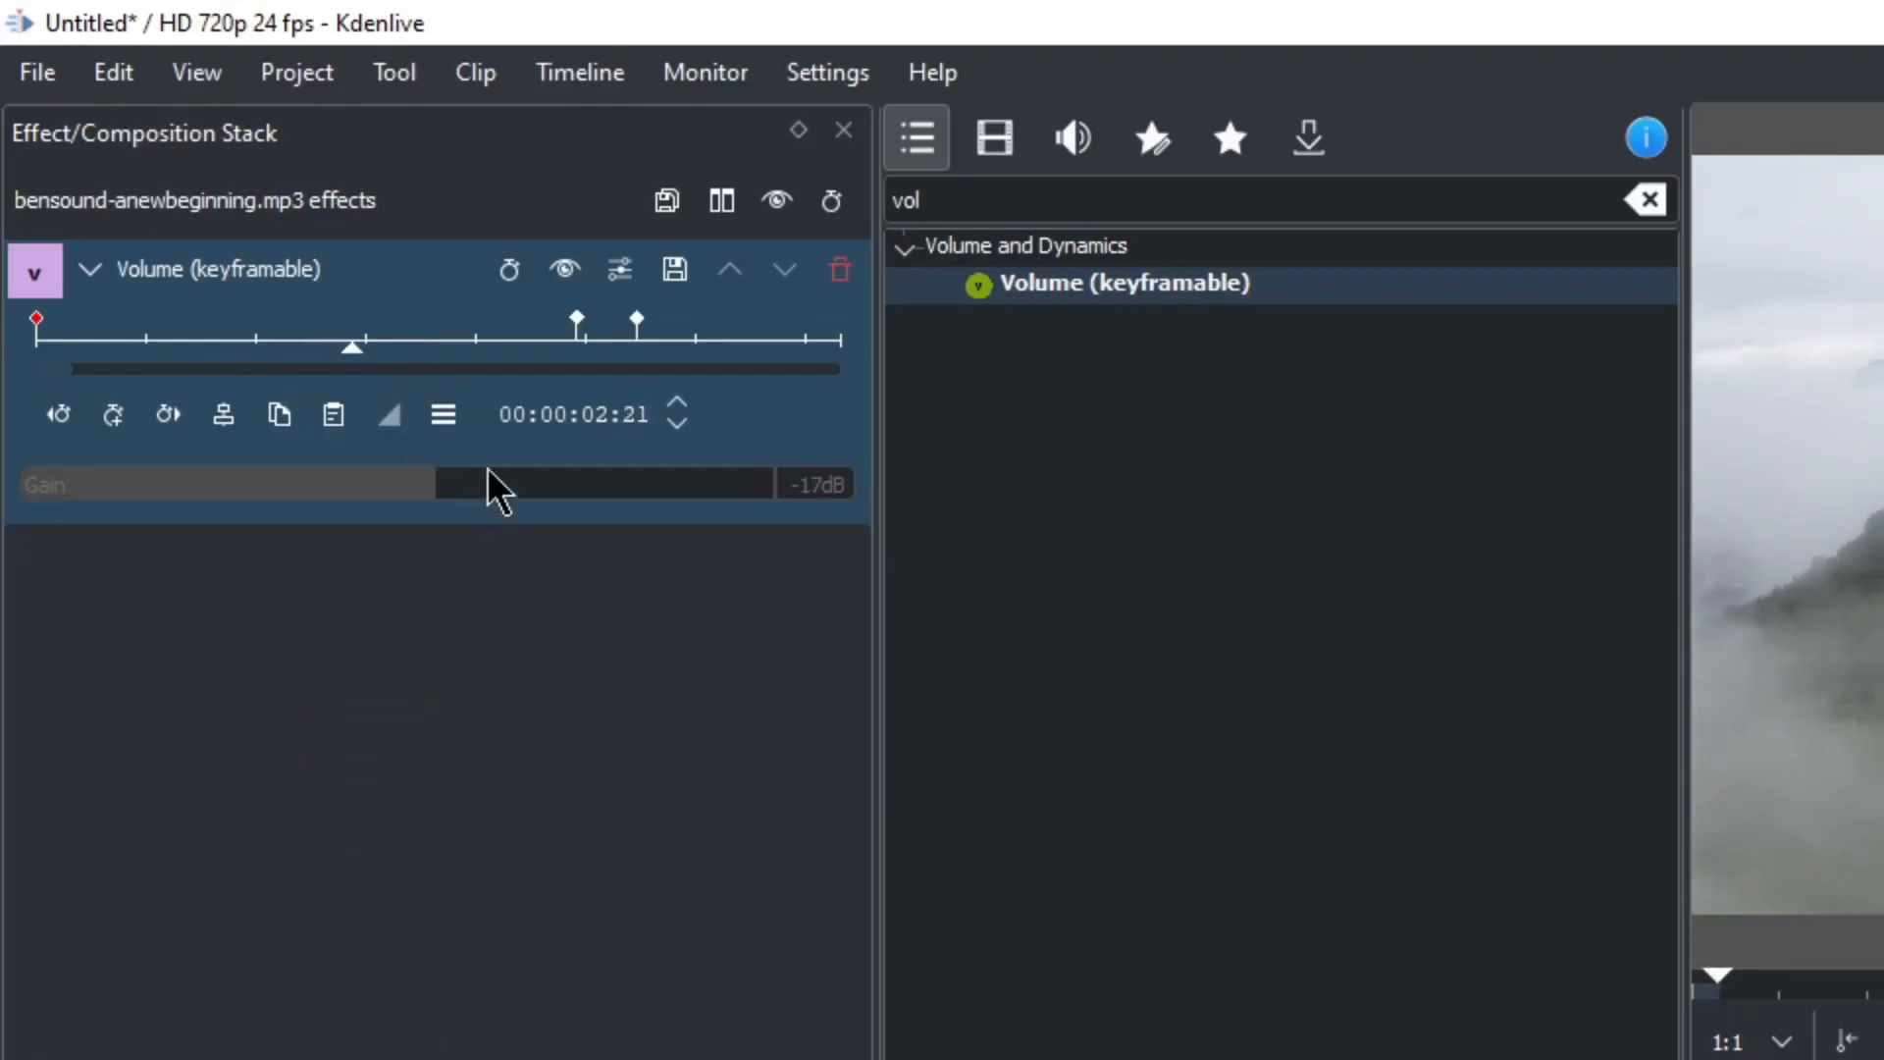
pyautogui.press('space')
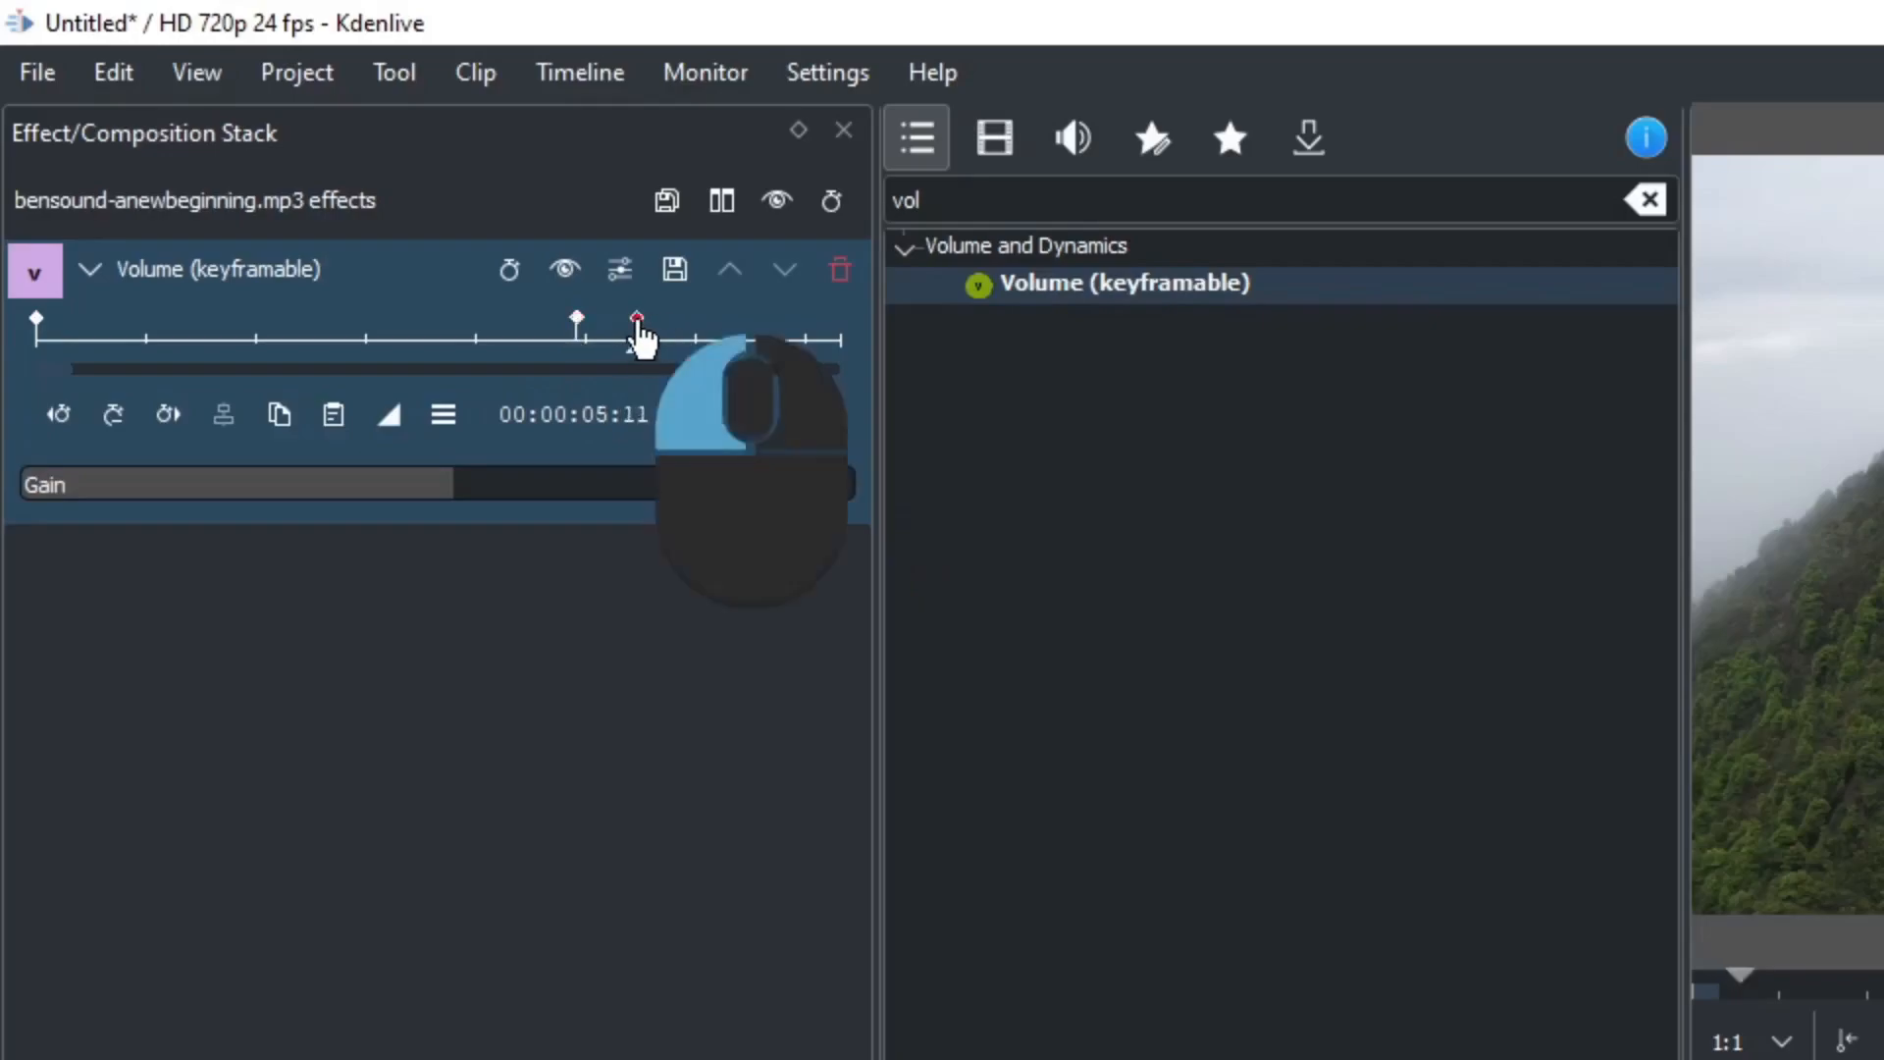
# Move the music's volume keyframe from 00:00:05:11 to 00:00:19:12, shortly before the waterfall clip starts.
pyautogui.moveTo(637, 327); pyautogui.dragTo(743, 331)
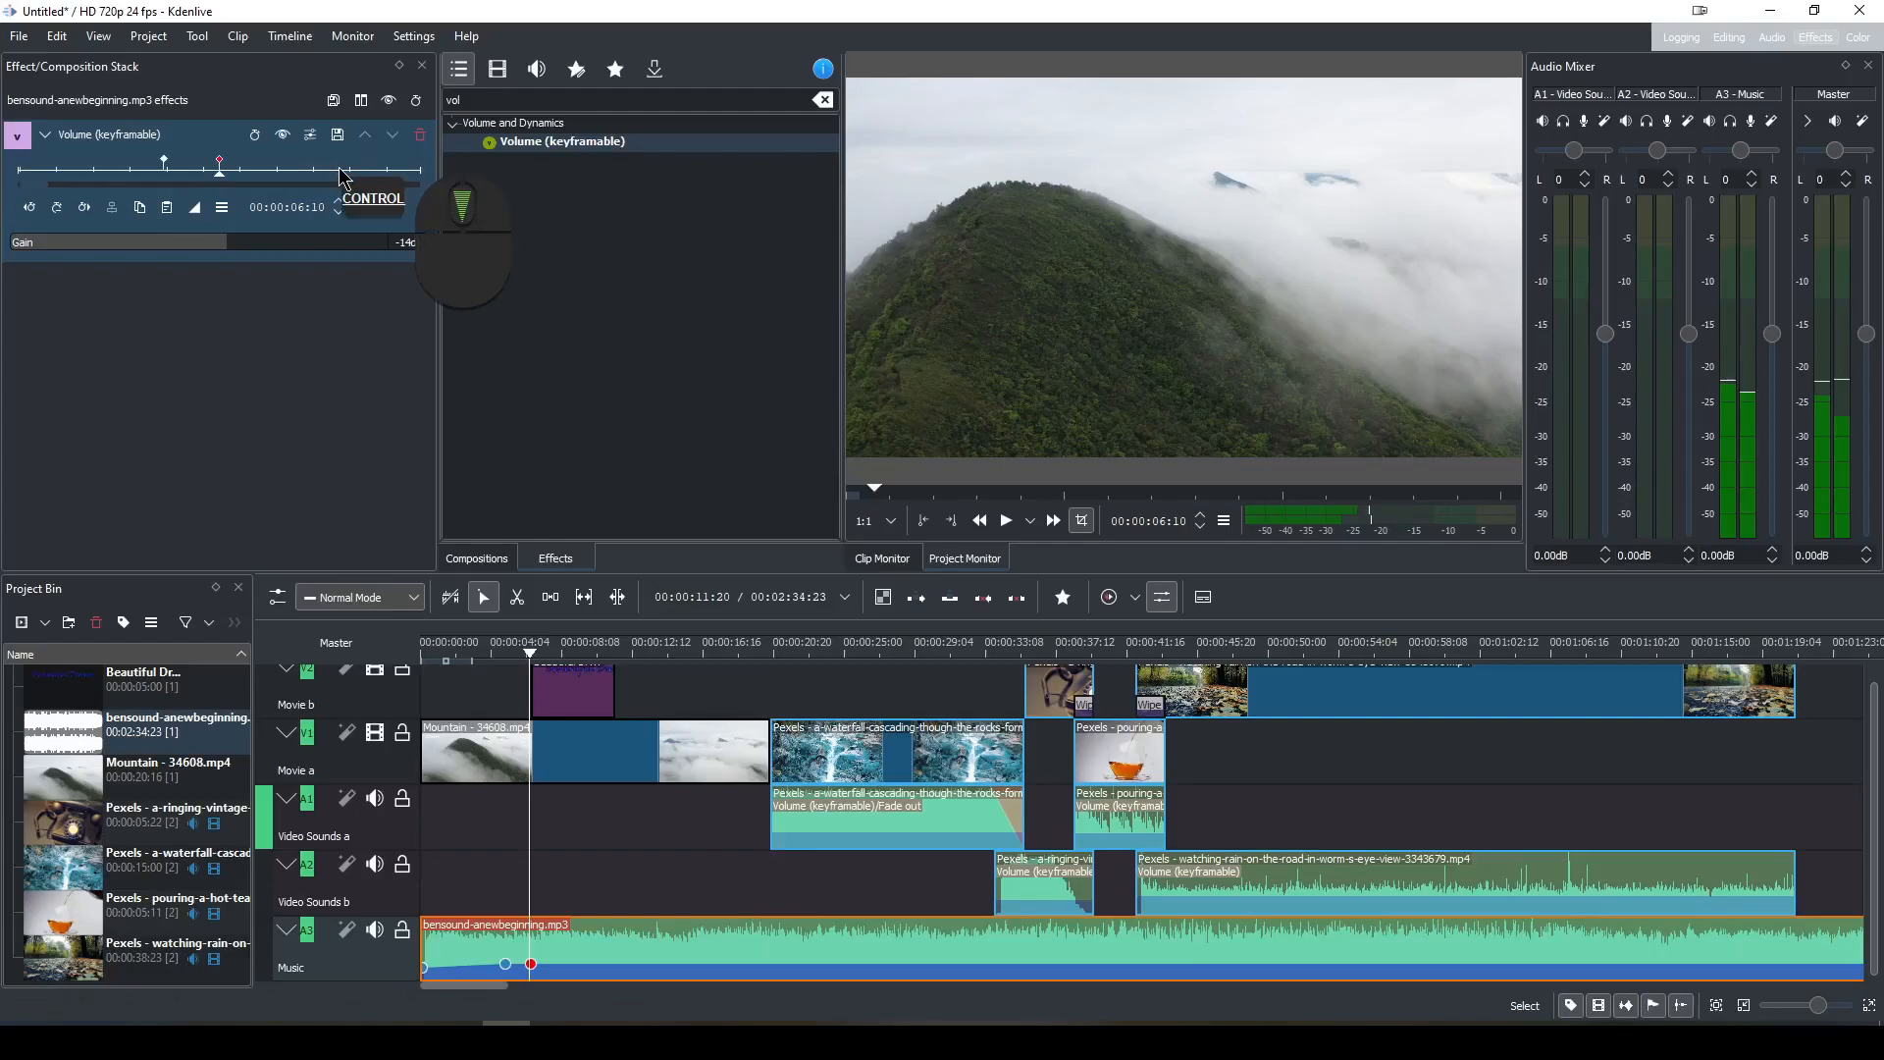
pyautogui.scroll(-3, 343, 177)
pyautogui.moveTo(178, 169); pyautogui.dragTo(335, 209)
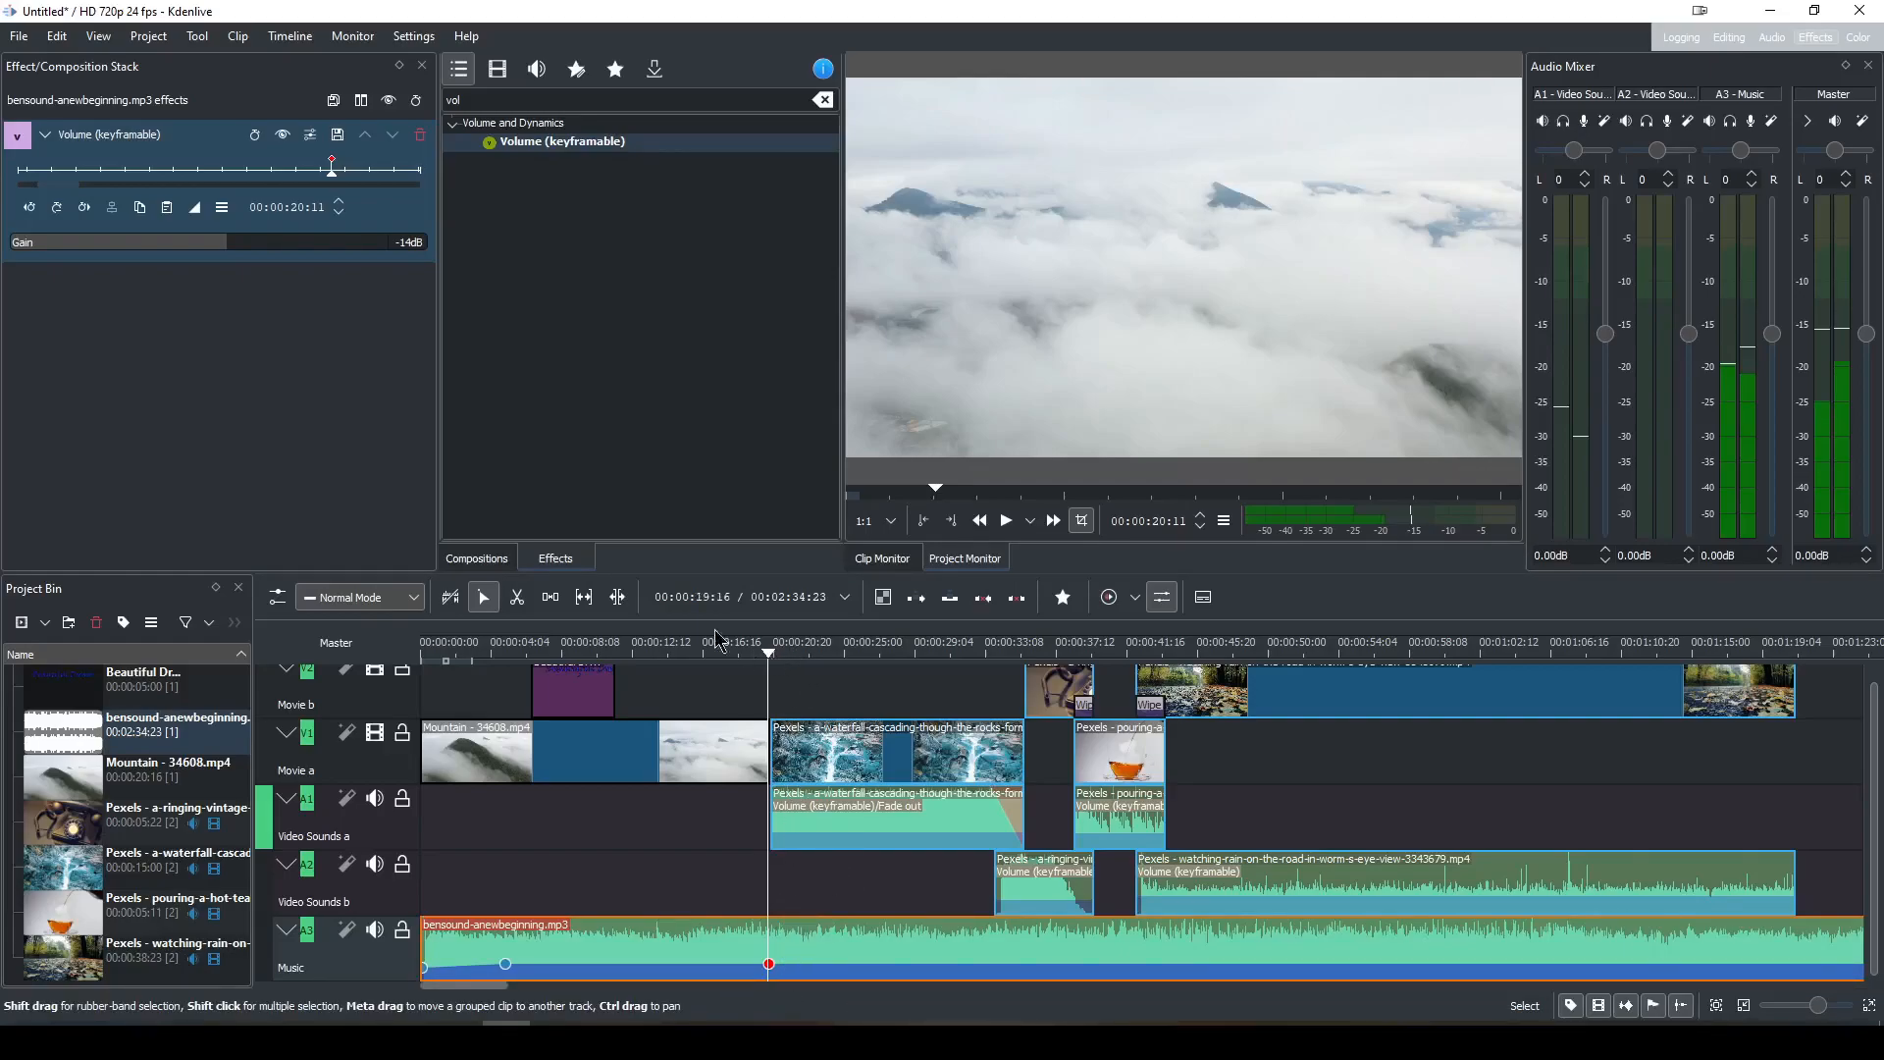
pyautogui.moveTo(331, 178); pyautogui.dragTo(314, 170)
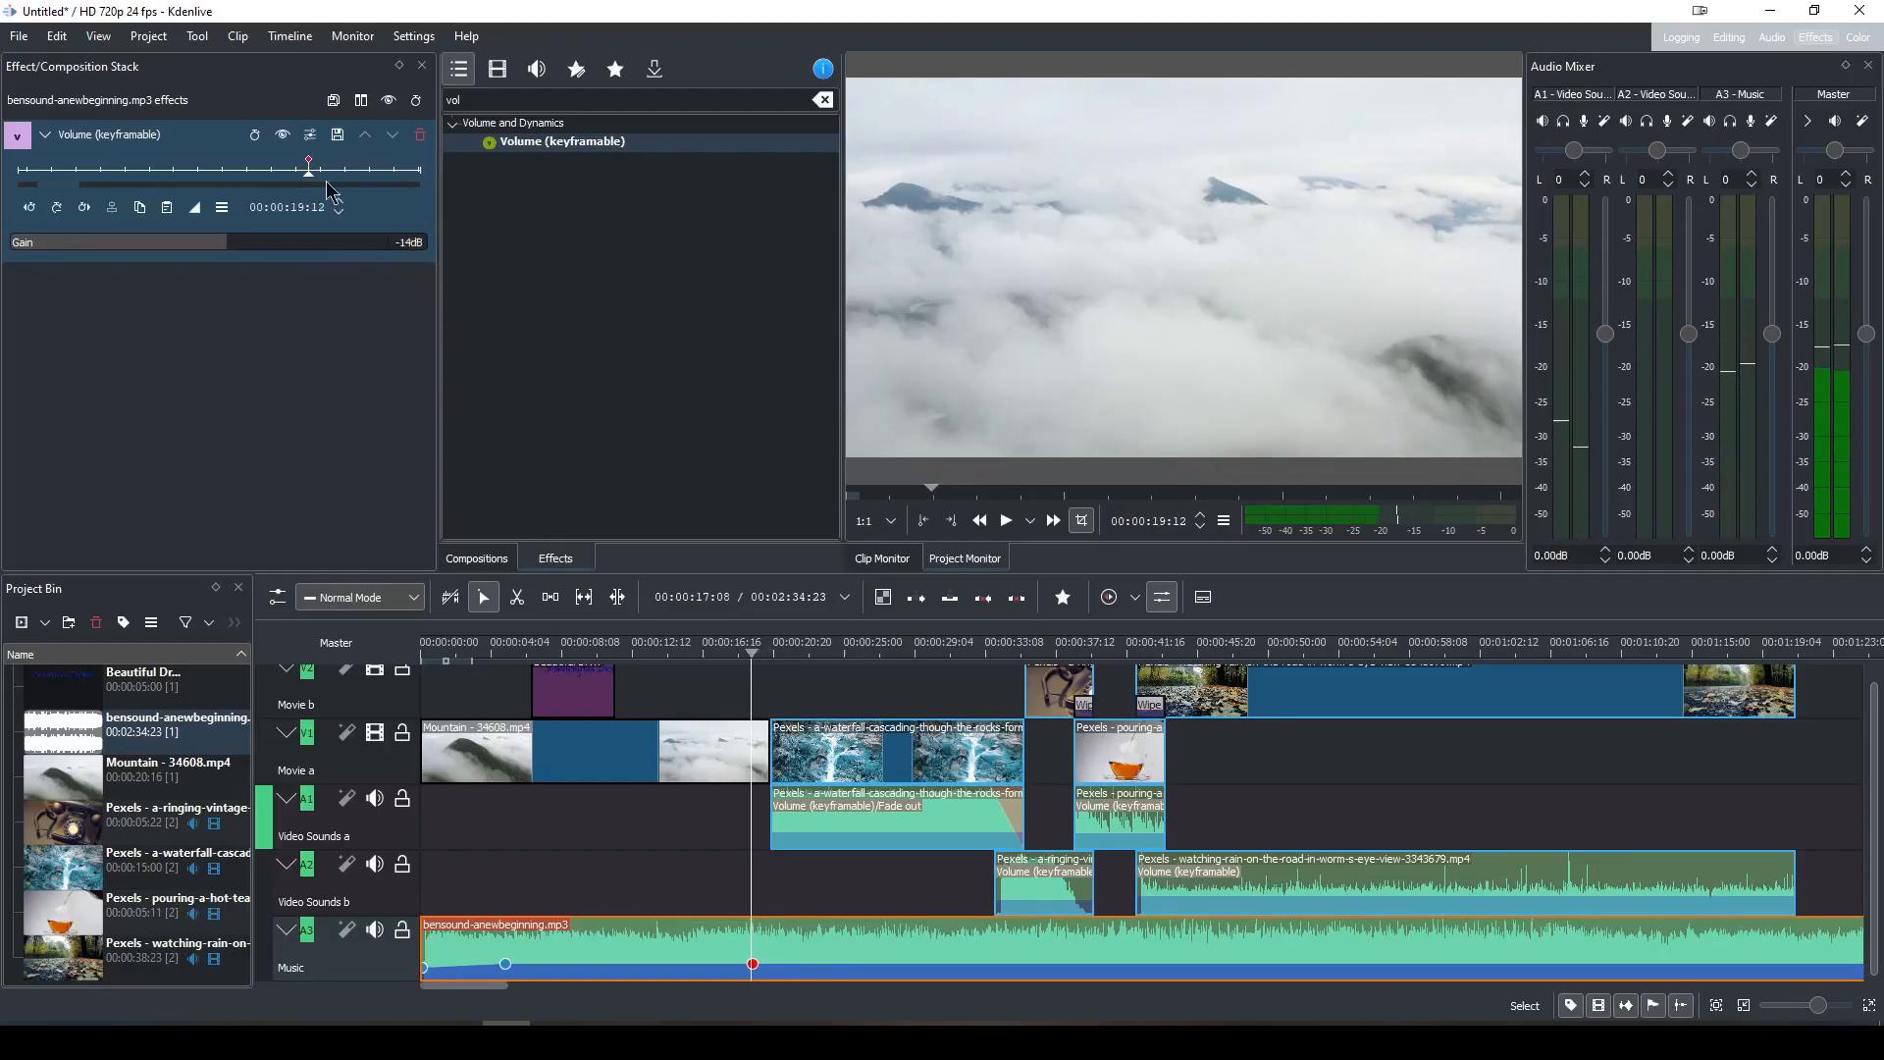
# Add a music volume keyframe at 00:00:20:19 with a gain of -24 dB and play the waterfall clip to compare levels.
pyautogui.click(339, 177)
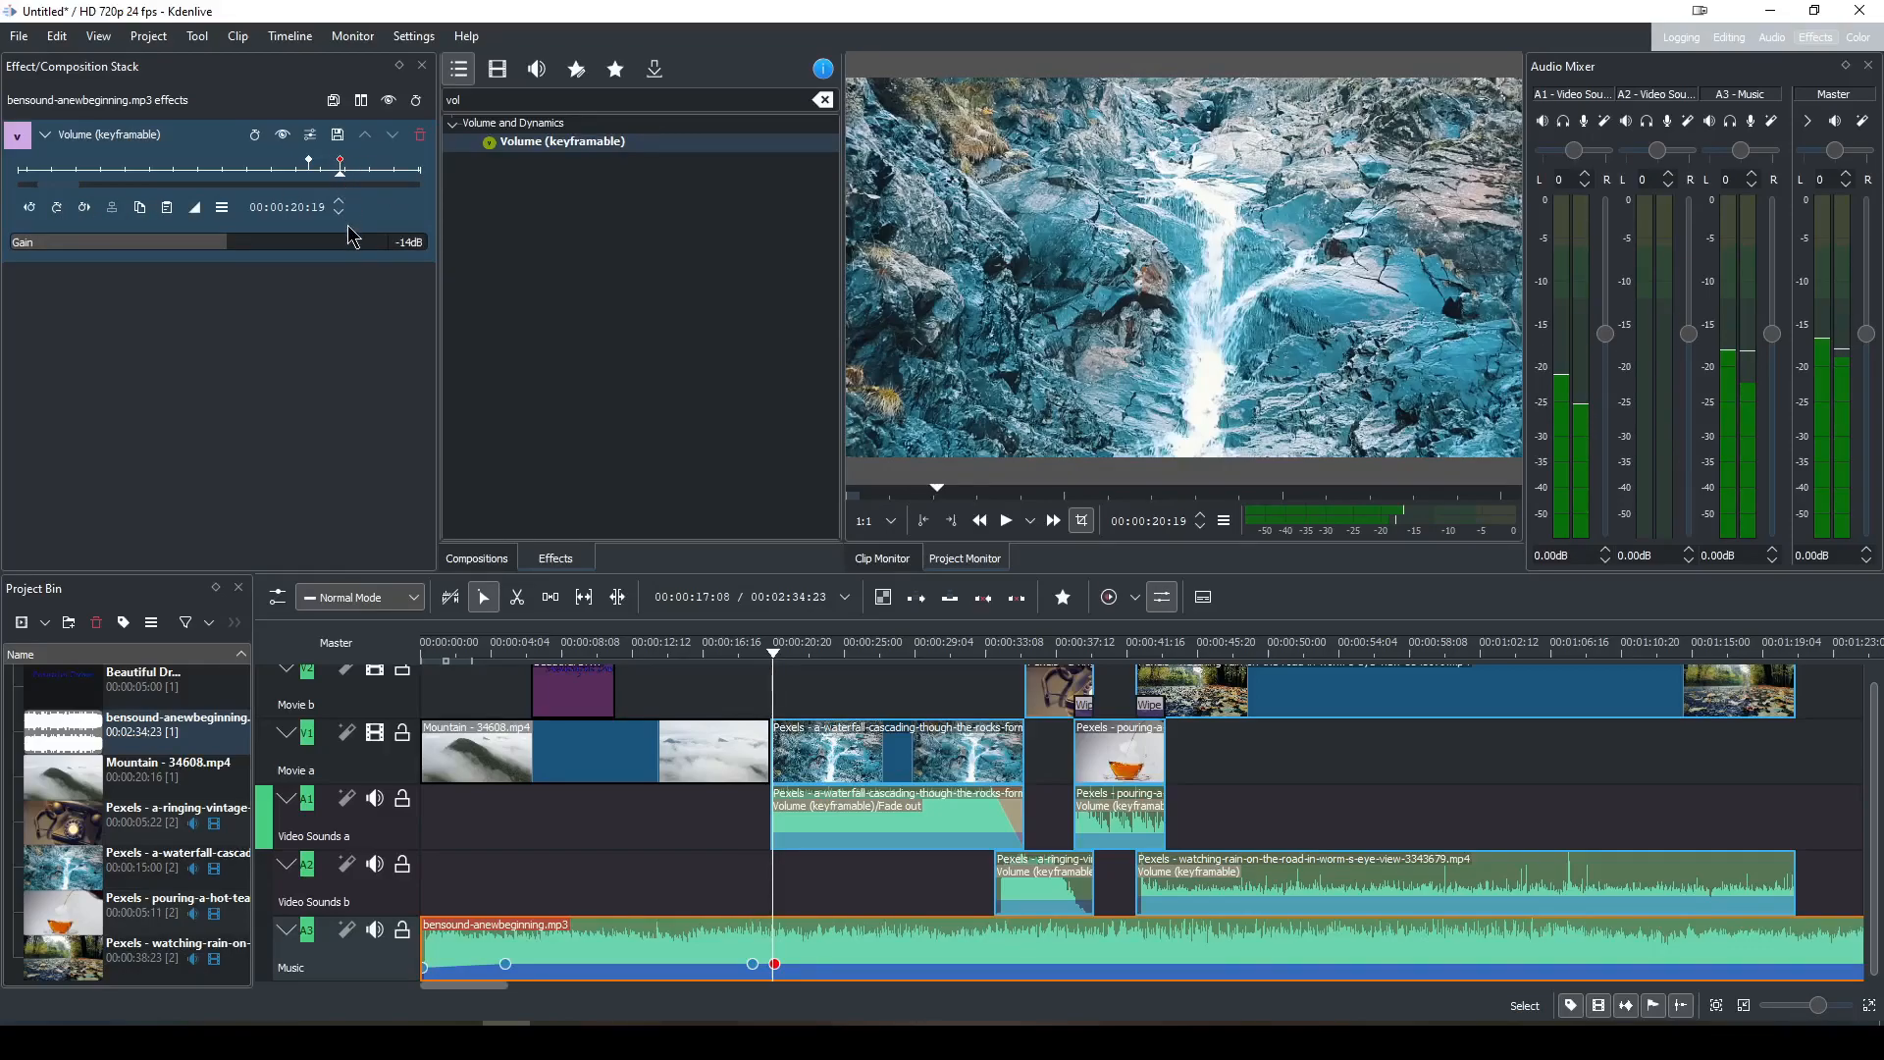
pyautogui.moveTo(203, 245); pyautogui.dragTo(203, 242)
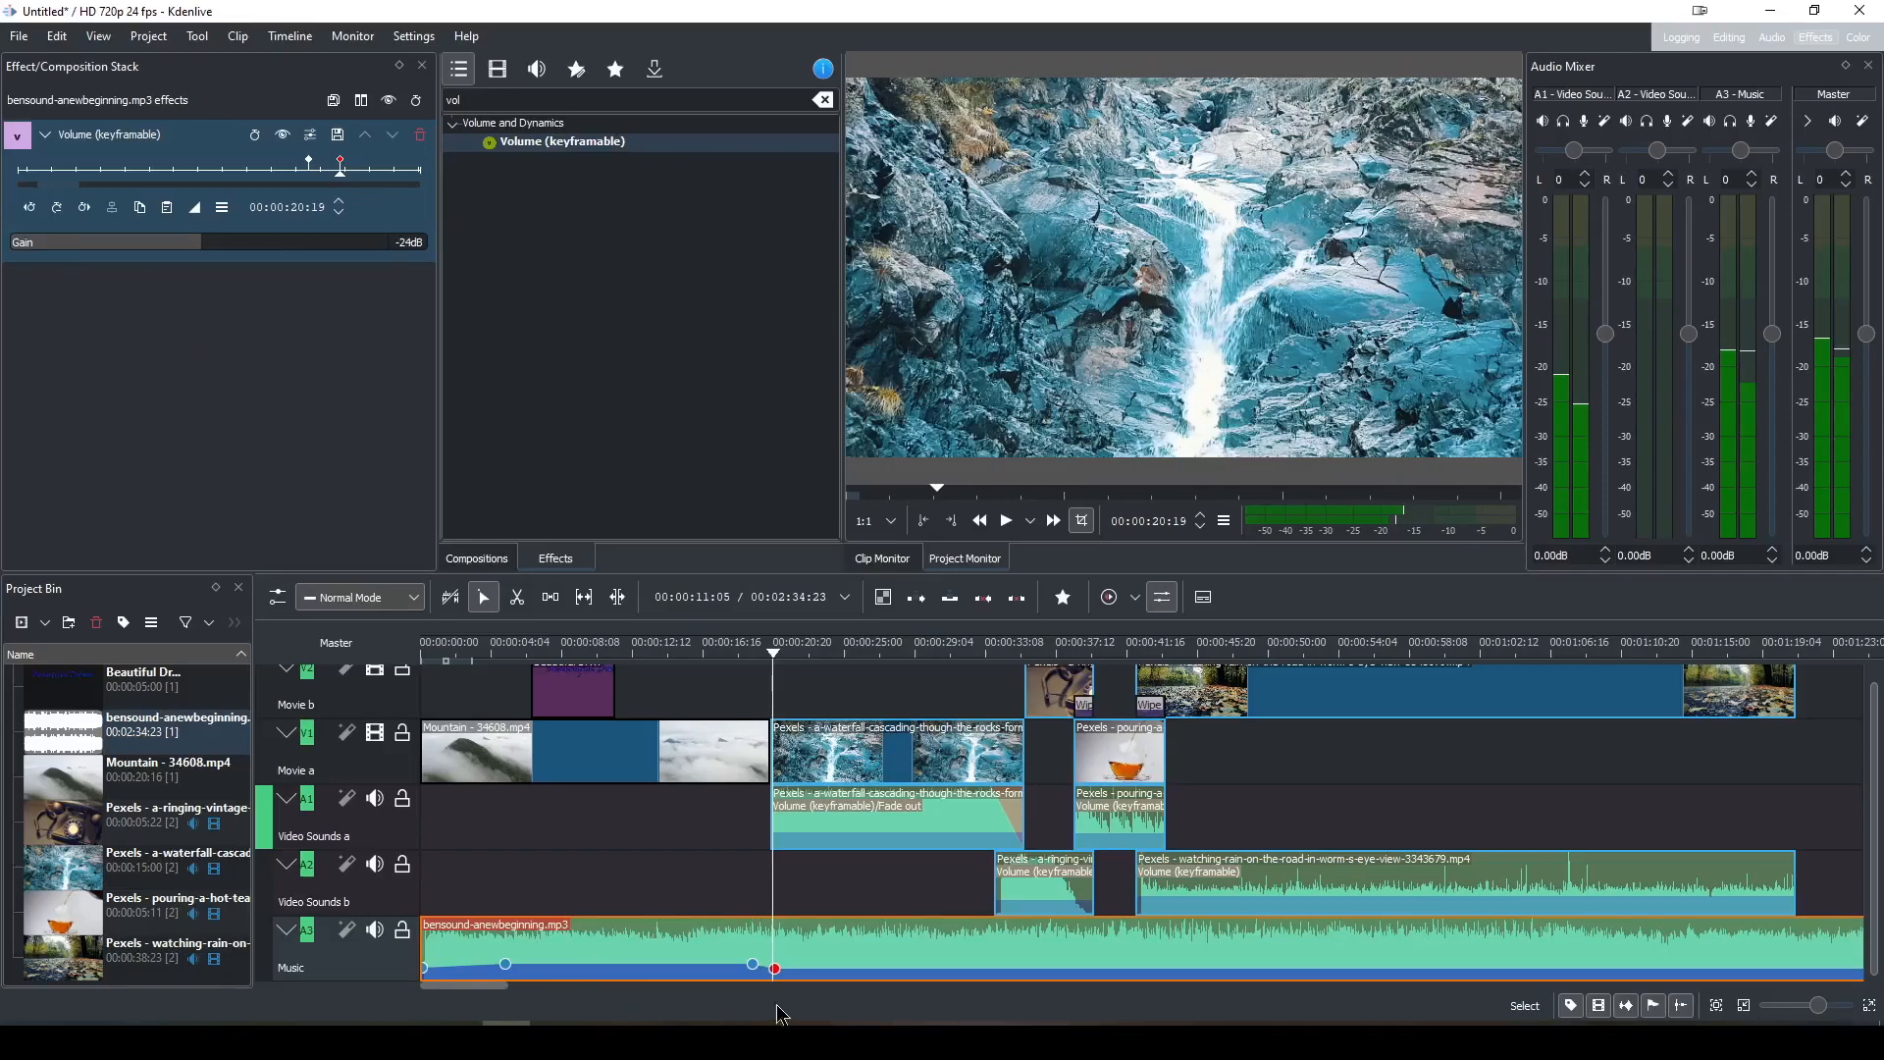
pyautogui.moveTo(509, 972)
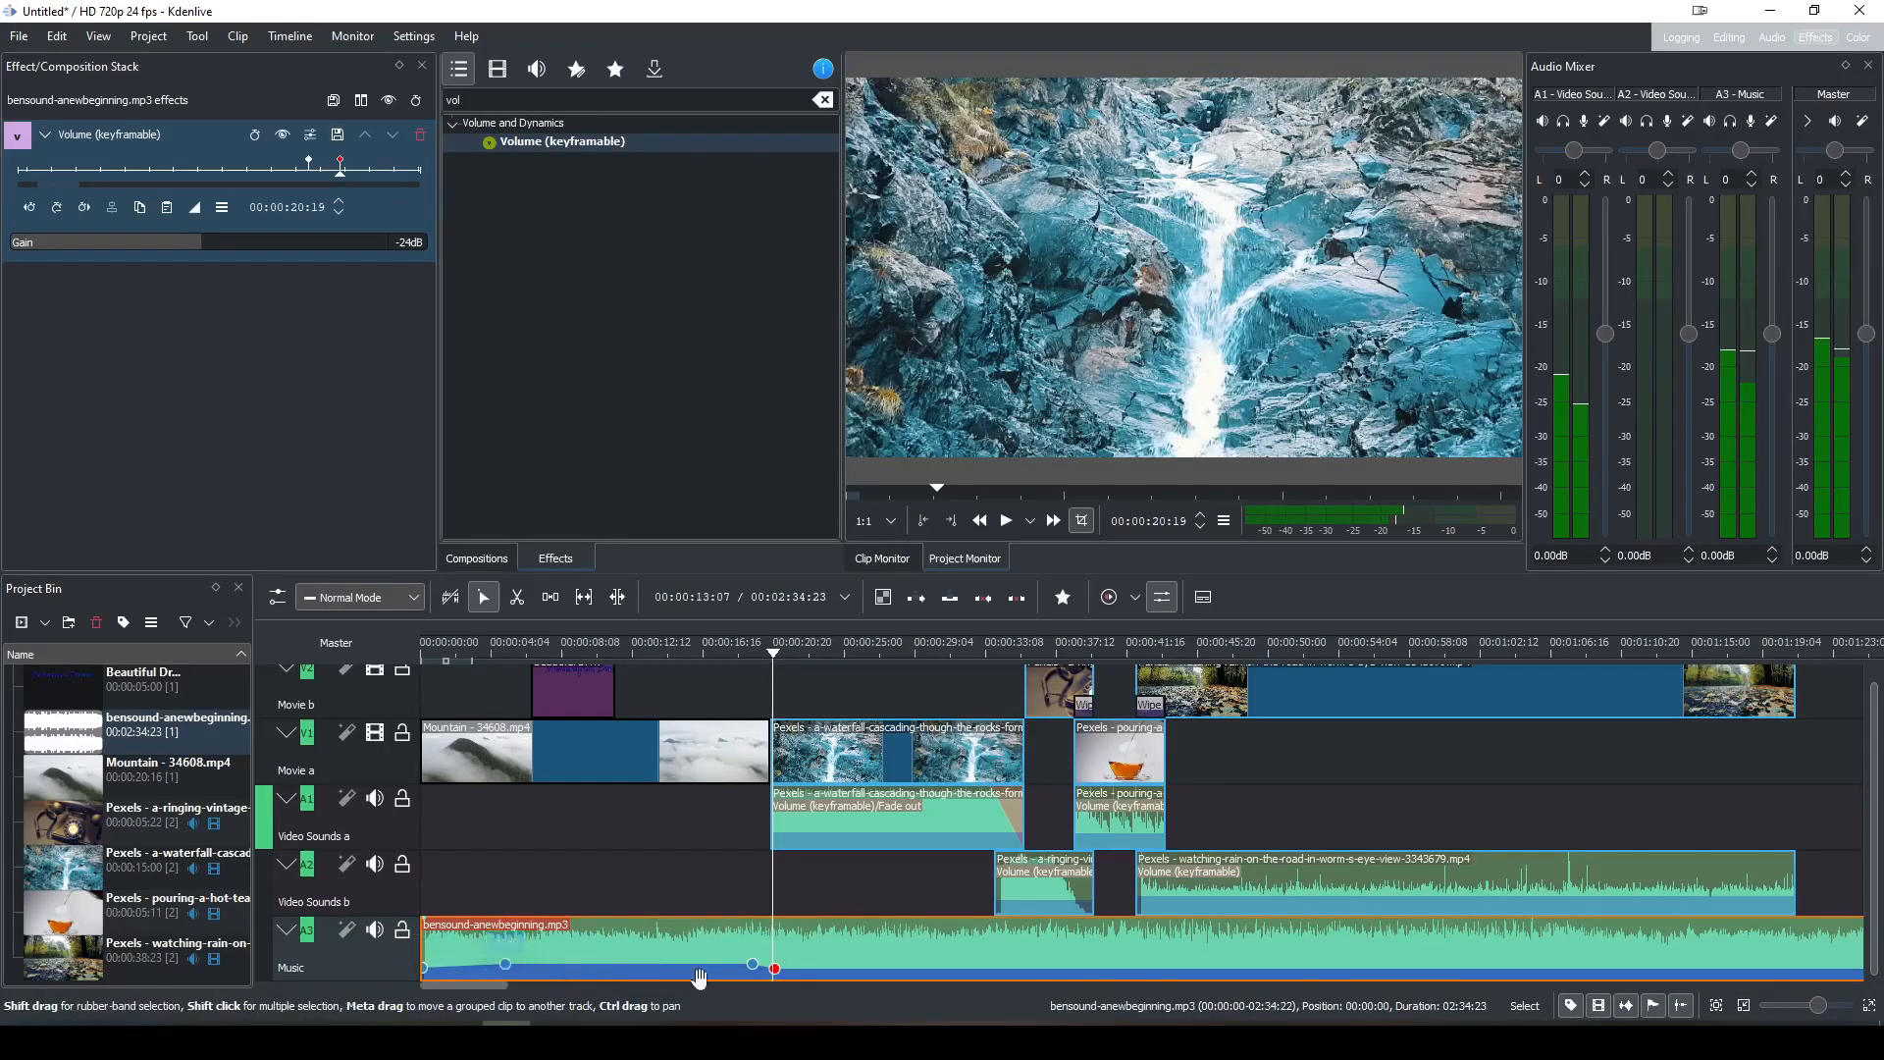
pyautogui.moveTo(780, 975)
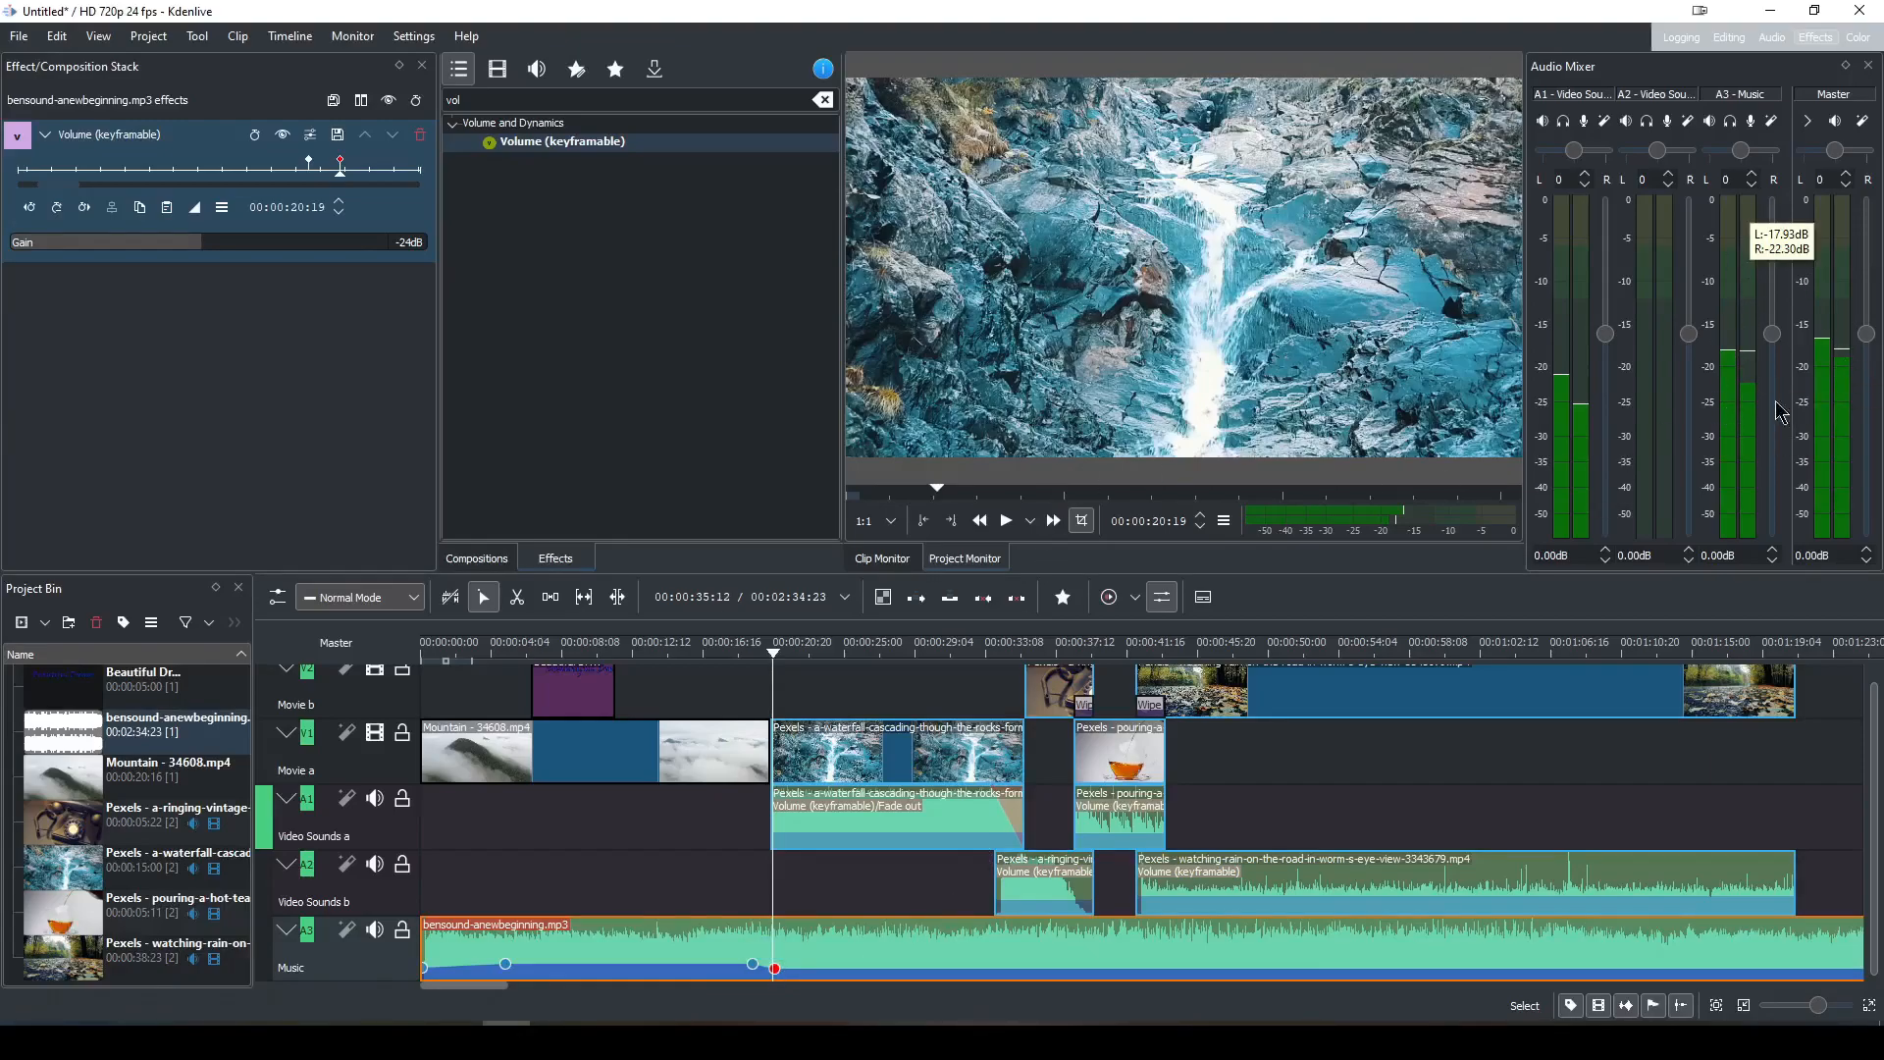
pyautogui.press('space')
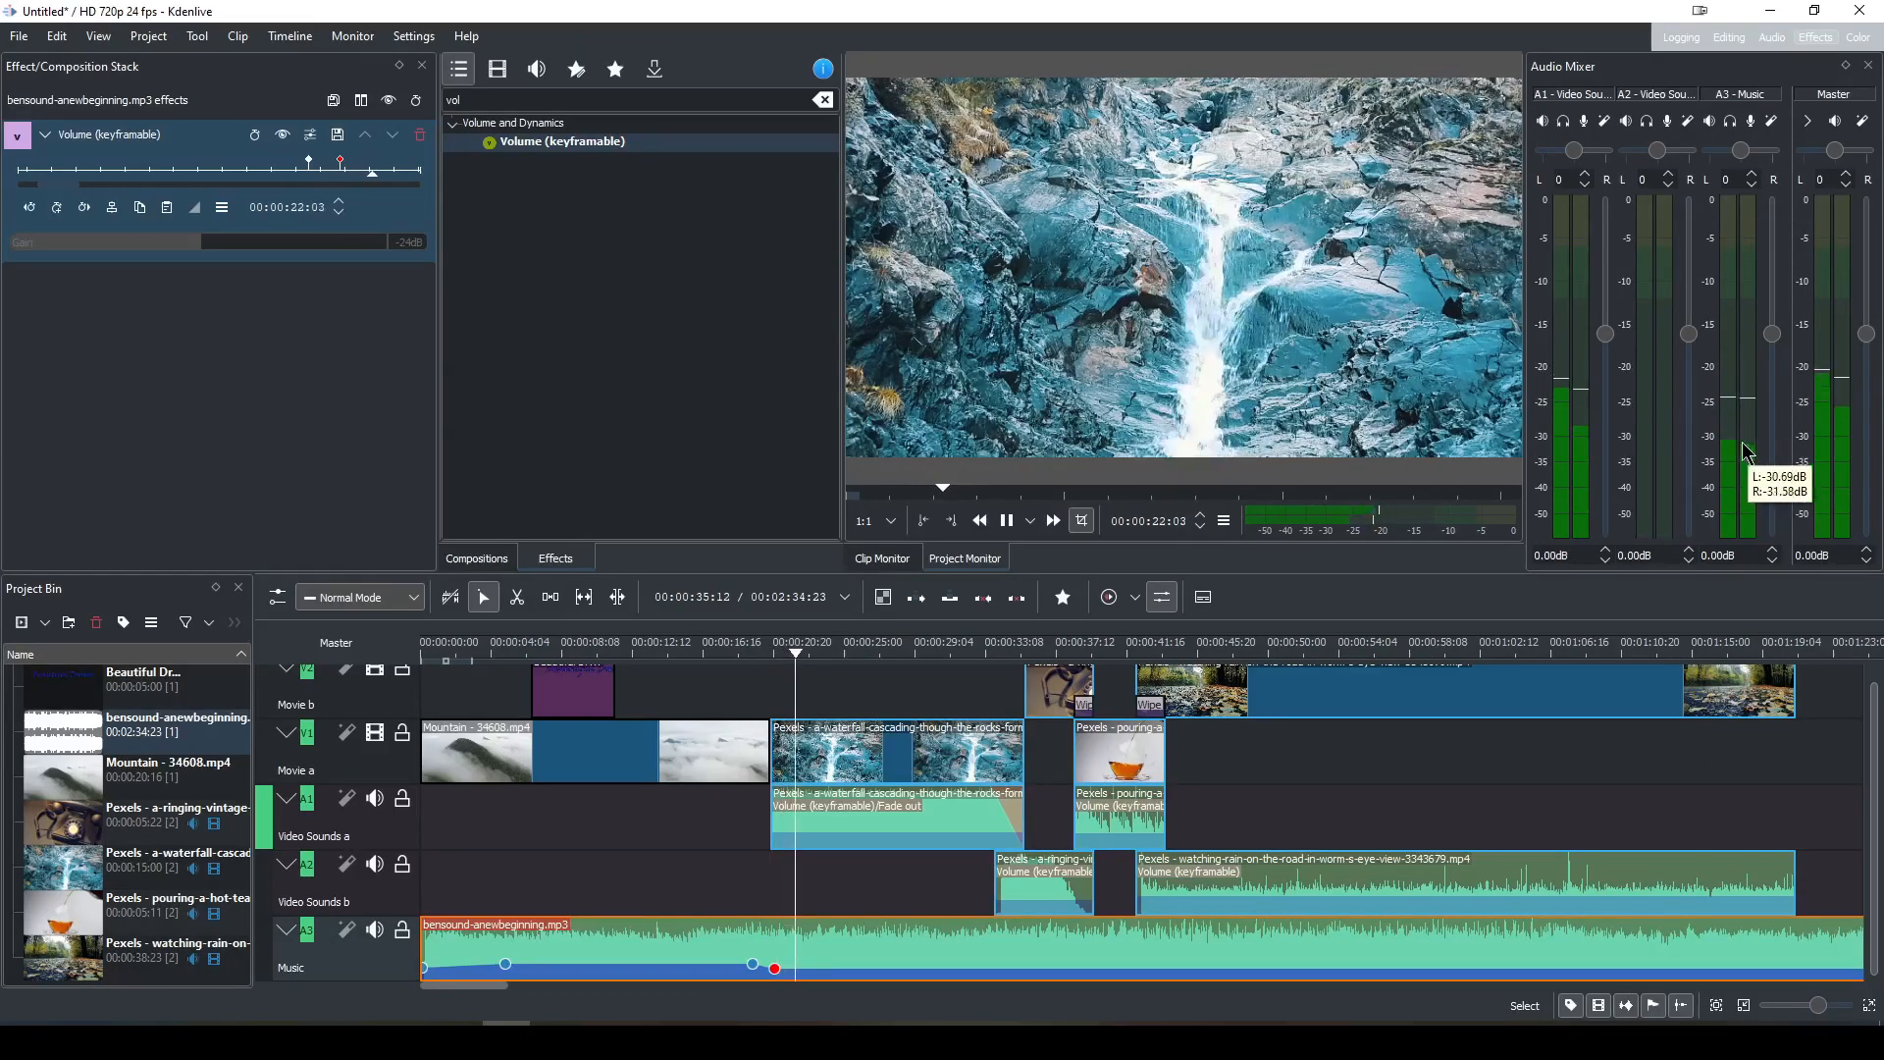
pyautogui.press('space')
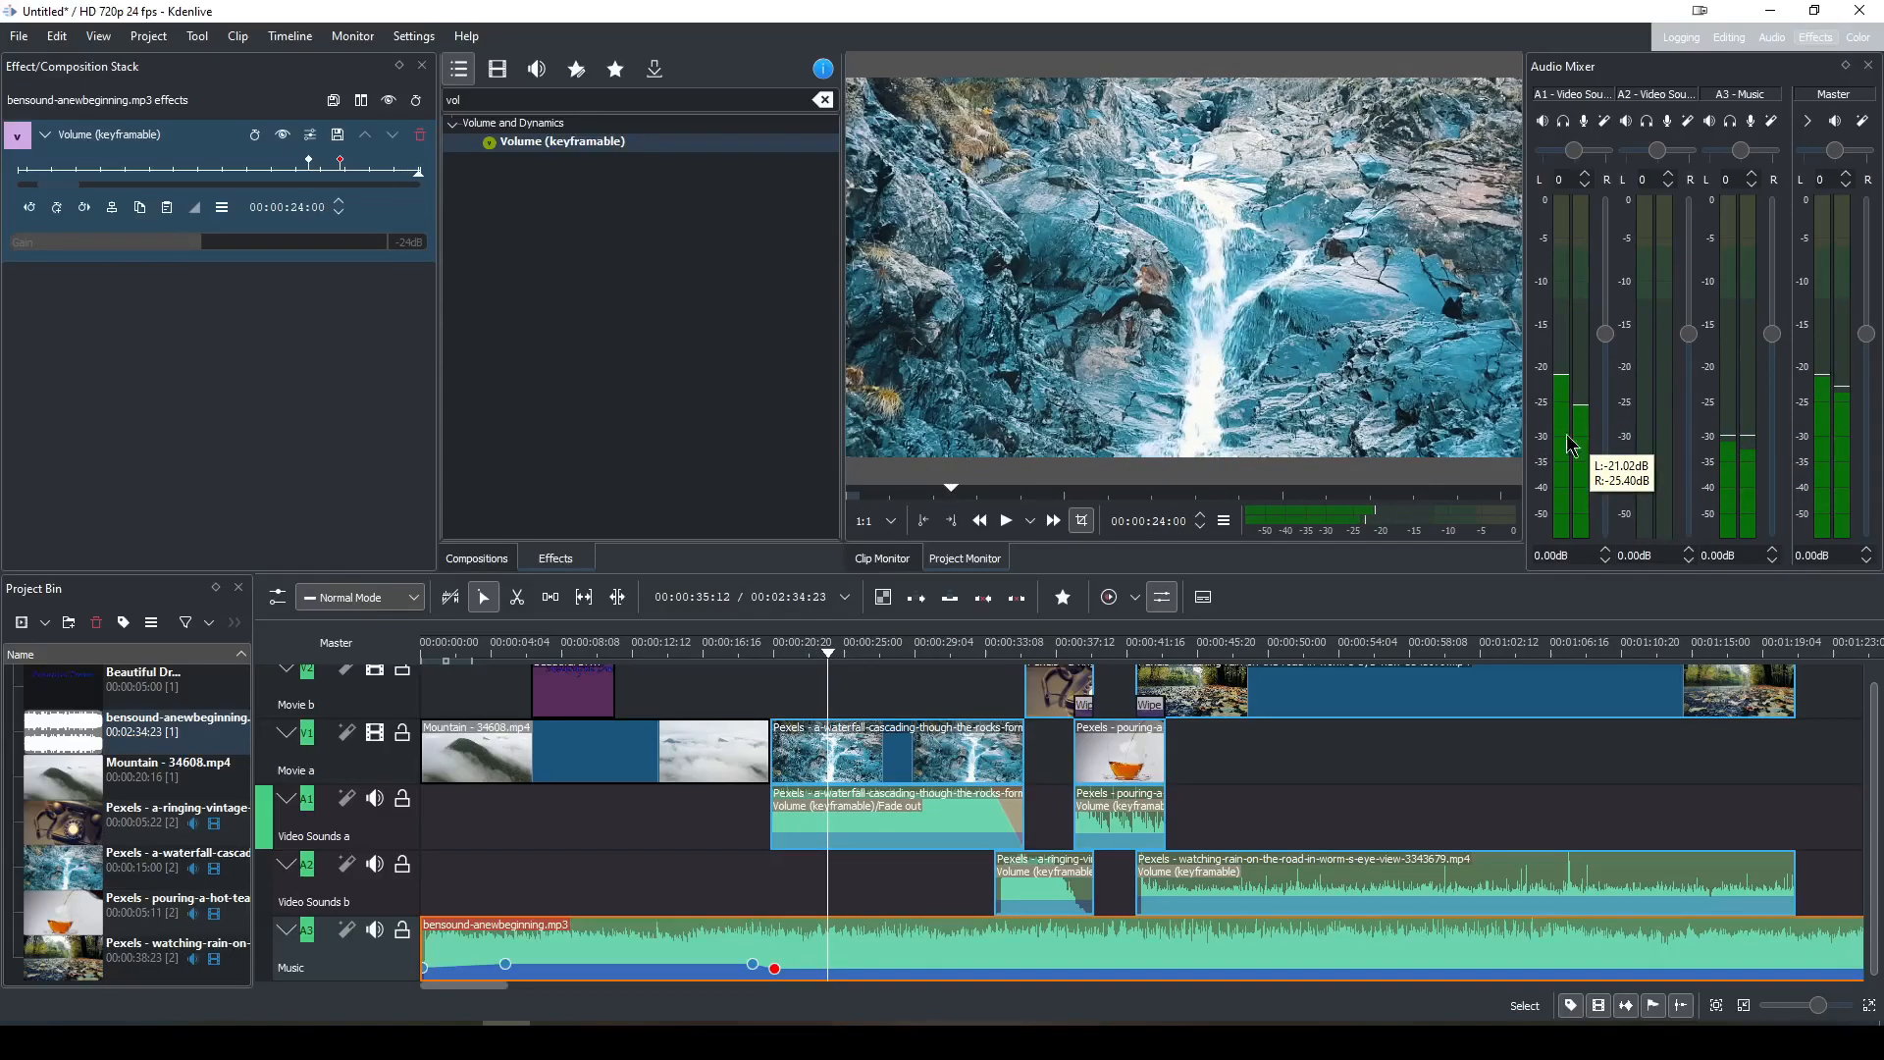
# Raise the music keyframe at the waterfall clip's start to -20 dB and play on to check the balance.
pyautogui.click(777, 972)
pyautogui.moveTo(779, 974); pyautogui.dragTo(778, 974)
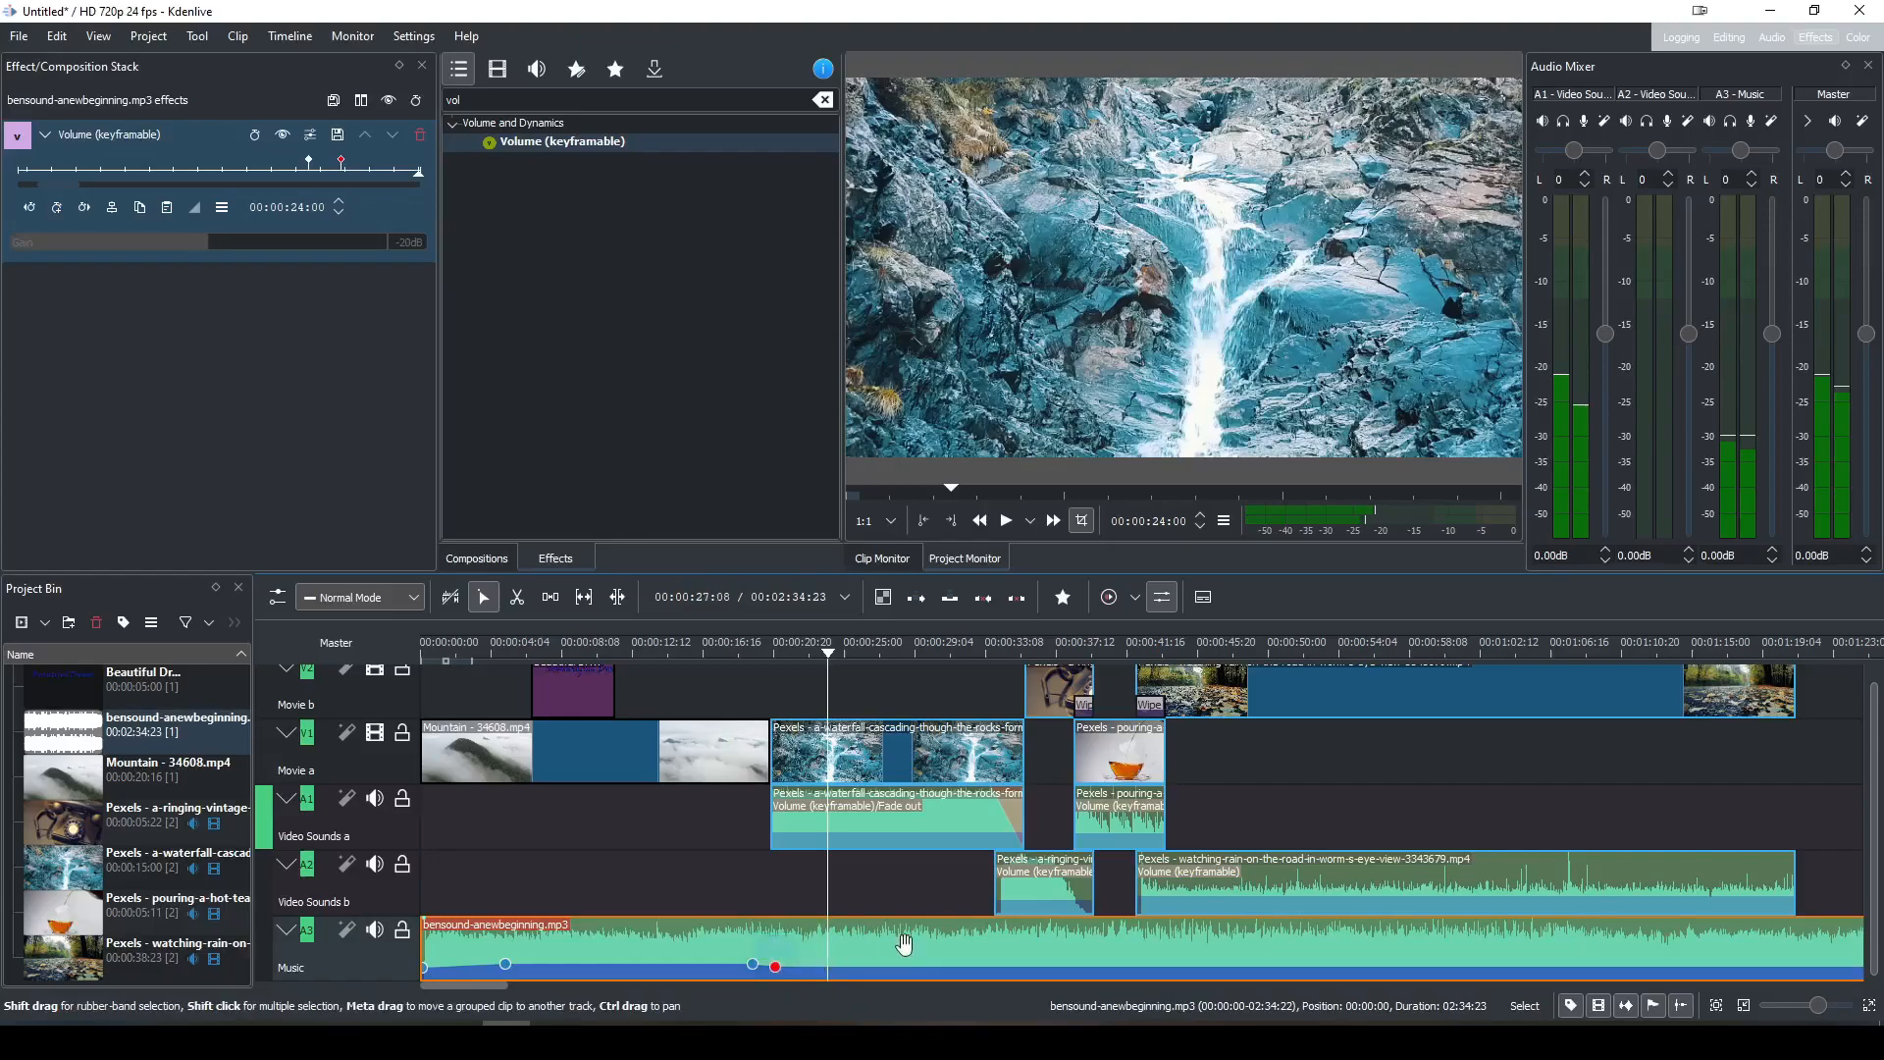
pyautogui.press('space')
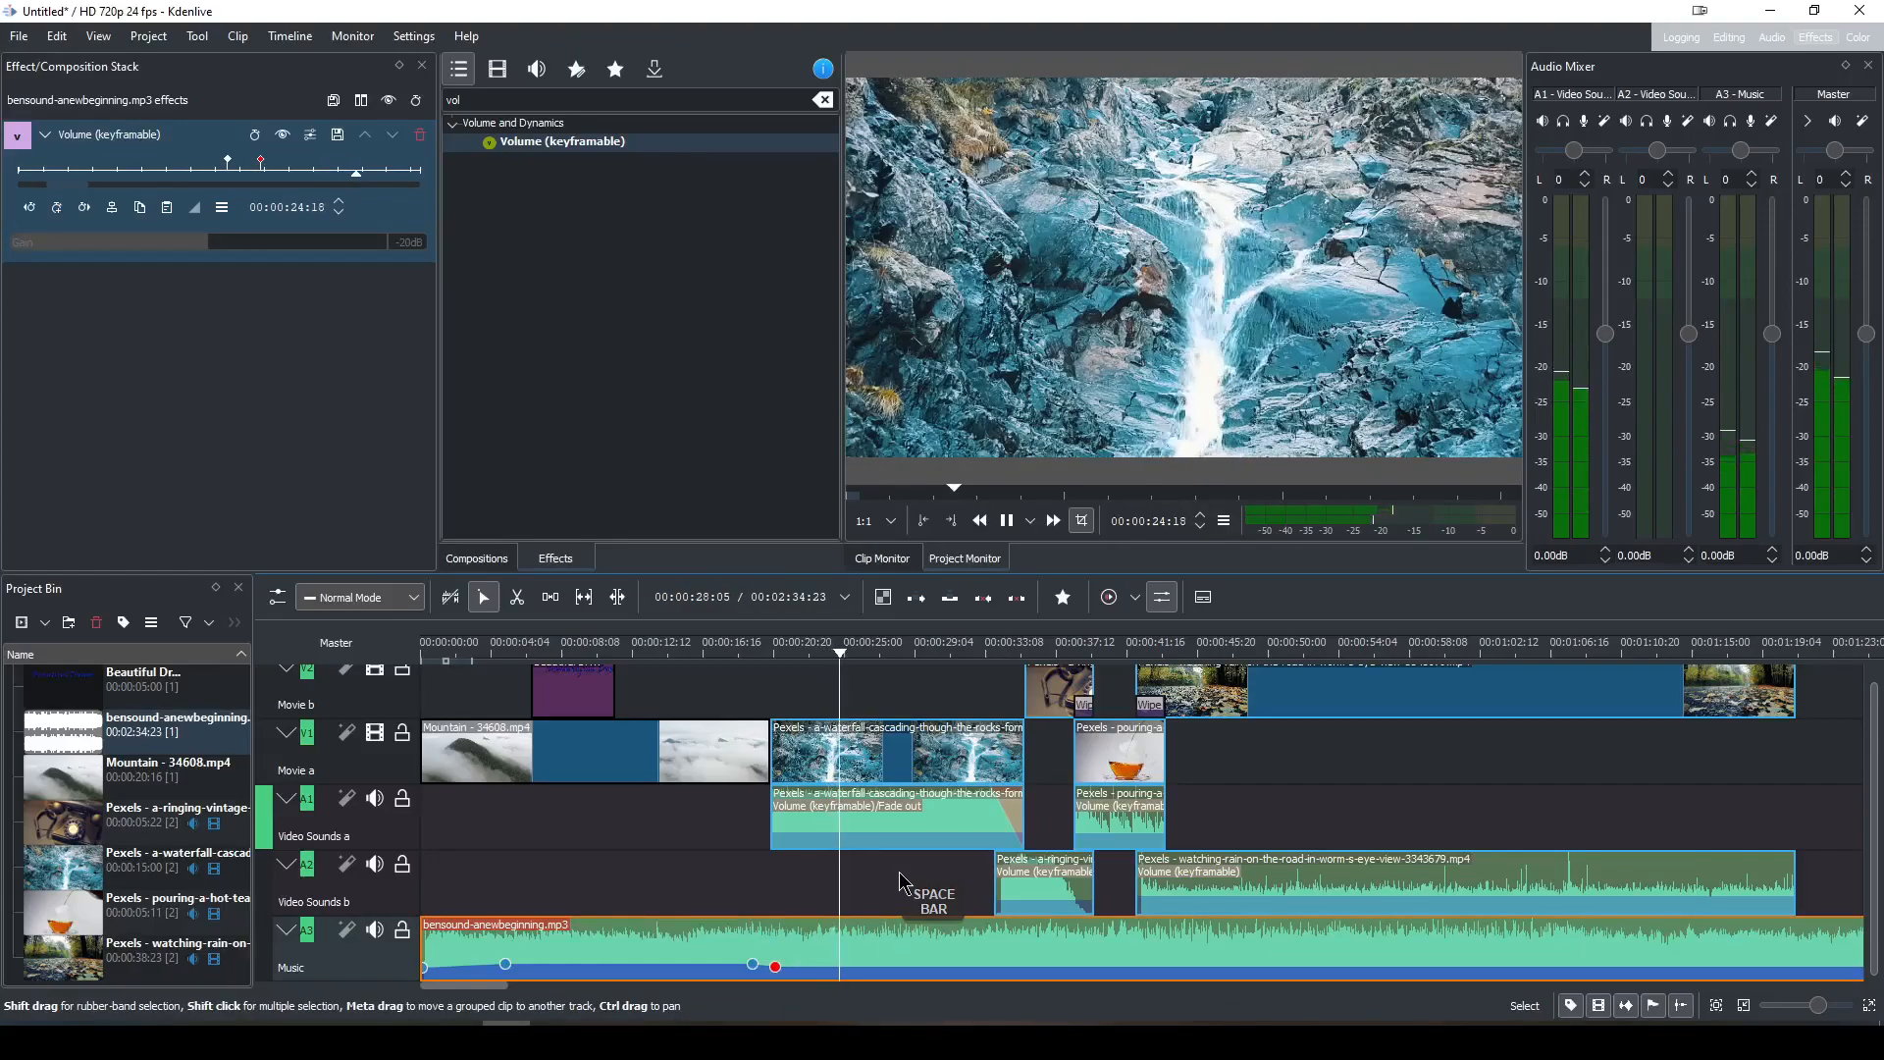
pyautogui.press('space')
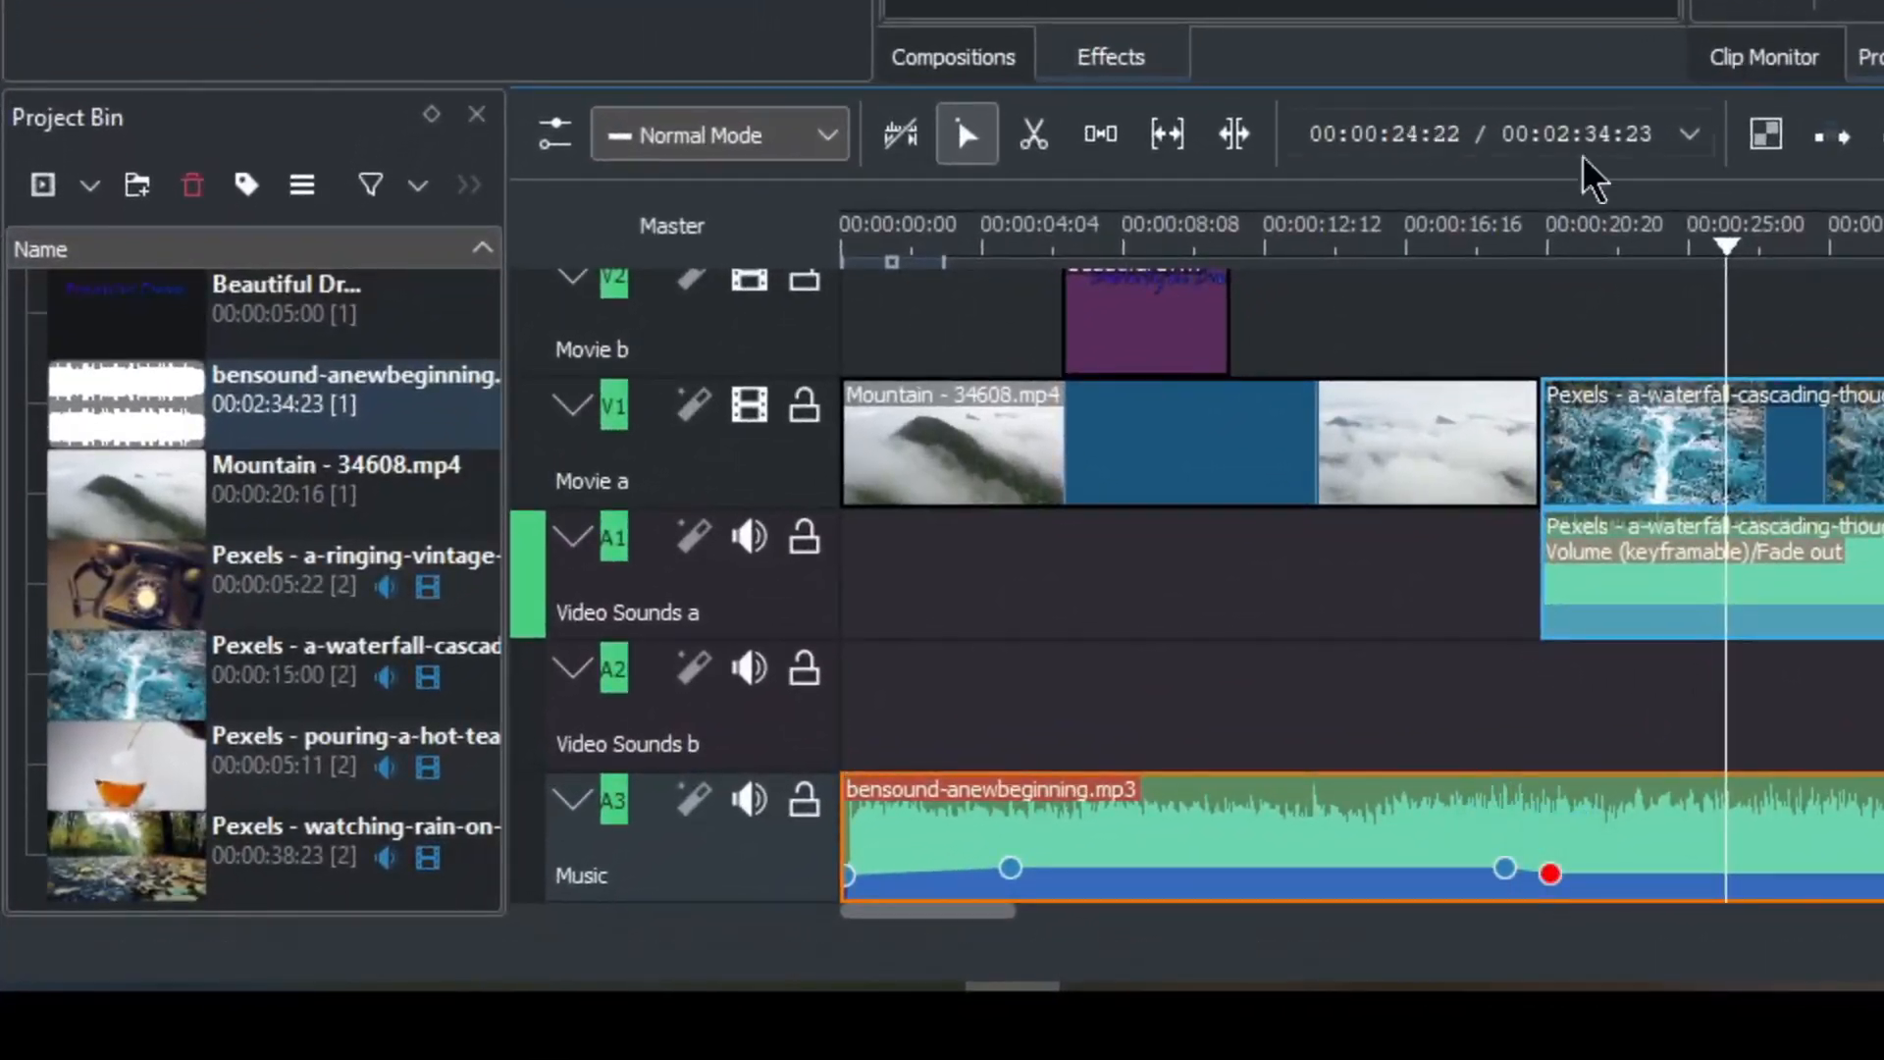
# Try removing the music keyframe at 00:00:19:12 and play the stretch between the two neighbouring keyframes.
pyautogui.click(1509, 245)
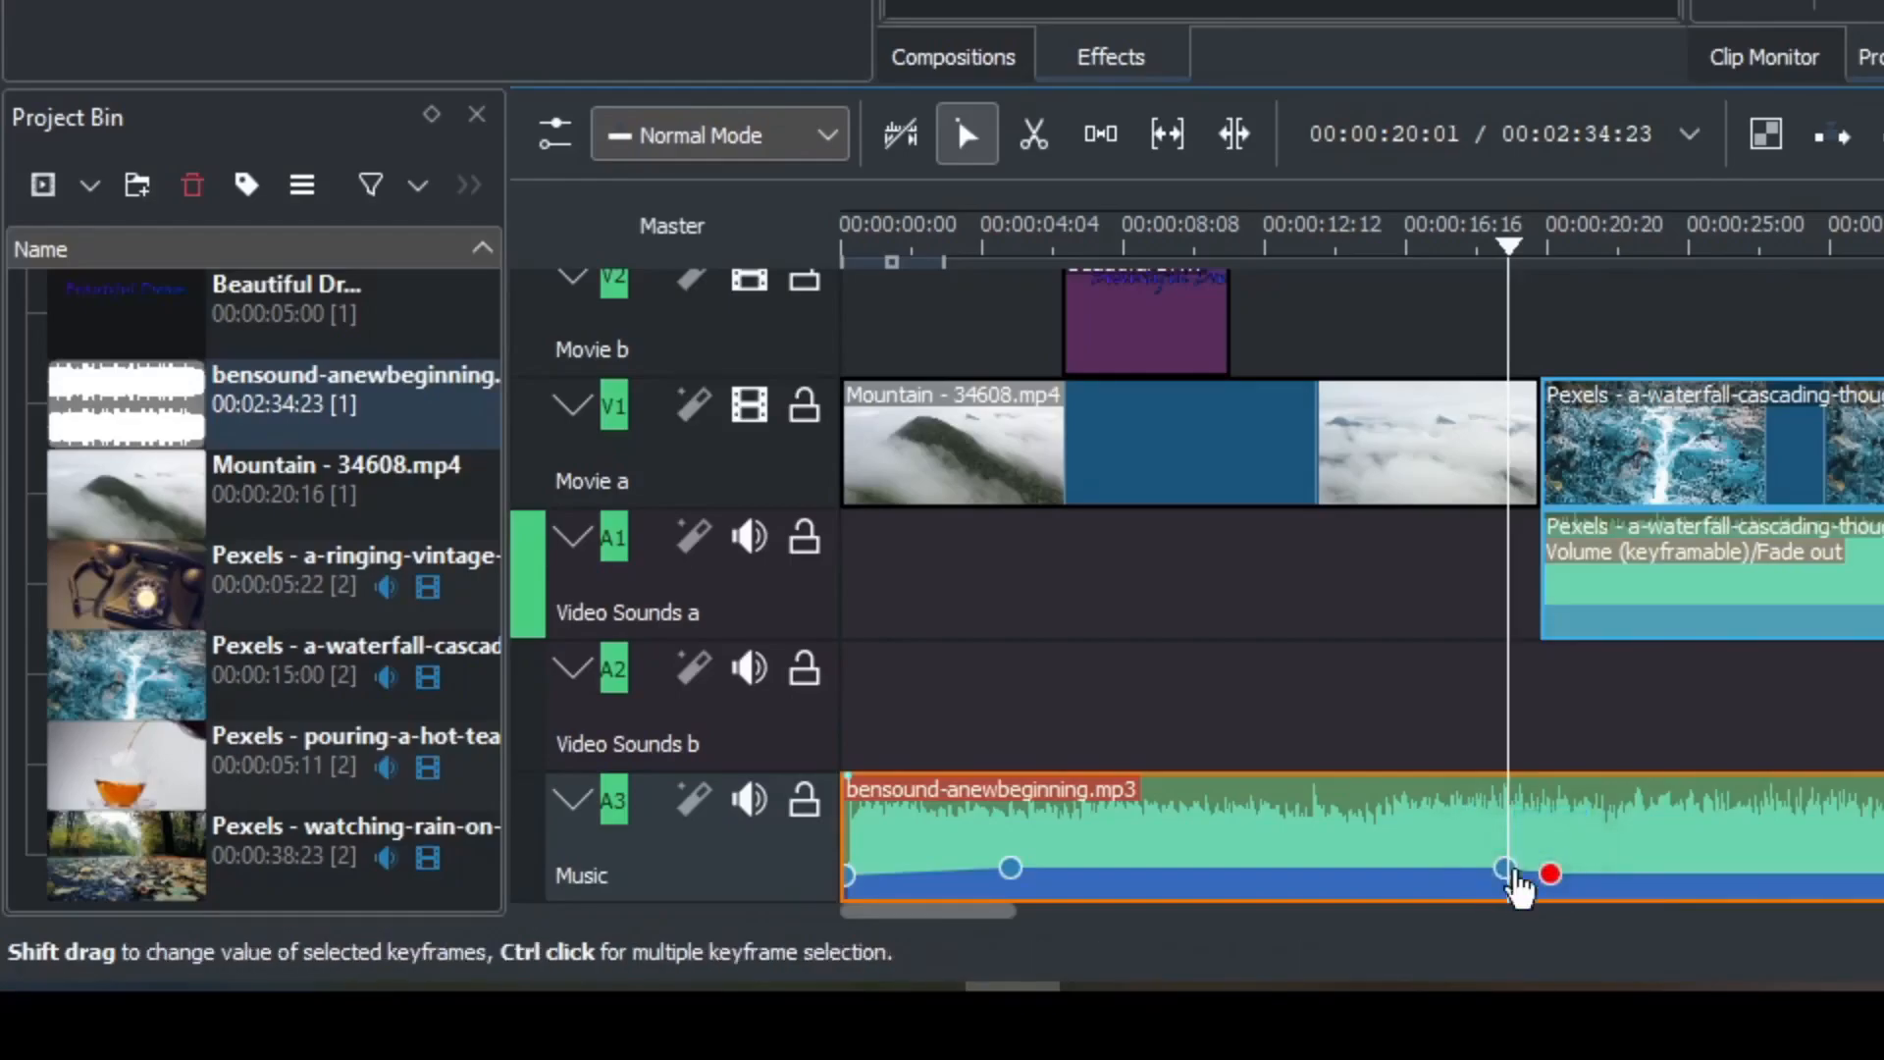
pyautogui.click(1505, 870)
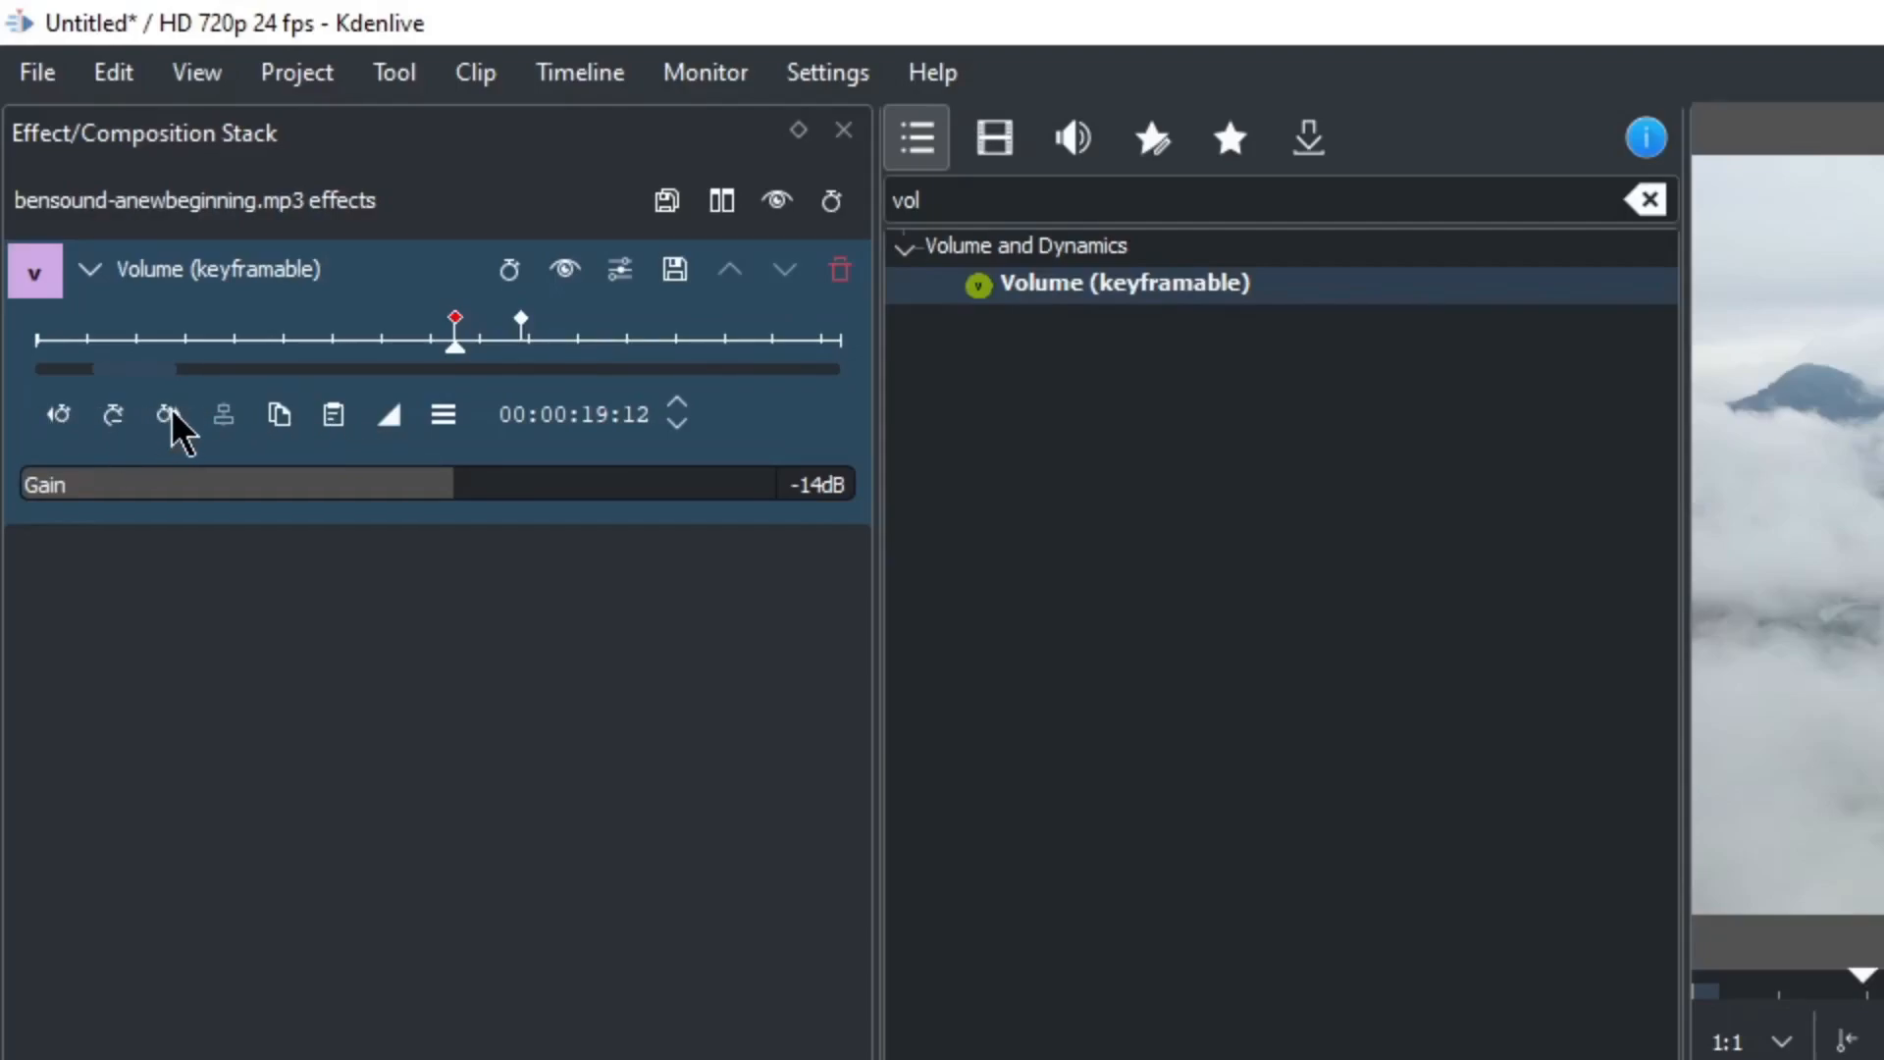
pyautogui.click(114, 415)
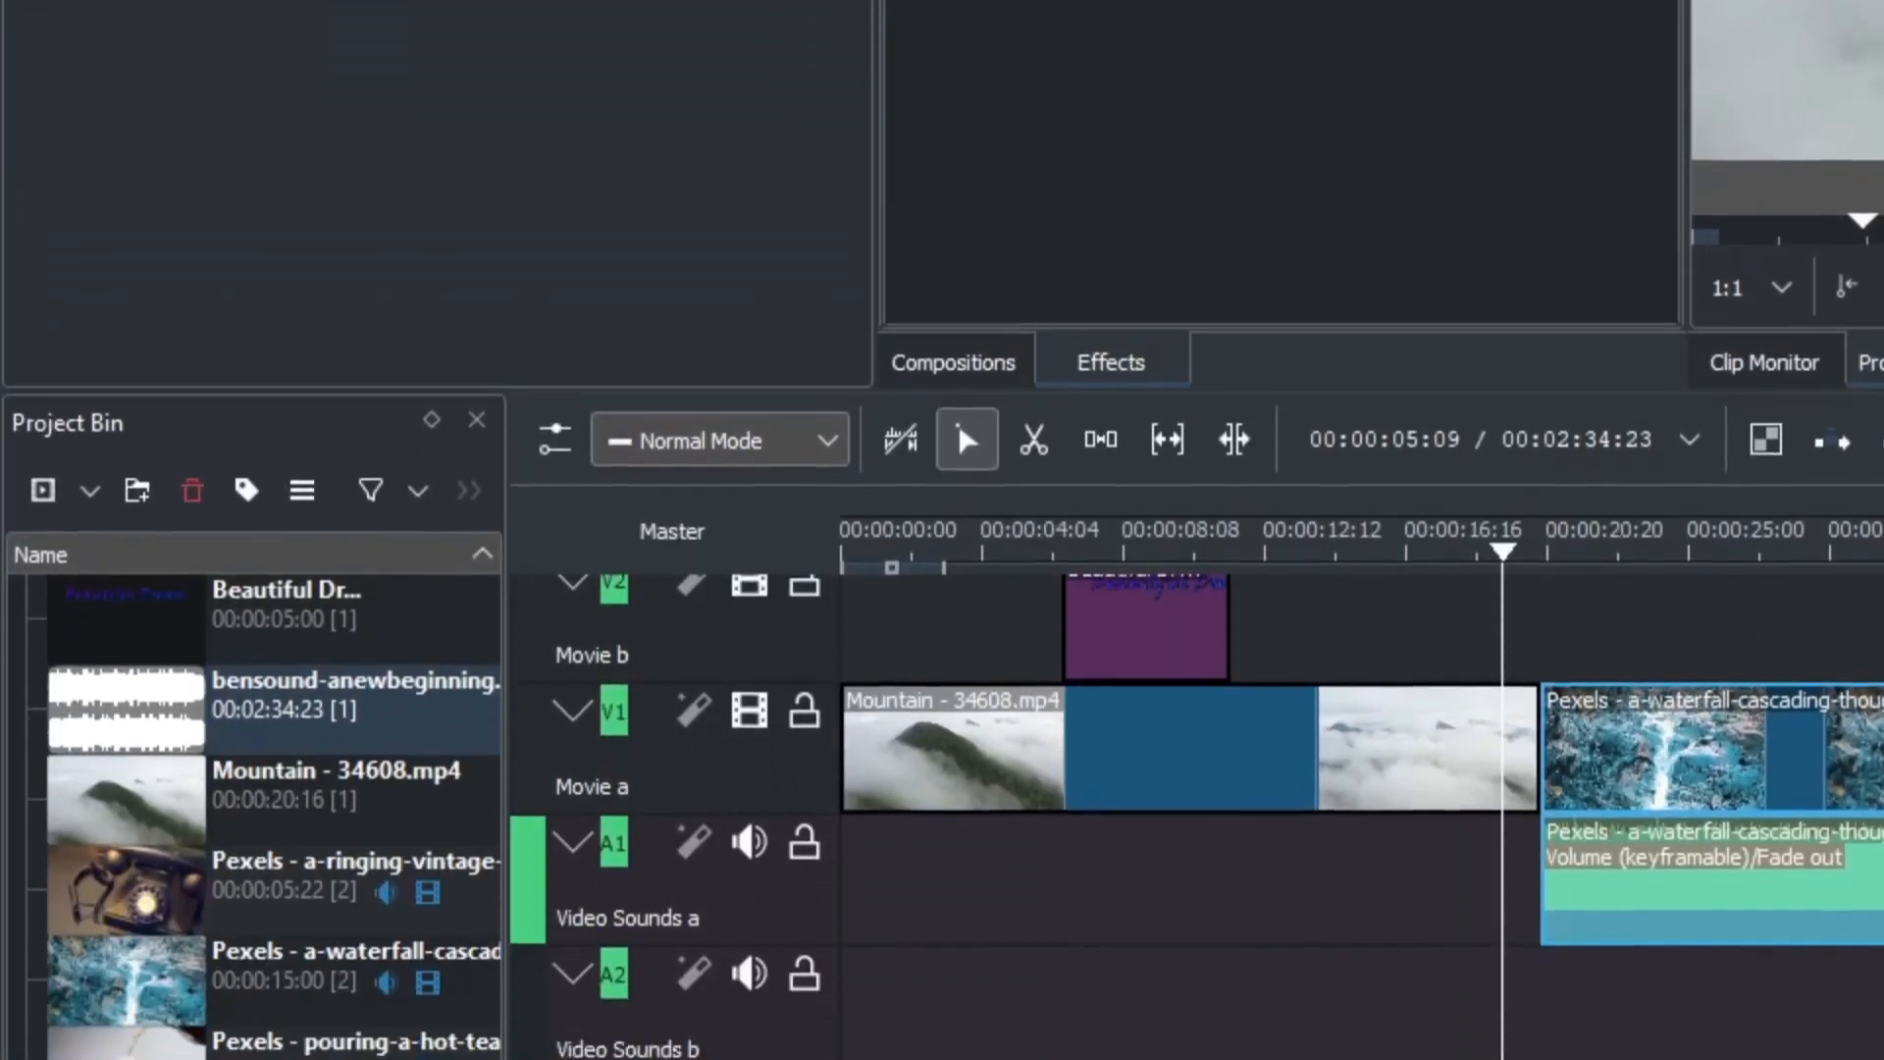
pyautogui.doubleClick(1012, 884)
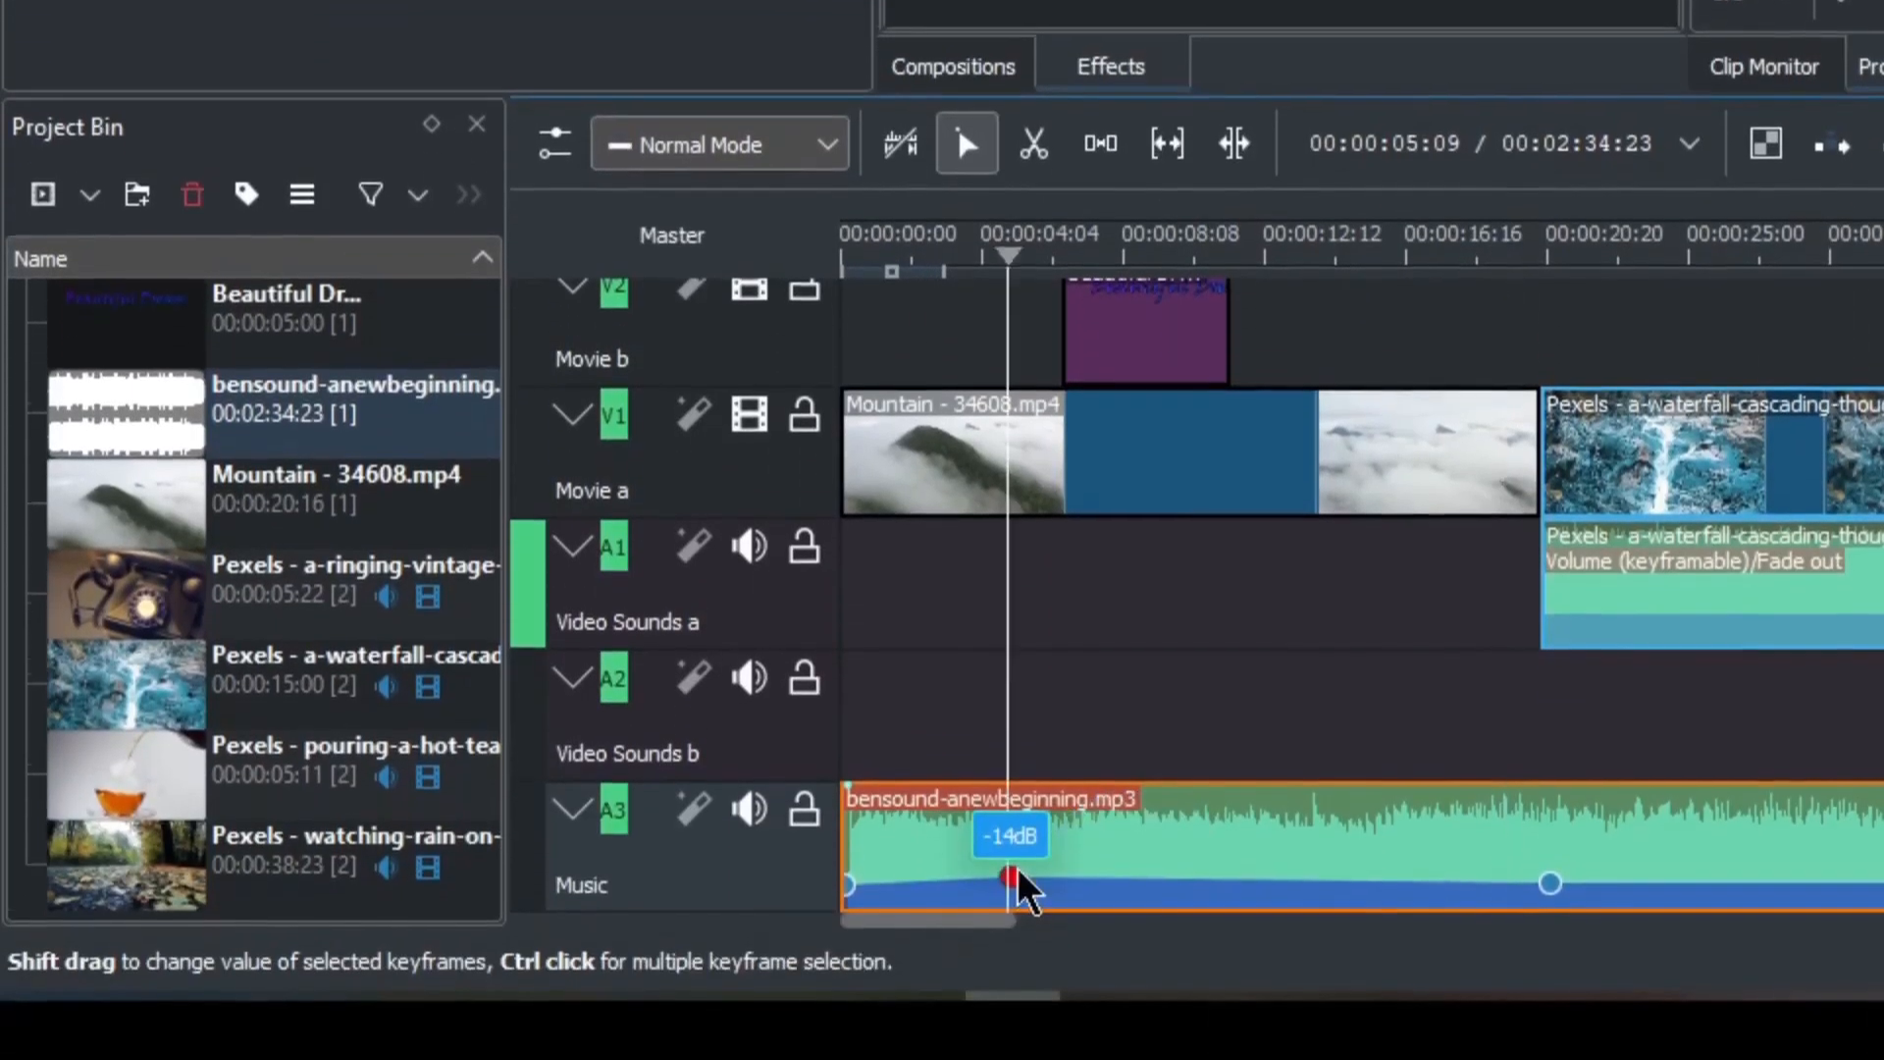
pyautogui.click(1550, 873)
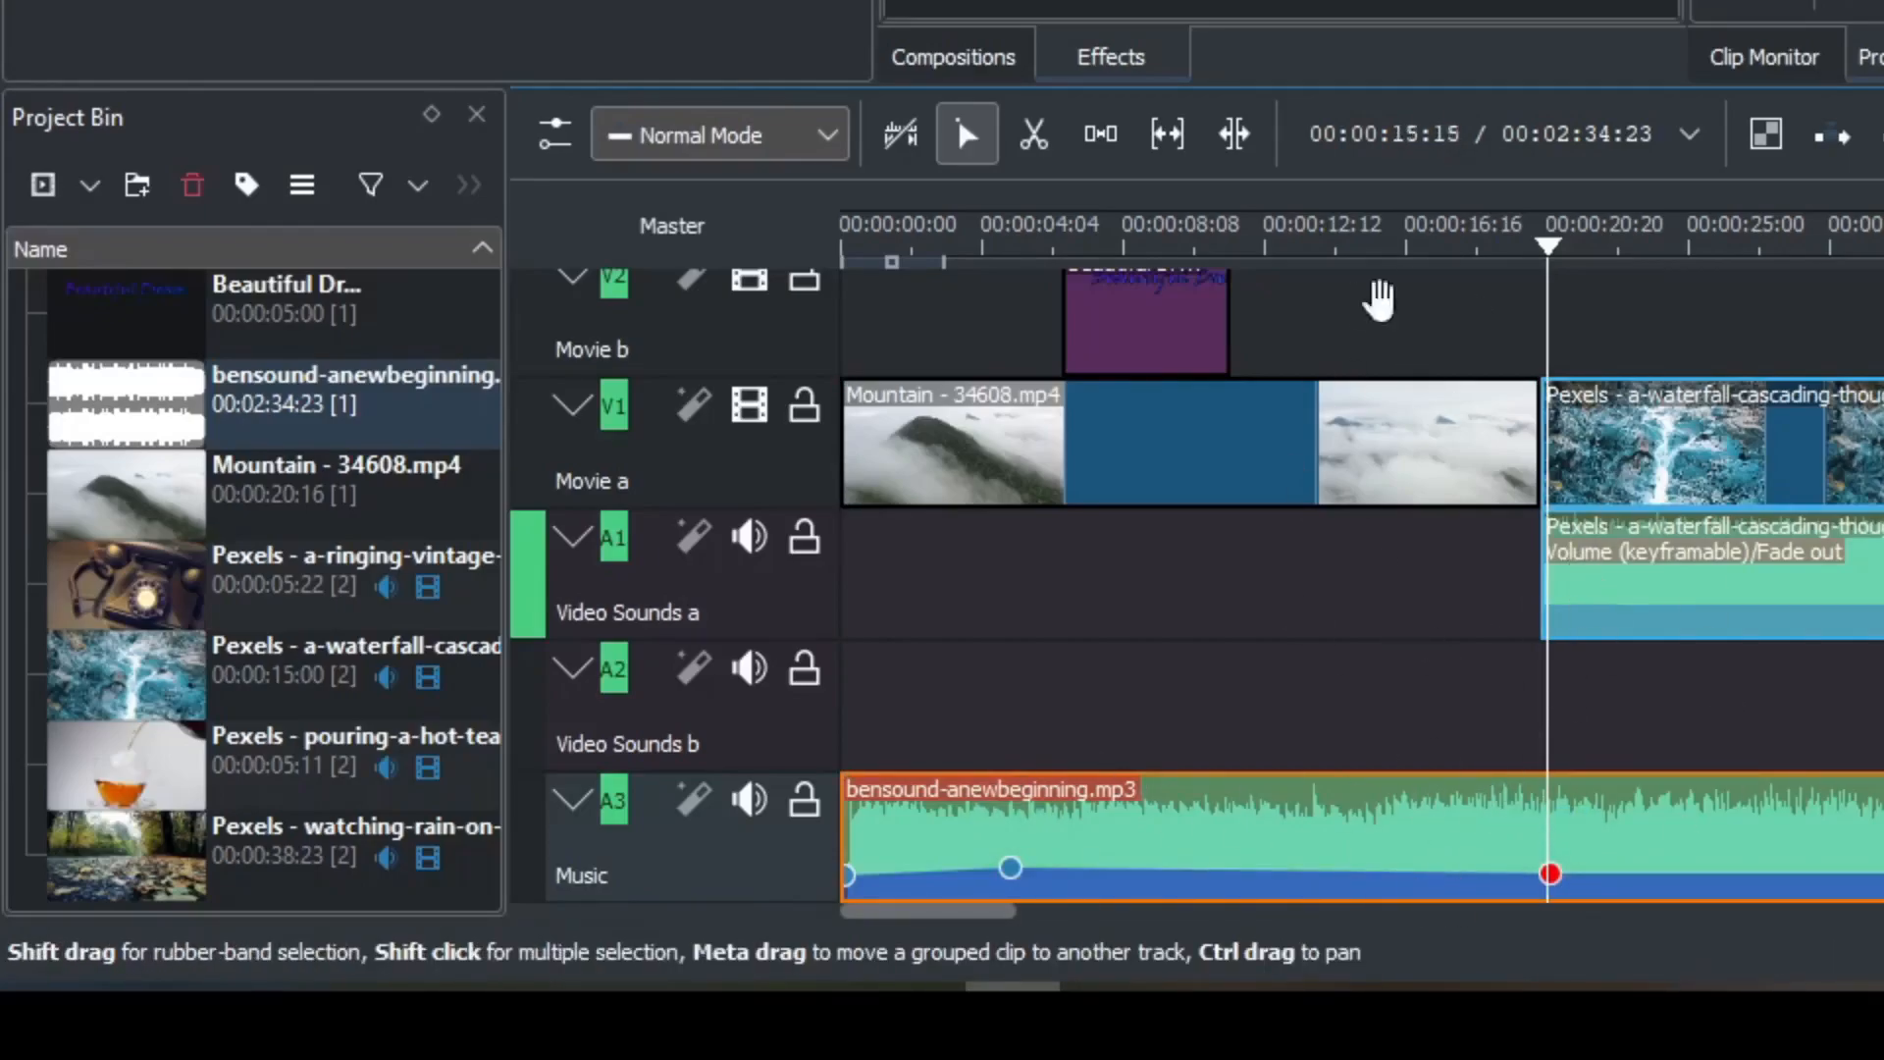
pyautogui.click(992, 253)
pyautogui.press('space')
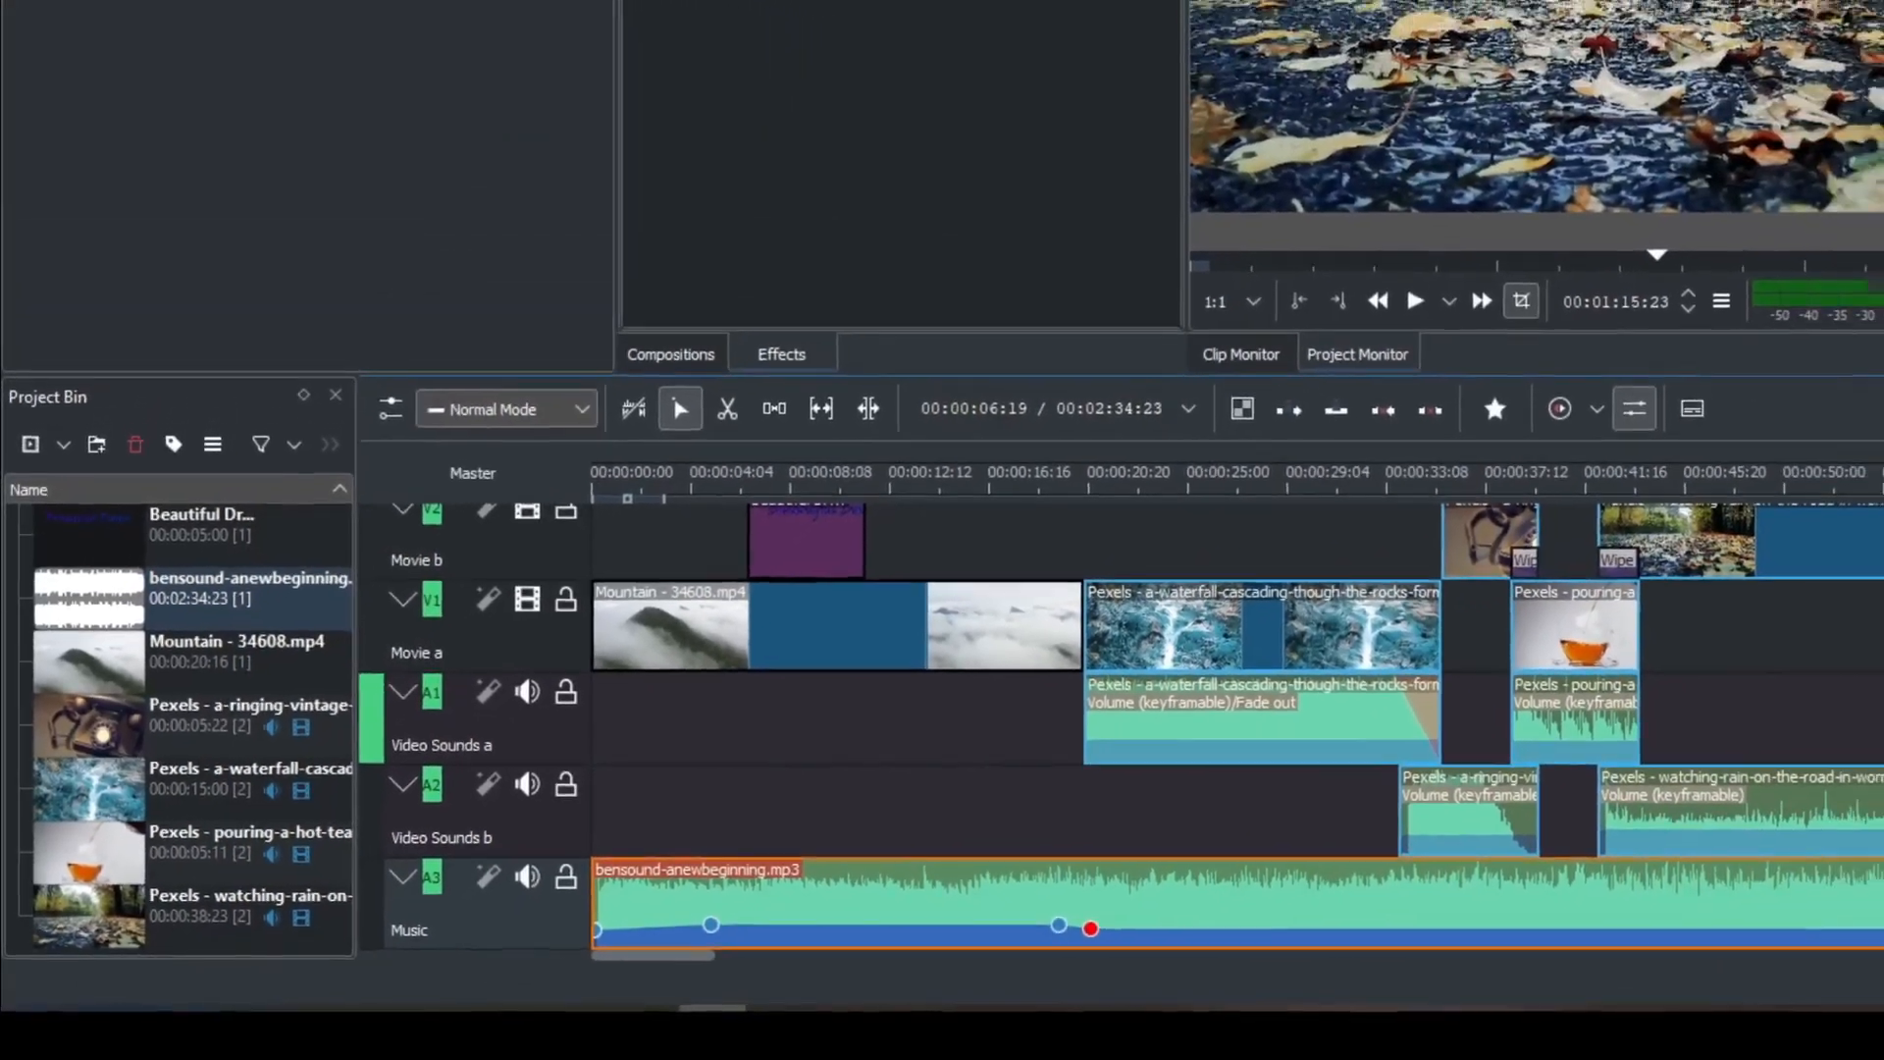
# Add music keyframes at 00:01:15:23 and 00:01:17:12, then move the latter to the rain clip's end at -15 dB.
pyautogui.press('space')
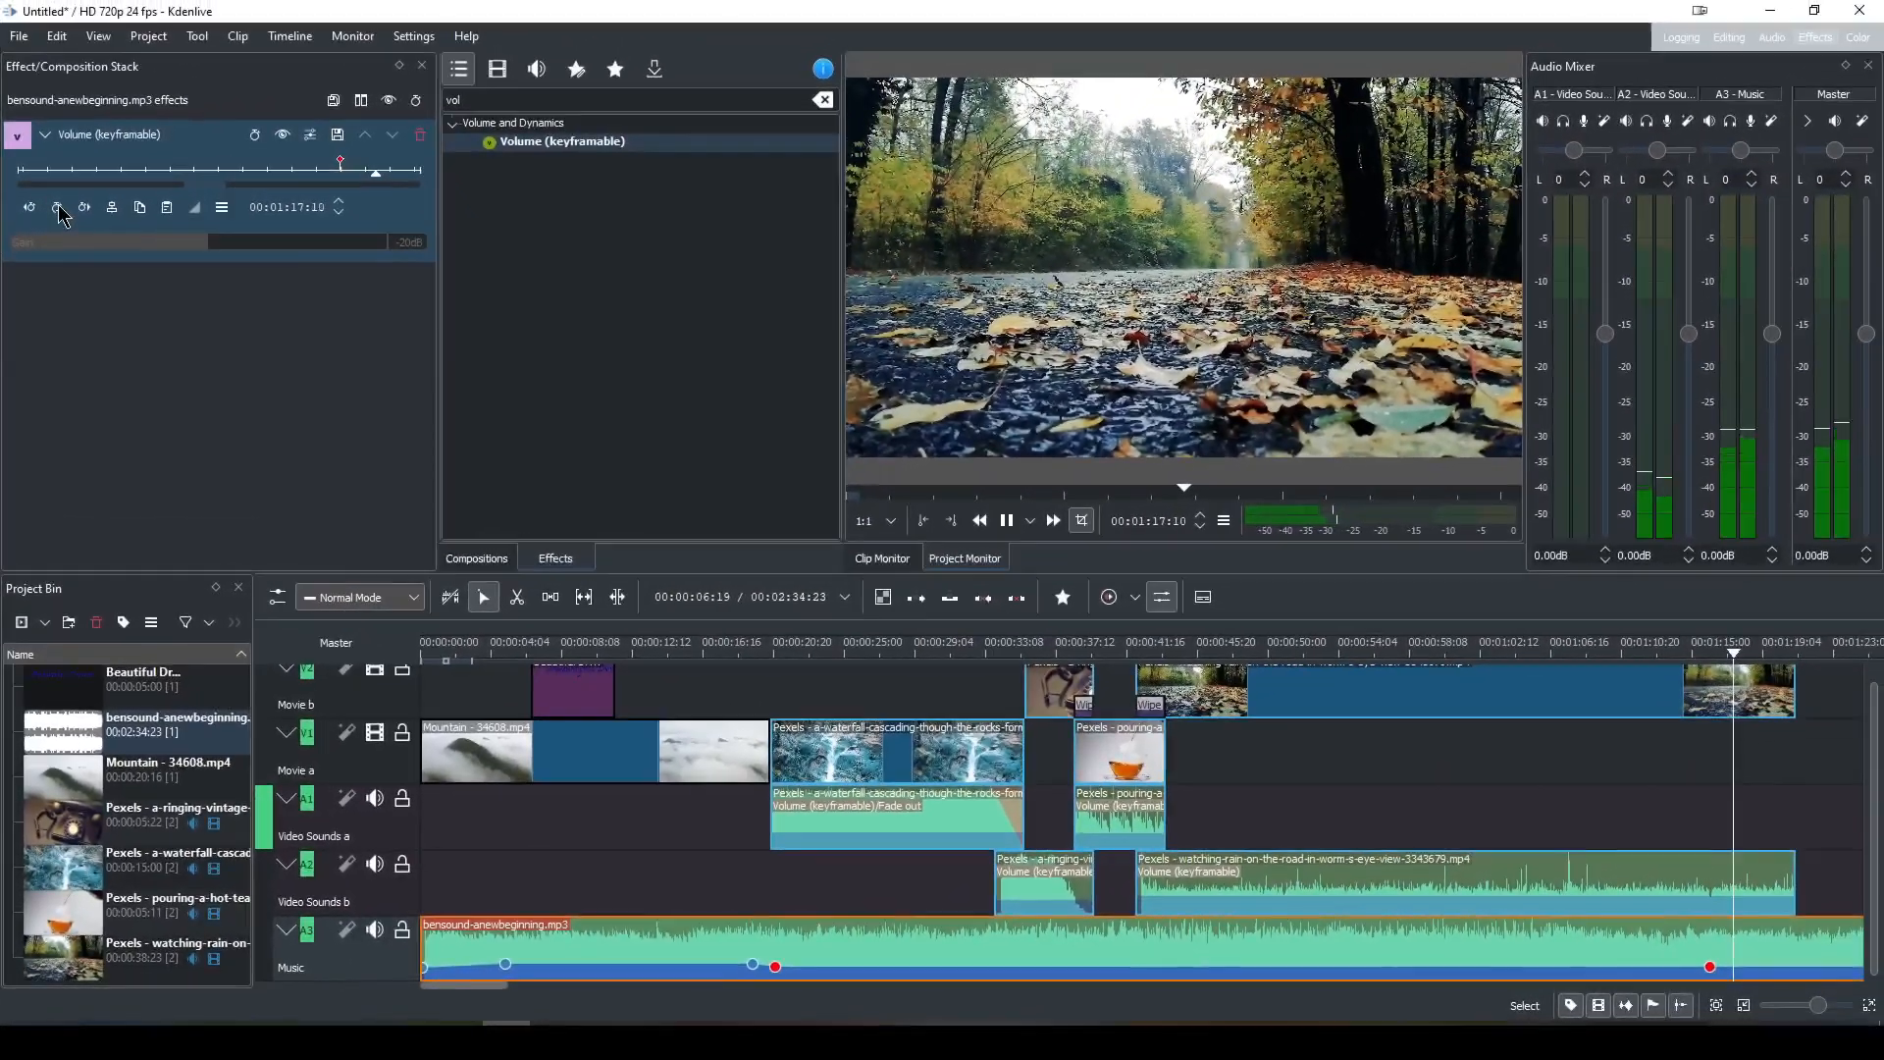
pyautogui.press('space')
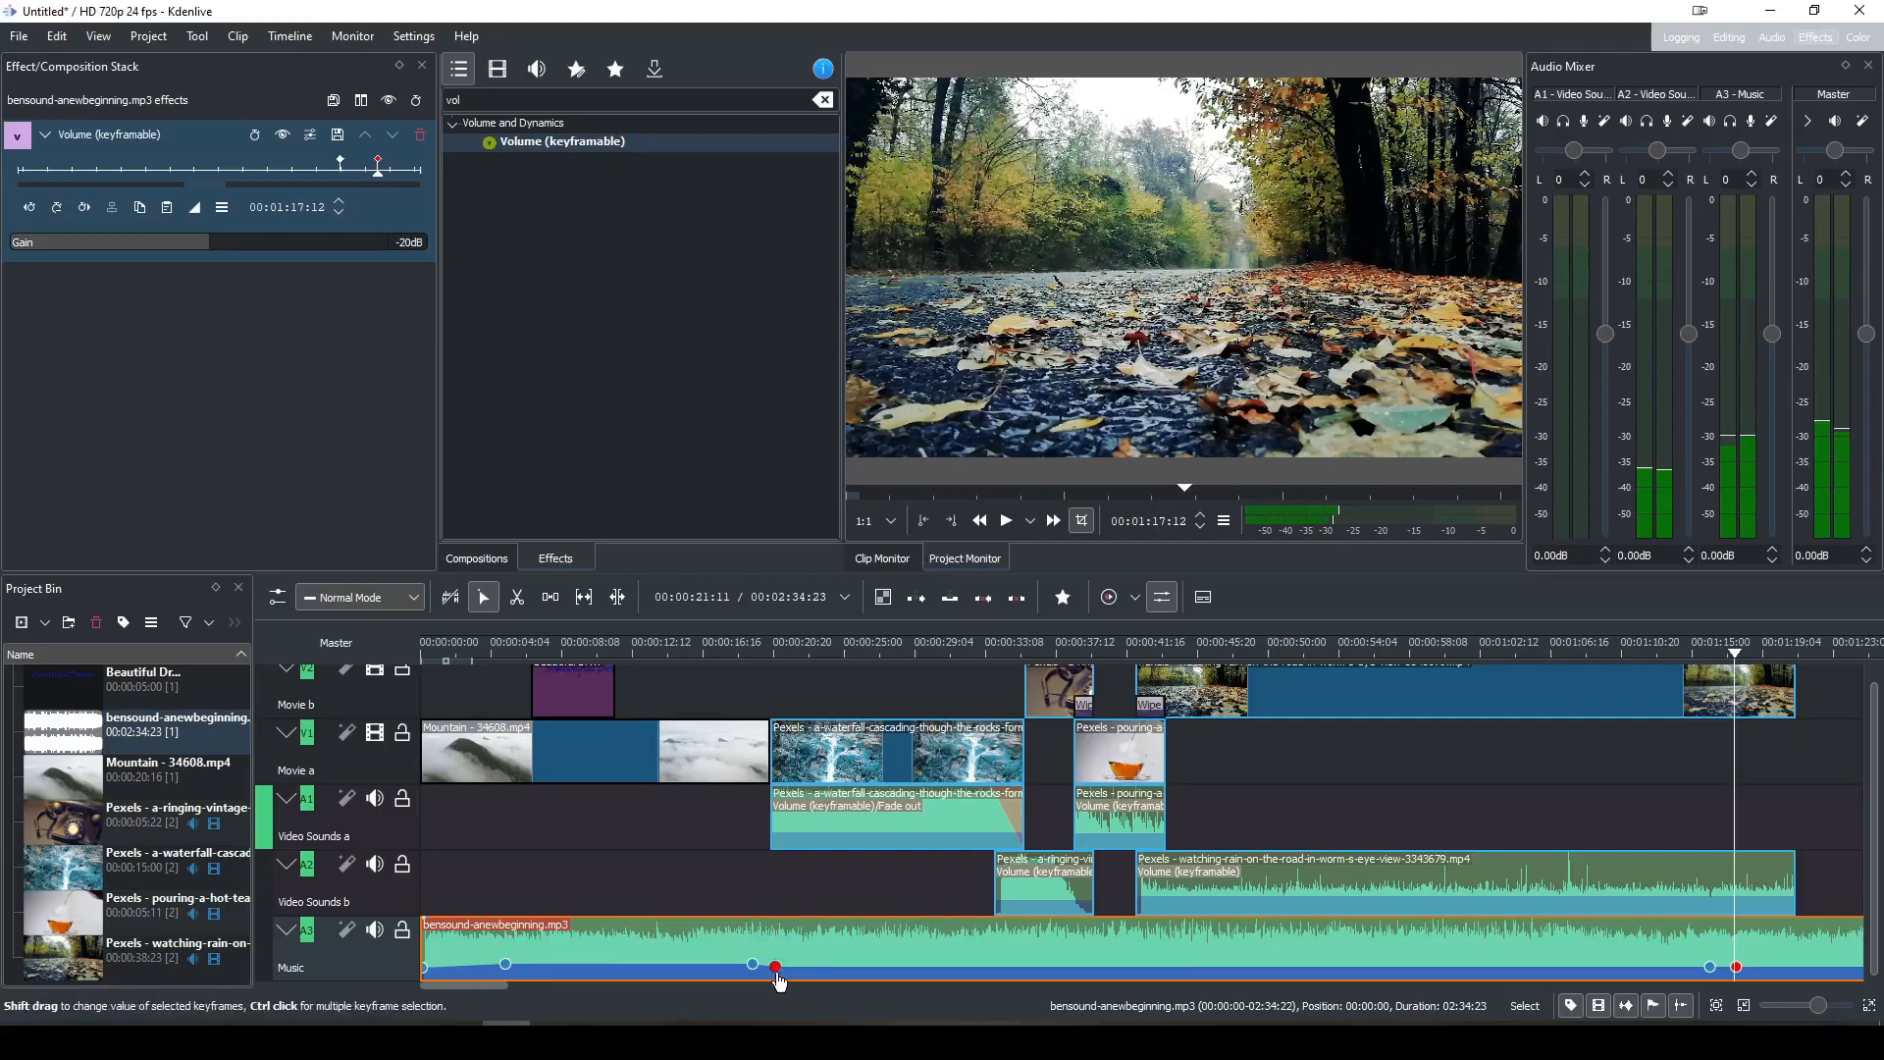
pyautogui.moveTo(1742, 975)
pyautogui.moveTo(1741, 975); pyautogui.dragTo(1803, 974)
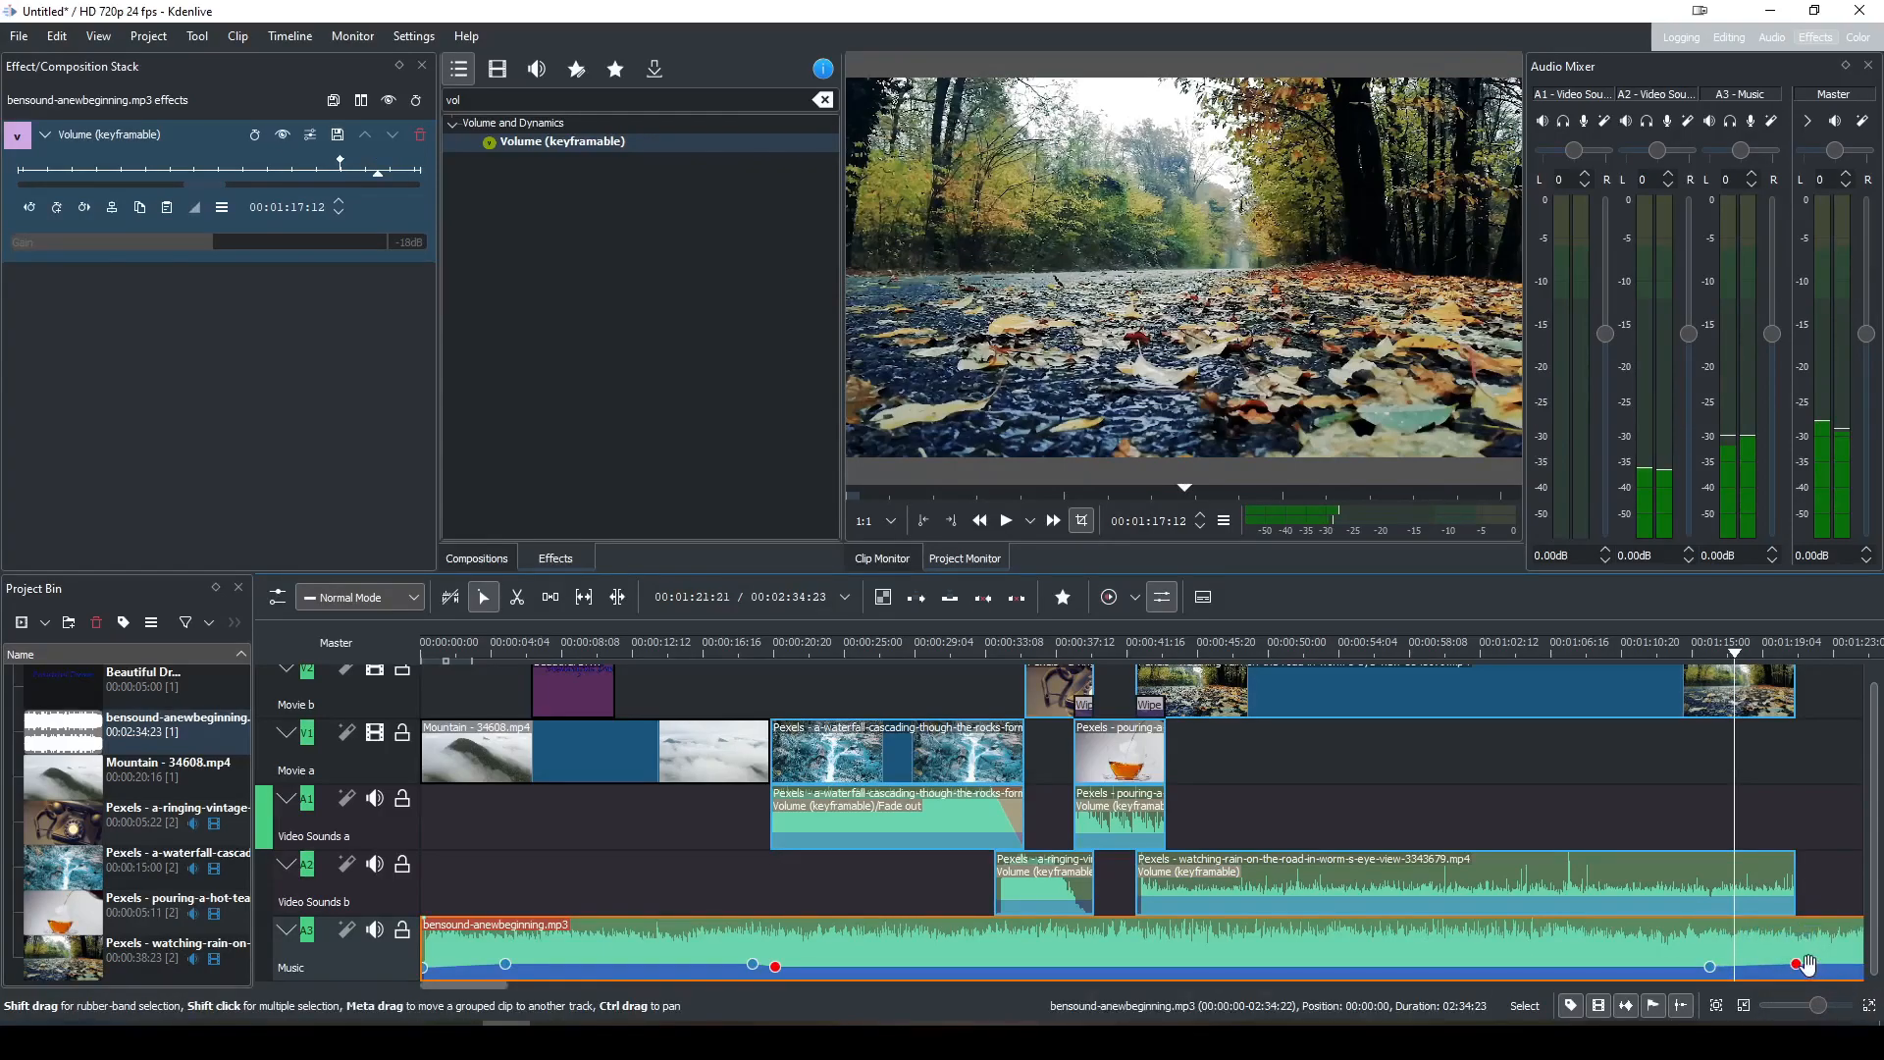
# Play across the end of the rain clip to check how the music volume rises.
pyautogui.click(1672, 653)
pyautogui.press('space')
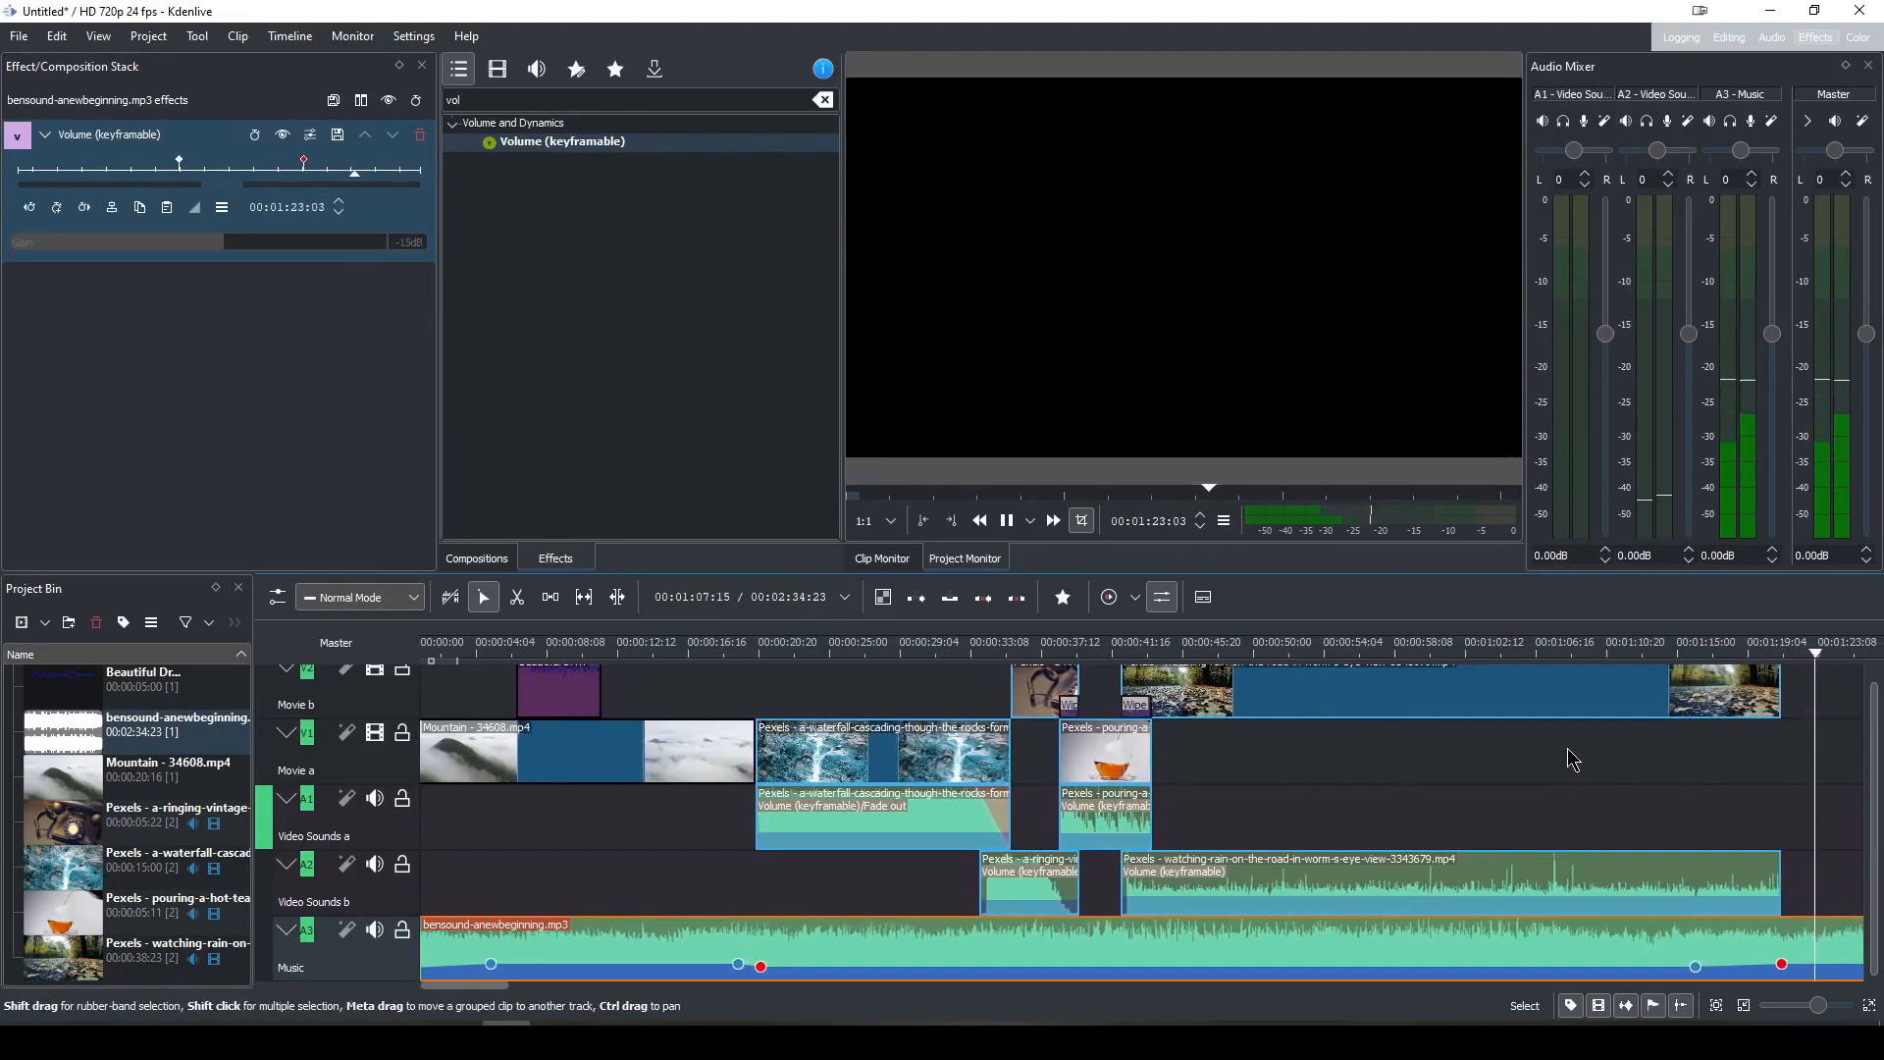
pyautogui.press('space')
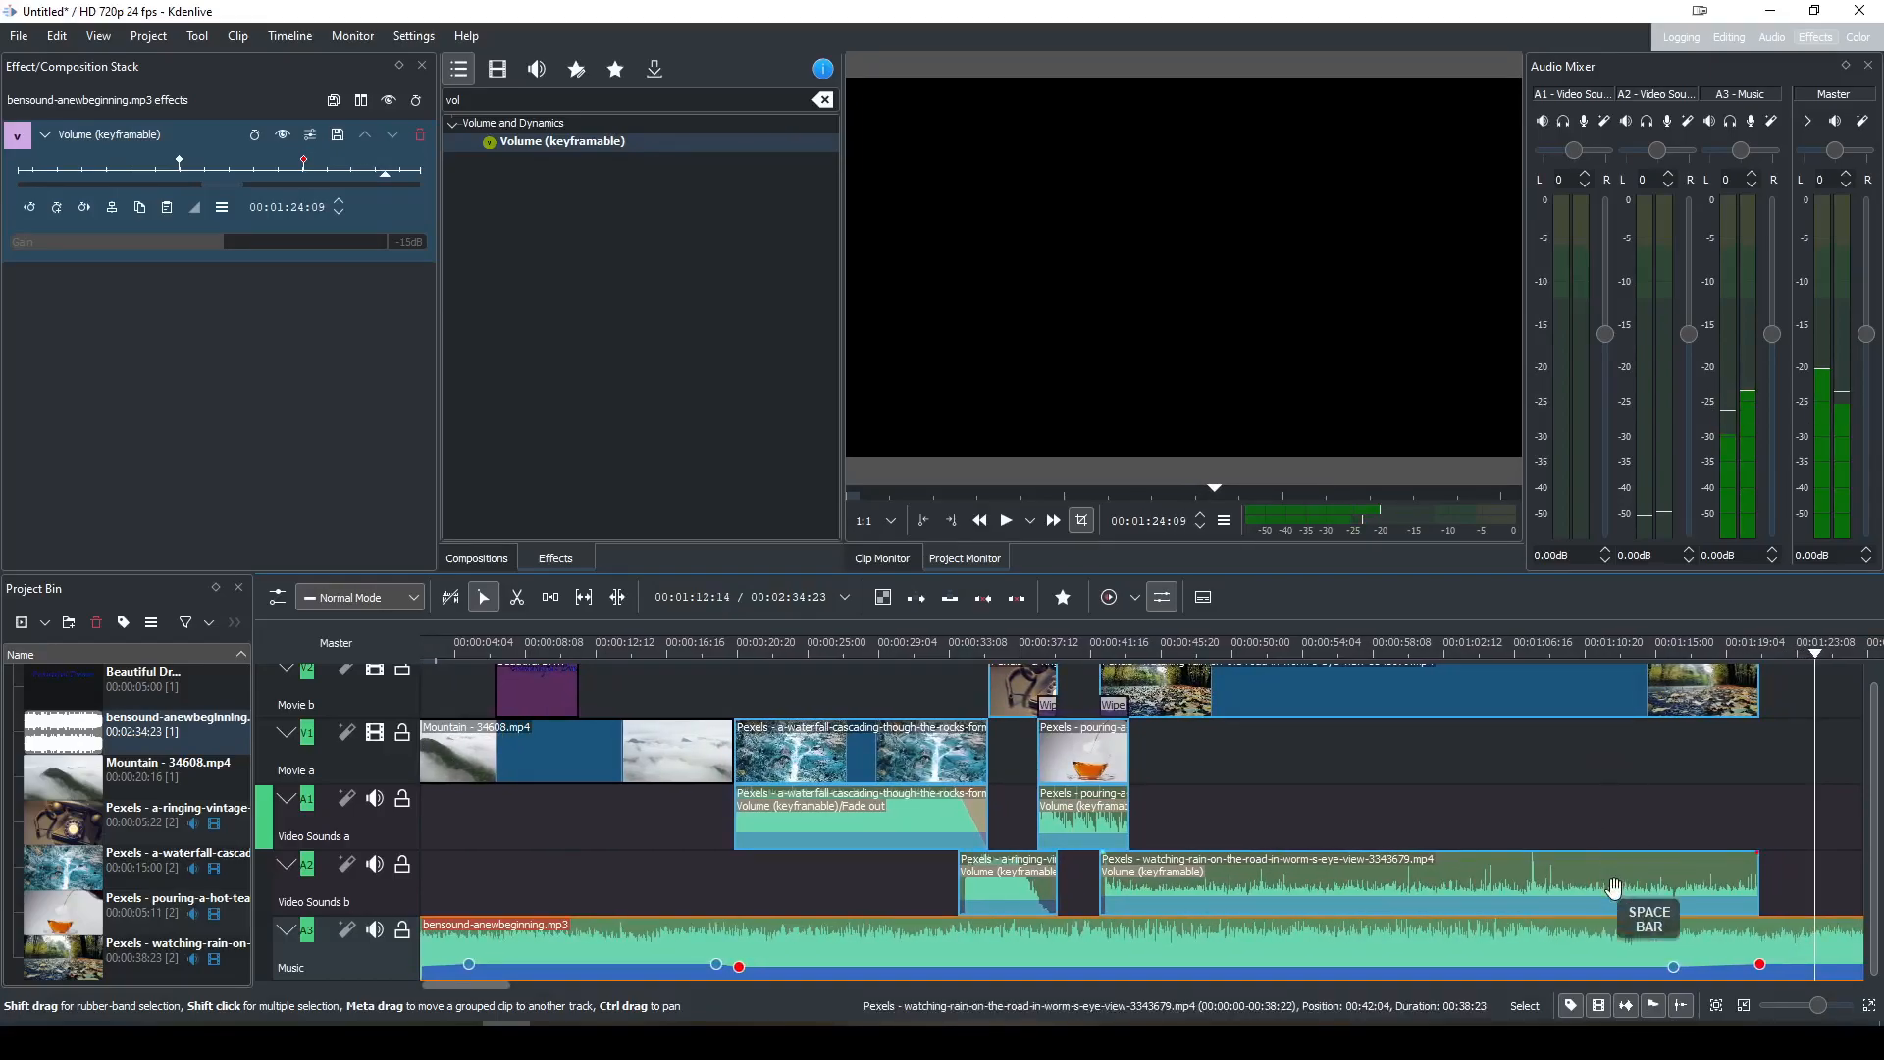
# Cut the background music clip with the Razor tool at the playhead (00:01:24:09), shortly after the rain clip ends.
pyautogui.hscroll(10, 1601, 859)
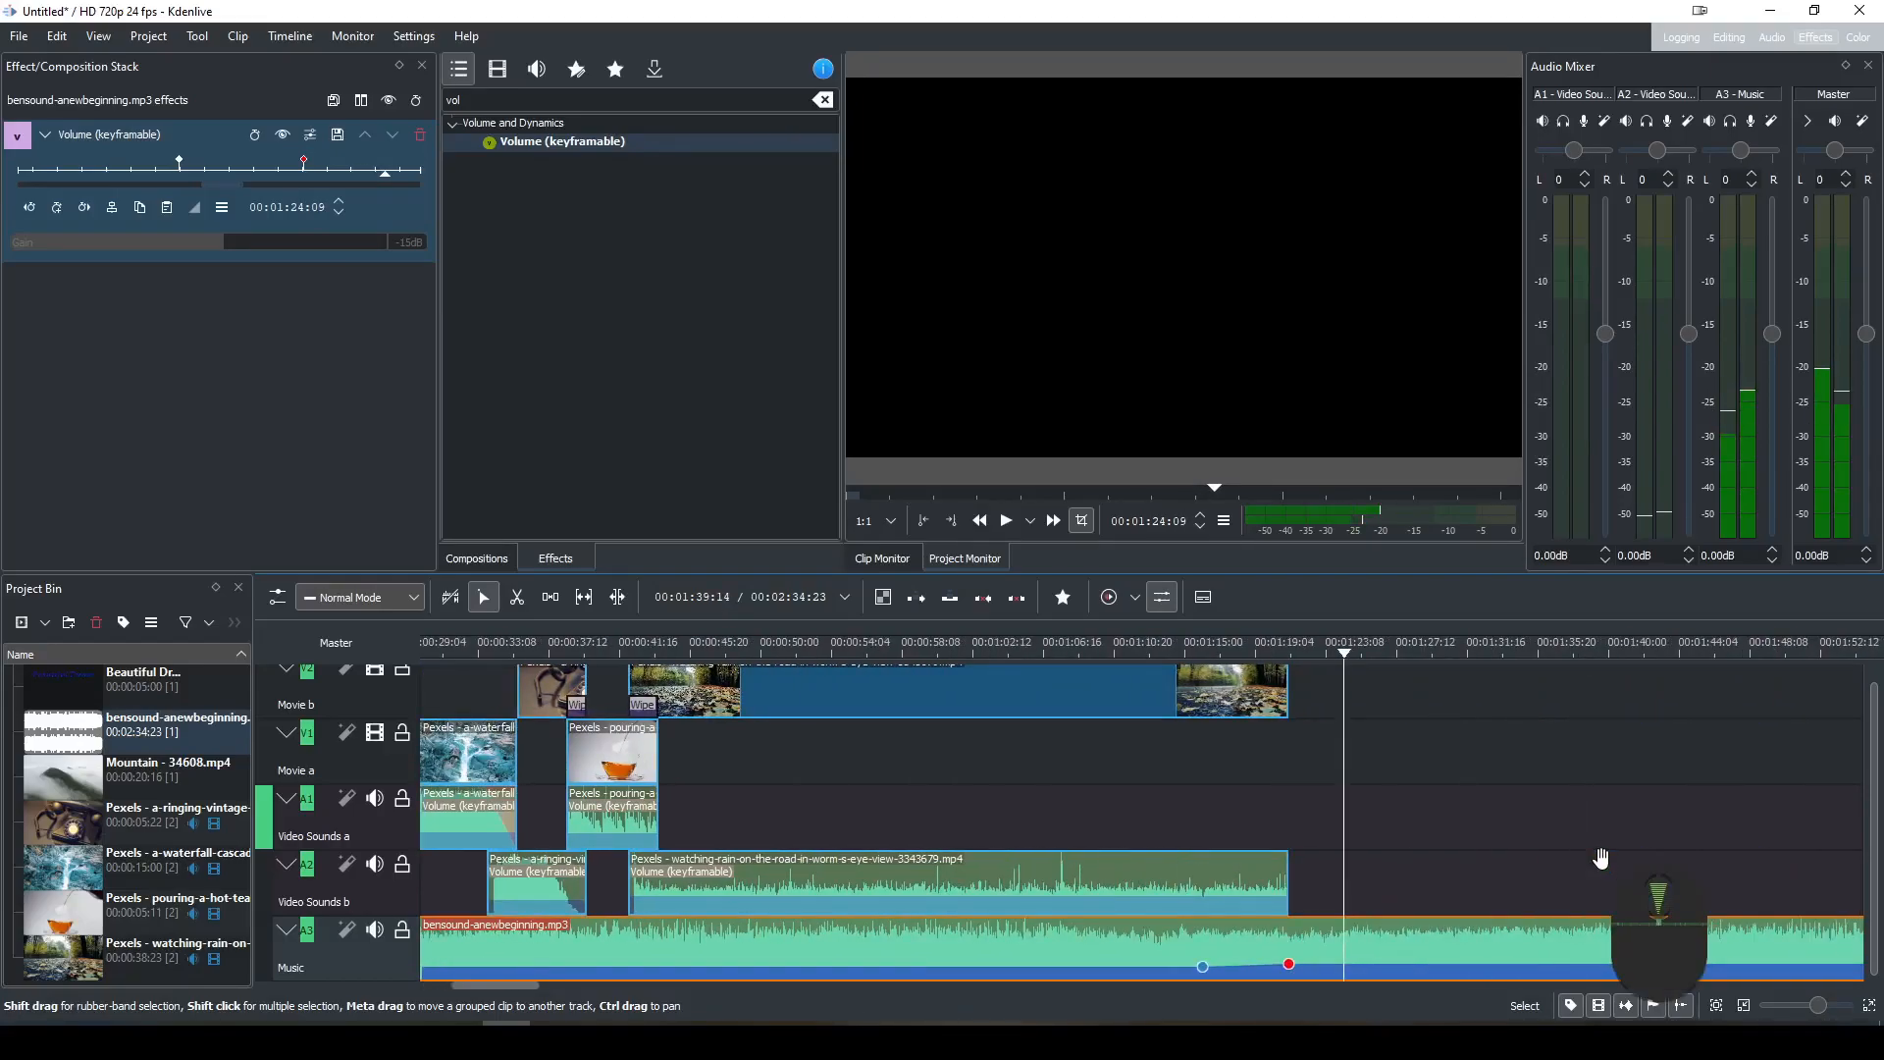
pyautogui.hscroll(8, 1322, 928)
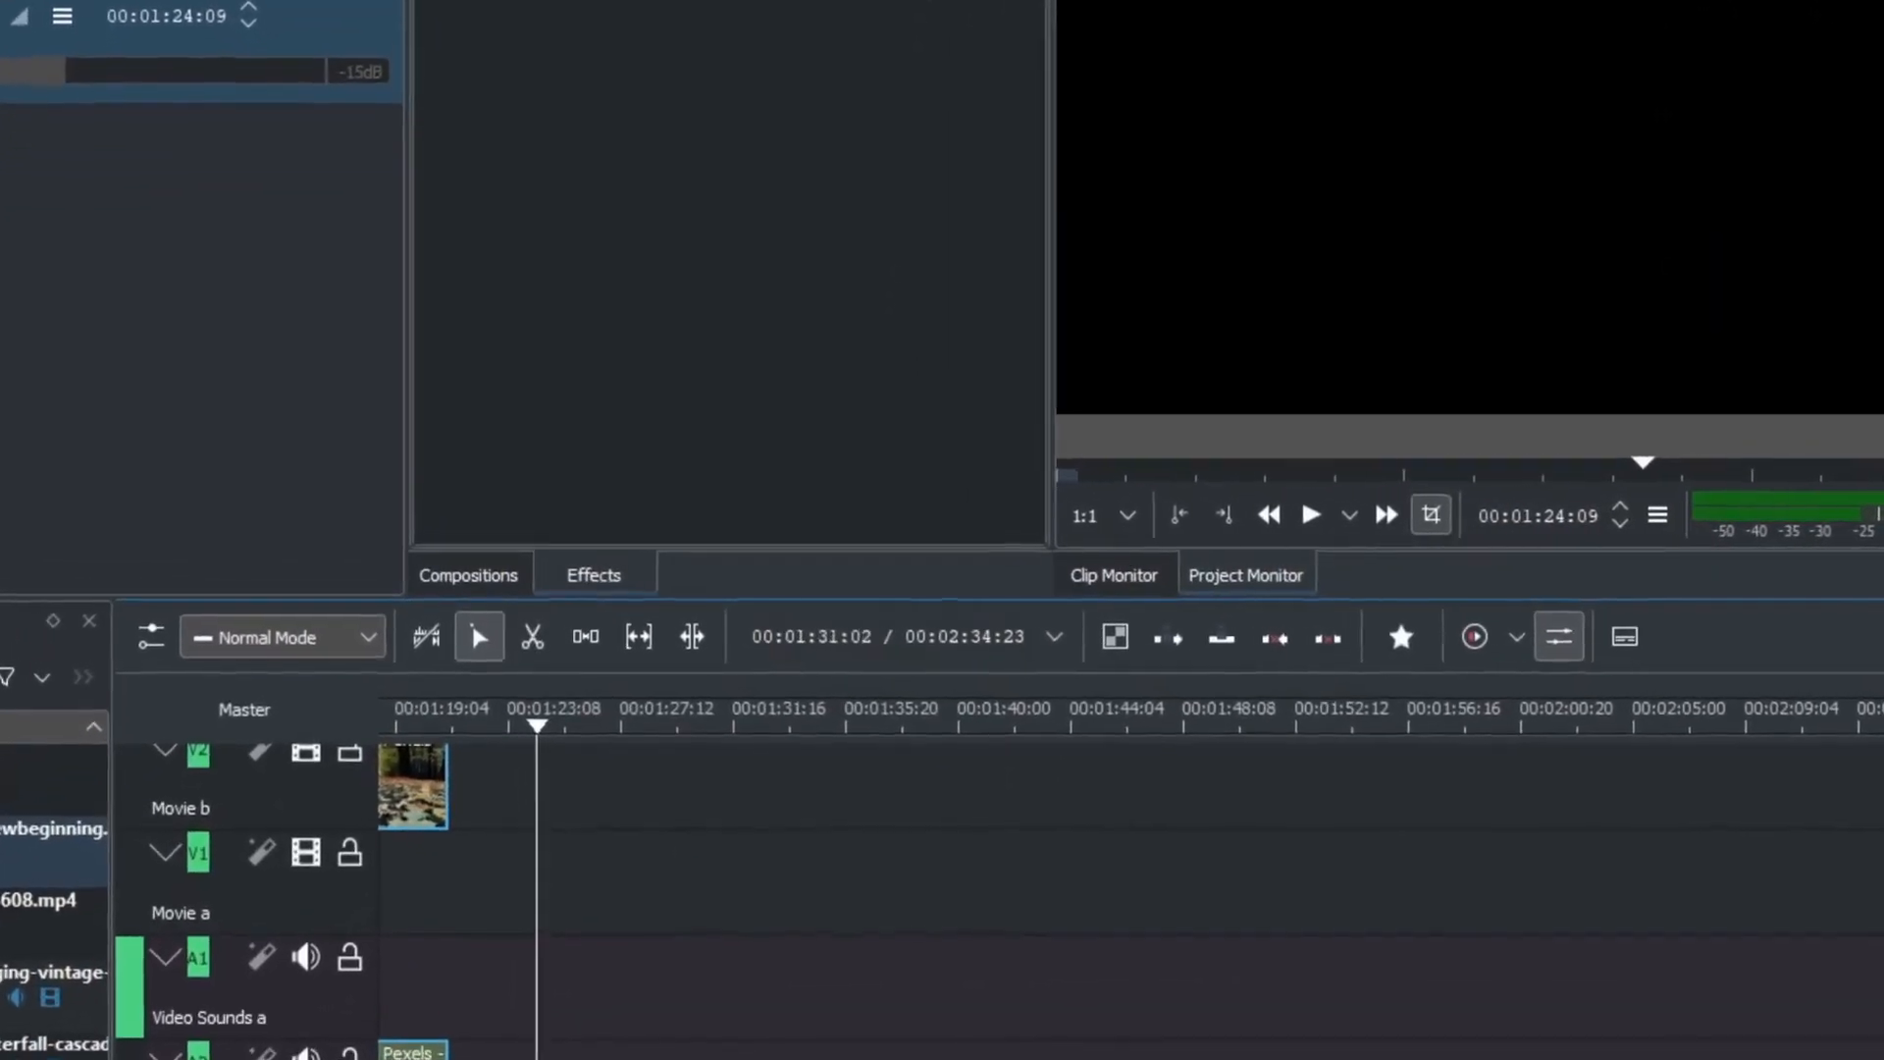
pyautogui.hscroll(-3, 732, 903)
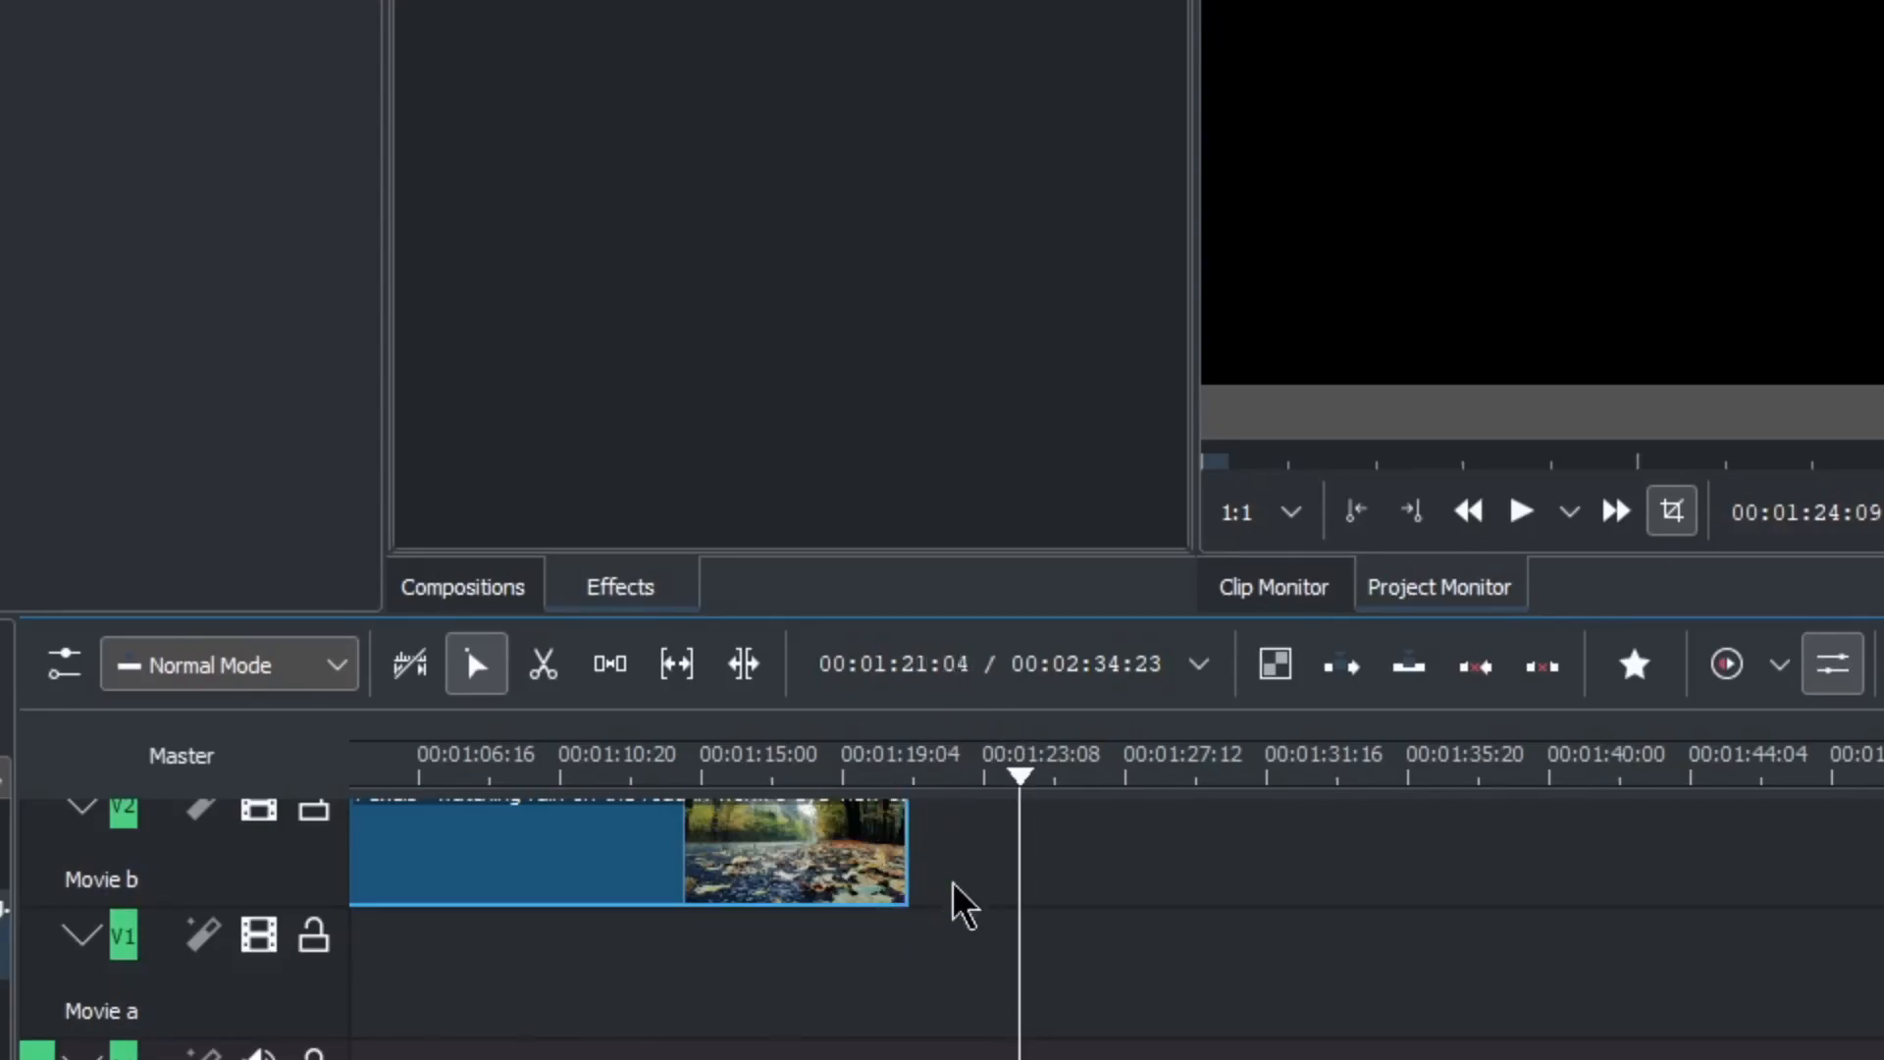
pyautogui.click(545, 668)
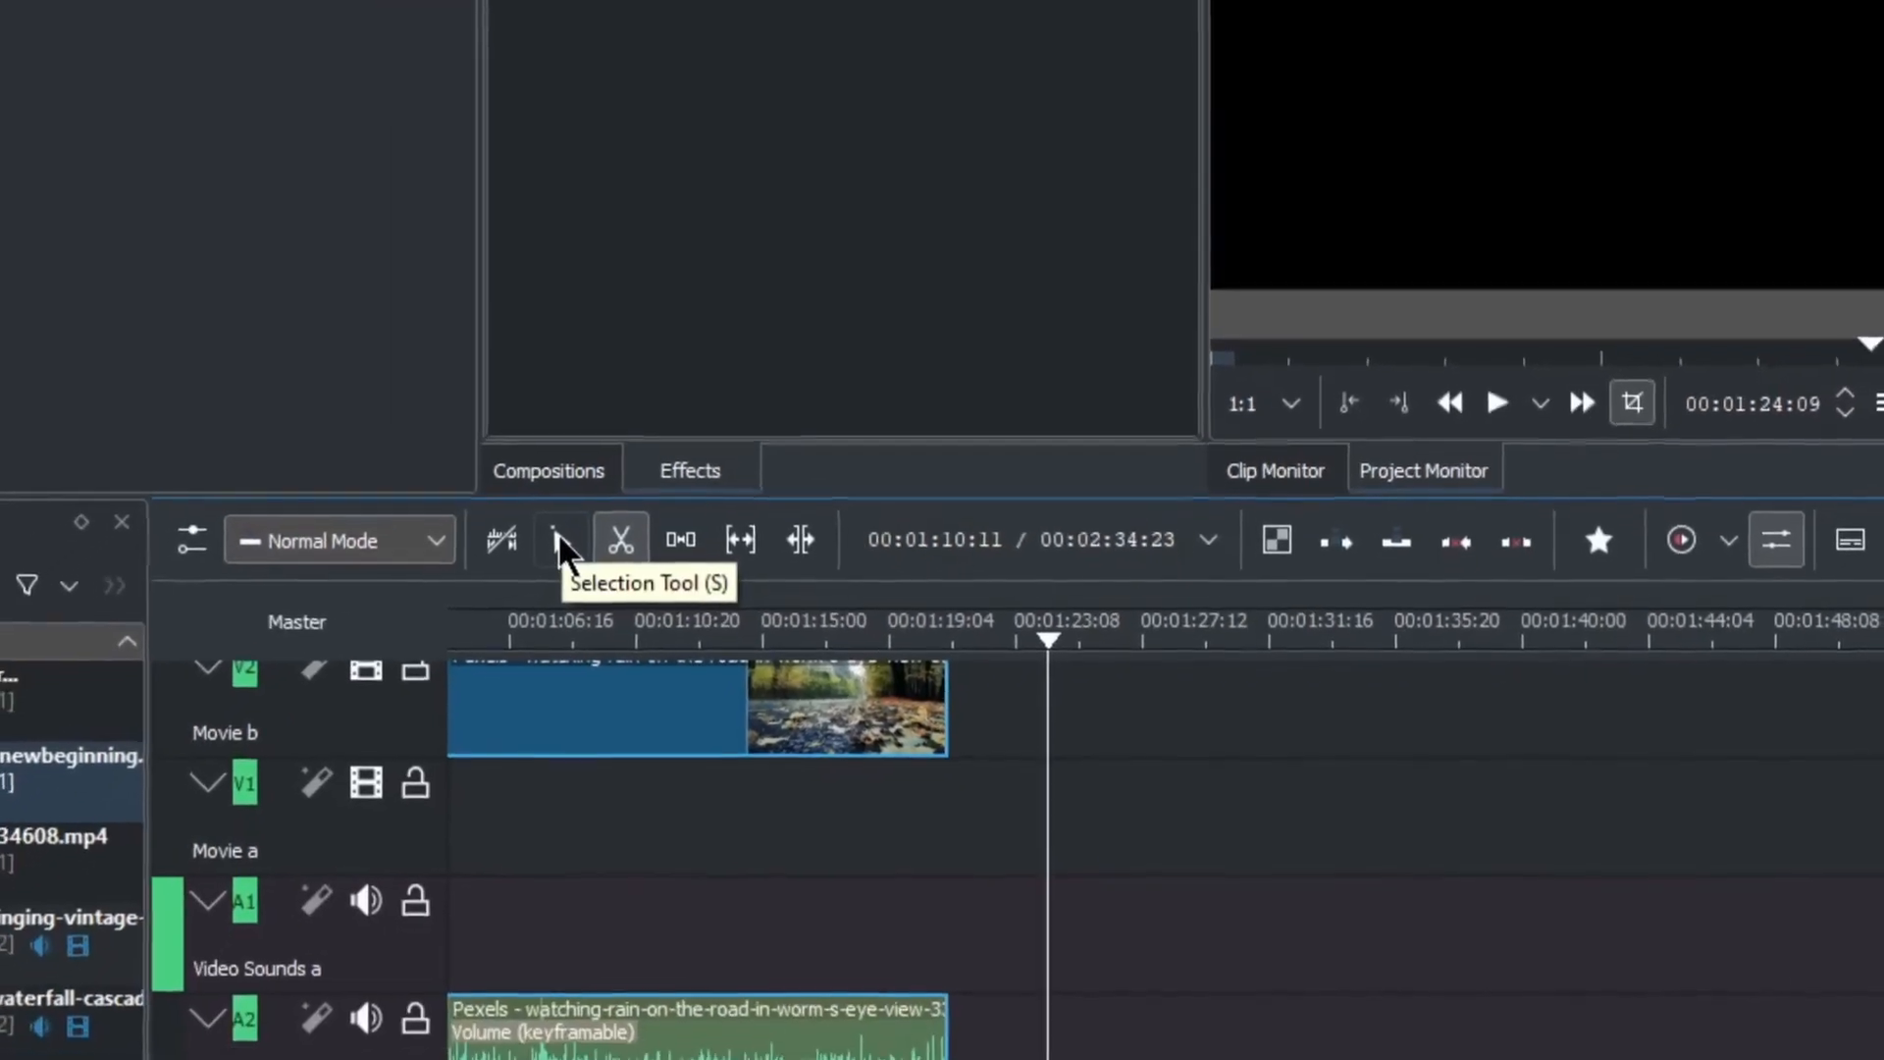
pyautogui.click(556, 539)
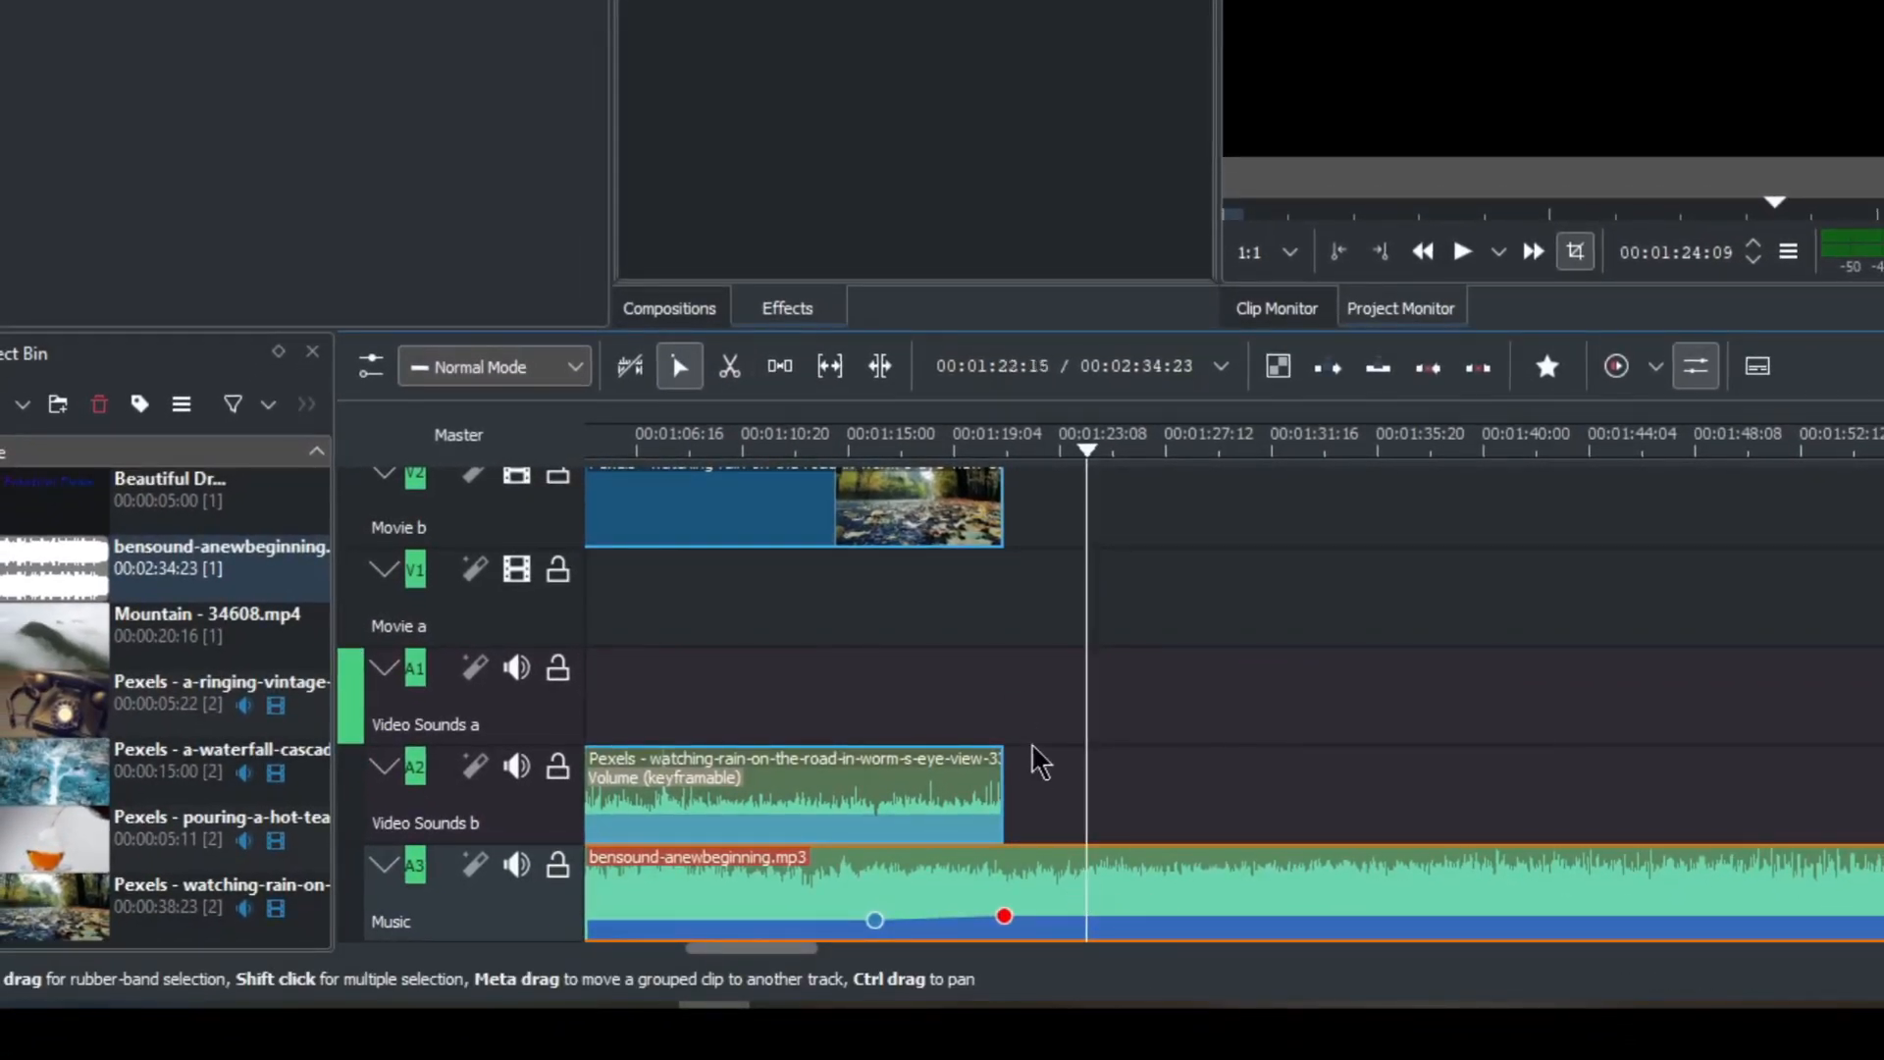
pyautogui.click(920, 822)
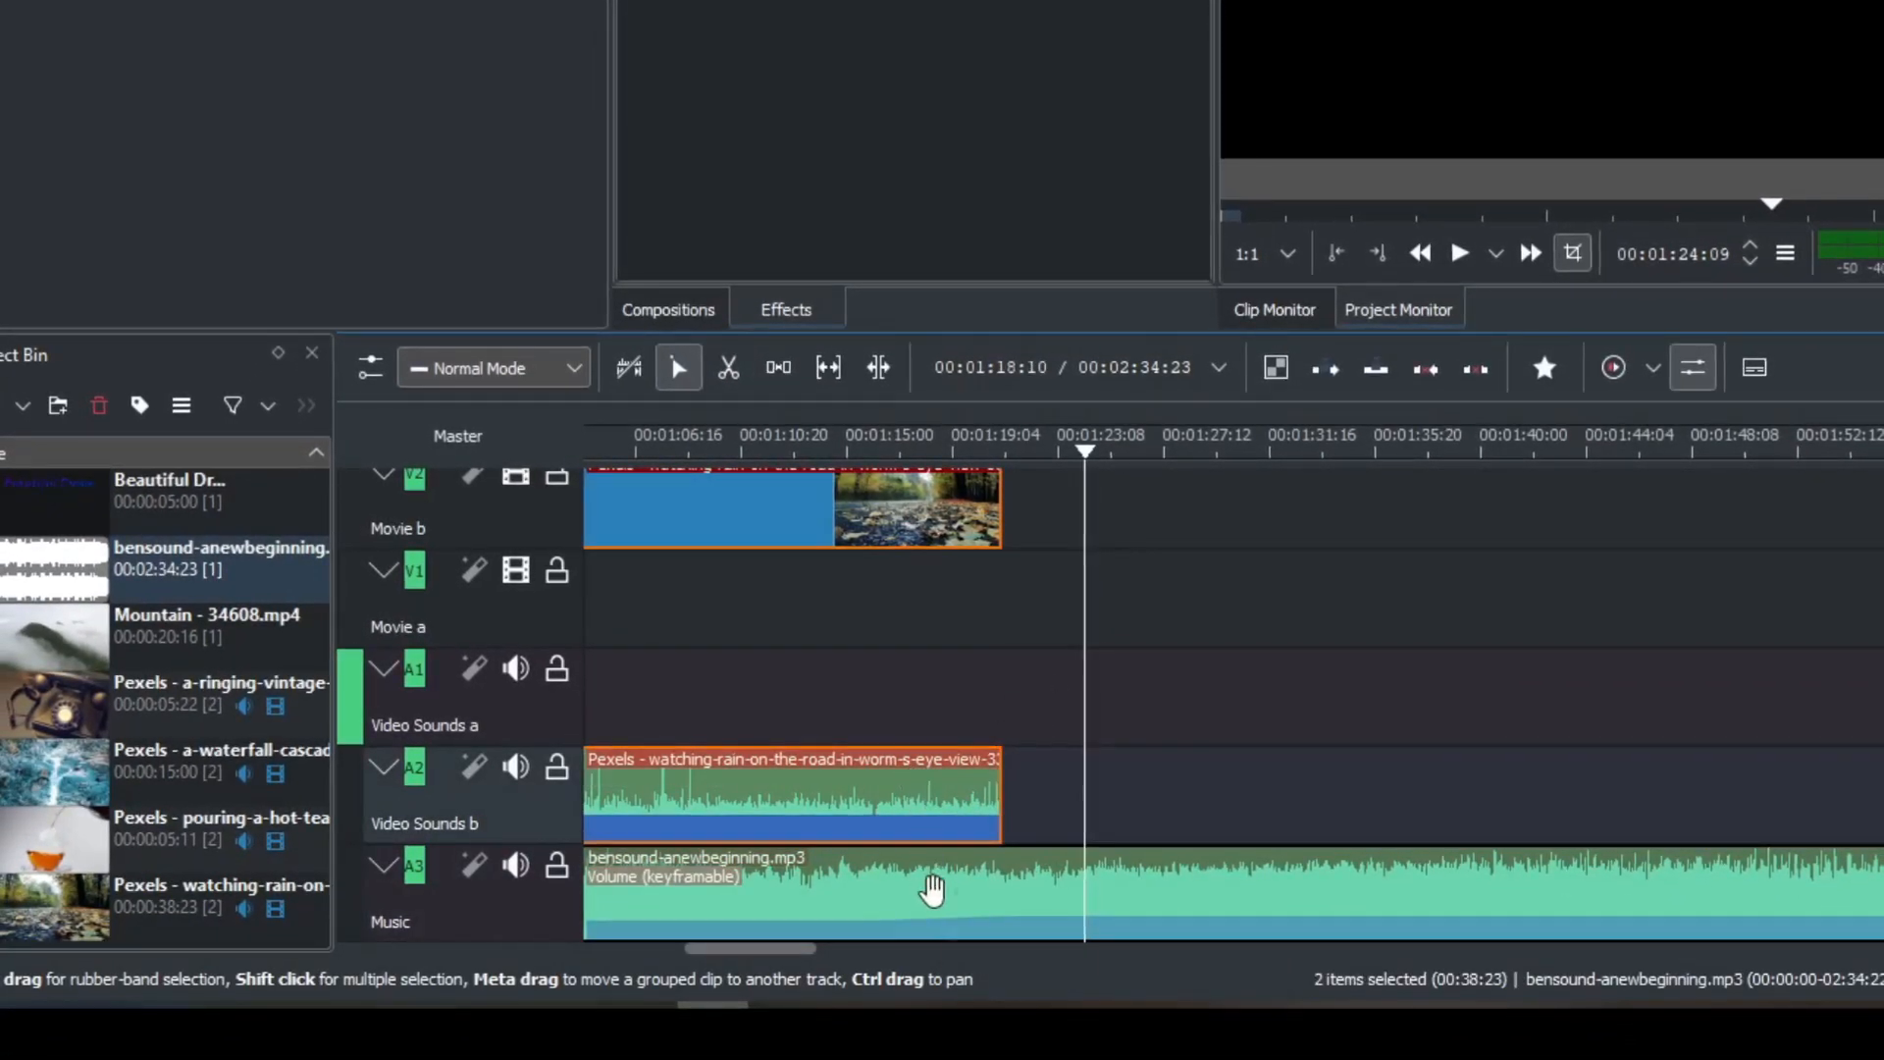
pyautogui.click(931, 891)
pyautogui.click(727, 369)
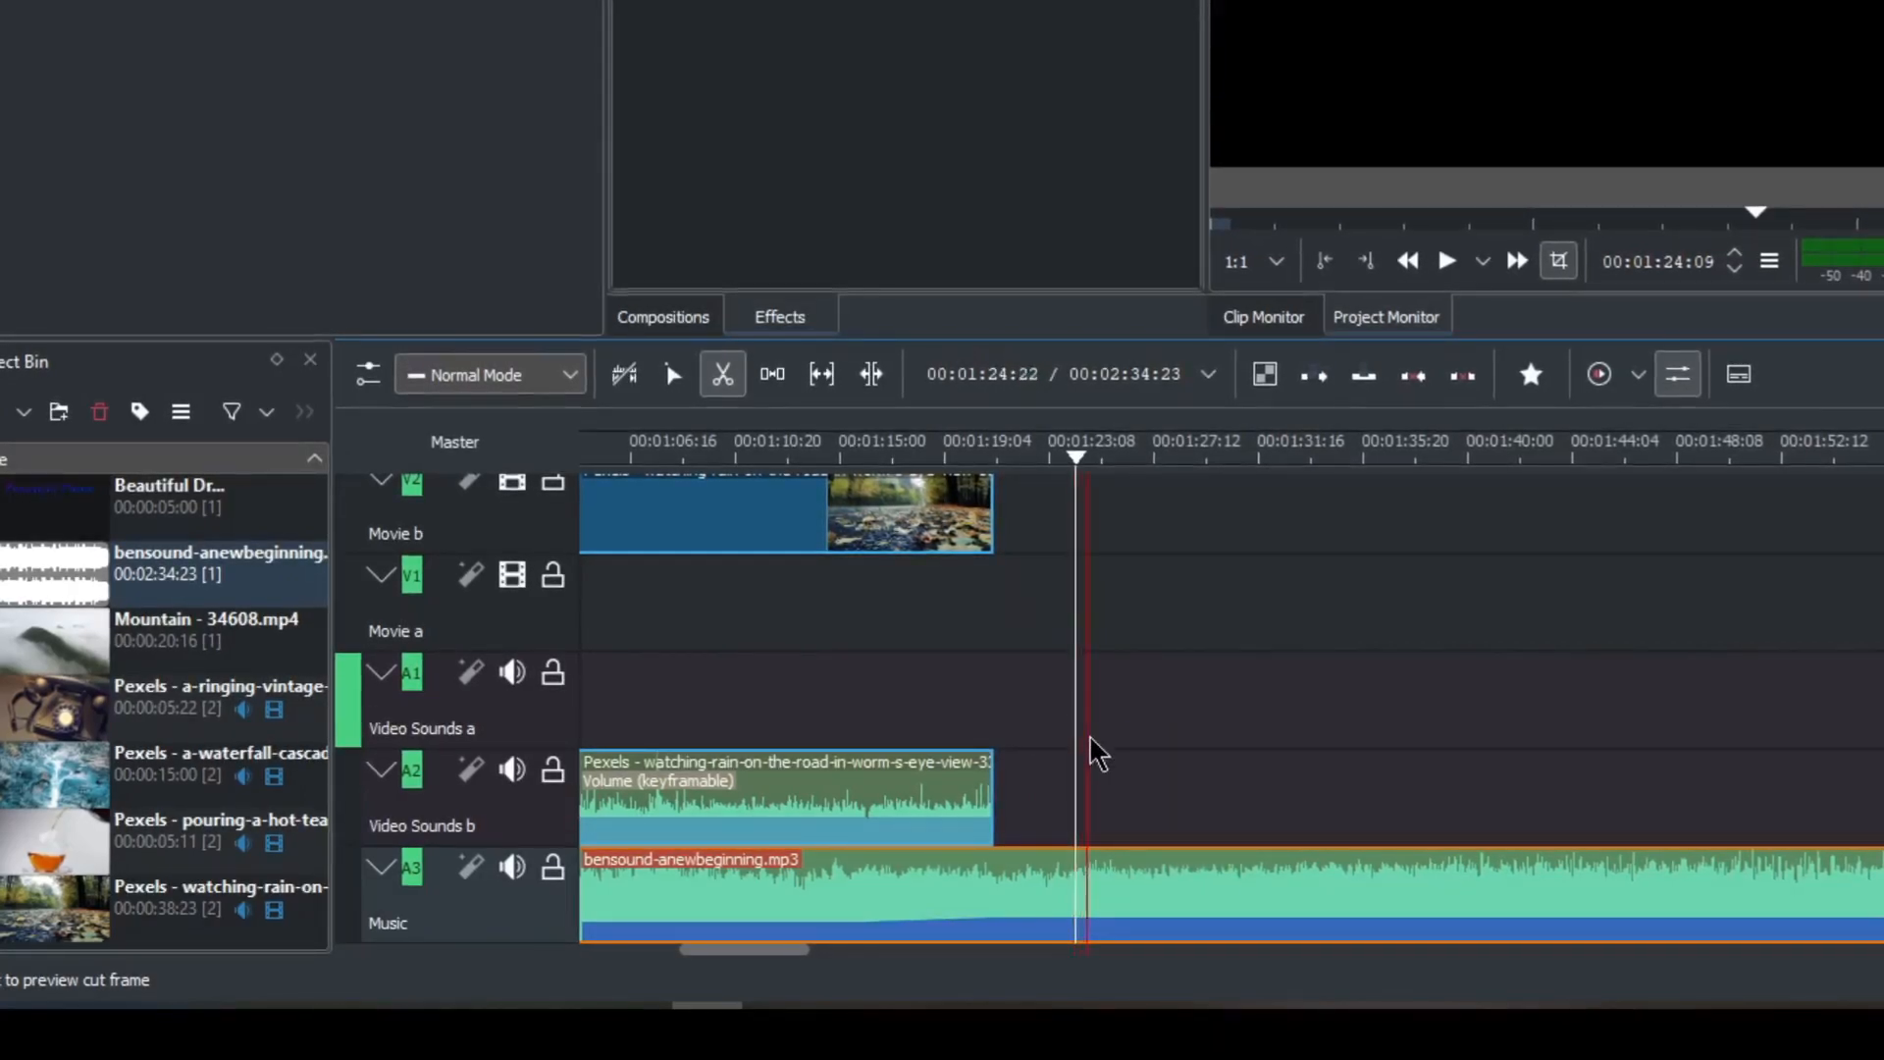
pyautogui.click(1075, 921)
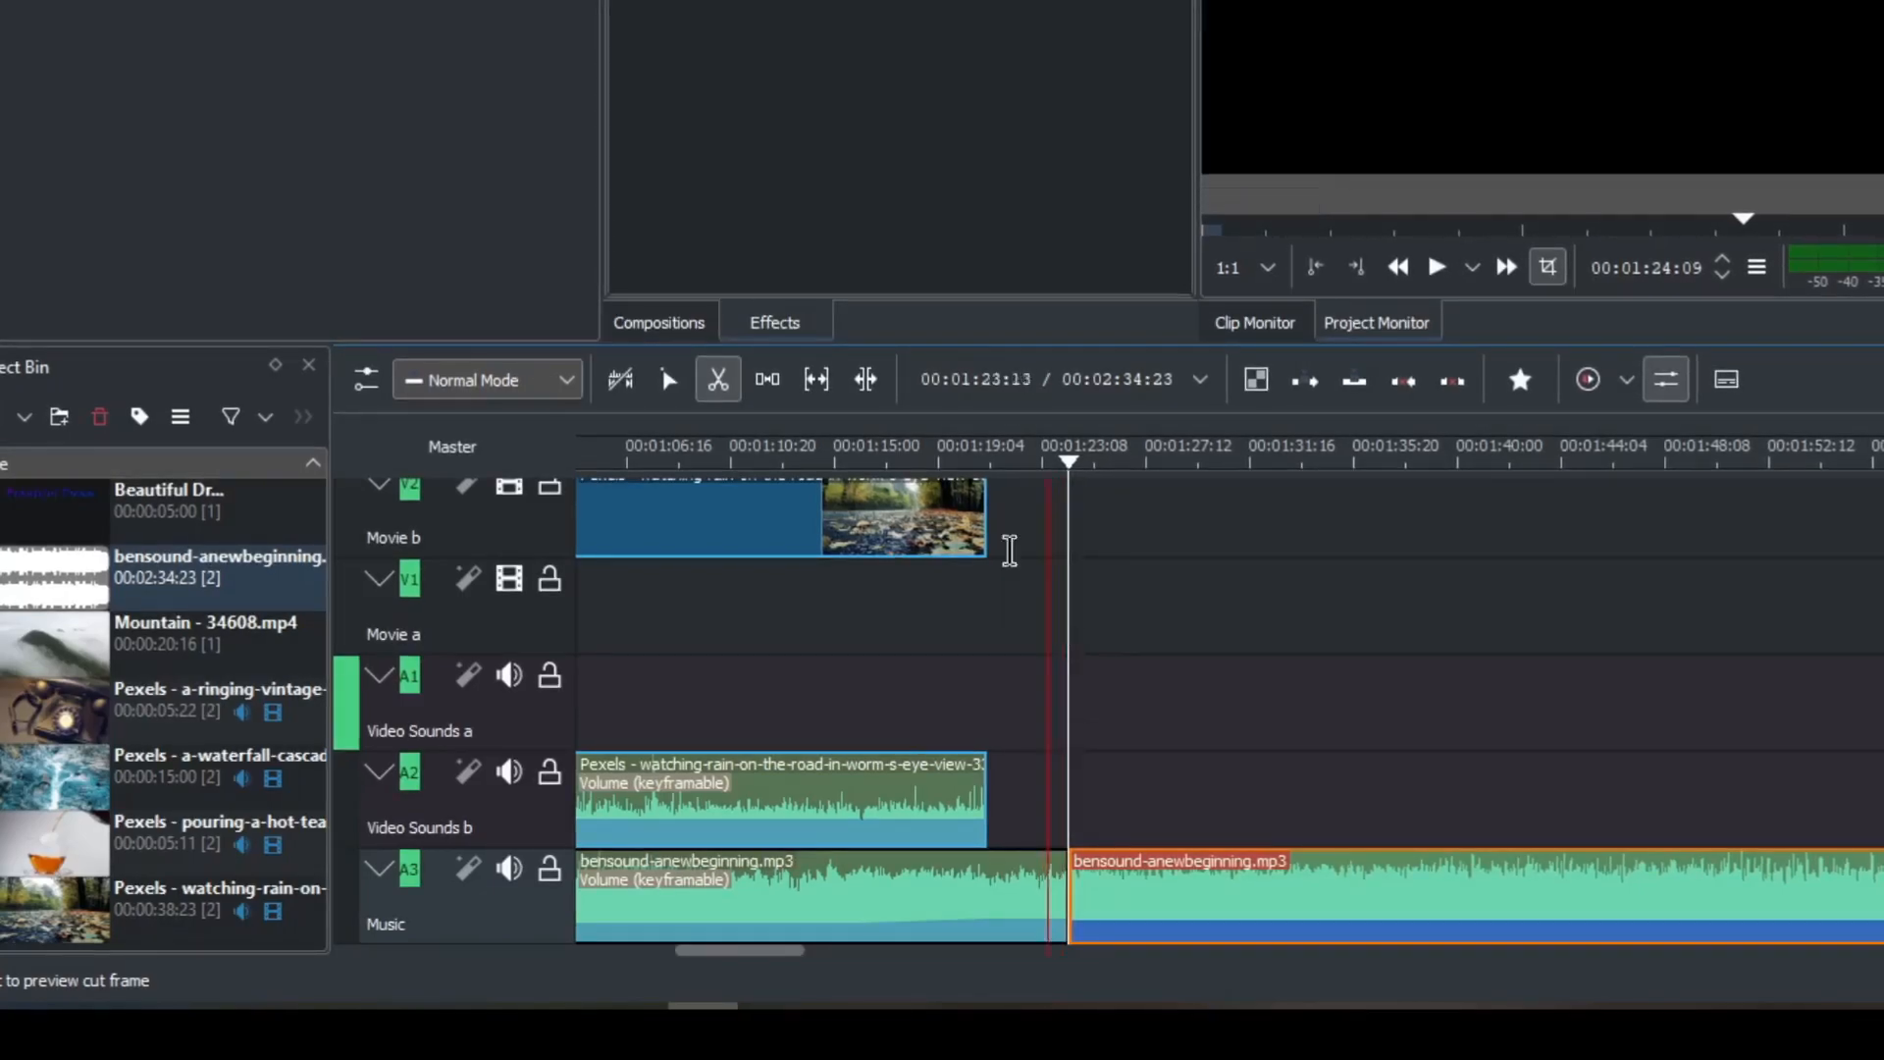
# Pull the cut-off second part of the music away from the first and delete it.
pyautogui.press('s')
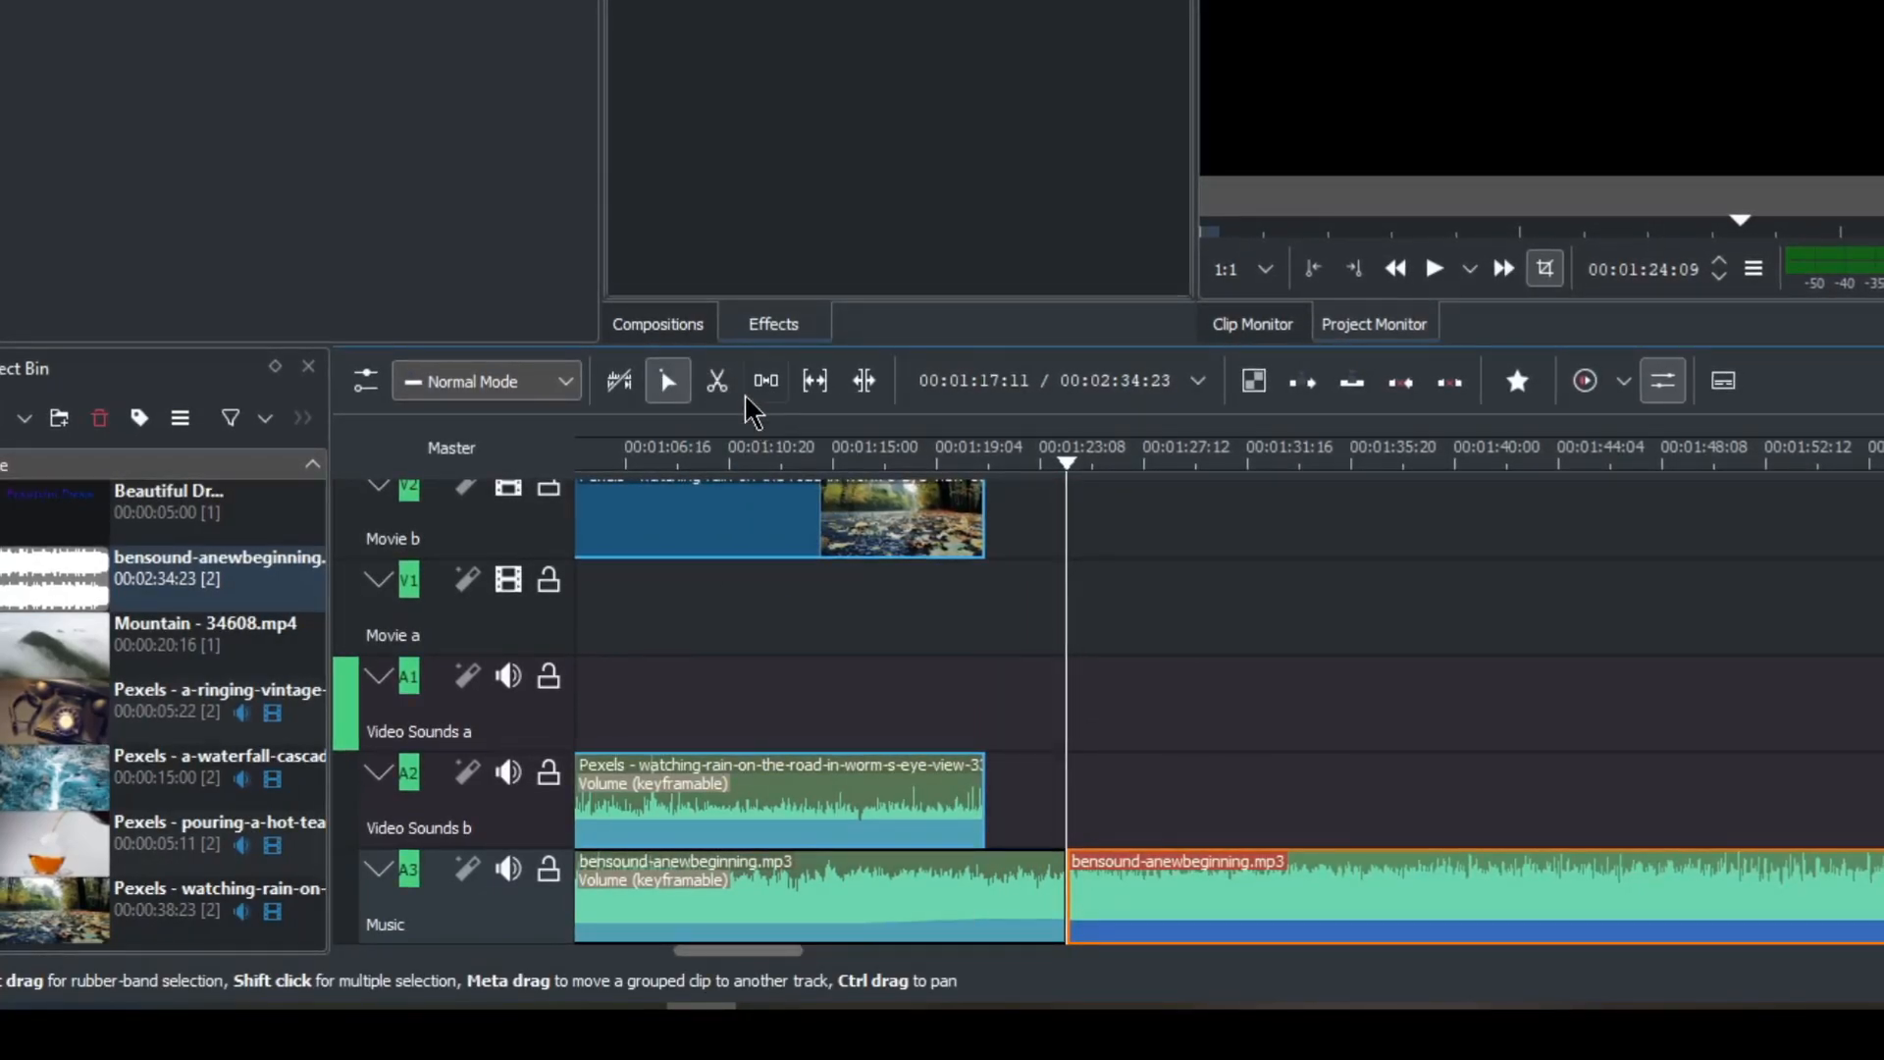
pyautogui.moveTo(1148, 893); pyautogui.dragTo(1180, 915)
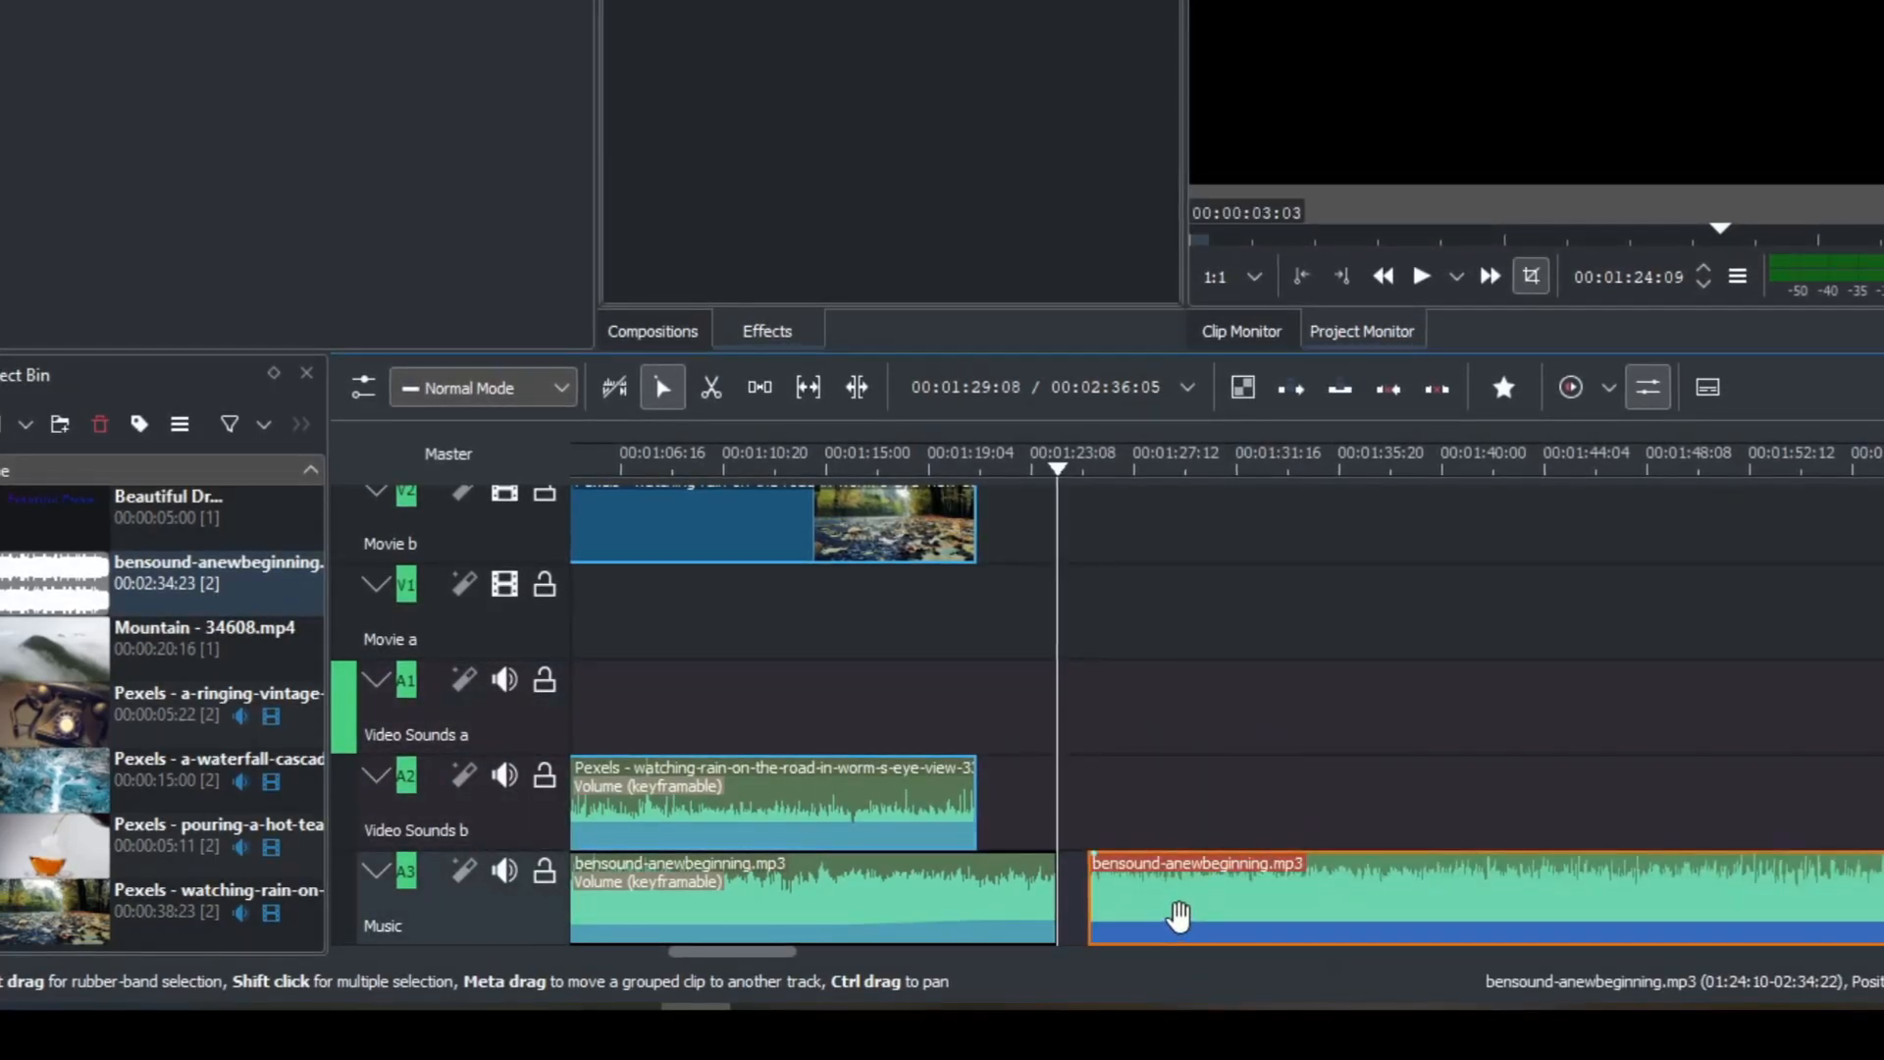
pyautogui.press('Delete')
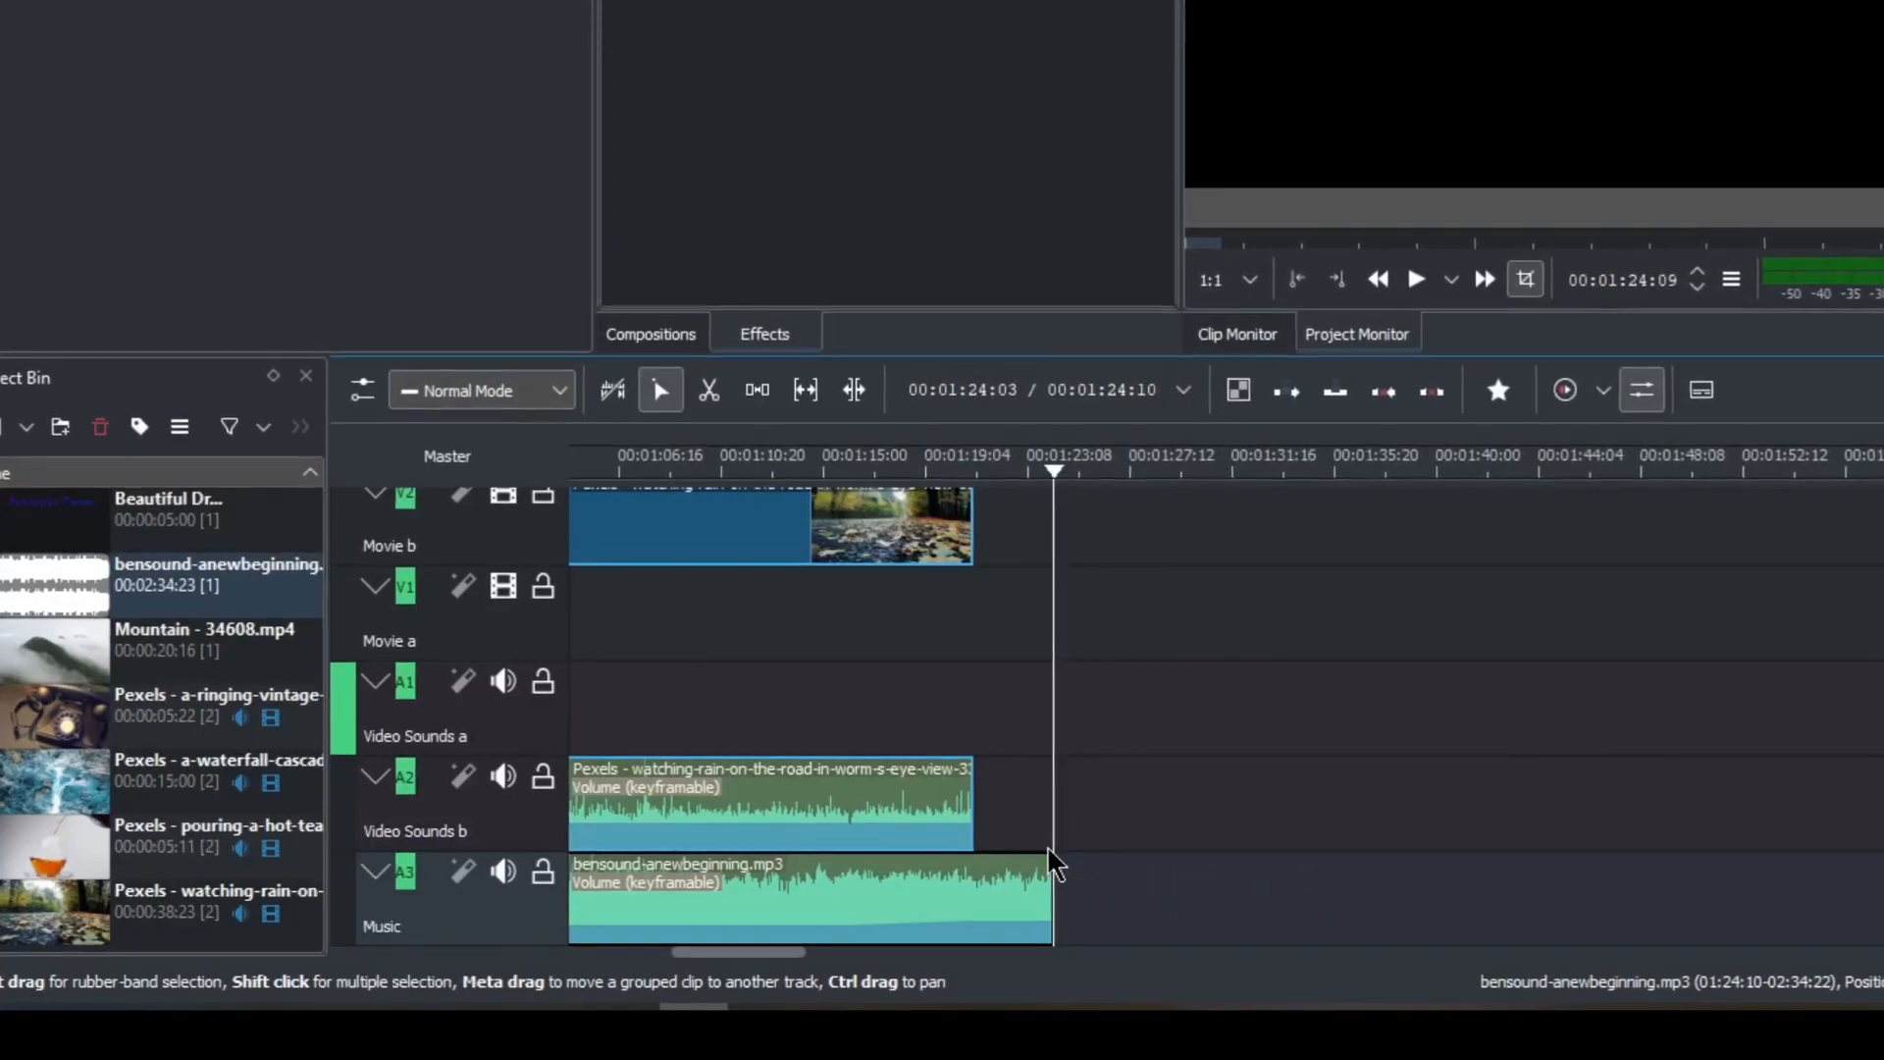
# Add fade-outs at the end of the rain clip's audio and video, the video fade about 00:00:02:19 long, and play the ending.
pyautogui.moveTo(1051, 863)
pyautogui.moveTo(1051, 869); pyautogui.dragTo(1104, 871)
pyautogui.moveTo(959, 769); pyautogui.dragTo(931, 774)
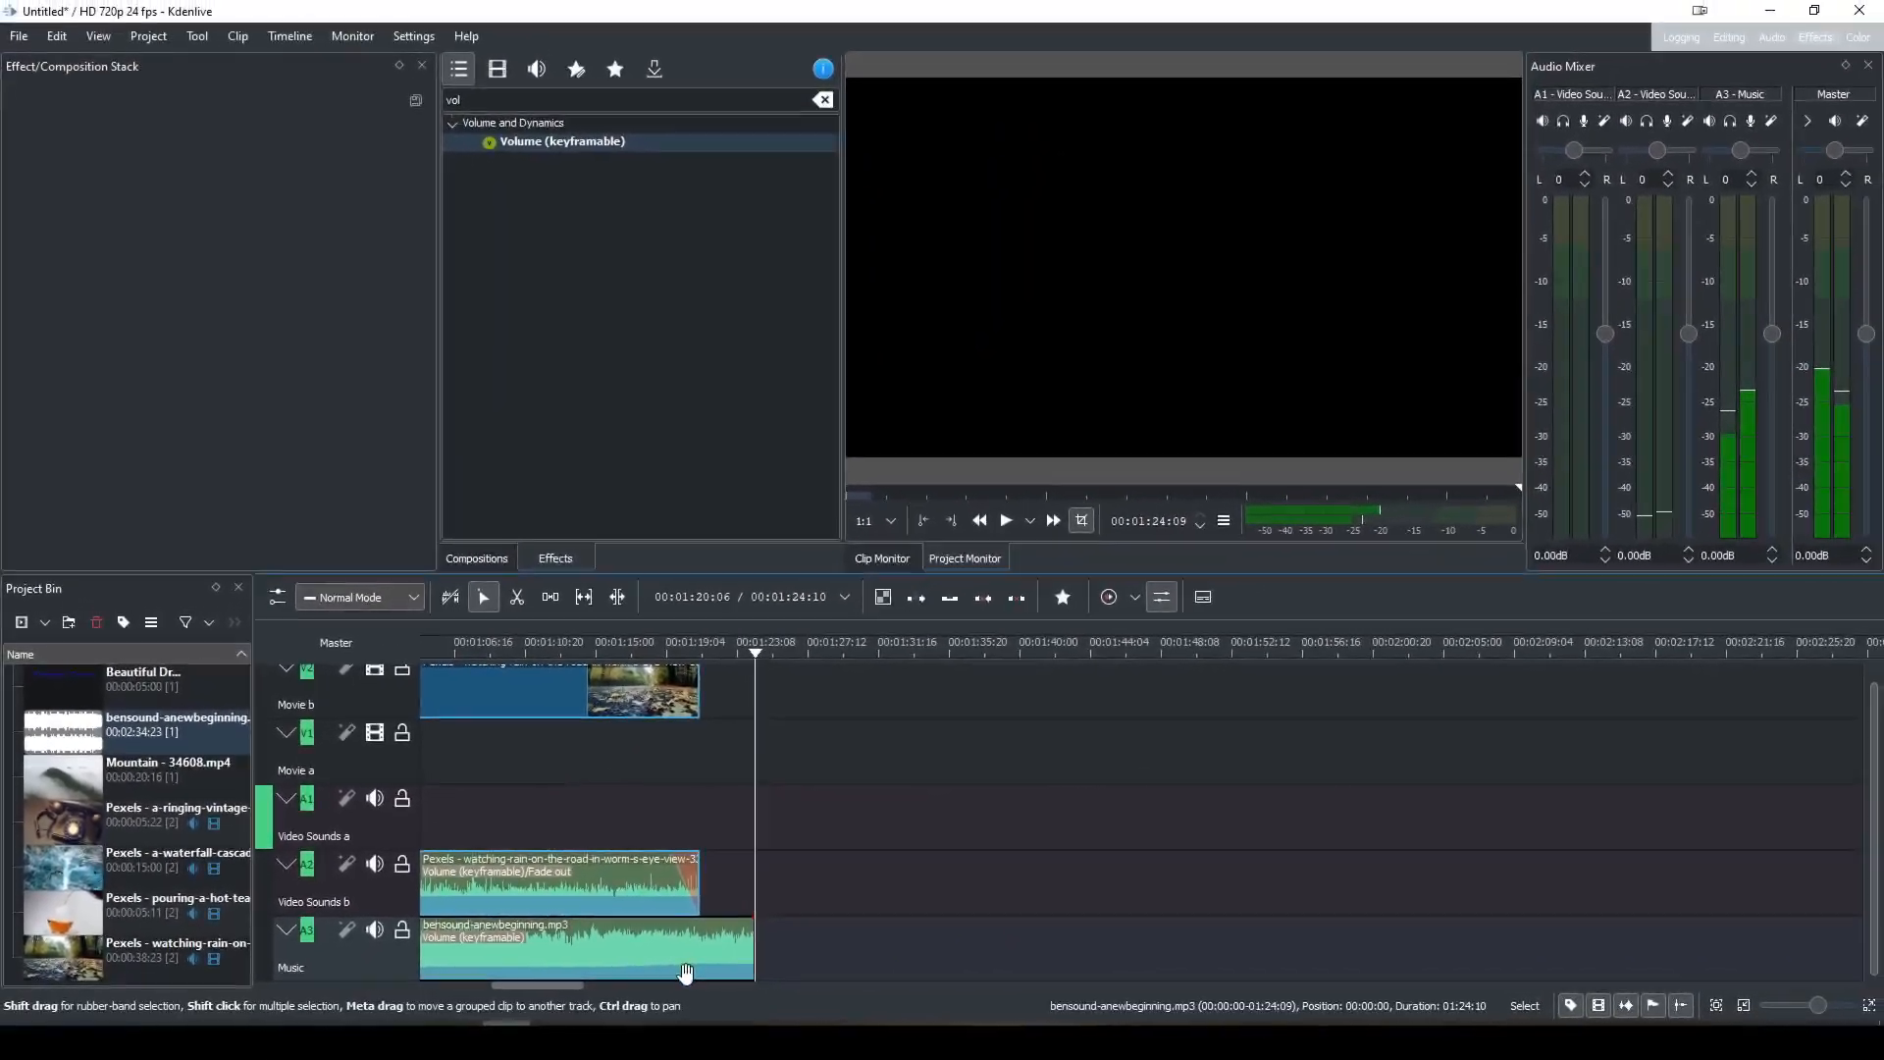
pyautogui.scroll(2, 765, 774)
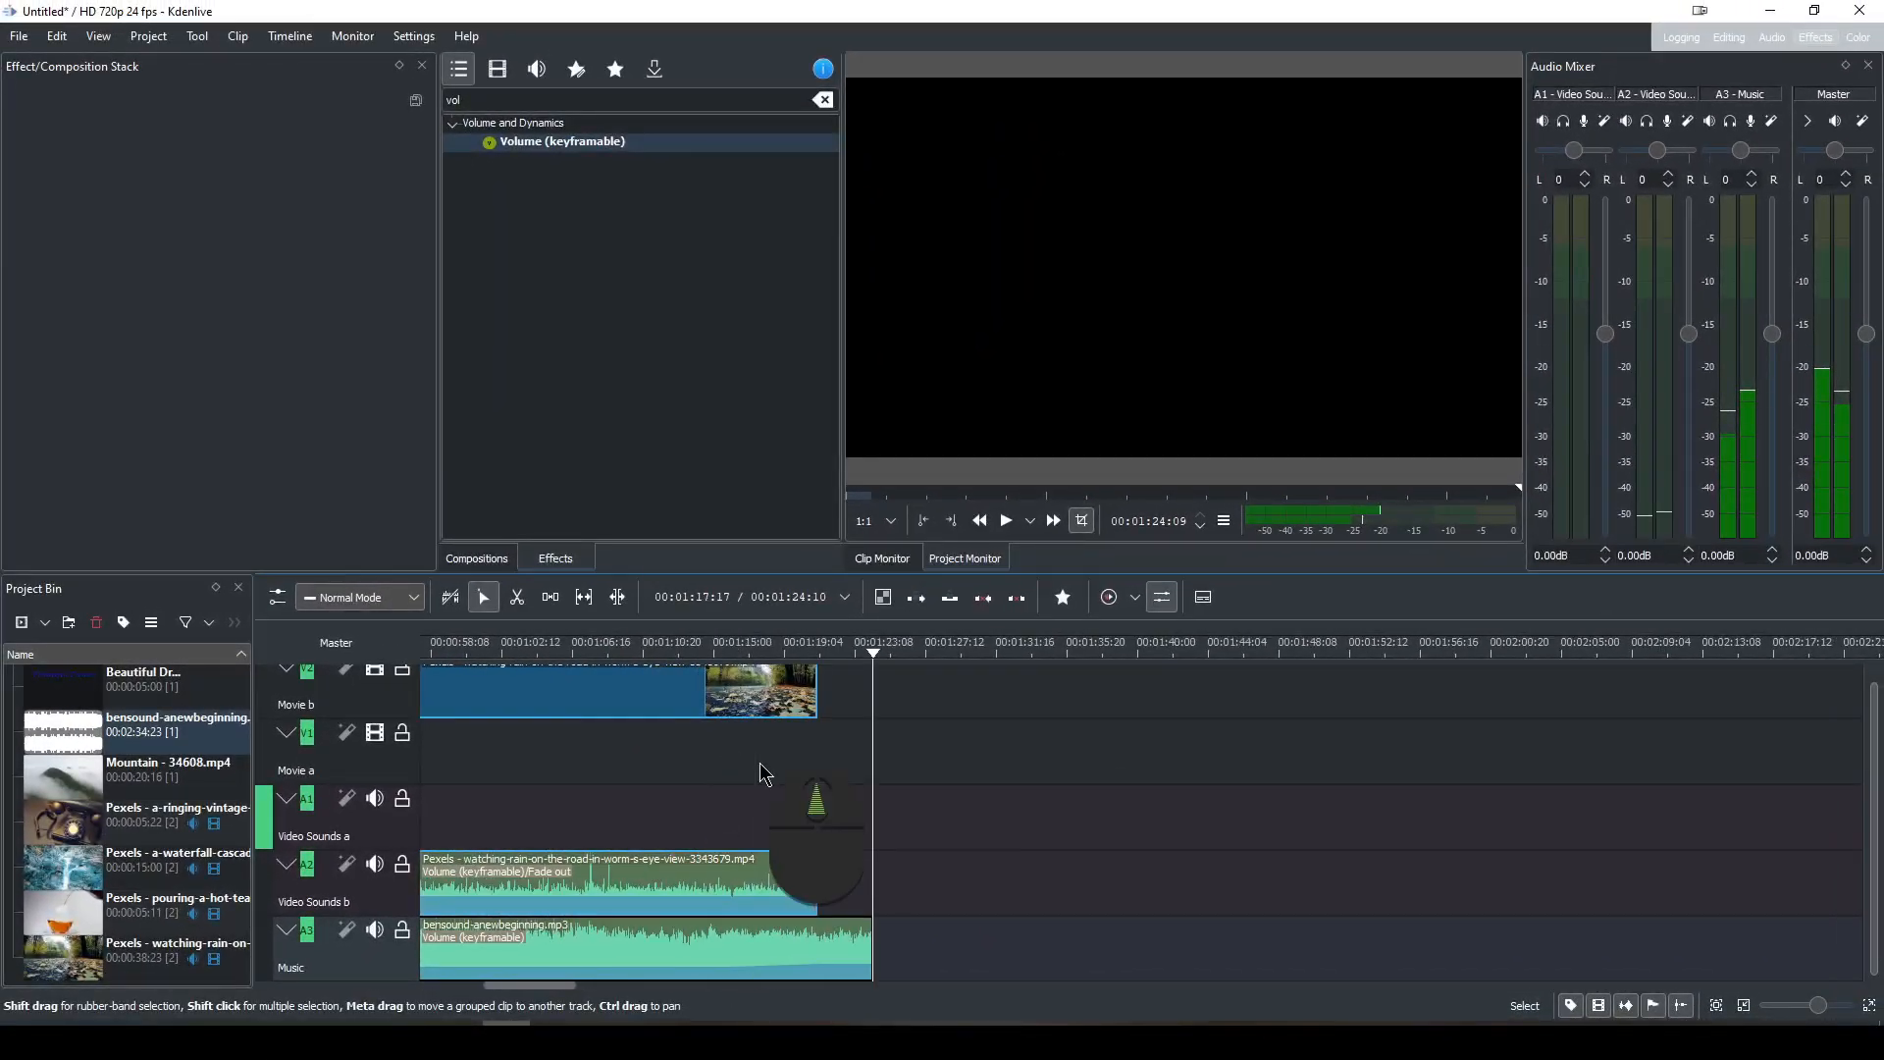
pyautogui.scroll(1, 1862, 773)
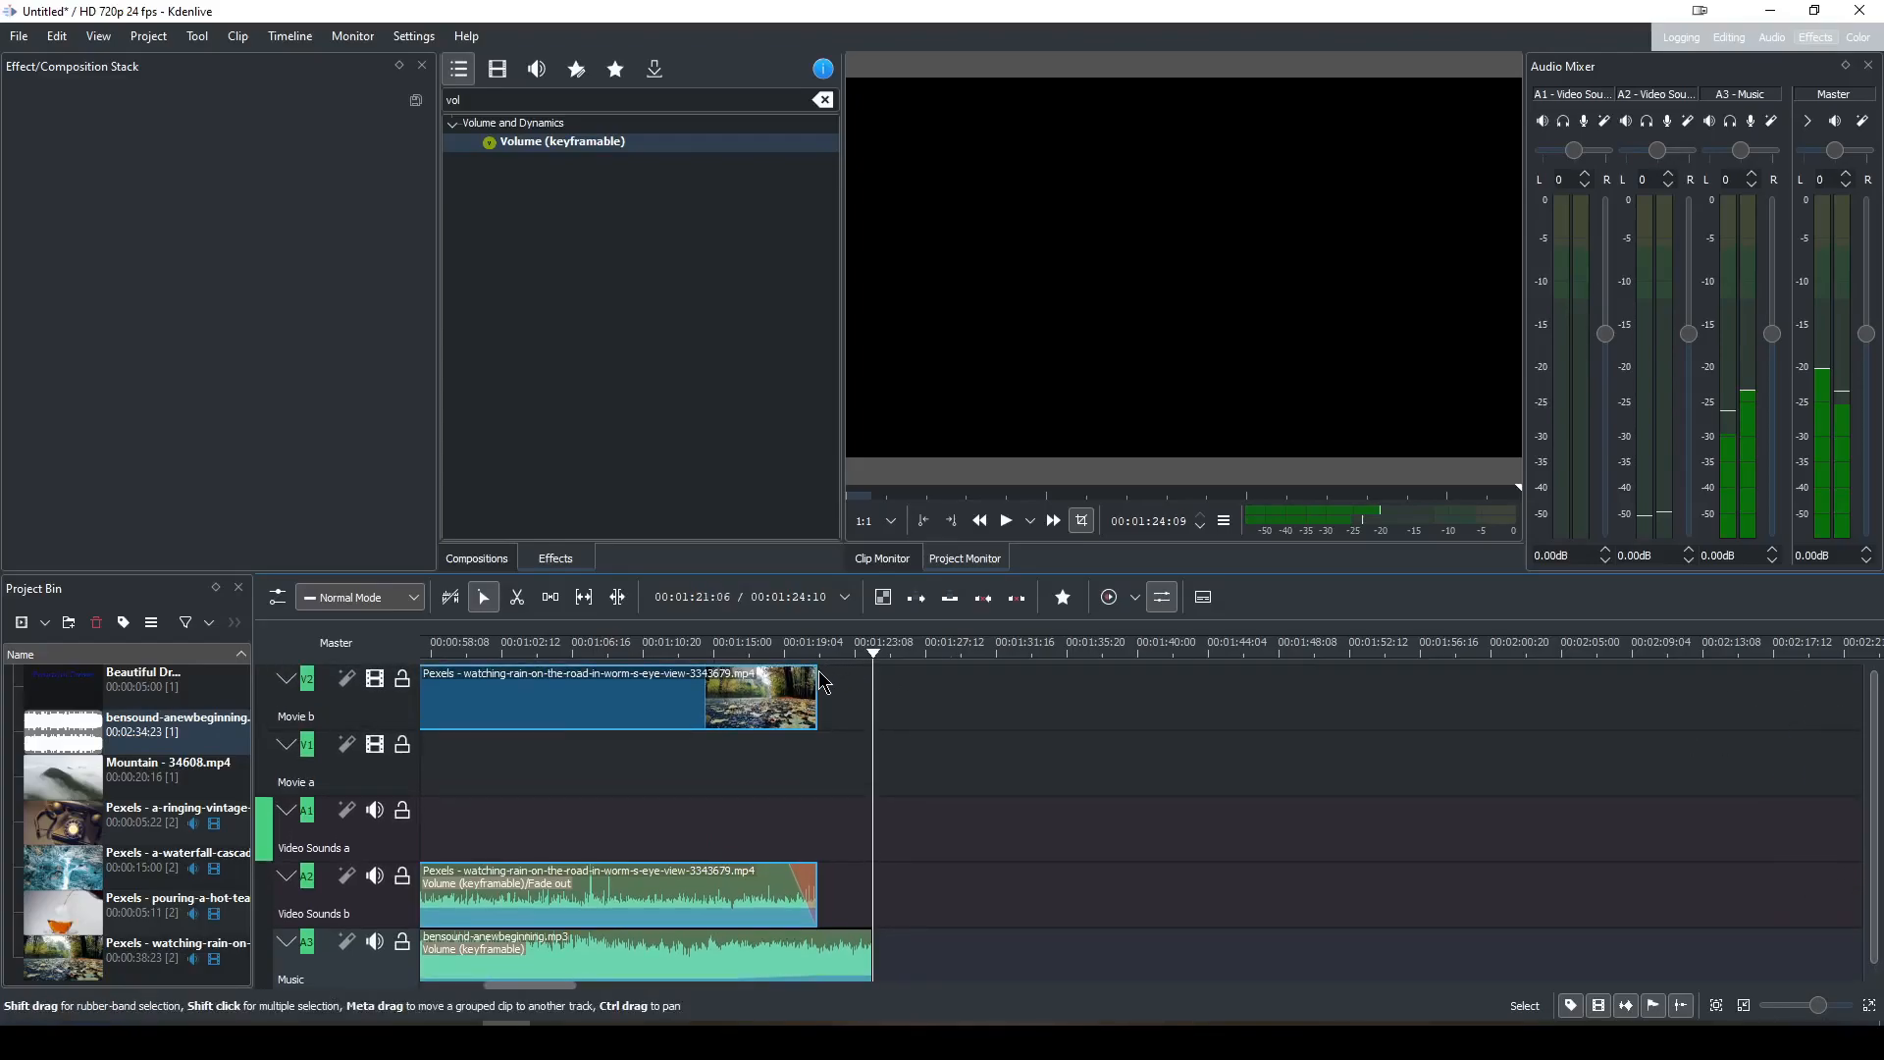
pyautogui.moveTo(812, 675); pyautogui.dragTo(774, 681)
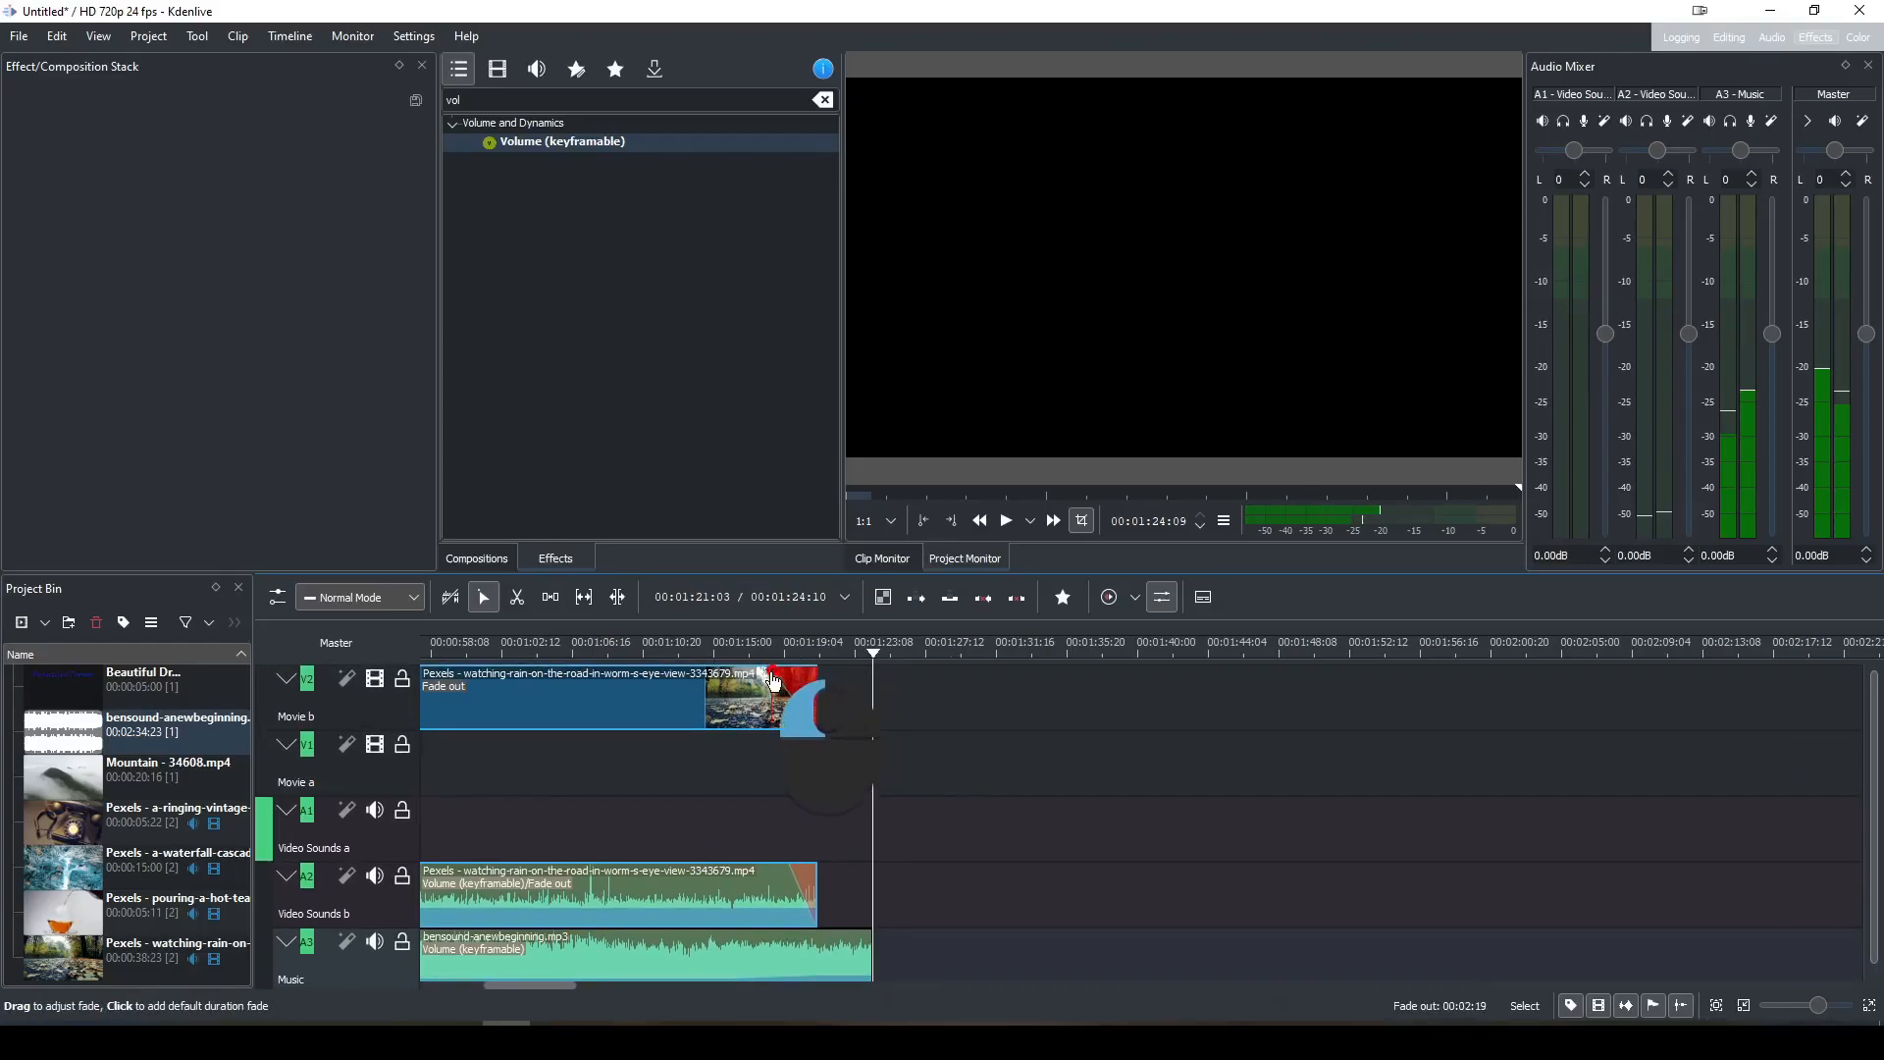
pyautogui.press('space')
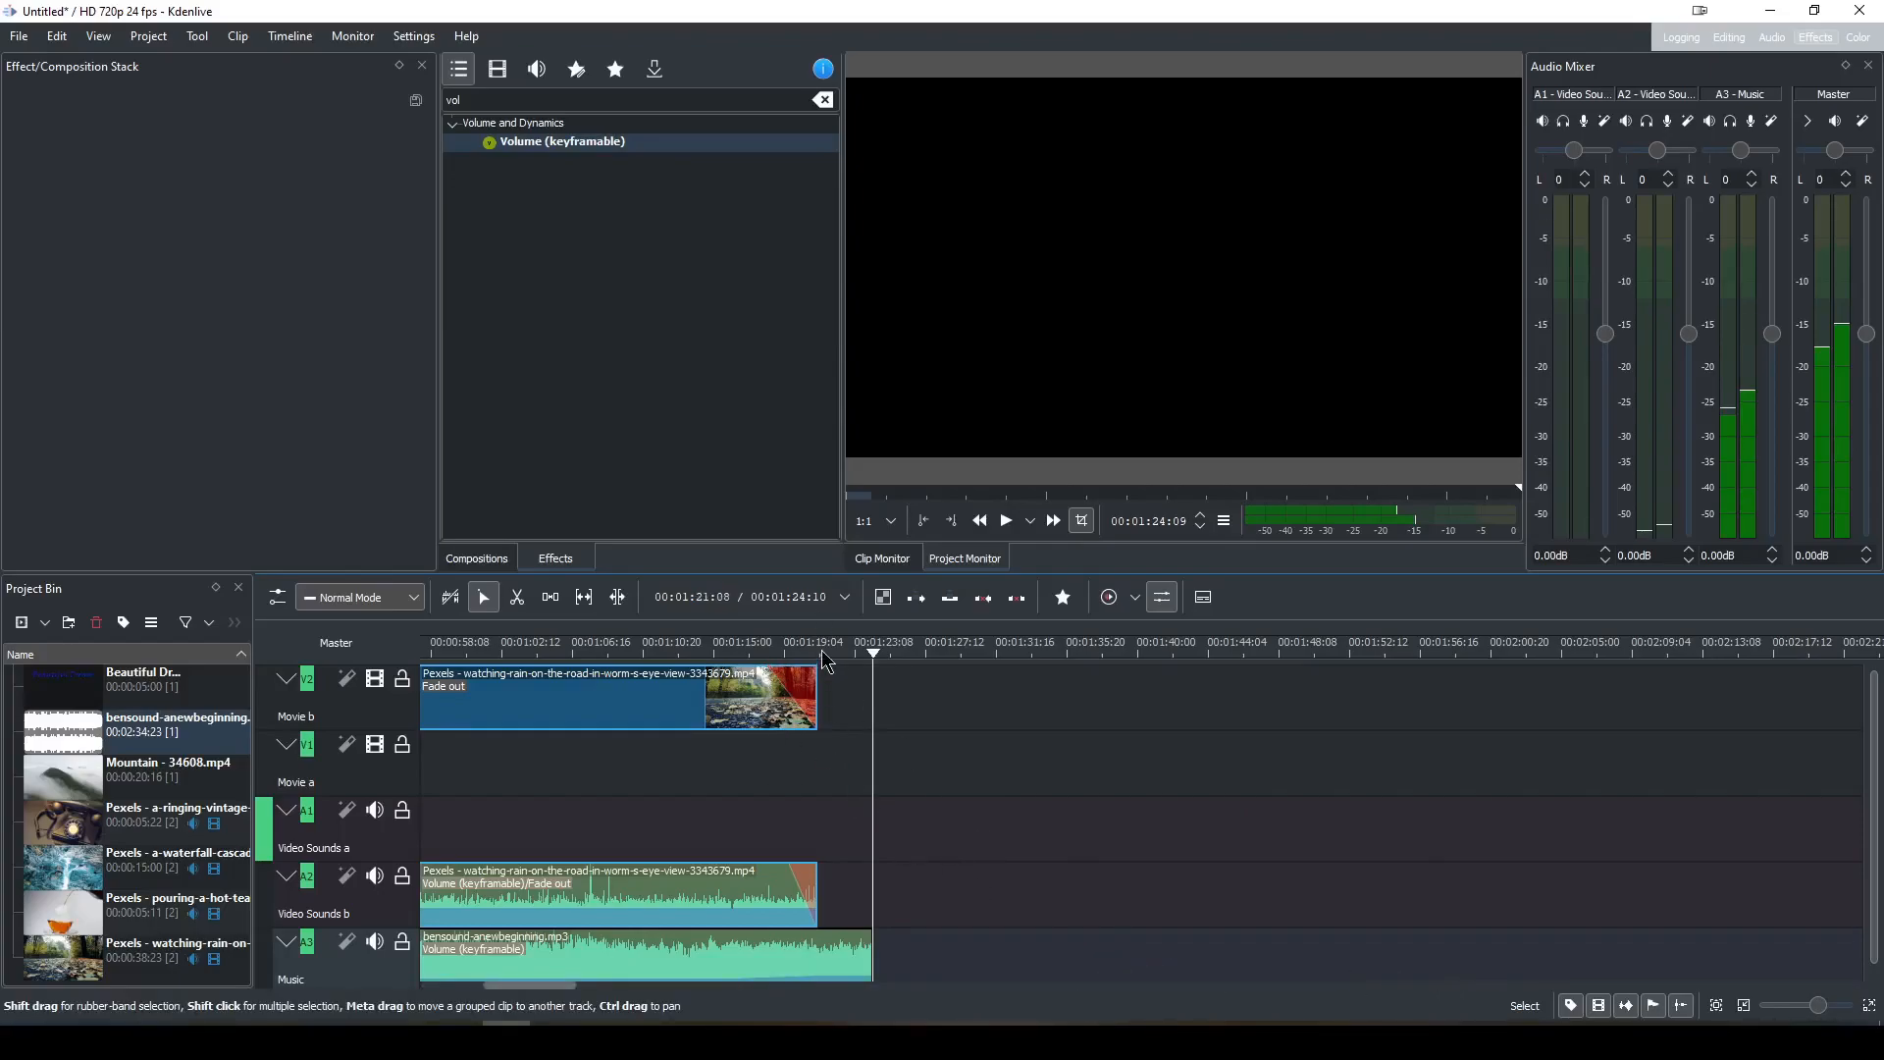
# Add a fade-in to the start of the mountain clip and preview the opening seconds up to 00:00:04:08.
pyautogui.scroll(4, 908, 706)
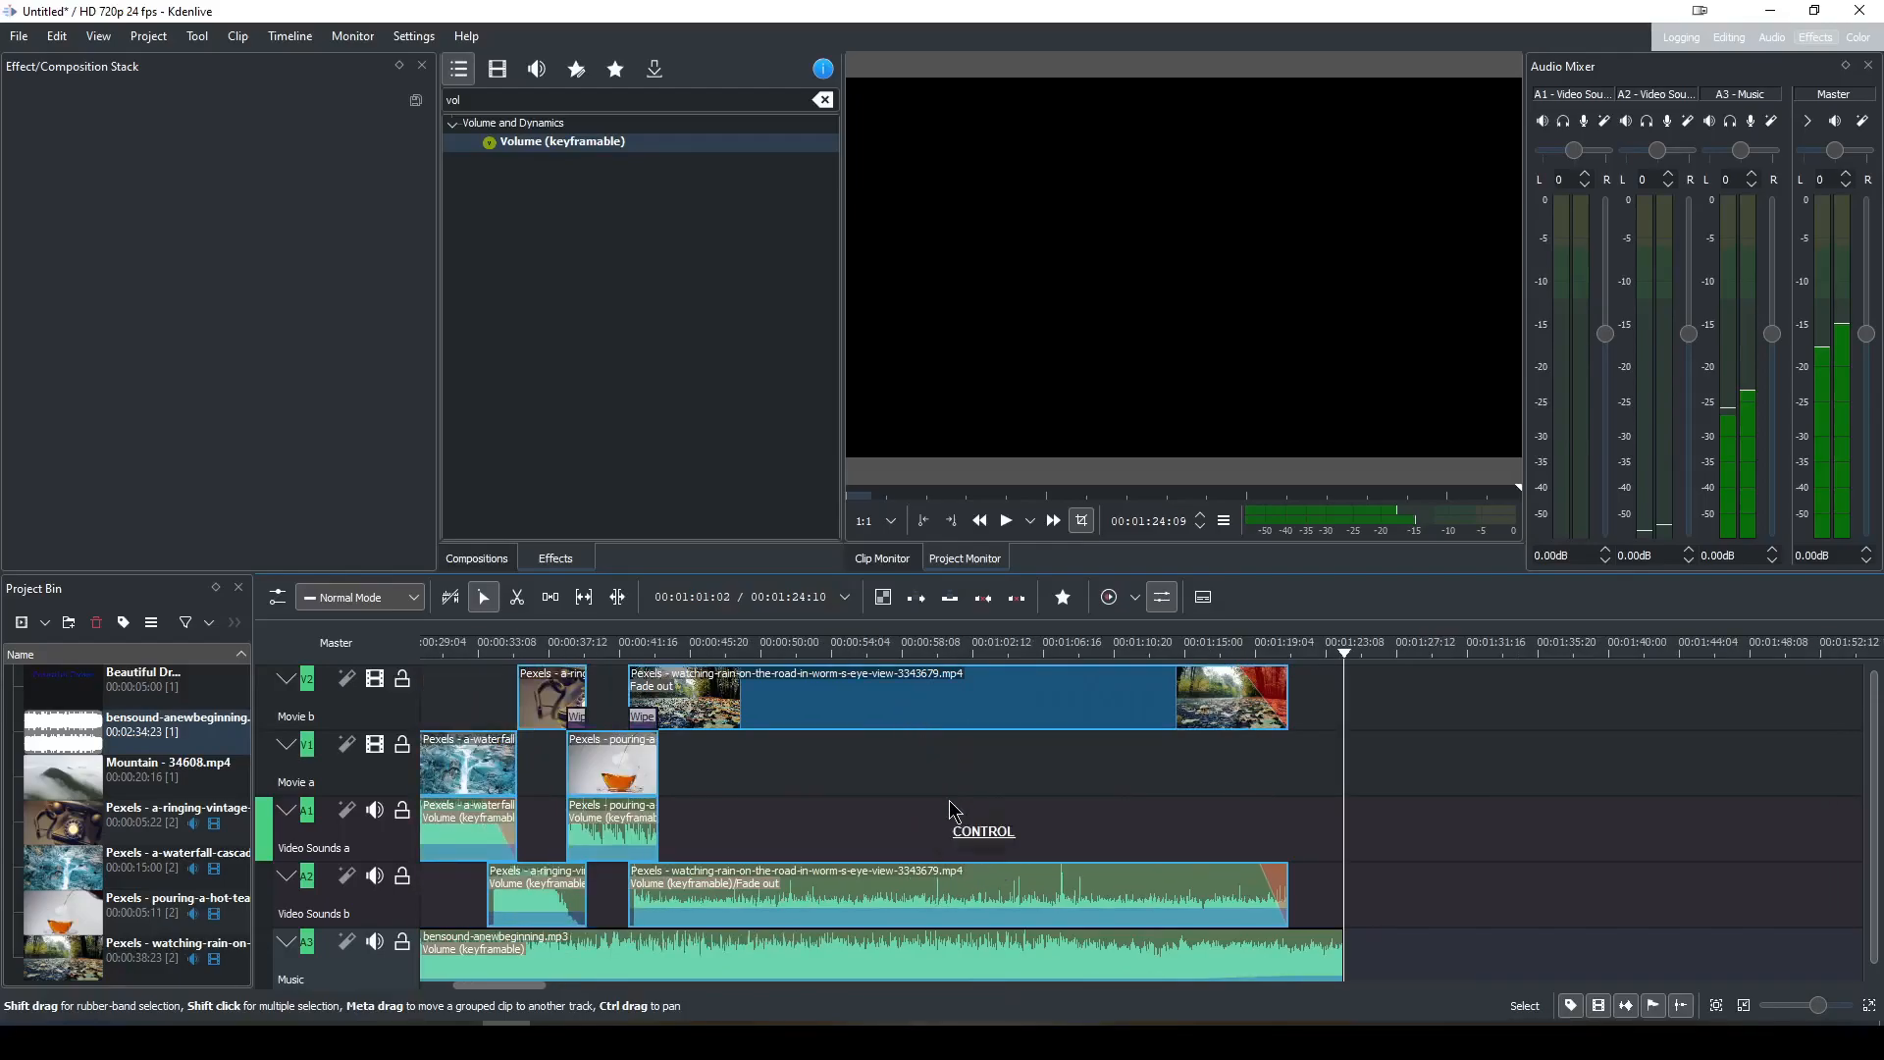
pyautogui.hotkey('ctrl', 'Home')
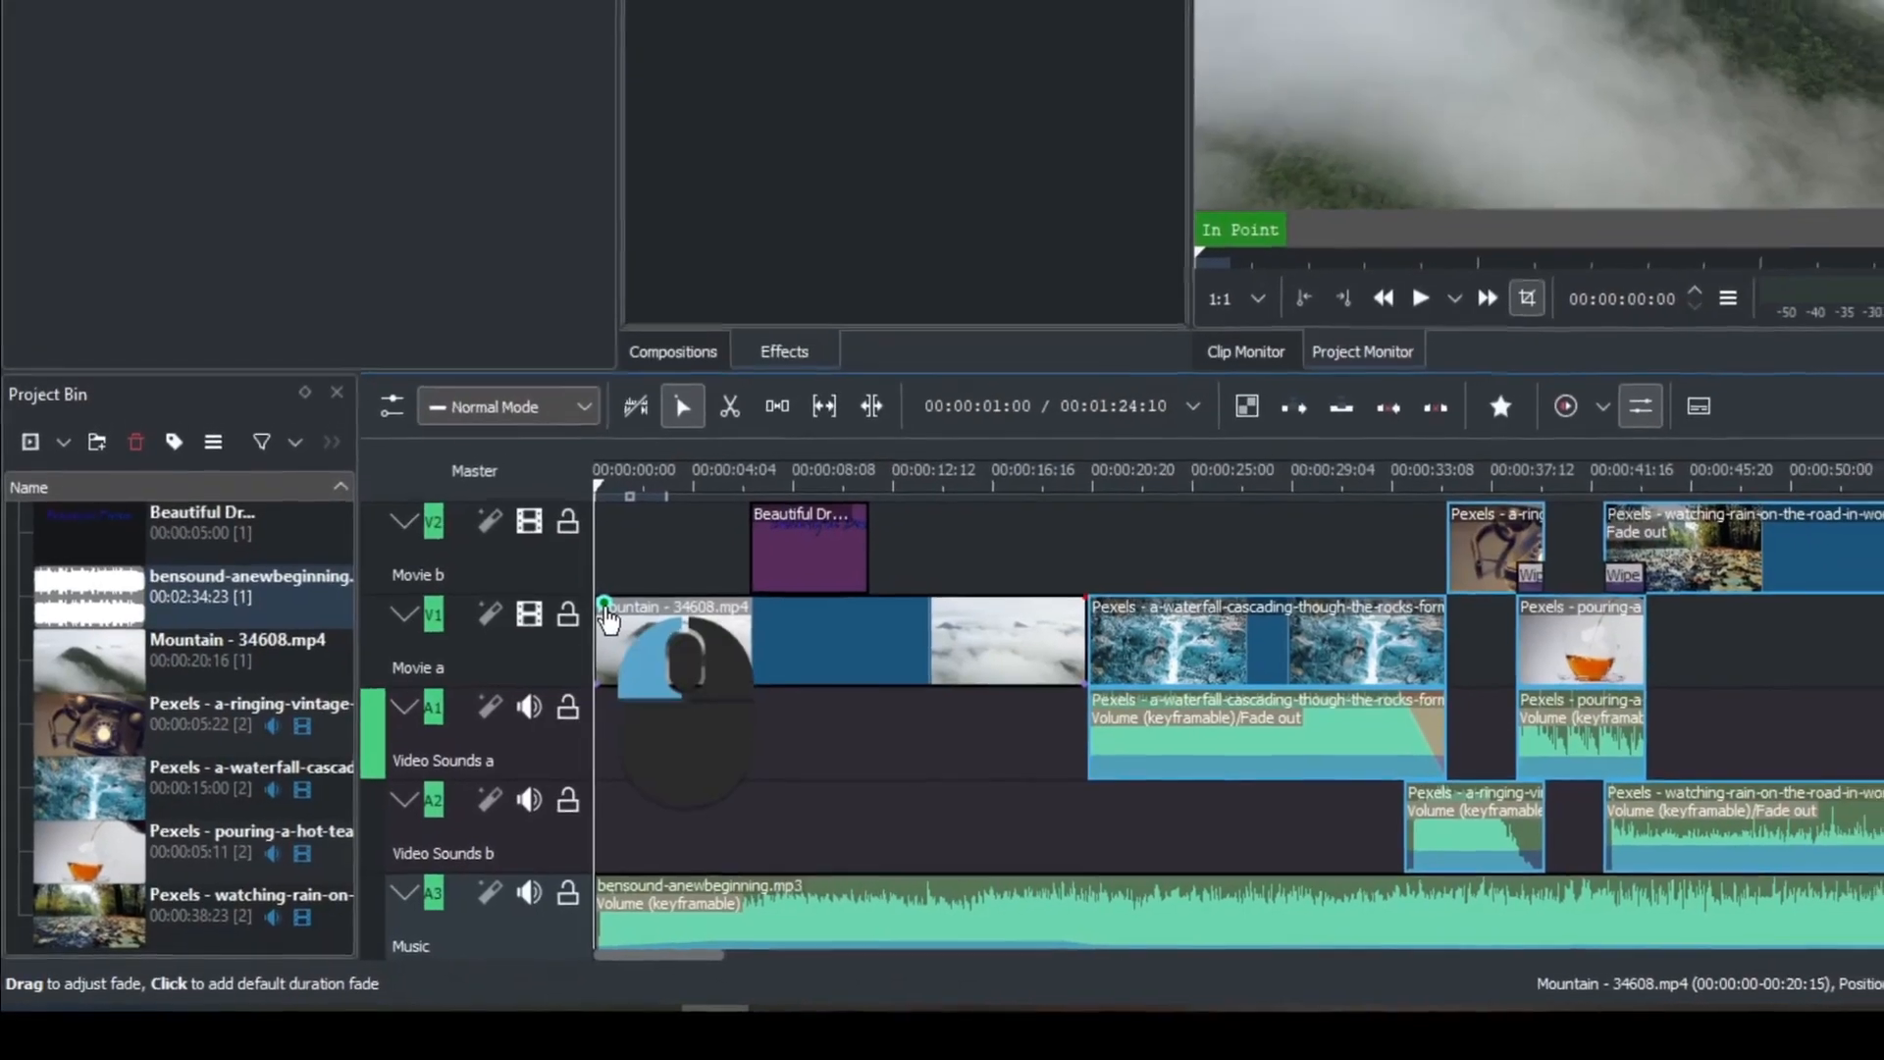
pyautogui.click(607, 604)
pyautogui.moveTo(601, 619); pyautogui.dragTo(660, 633)
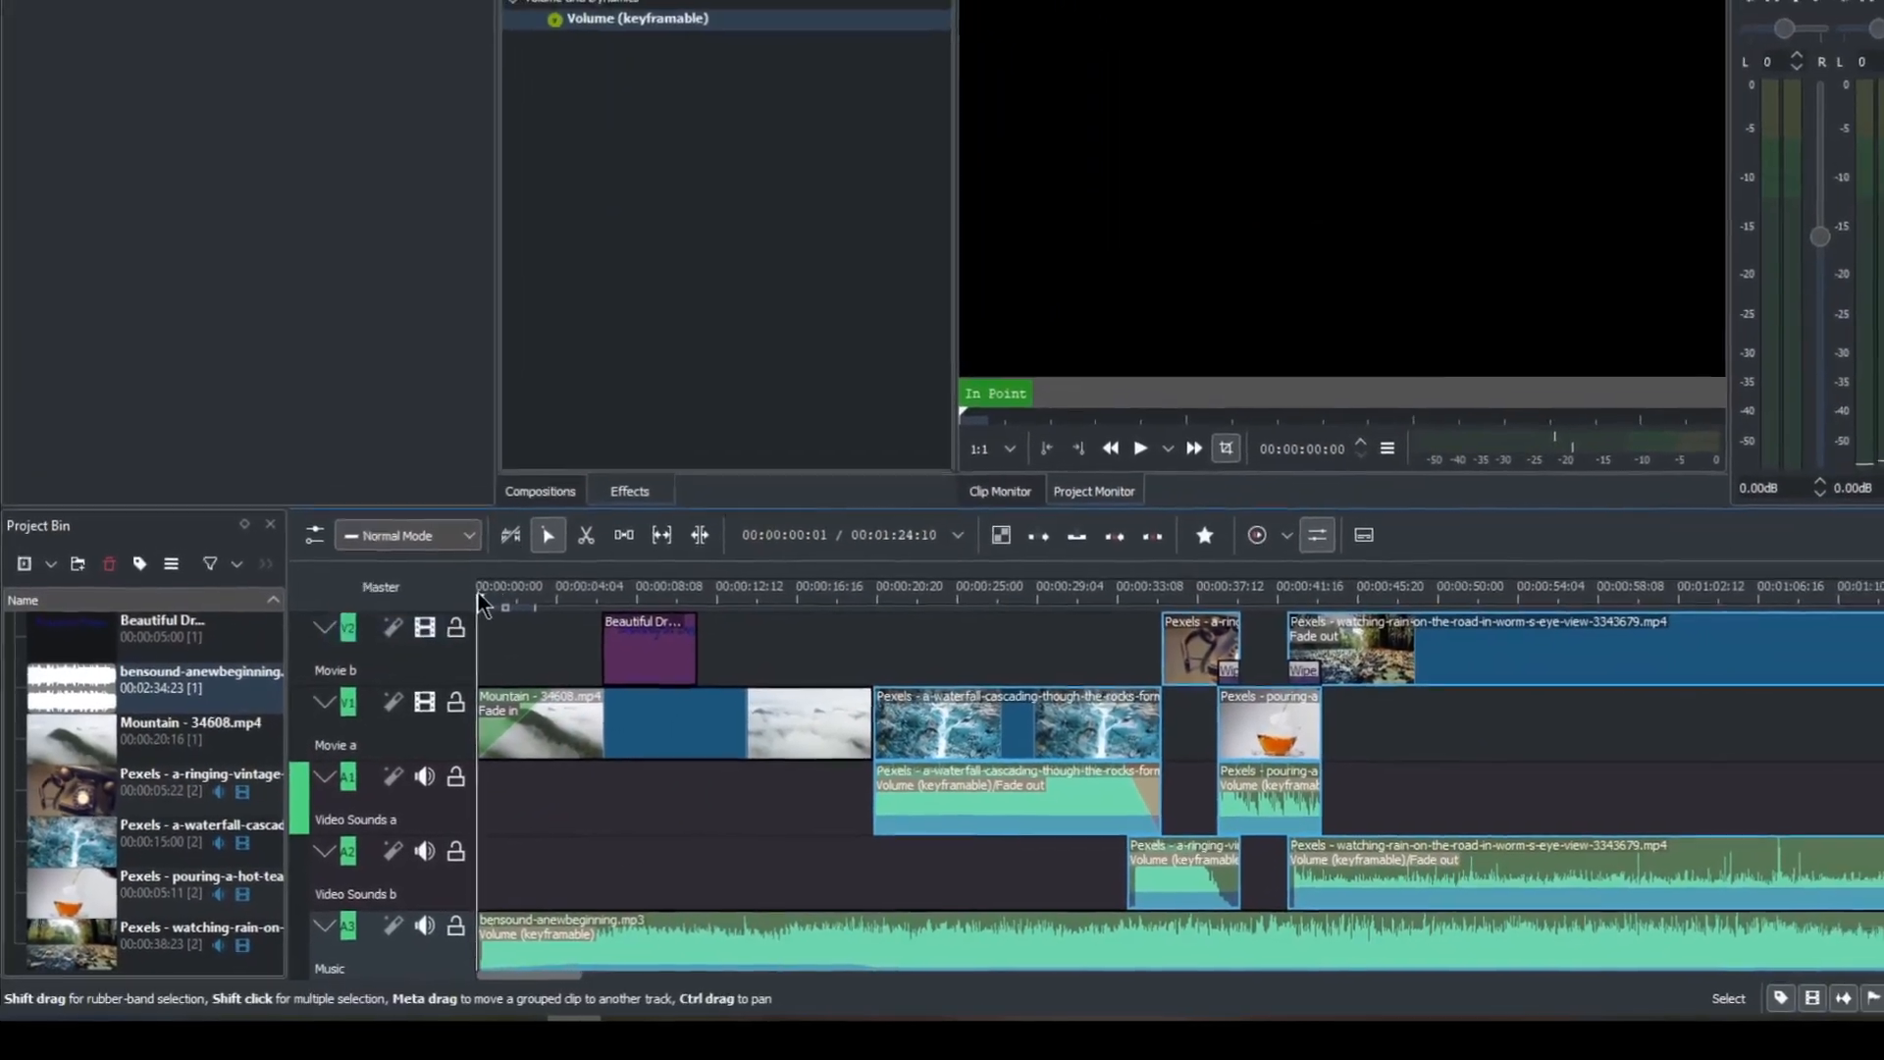
pyautogui.click(555, 594)
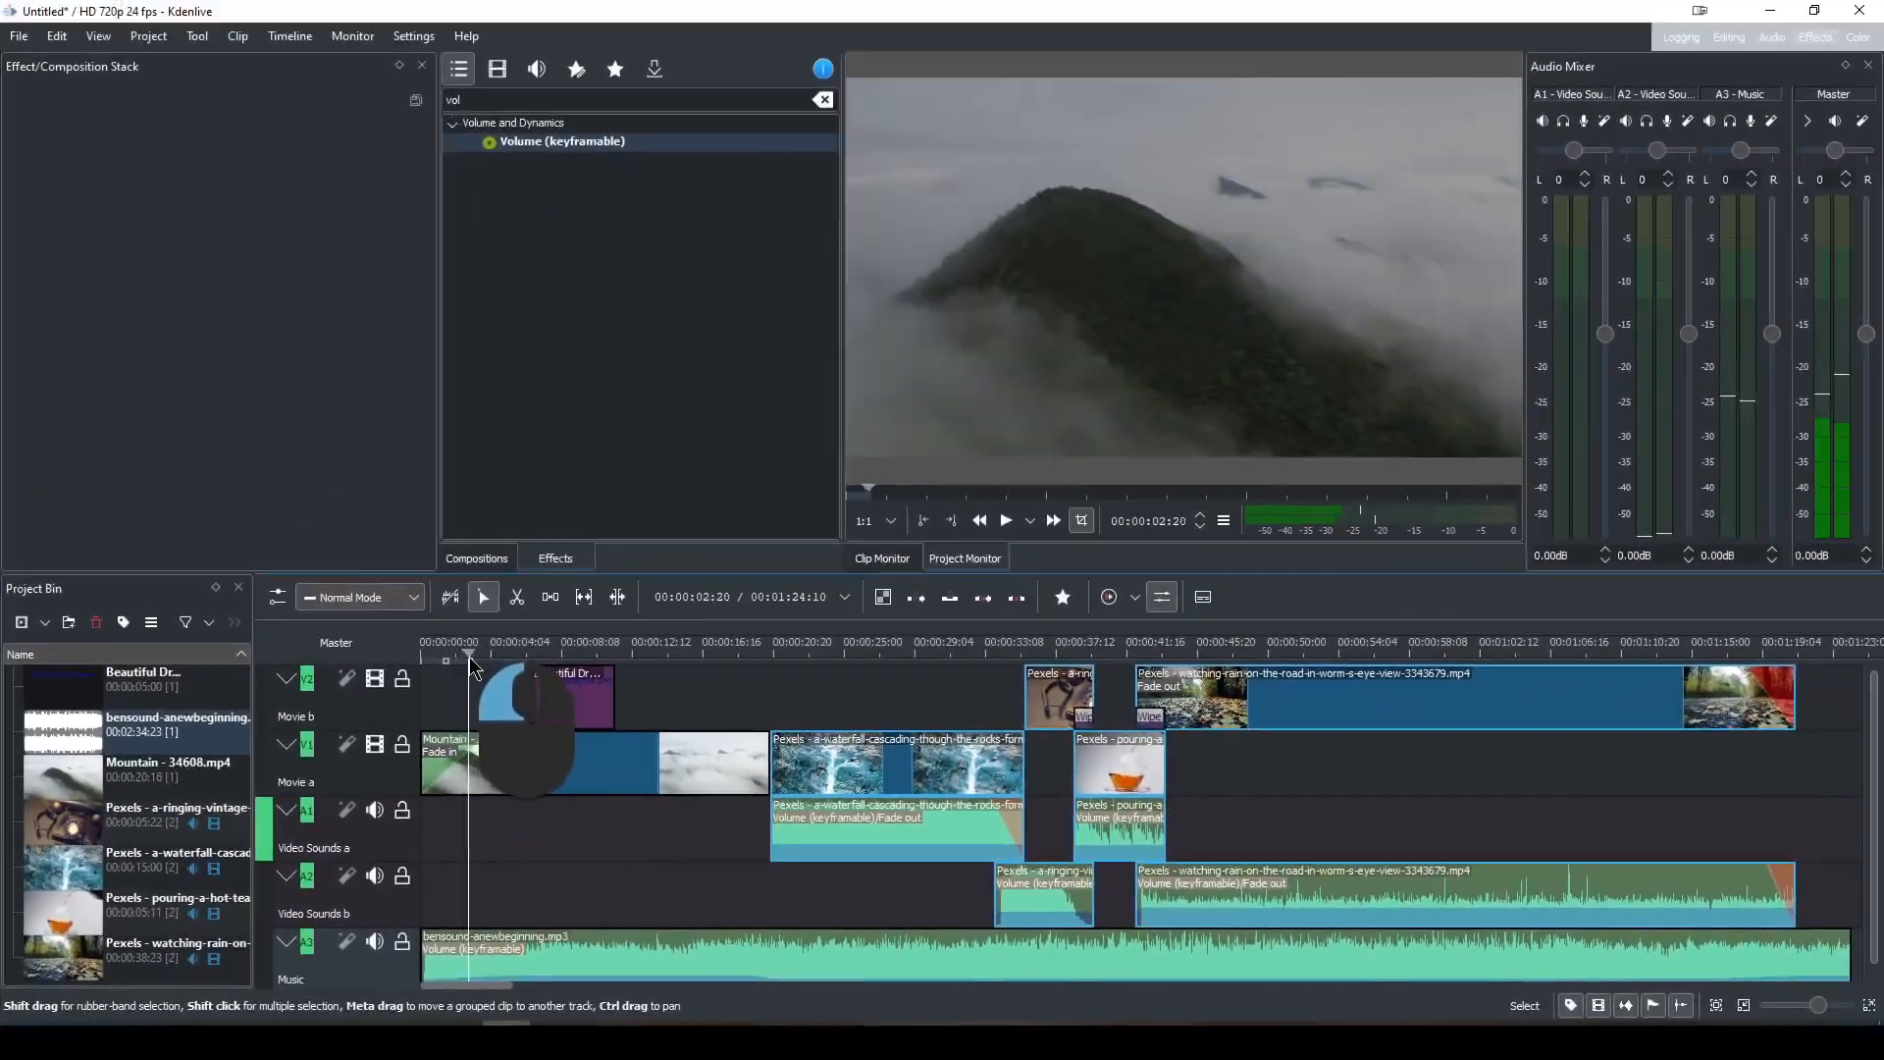
pyautogui.moveTo(472, 667); pyautogui.dragTo(498, 675)
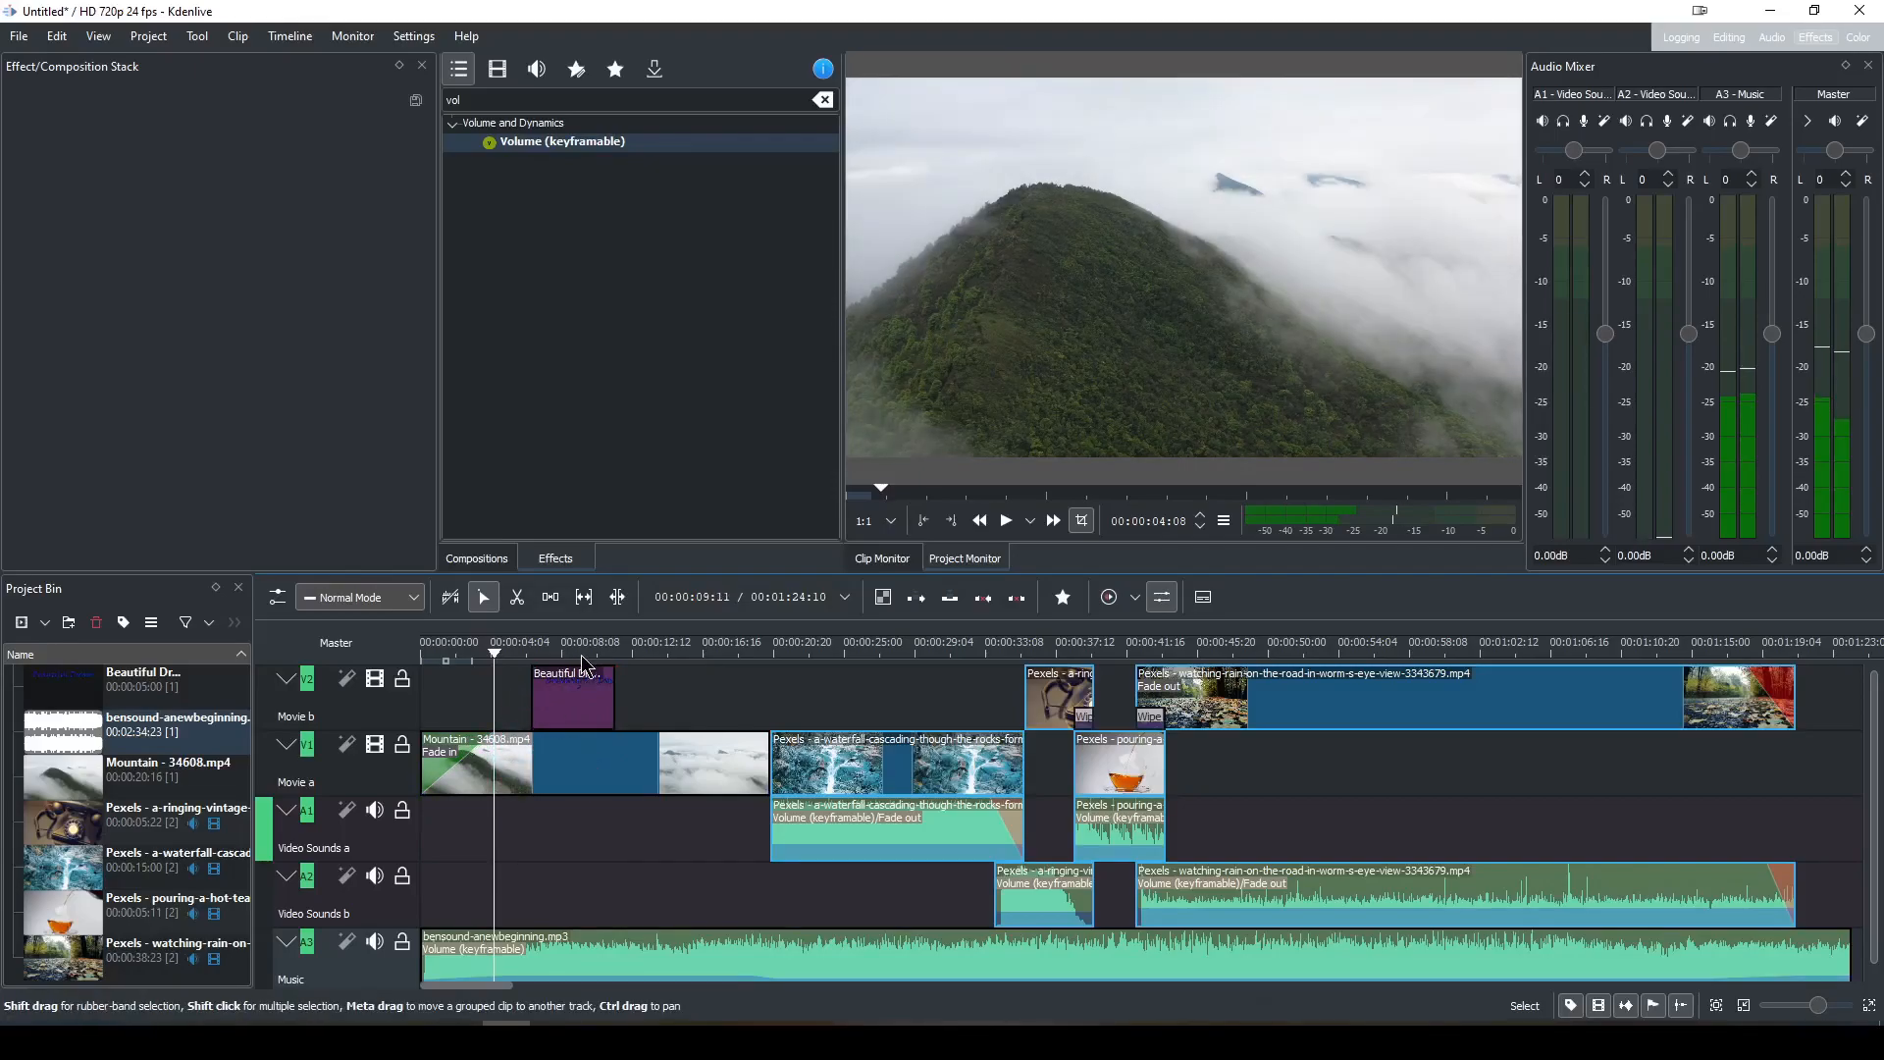
# Add a fade-in and a fade-out of 00:00:01:07 each to the Beautiful Dream title clip and play it.
pyautogui.click(542, 673)
pyautogui.moveTo(542, 673); pyautogui.dragTo(600, 681)
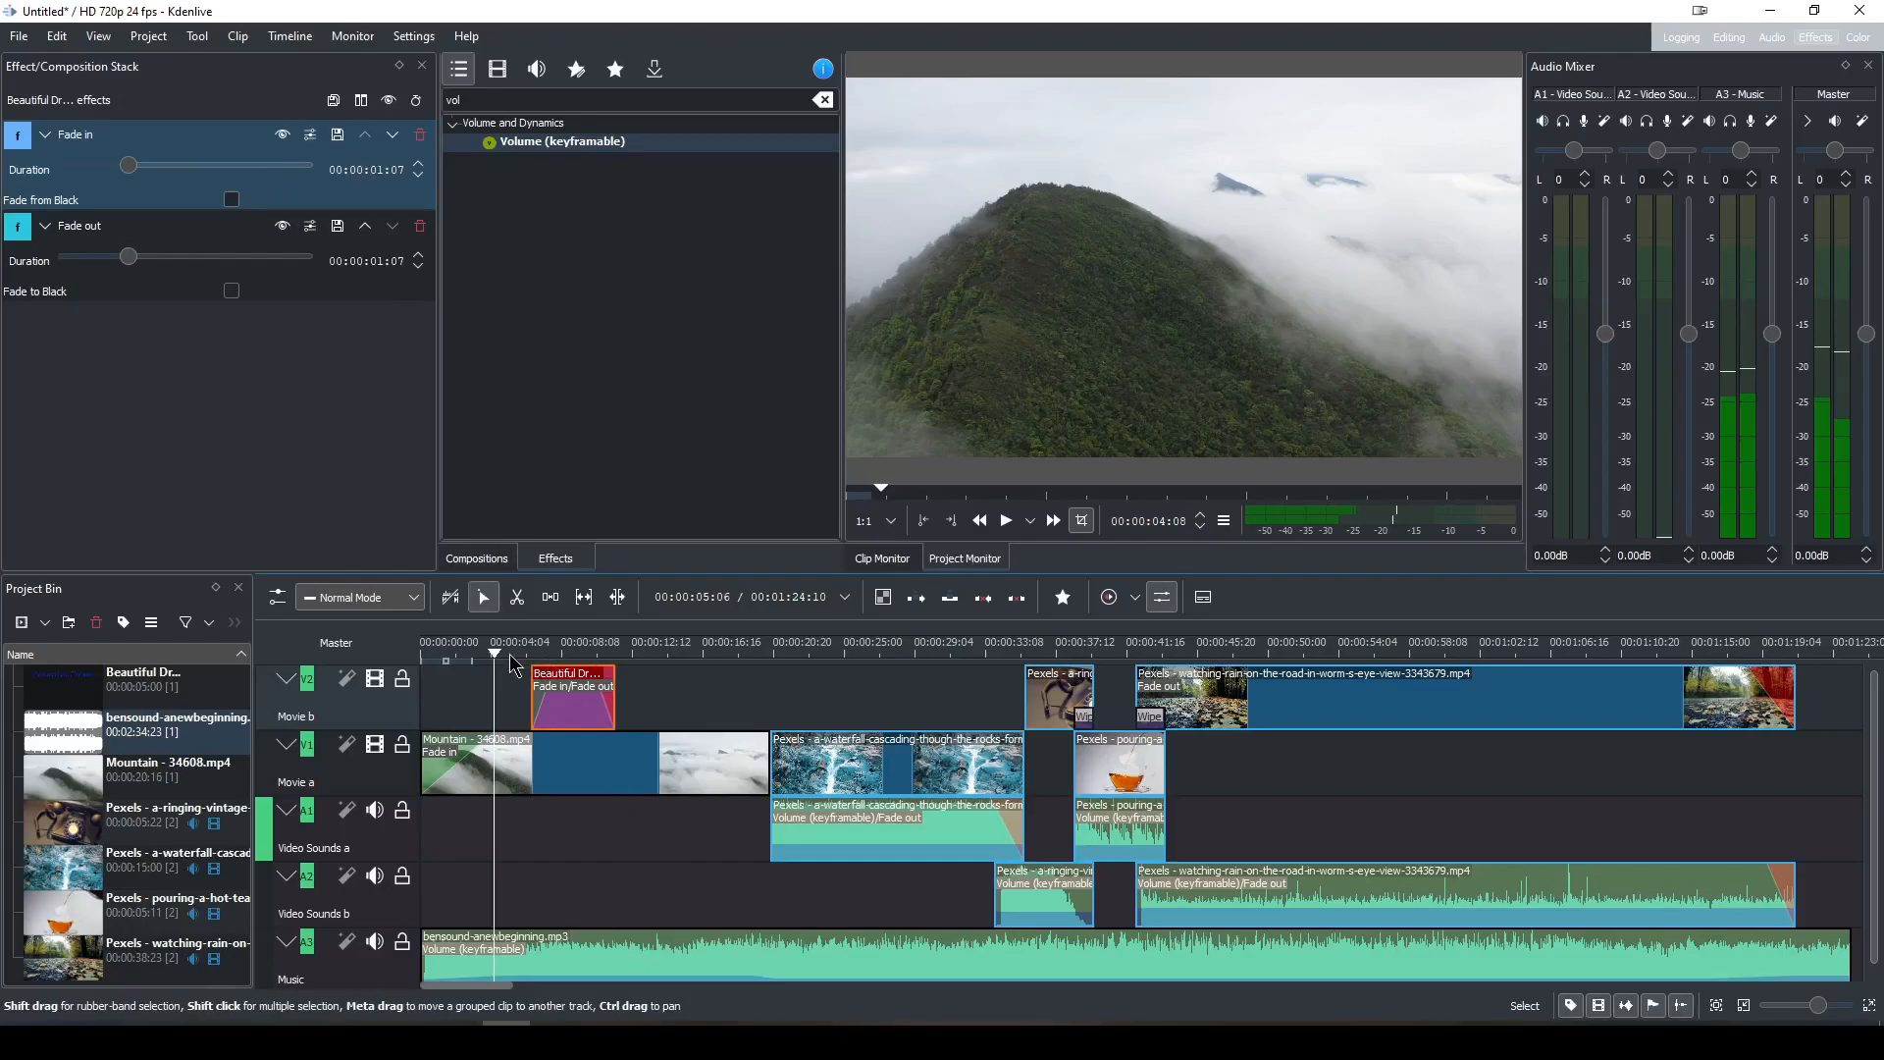
pyautogui.press('space')
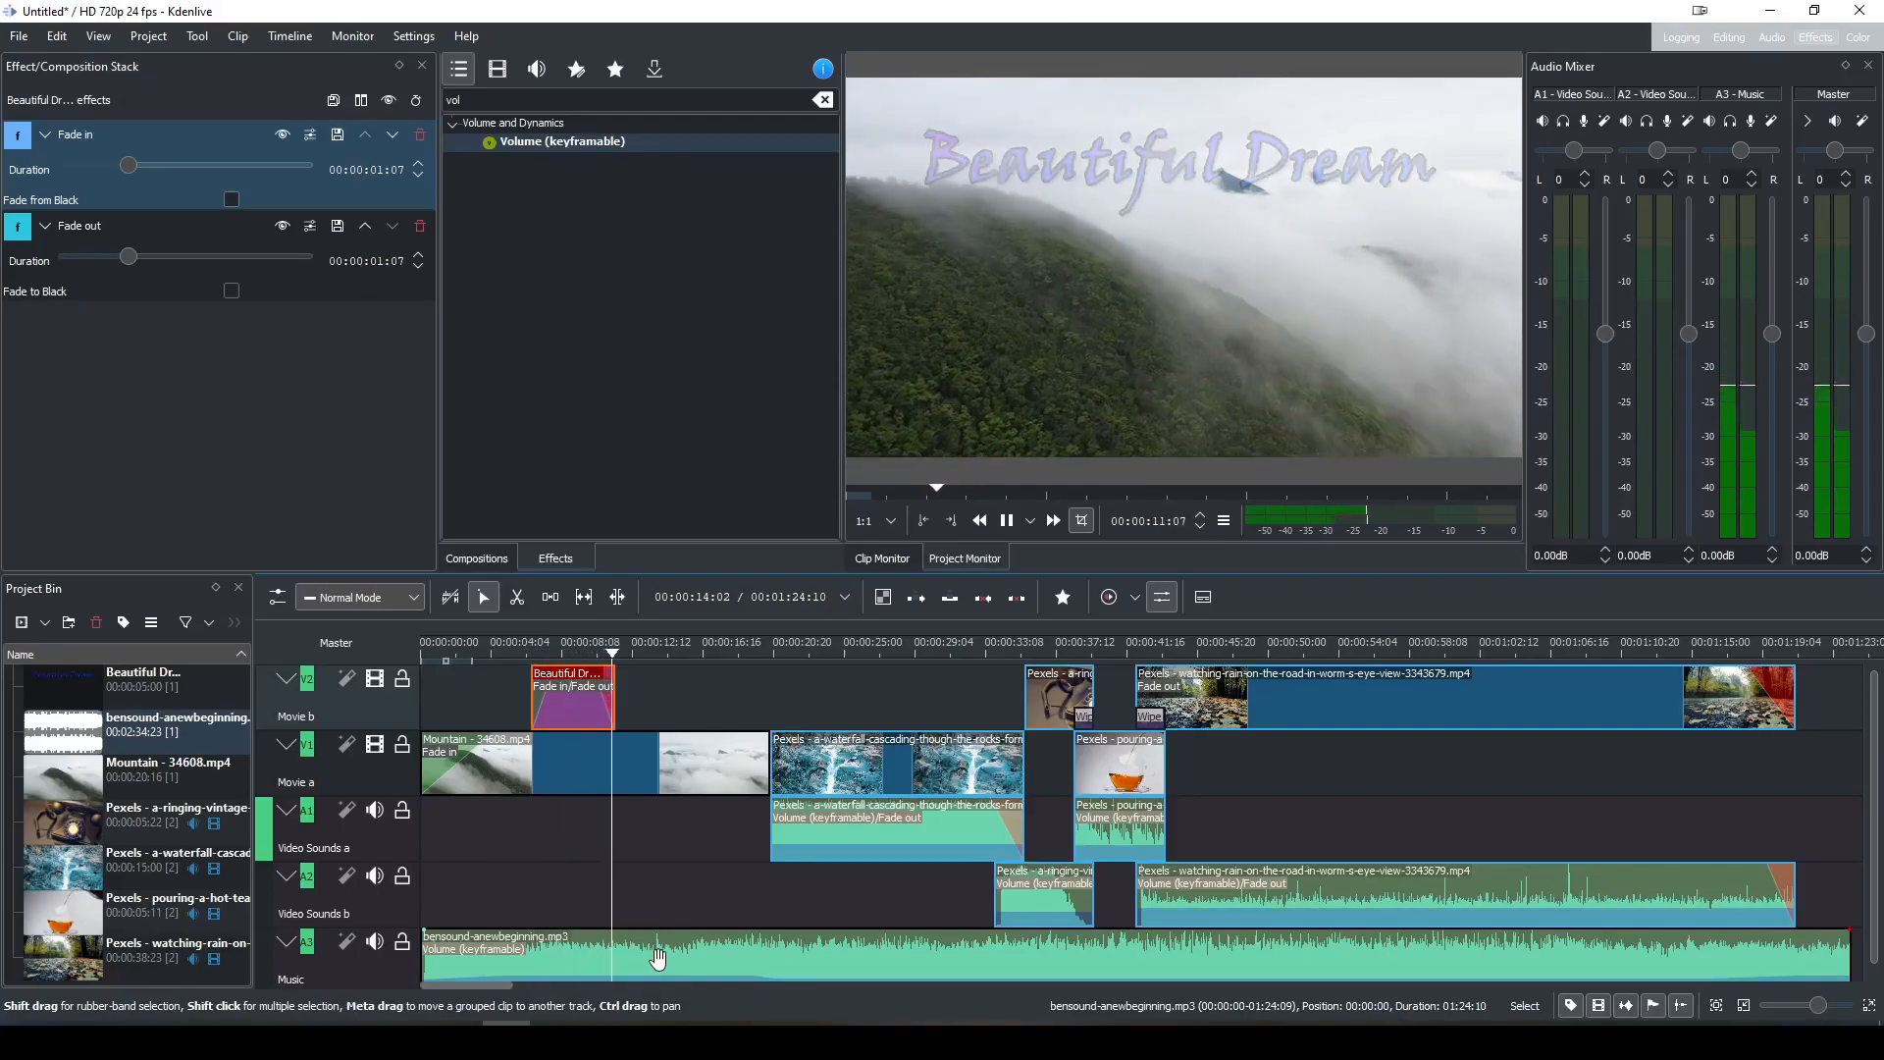
pyautogui.press('space')
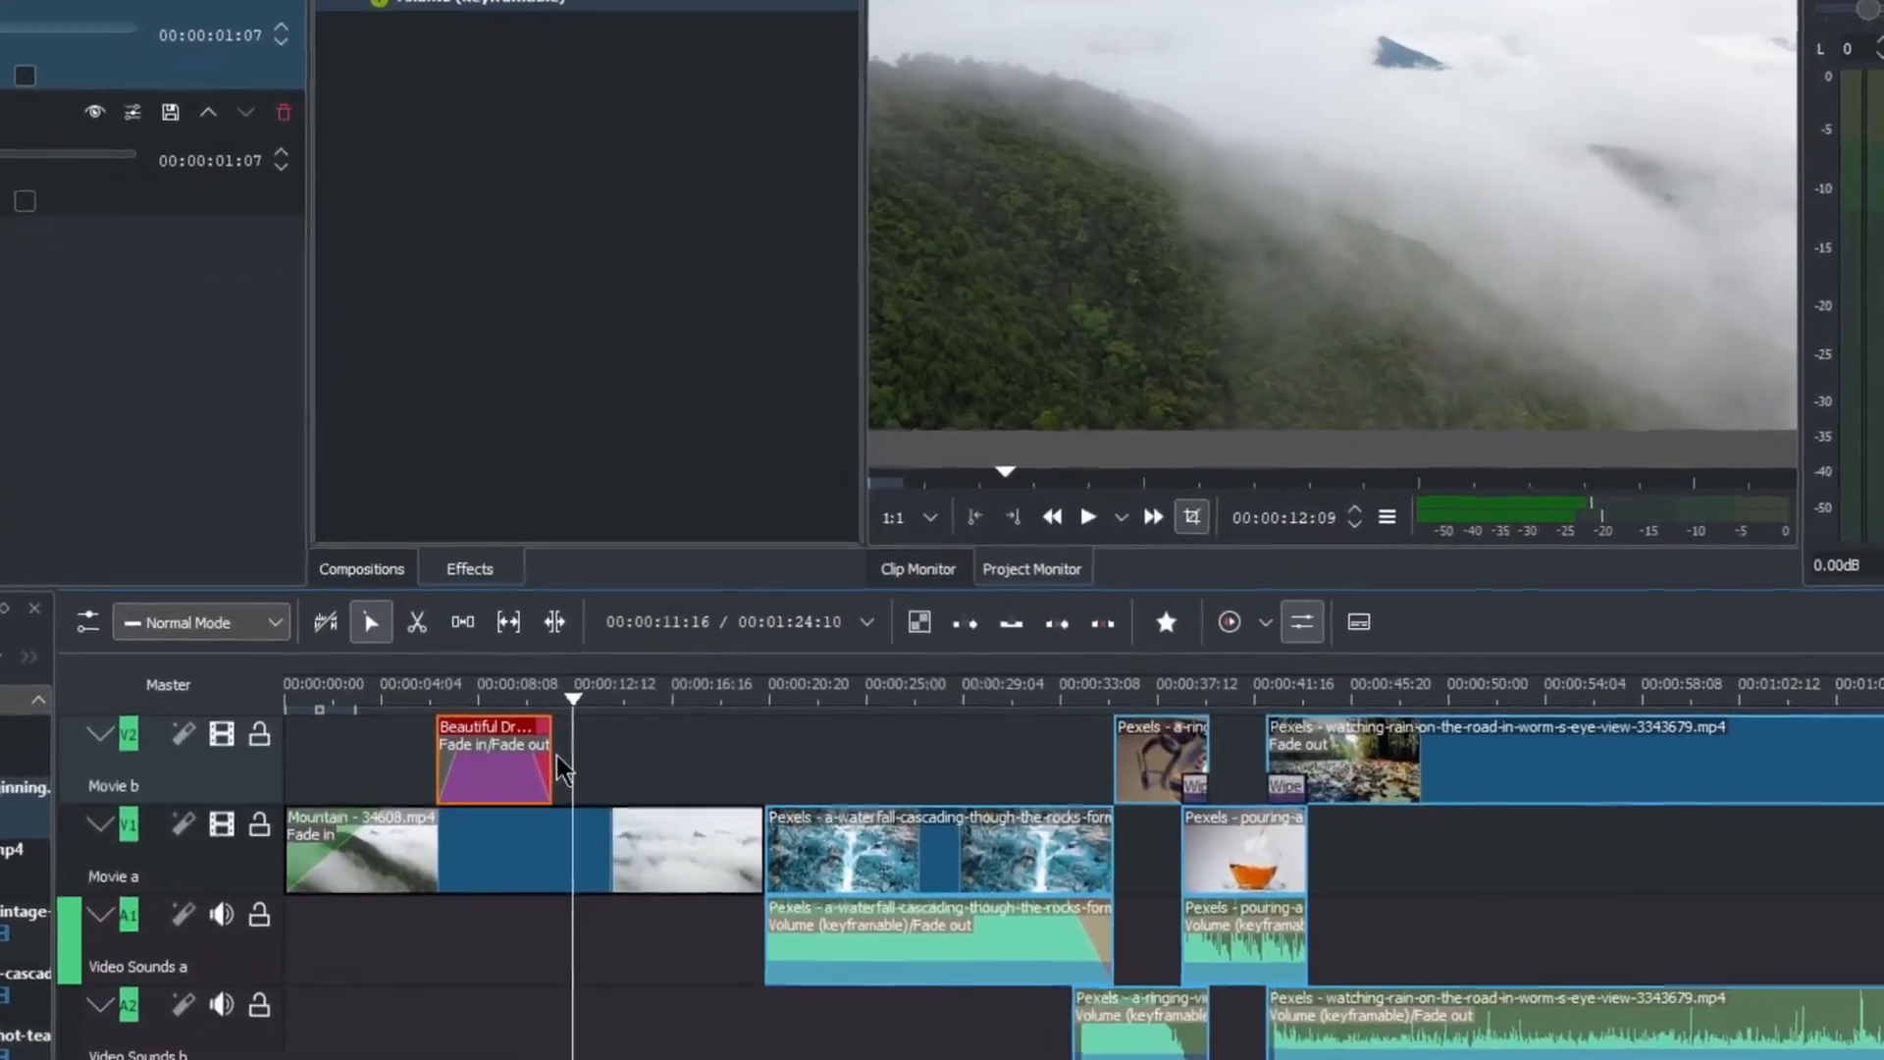
# Extend the title clip's end to about 00:00:16 and play on into the waterfall clip.
pyautogui.moveTo(558, 758); pyautogui.dragTo(621, 764)
pyautogui.moveTo(560, 869); pyautogui.dragTo(624, 855)
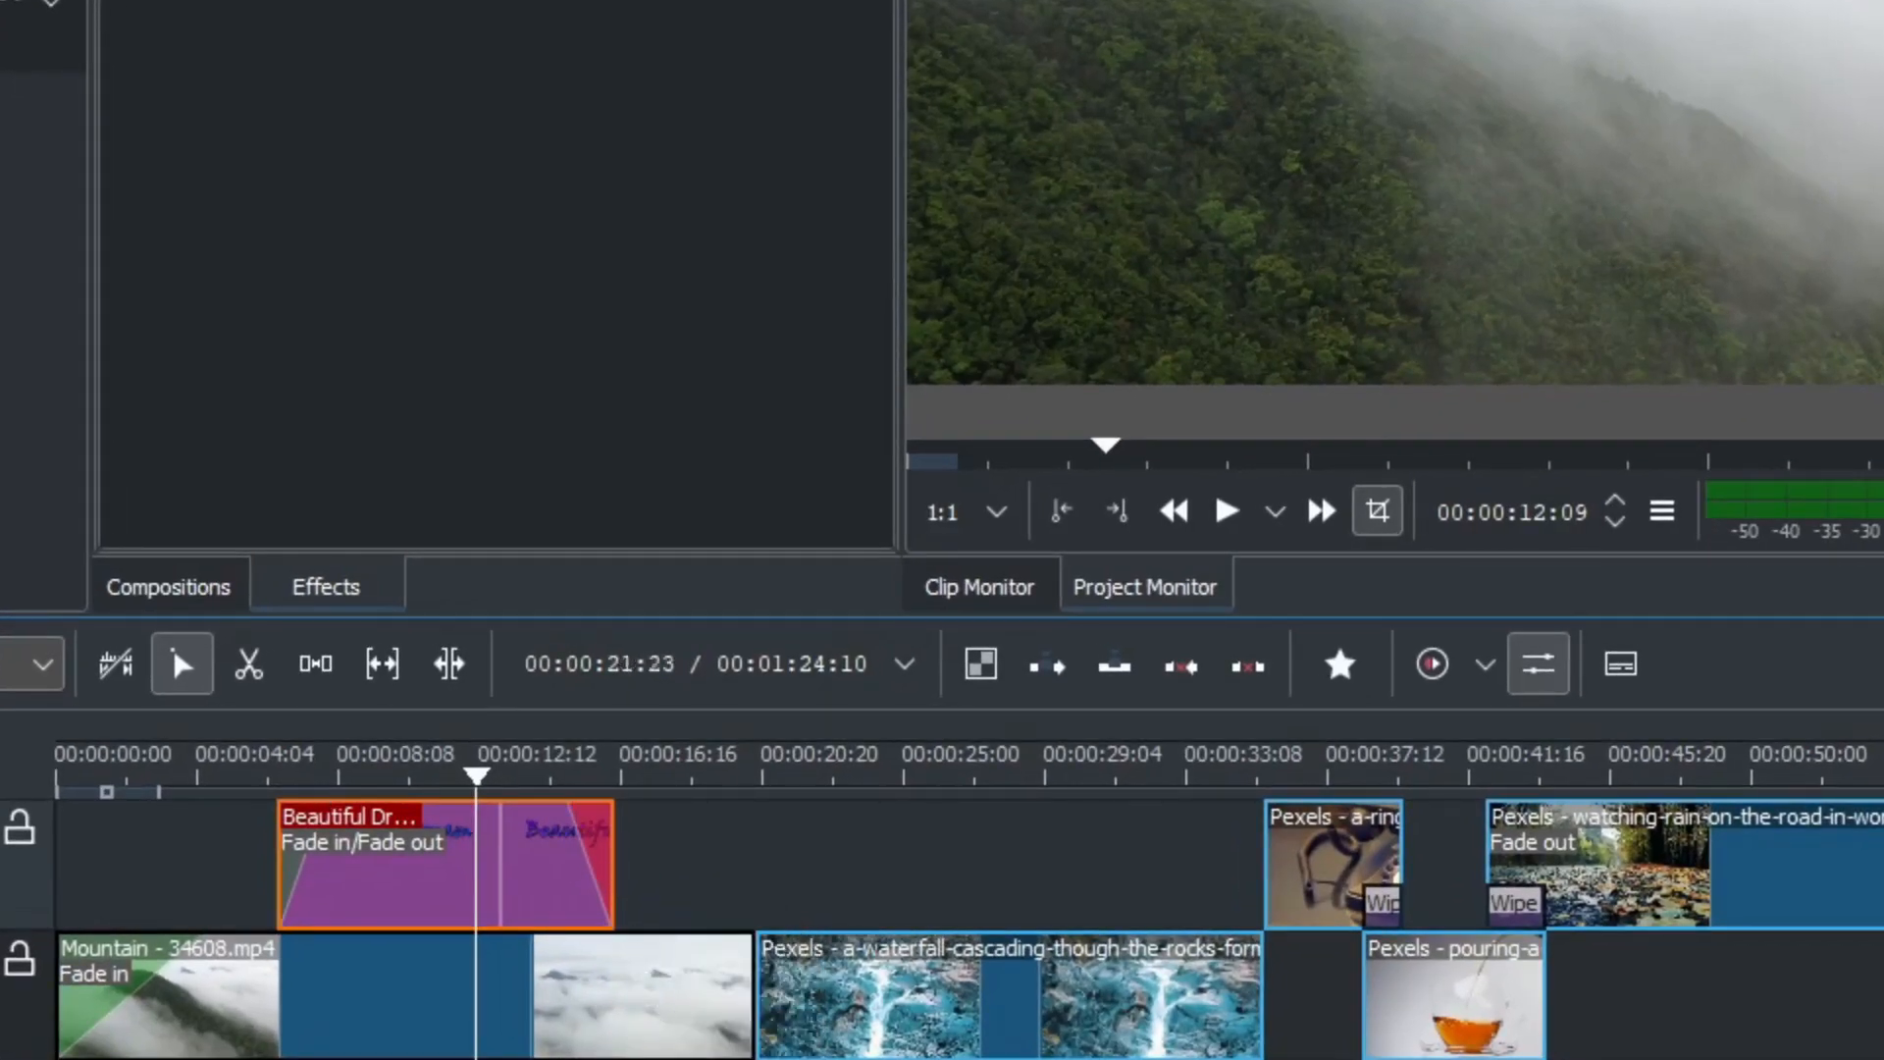
pyautogui.press('space')
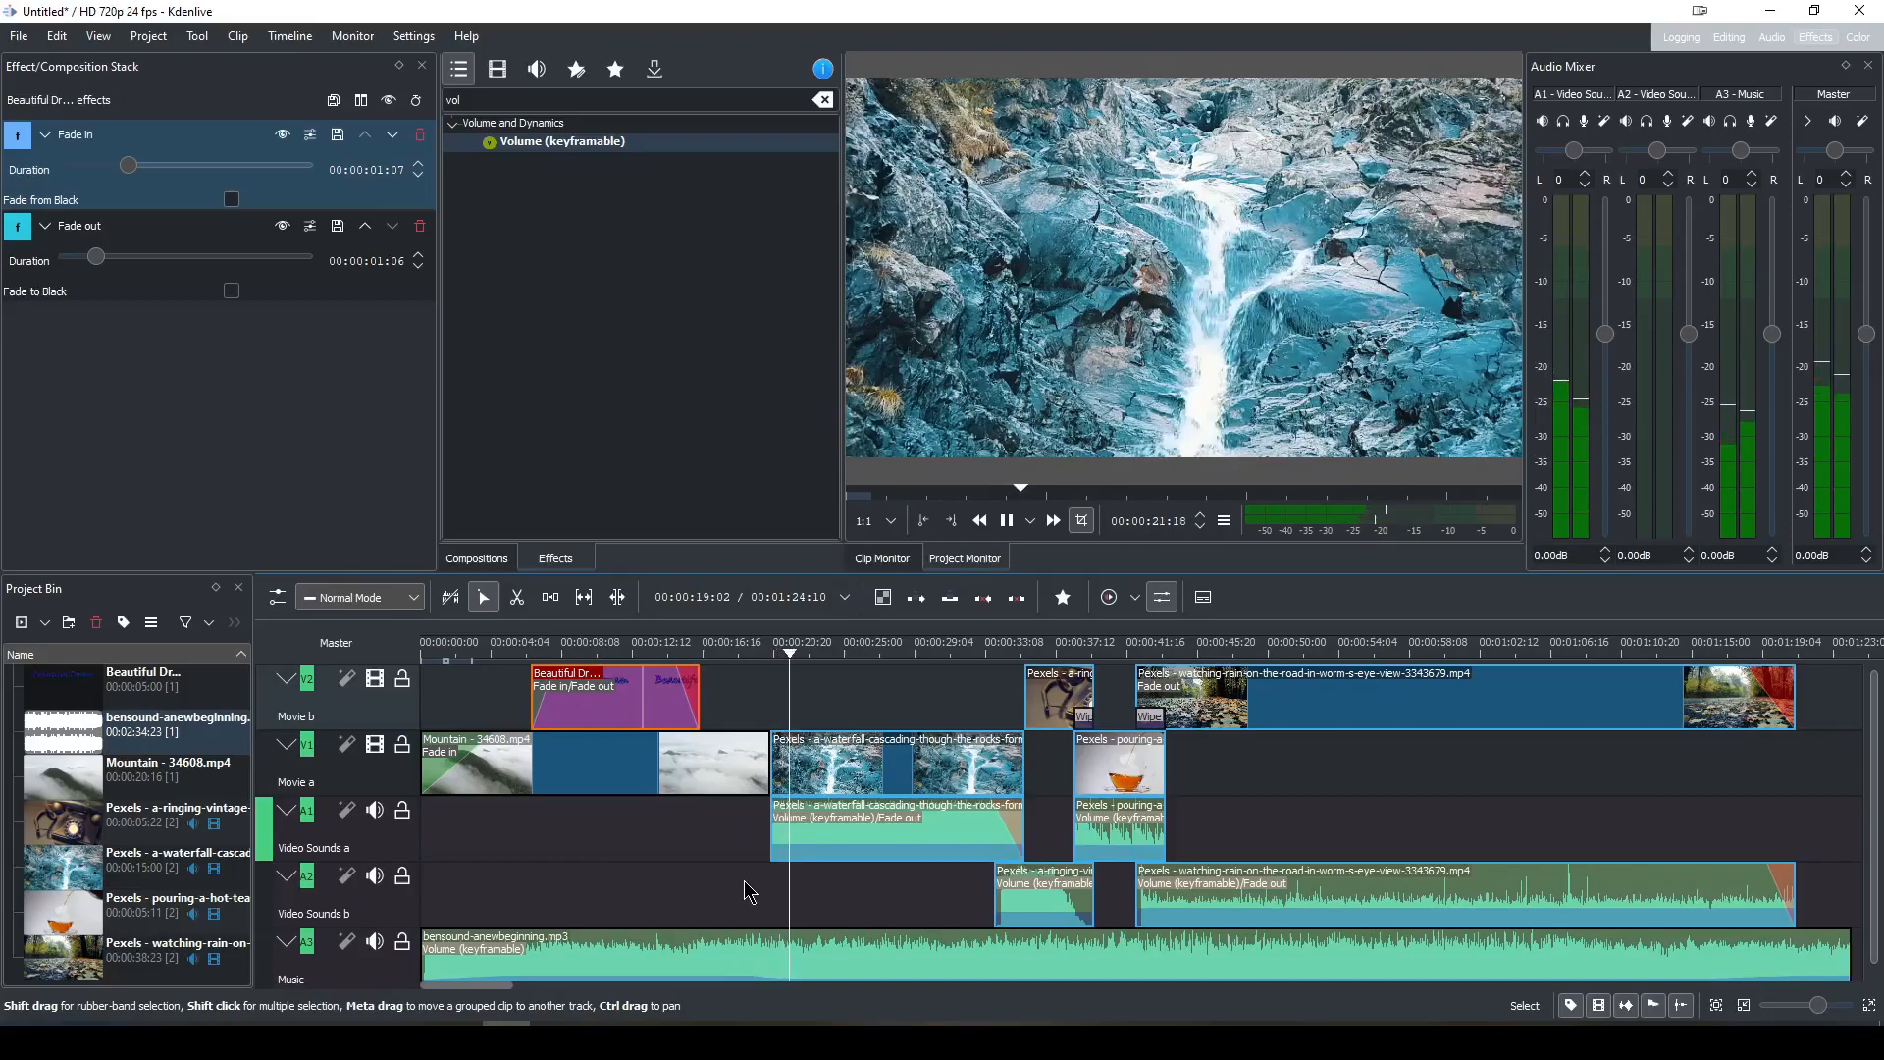
pyautogui.press('space')
# Add a 00:00:02:12 fade-in to the waterfall clip's audio and play the change from mountain to waterfall.
pyautogui.click(839, 830)
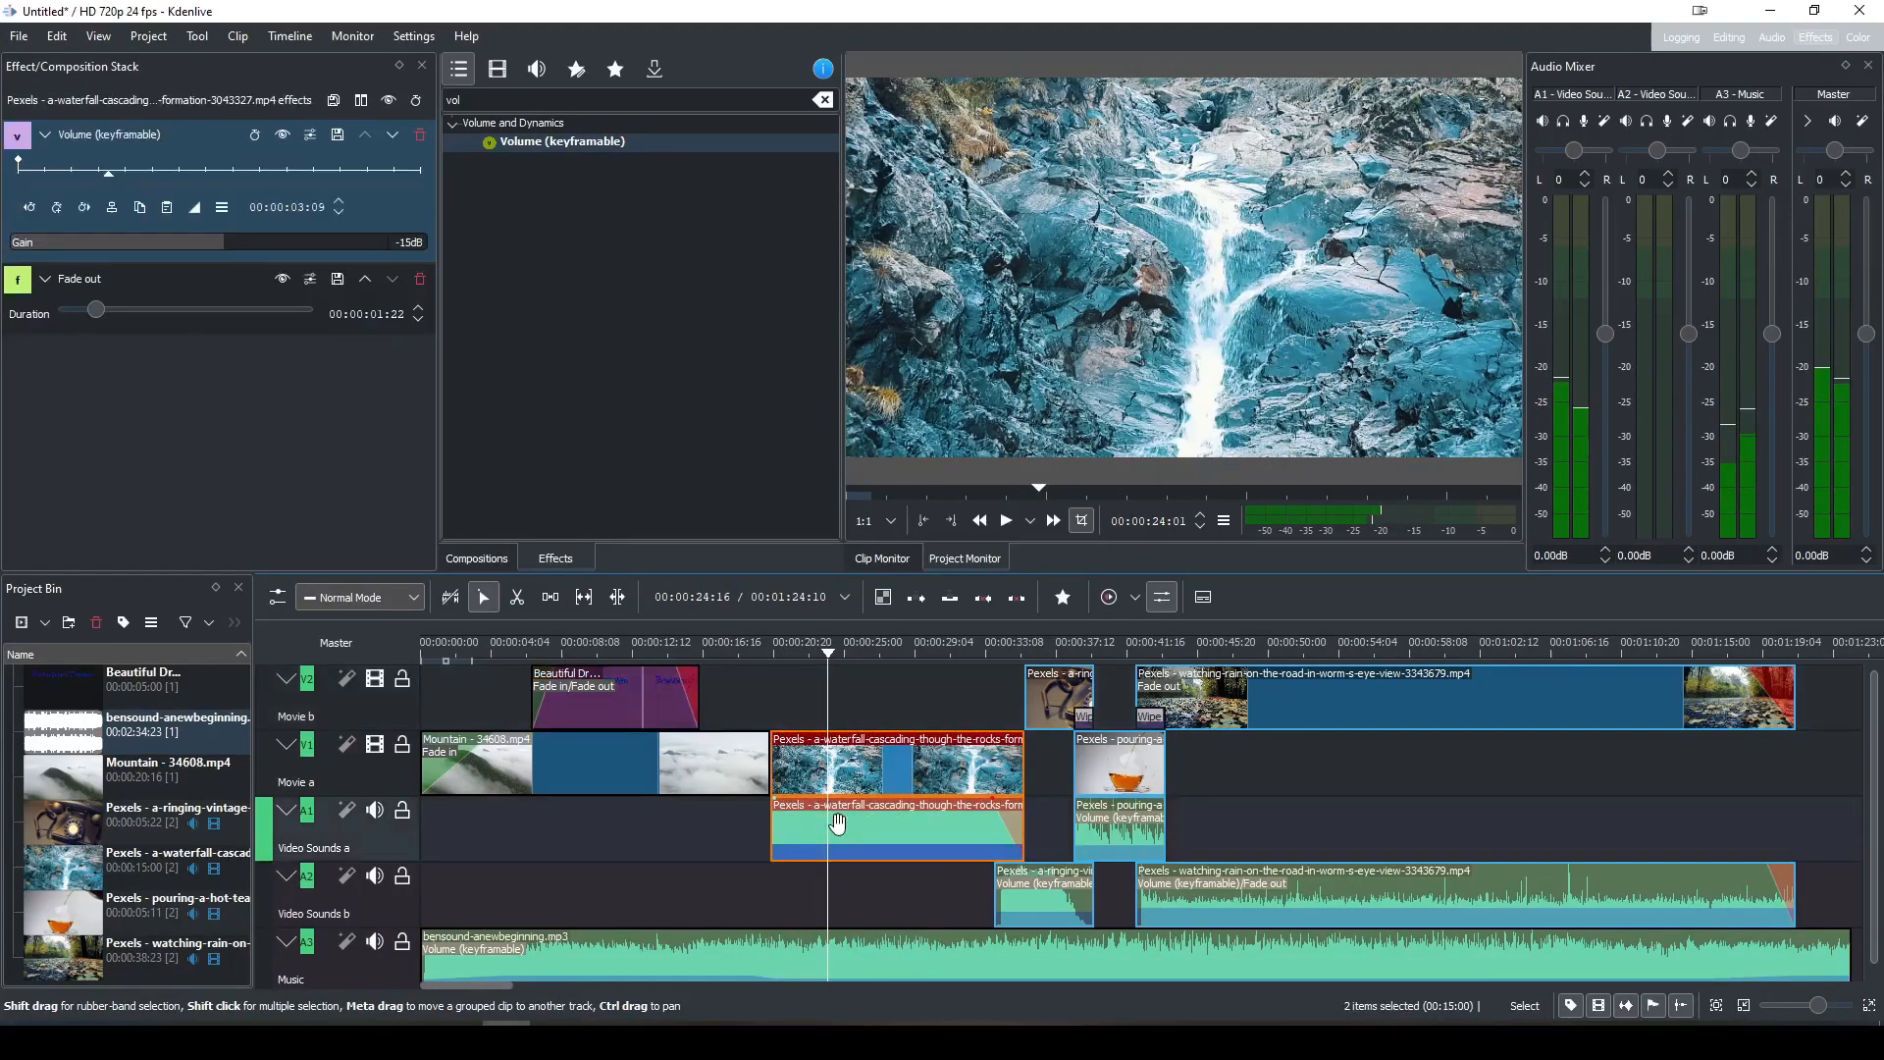
pyautogui.moveTo(782, 807); pyautogui.dragTo(859, 834)
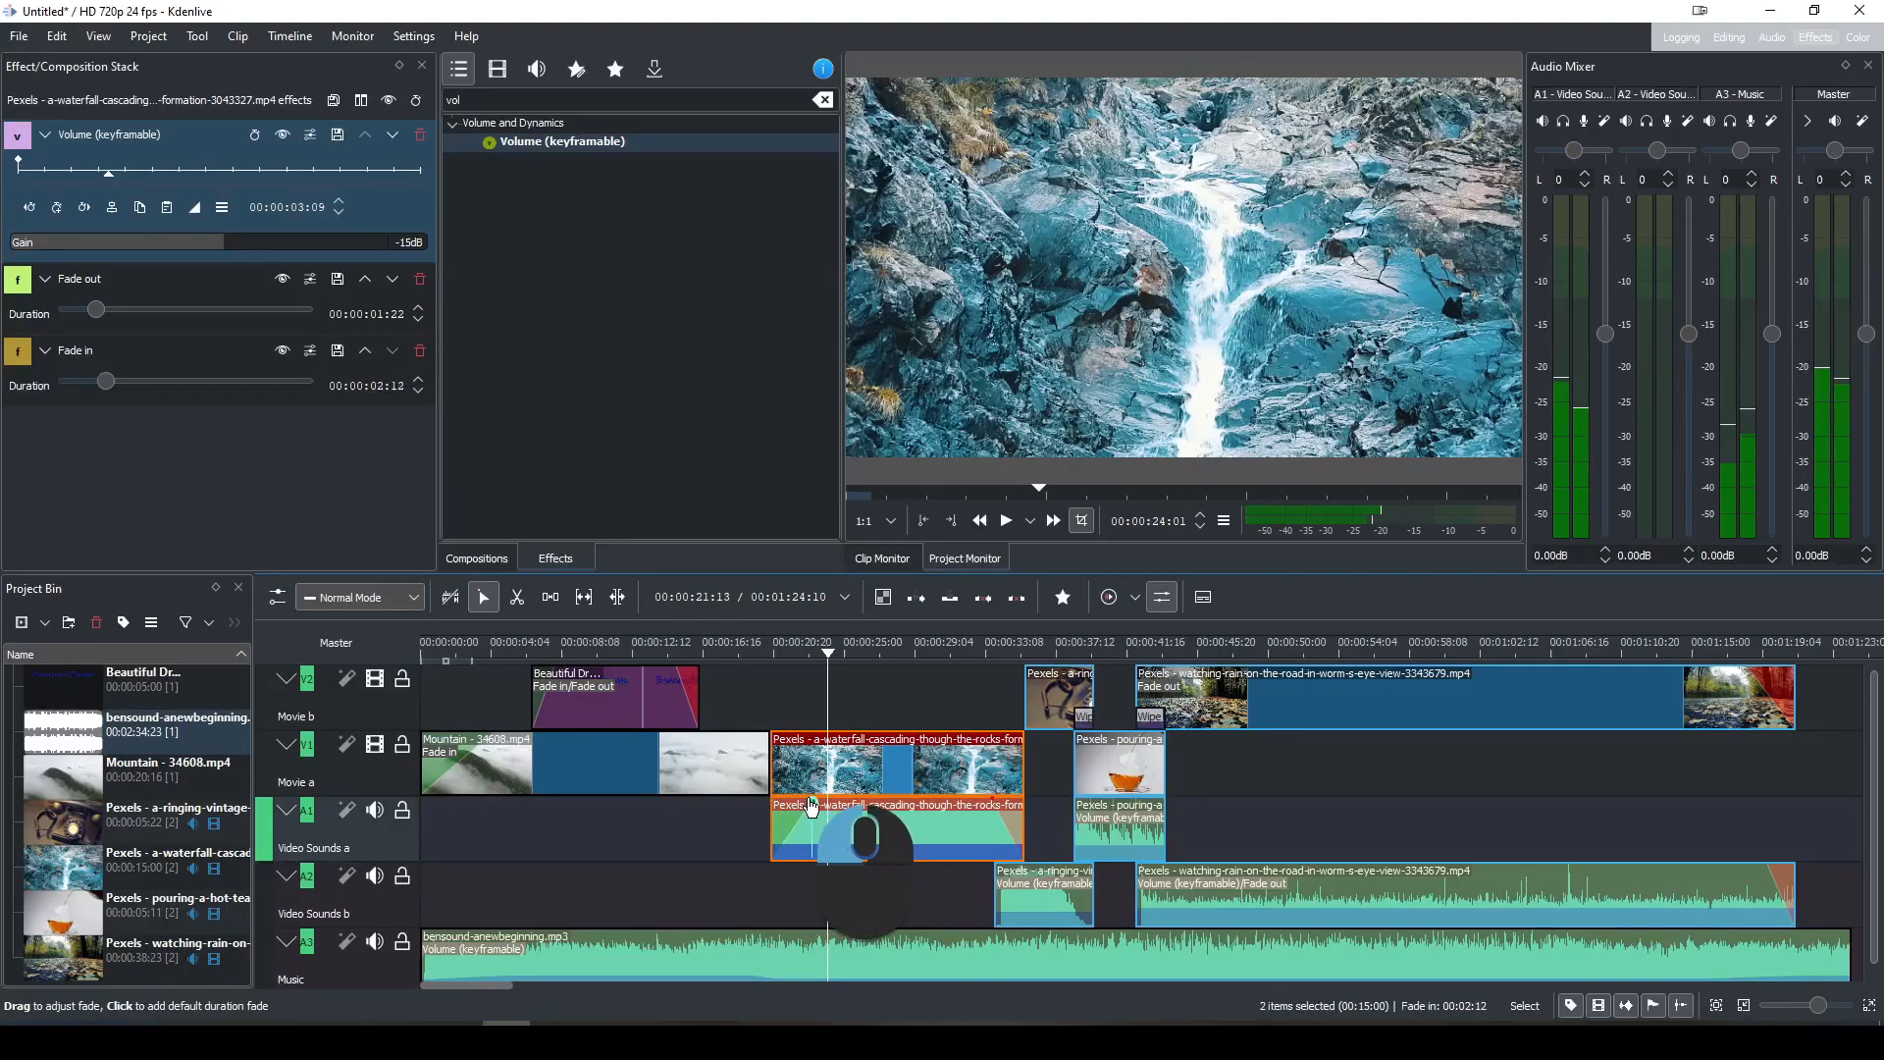
pyautogui.click(745, 654)
pyautogui.press('space')
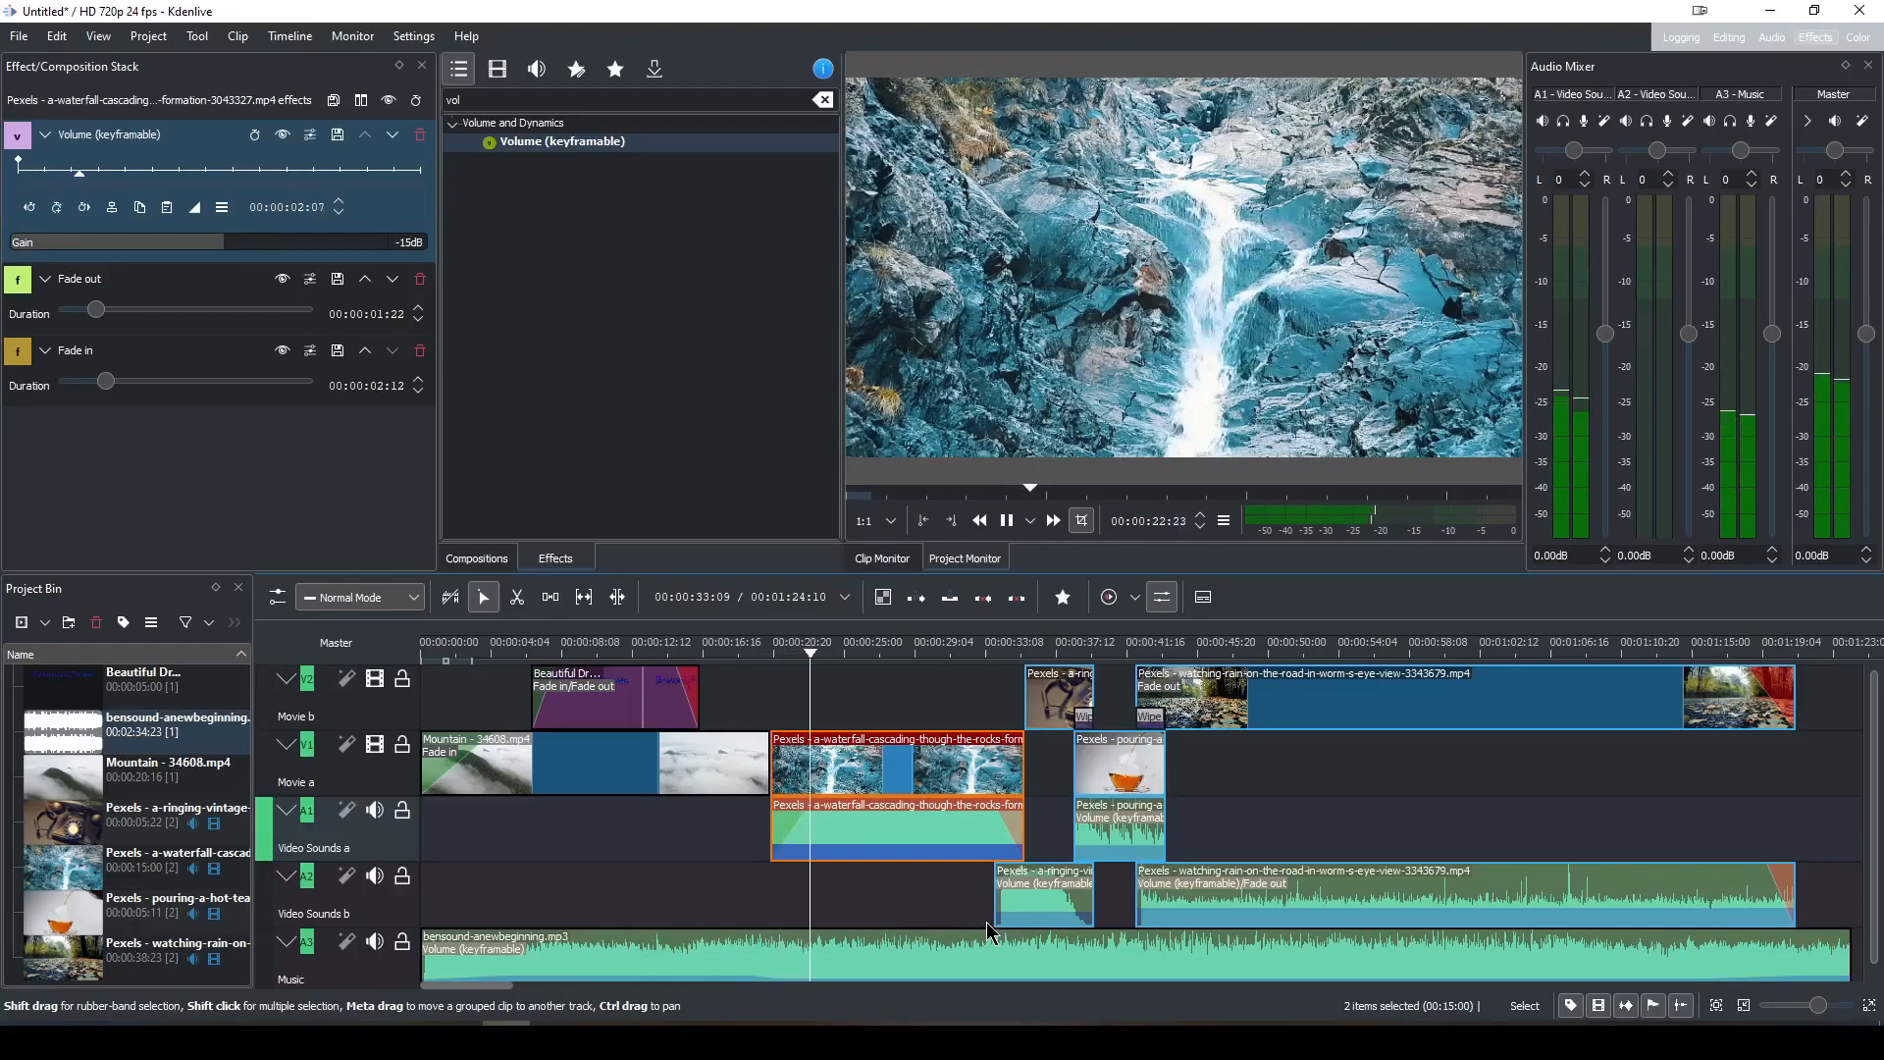
pyautogui.press('space')
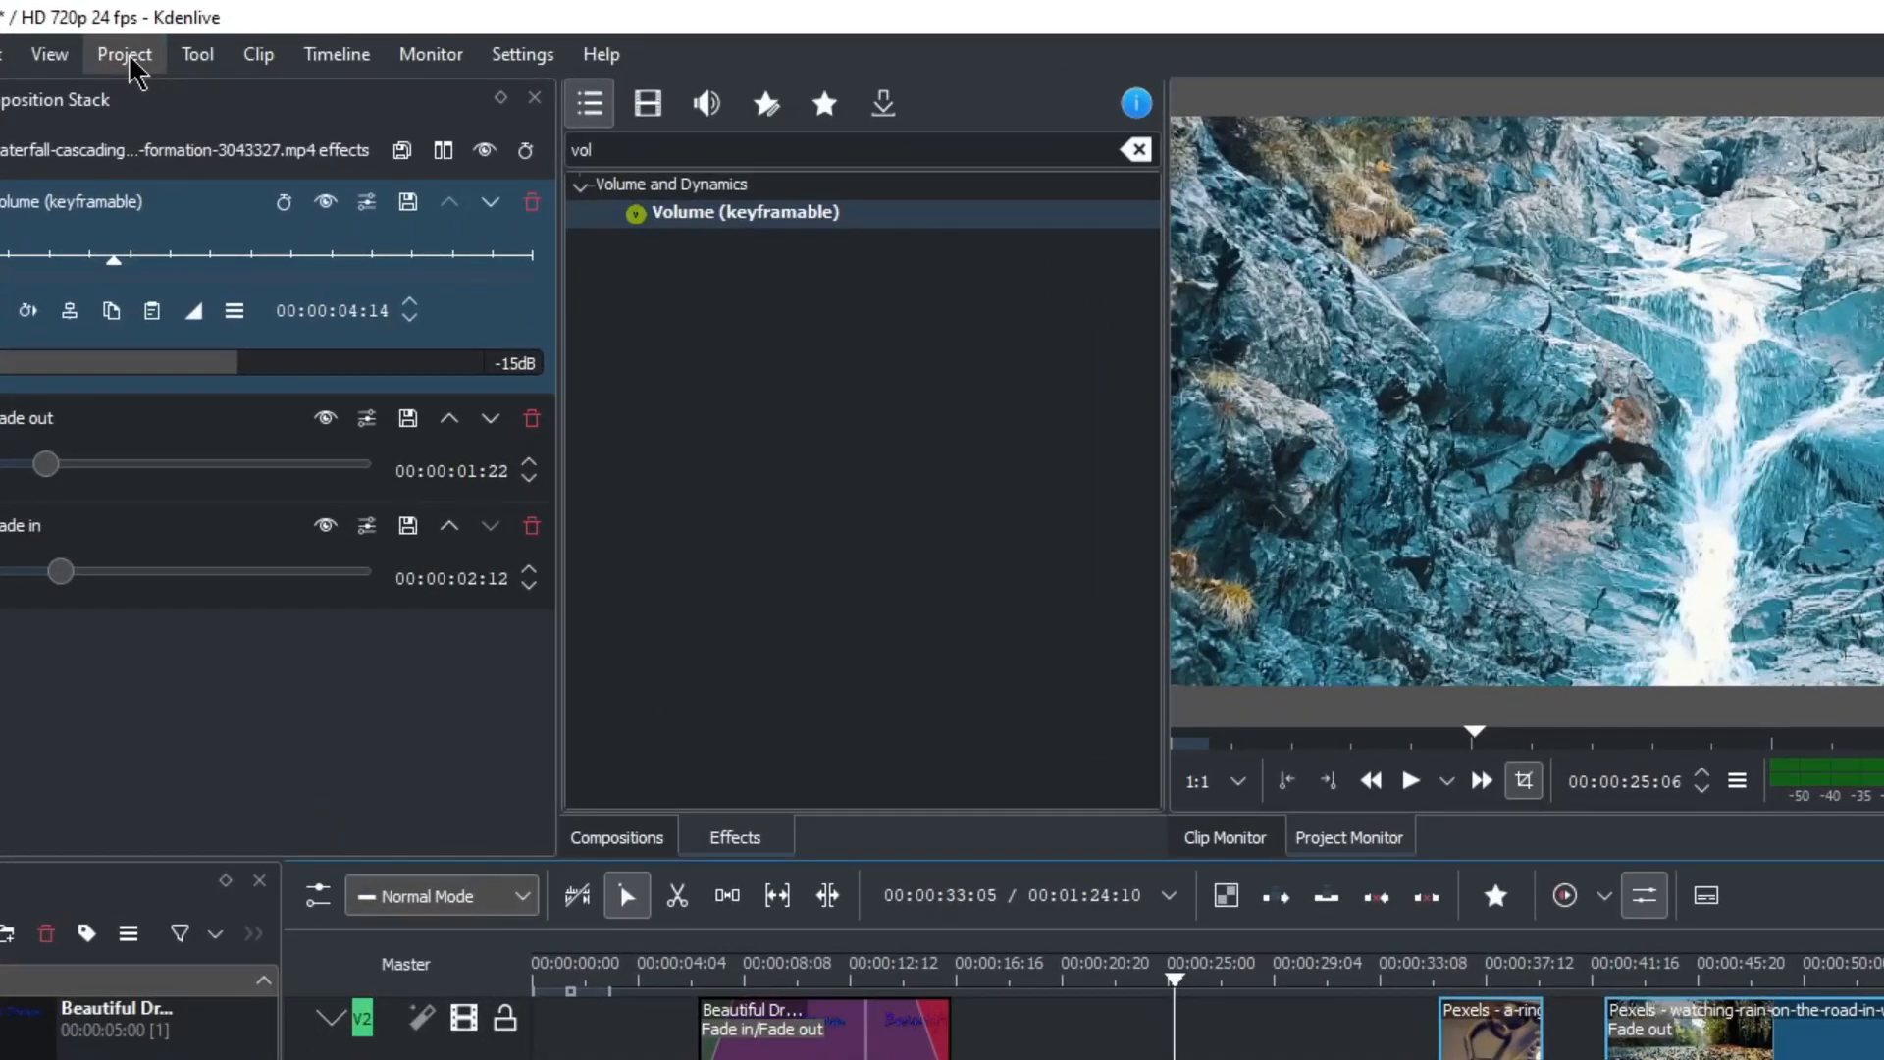
# Render the full project to untitled.mp4 with the MP4-H264/AAC preset.
pyautogui.click(125, 55)
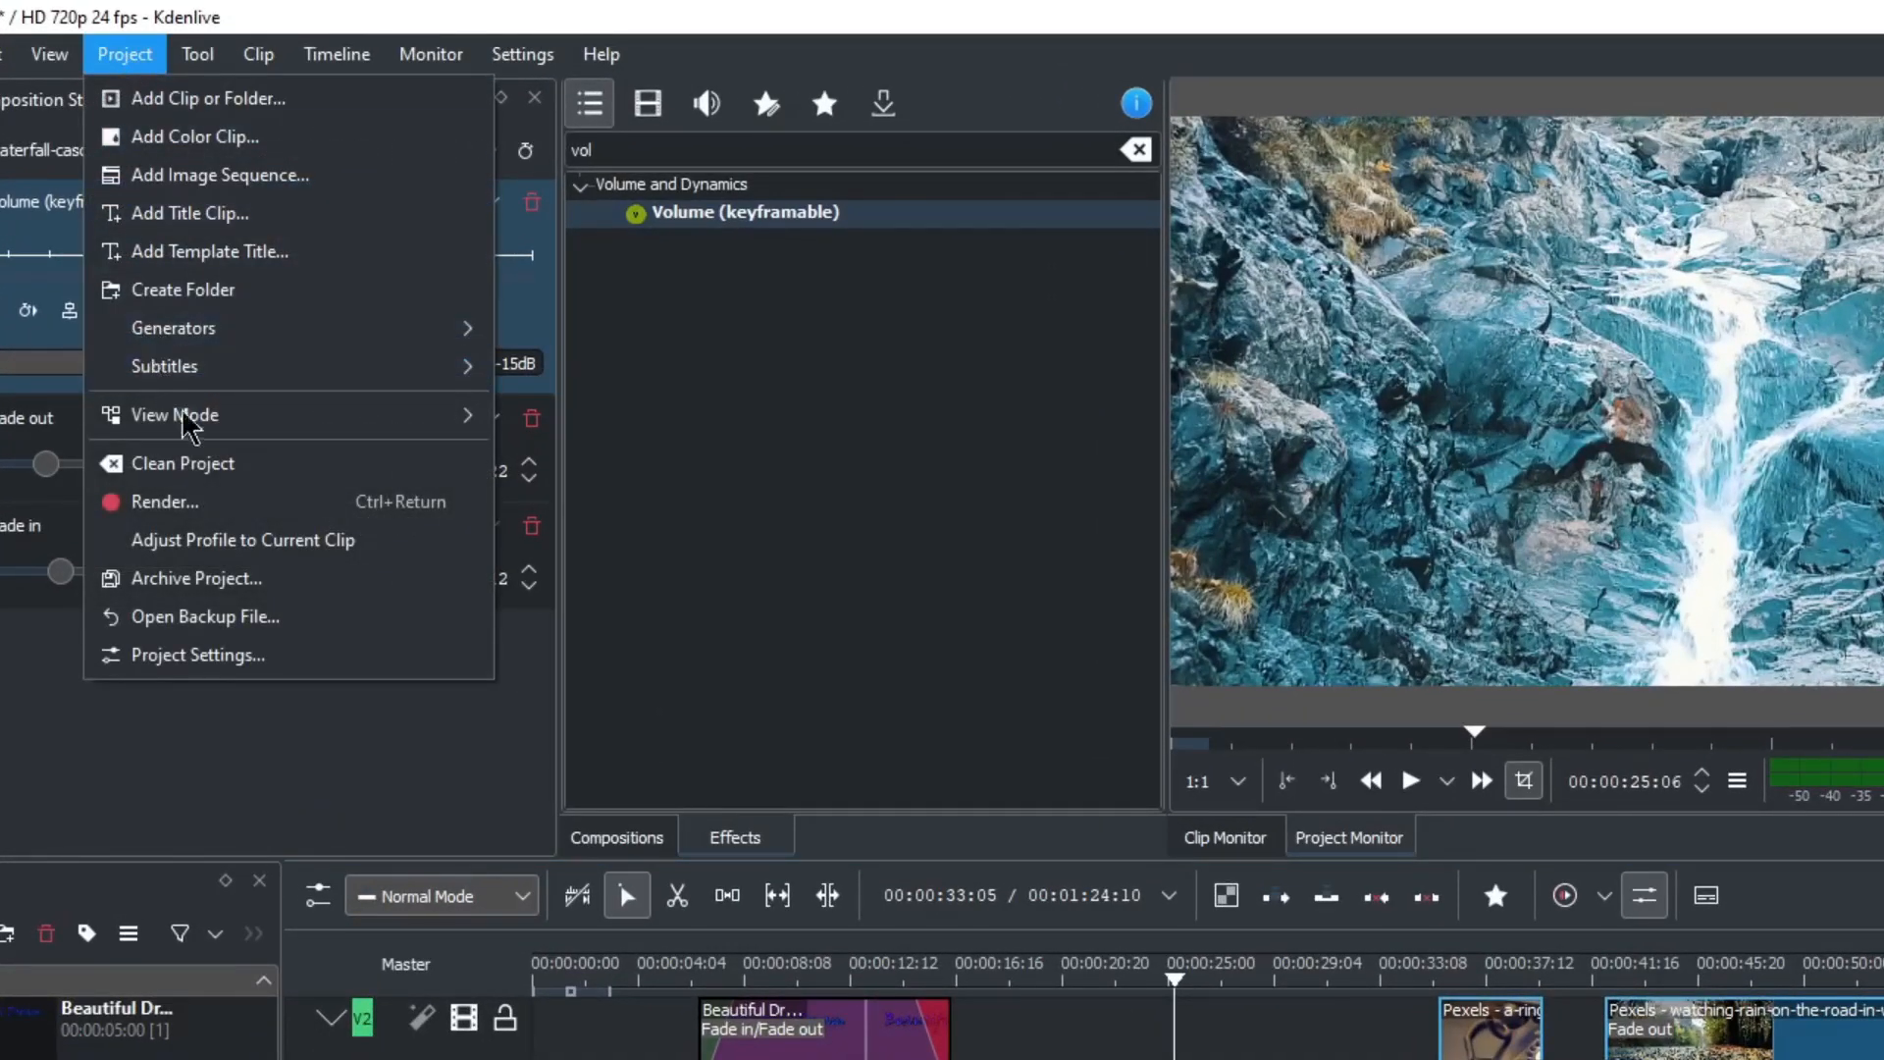
pyautogui.click(167, 501)
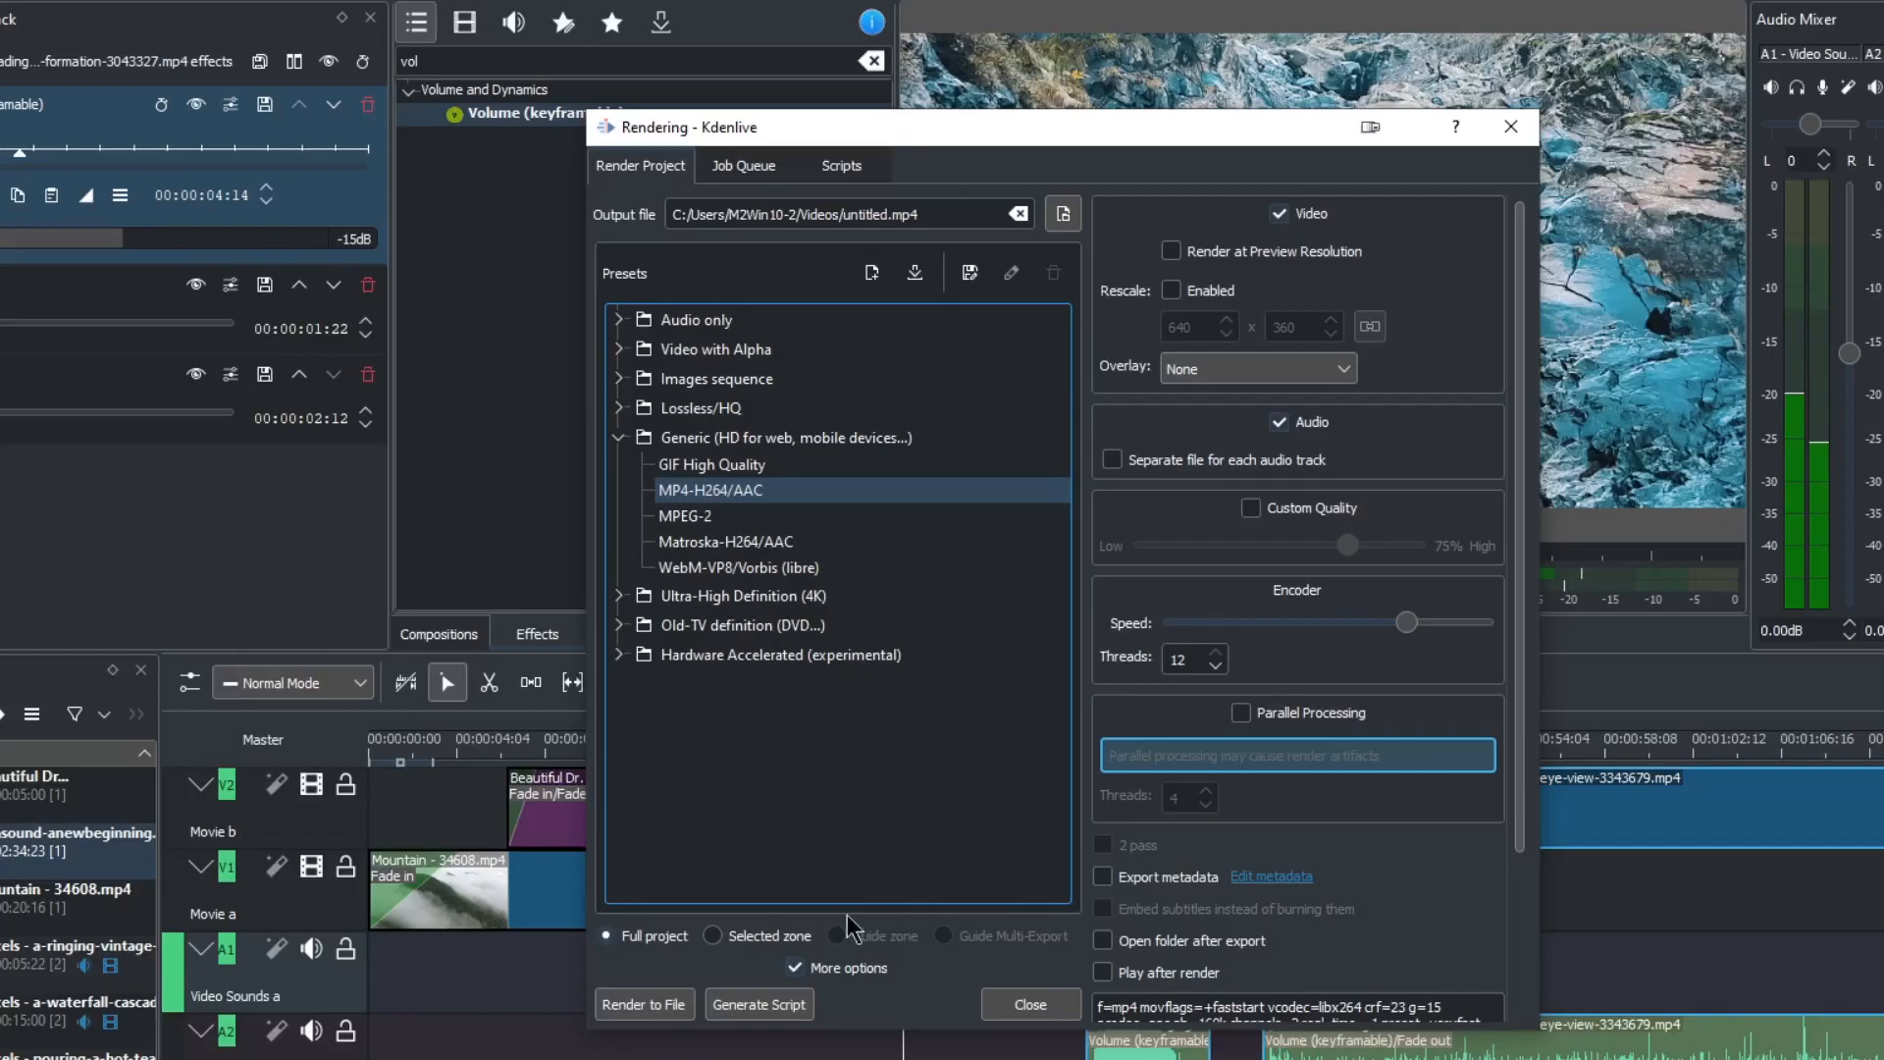
pyautogui.click(644, 1005)
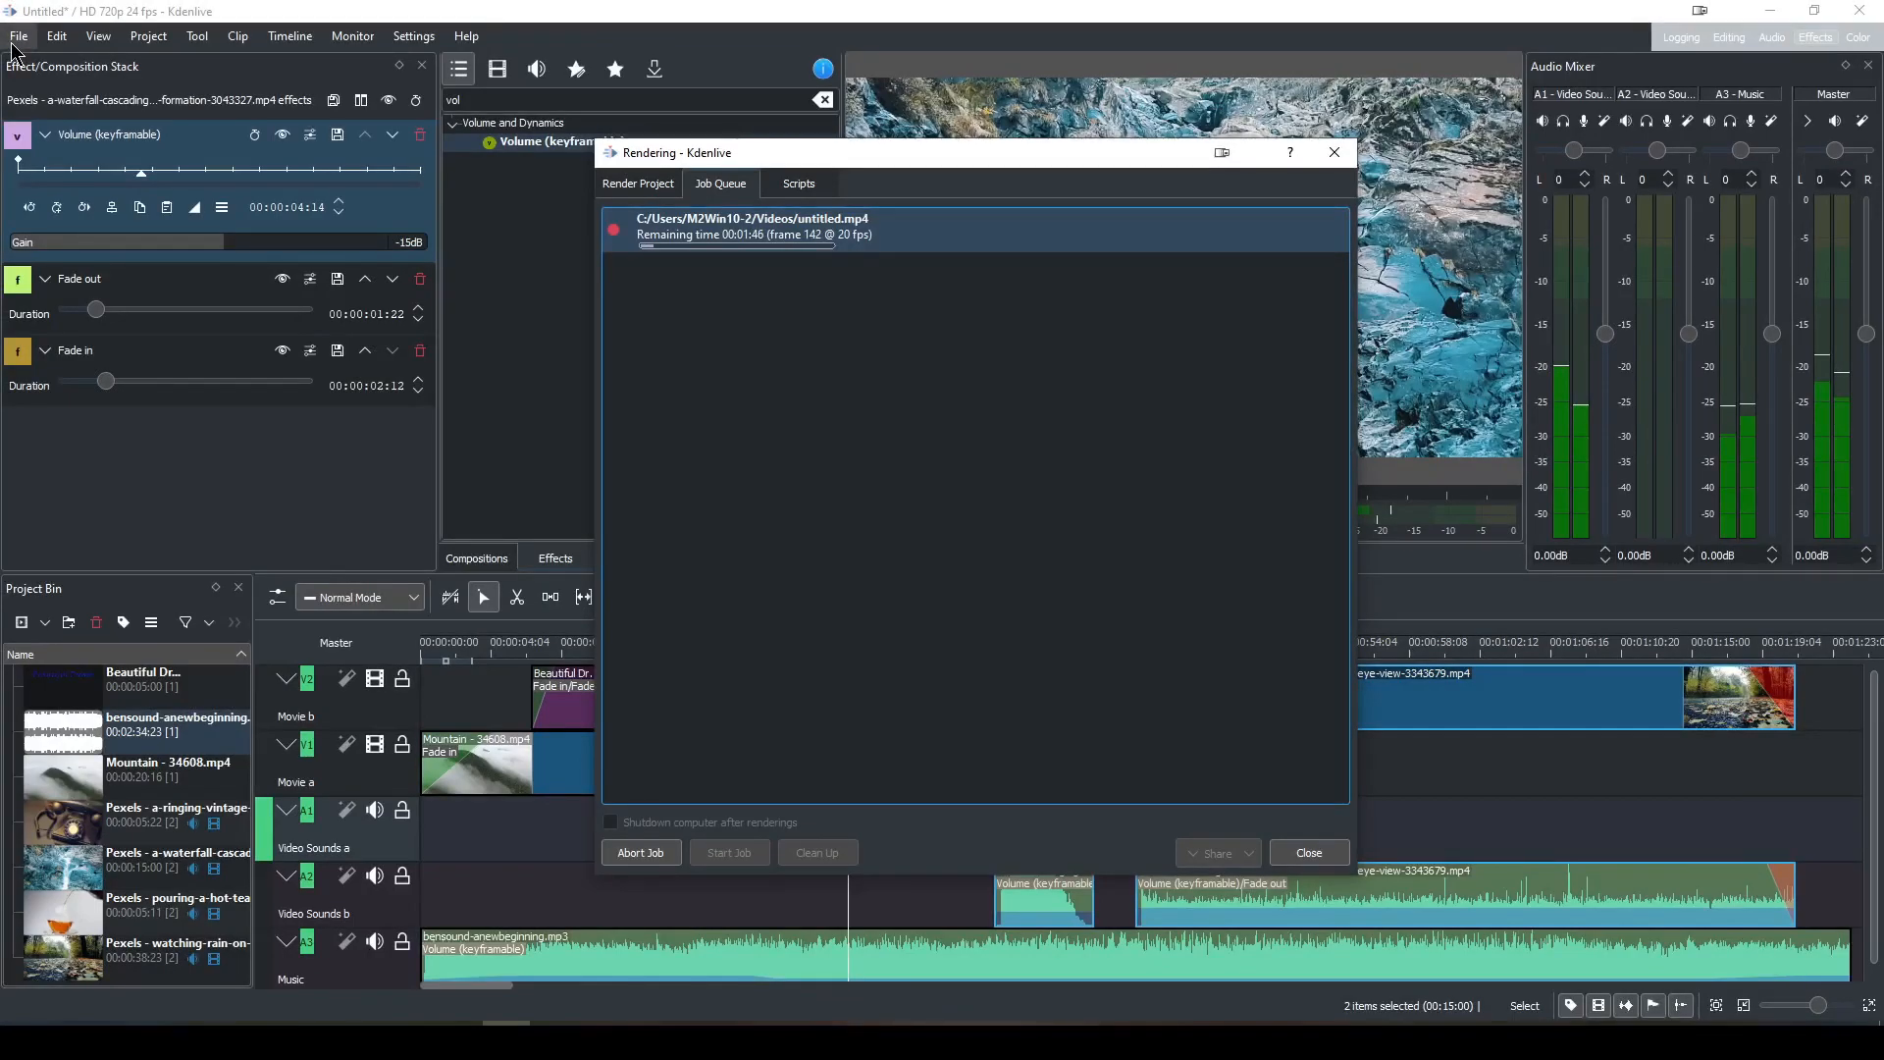
# Save the project as My Beautiful Dream in the Kdenlive Custom Project Folder.
pyautogui.click(17, 37)
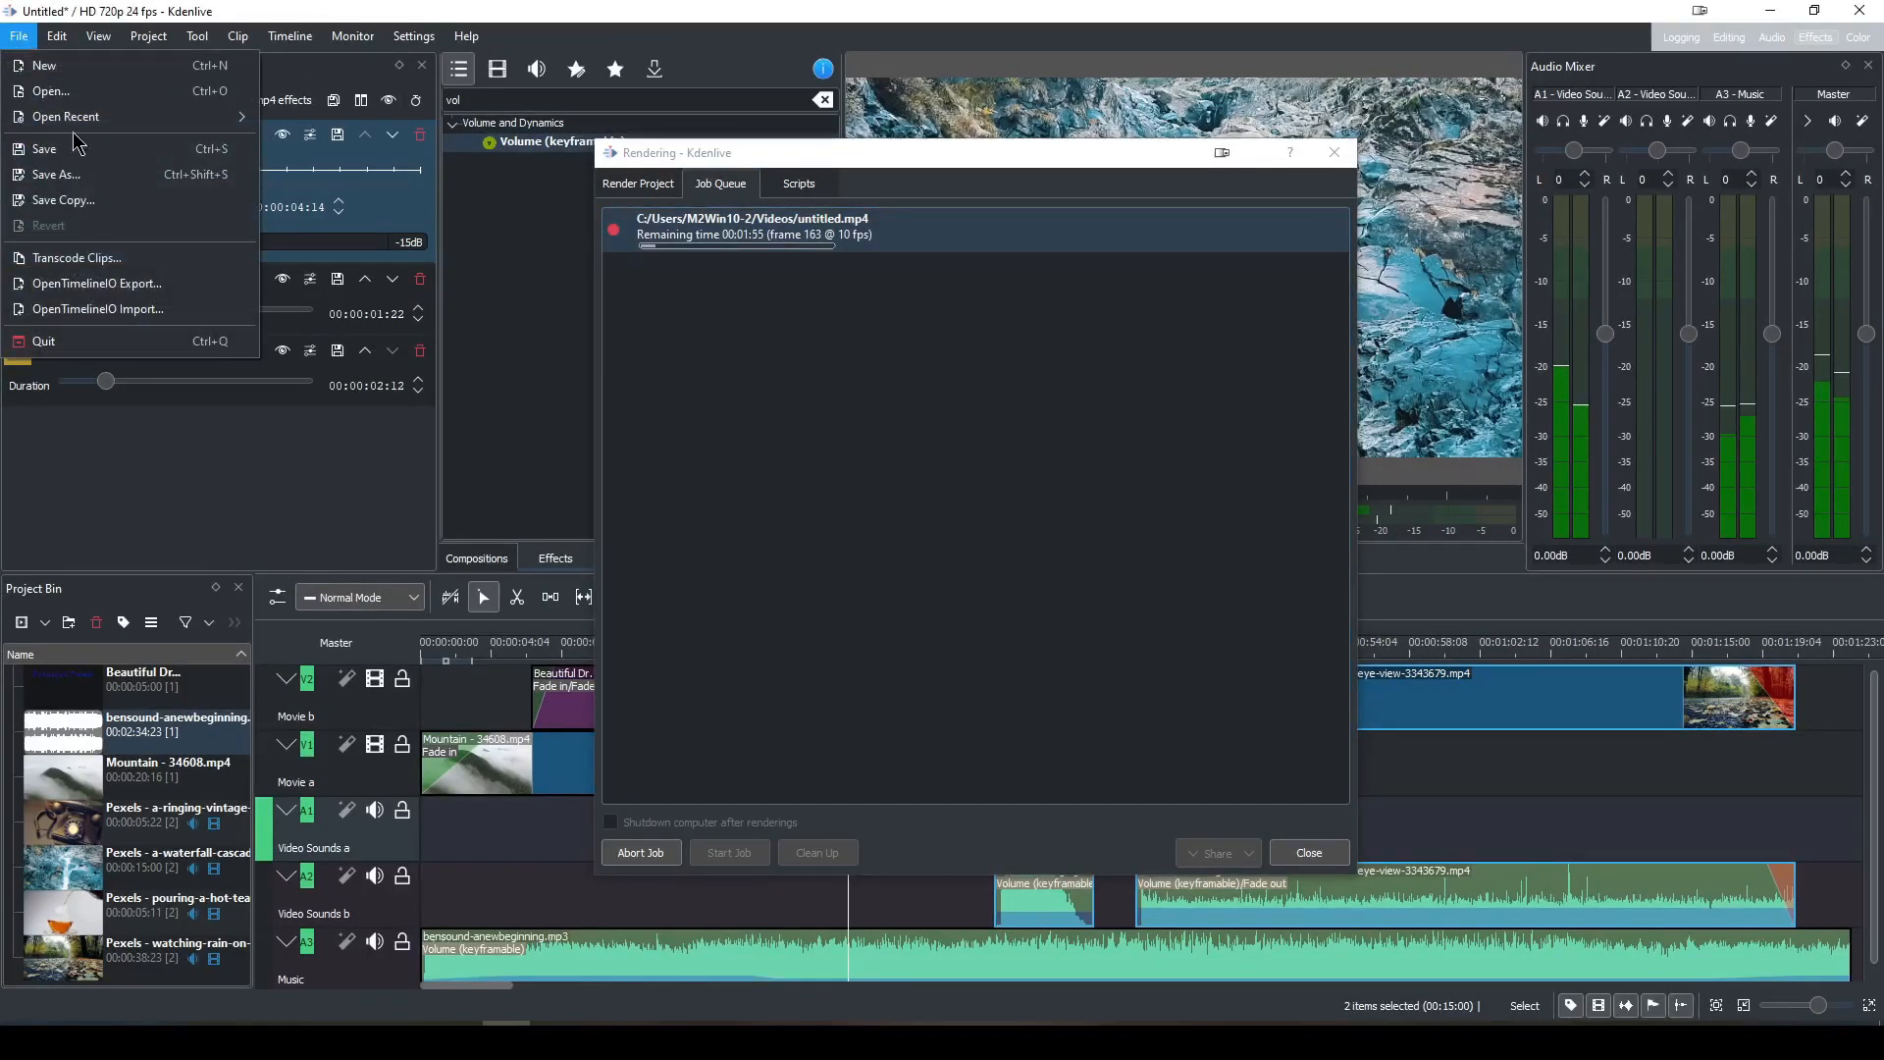
pyautogui.click(94, 177)
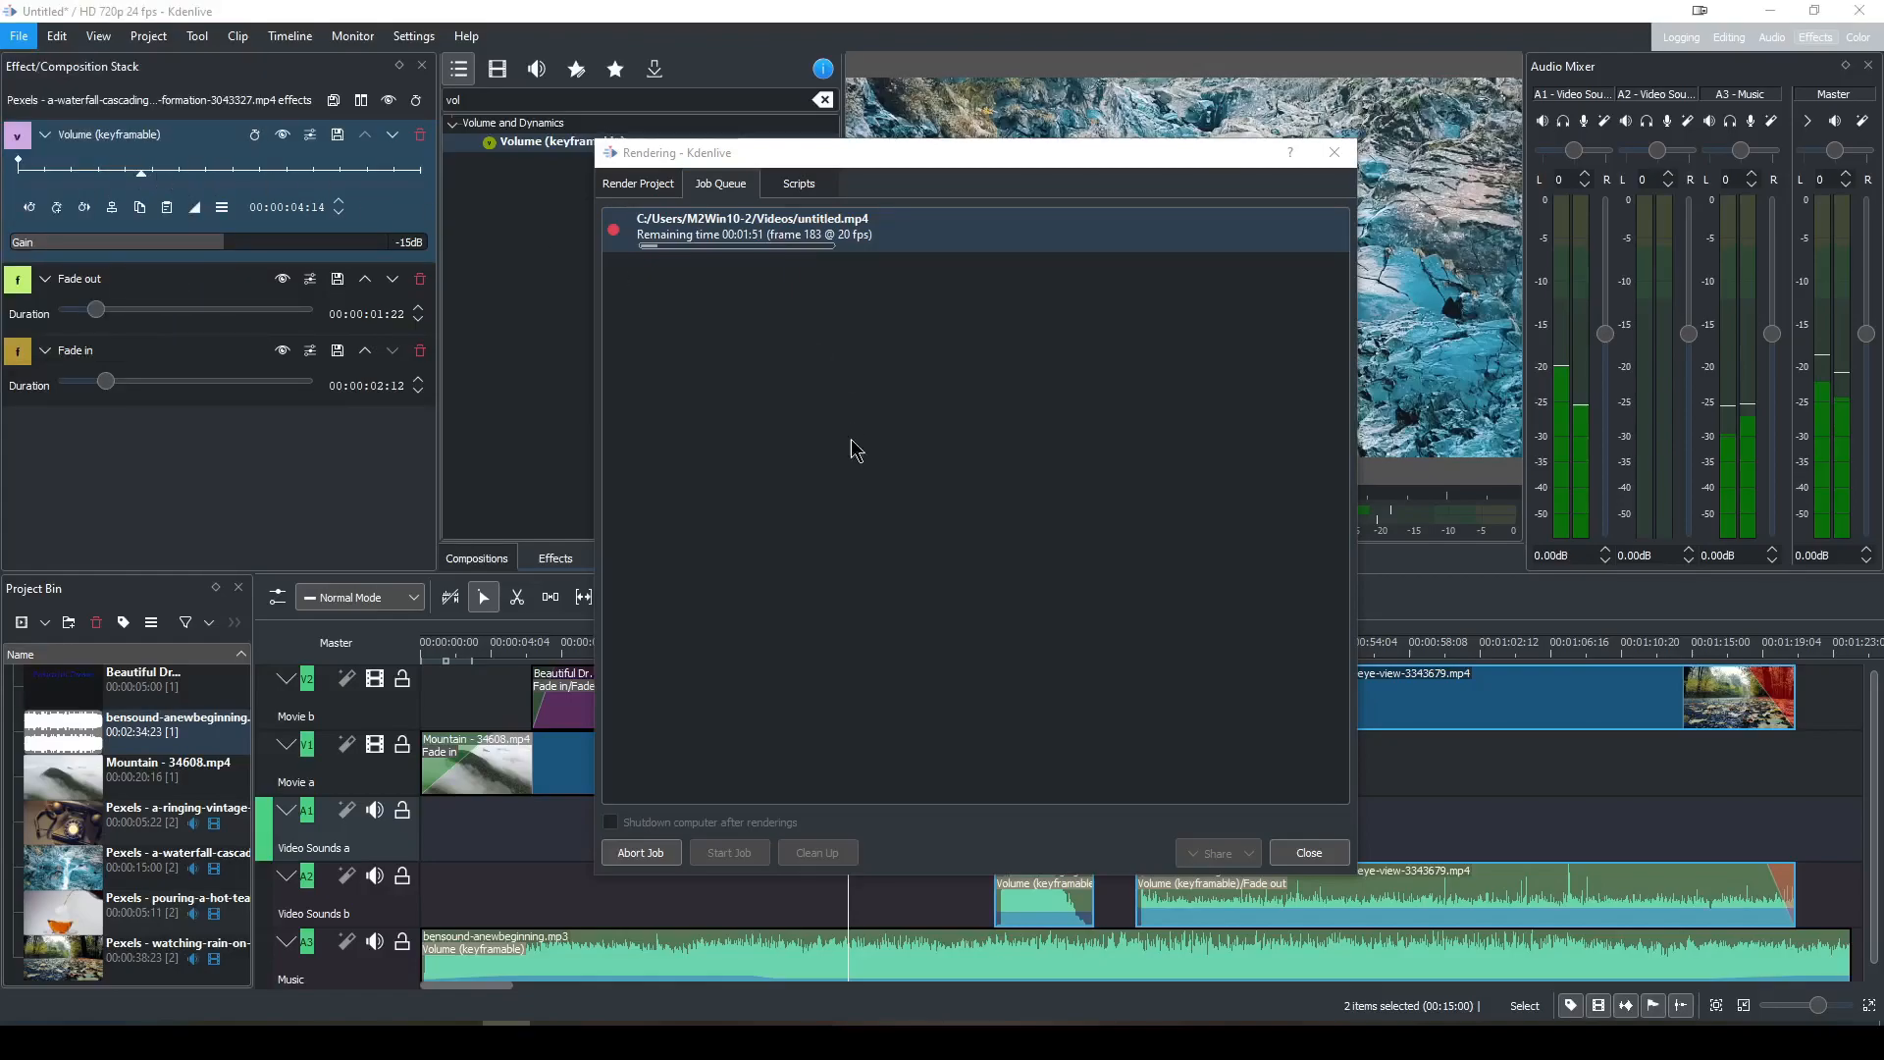
pyautogui.write('My beau')
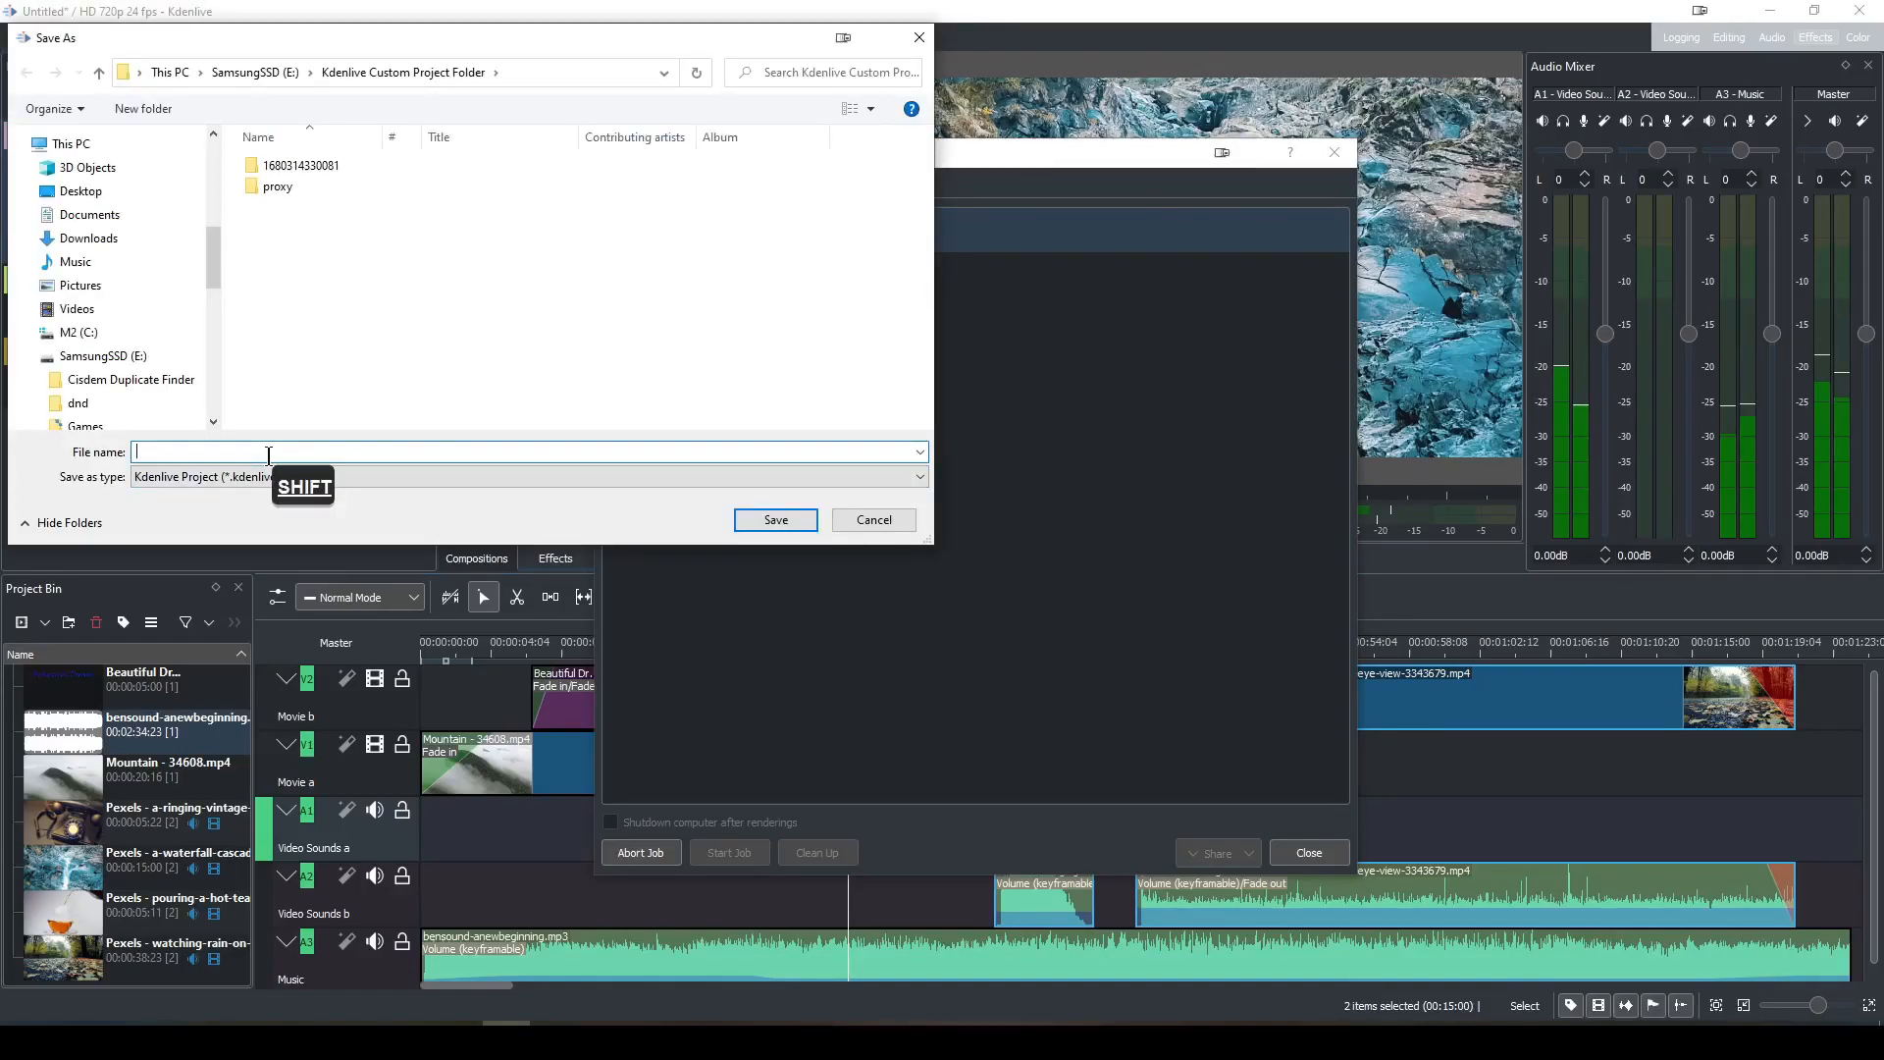
pyautogui.write('ti')
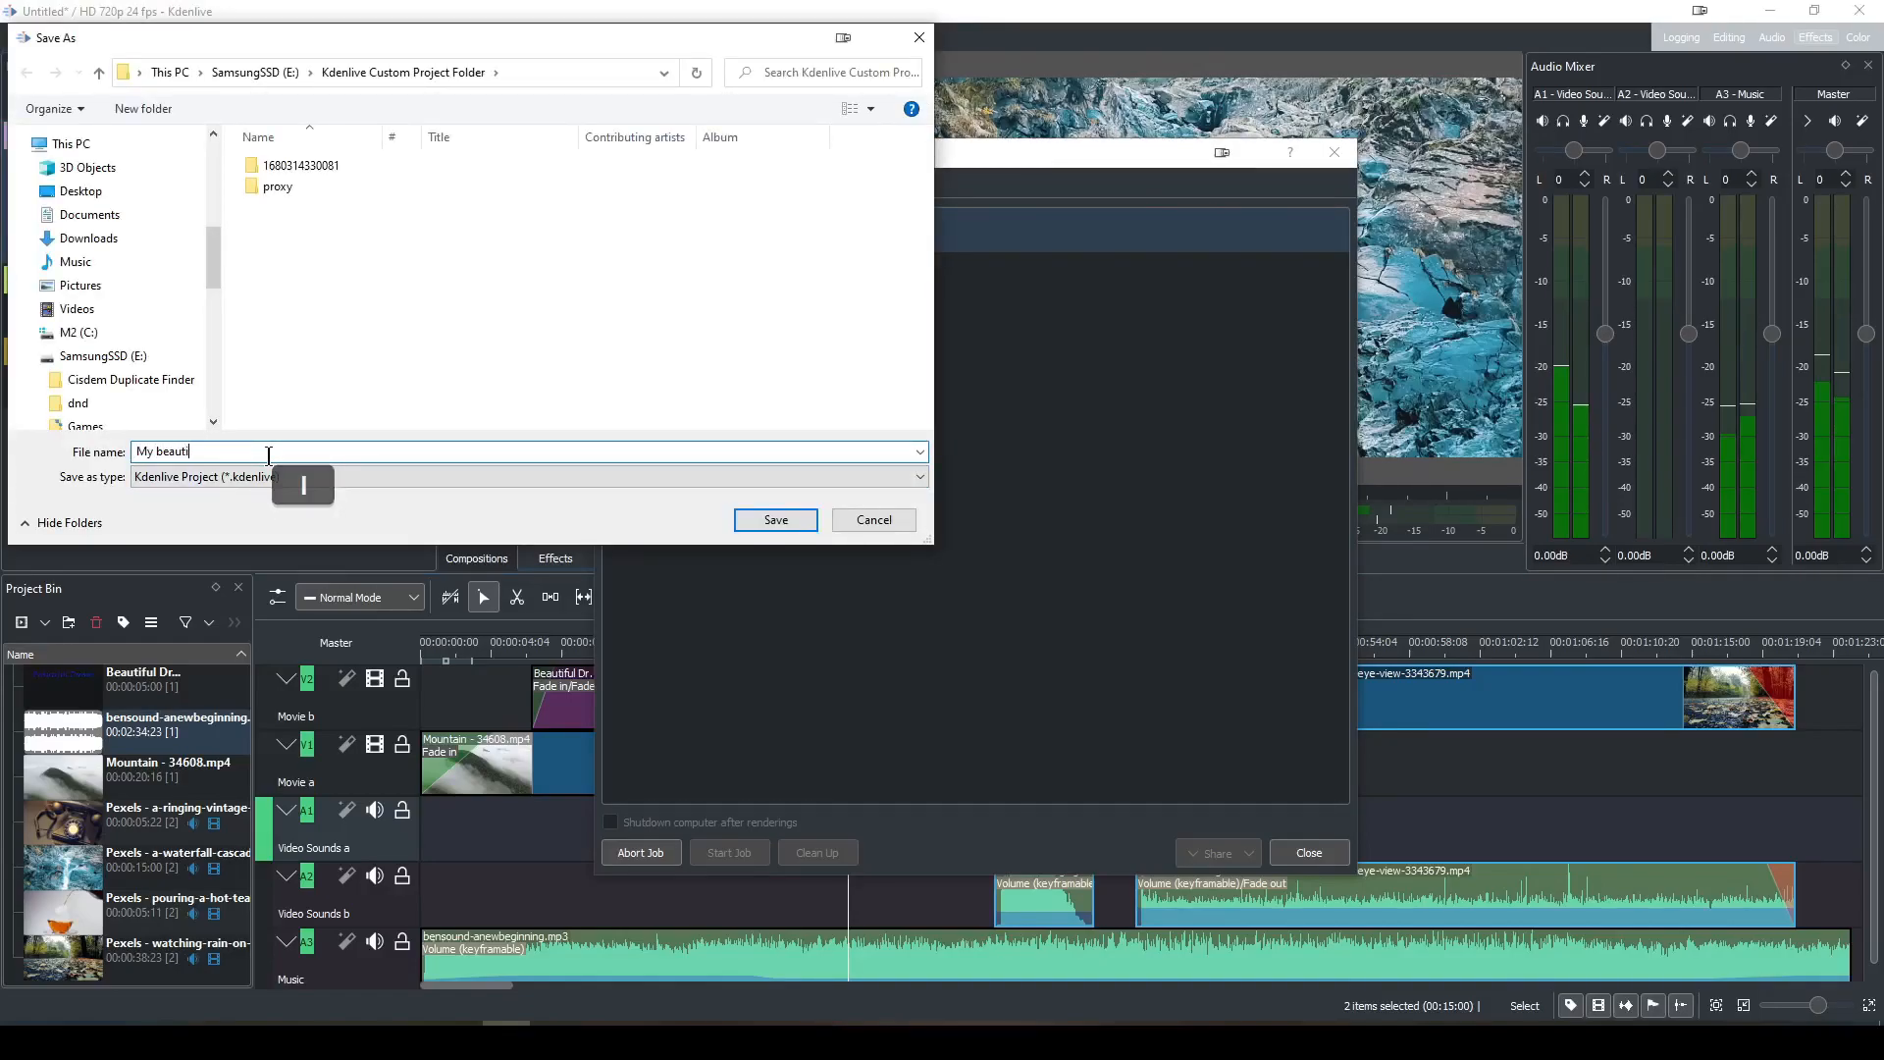
pyautogui.write('ful Deweam')
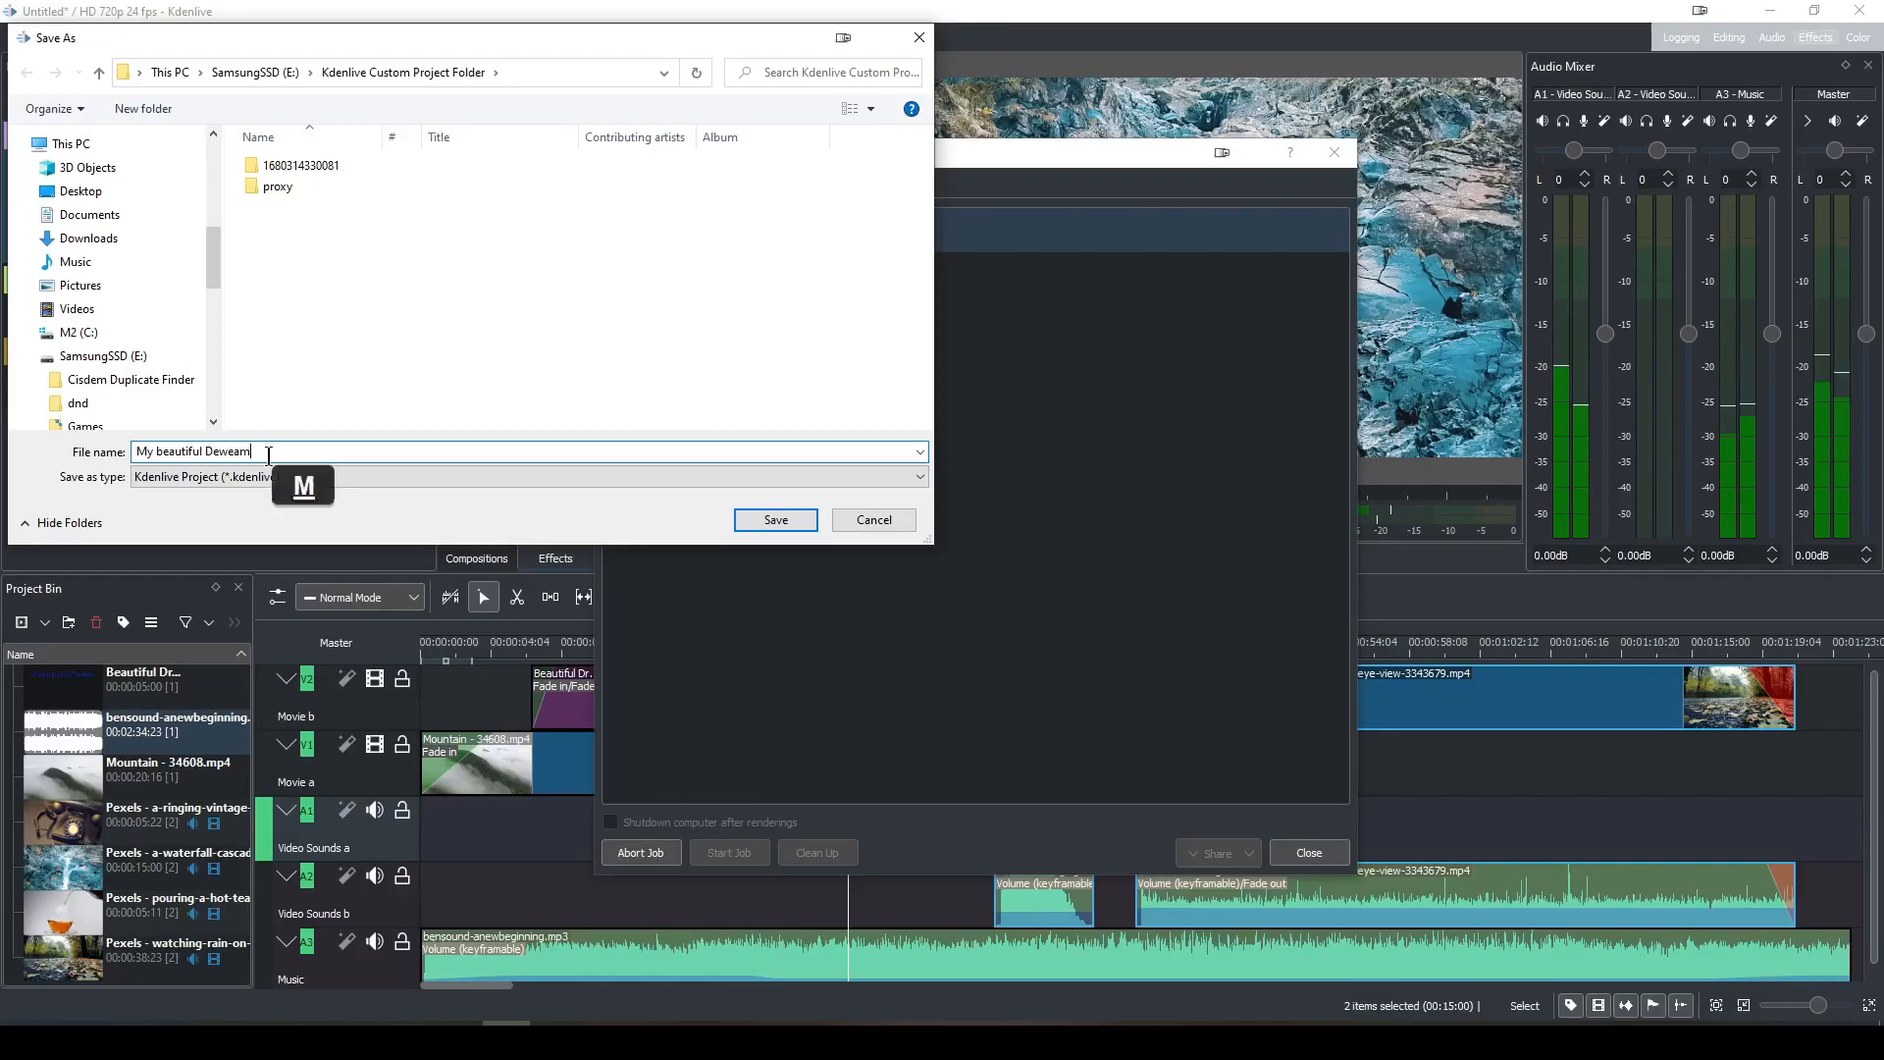
pyautogui.hotkey('ctrl', 'Left')
pyautogui.hotkey('ctrl', 'Left')
pyautogui.press('Delete')
pyautogui.write('B')
pyautogui.press('End')
pyautogui.press('BackSpace')
pyautogui.press('BackSpace')
pyautogui.press('BackSpace')
pyautogui.press('BackSpace')
pyautogui.press('BackSpace')
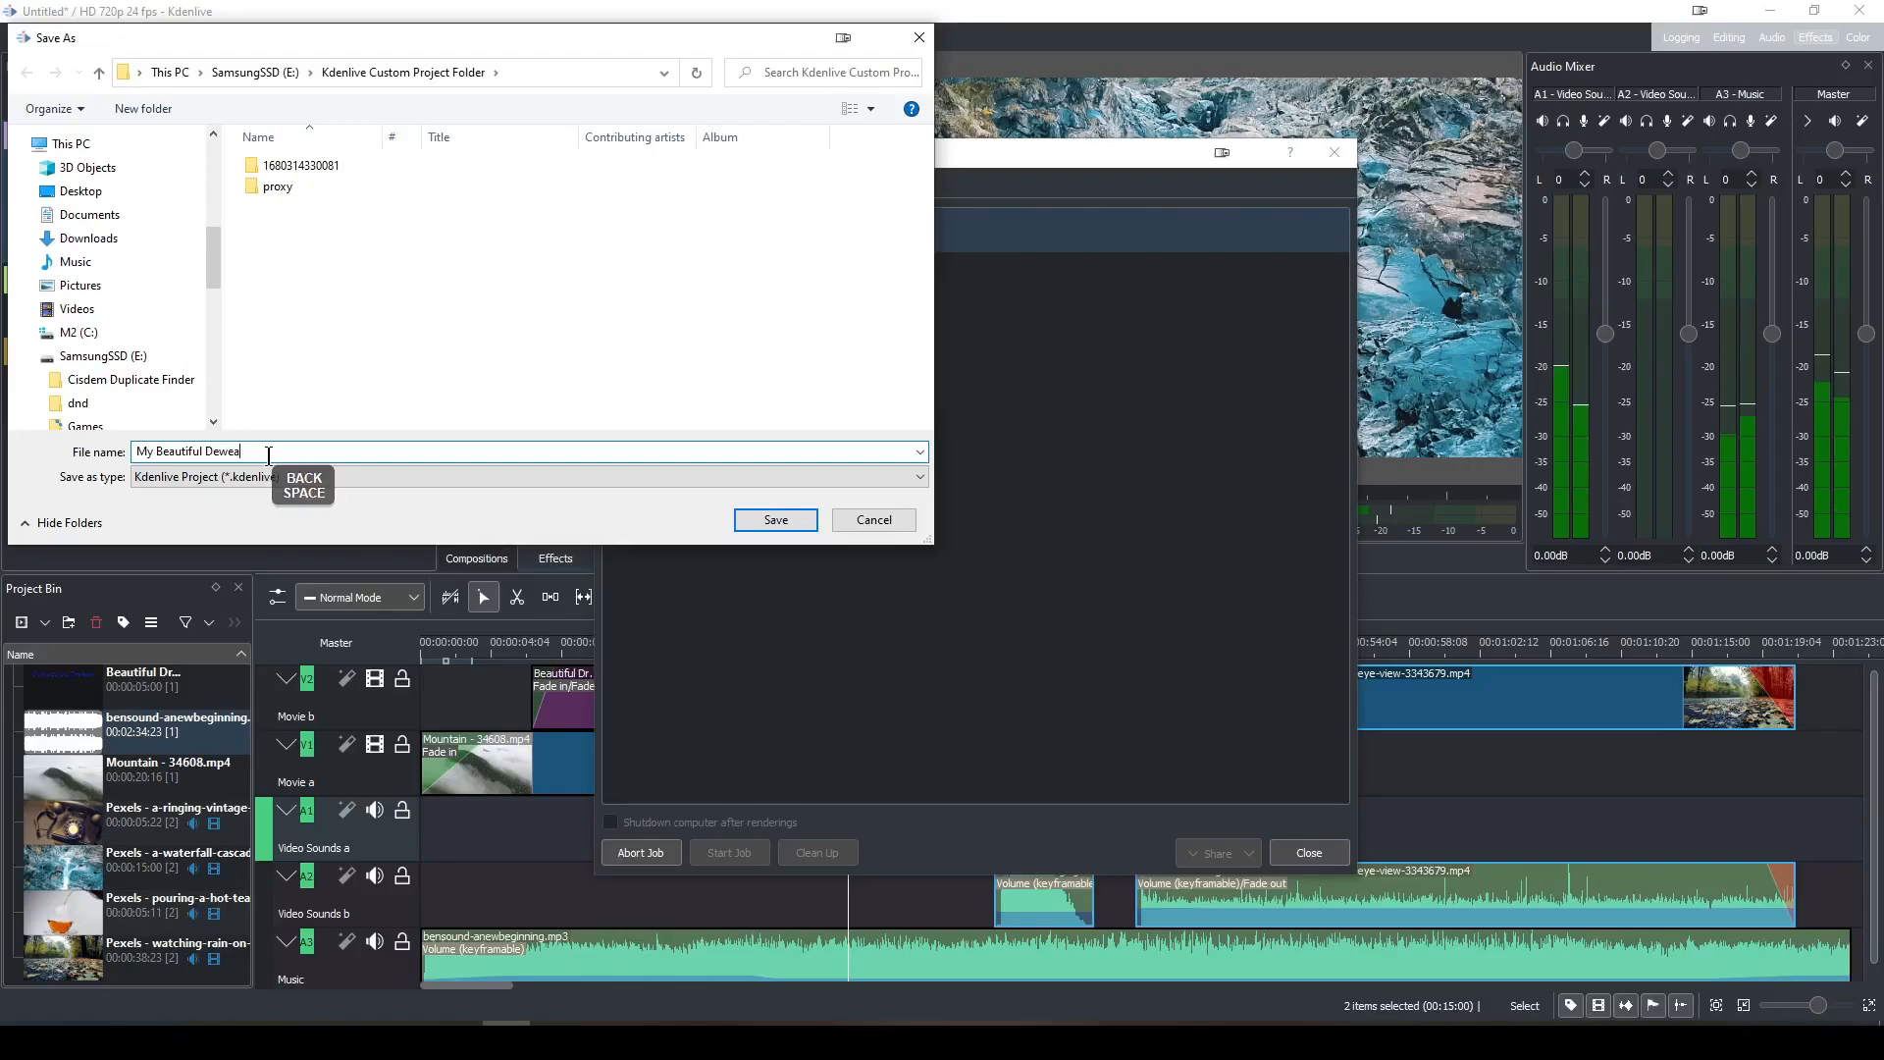
pyautogui.write('ream')
pyautogui.click(800, 523)
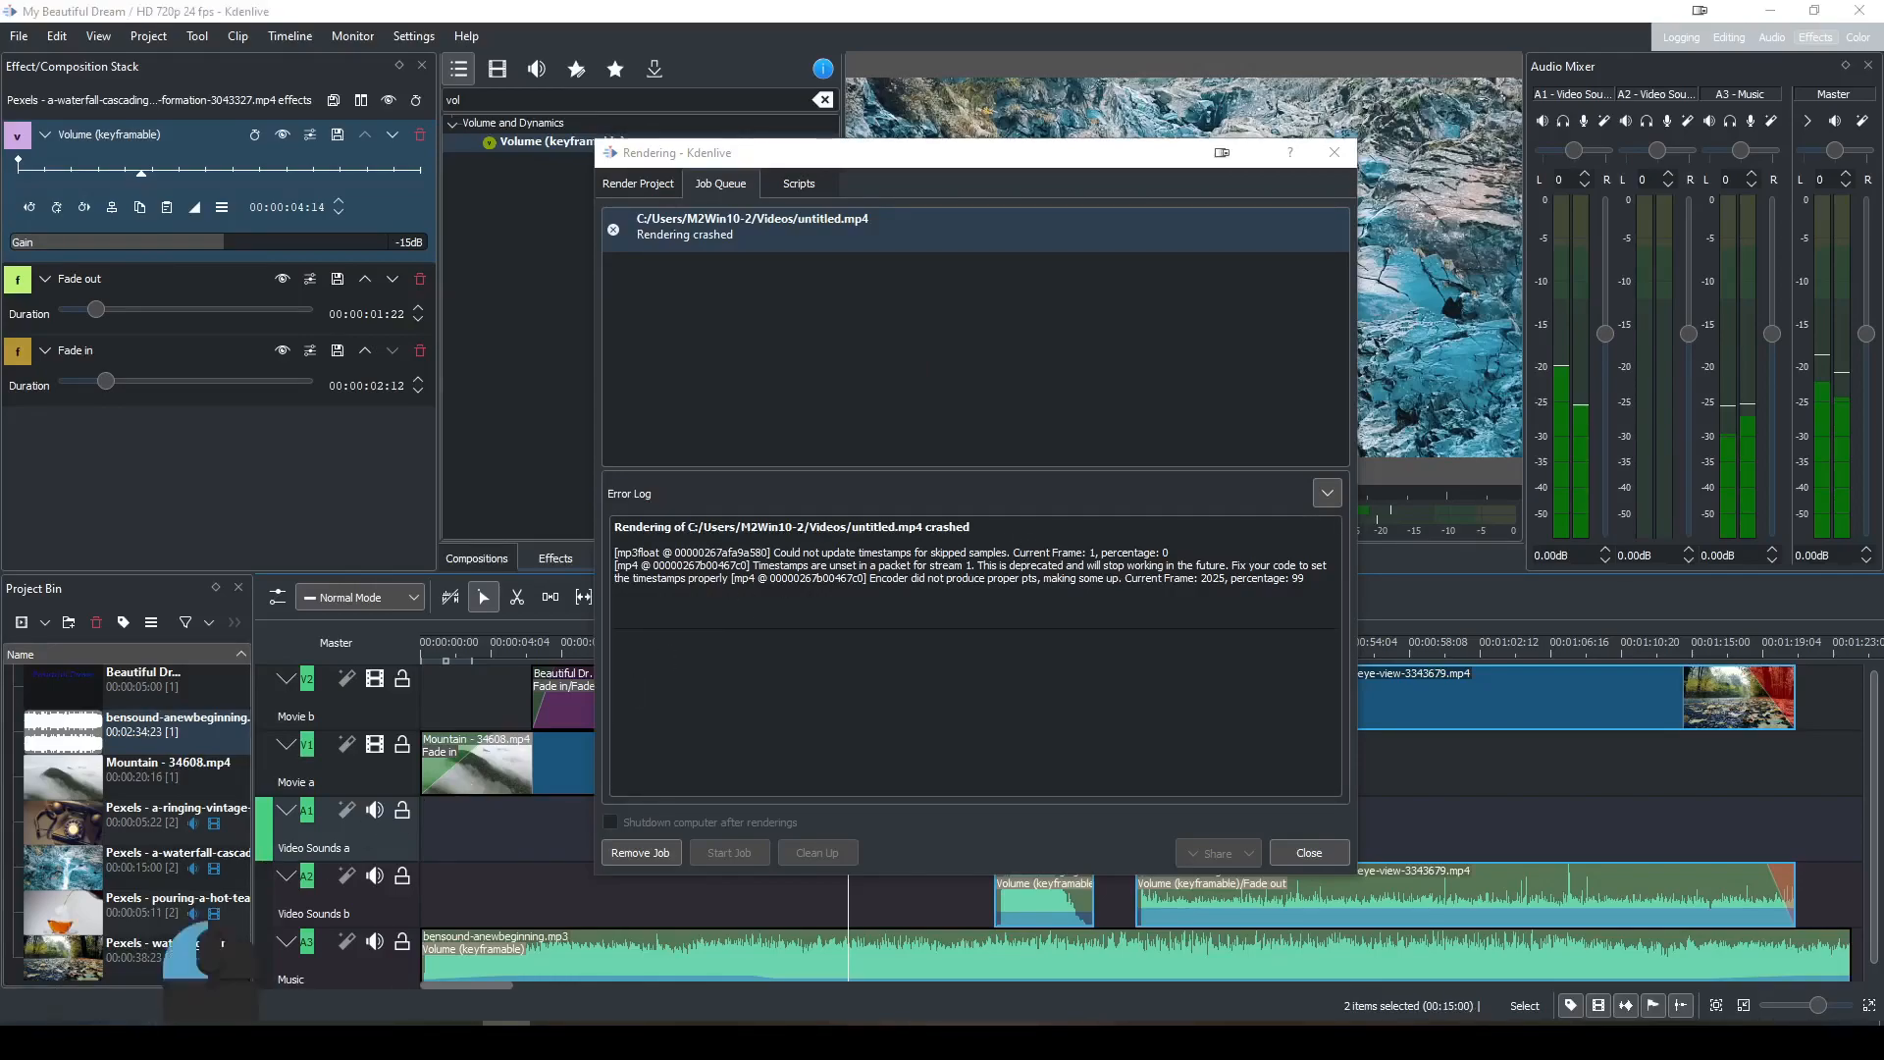
# Switch to the Videos folder in File Explorer, refresh its contents and play the rendered untitled.mp4 in VLC.
pyautogui.click(187, 951)
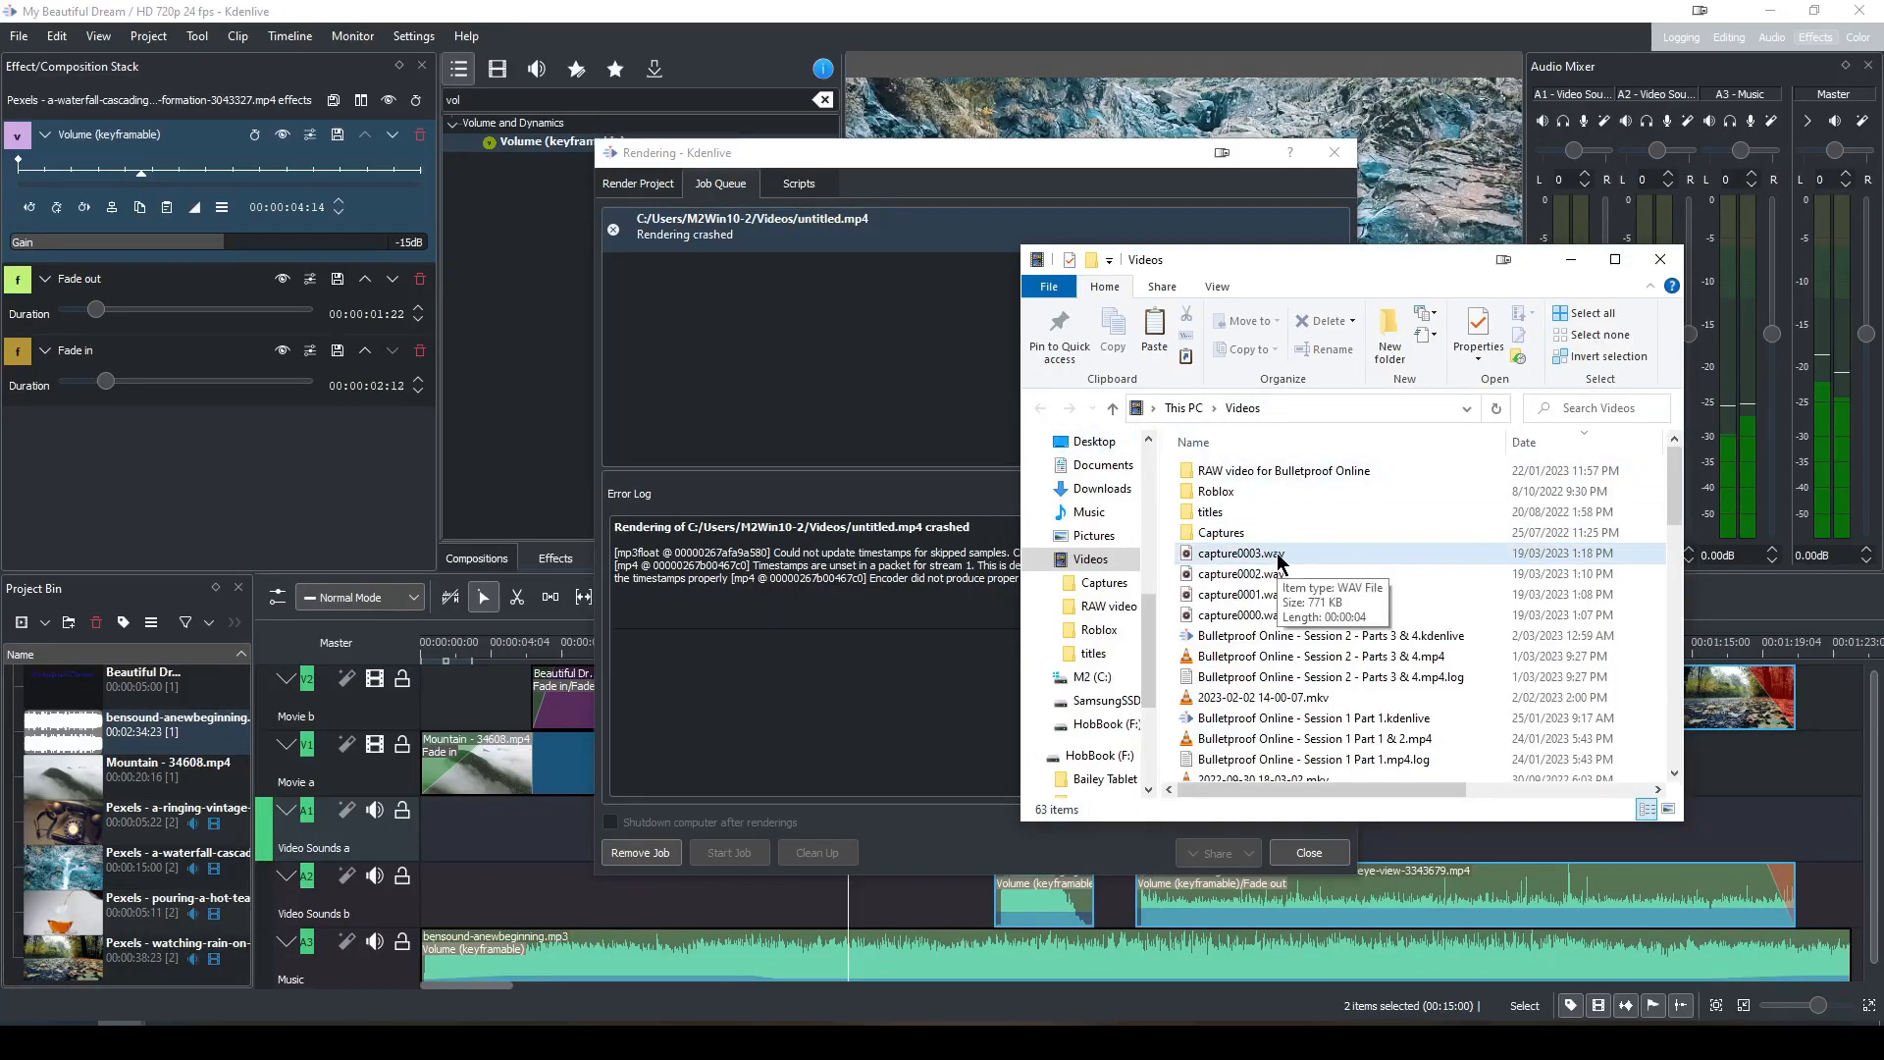
pyautogui.press('F5')
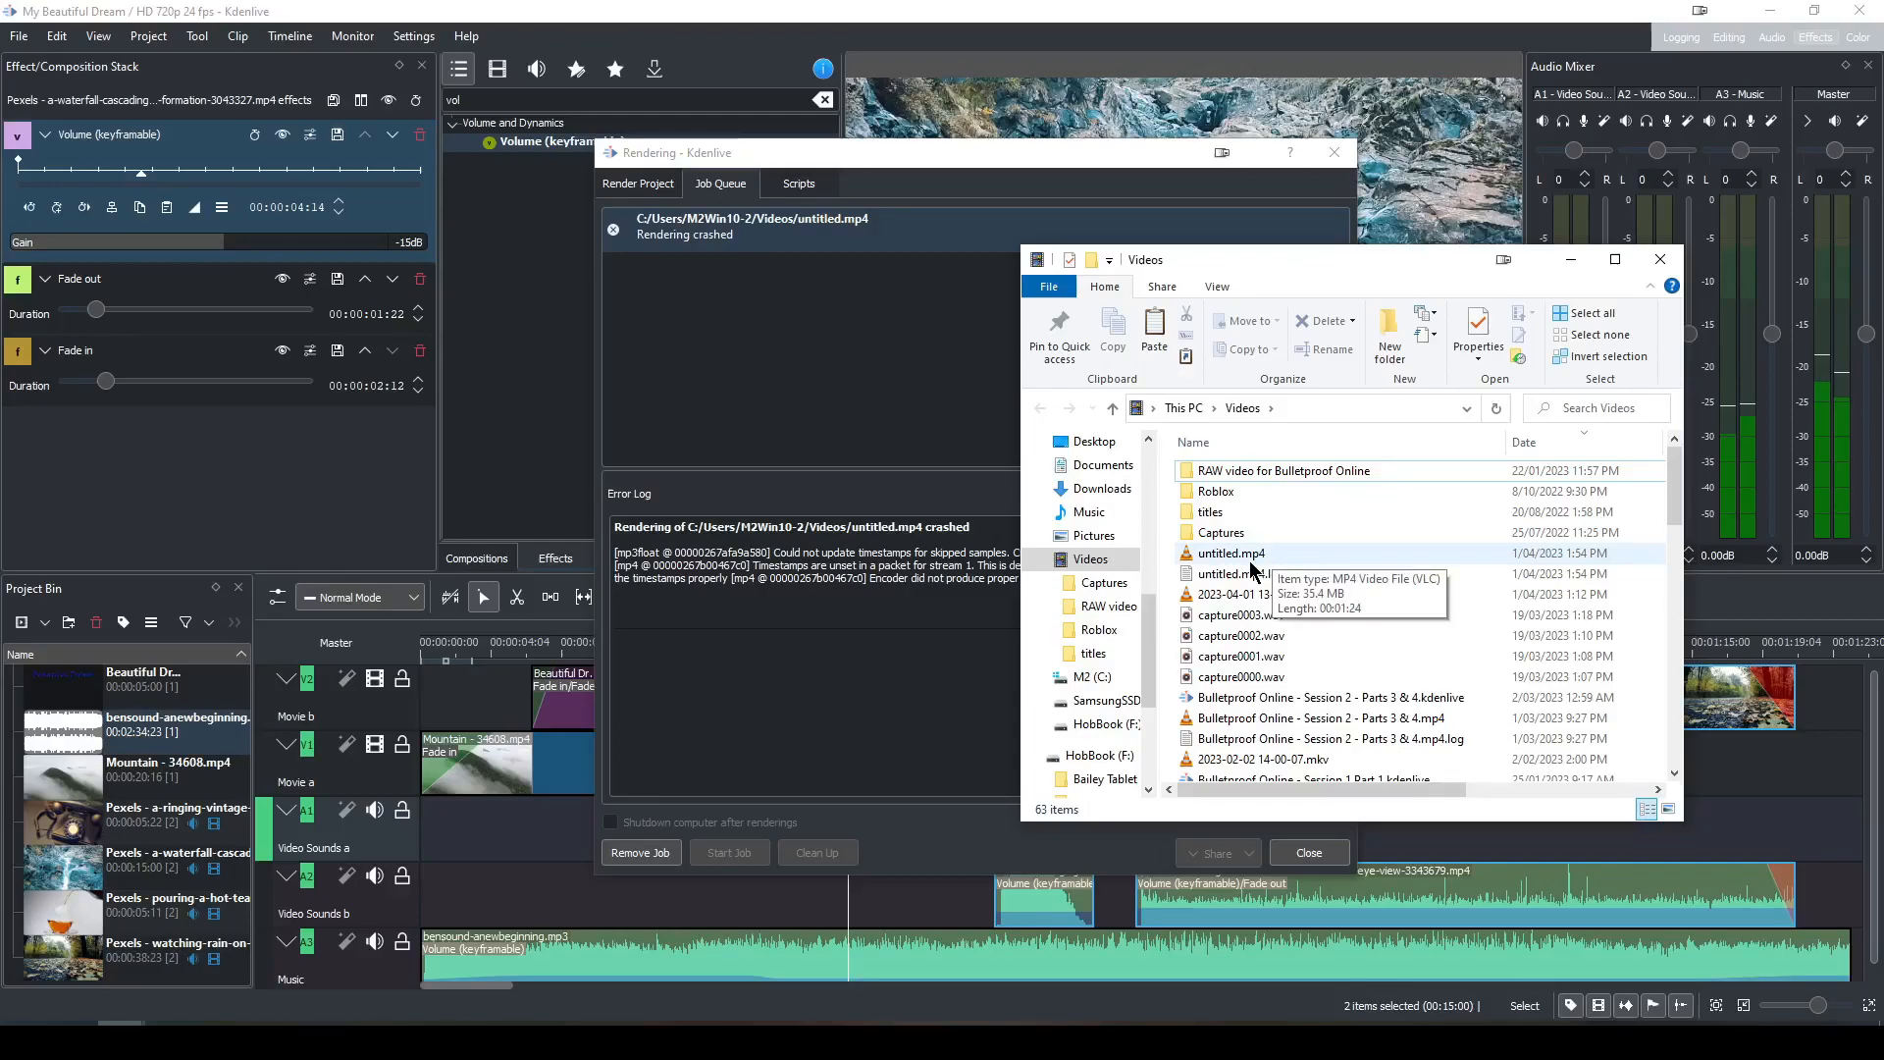
pyautogui.click(1244, 561)
pyautogui.doubleClick(1244, 555)
pyautogui.moveTo(942, 257); pyautogui.dragTo(837, 121)
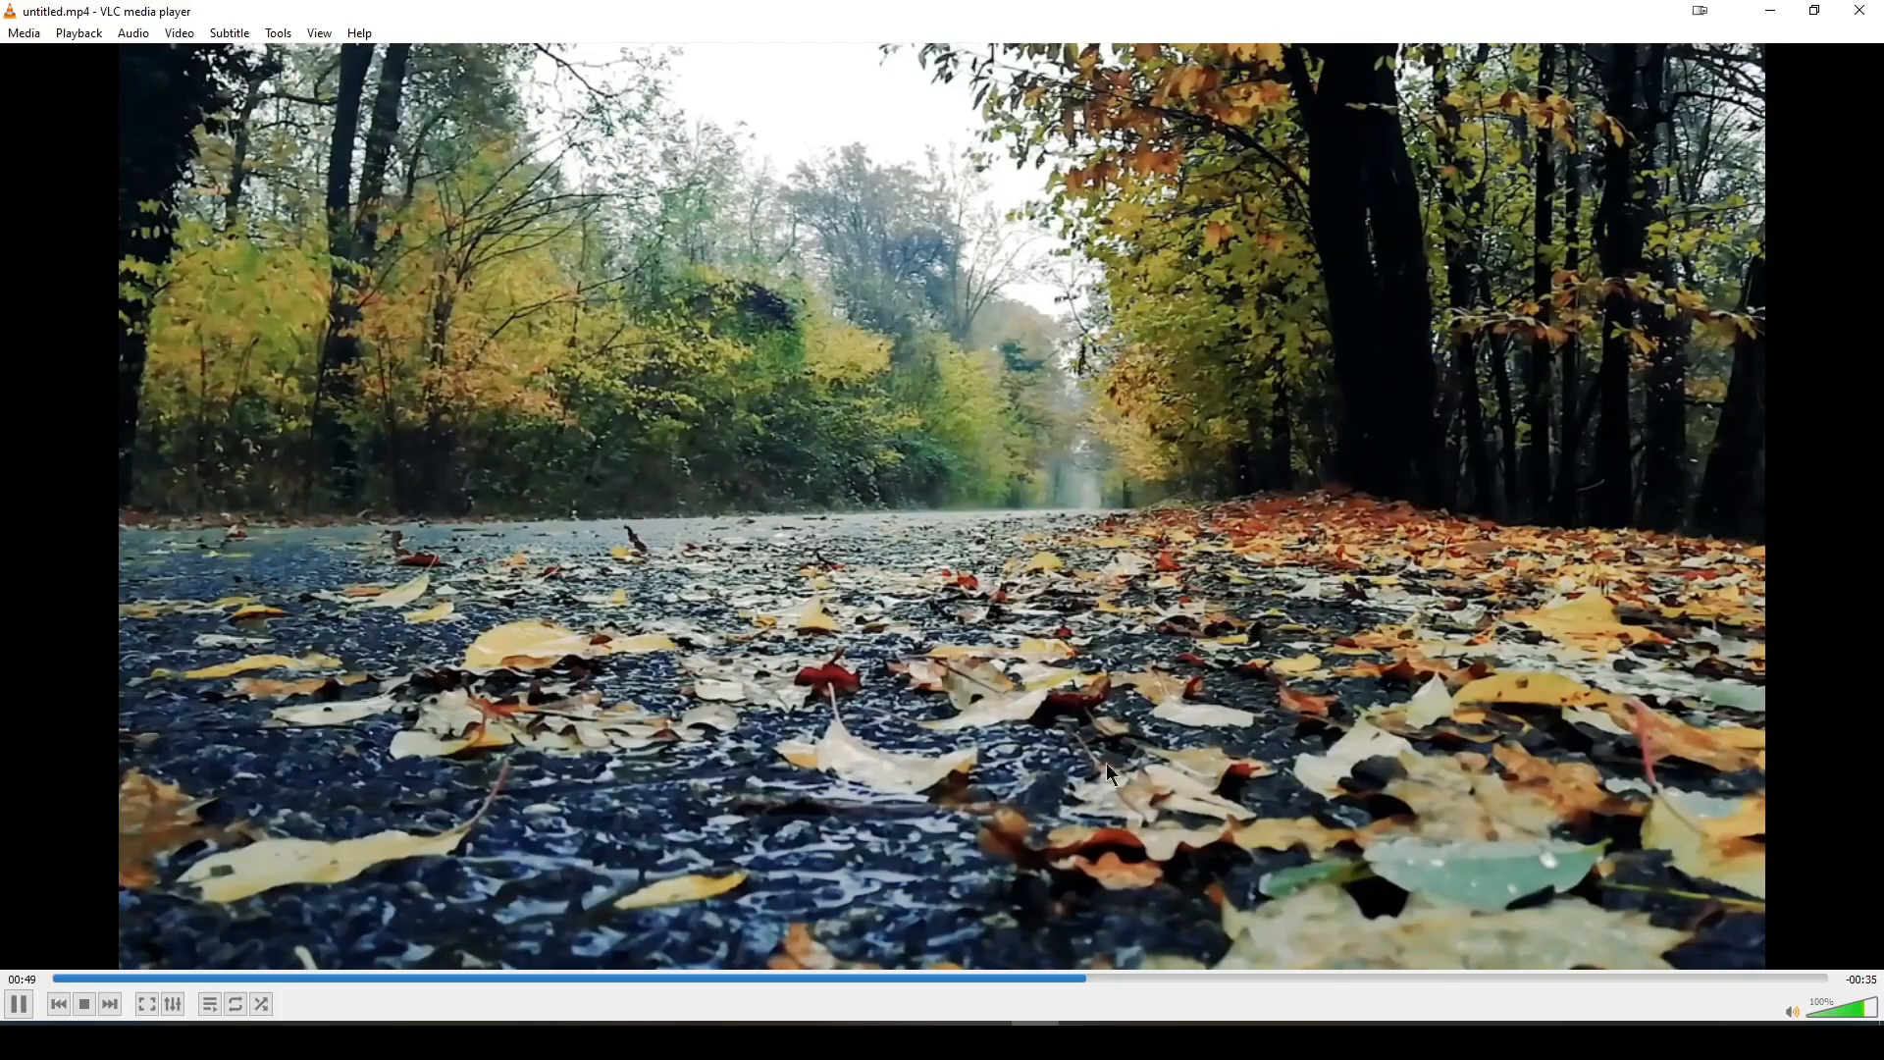
# Skip through the rendered video to about 01:15 and 01:21, and go back slightly to watch its closing fade.
pyautogui.click(1660, 976)
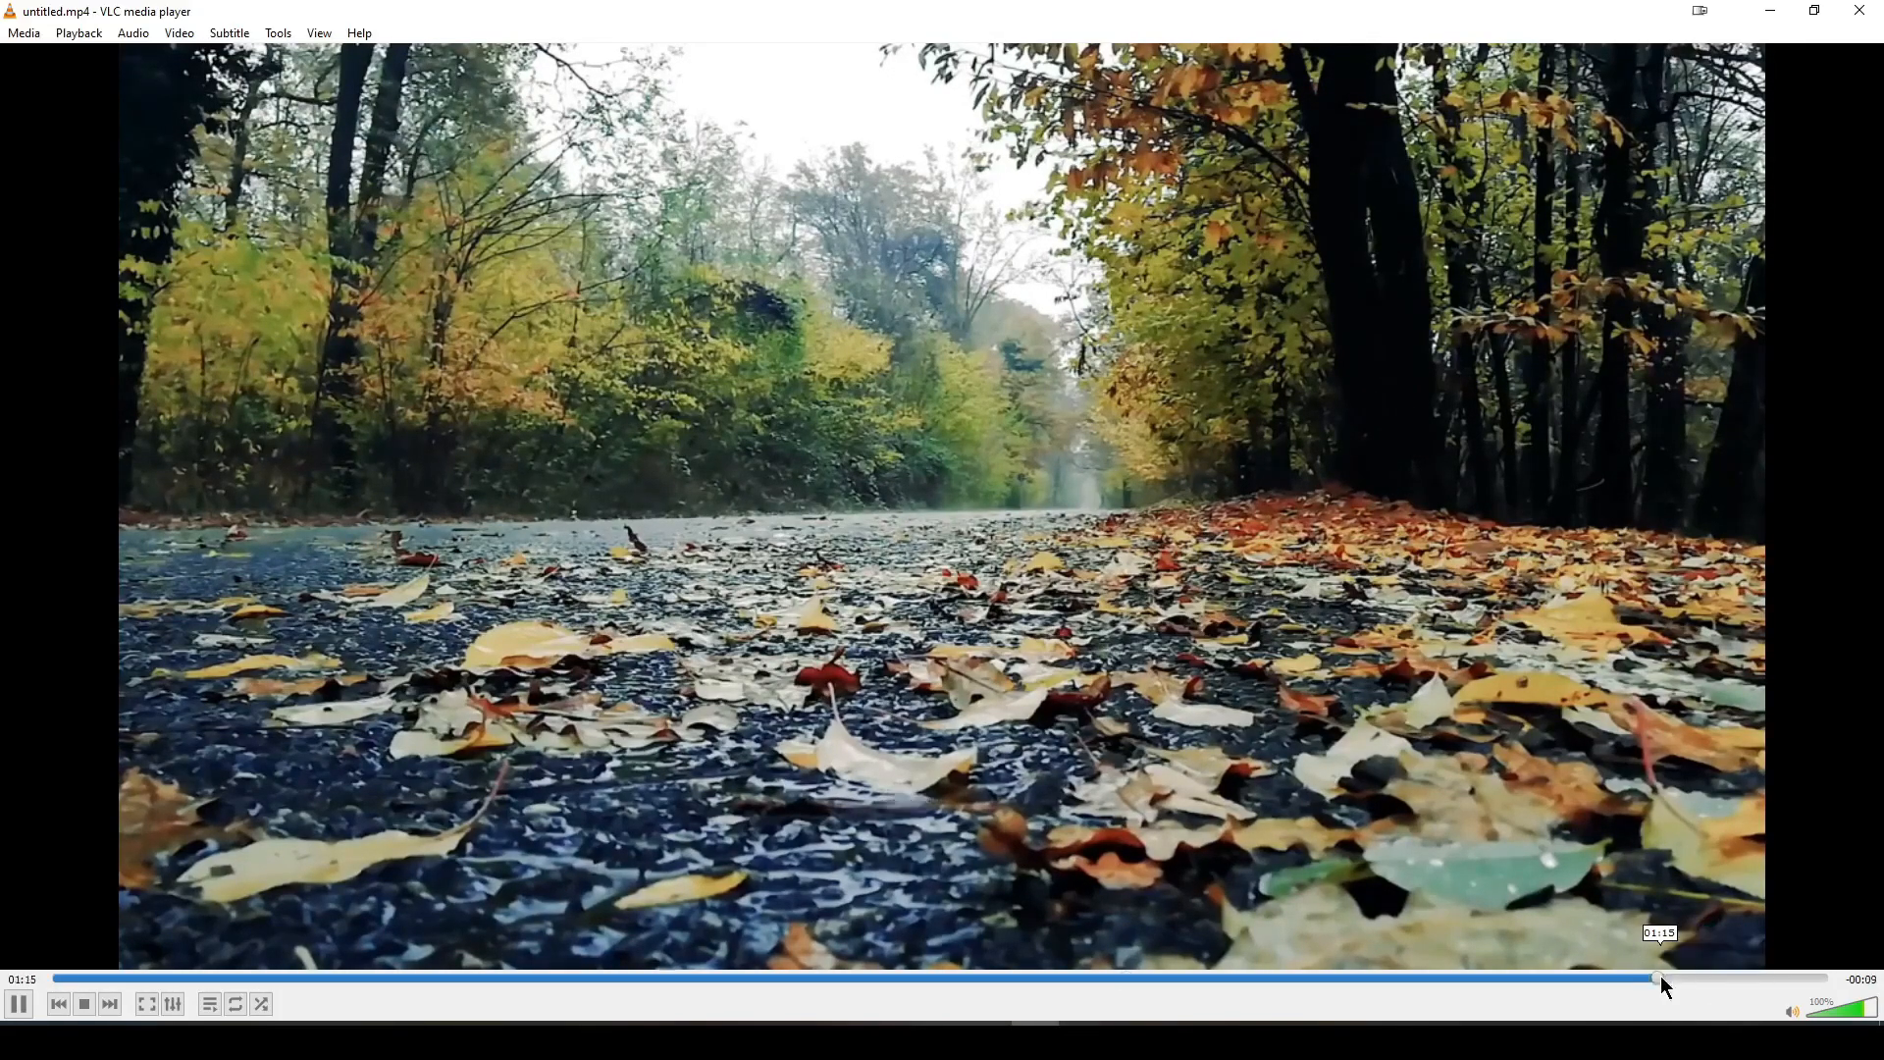
pyautogui.click(1753, 979)
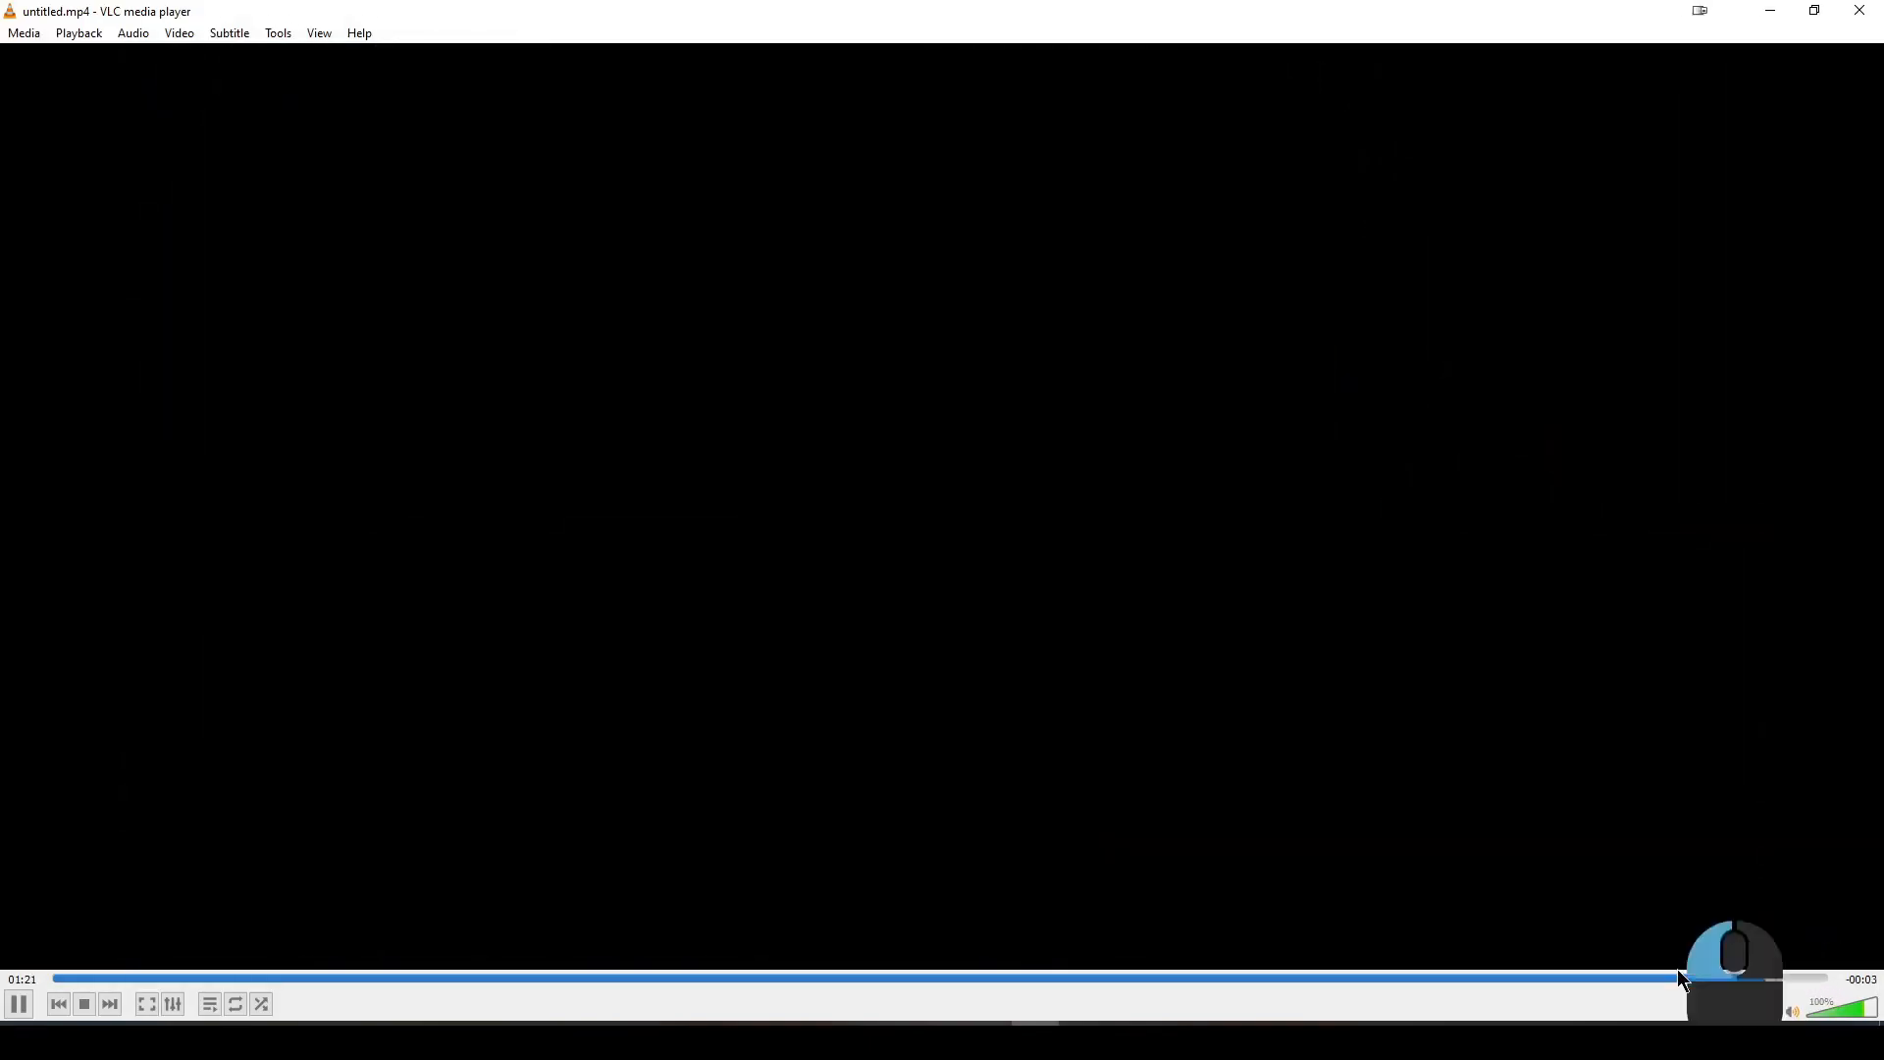
pyautogui.click(1678, 979)
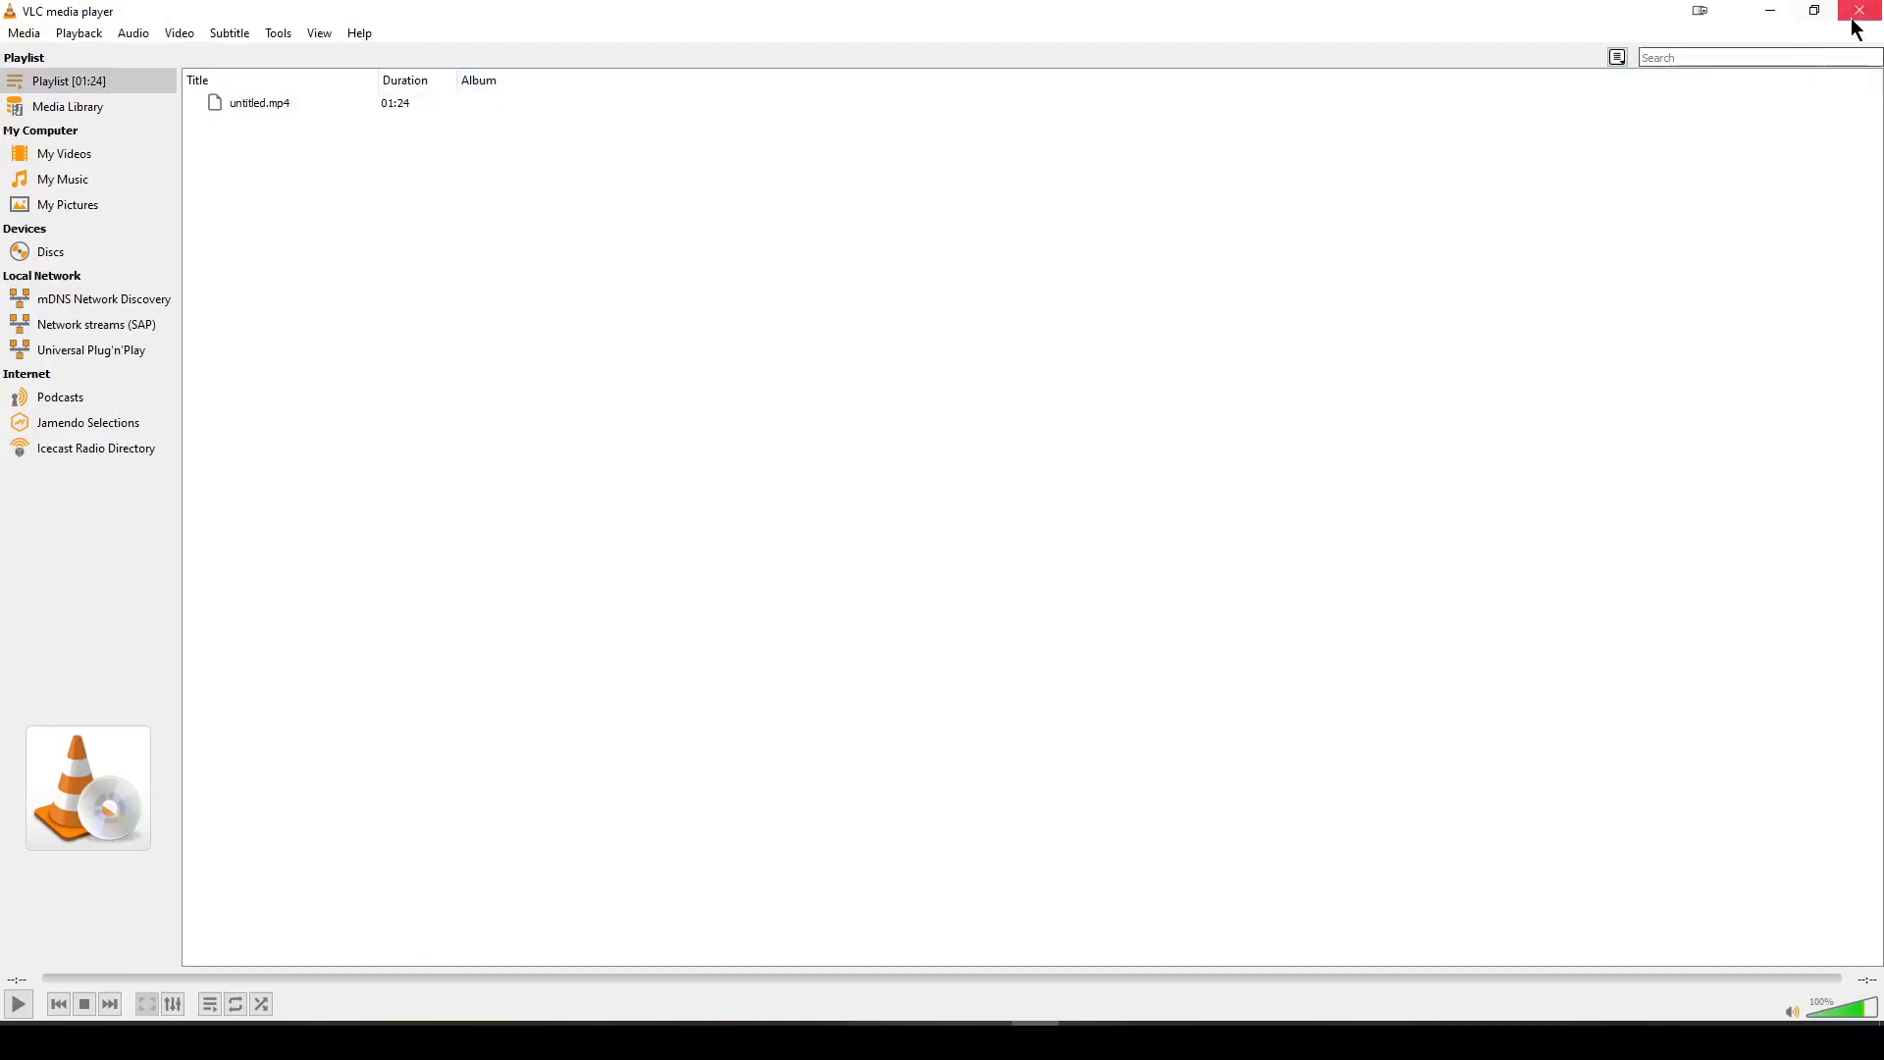
# Close VLC, minimize the Videos folder window and close Kdenlive's Rendering dialog.
pyautogui.click(1870, 16)
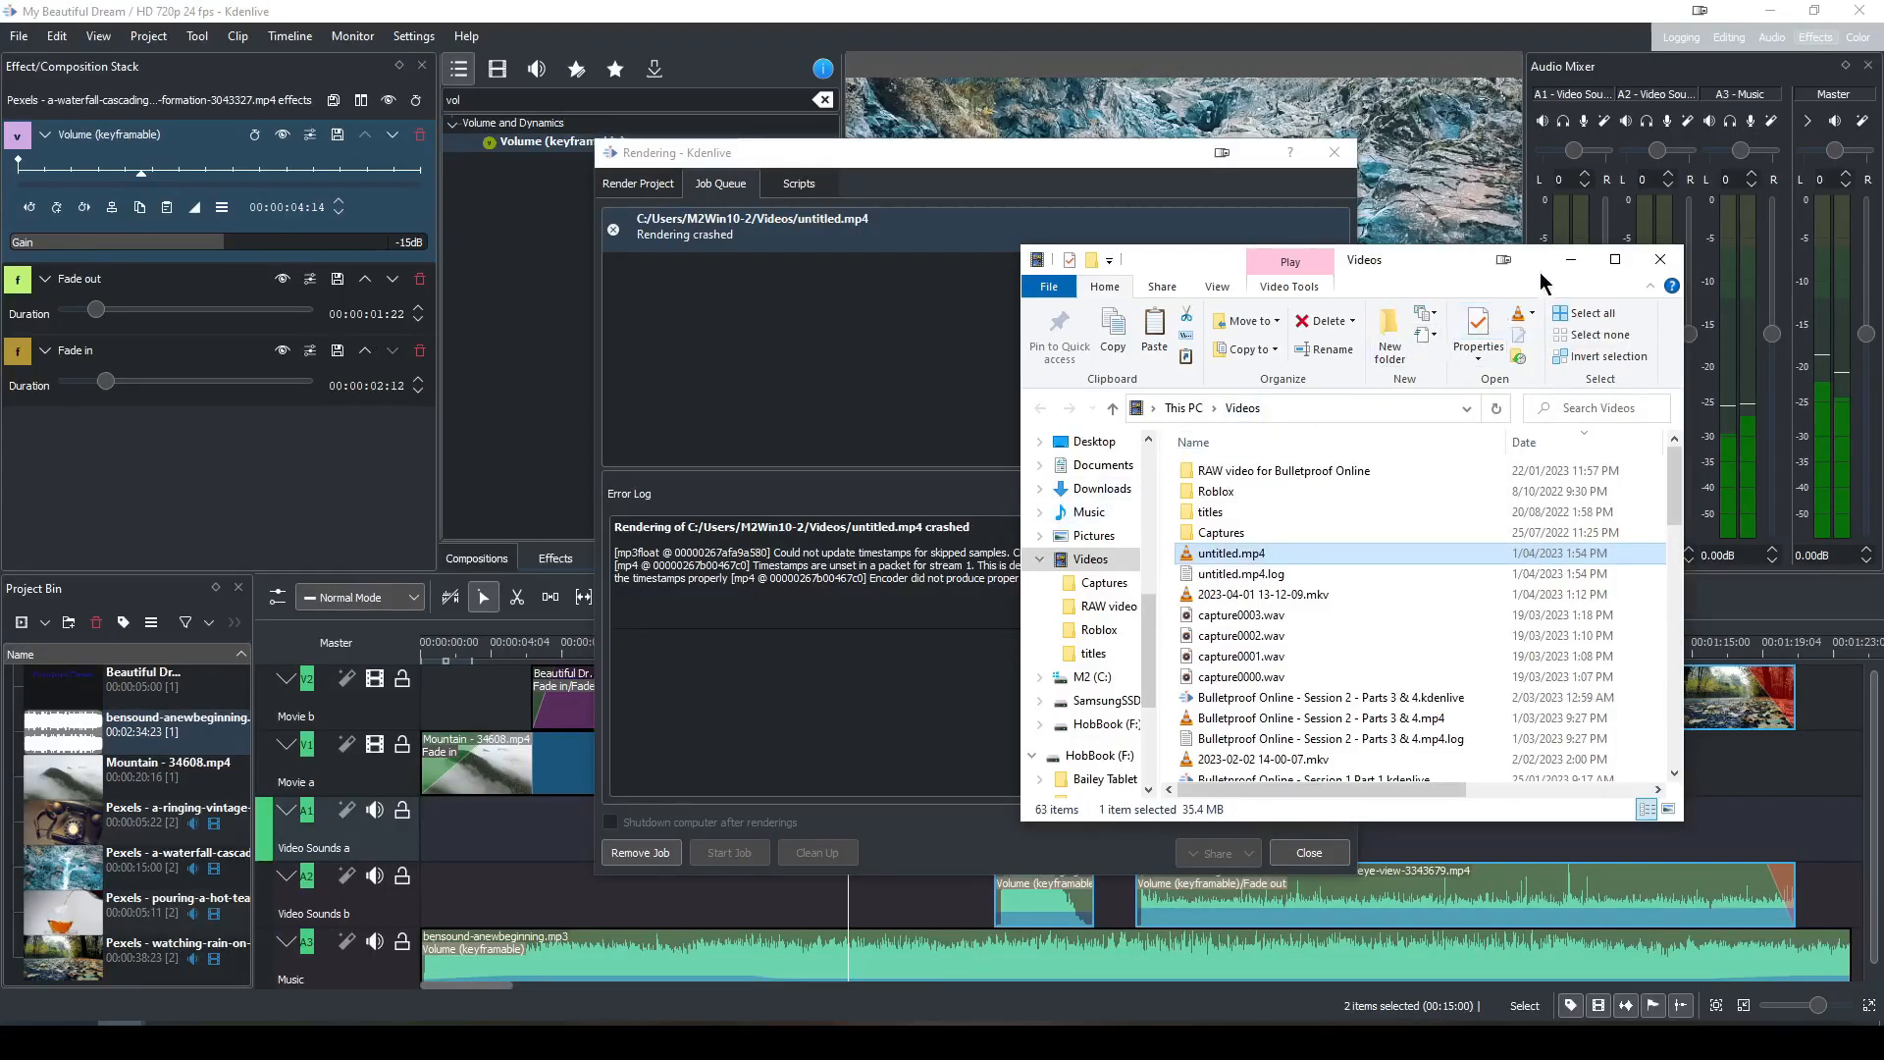
pyautogui.click(1569, 263)
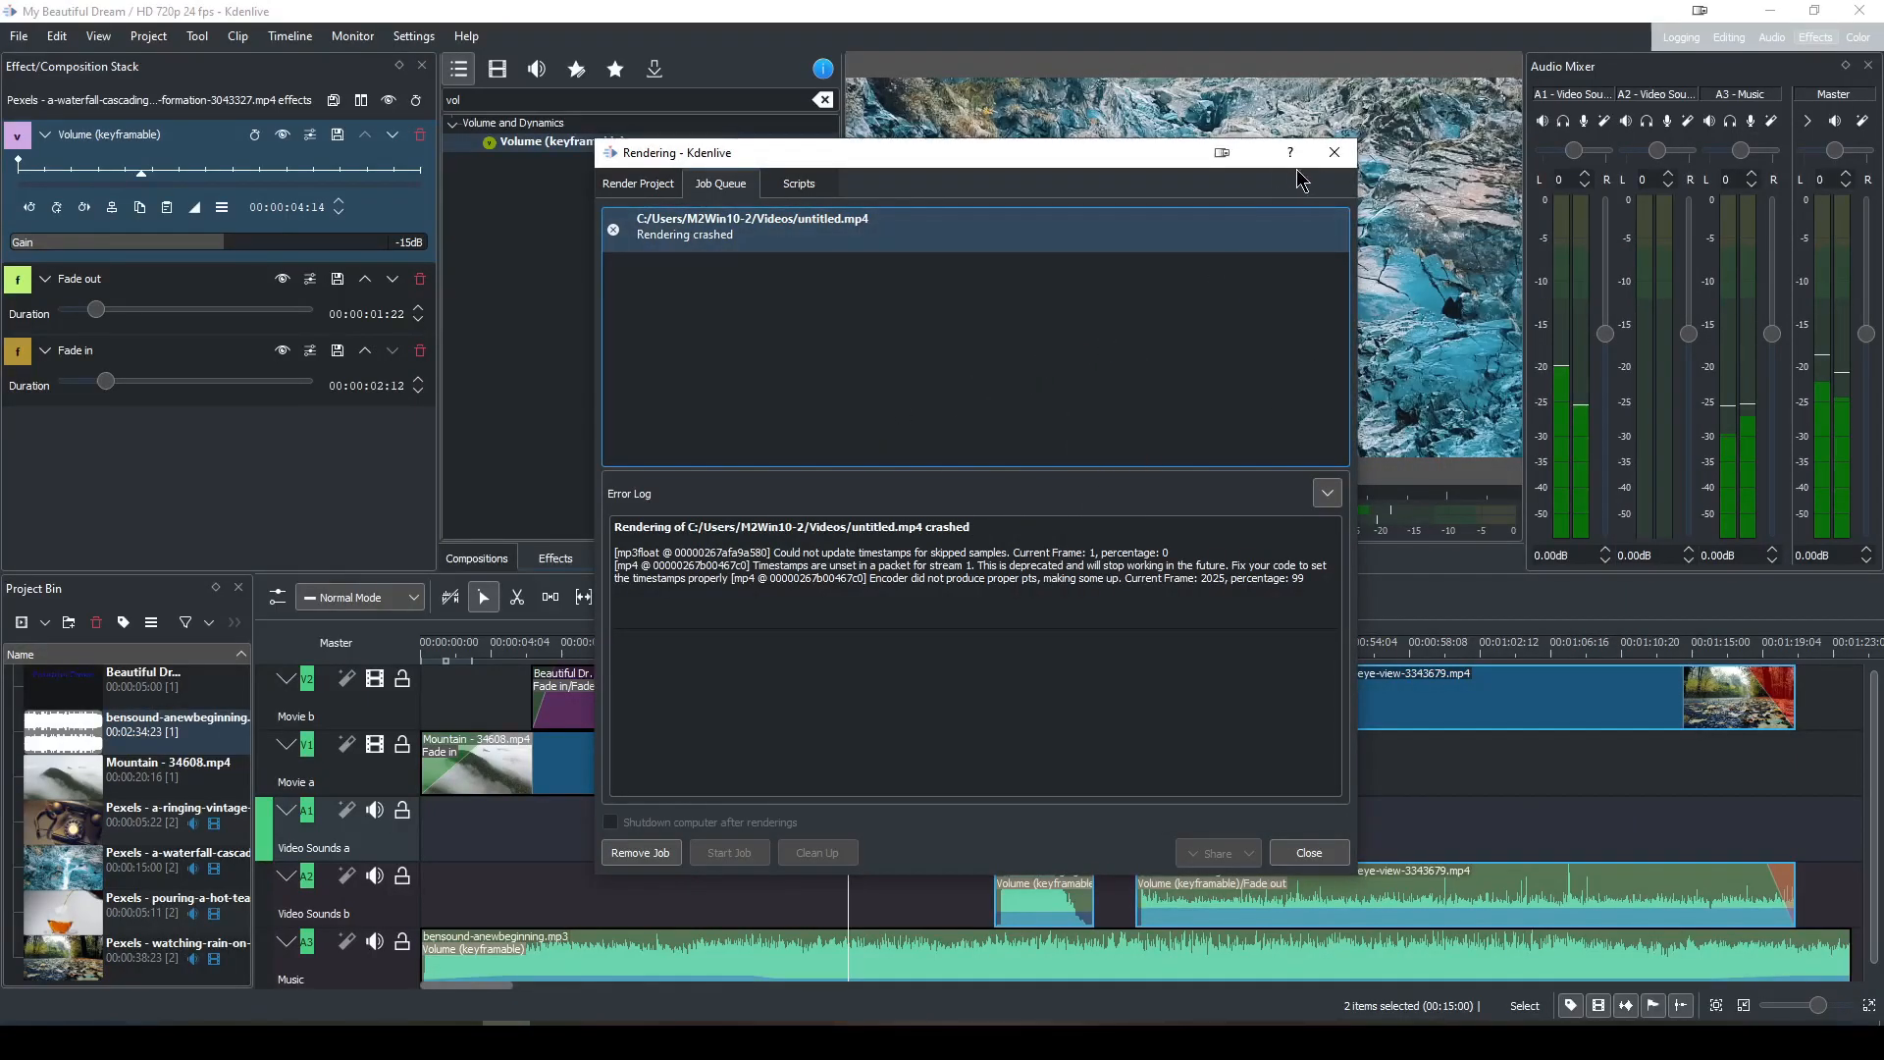
pyautogui.click(1335, 153)
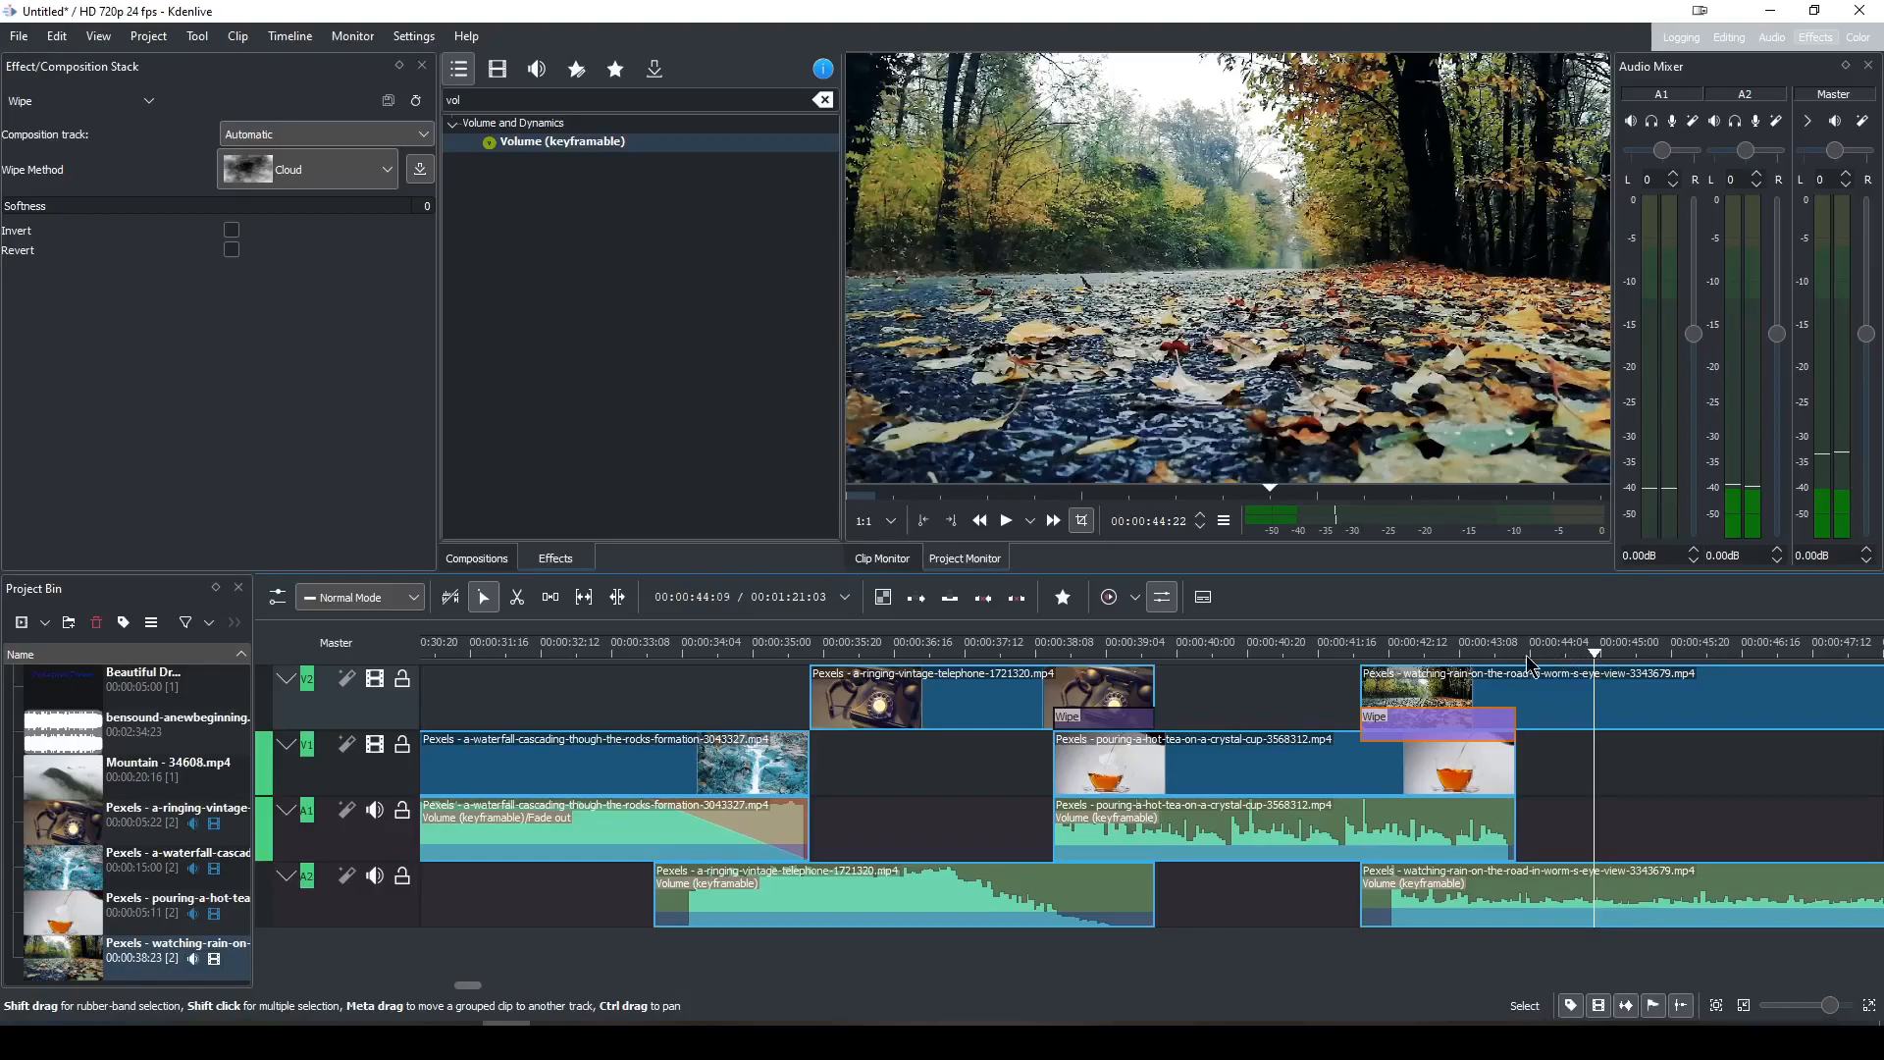
# Play the Cloud wipe transition from the hot tea clip to the rain-on-the-road clip, starting at about 00:00:42.
pyautogui.click(1353, 655)
pyautogui.press('space')
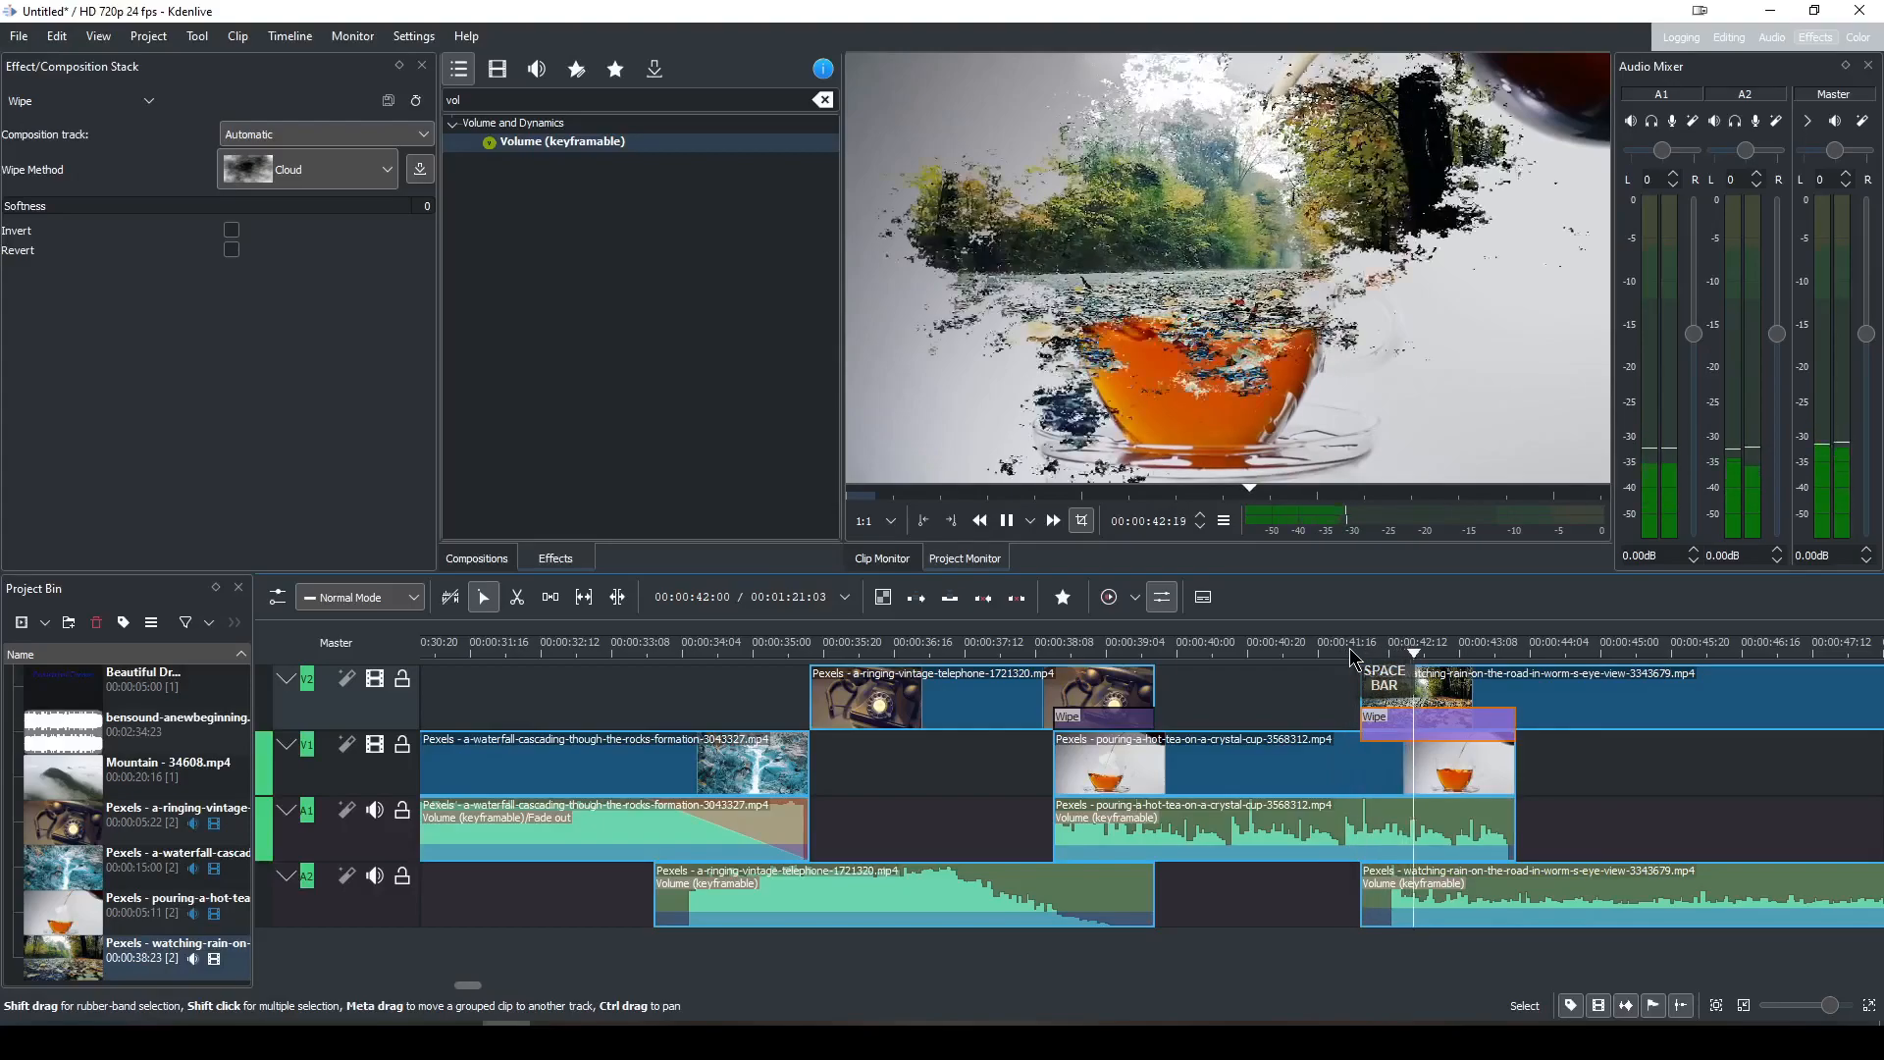